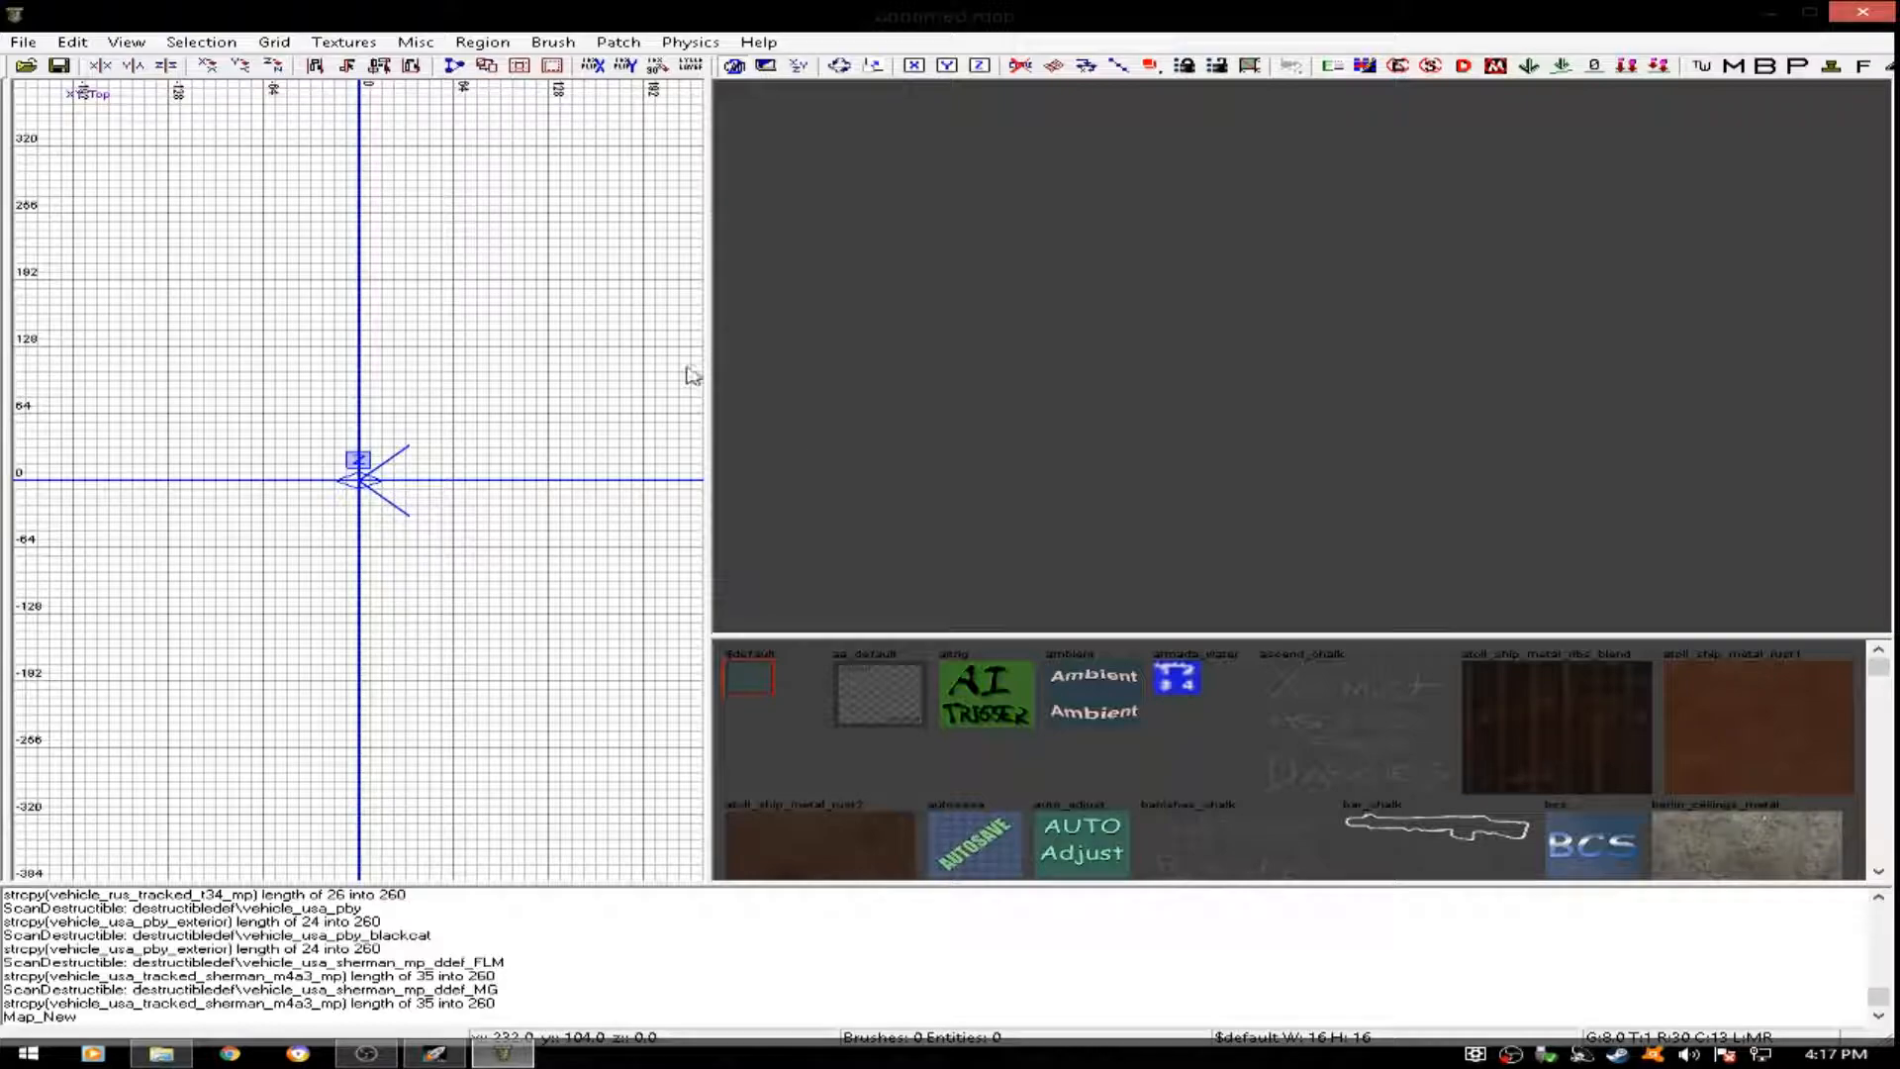
# - Open the map file nazi_zombie_test1 from the map_source folder
pyautogui.click(25, 68)
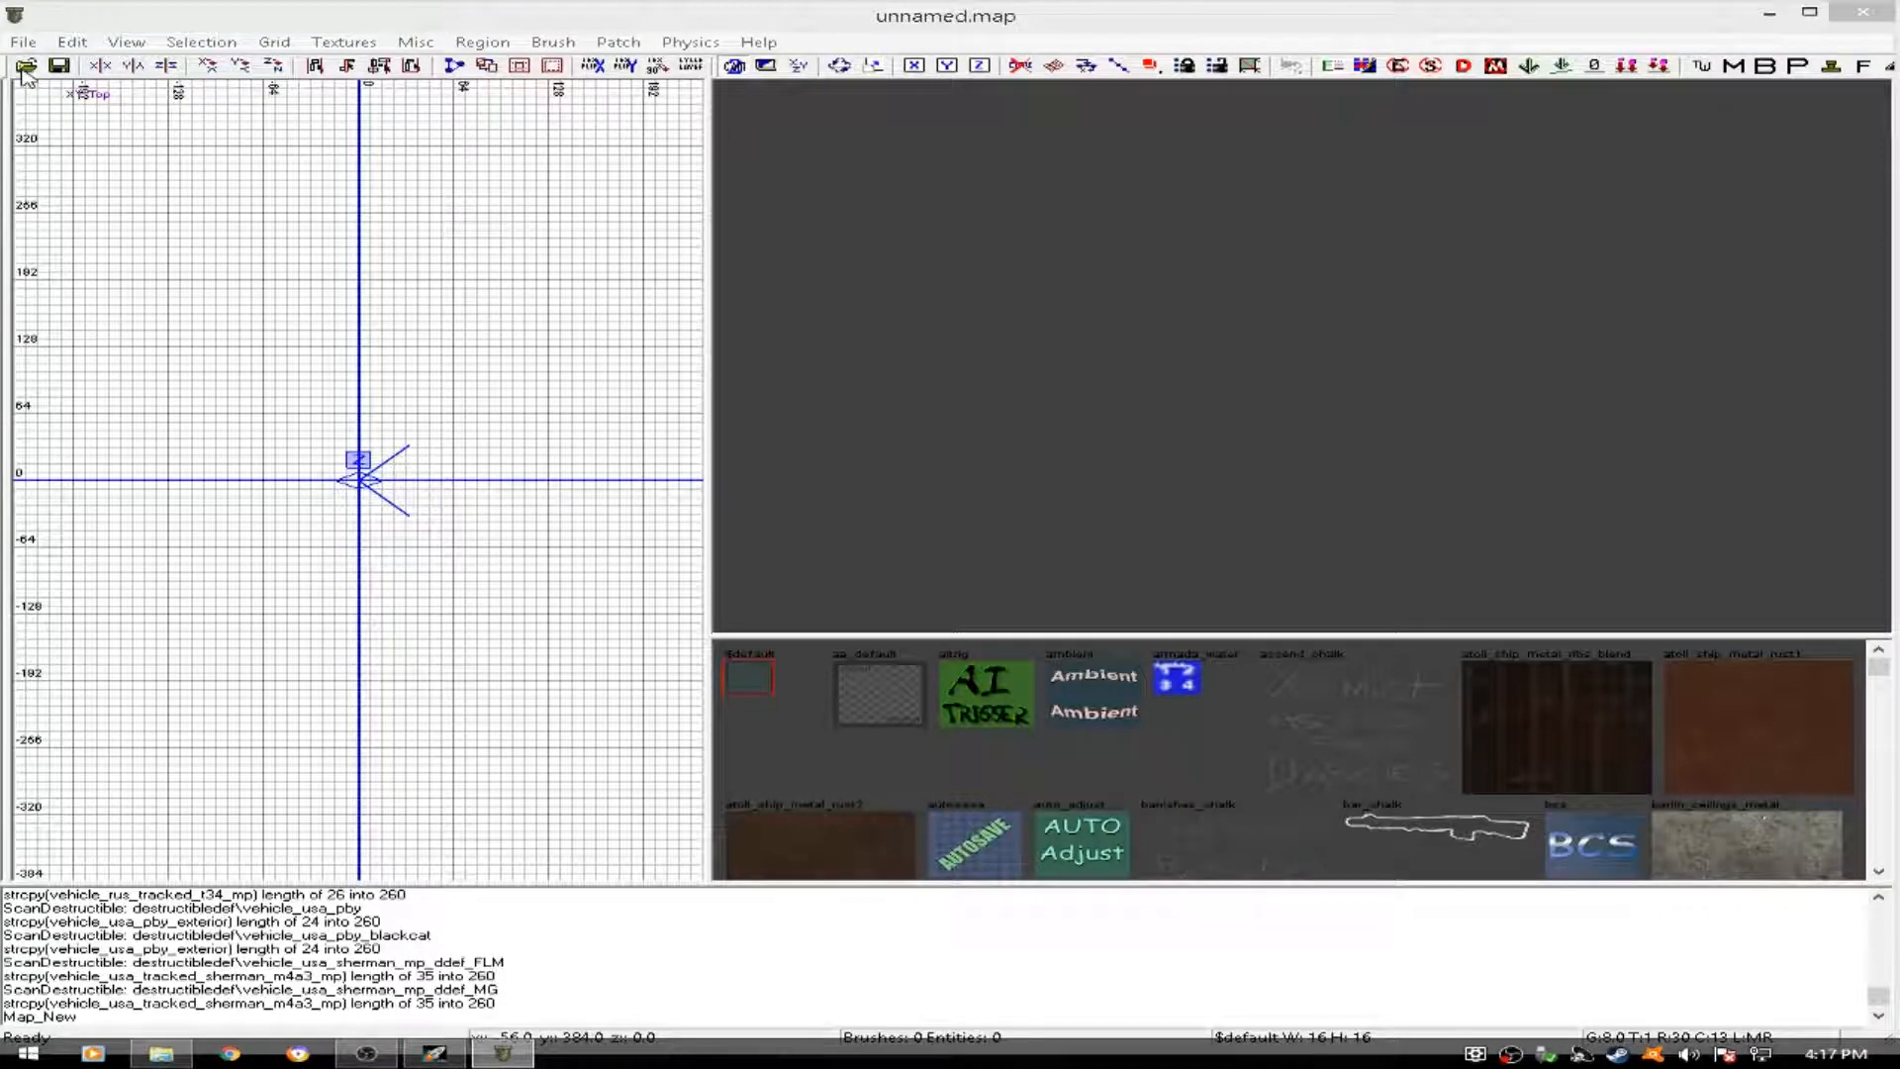
pyautogui.click(1343, 270)
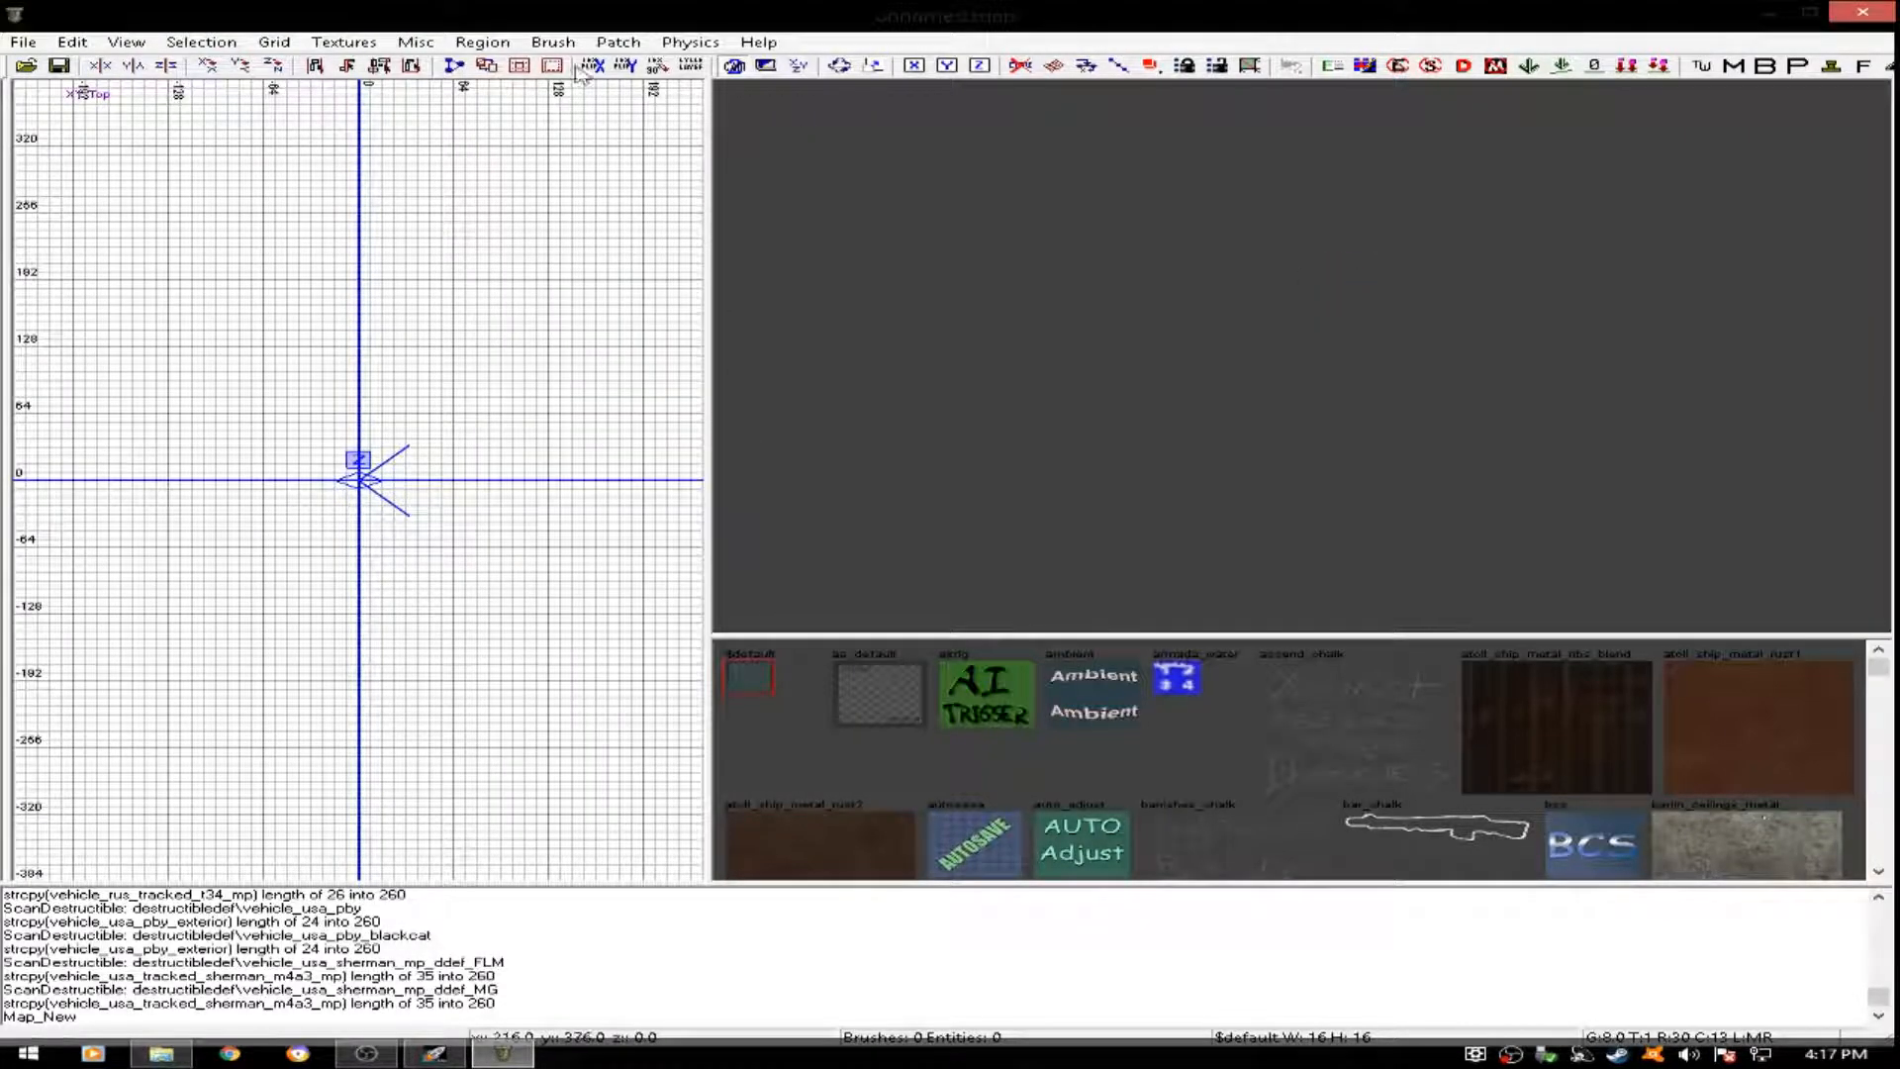
pyautogui.click(21, 42)
pyautogui.click(40, 110)
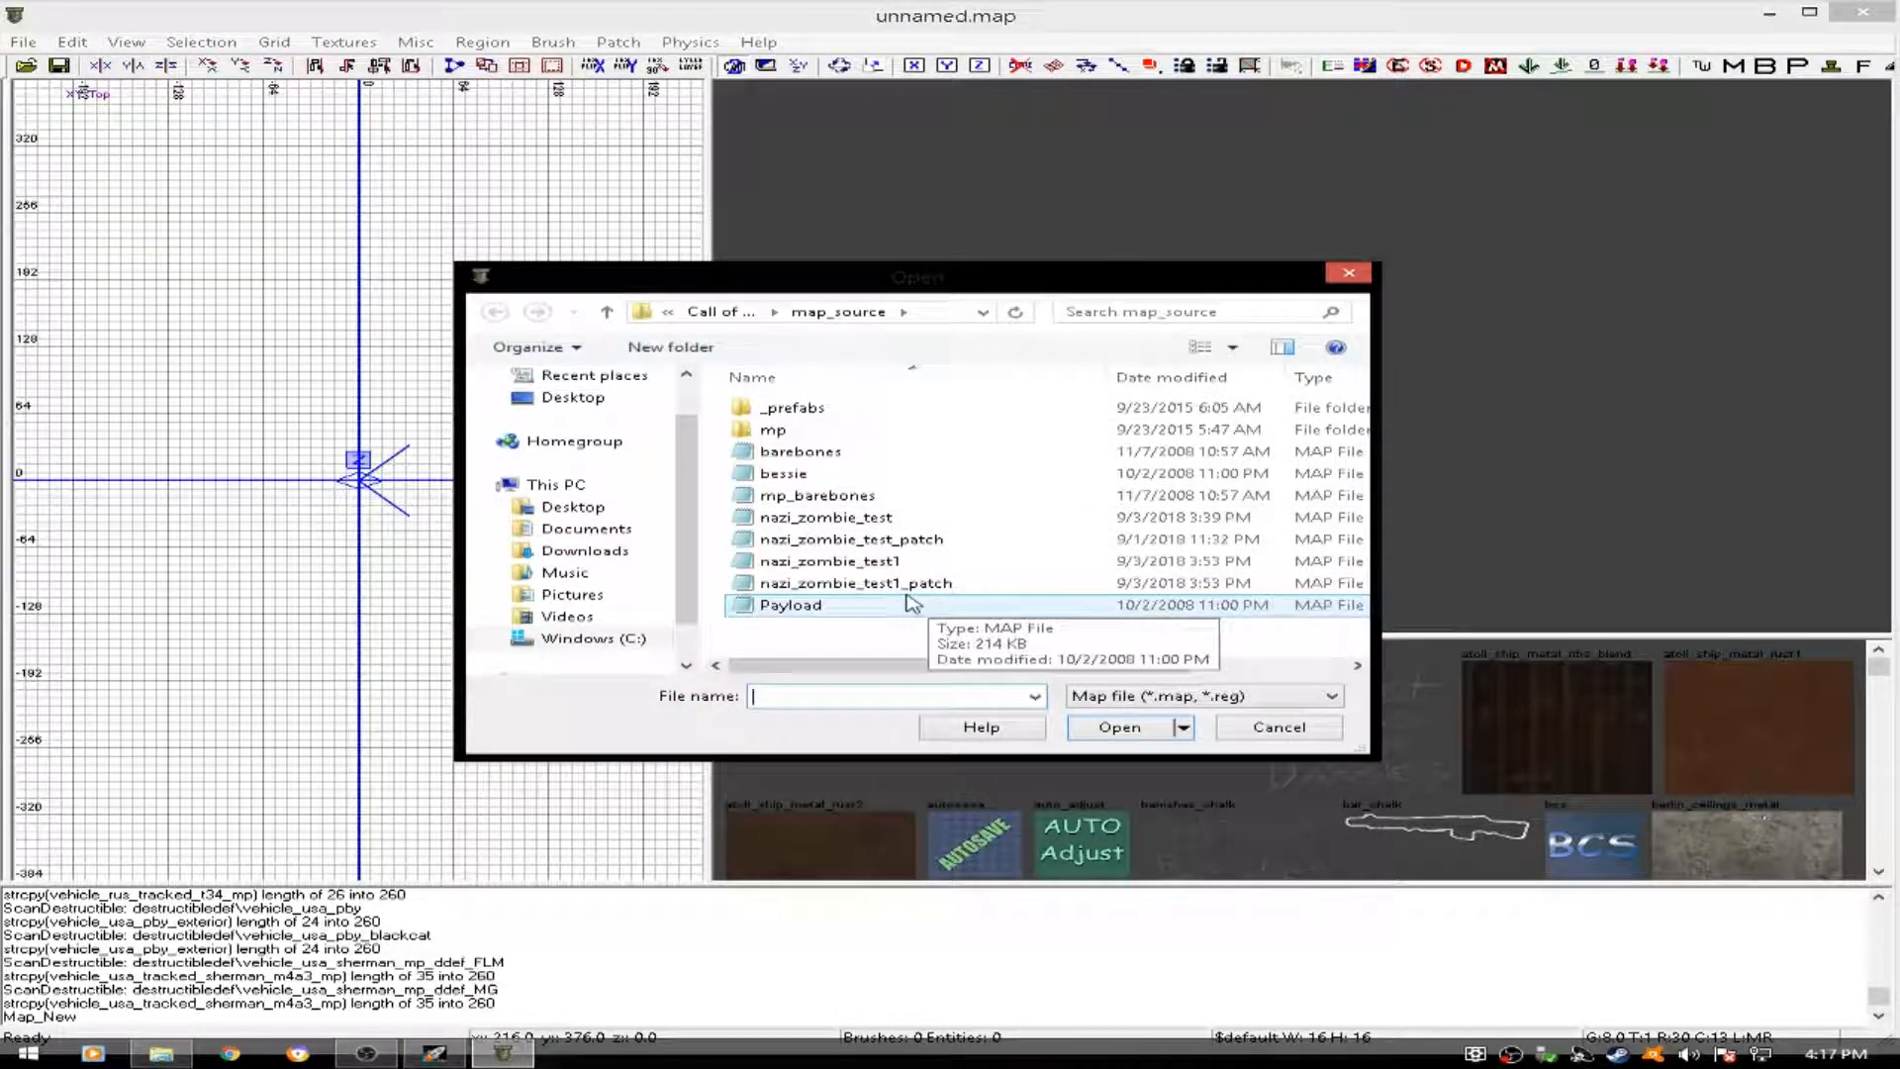
pyautogui.click(891, 560)
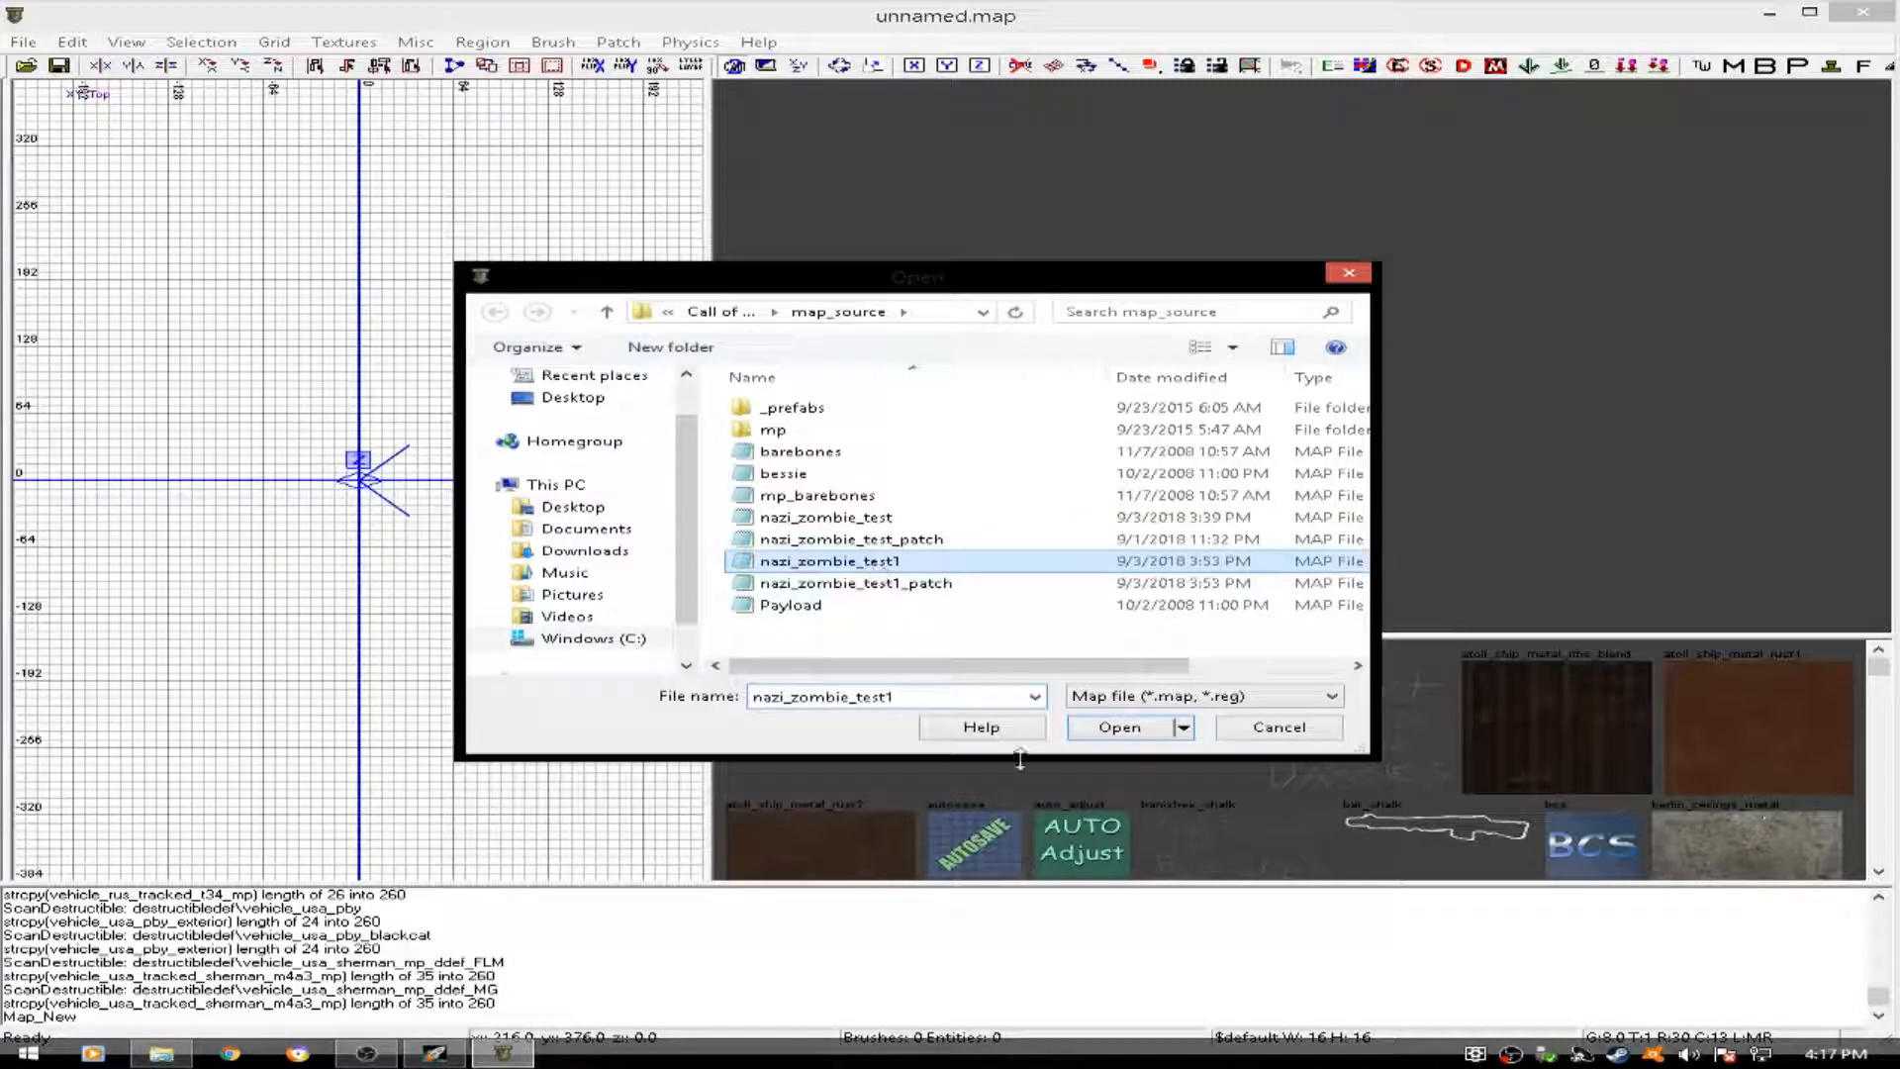
pyautogui.click(1100, 736)
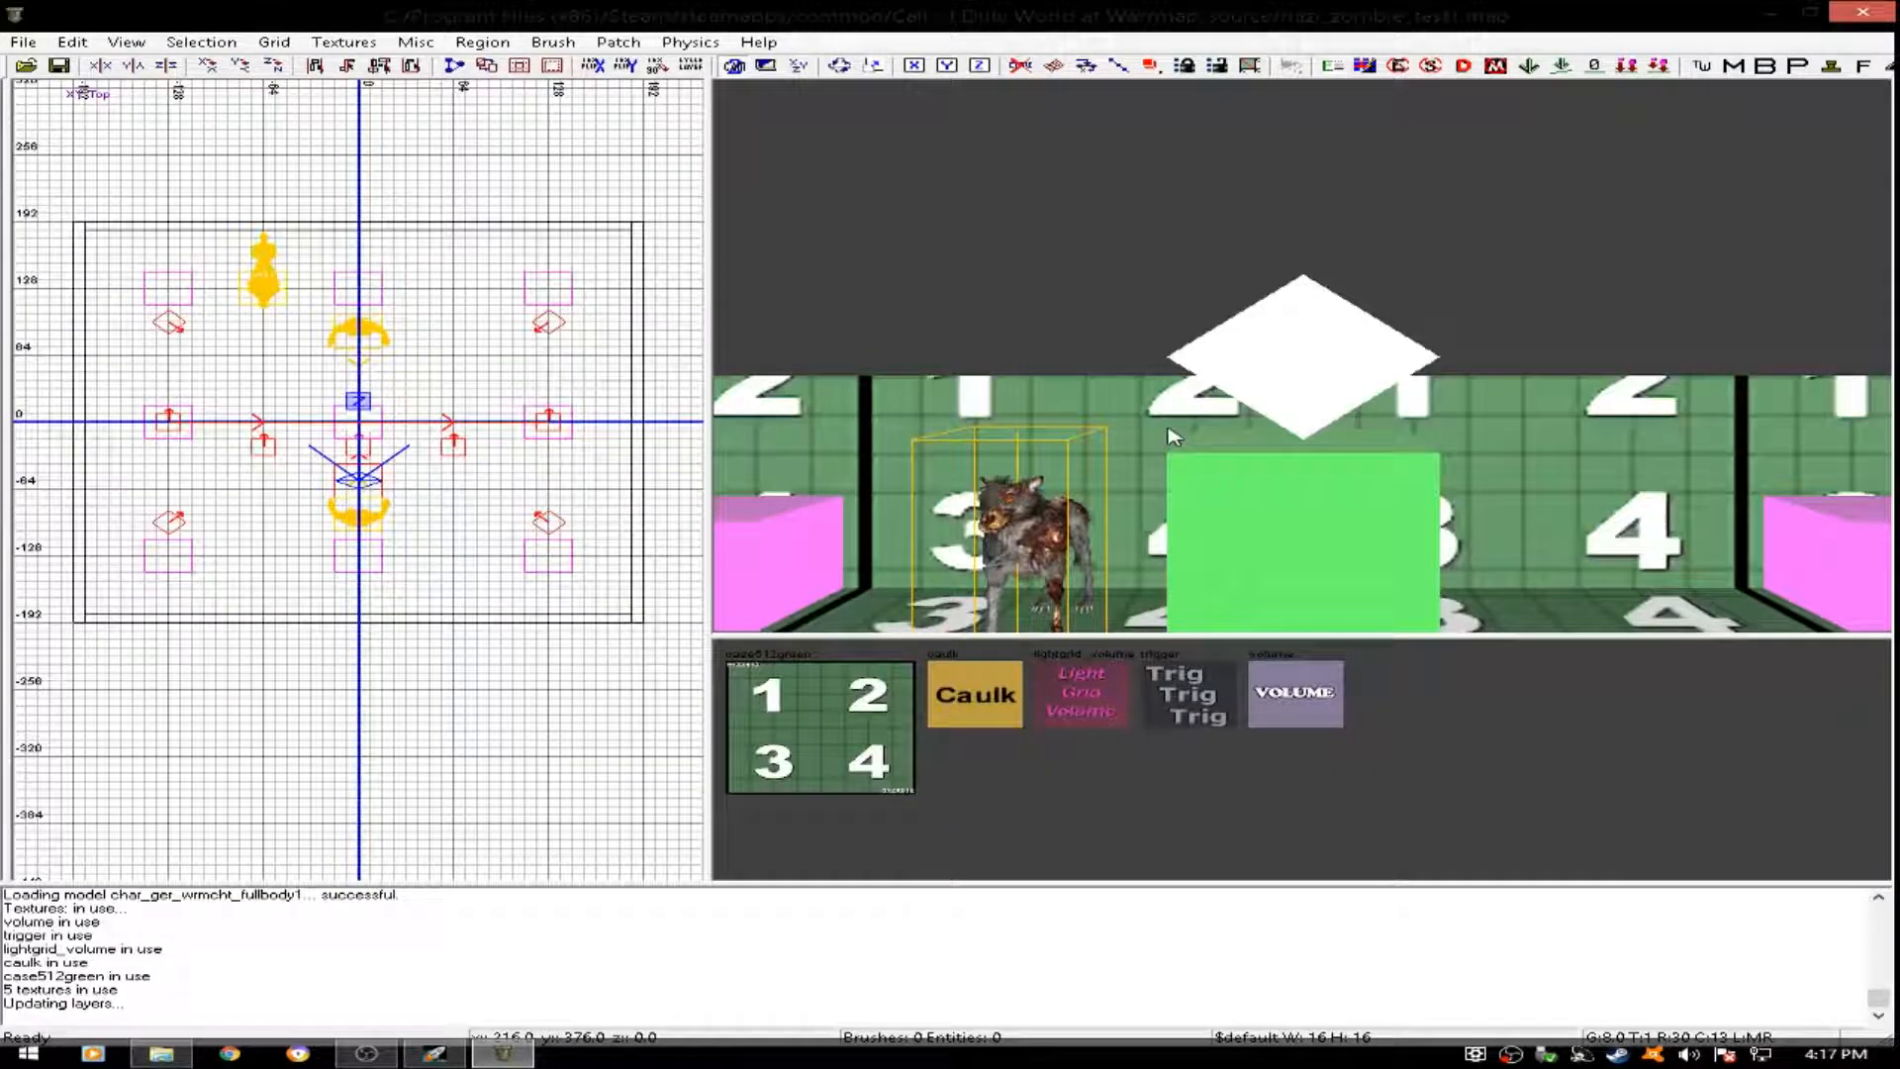
# - Turn on the Triggers and Volume filters and examine the light grid and volume brushes around the room from several angles
pyautogui.click(1113, 665)
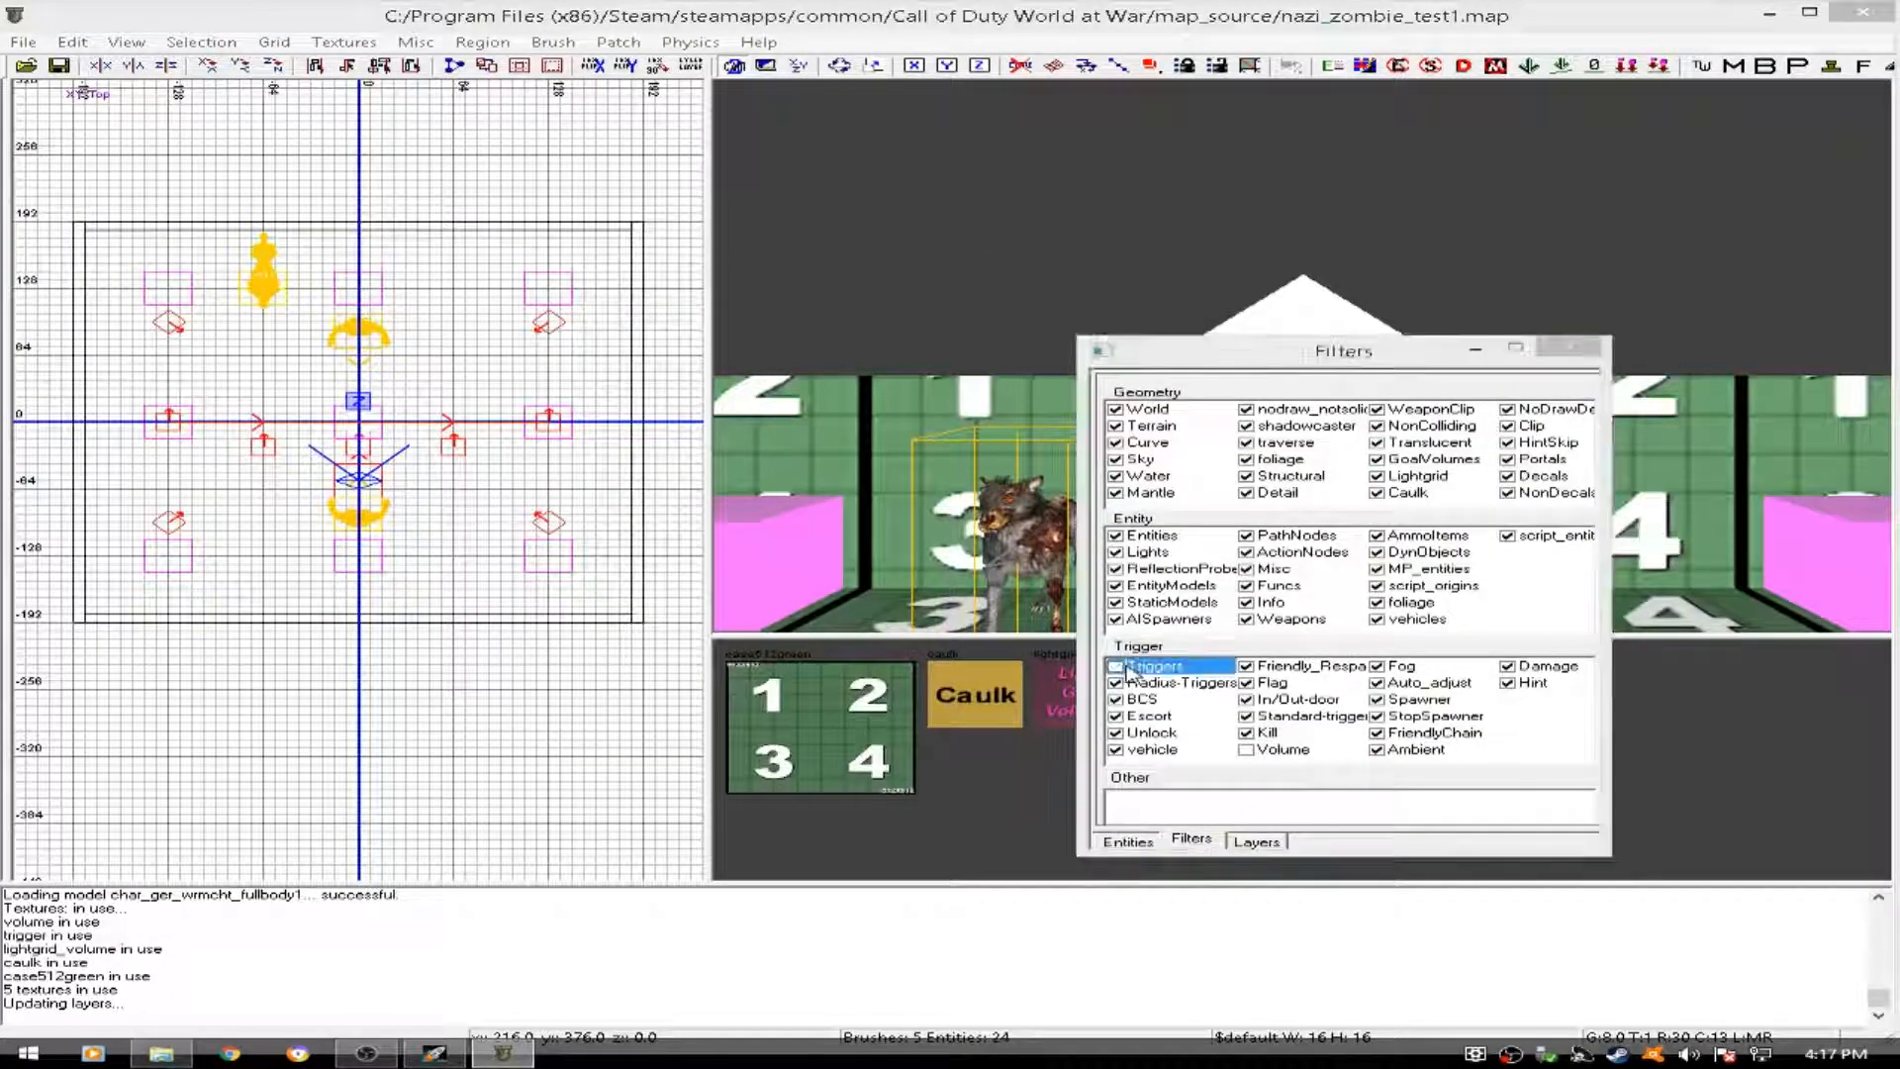
pyautogui.click(1248, 751)
pyautogui.press('f')
pyautogui.moveTo(1324, 455); pyautogui.dragTo(1321, 503, button='right')
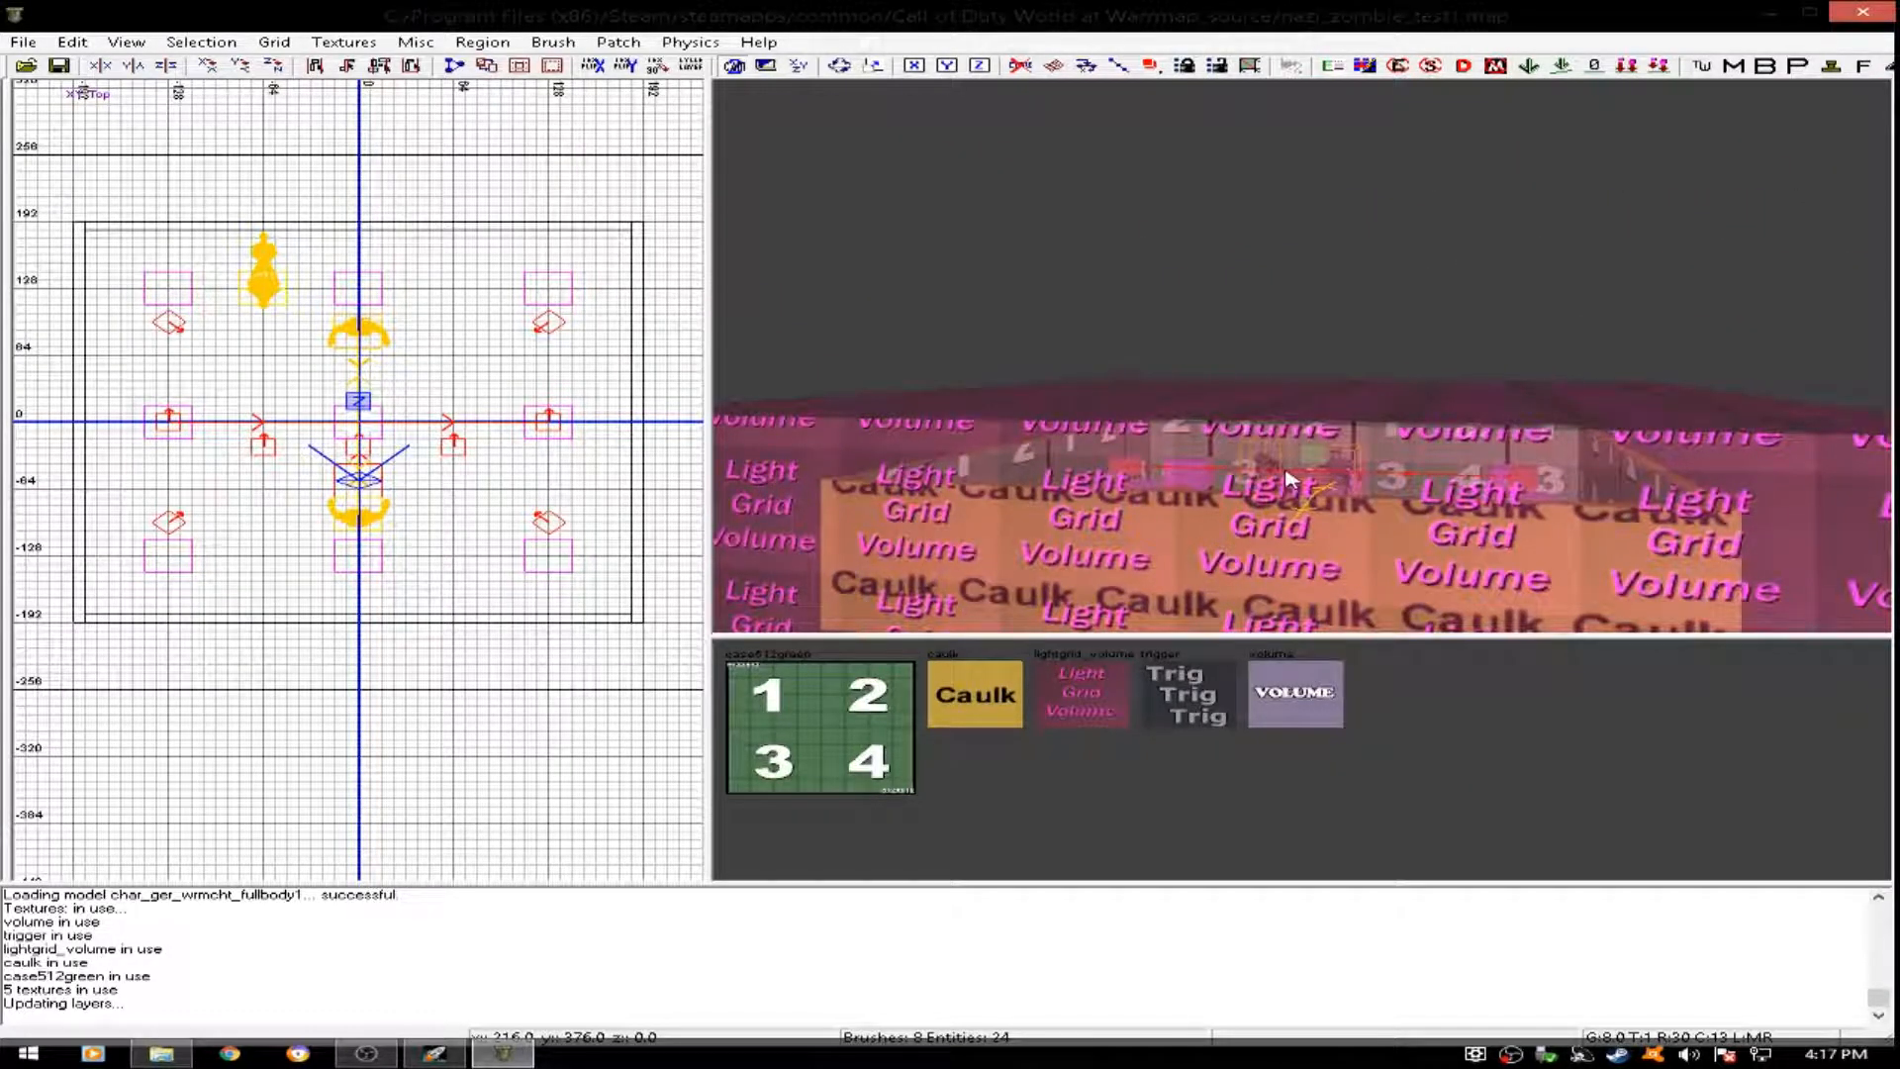
pyautogui.moveTo(1292, 414)
pyautogui.mouseDown(button='right')
pyautogui.moveTo(1292, 386)
pyautogui.moveTo(1292, 425)
pyautogui.moveTo(1247, 420)
pyautogui.moveTo(1346, 415)
pyautogui.moveTo(1256, 409)
pyautogui.moveTo(1318, 408)
pyautogui.moveTo(1298, 416)
pyautogui.moveTo(1302, 386)
pyautogui.moveTo(1321, 414)
pyautogui.moveTo(1370, 416)
pyautogui.moveTo(1266, 418)
pyautogui.moveTo(1311, 410)
pyautogui.moveTo(1289, 432)
pyautogui.mouseUp(button='right')
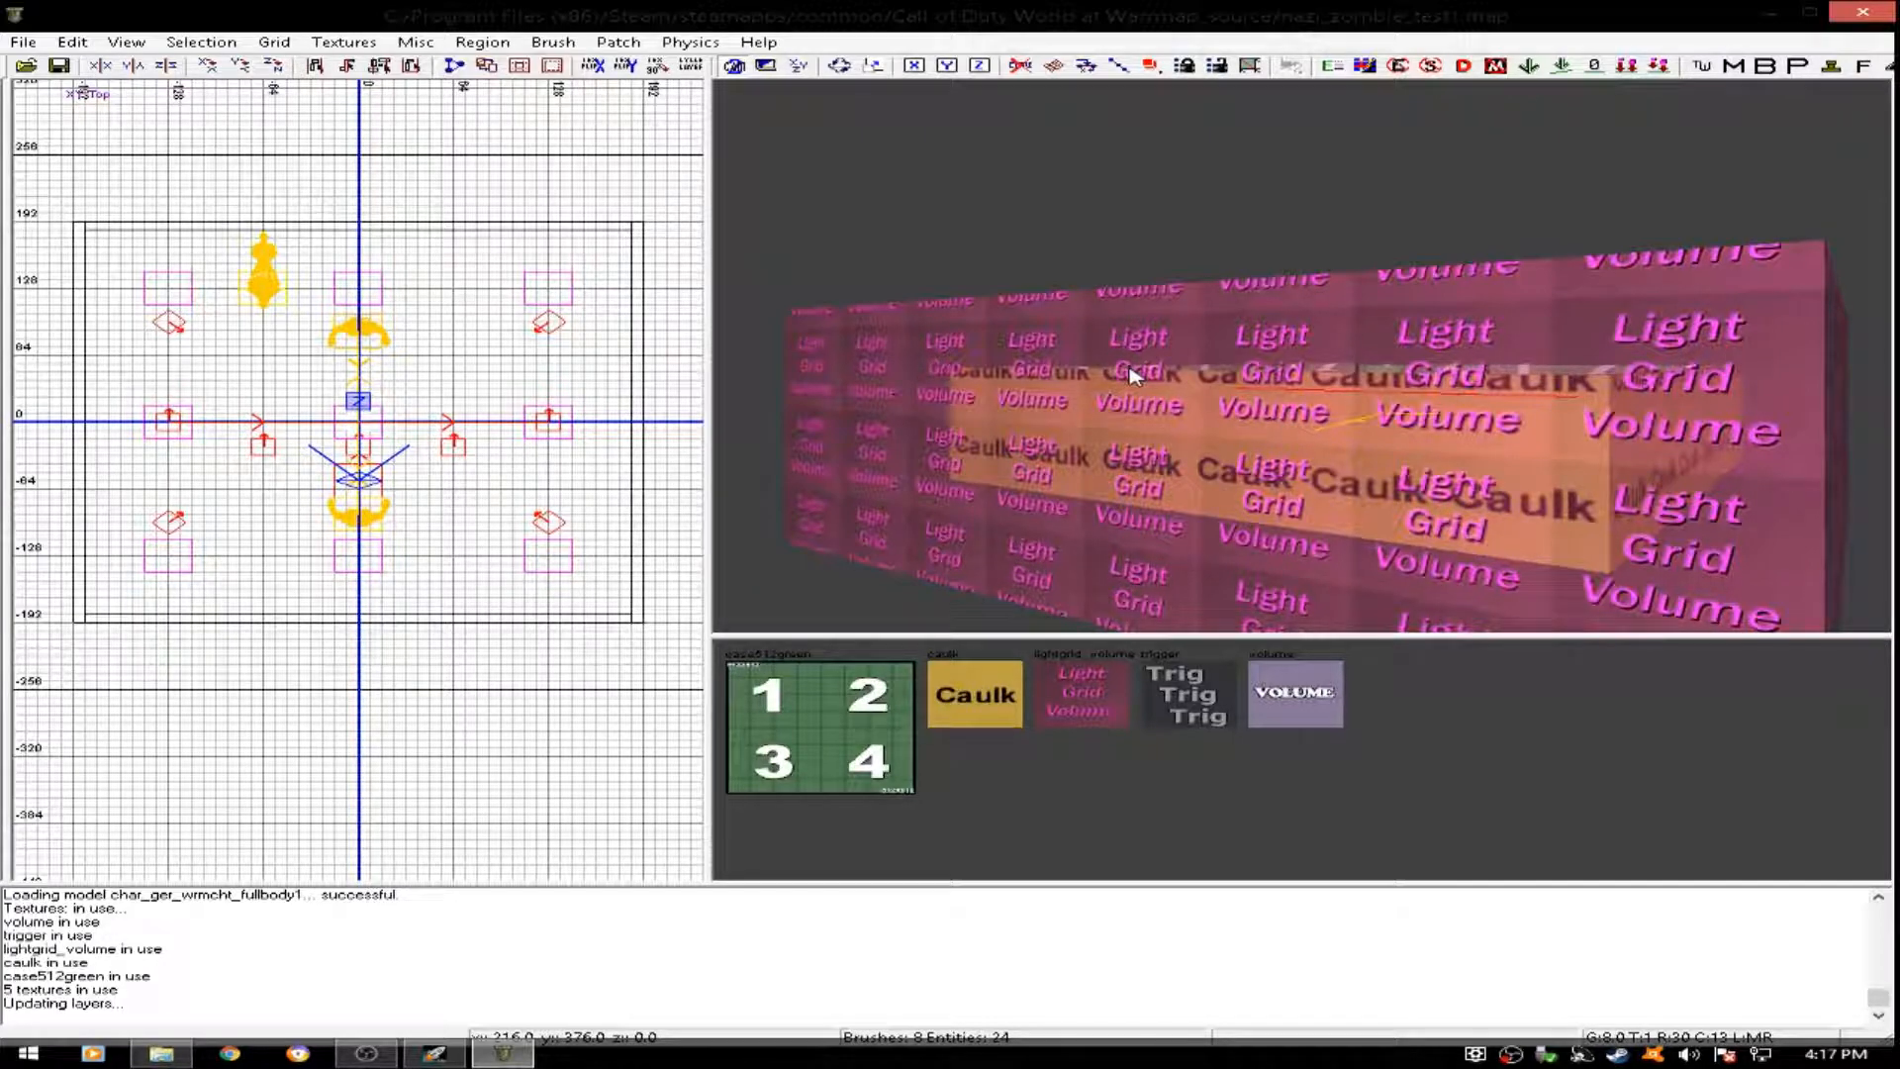
pyautogui.moveTo(1203, 384); pyautogui.dragTo(1217, 390, button='right')
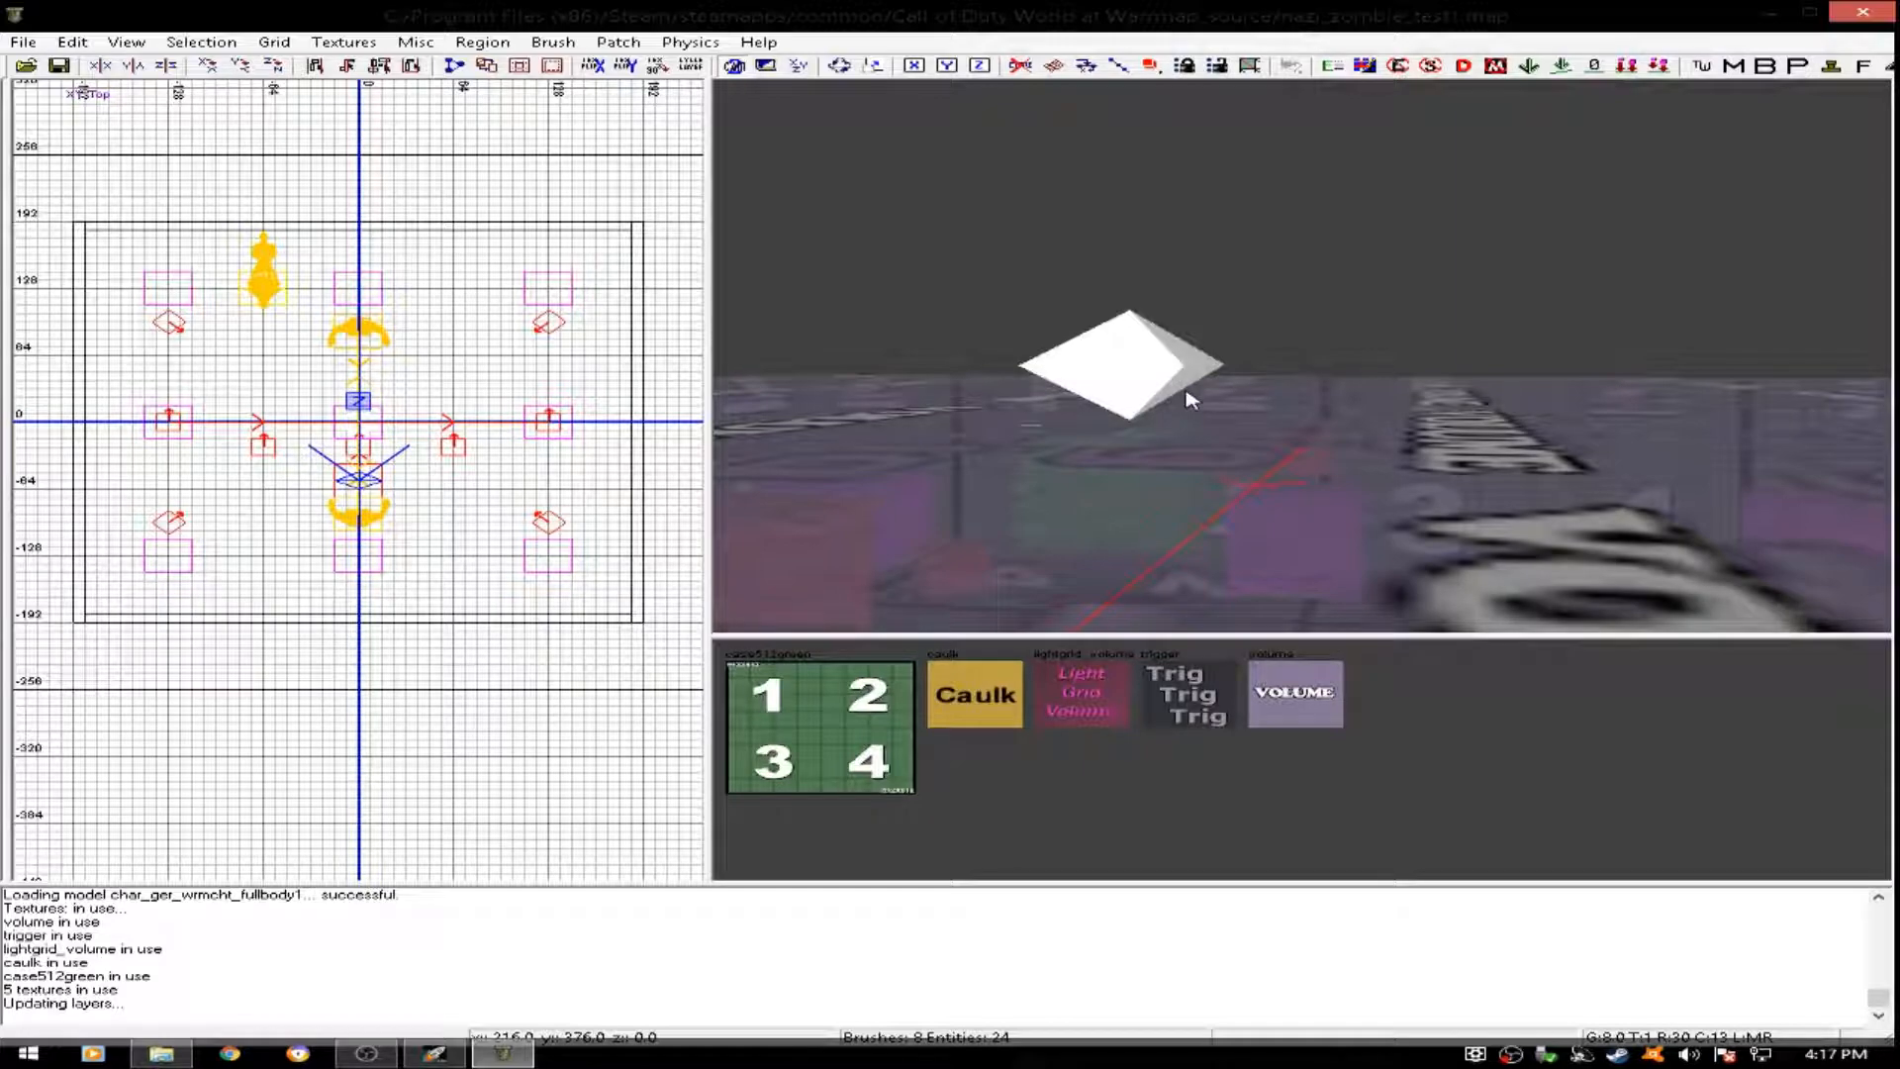
pyautogui.moveTo(1272, 423)
pyautogui.mouseDown(button='right')
pyautogui.moveTo(1289, 440)
pyautogui.moveTo(1304, 423)
pyautogui.moveTo(1264, 420)
pyautogui.mouseUp(button='right')
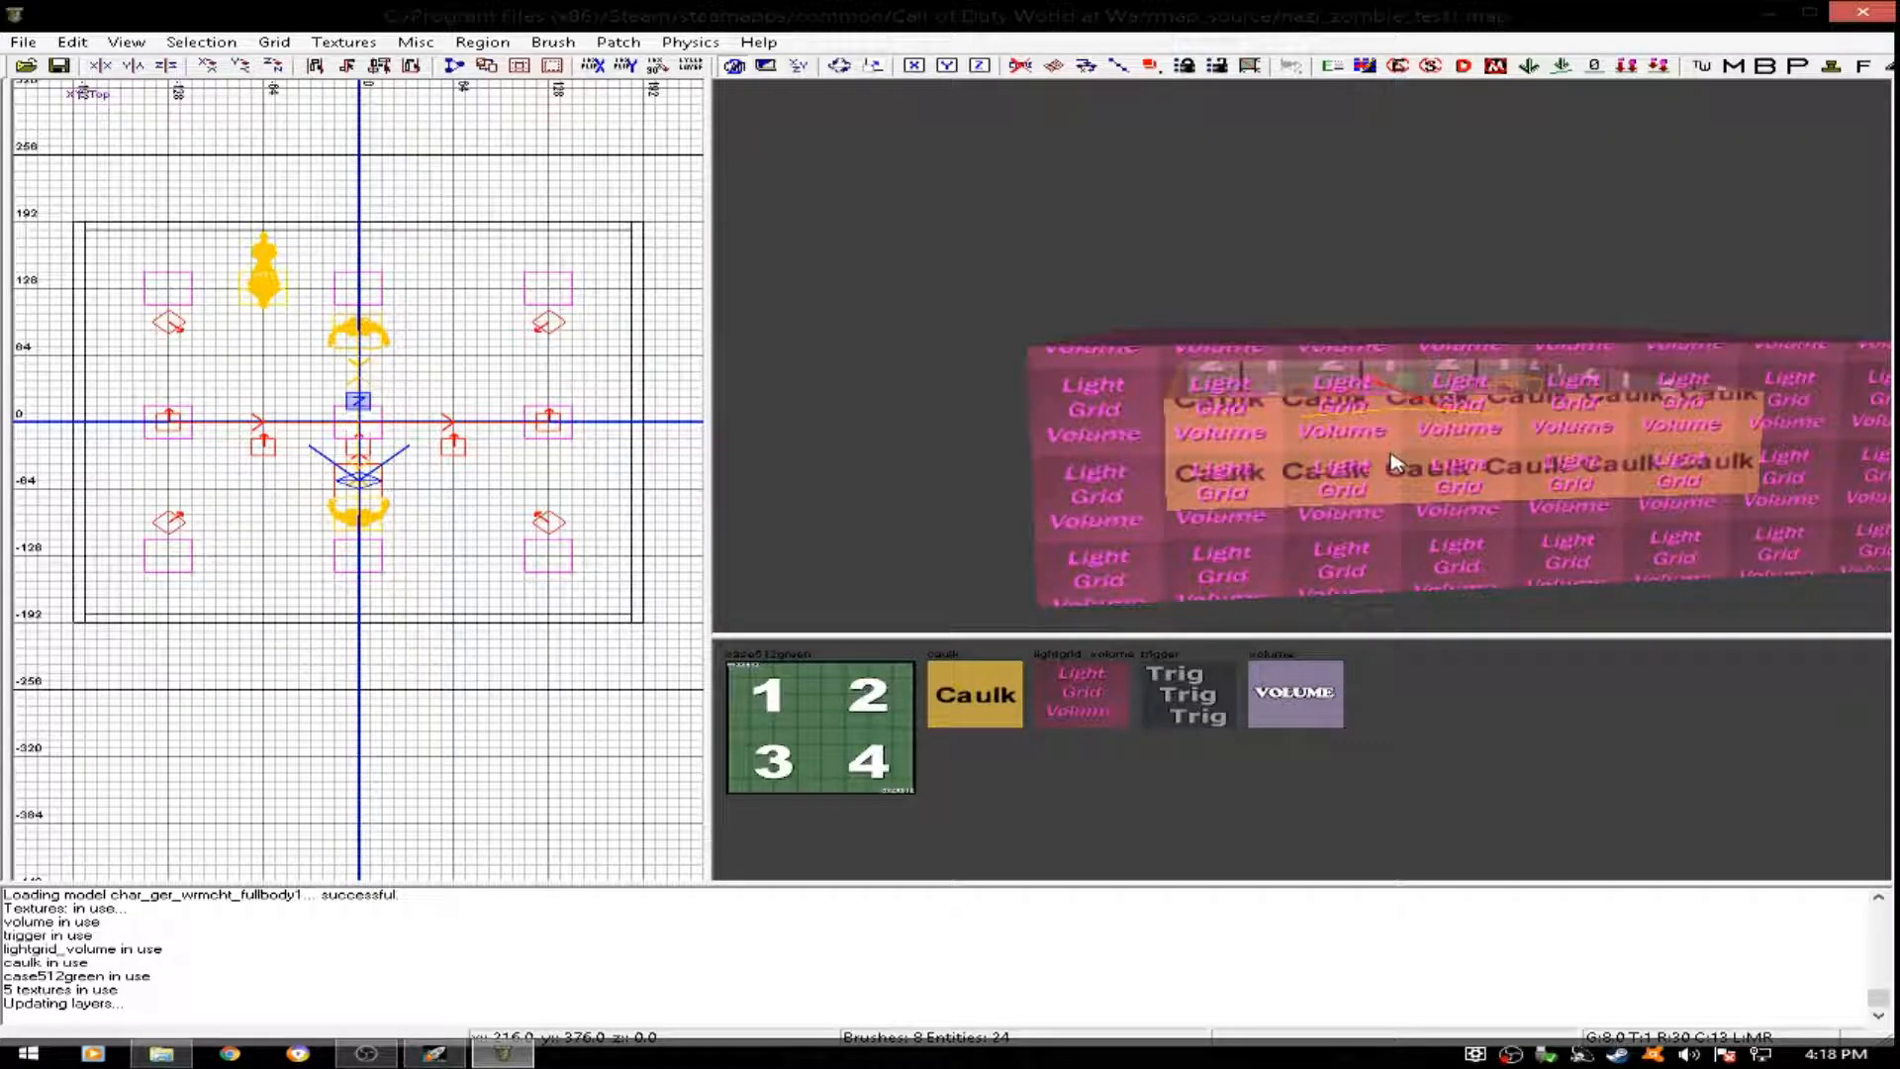
# - Hide the triggers and volumes again through the filters and close the filter settings
pyautogui.press('f')
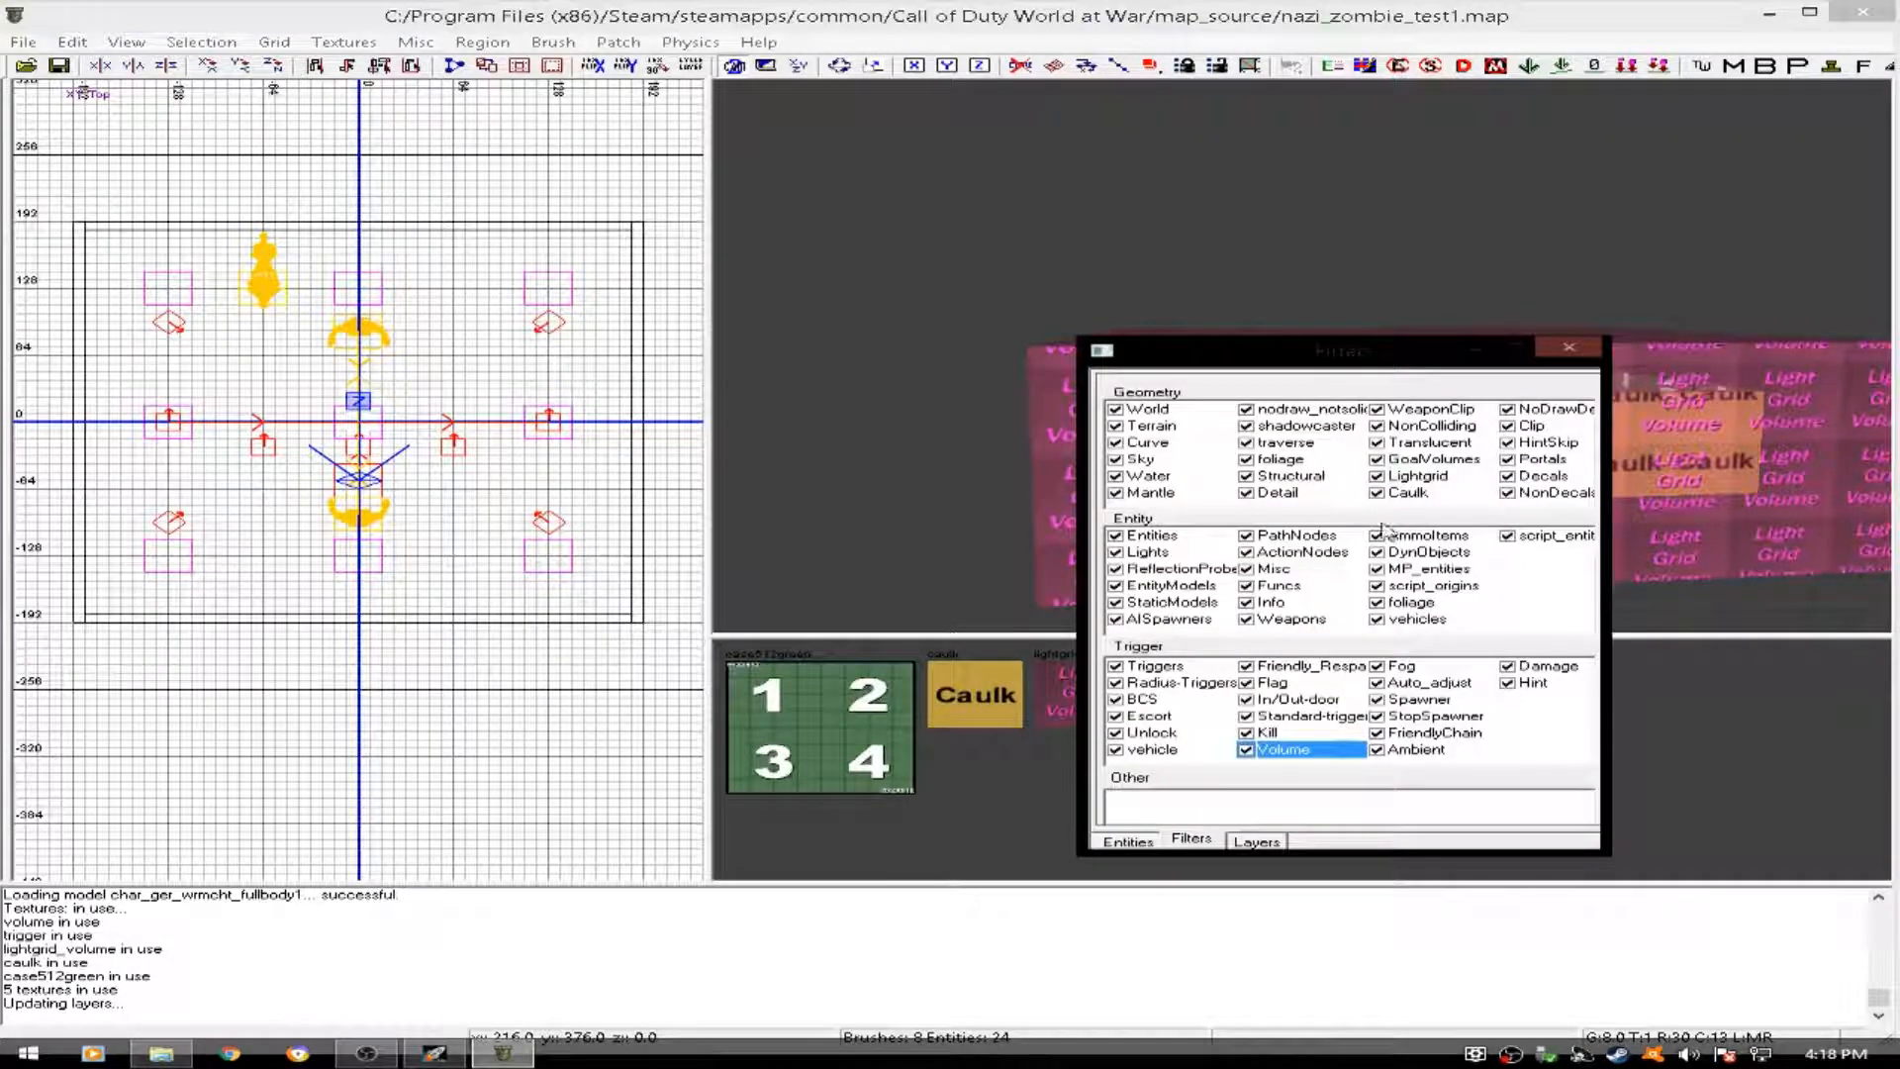
pyautogui.click(1115, 667)
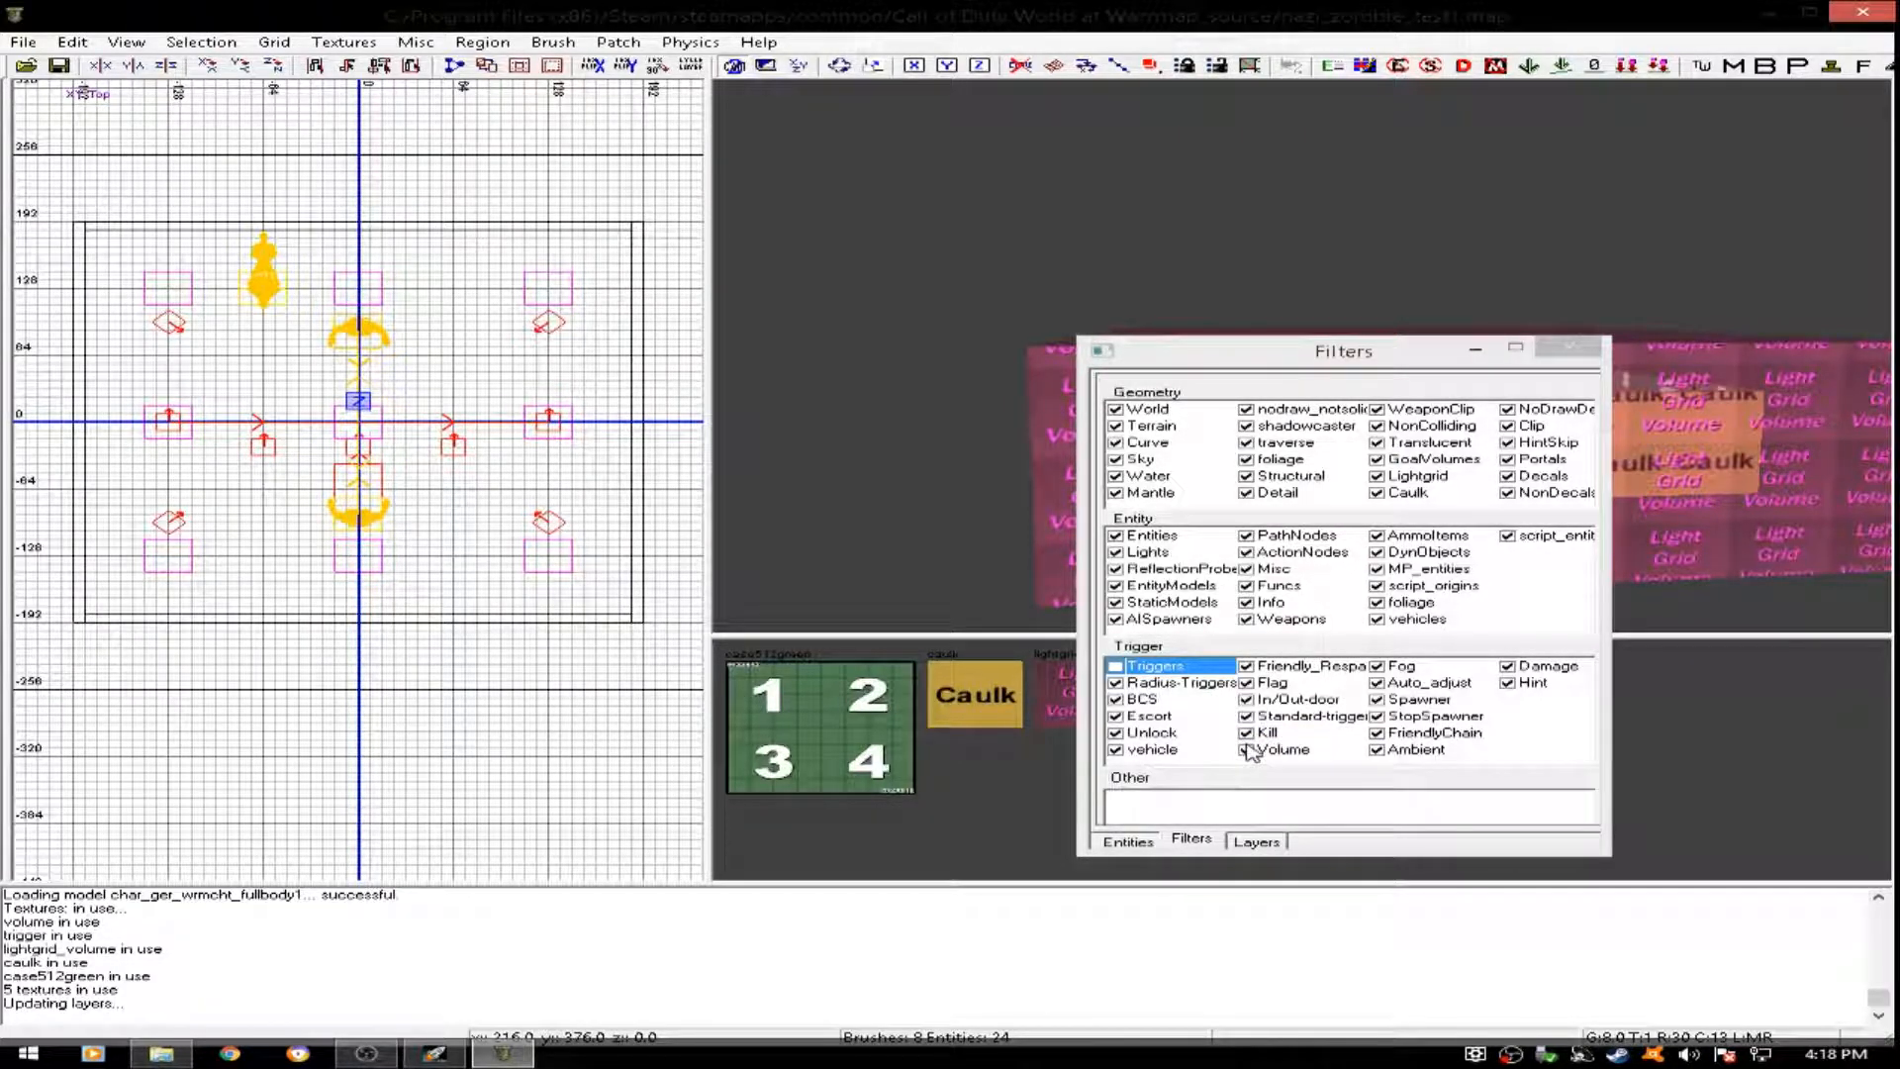
pyautogui.click(1248, 750)
pyautogui.press('Escape')
# - Try stretching the room's floor brush outward beyond its walls and back to the room's outline, and deselect it
pyautogui.moveTo(1370, 441); pyautogui.dragTo(1389, 506, button='right')
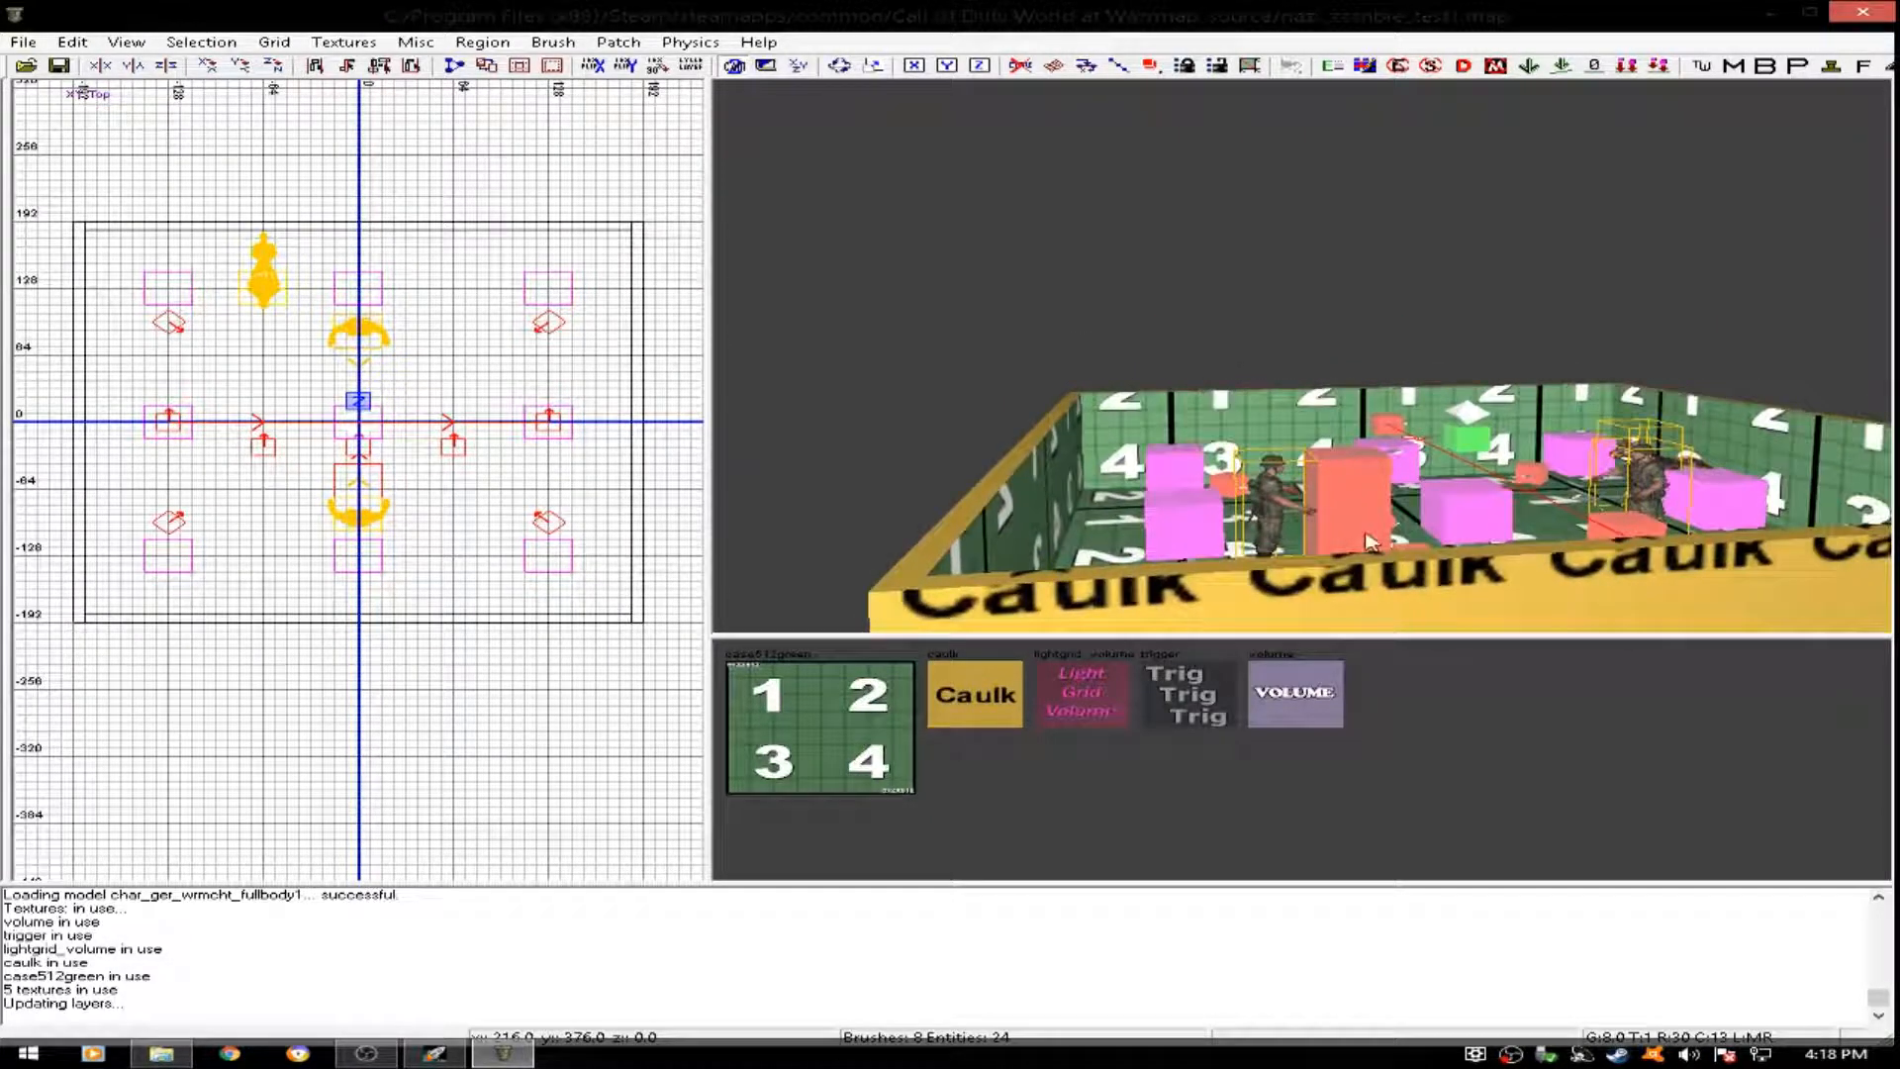
pyautogui.moveTo(1312, 416); pyautogui.dragTo(1331, 461, button='right')
pyautogui.moveTo(1021, 519); pyautogui.dragTo(1007, 556, button='right')
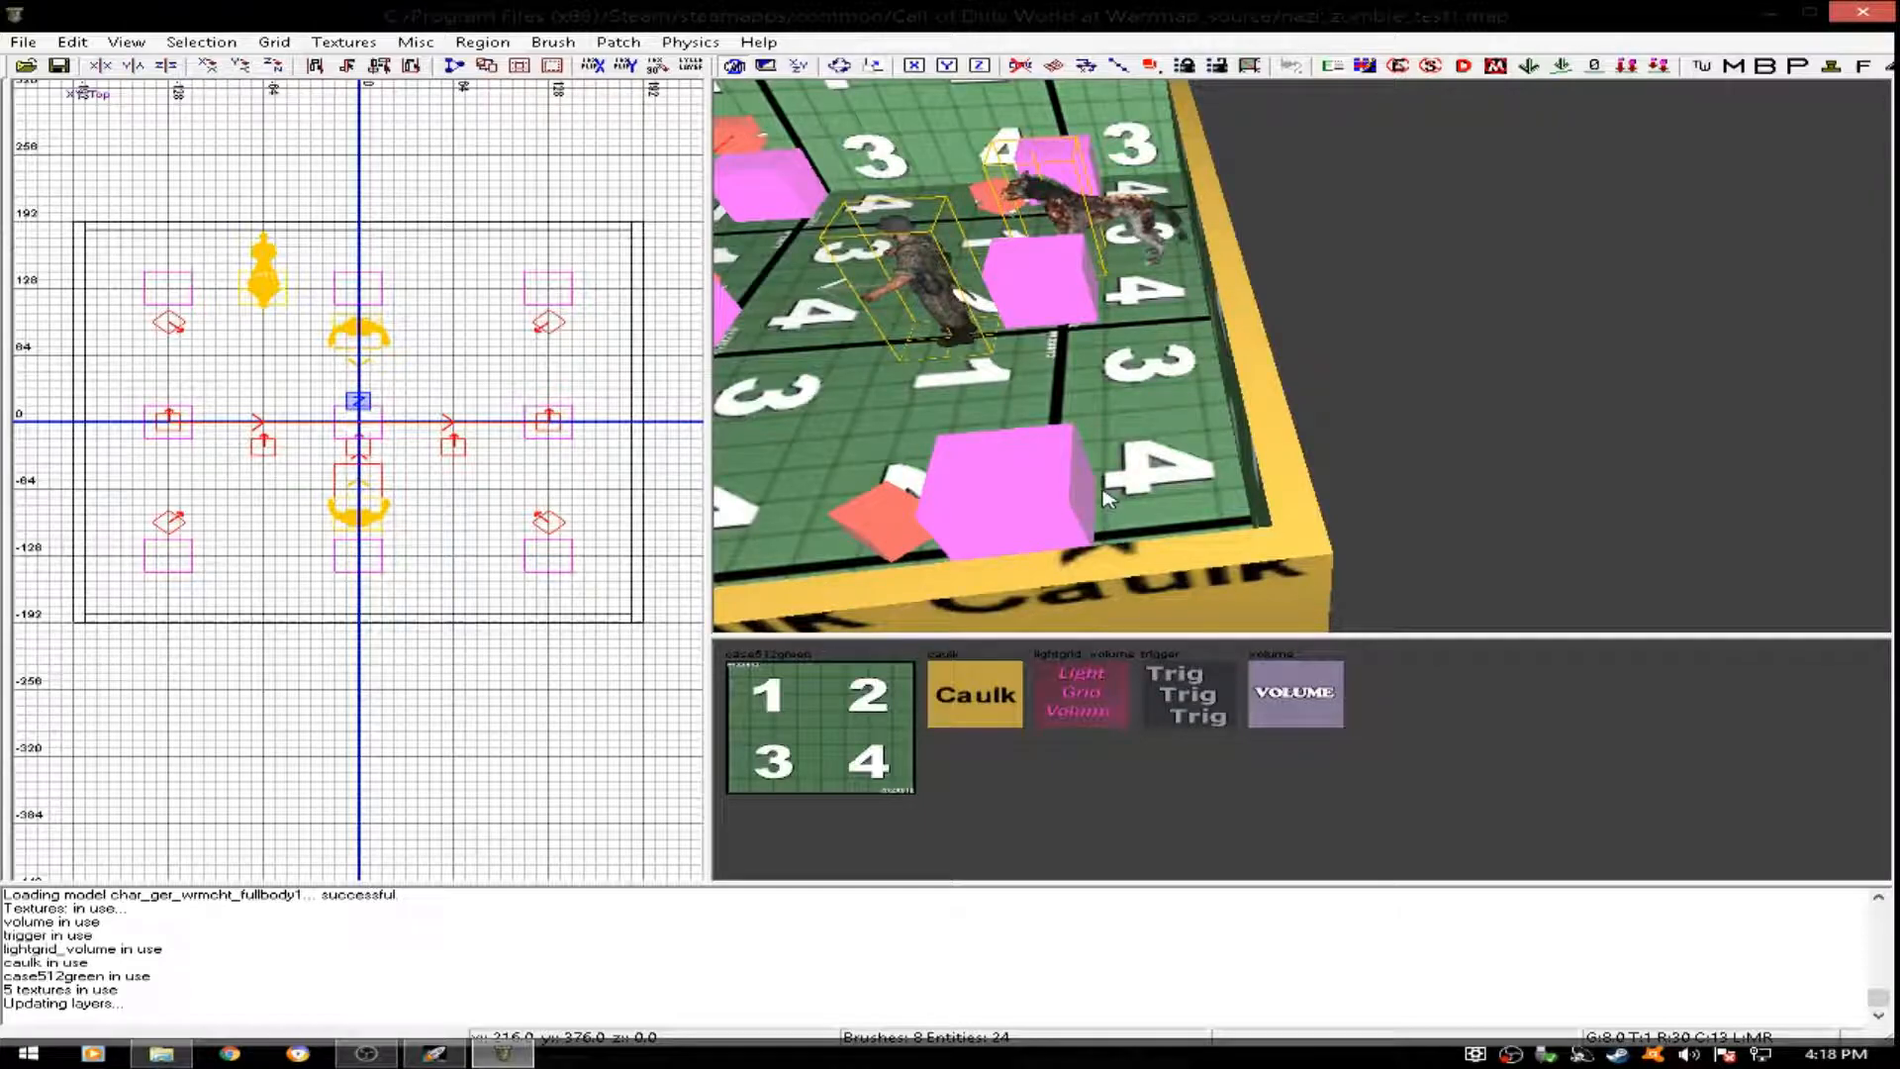
pyautogui.keyDown('shift'); pyautogui.click(1135, 423); pyautogui.keyUp('shift')
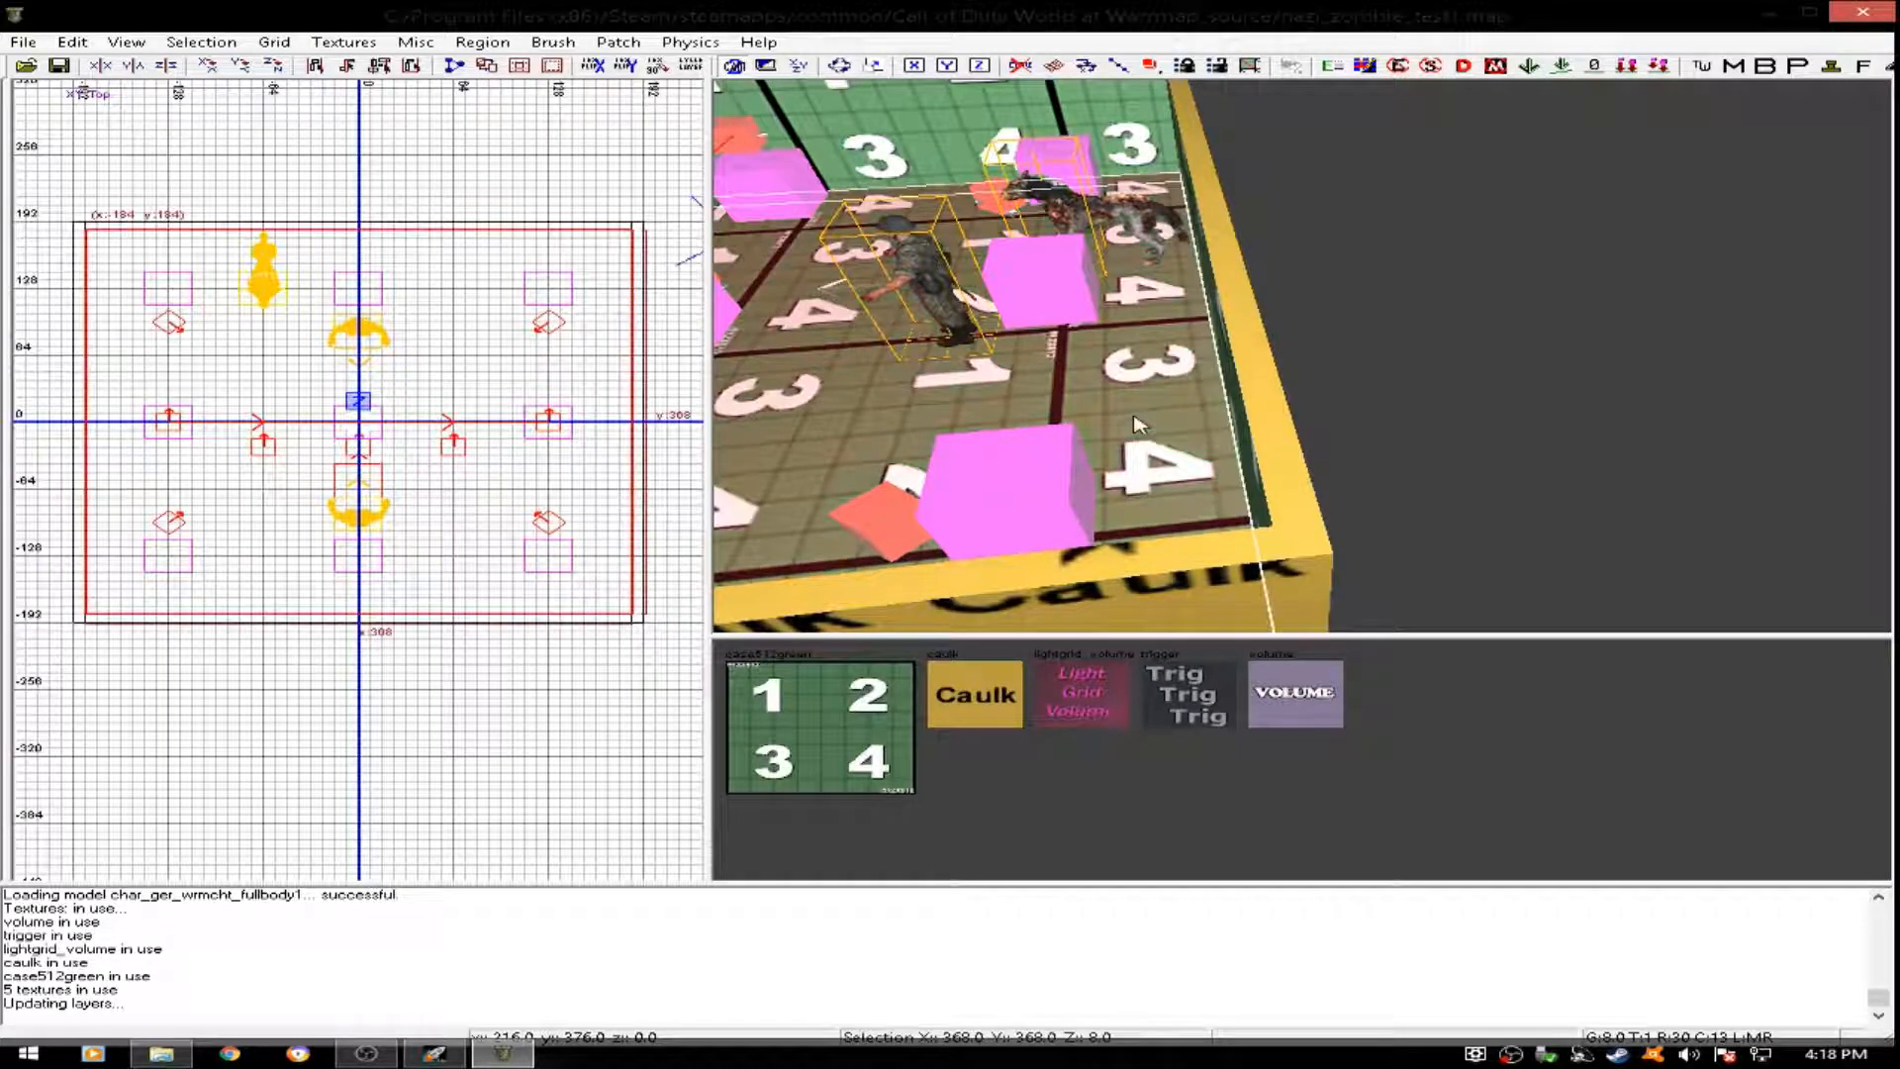
pyautogui.scroll(-6, 471, 418)
pyautogui.moveTo(471, 419)
pyautogui.mouseDown(button='right')
pyautogui.moveTo(438, 445)
pyautogui.moveTo(276, 448)
pyautogui.mouseUp(button='right')
pyautogui.scroll(2, 390, 448)
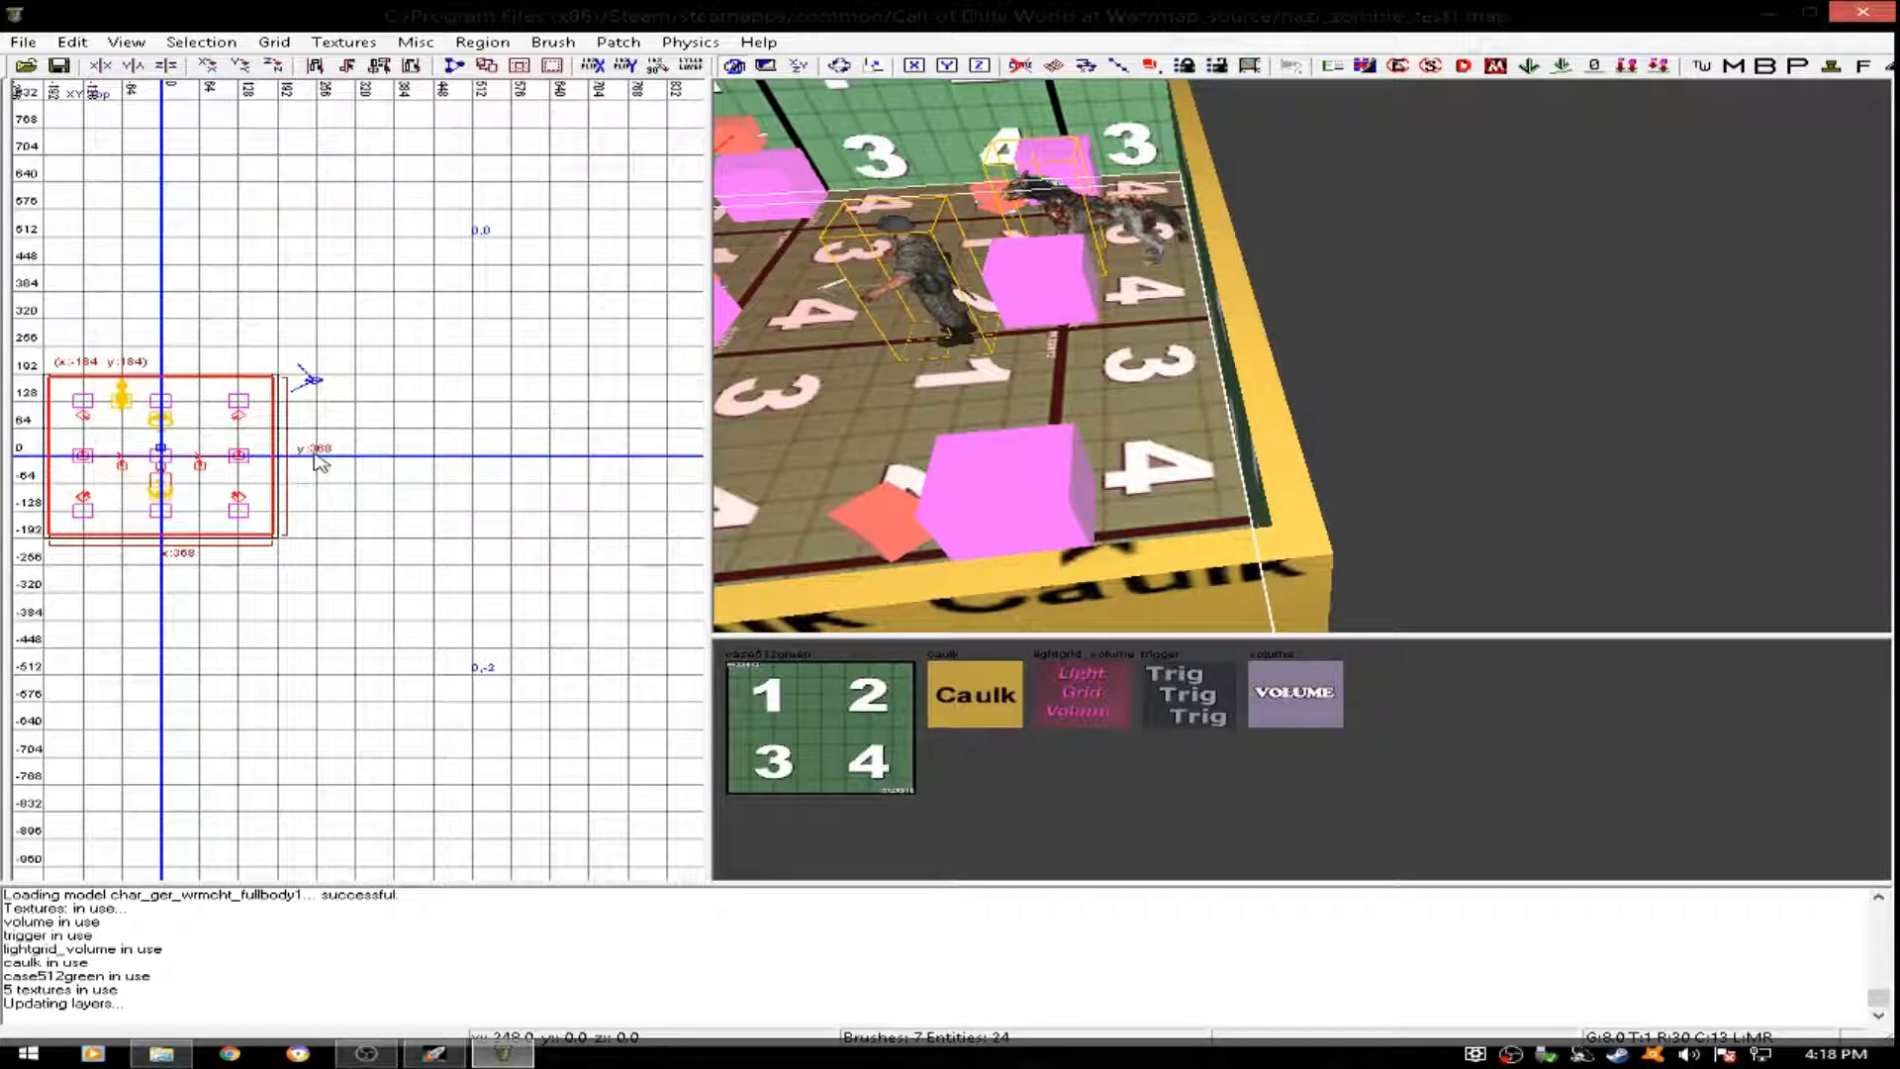
pyautogui.moveTo(307, 464); pyautogui.dragTo(543, 479)
pyautogui.moveTo(883, 435); pyautogui.dragTo(733, 441, button='right')
pyautogui.moveTo(950, 360); pyautogui.dragTo(940, 360, button='right')
pyautogui.moveTo(940, 359)
pyautogui.mouseDown()
pyautogui.moveTo(1577, 386)
pyautogui.moveTo(1563, 389)
pyautogui.mouseUp()
pyautogui.moveTo(1563, 390)
pyautogui.mouseDown(button='right')
pyautogui.moveTo(1524, 388)
pyautogui.moveTo(1469, 485)
pyautogui.mouseUp(button='right')
pyautogui.moveTo(1485, 466); pyautogui.dragTo(1496, 452)
pyautogui.moveTo(1495, 452); pyautogui.dragTo(1331, 462, button='right')
pyautogui.moveTo(1211, 475); pyautogui.dragTo(1232, 474)
pyautogui.moveTo(1232, 475)
pyautogui.mouseDown(button='right')
pyautogui.moveTo(1382, 415)
pyautogui.moveTo(1356, 406)
pyautogui.moveTo(1361, 347)
pyautogui.moveTo(1370, 316)
pyautogui.moveTo(1396, 322)
pyautogui.moveTo(1326, 329)
pyautogui.moveTo(1292, 372)
pyautogui.mouseUp(button='right')
pyautogui.press('Escape')
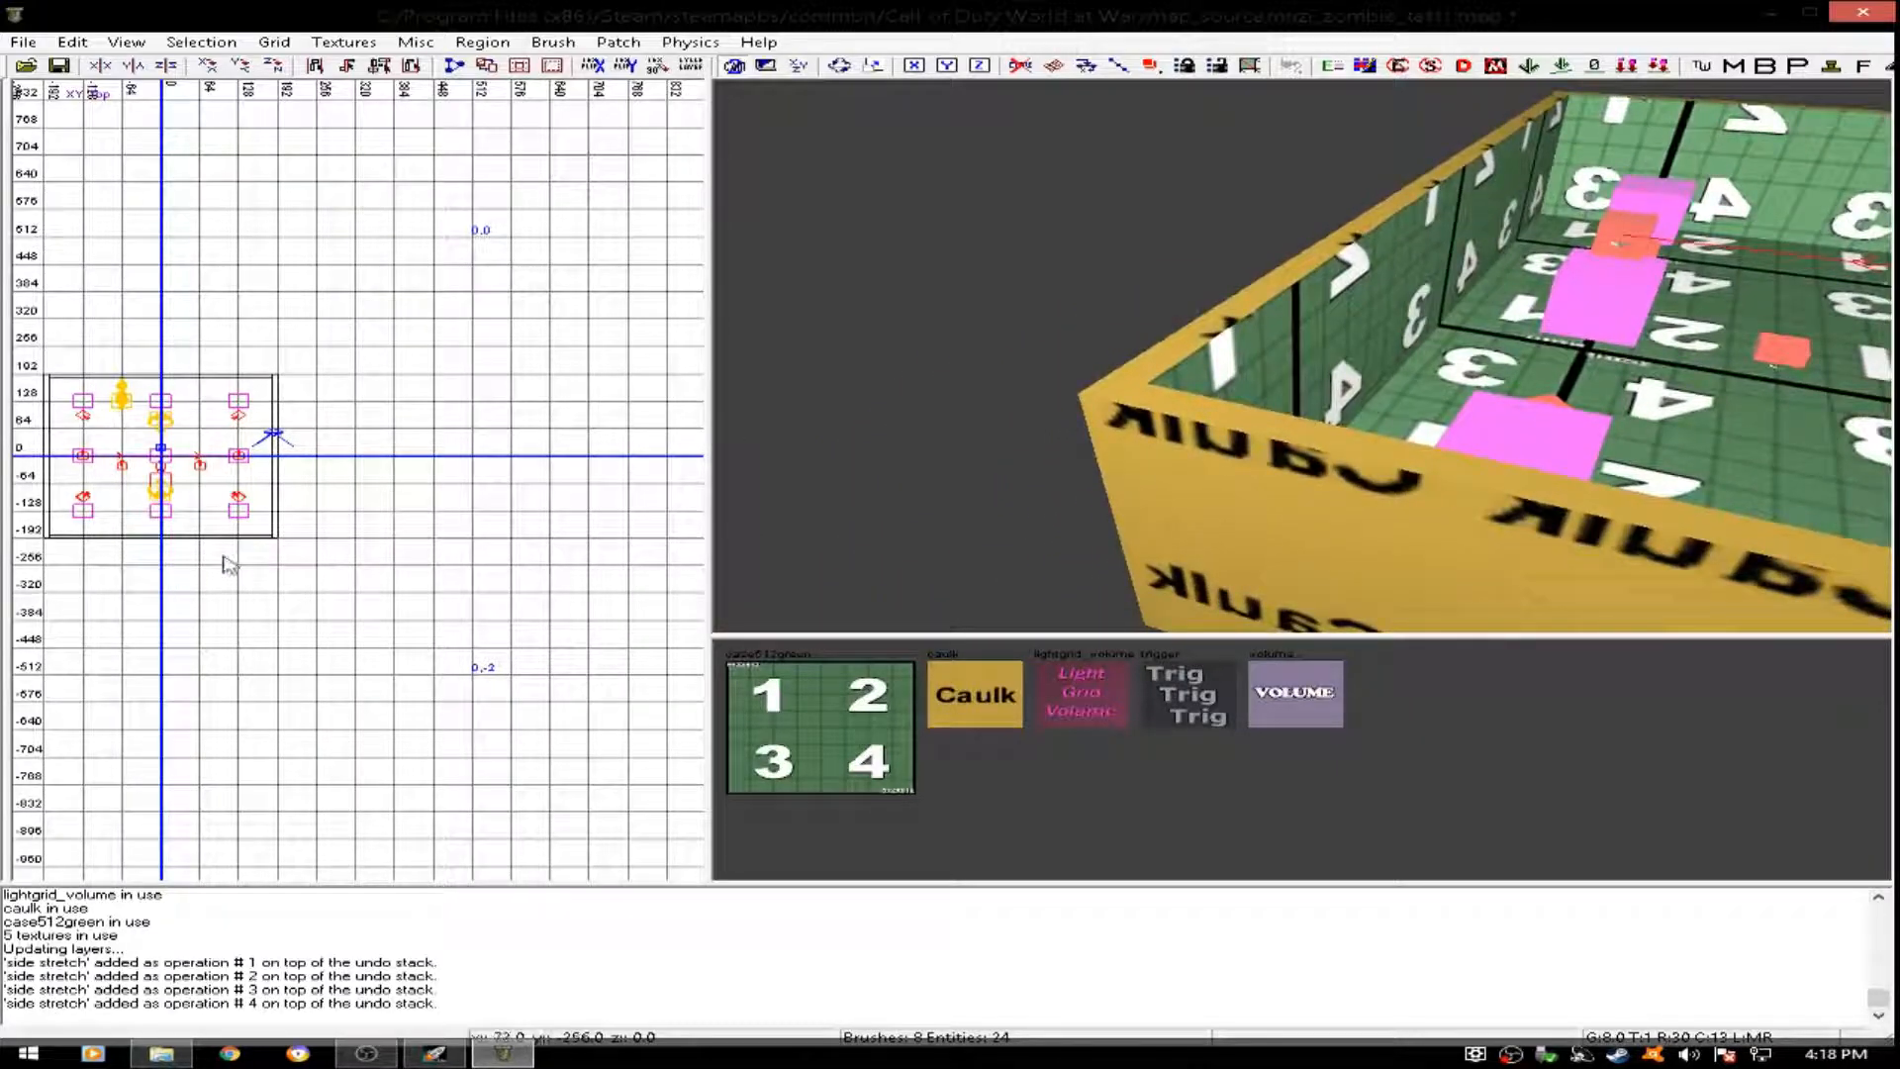
# - Draw a flat test brush about 136 by 192 units and 8 units high in the empty area east of the room
pyautogui.scroll(4, 356, 497)
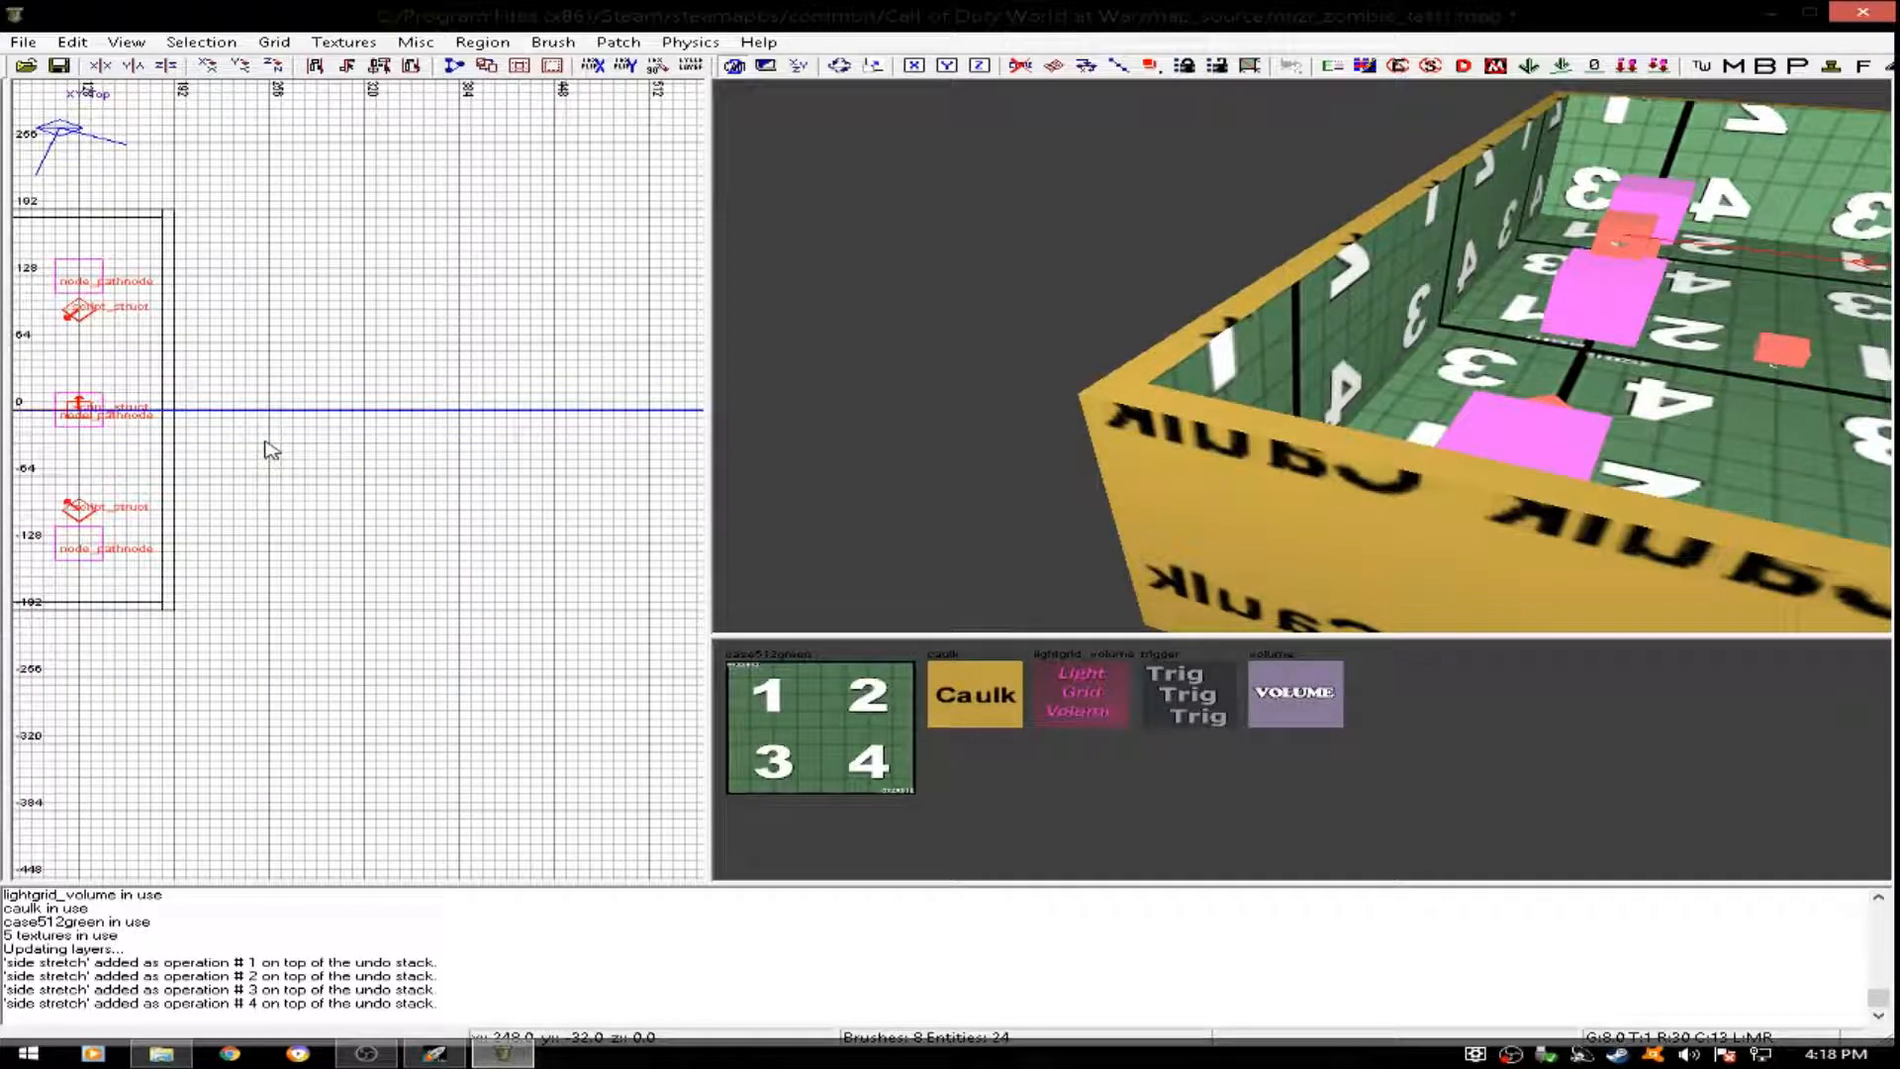
pyautogui.moveTo(255, 421); pyautogui.dragTo(449, 619)
pyautogui.moveTo(995, 378)
pyautogui.mouseDown(button='right')
pyautogui.moveTo(990, 347)
pyautogui.moveTo(994, 388)
pyautogui.moveTo(1008, 351)
pyautogui.mouseUp(button='right')
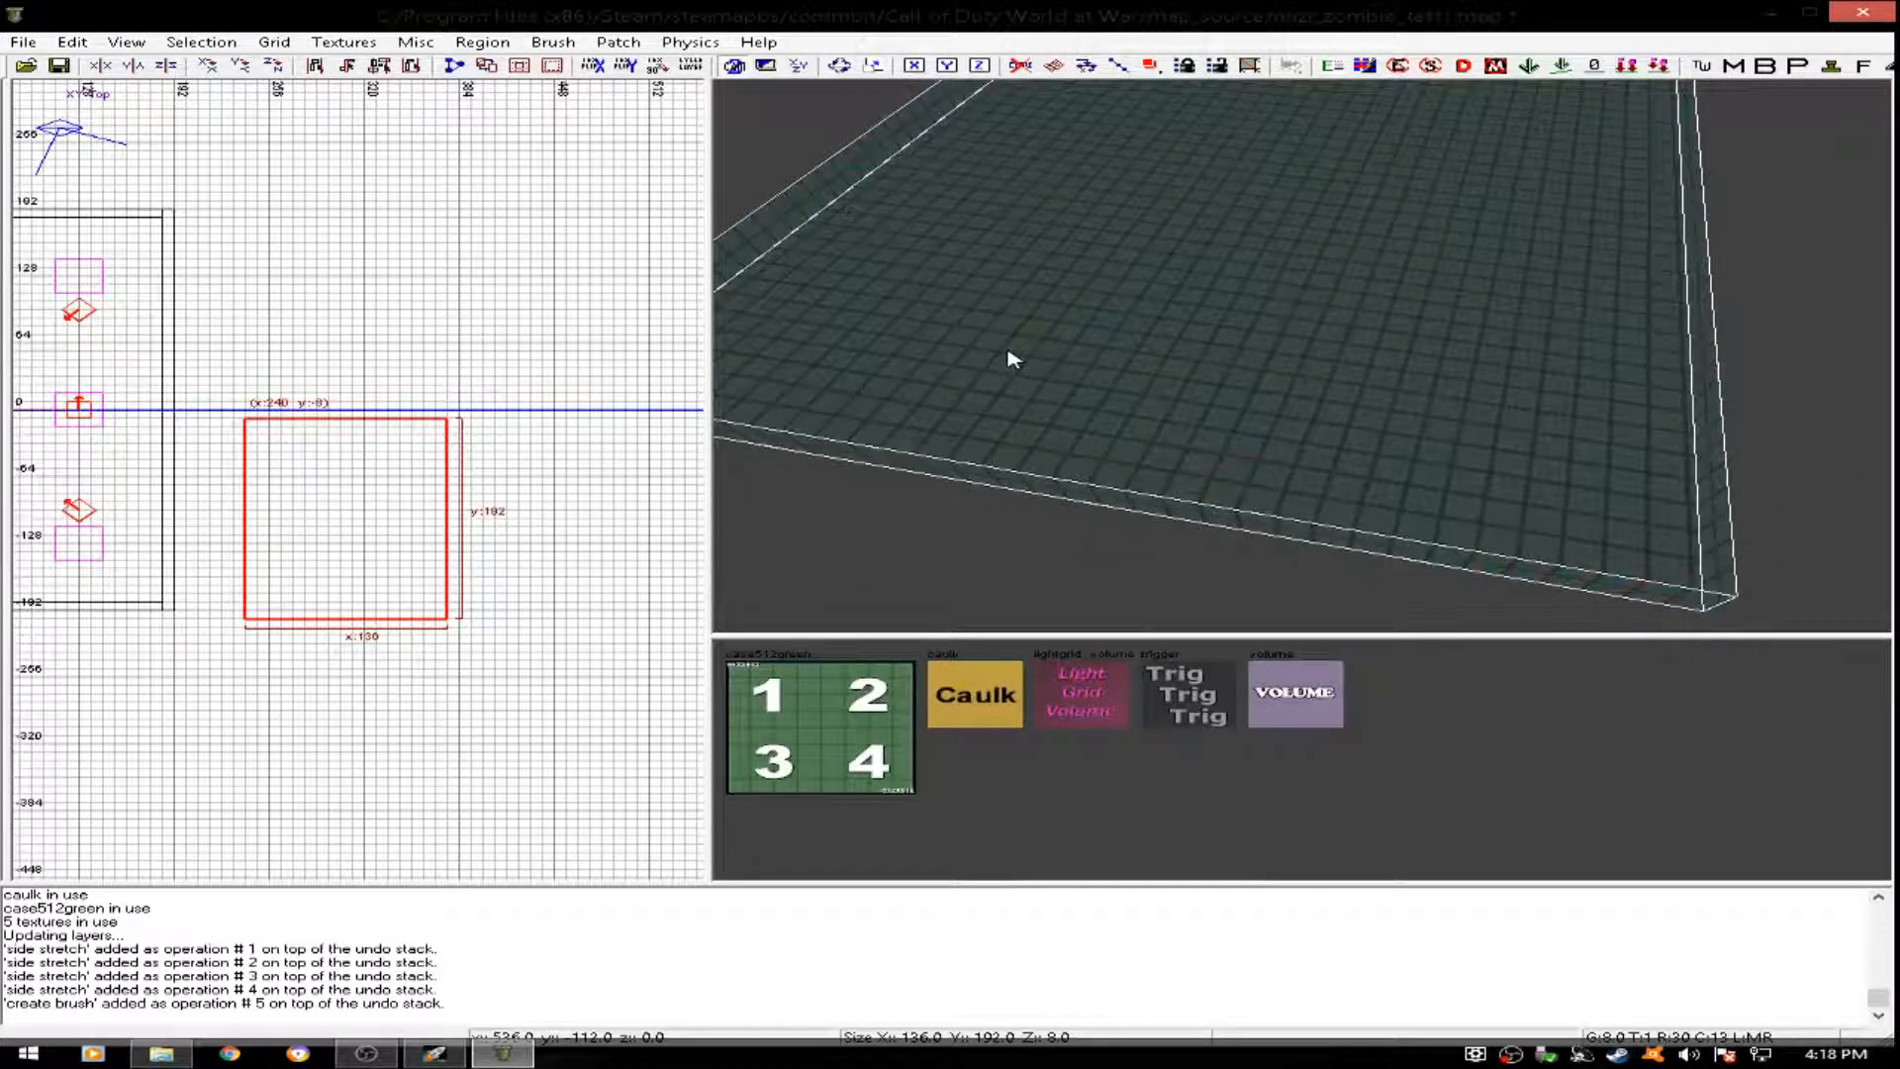
# - Try the caulk and case512green textures on the whole test brush, finishing with caulk on every face
pyautogui.click(975, 689)
pyautogui.click(798, 744)
pyautogui.rightClick(797, 745)
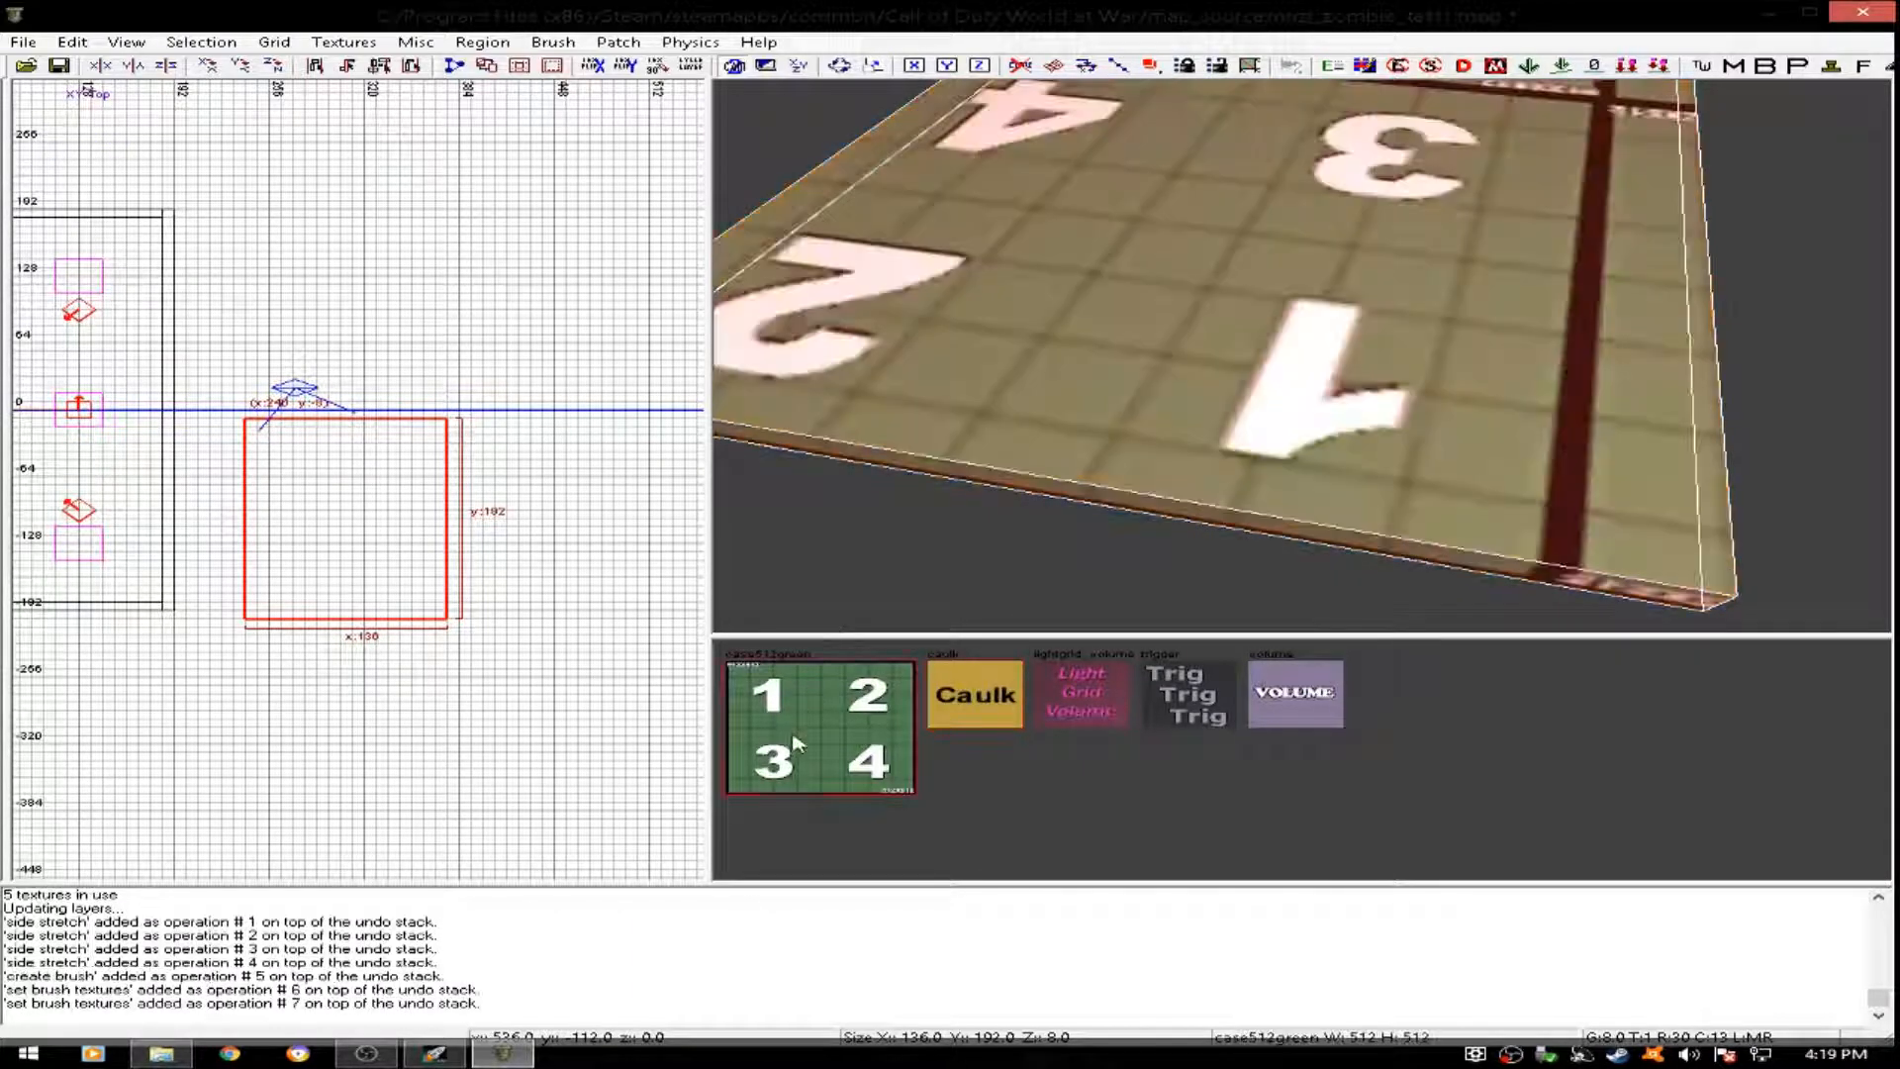
pyautogui.click(960, 710)
pyautogui.press('Escape')
pyautogui.moveTo(1138, 310)
pyautogui.mouseDown(button='right')
pyautogui.moveTo(1144, 332)
pyautogui.moveTo(1276, 265)
pyautogui.mouseUp(button='right')
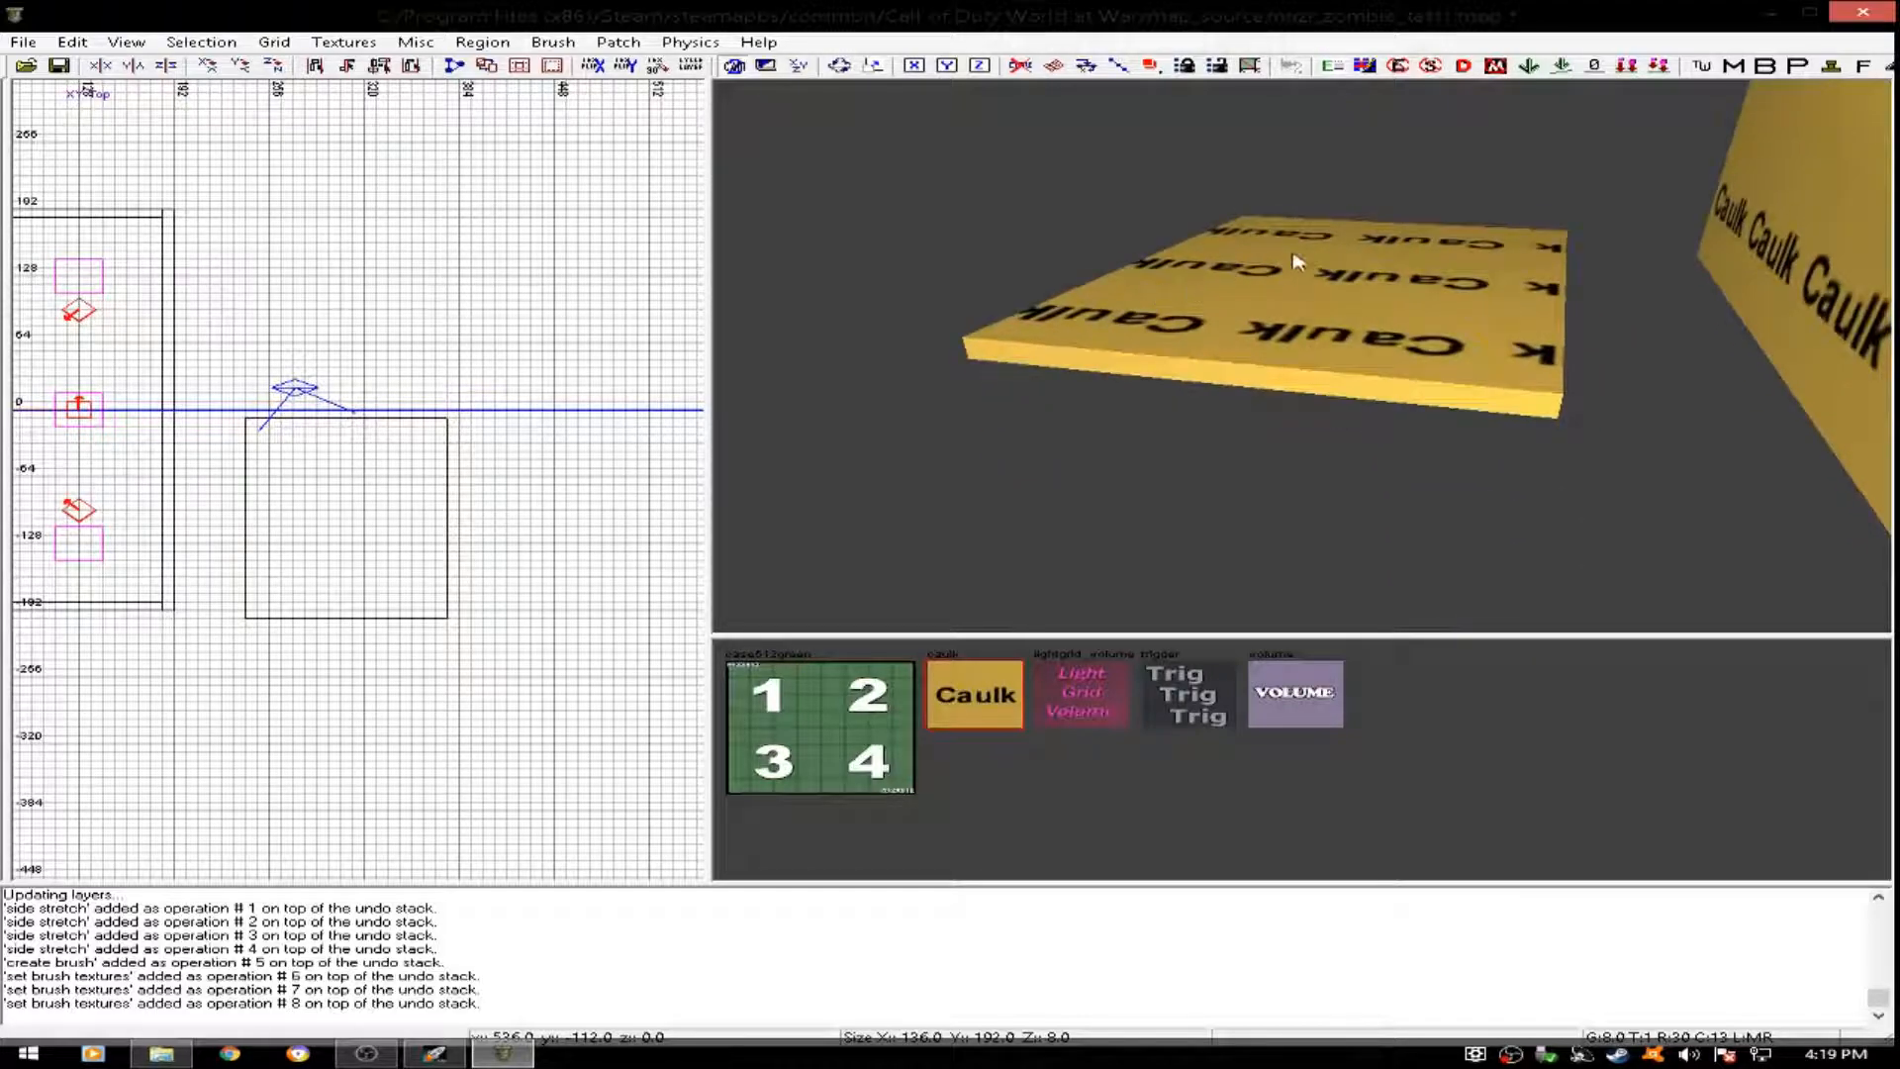
pyautogui.keyDown('shift'); pyautogui.click(1272, 330); pyautogui.keyUp('shift')
pyautogui.press('Escape')
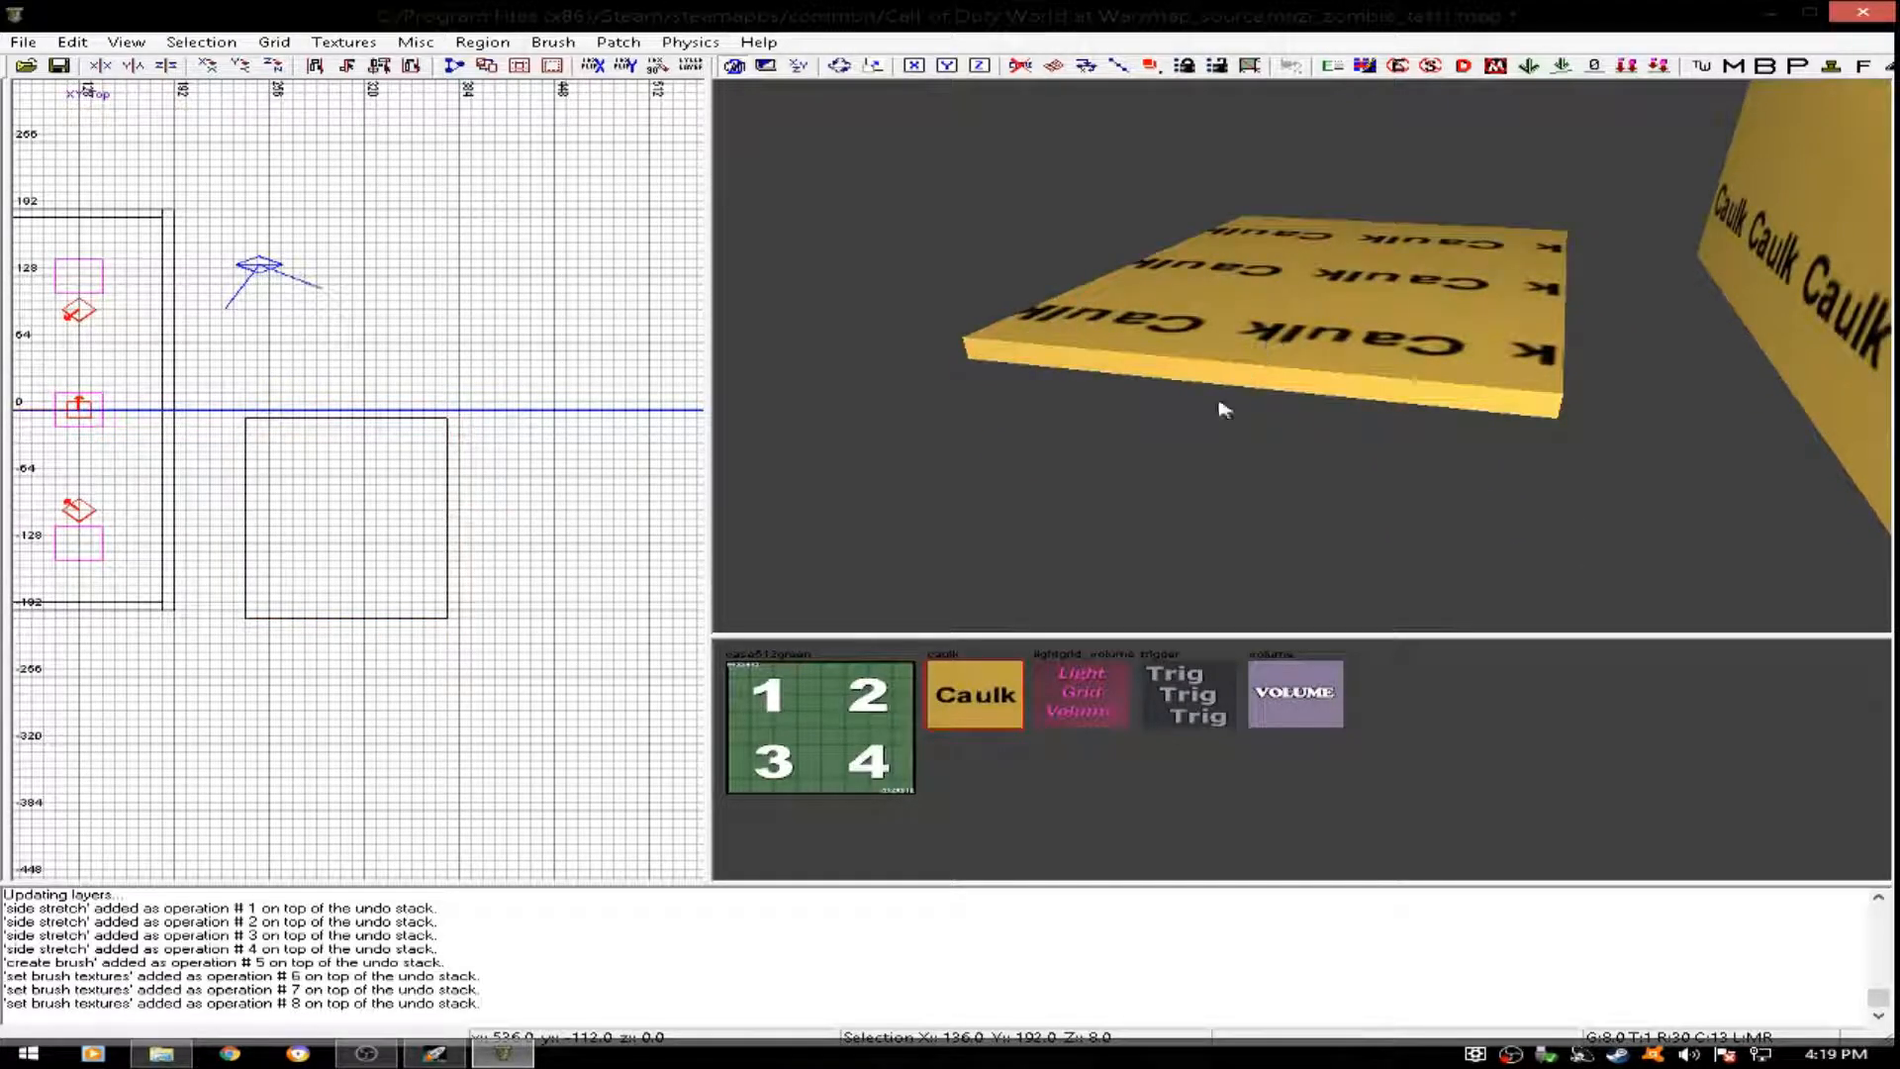
pyautogui.moveTo(1171, 412)
pyautogui.mouseDown(button='right')
pyautogui.moveTo(1173, 392)
pyautogui.moveTo(1174, 407)
pyautogui.mouseUp(button='right')
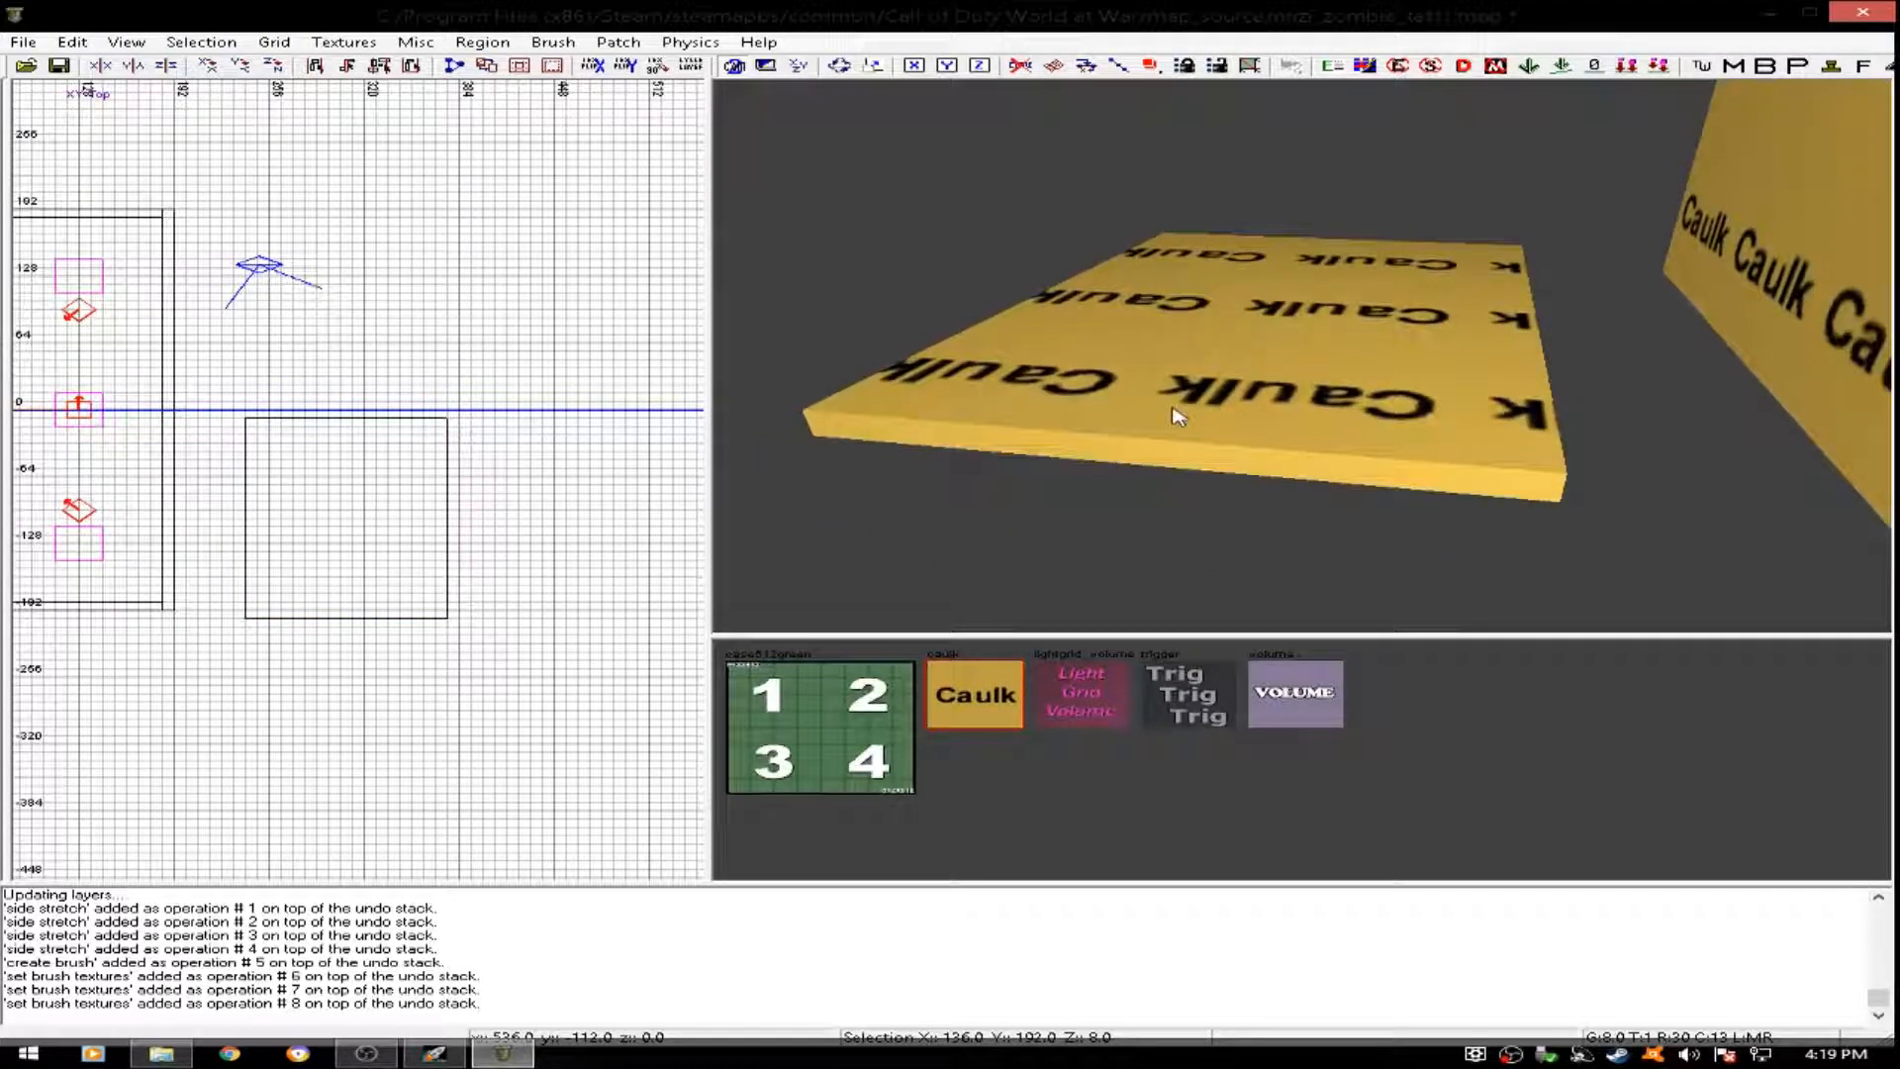
# - Apply the case512green texture face by face to the test brush's top and its caulked side faces
pyautogui.keyDown('ctrl'); pyautogui.keyDown('shift'); pyautogui.click(1247, 373); pyautogui.keyUp('shift'); pyautogui.keyUp('ctrl')
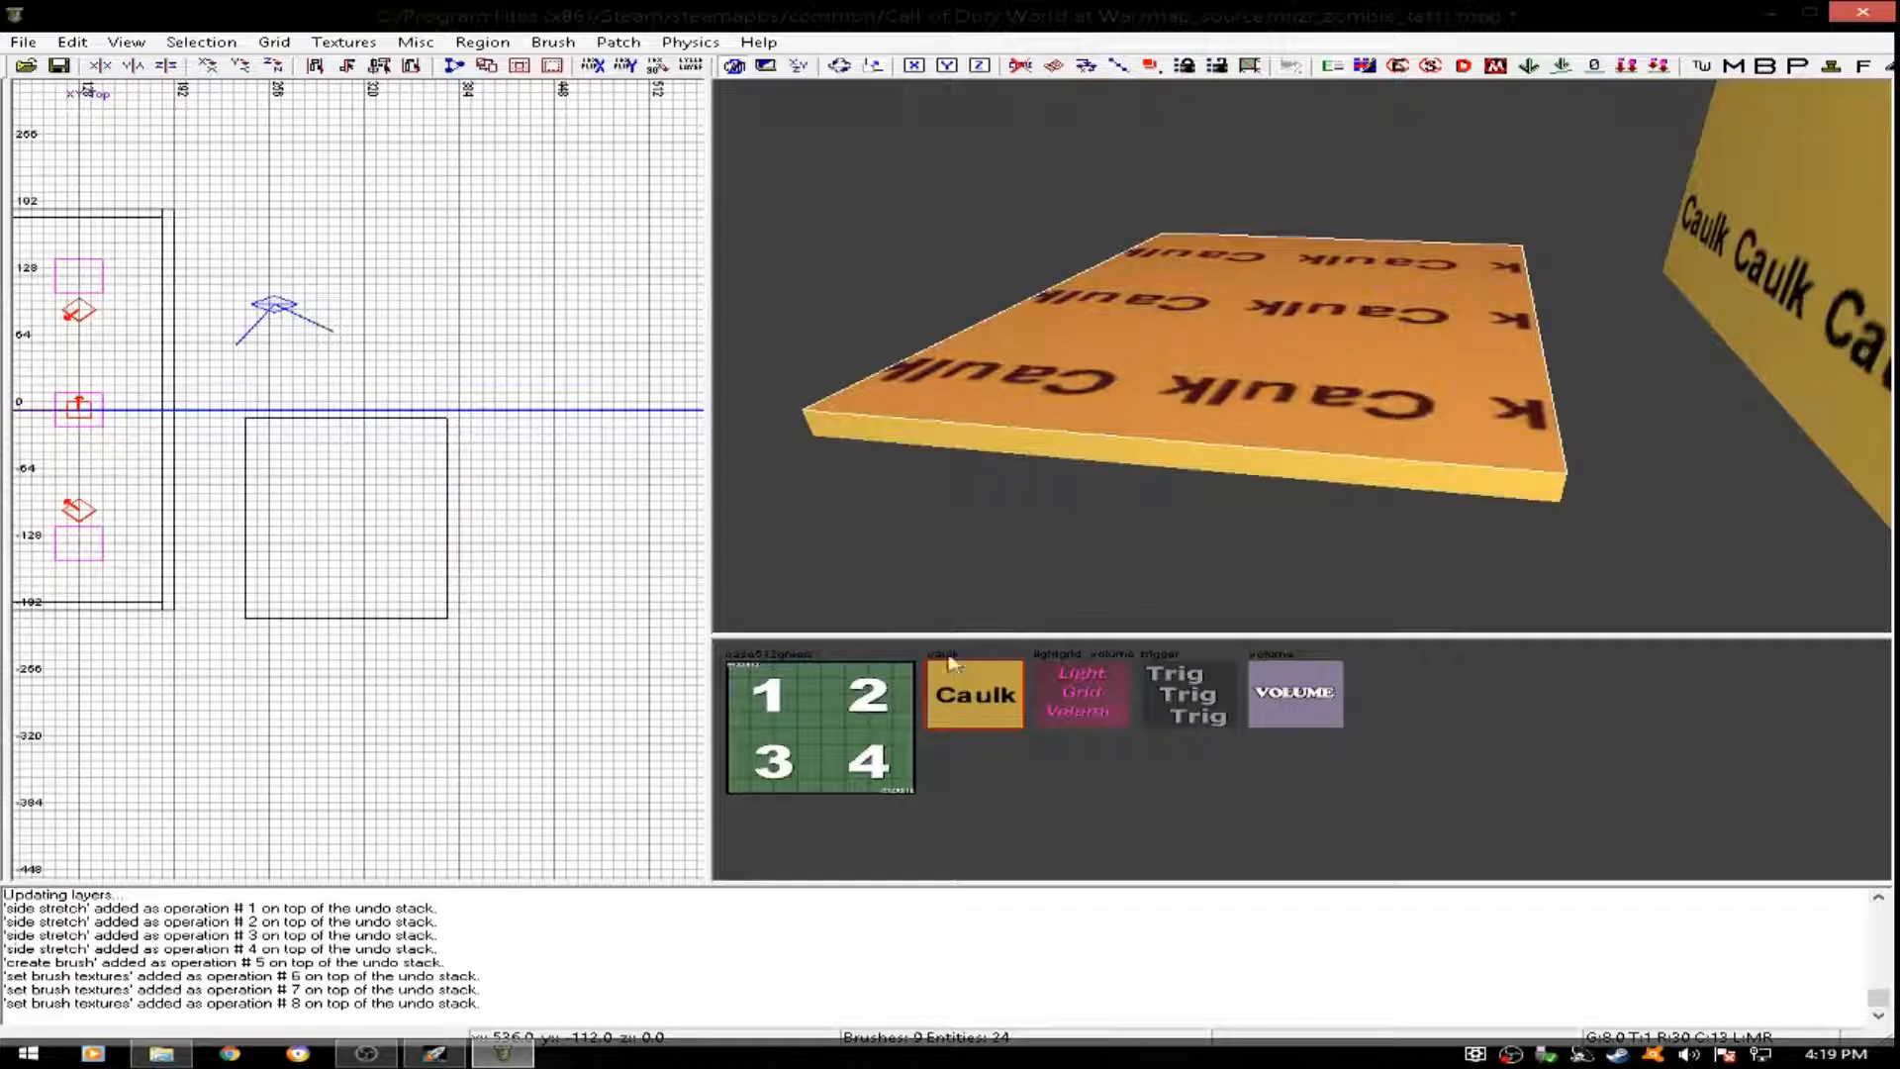
pyautogui.click(817, 731)
pyautogui.press('Escape')
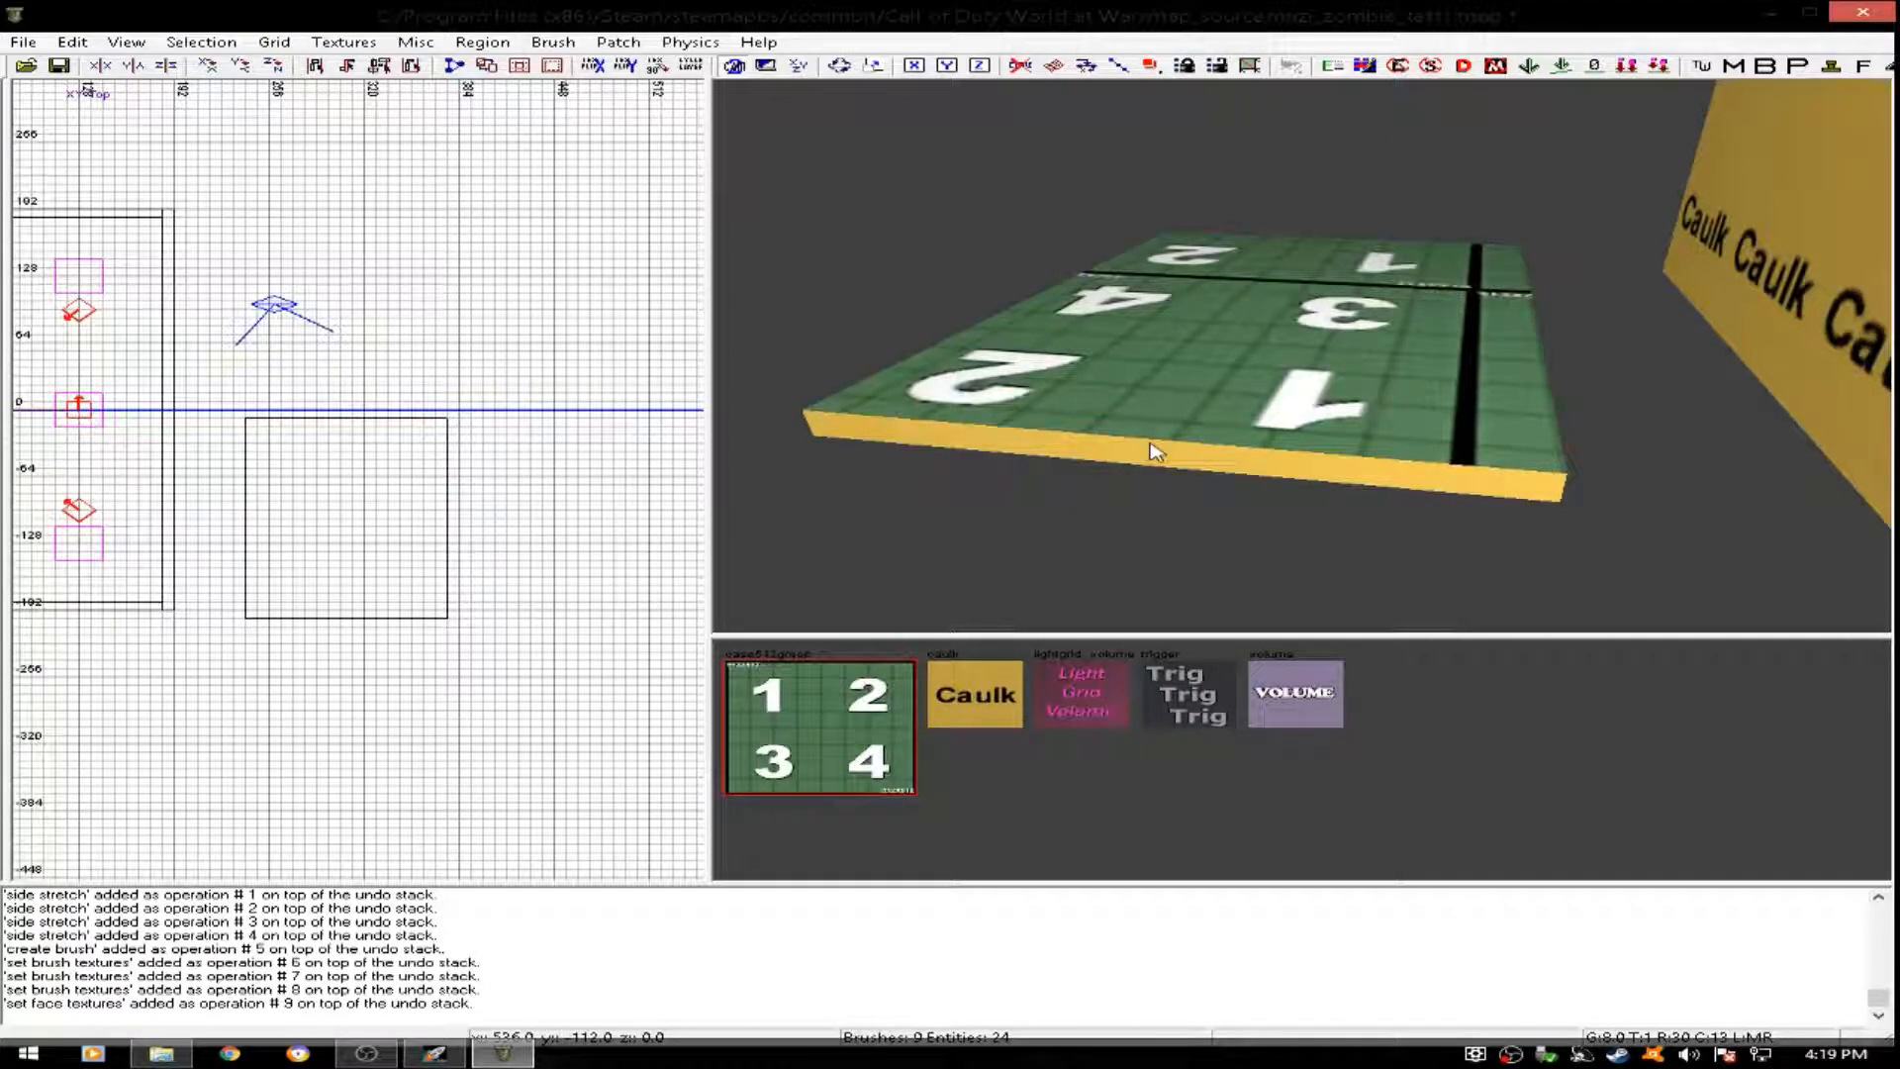
pyautogui.click(834, 729)
pyautogui.keyDown('shift'); pyautogui.click(1113, 424); pyautogui.keyUp('shift')
pyautogui.press('Escape')
pyautogui.moveTo(1137, 407); pyautogui.dragTo(1102, 304, button='right')
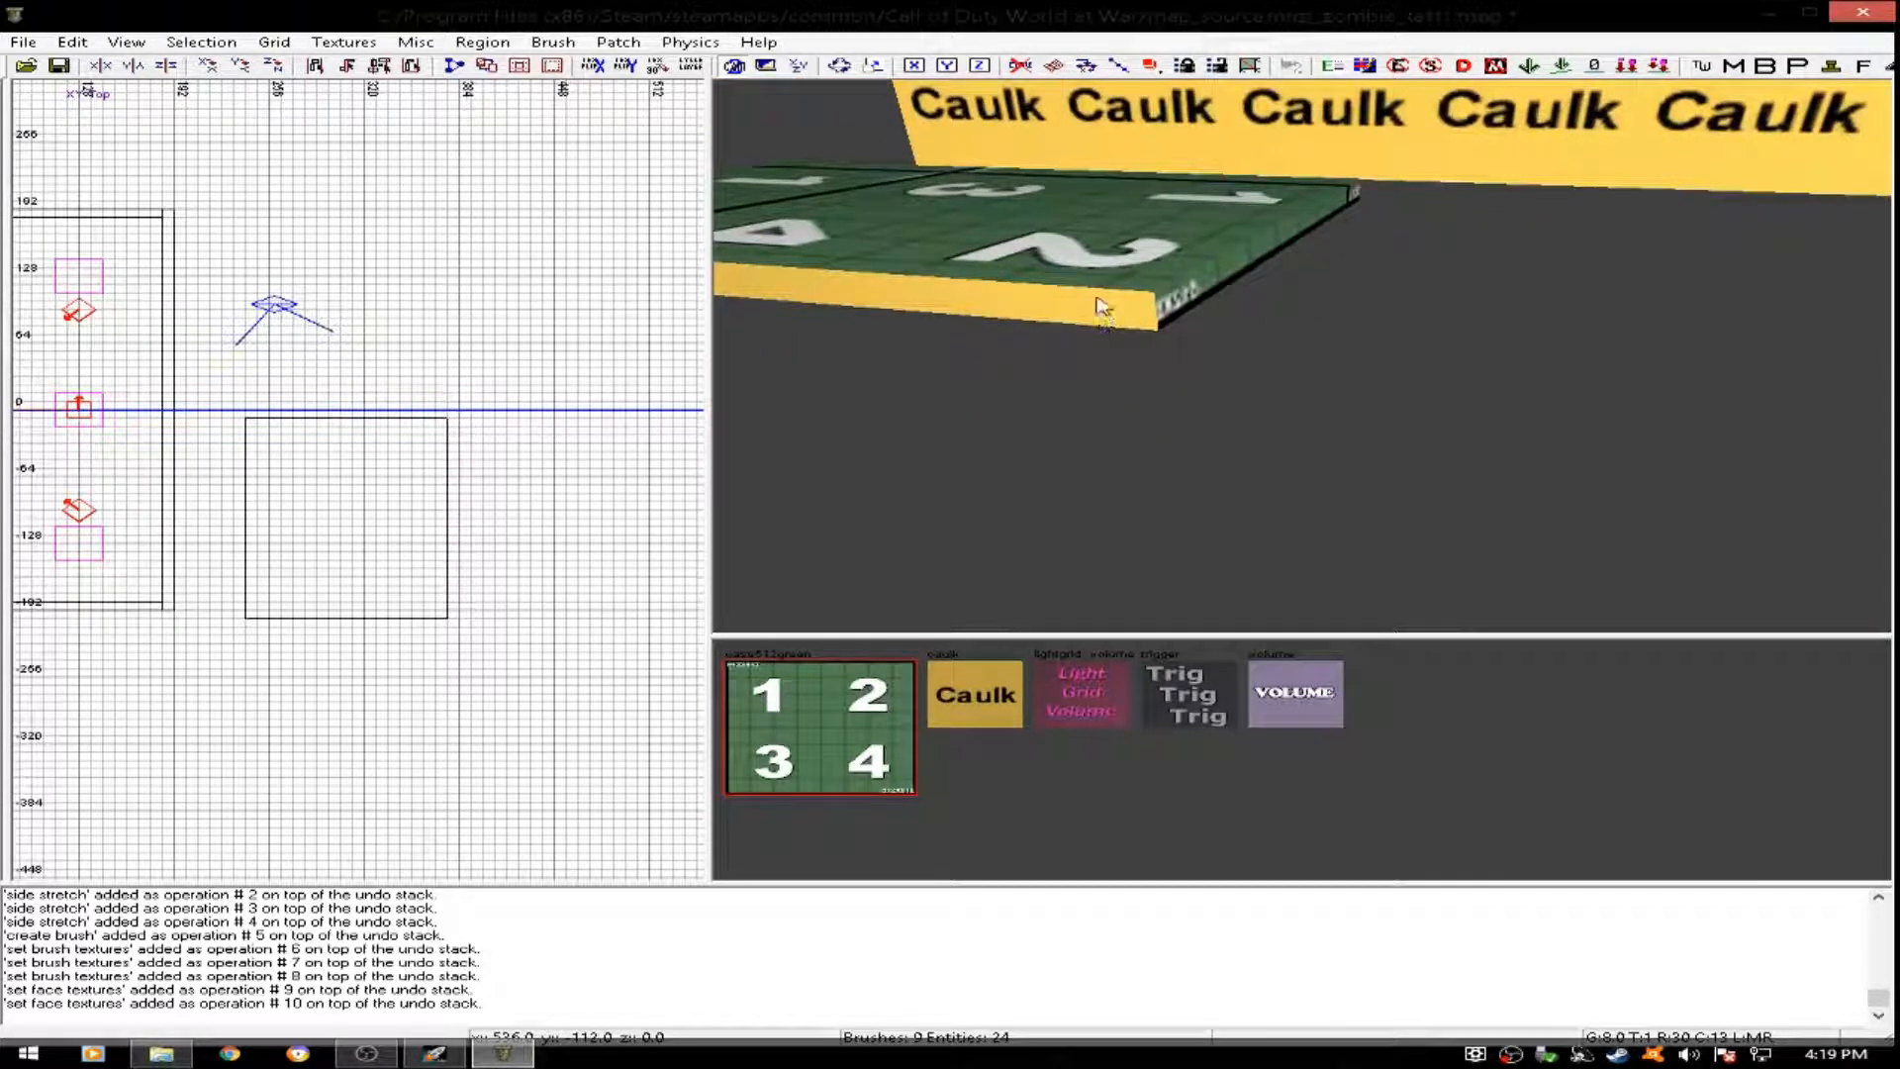
pyautogui.keyDown('ctrl'); pyautogui.keyDown('shift'); pyautogui.click(1101, 308); pyautogui.keyUp('shift'); pyautogui.keyUp('ctrl')
pyautogui.click(891, 700)
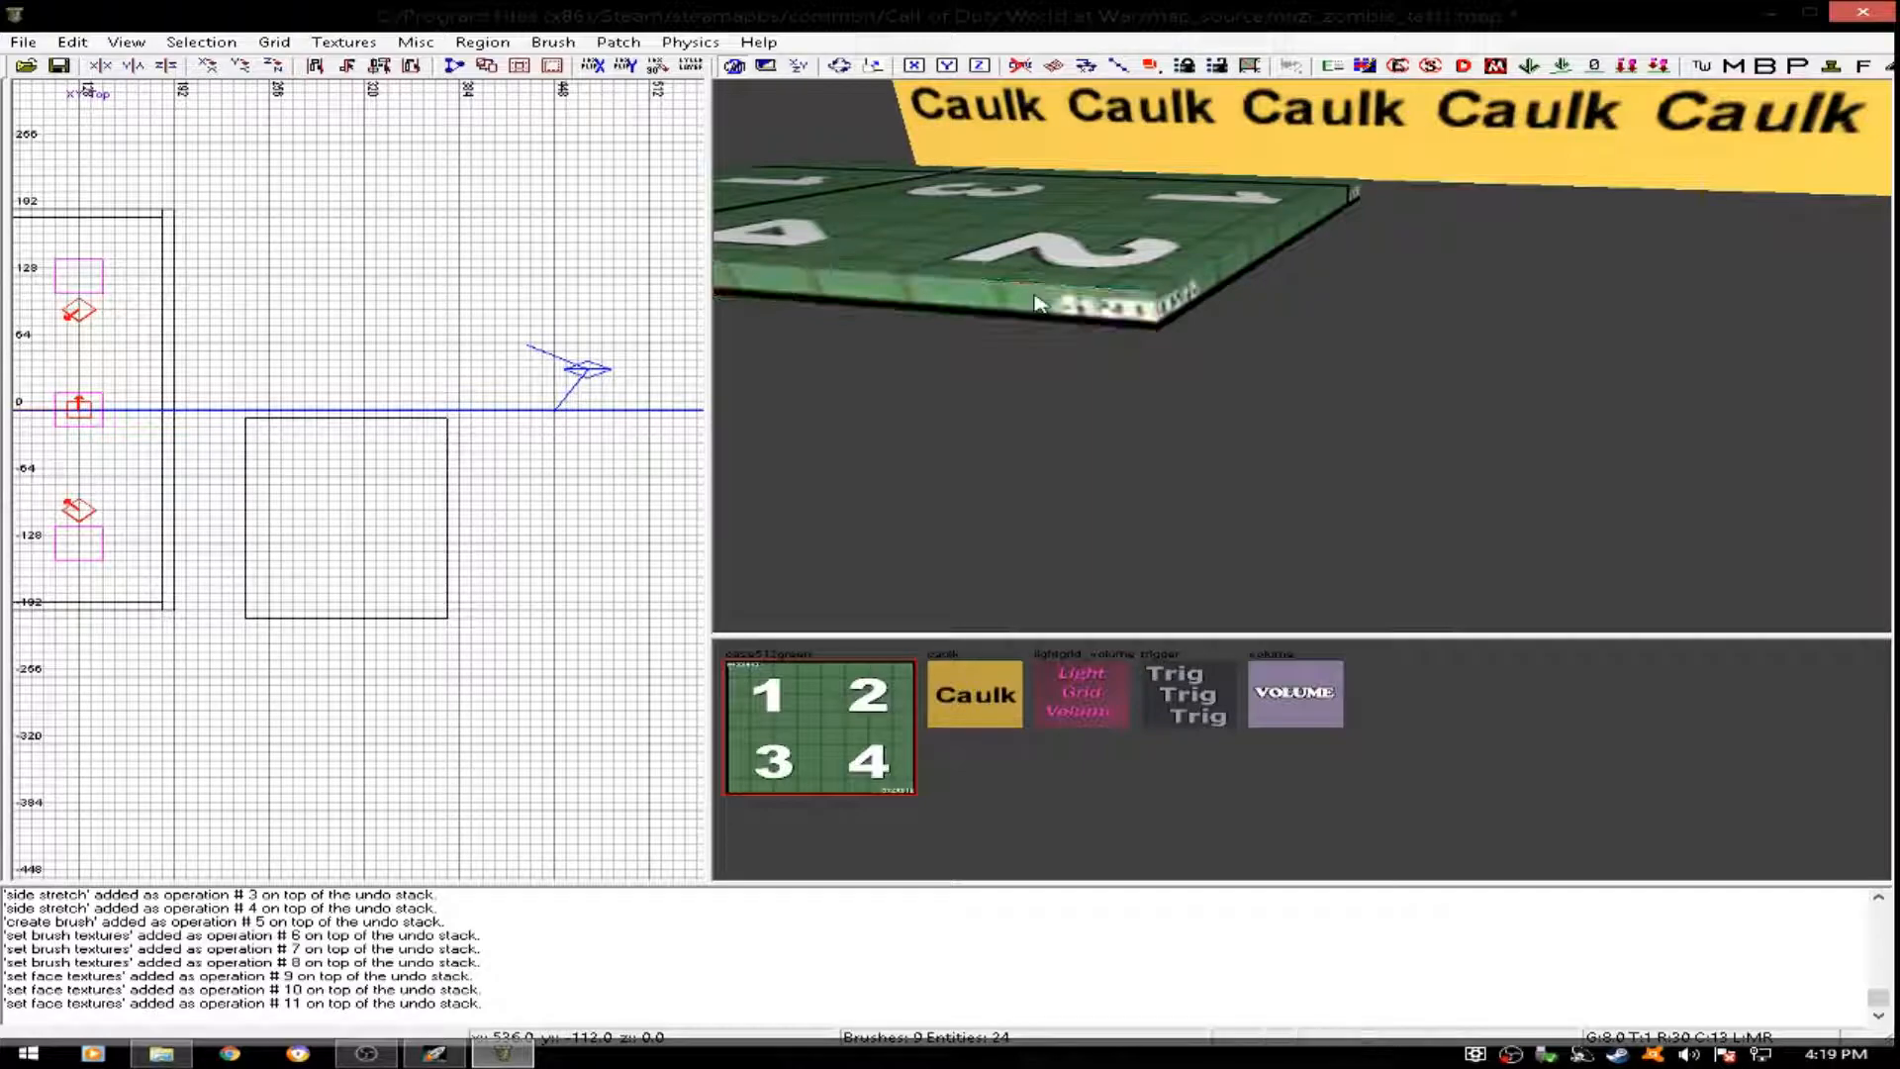
# - Delete the flat test brush beside the room
pyautogui.moveTo(1183, 273); pyautogui.dragTo(1447, 120, button='right')
pyautogui.moveTo(1222, 168); pyautogui.dragTo(1213, 258, button='right')
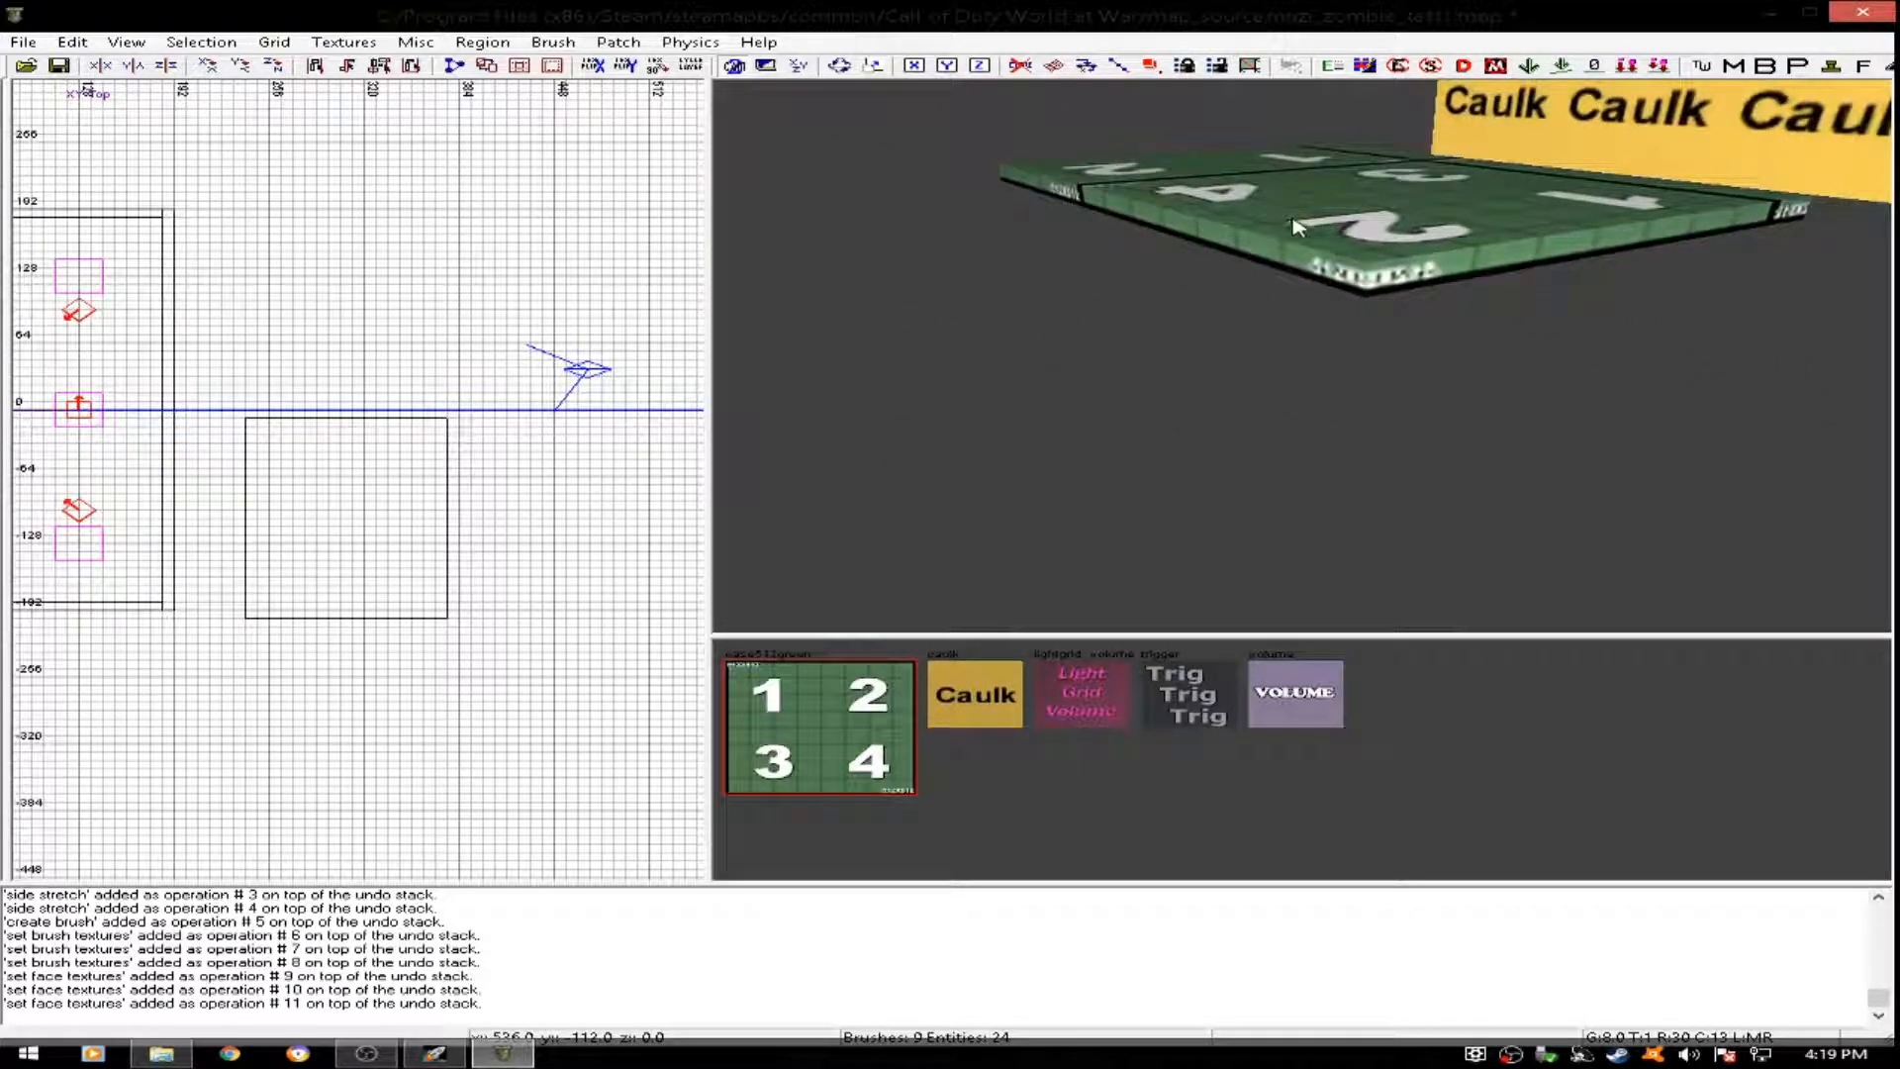
pyautogui.moveTo(1342, 230); pyautogui.dragTo(1343, 379, button='right')
pyautogui.keyDown('shift'); pyautogui.click(1342, 379); pyautogui.keyUp('shift')
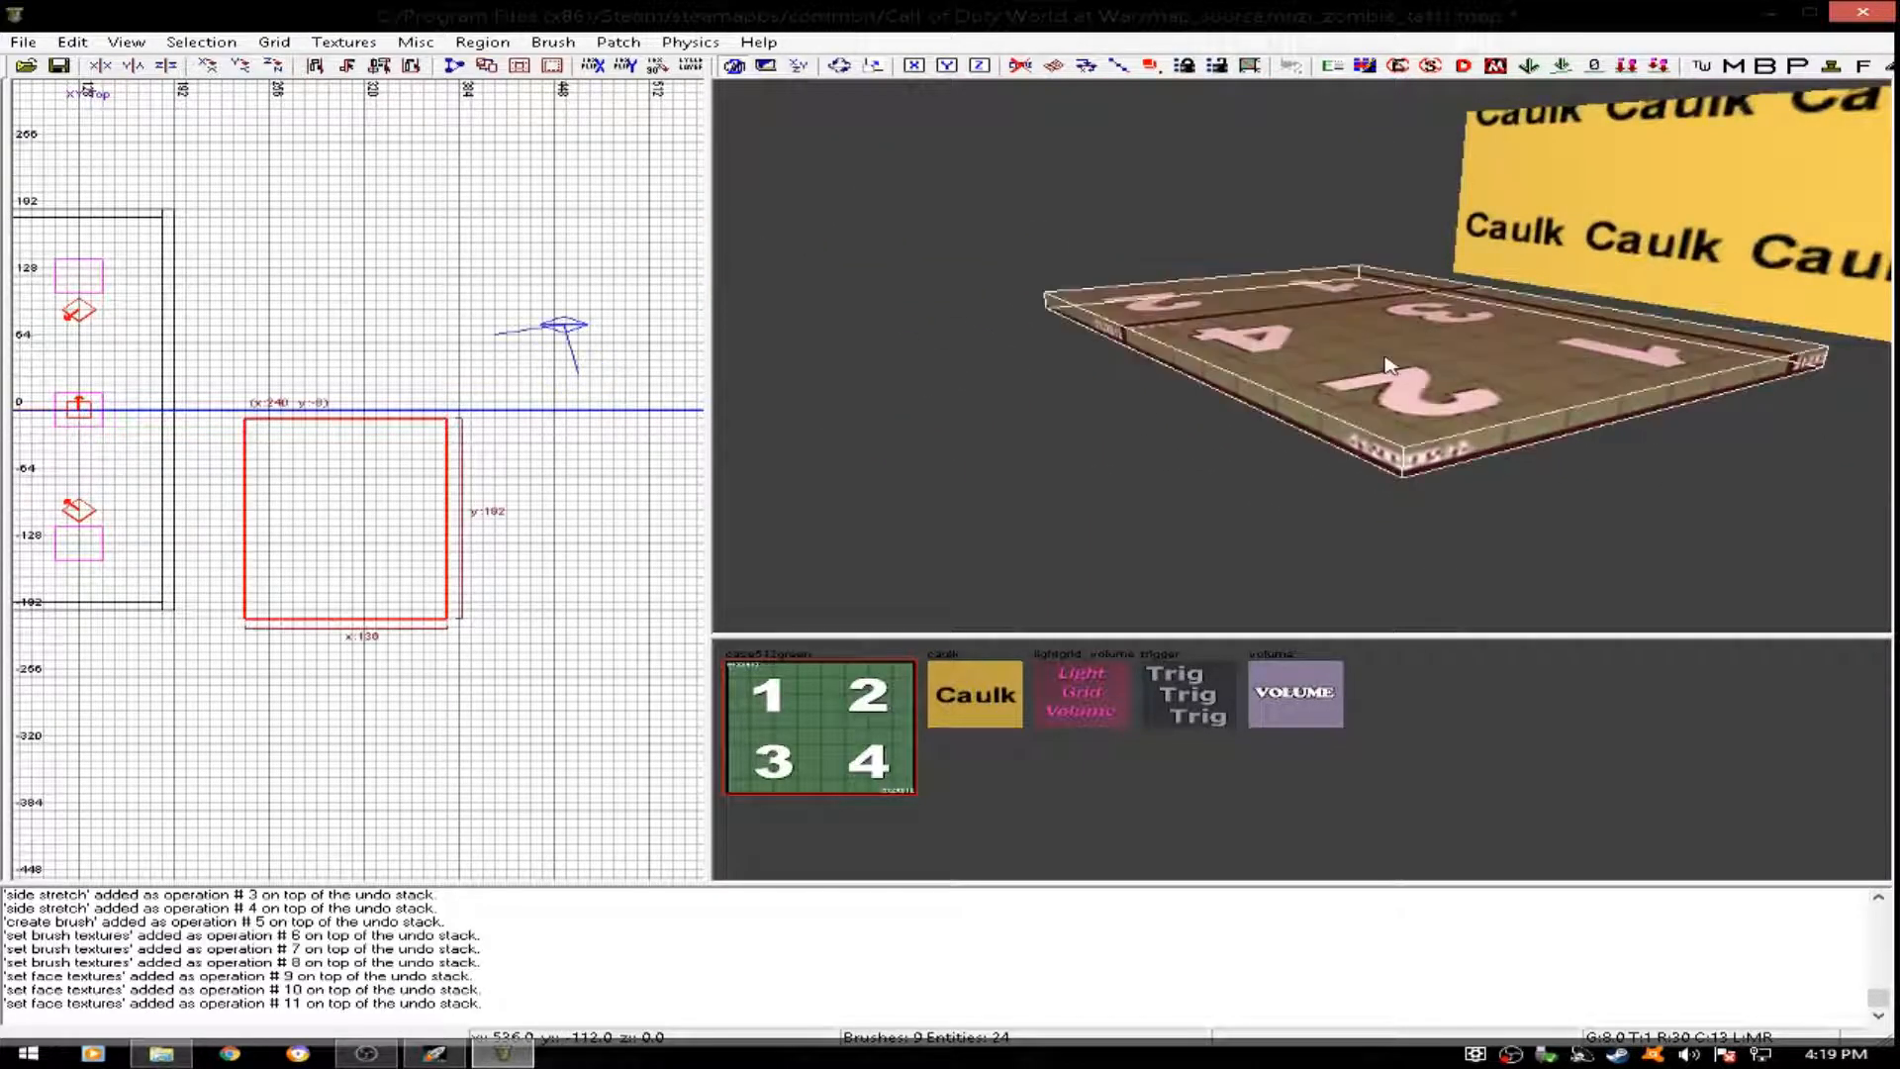
pyautogui.press('BackSpace')
# - Copy the room's east caulk wall and place the duplicate in the empty area east of it, at about x 312
pyautogui.moveTo(1514, 352); pyautogui.dragTo(1549, 338, button='right')
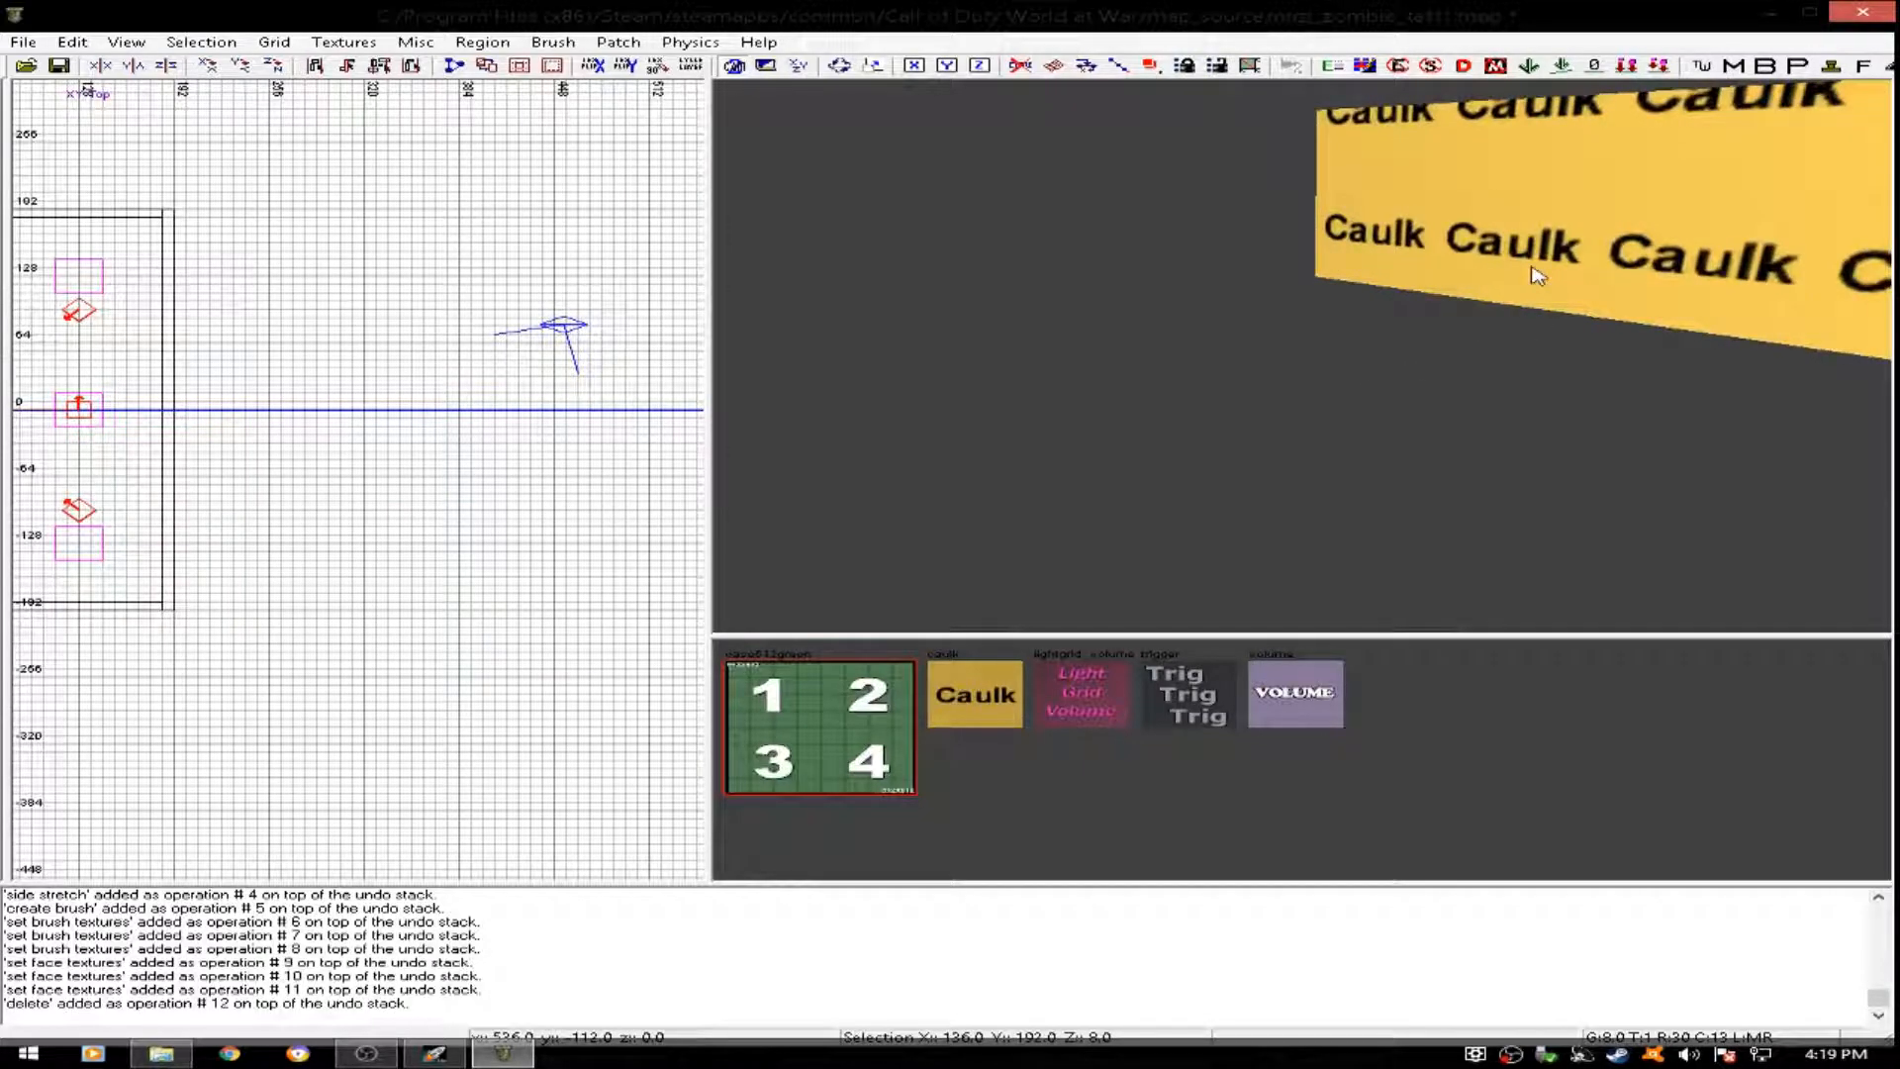
pyautogui.keyDown('shift'); pyautogui.click(1537, 275); pyautogui.keyUp('shift')
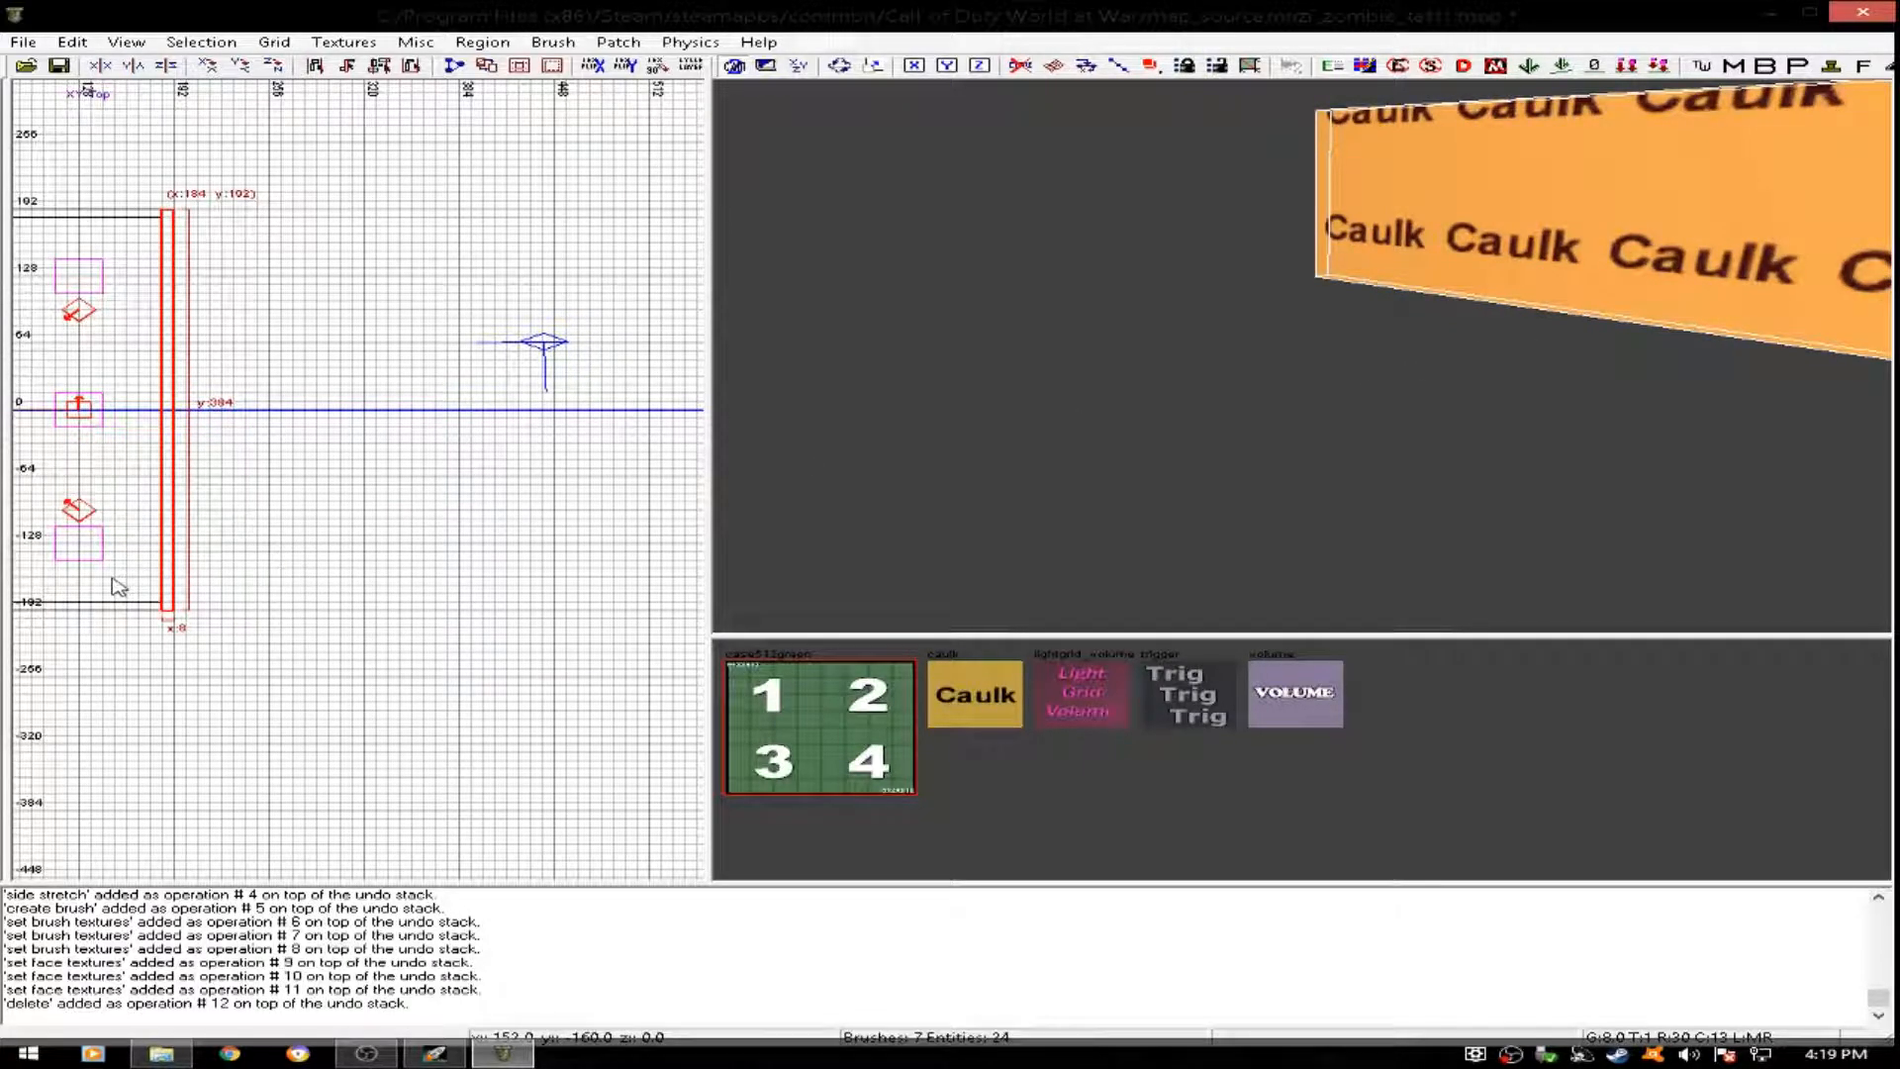
pyautogui.hotkey('ctrl', 'v')
pyautogui.moveTo(183, 580); pyautogui.dragTo(365, 574)
# - Stretch the duplicated wall eastward into a block about 608 units long
pyautogui.scroll(-5, 435, 528)
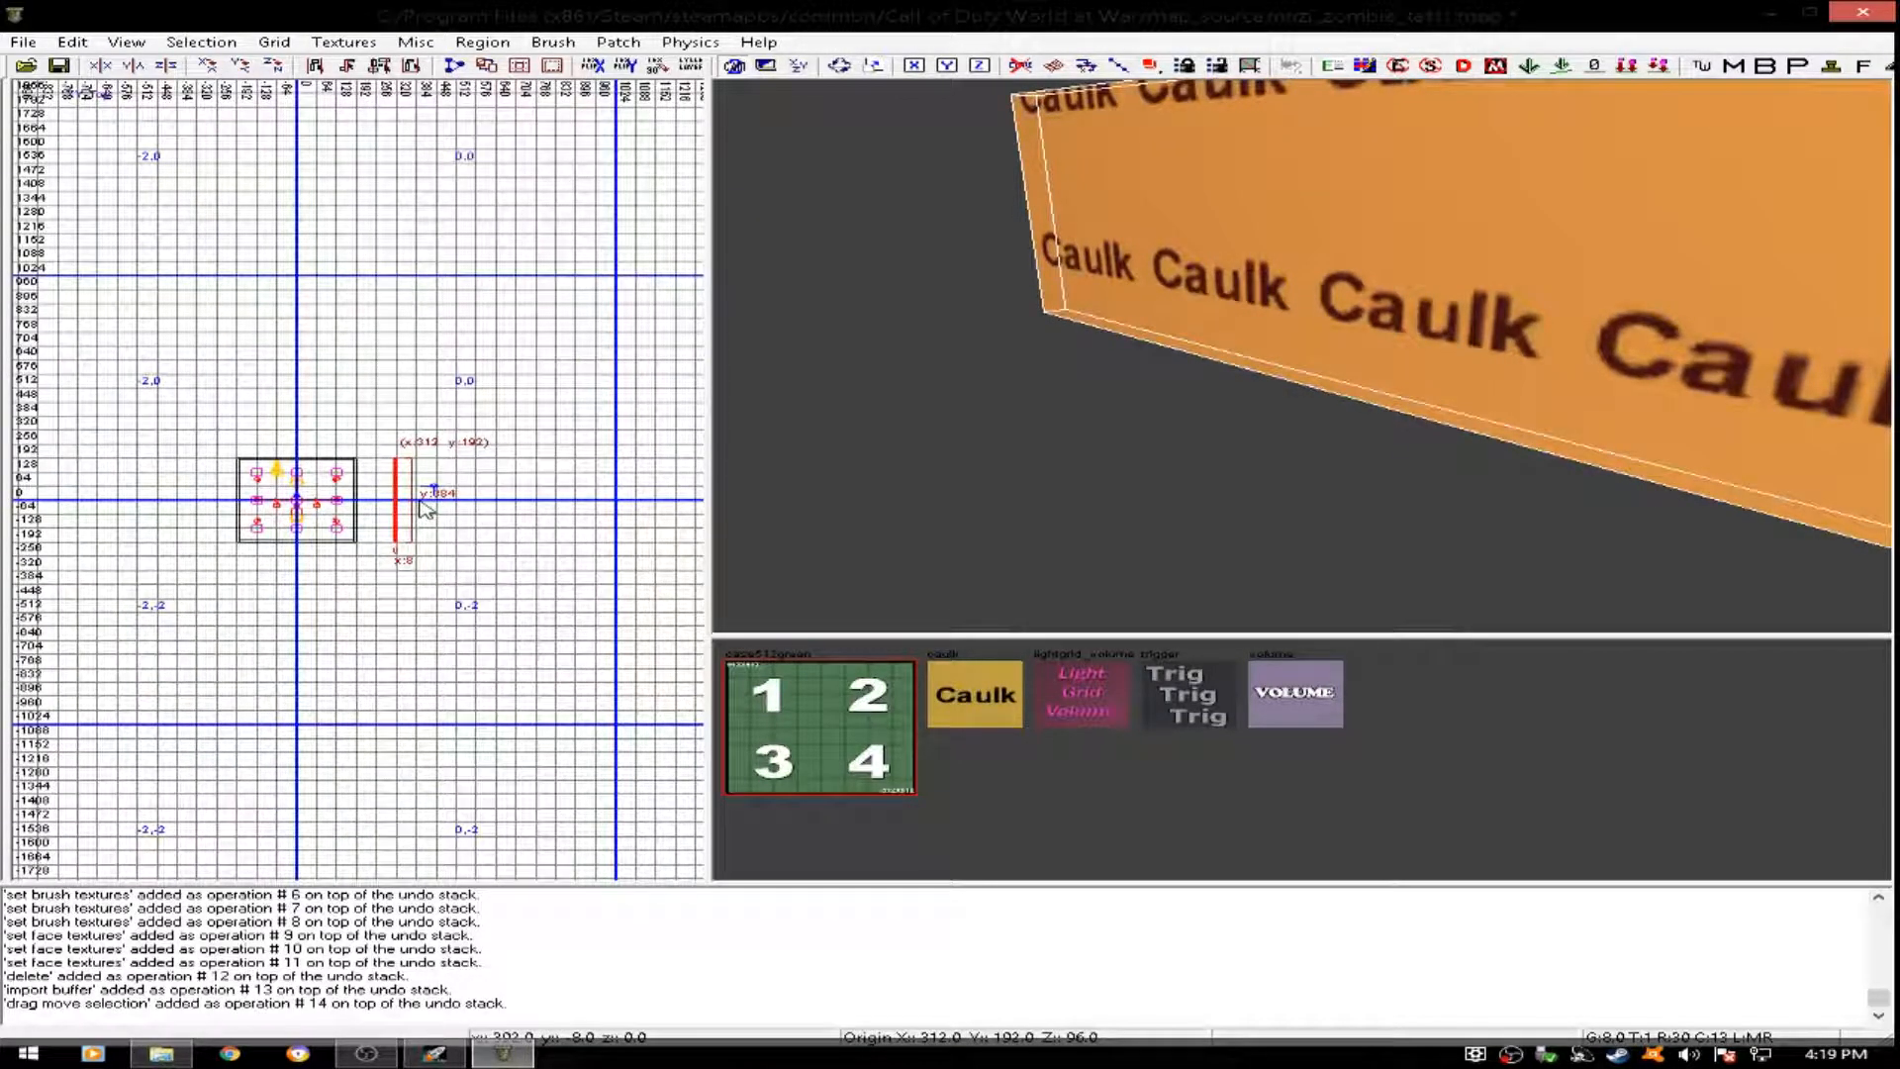
pyautogui.moveTo(426, 509); pyautogui.dragTo(586, 503)
pyautogui.rightClick(1069, 360)
pyautogui.moveTo(1068, 360)
pyautogui.mouseDown(button='right')
pyautogui.moveTo(1069, 475)
pyautogui.moveTo(1069, 366)
pyautogui.moveTo(1034, 331)
pyautogui.mouseUp(button='right')
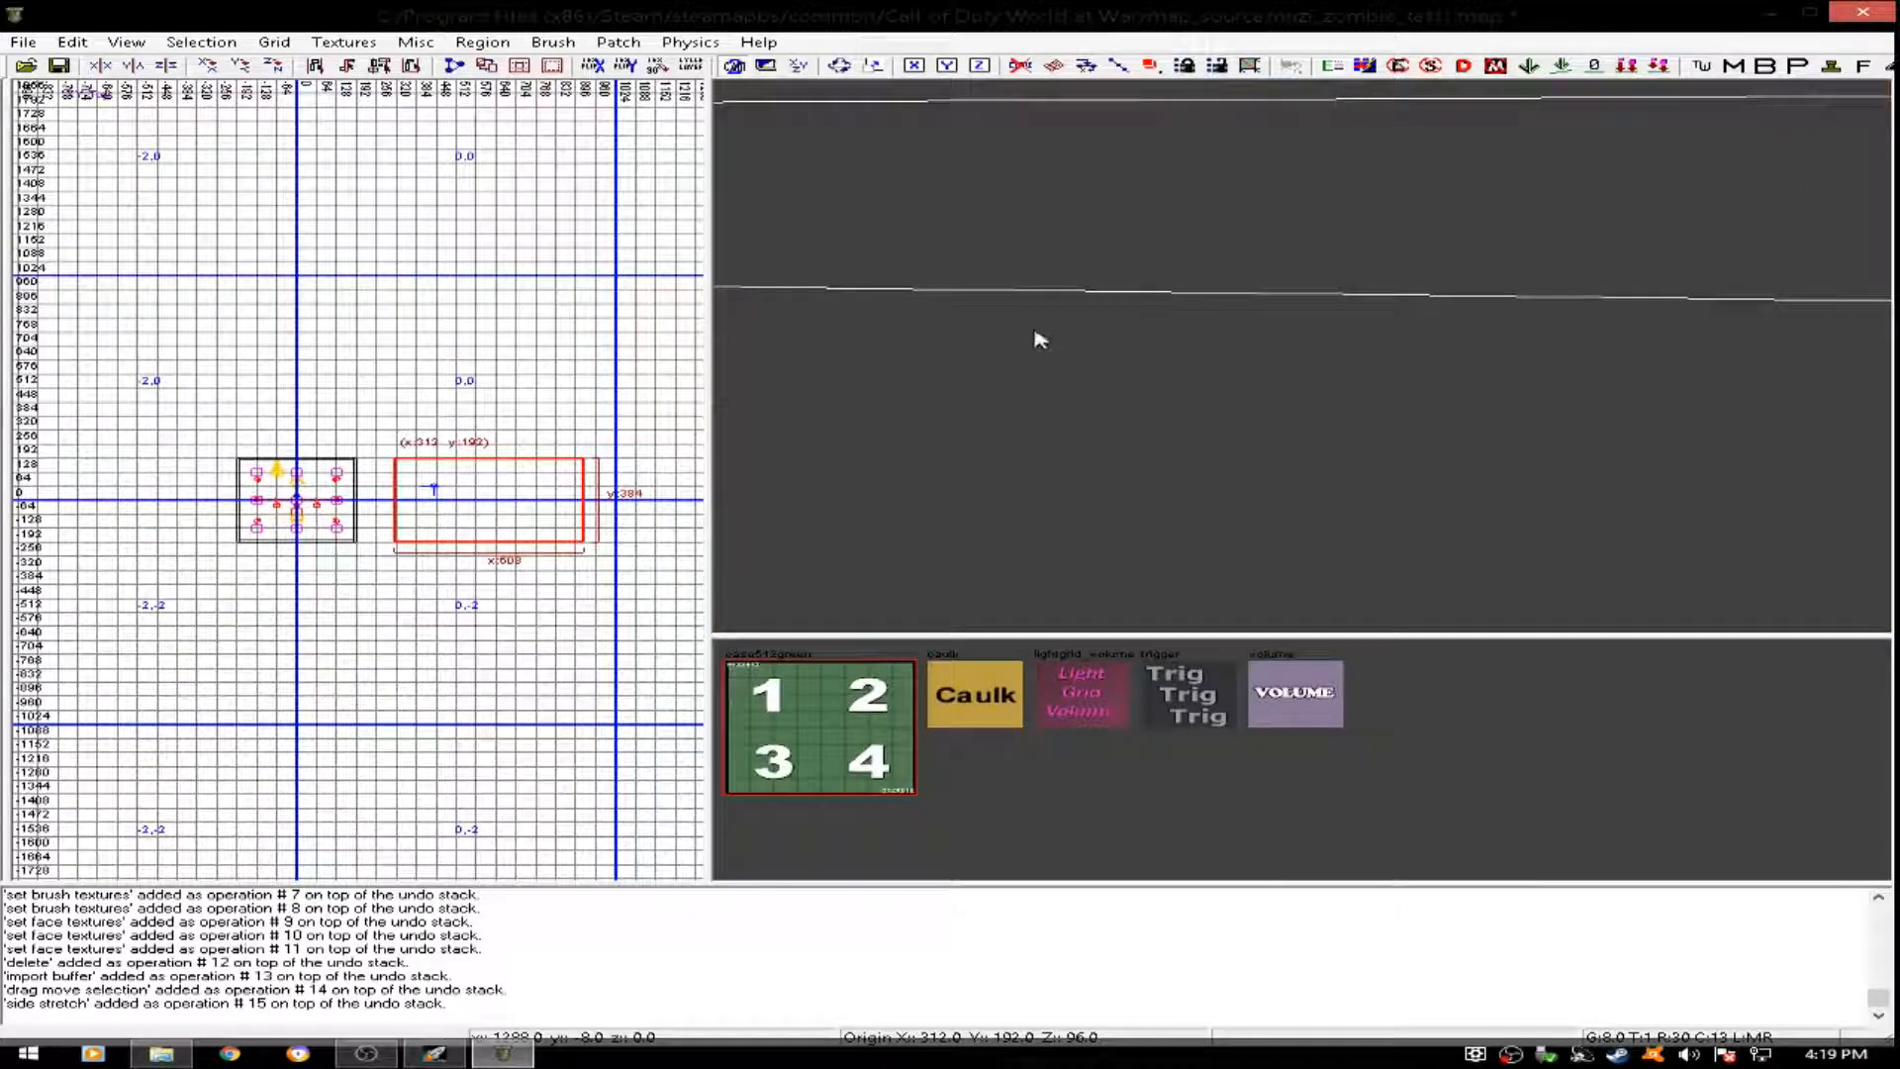
# - Hollow the stretched block into a room and apply the case512green texture to all its brushes
pyautogui.click(552, 66)
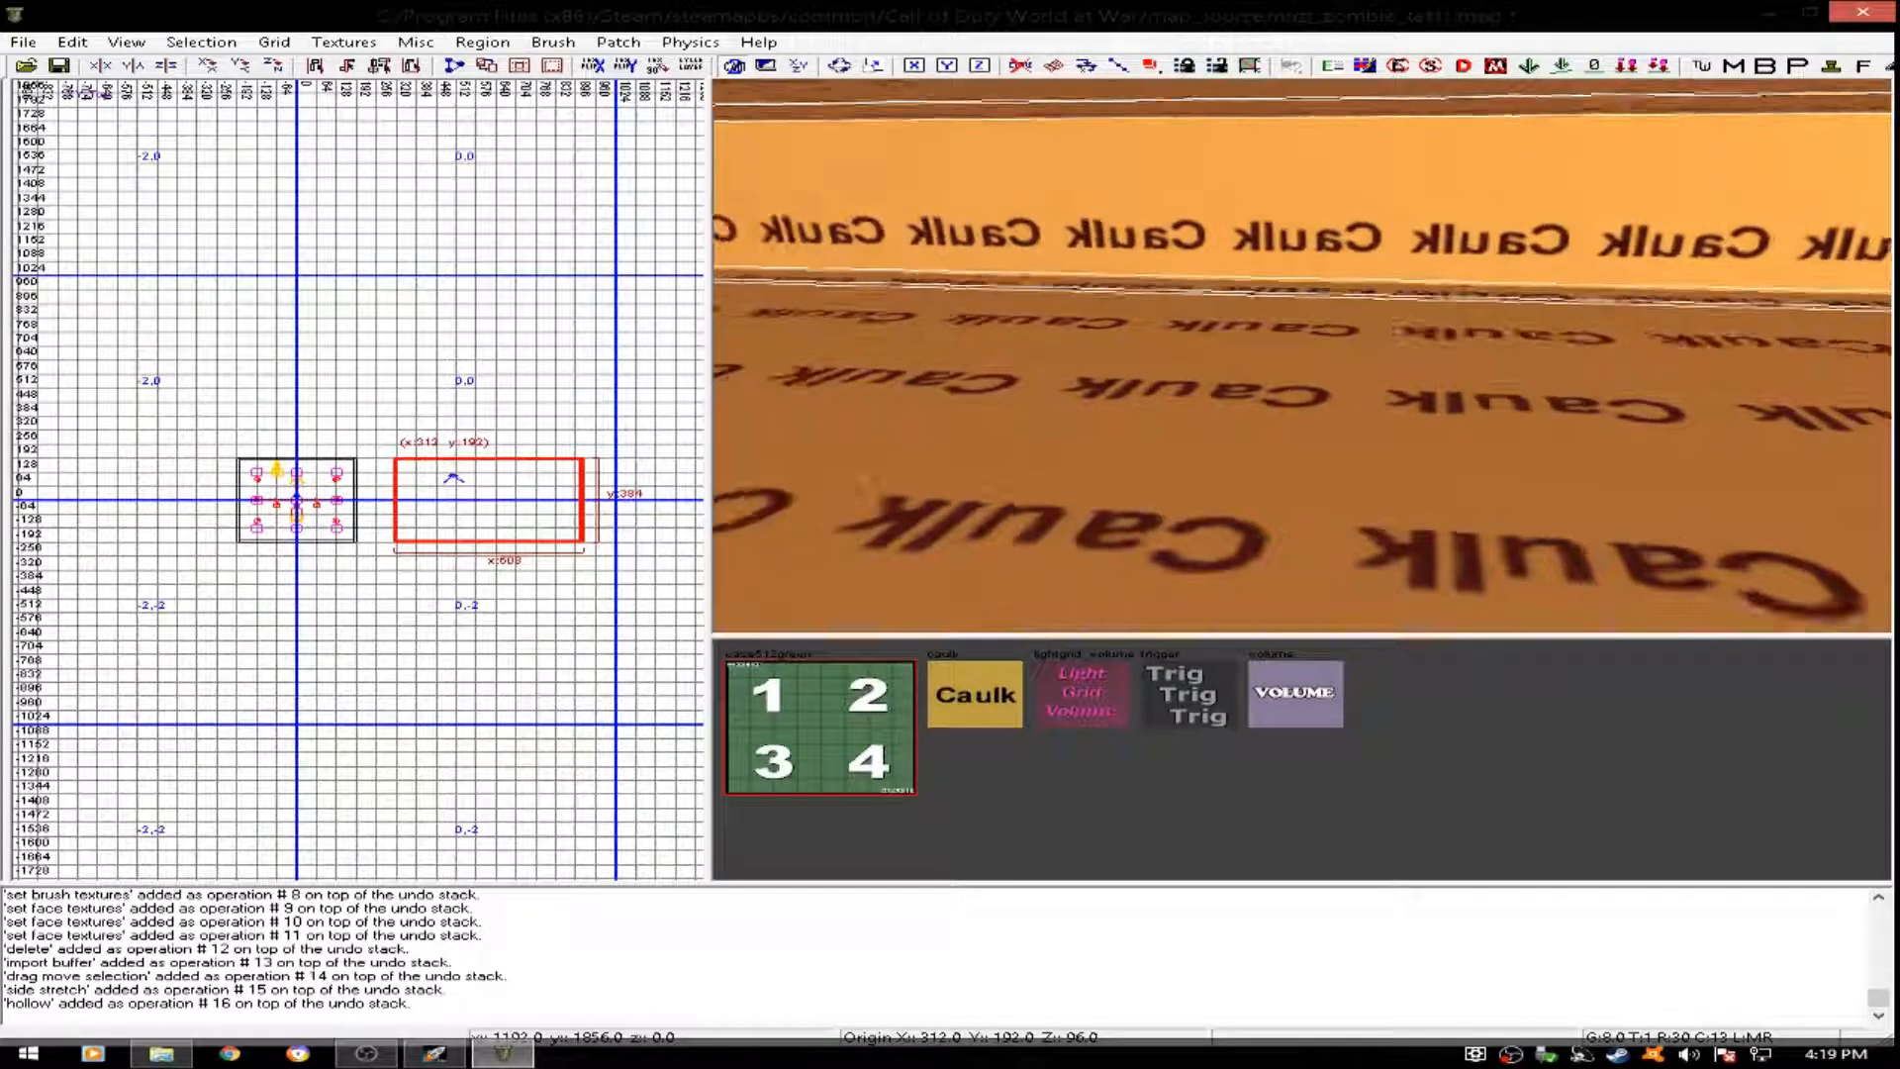
pyautogui.click(870, 689)
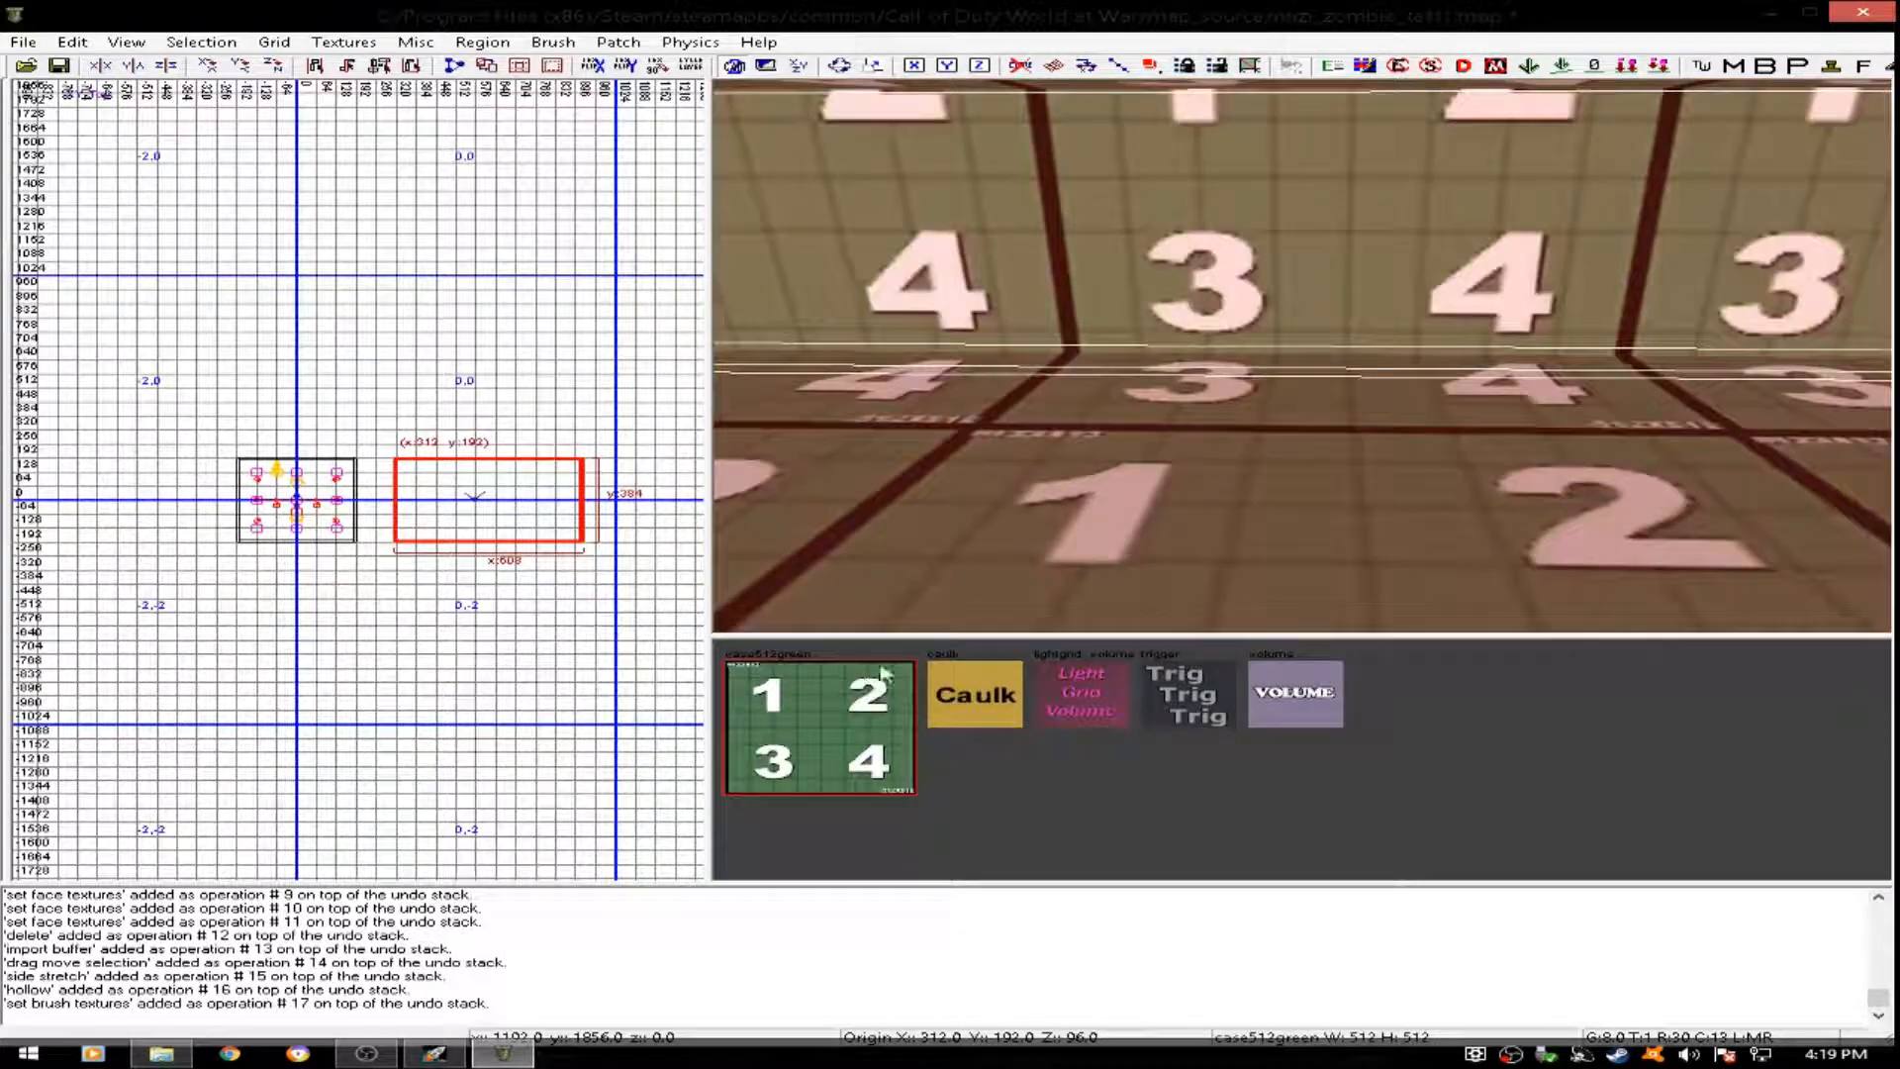
# - Delete the hollowed case512green room east of the original room
pyautogui.moveTo(1331, 410)
pyautogui.mouseDown(button='right')
pyautogui.moveTo(1227, 421)
pyautogui.moveTo(1331, 411)
pyautogui.mouseUp(button='right')
pyautogui.press('Delete')
pyautogui.moveTo(1494, 466)
pyautogui.mouseDown(button='right')
pyautogui.moveTo(1316, 466)
pyautogui.moveTo(1493, 435)
pyautogui.moveTo(1493, 287)
pyautogui.moveTo(1316, 287)
pyautogui.moveTo(1316, 218)
pyautogui.moveTo(1485, 478)
pyautogui.mouseUp(button='right')
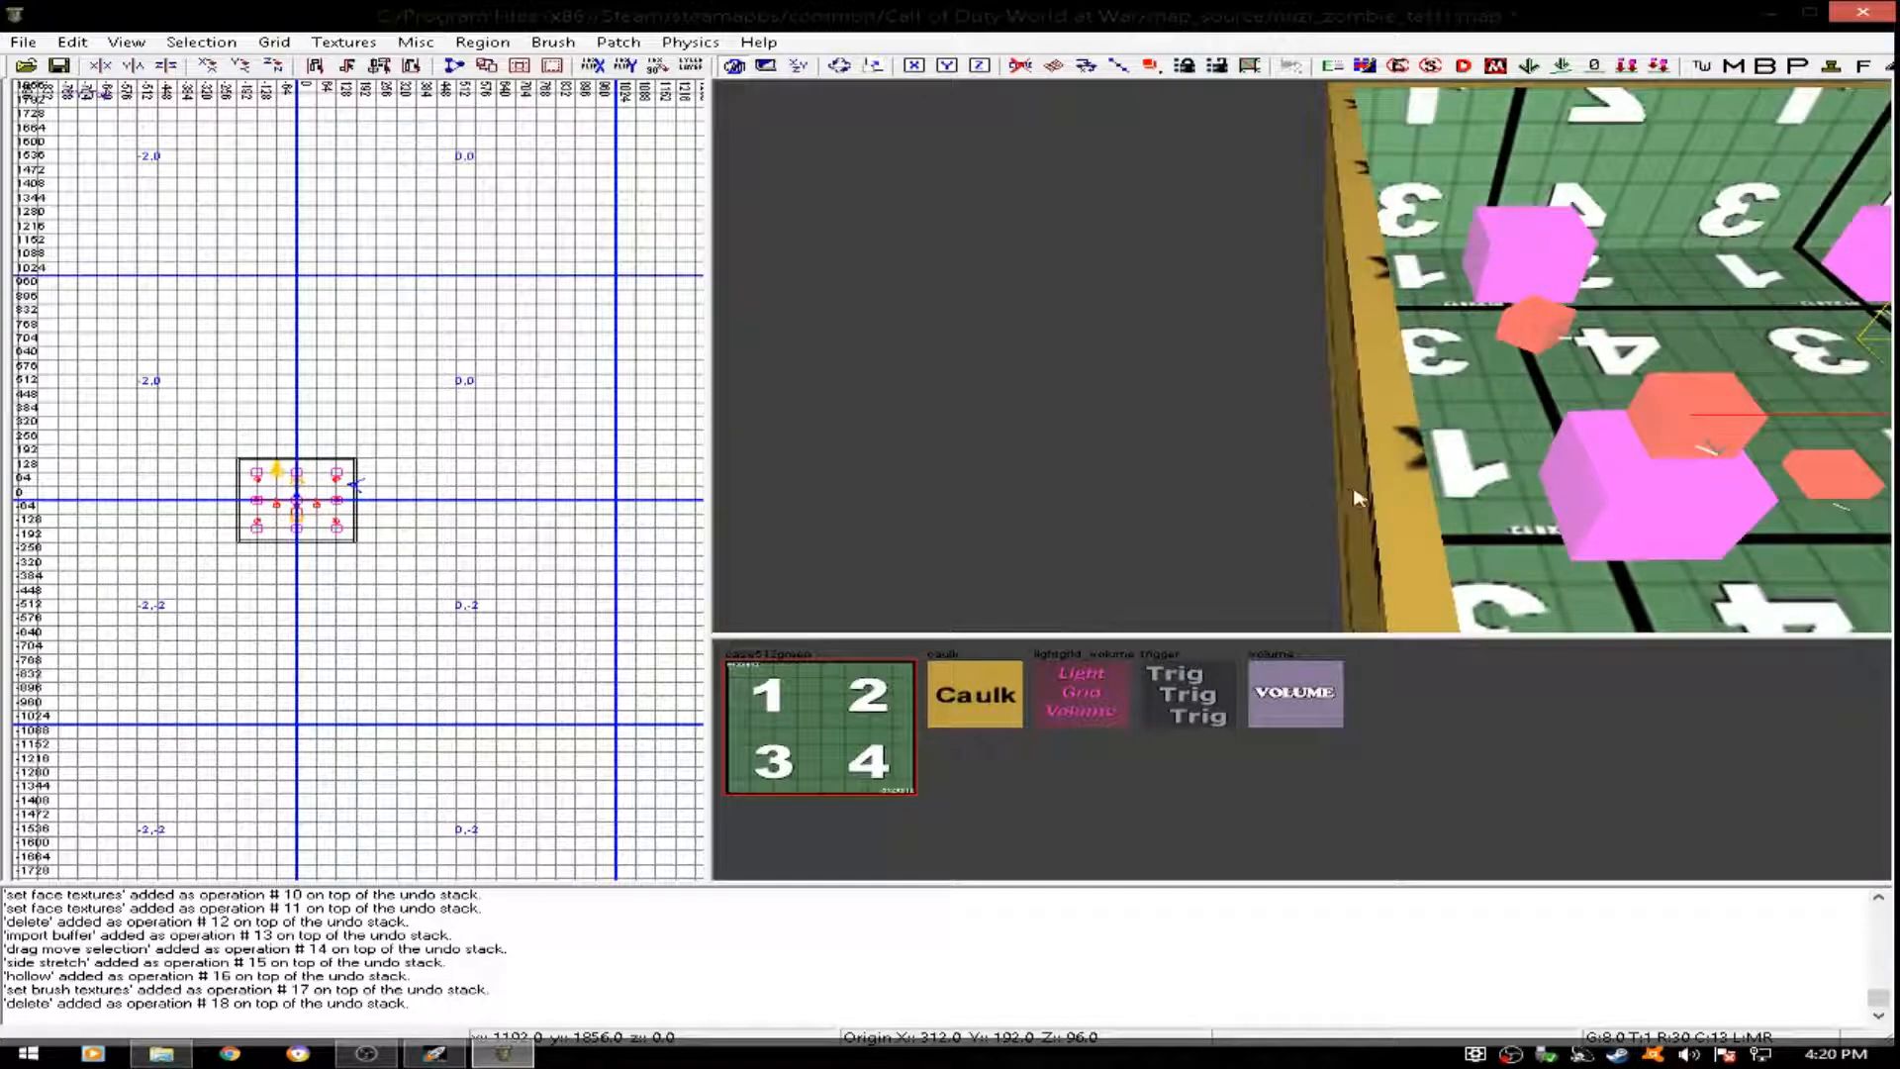
# - Paste the copied caulk wall at about x 400 and stretch it into a flat slab about 392 by 384 units
pyautogui.scroll(4, 471, 534)
pyautogui.hotkey('ctrl', 'v')
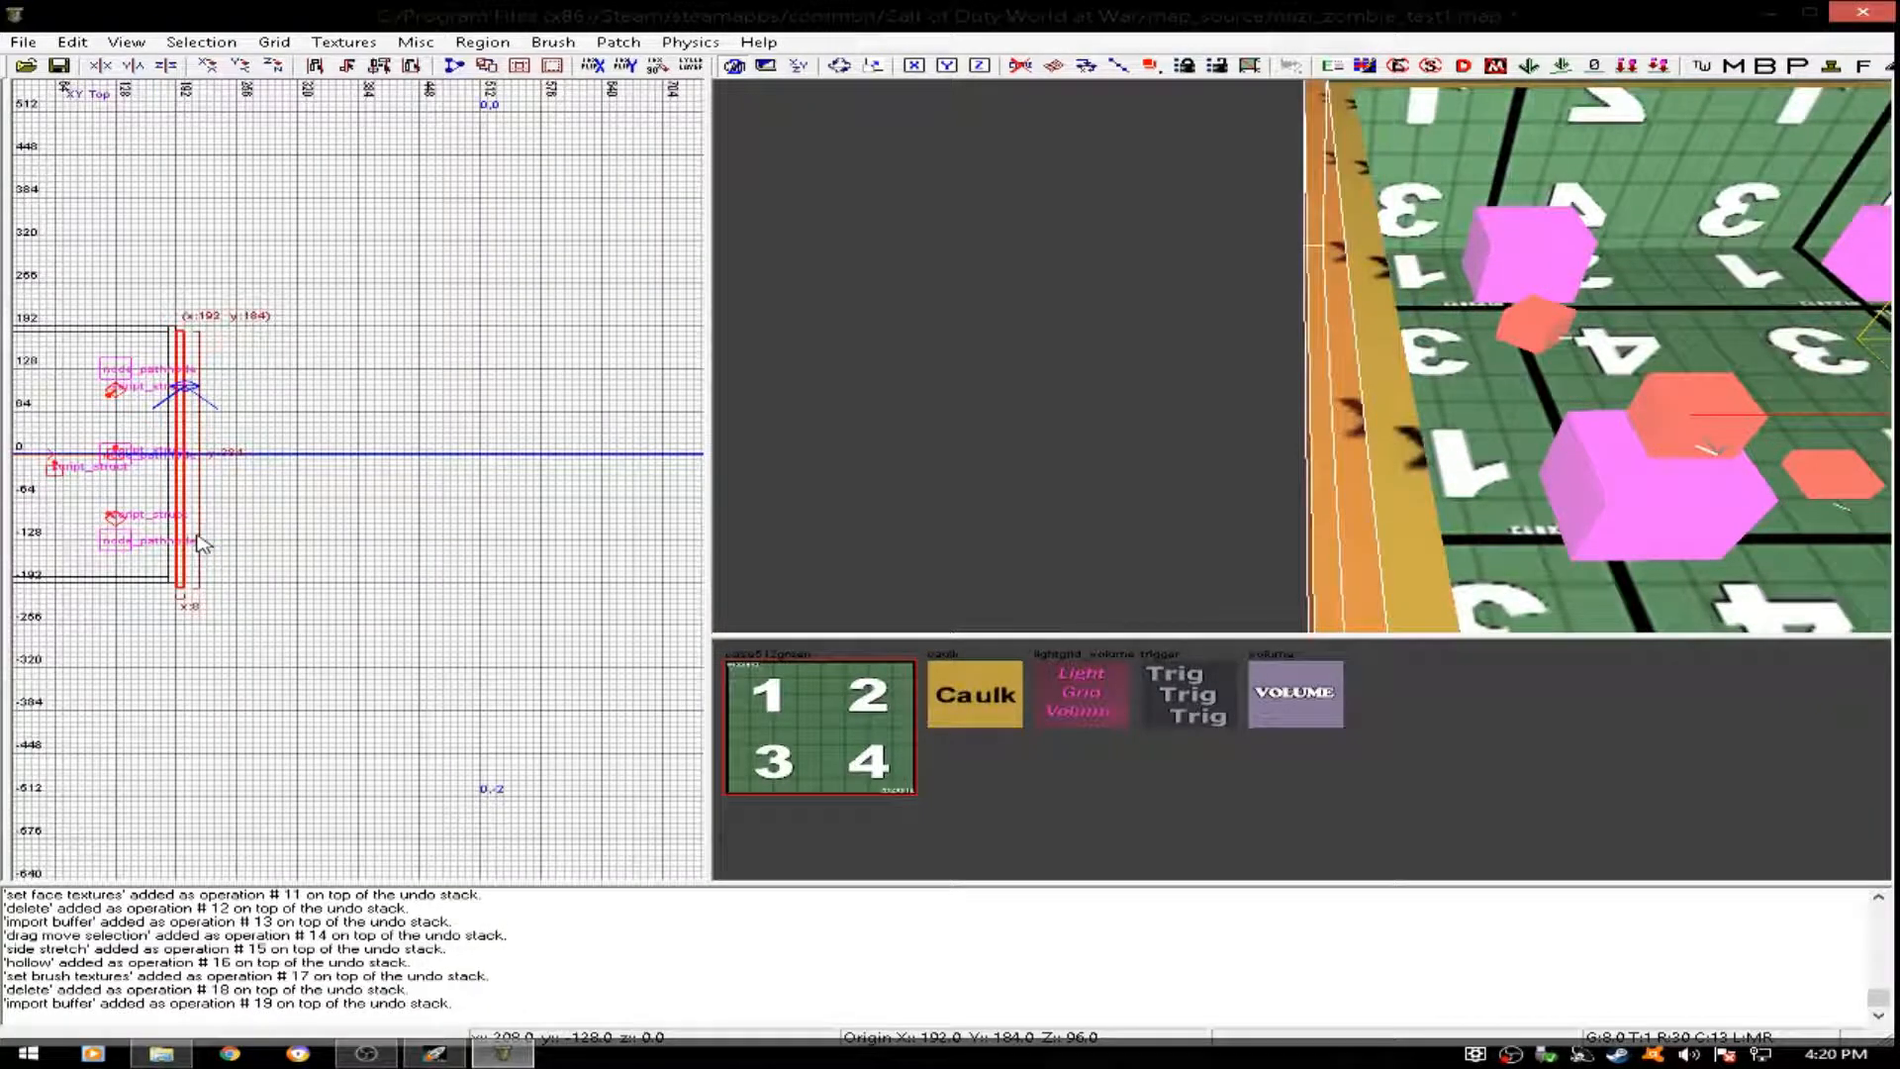
pyautogui.moveTo(185, 545); pyautogui.dragTo(382, 535)
pyautogui.moveTo(1227, 426); pyautogui.dragTo(1135, 436, button='right')
pyautogui.moveTo(1225, 543); pyautogui.dragTo(1175, 376)
pyautogui.moveTo(557, 466)
pyautogui.mouseDown()
pyautogui.moveTo(614, 501)
pyautogui.moveTo(699, 508)
pyautogui.moveTo(640, 514)
pyautogui.moveTo(661, 511)
pyautogui.mouseUp()
pyautogui.moveTo(1316, 351); pyautogui.dragTo(1178, 282, button='right')
# - Filter the textures by floor usage and apply berlin_floors_concrete_tile5 to the slab
pyautogui.click(343, 41)
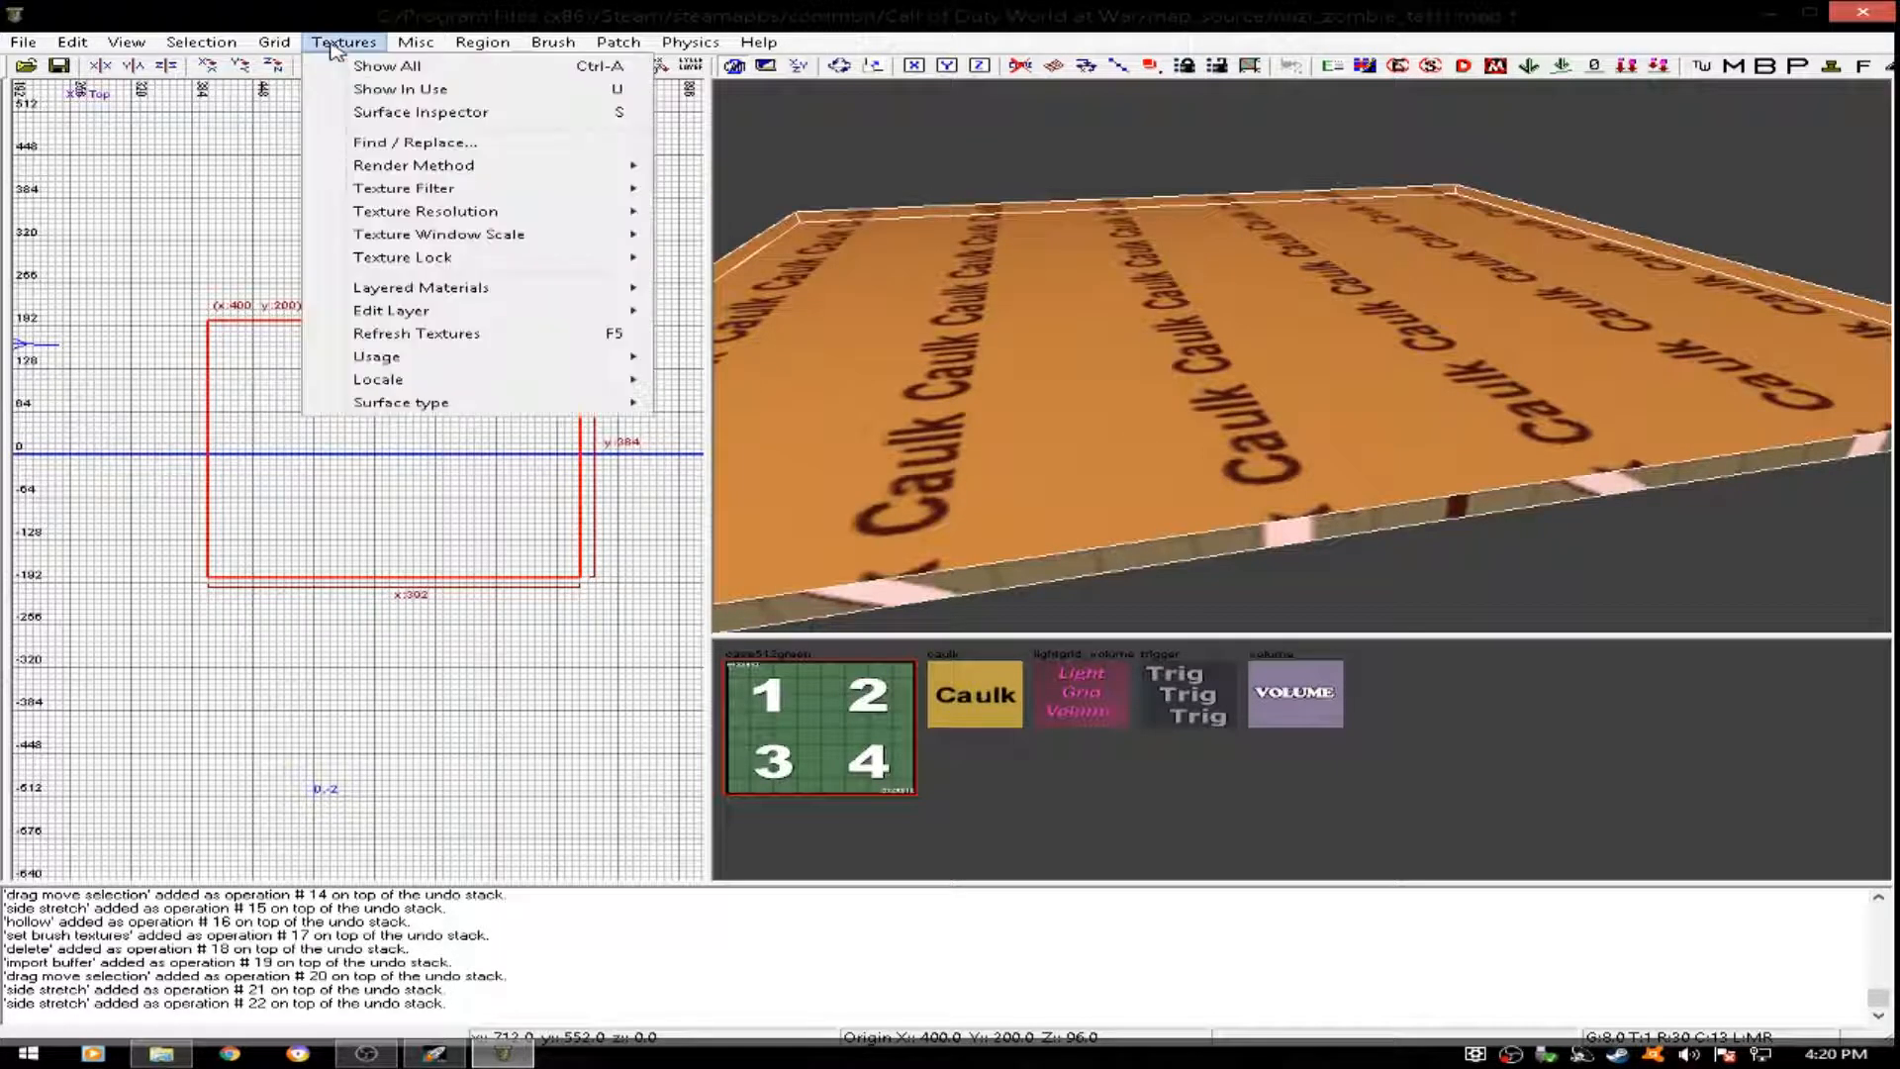
pyautogui.moveTo(567, 358)
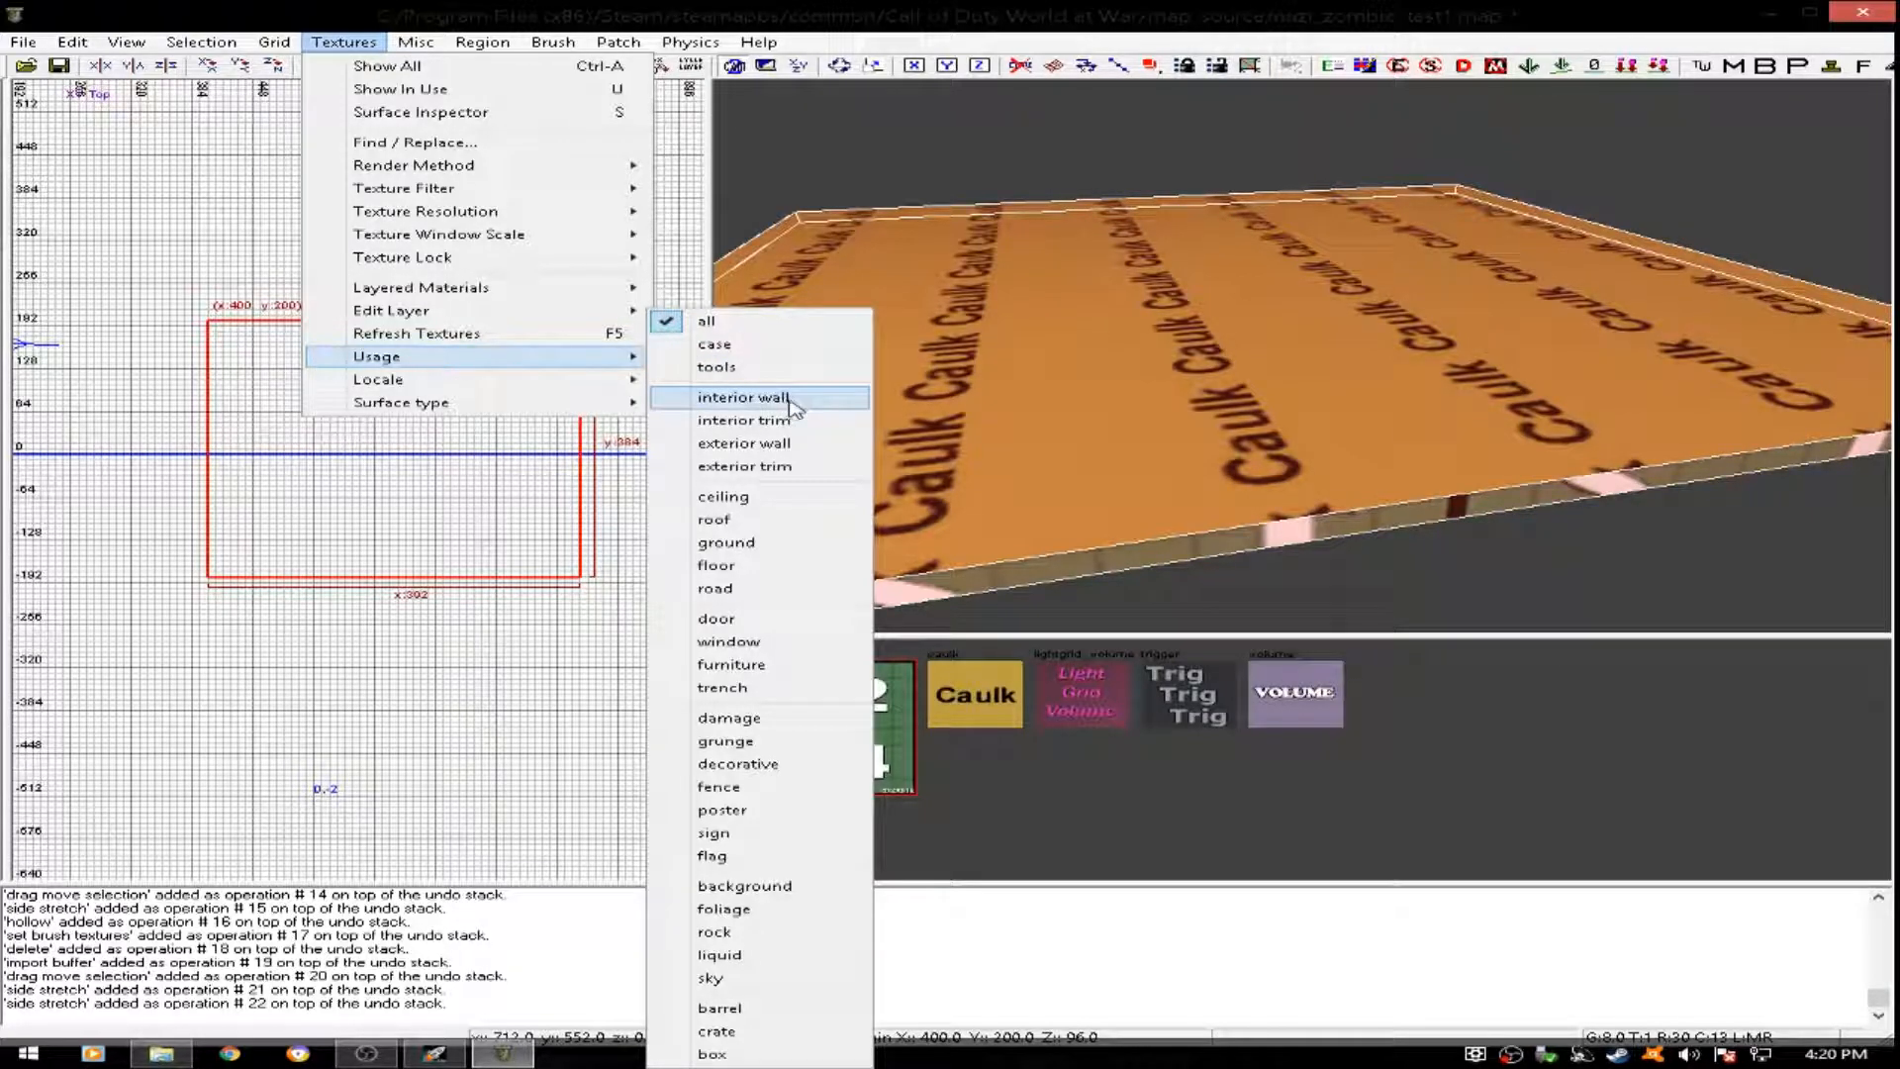
pyautogui.click(754, 567)
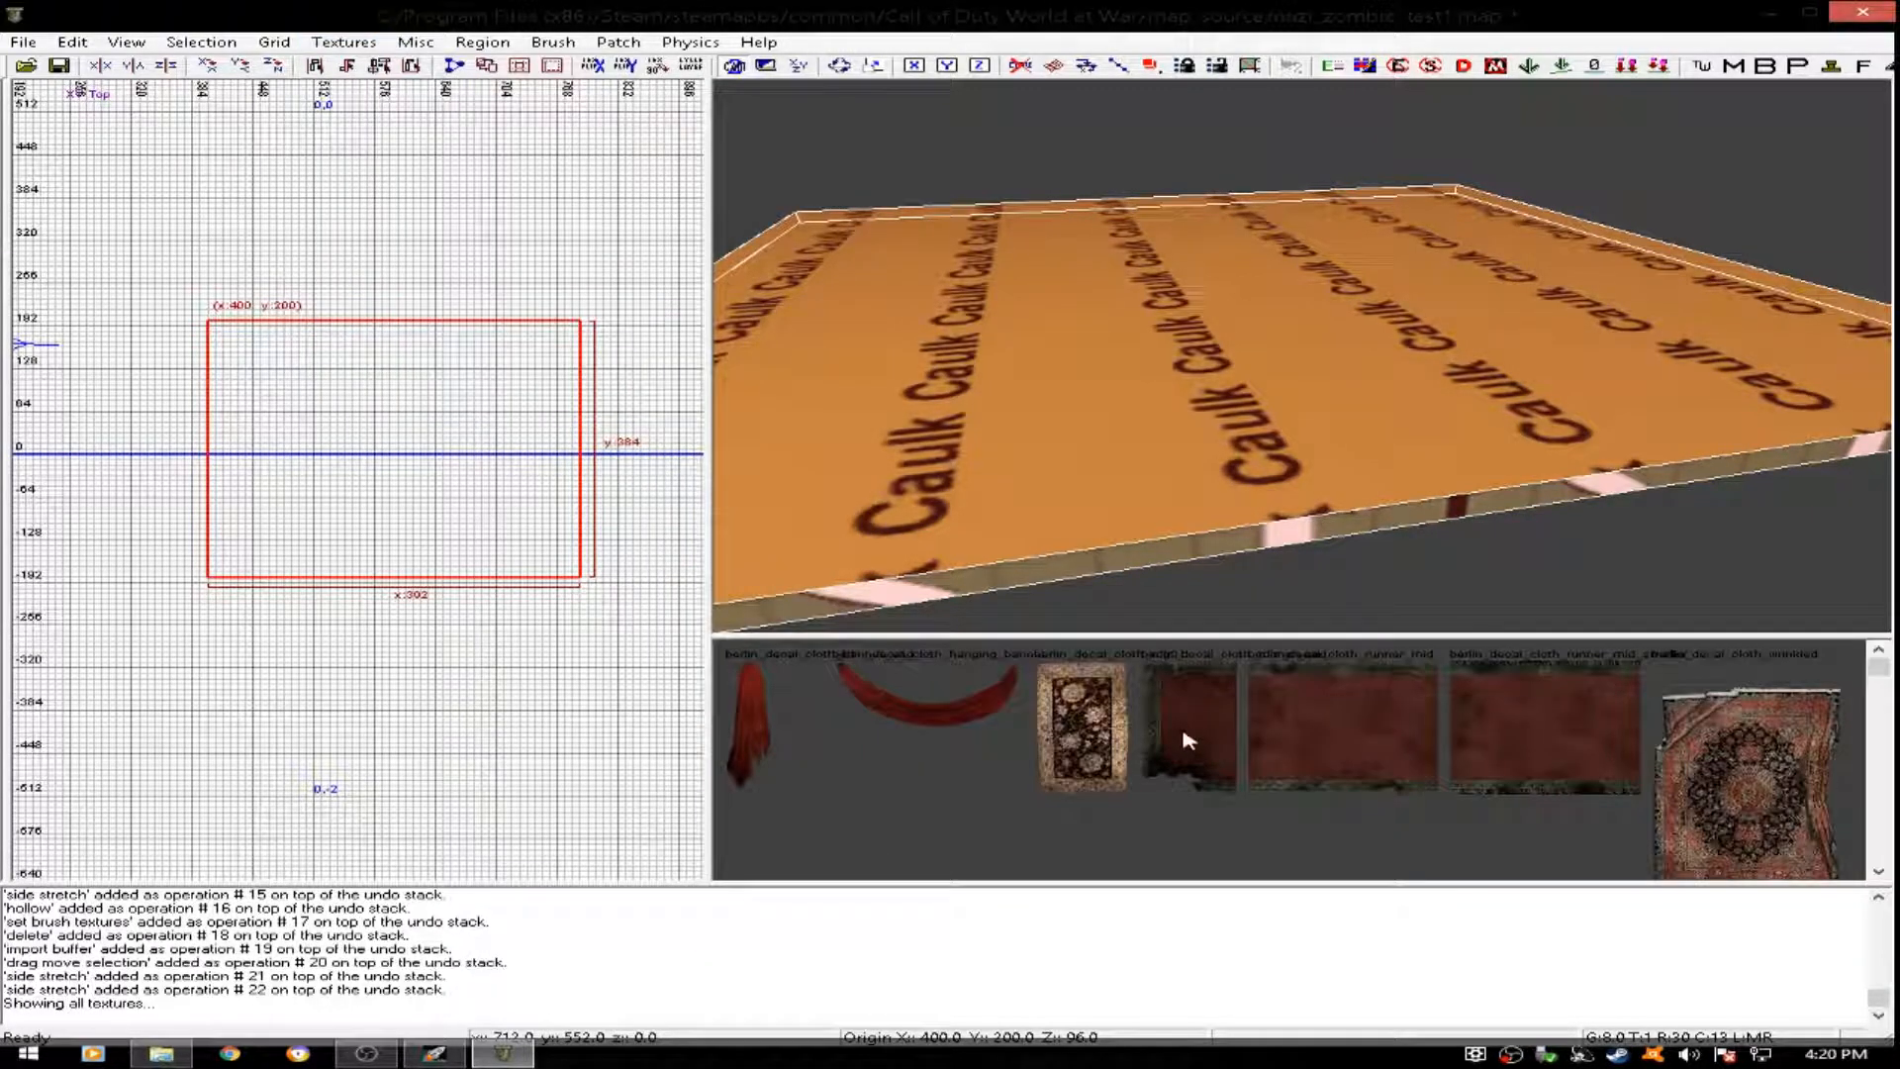
pyautogui.scroll(-10, 1188, 741)
pyautogui.click(1429, 738)
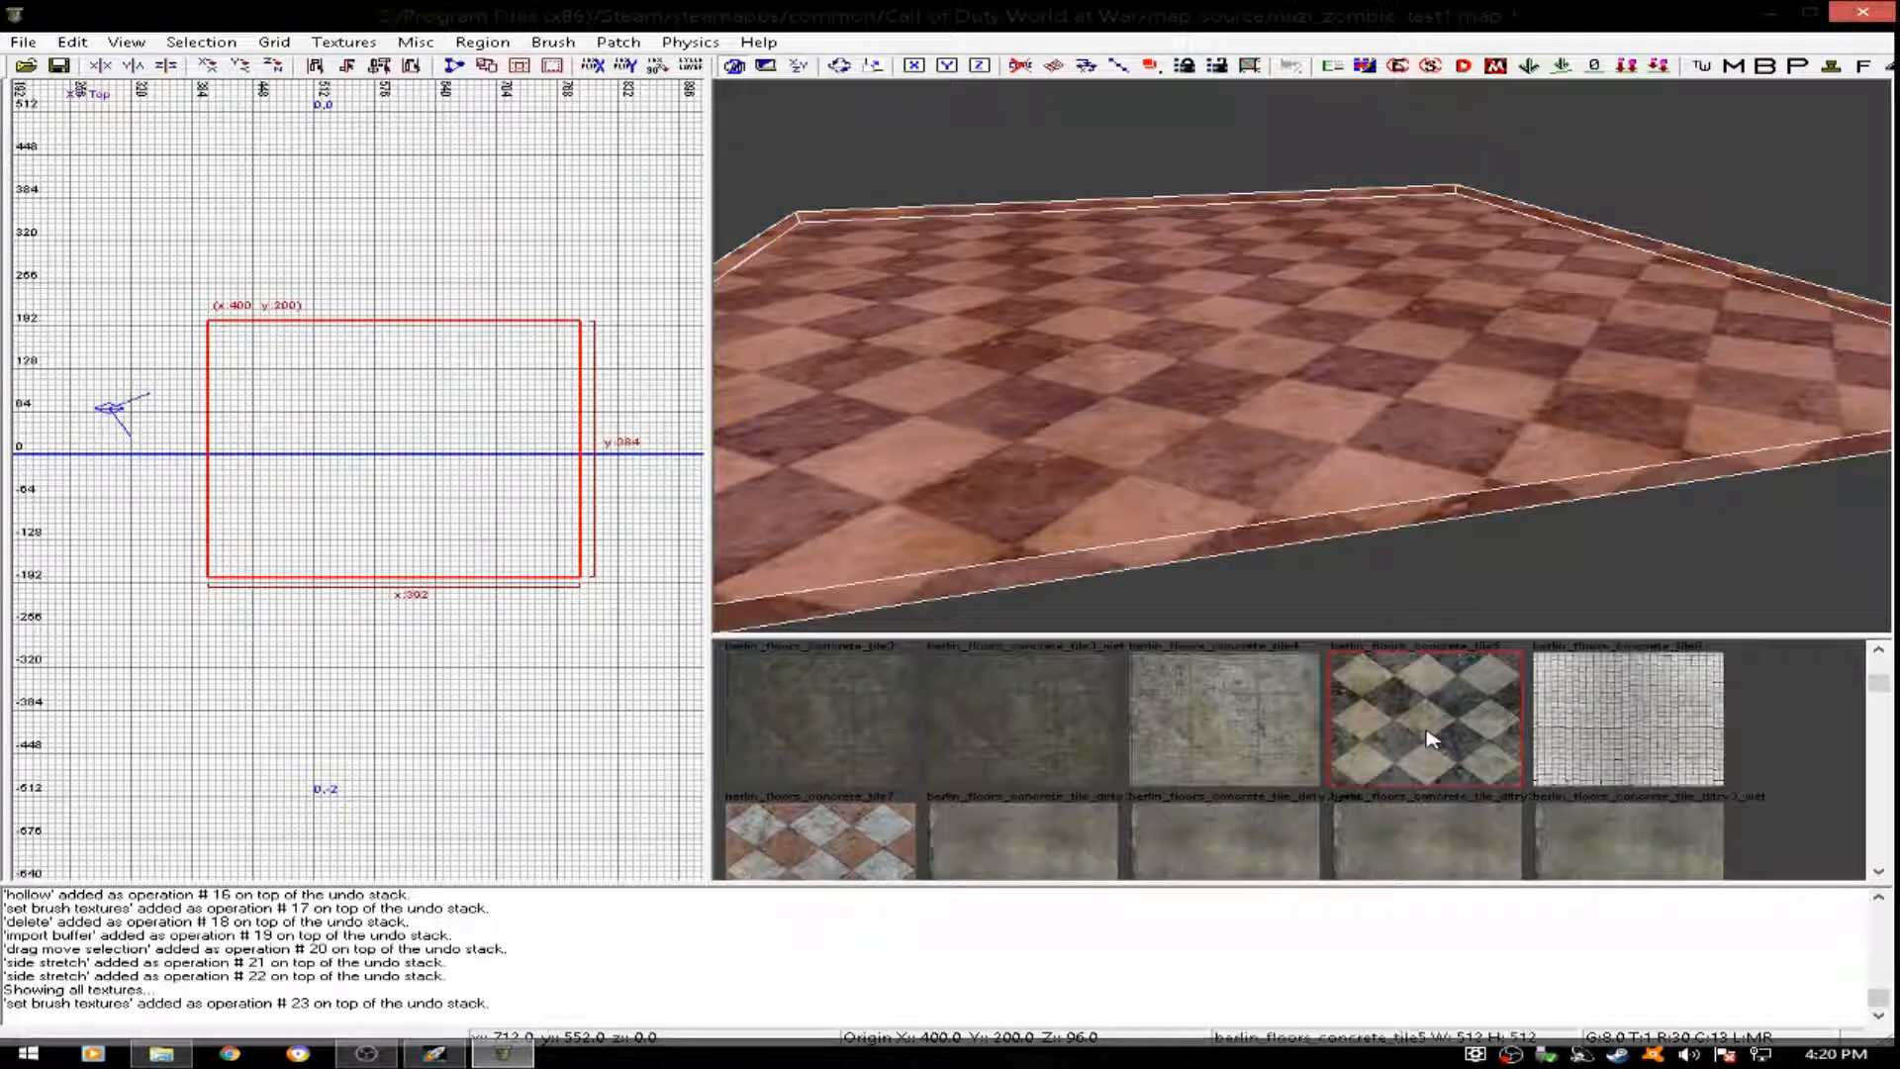
# - Set the slab texture's horizontal stretch to 0.15 and vertical stretch to 0.12 in the Surface Inspector
pyautogui.moveTo(1302, 475)
pyautogui.mouseDown(button='right')
pyautogui.moveTo(1336, 425)
pyautogui.moveTo(1277, 480)
pyautogui.moveTo(1217, 450)
pyautogui.moveTo(1310, 459)
pyautogui.mouseUp(button='right')
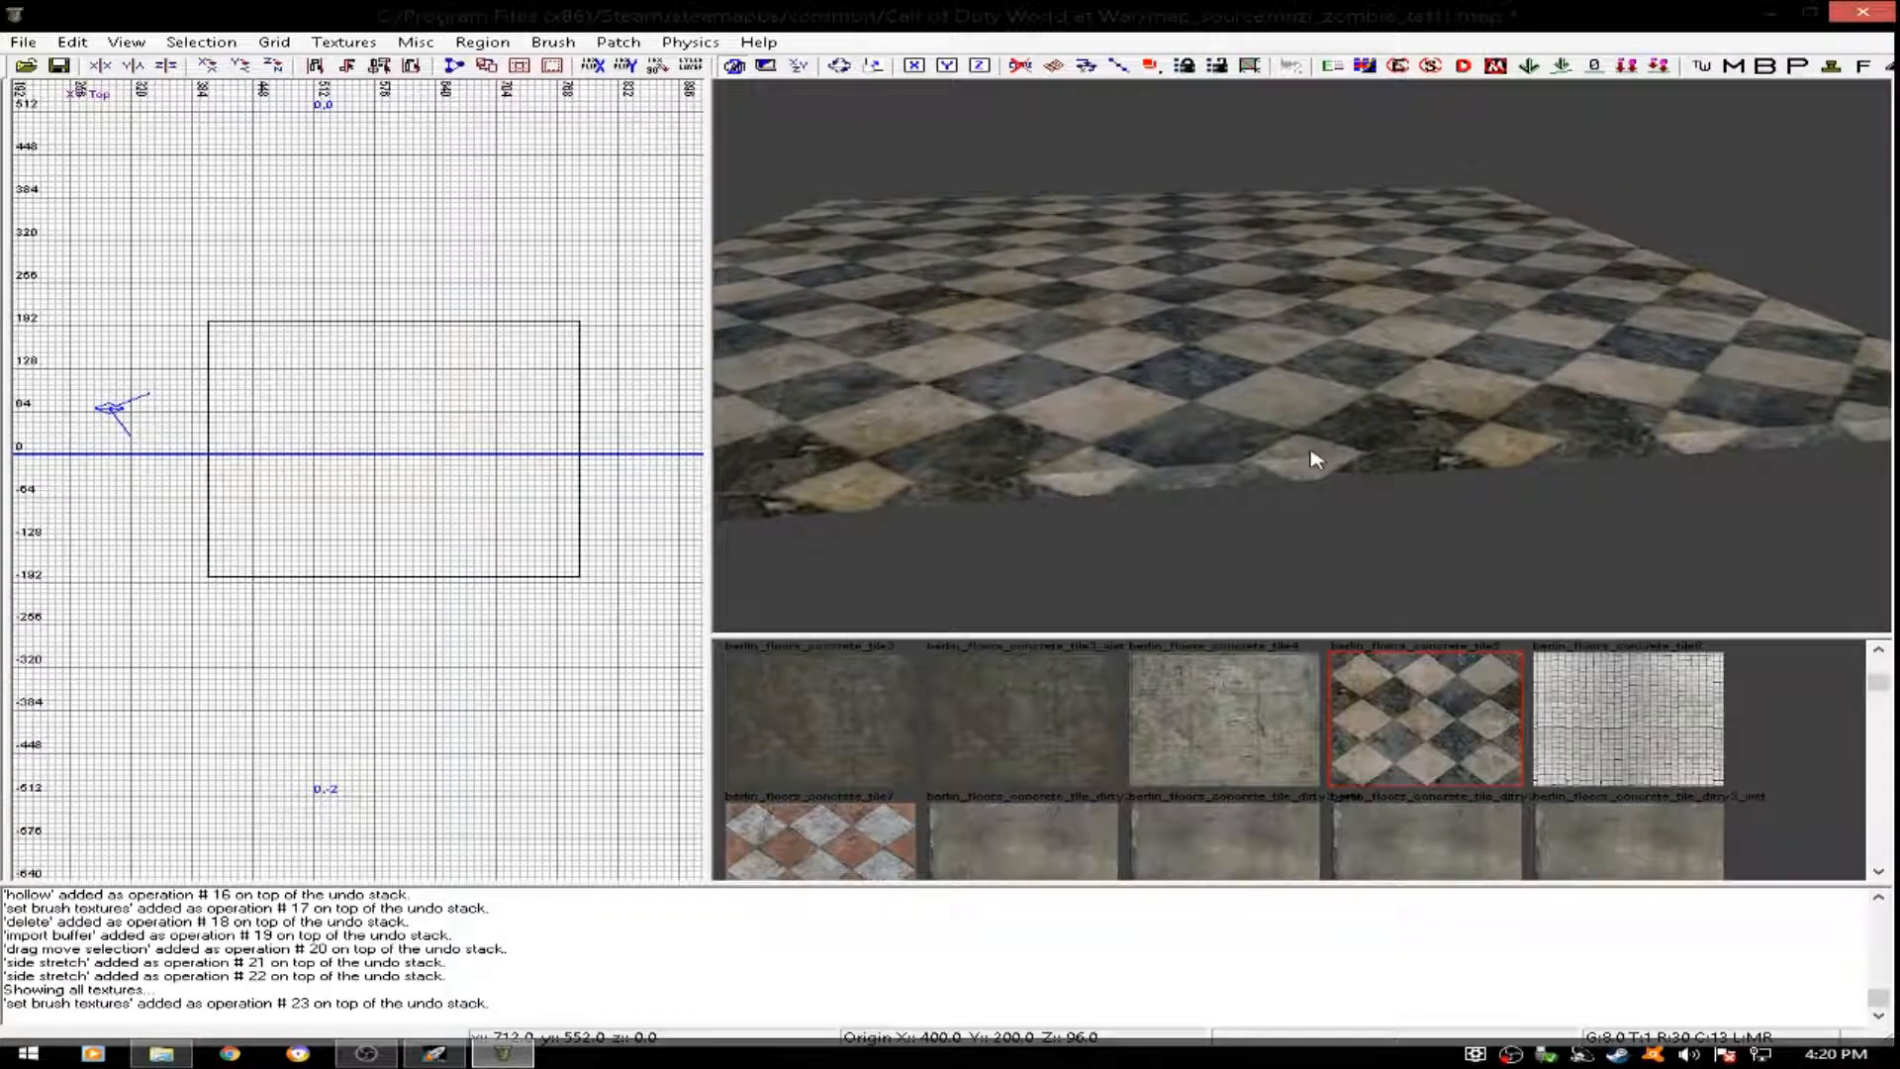
pyautogui.keyDown('shift'); pyautogui.click(1259, 366); pyautogui.keyUp('shift')
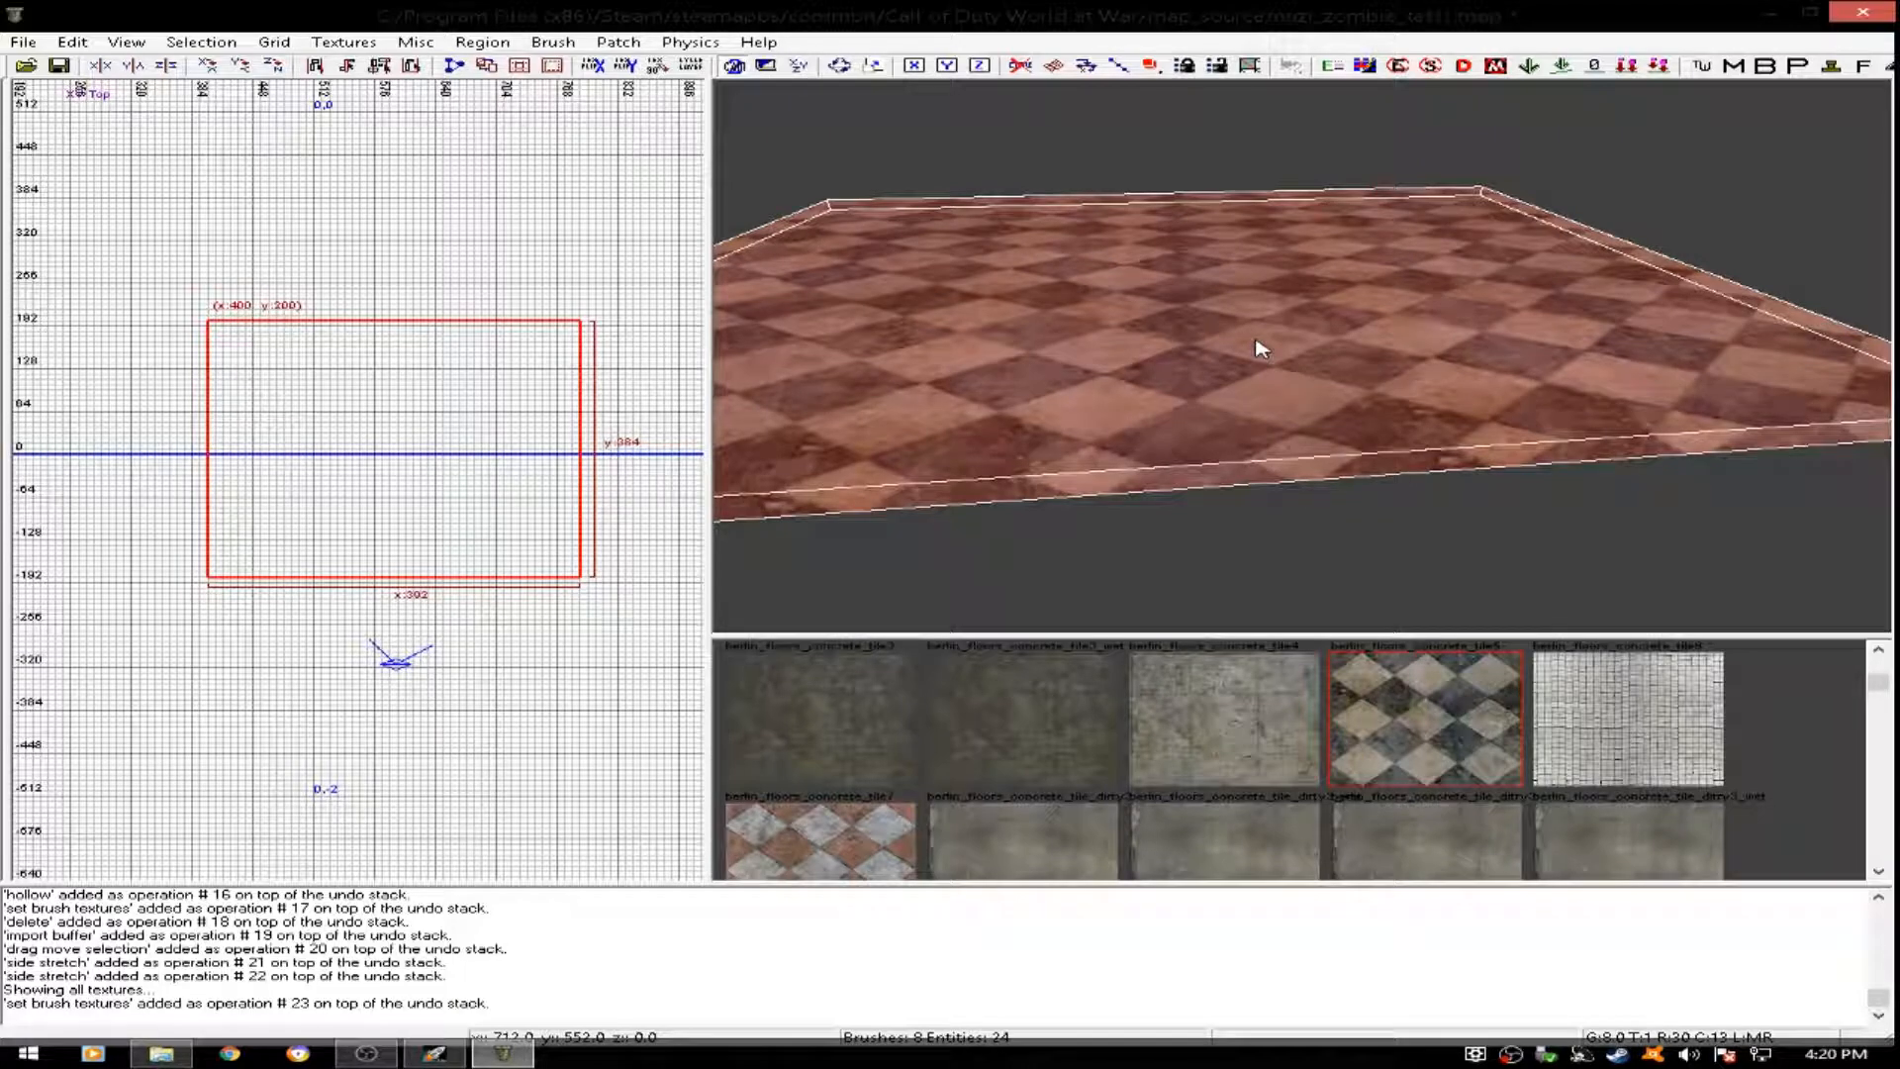
pyautogui.press('s')
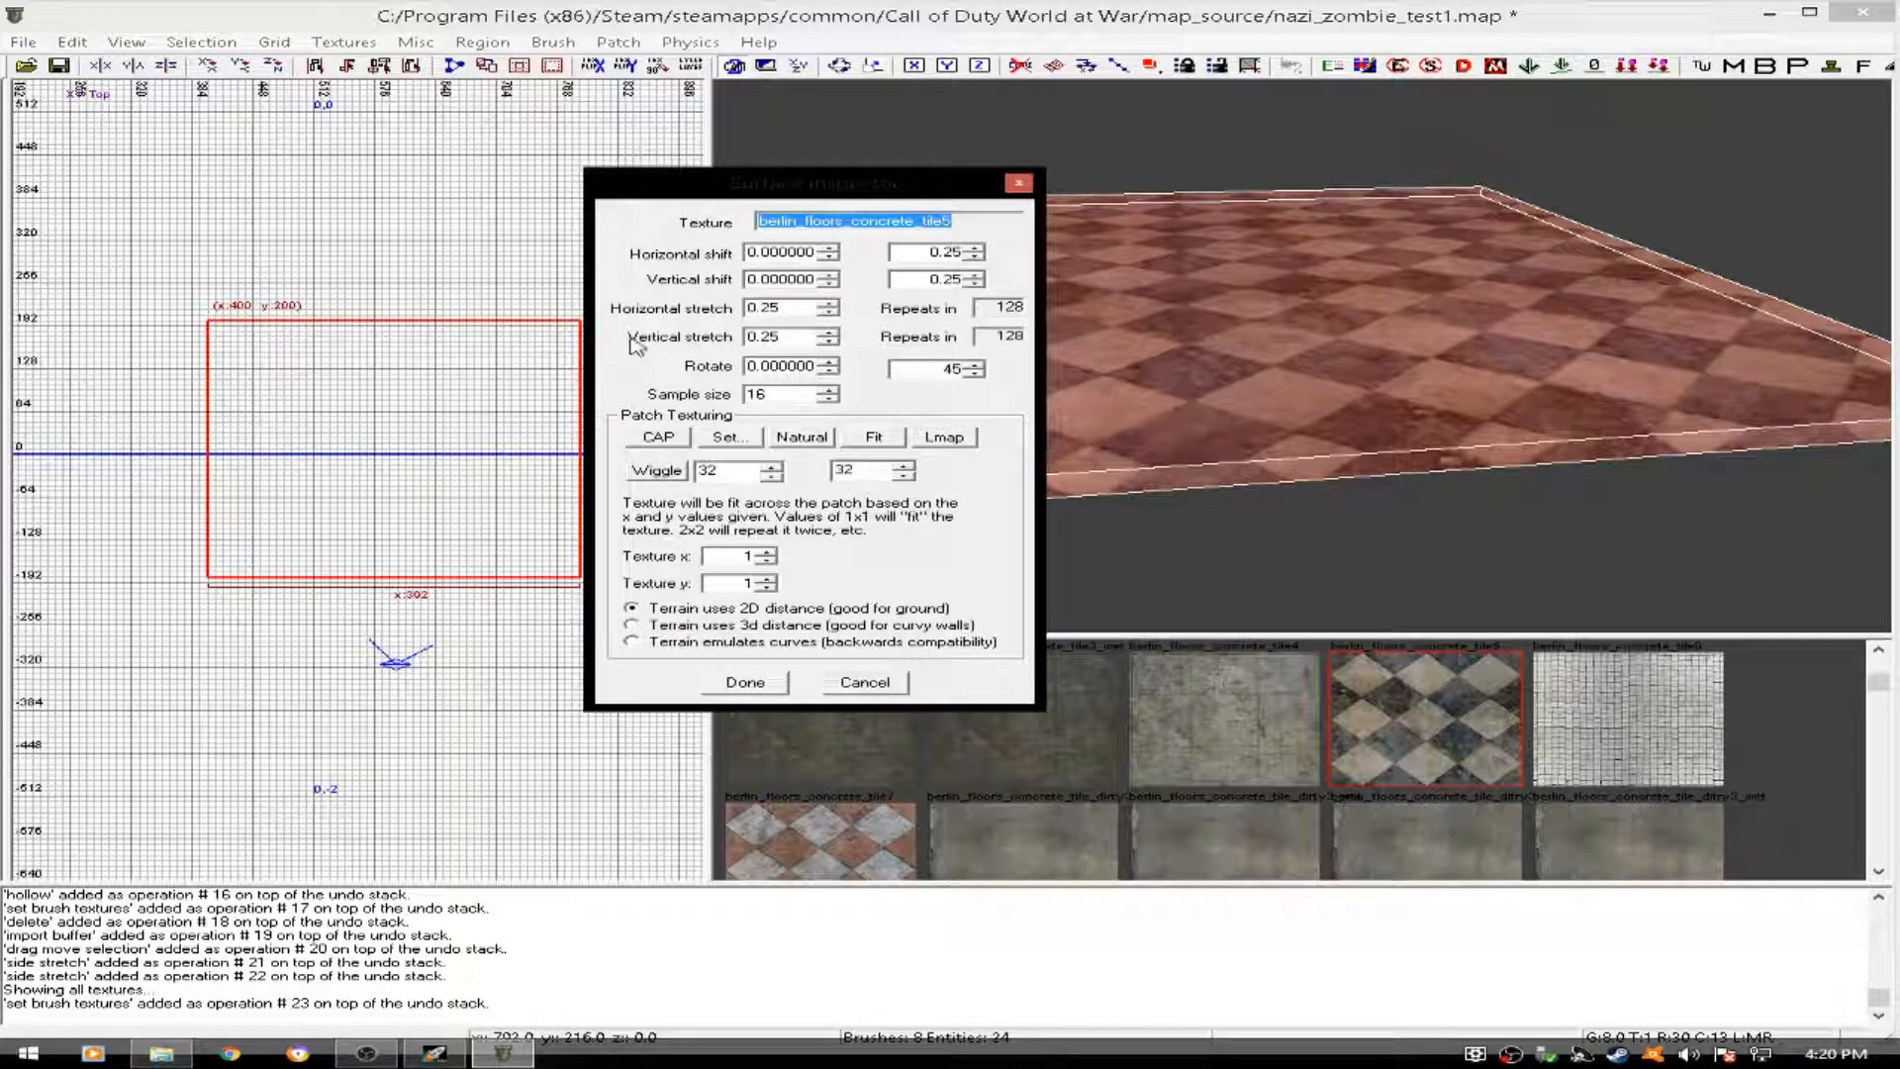
pyautogui.click(791, 300)
pyautogui.press('BackSpace')
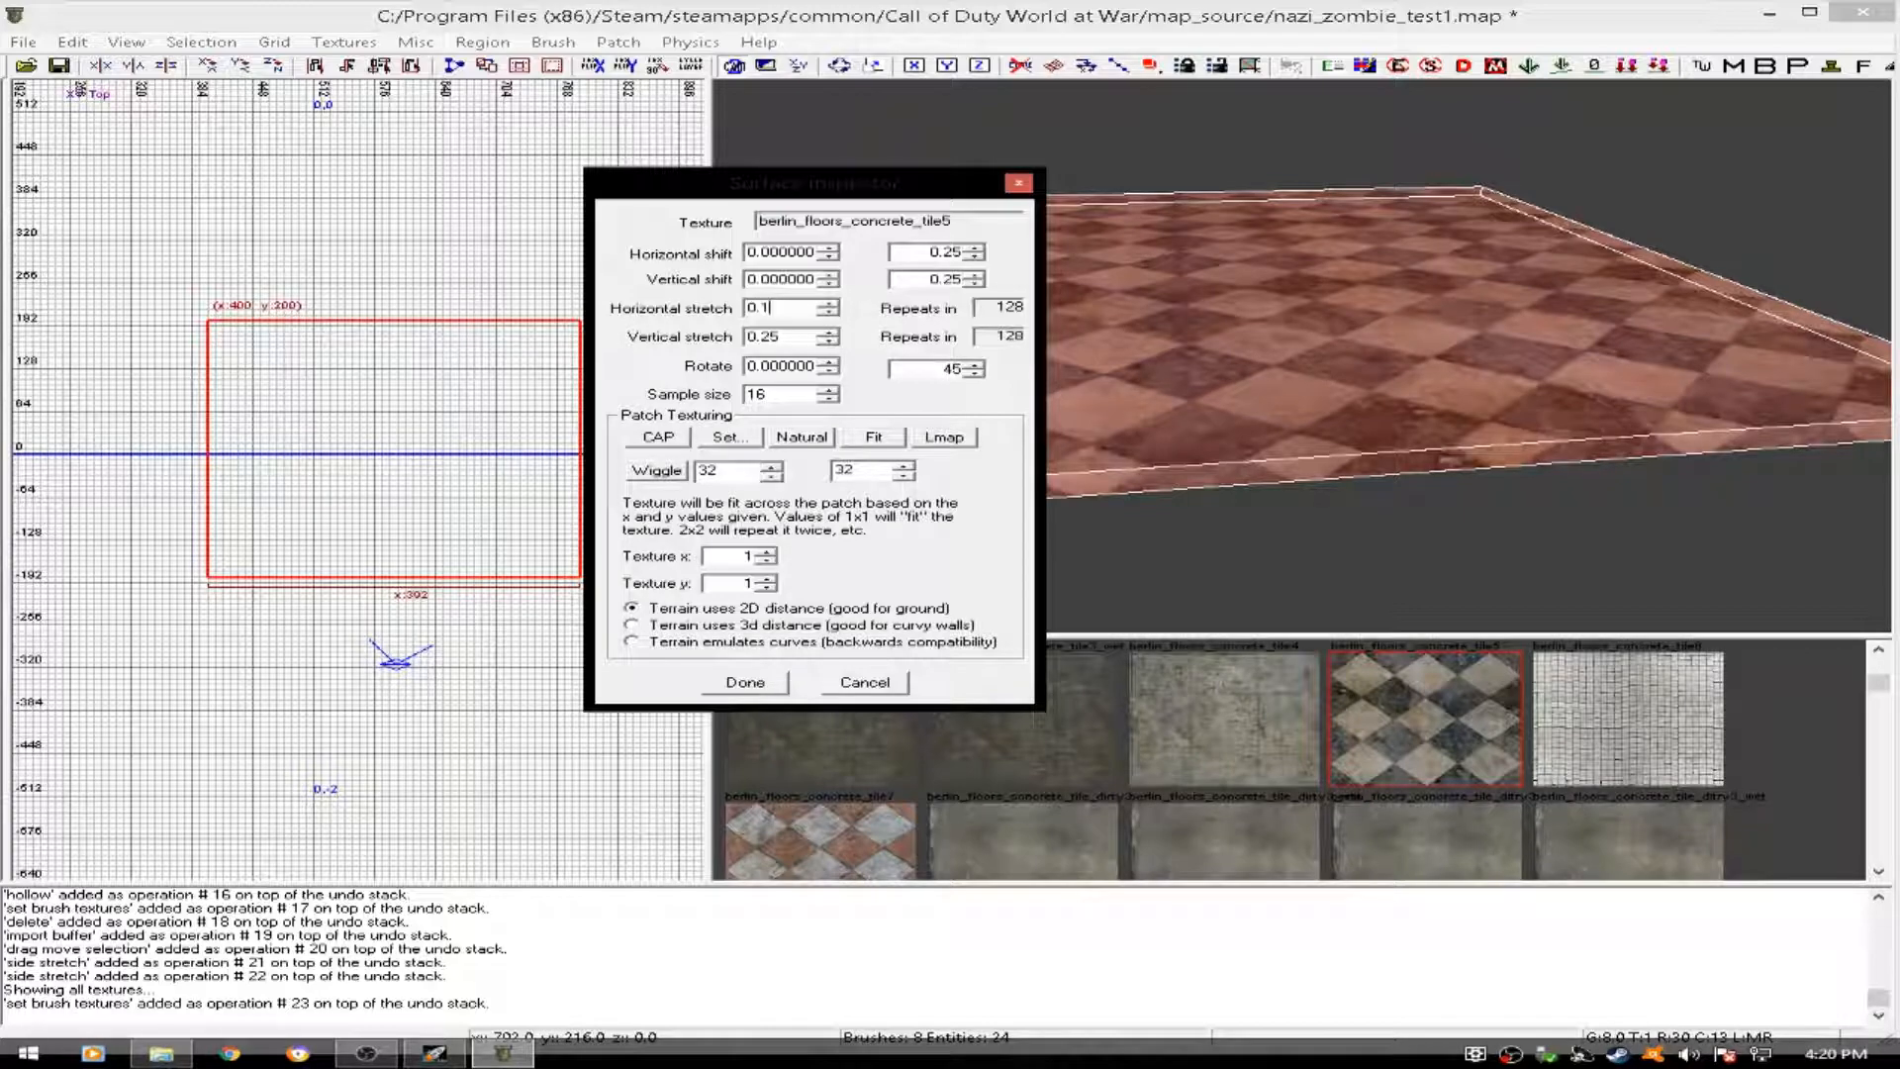
pyautogui.press('Return')
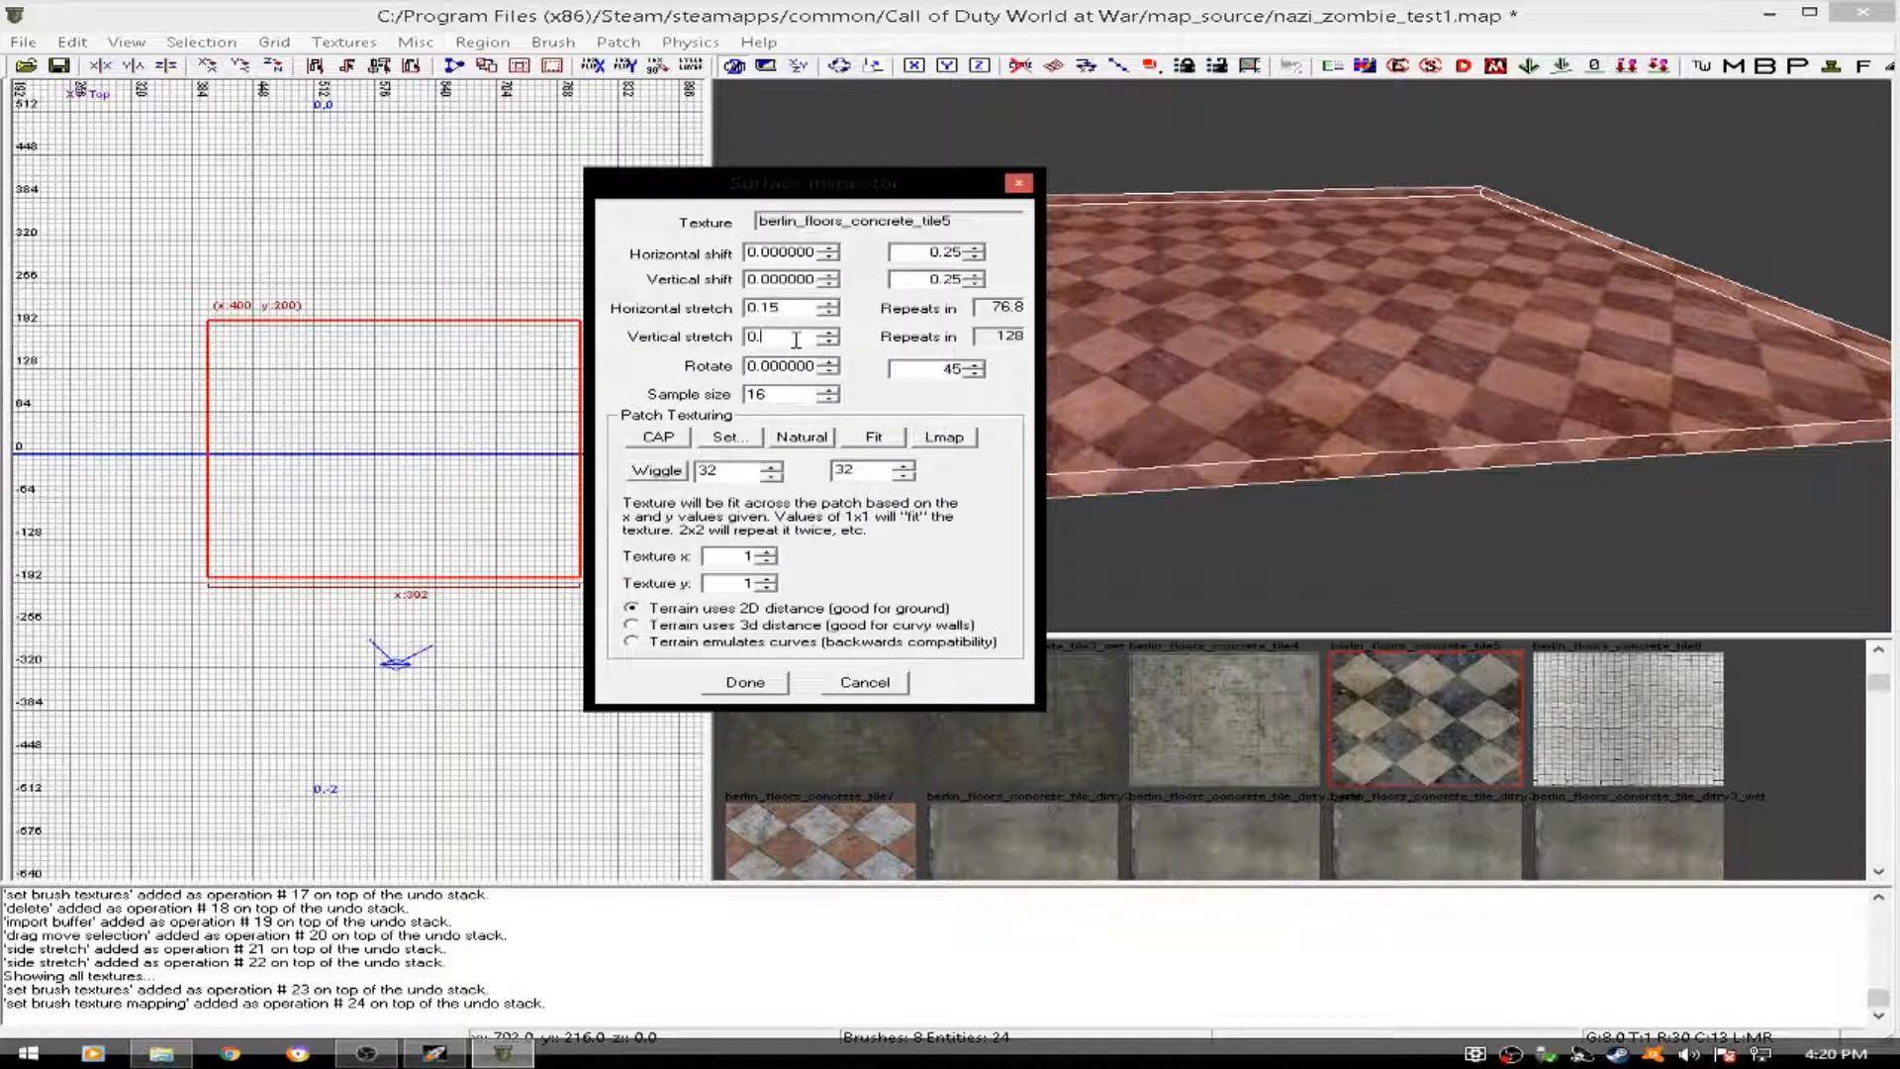
pyautogui.press('Return')
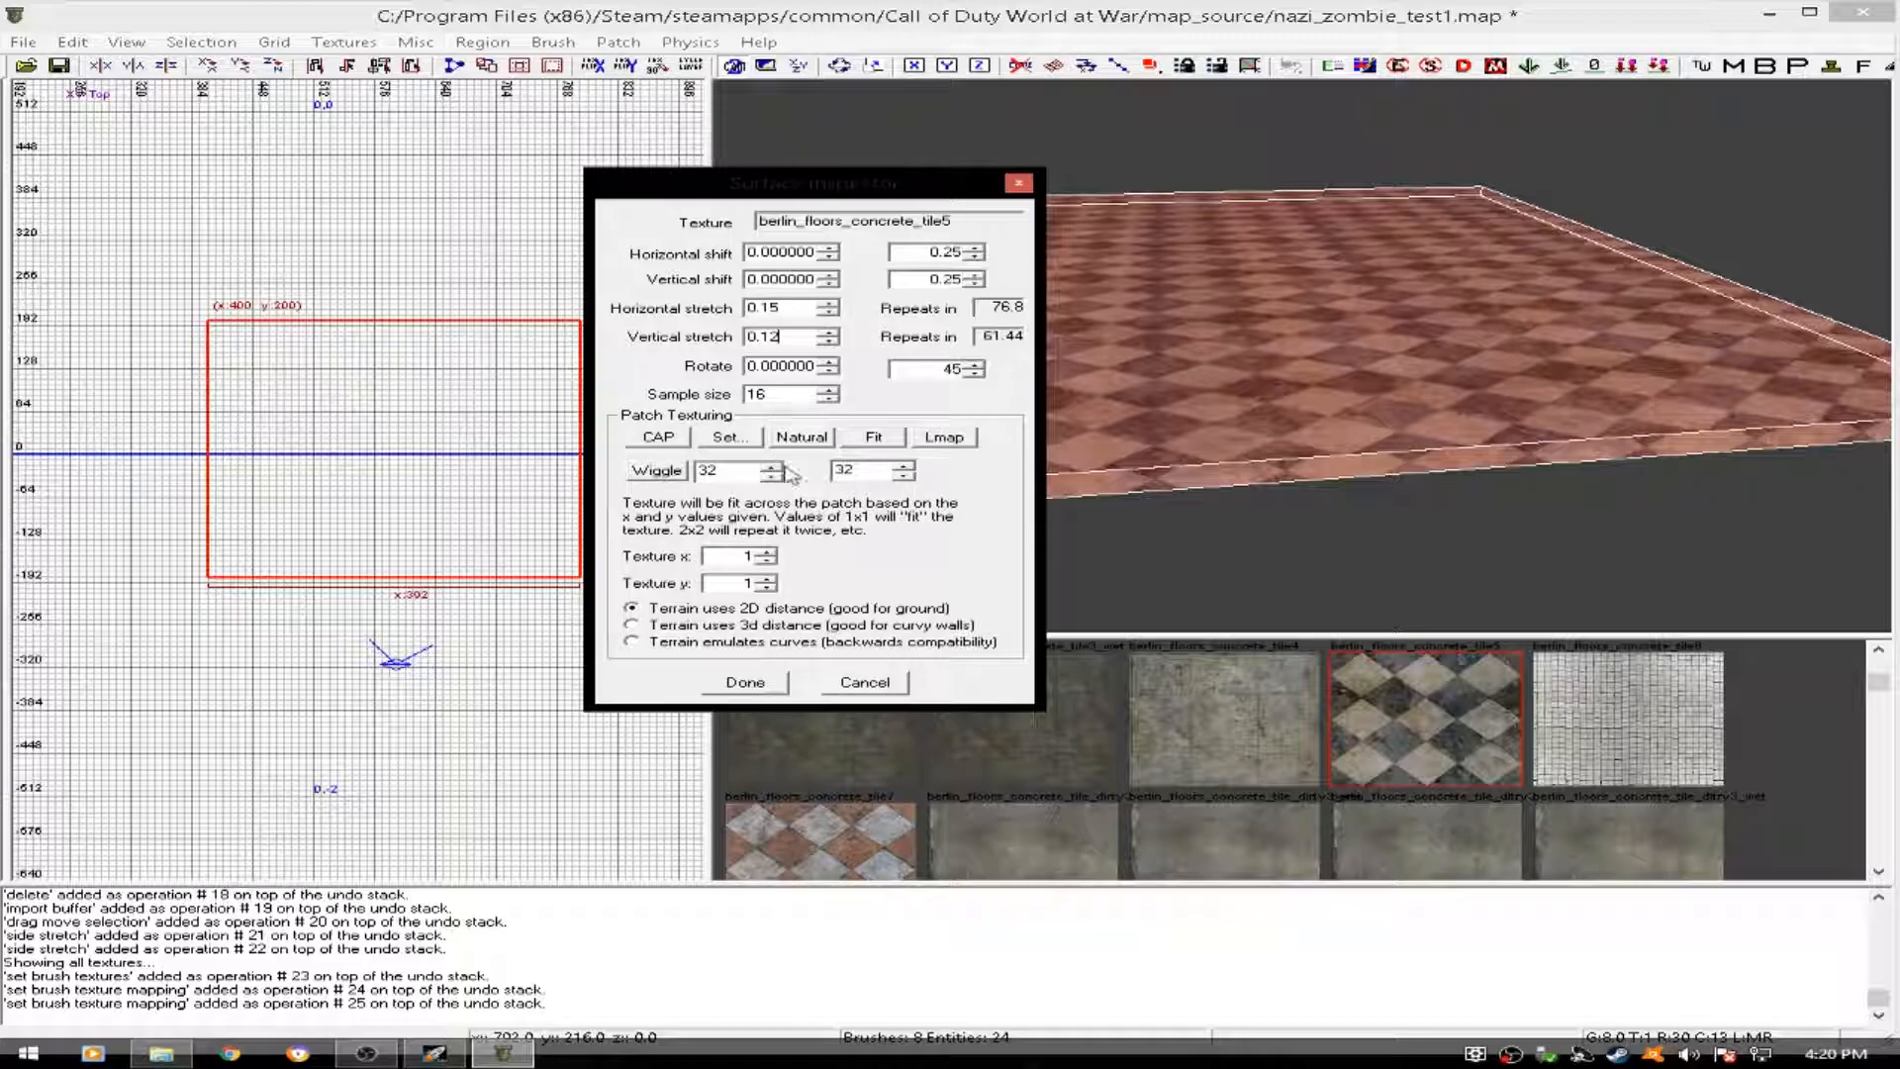
pyautogui.click(745, 683)
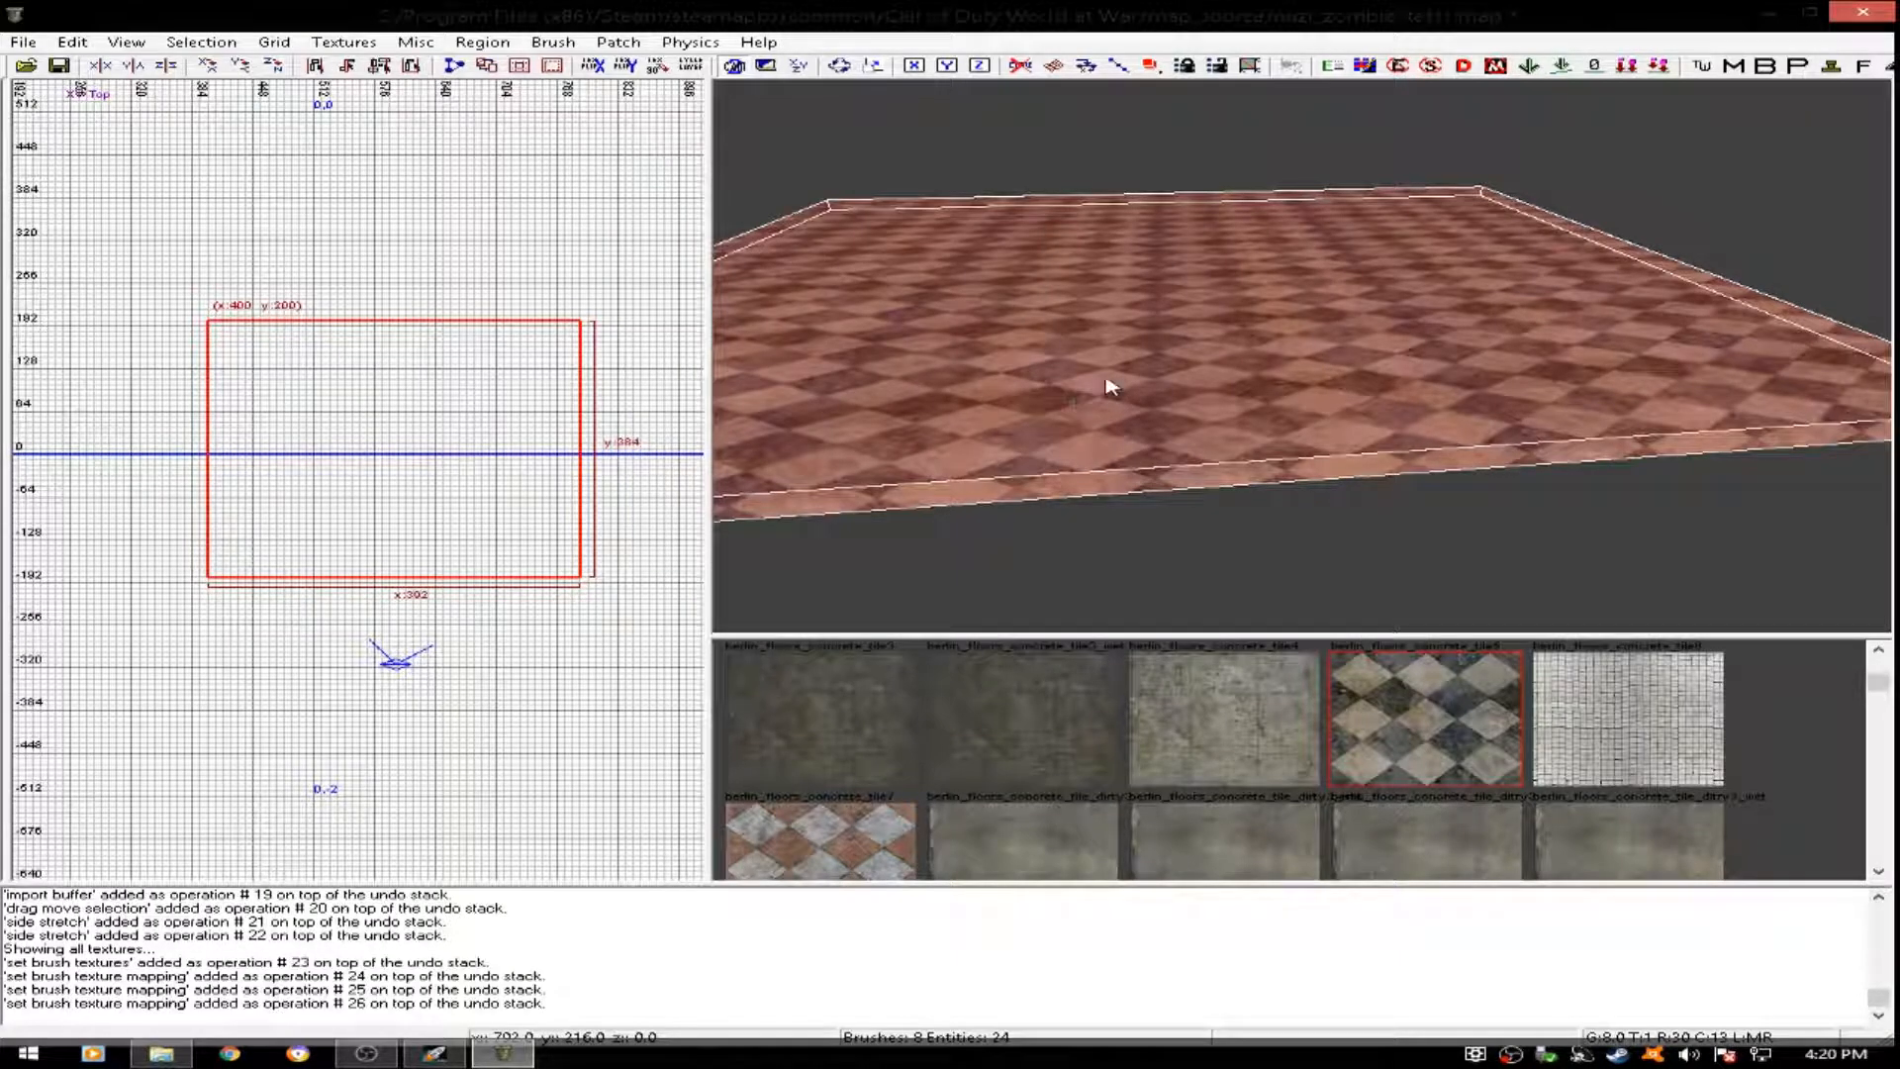
pyautogui.press('Escape')
pyautogui.moveTo(1137, 344)
pyautogui.mouseDown(button='right')
pyautogui.moveTo(1078, 346)
pyautogui.moveTo(1168, 376)
pyautogui.moveTo(989, 396)
pyautogui.moveTo(999, 514)
pyautogui.moveTo(990, 436)
pyautogui.moveTo(950, 425)
pyautogui.moveTo(1118, 386)
pyautogui.moveTo(1168, 406)
pyautogui.moveTo(1137, 343)
pyautogui.mouseUp(button='right')
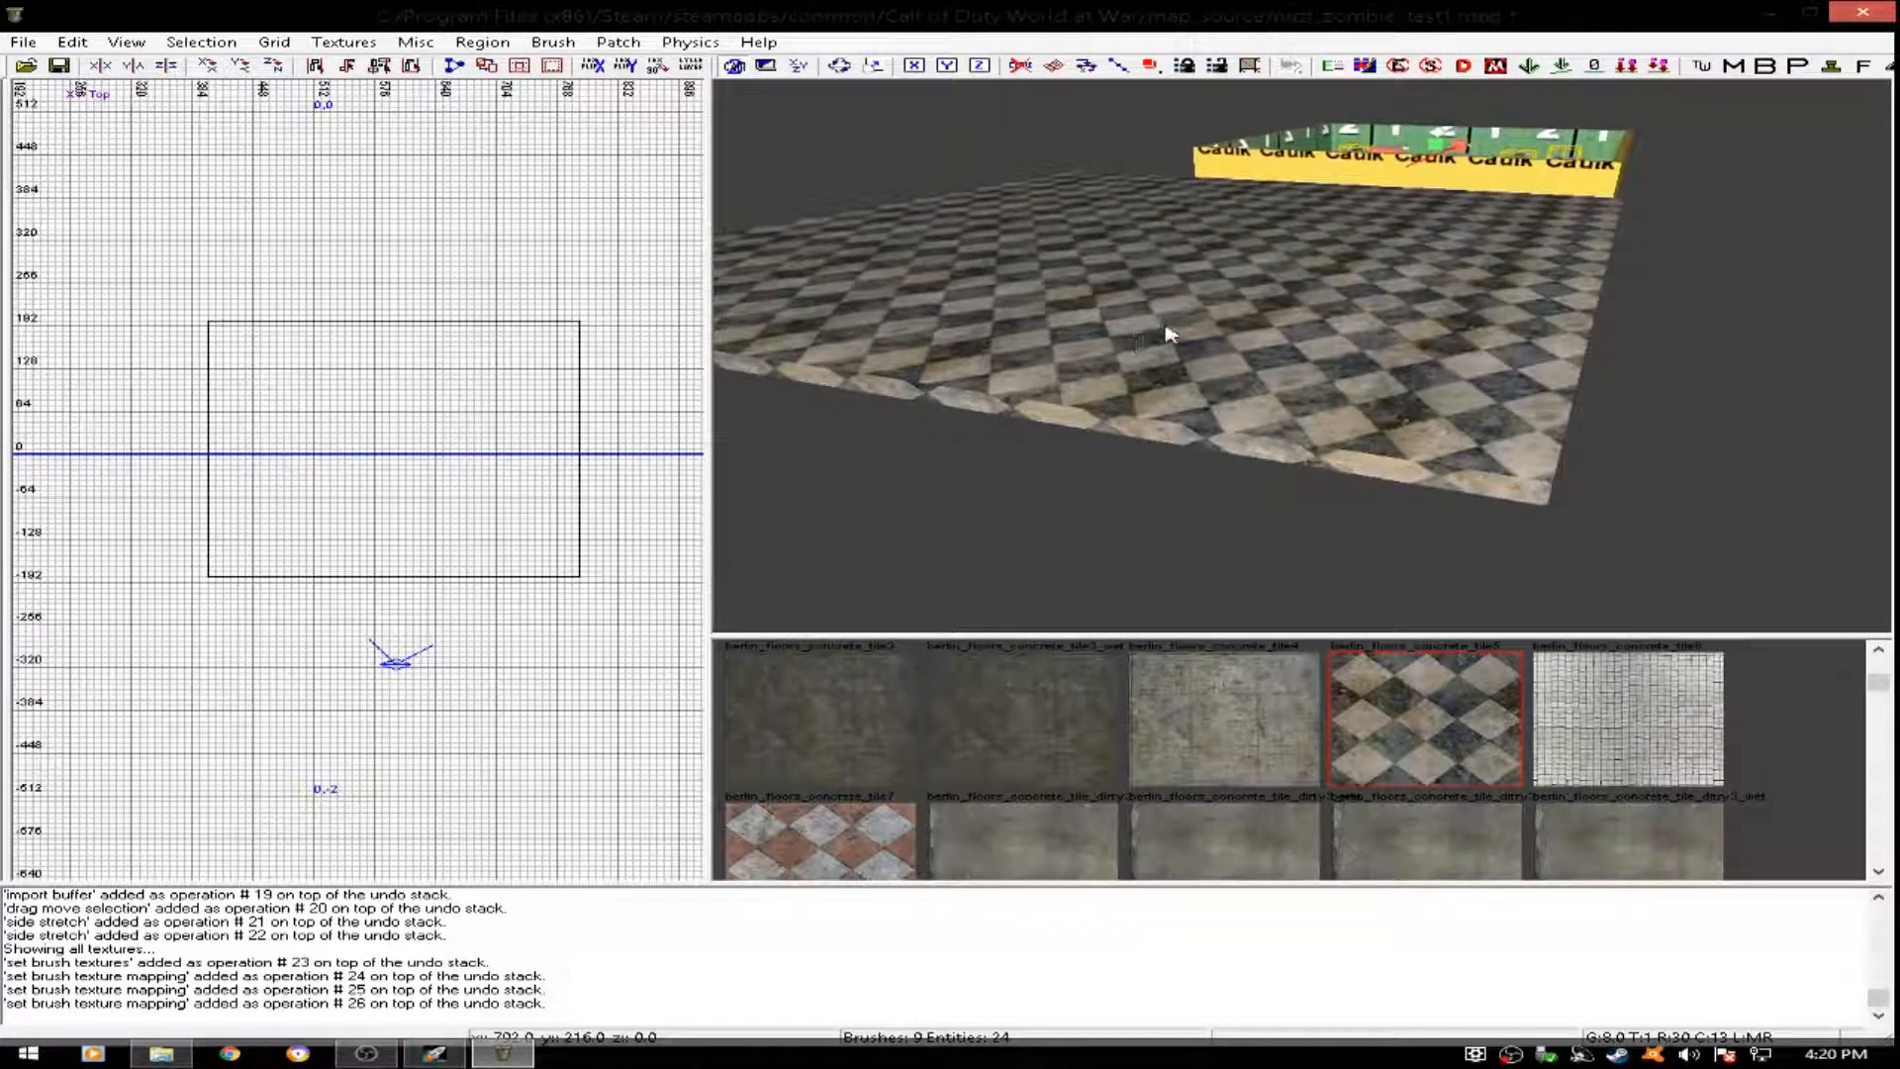
# - Replace the slab's texture with berlin_floors_concrete_tile6
pyautogui.keyDown('shift'); pyautogui.click(1179, 331); pyautogui.keyUp('shift')
pyautogui.scroll(-2, 1360, 663)
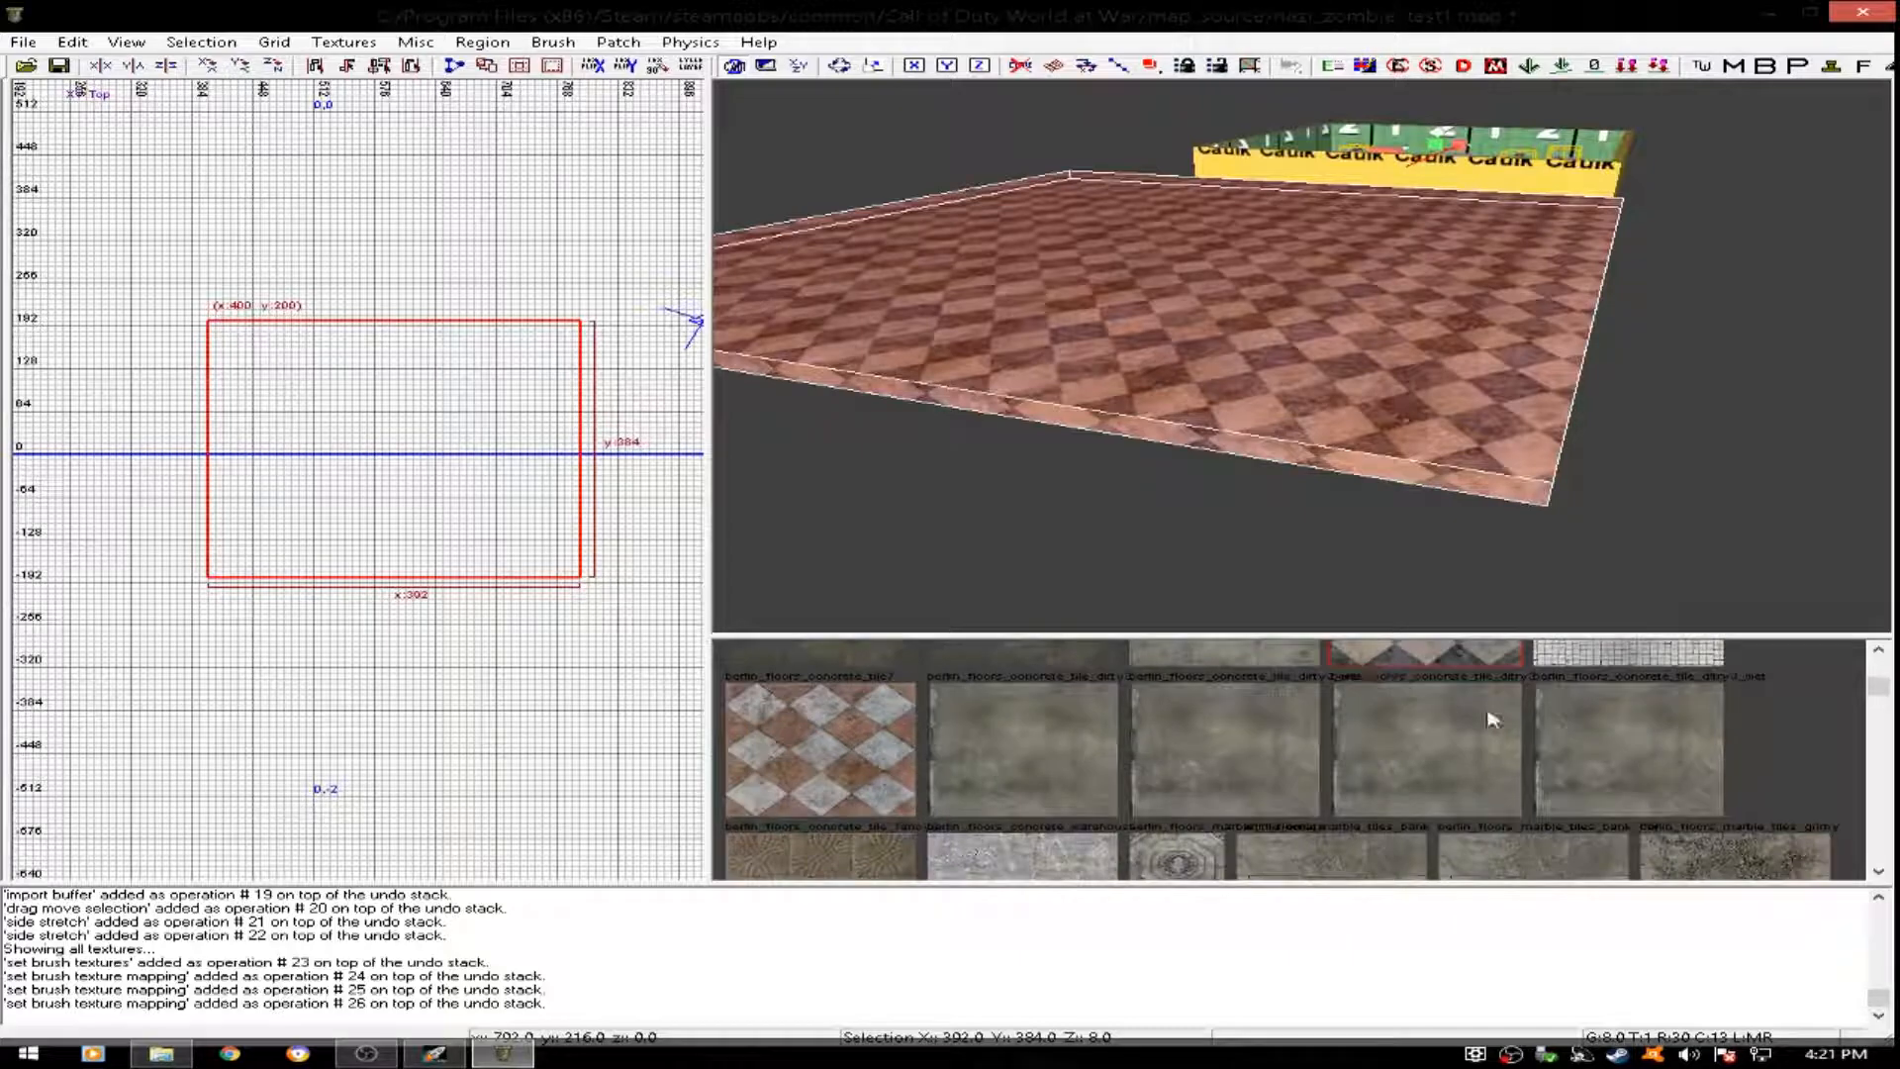
pyautogui.scroll(3, 1484, 752)
pyautogui.click(1603, 812)
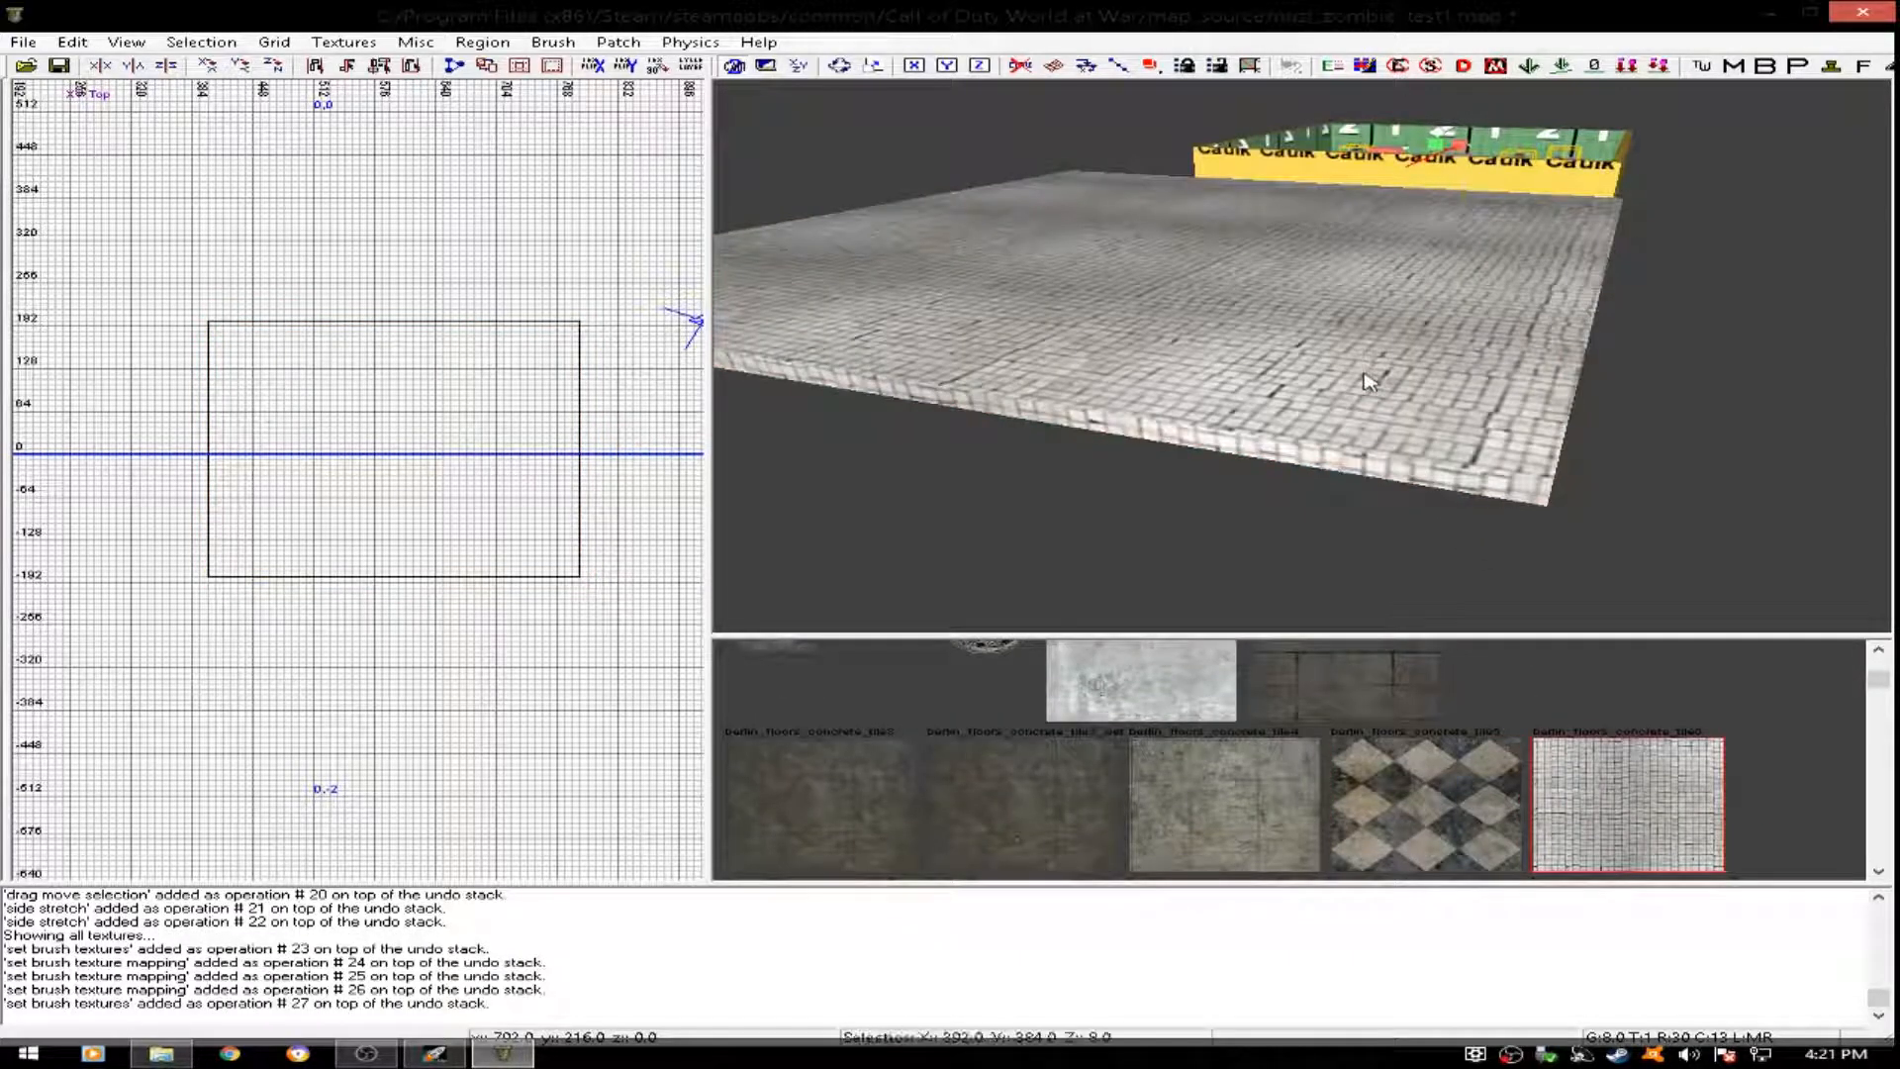
# - Set both the horizontal and vertical stretch of the slab's tile texture to 0.12
pyautogui.press('s')
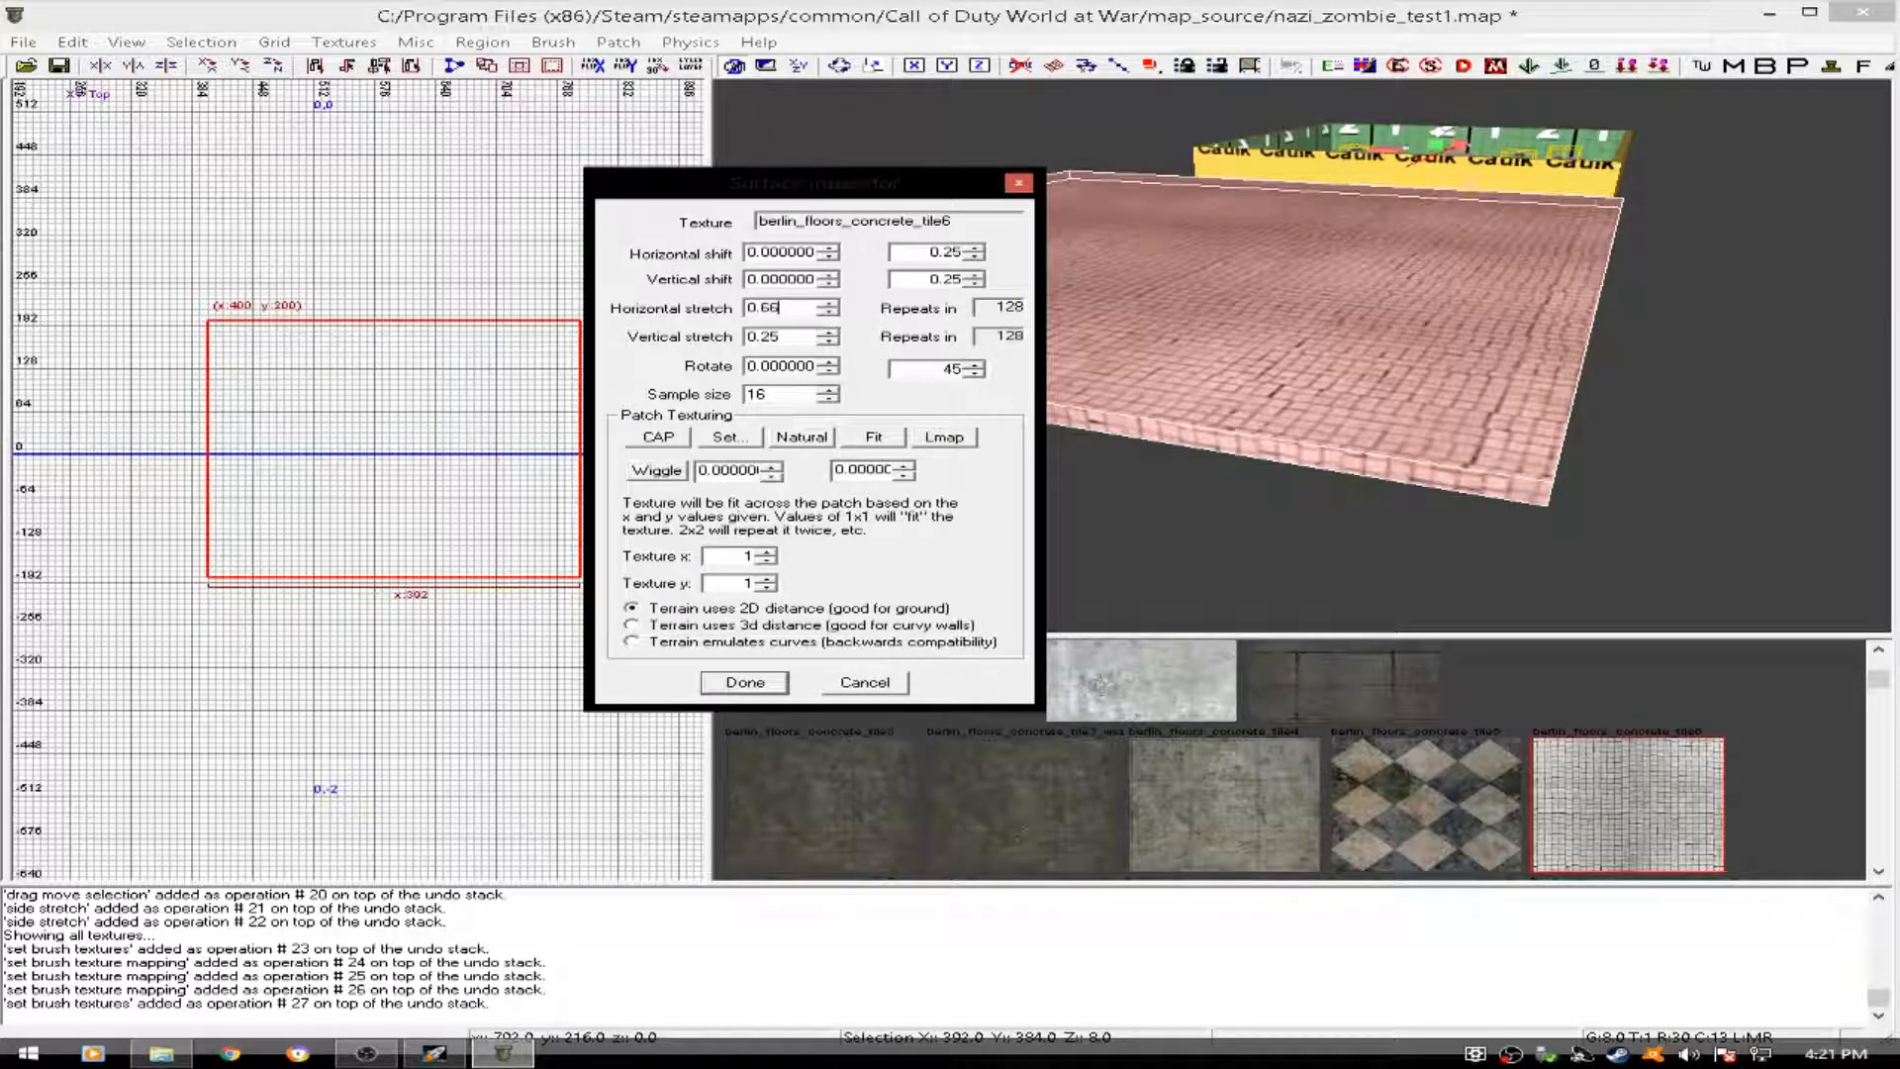
pyautogui.write('0.66')
pyautogui.press('Return')
pyautogui.write('.12')
pyautogui.press('Return')
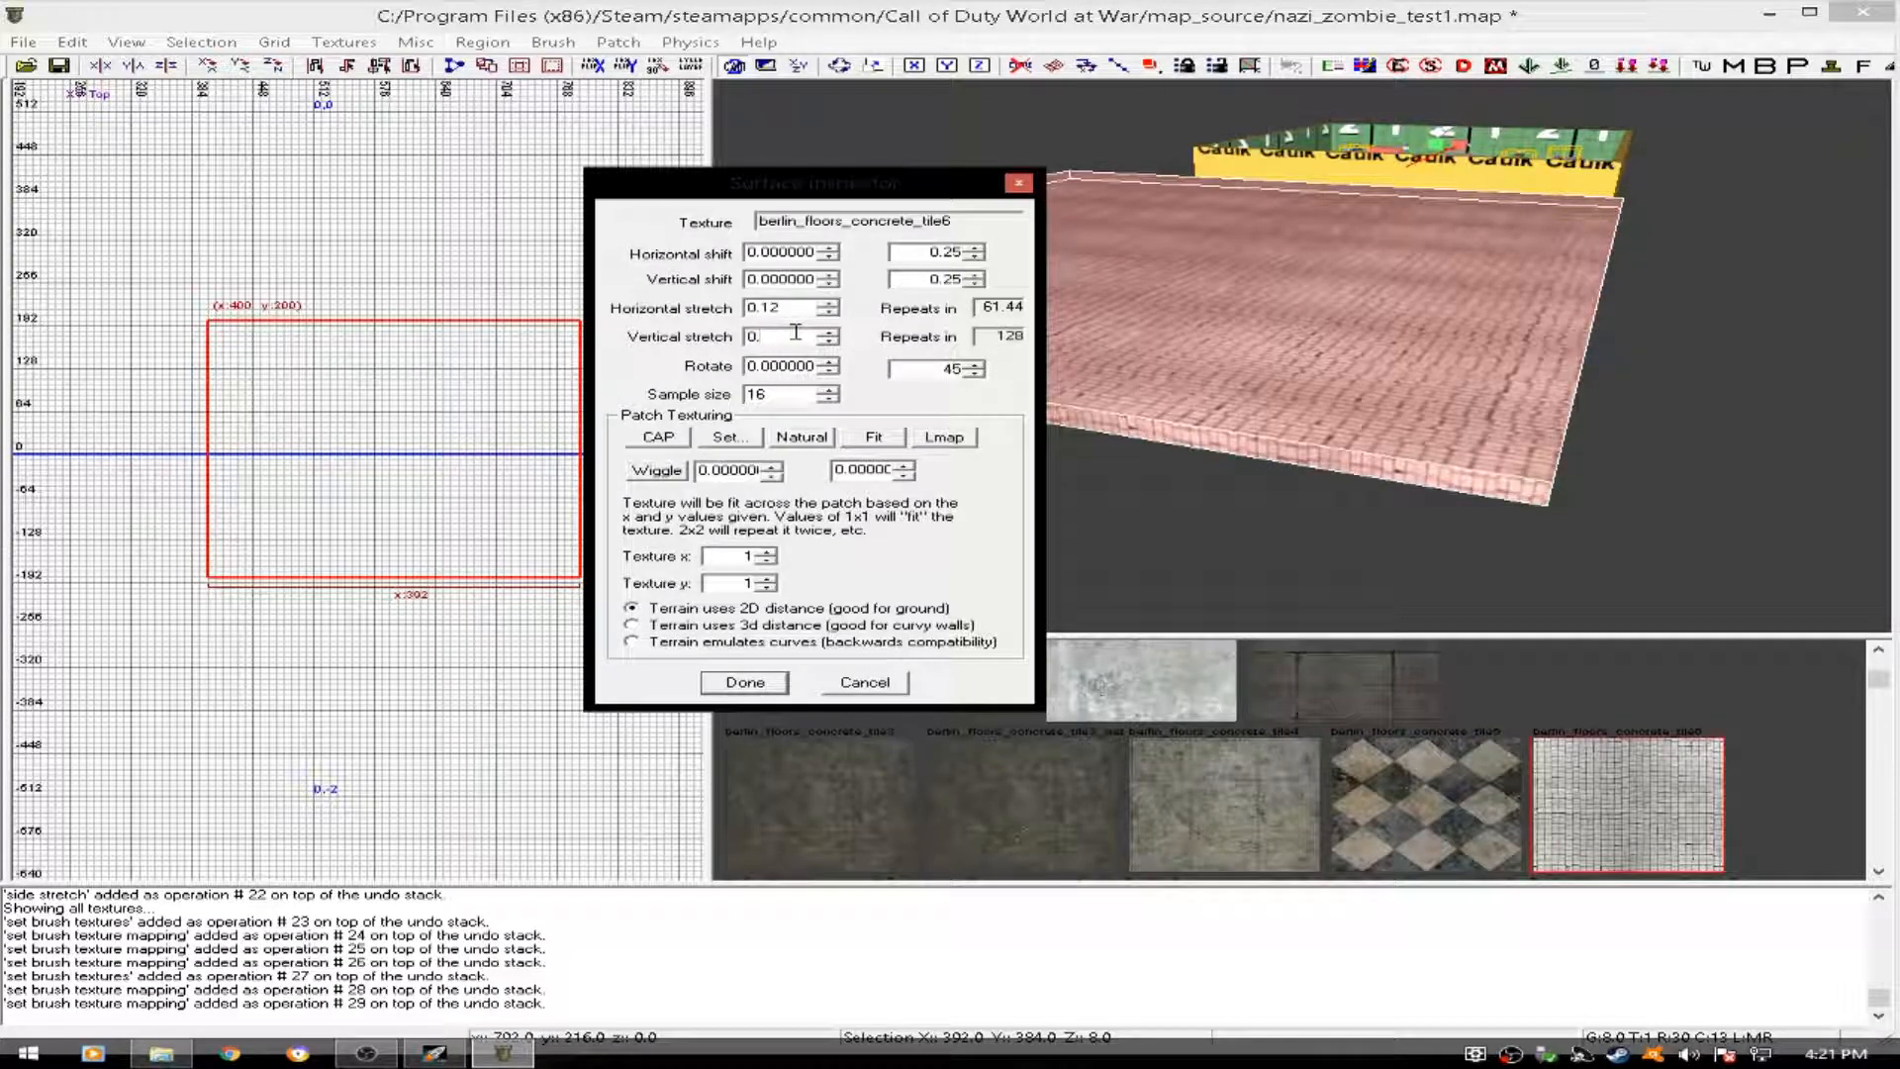
pyautogui.write('0.12')
pyautogui.press('Return')
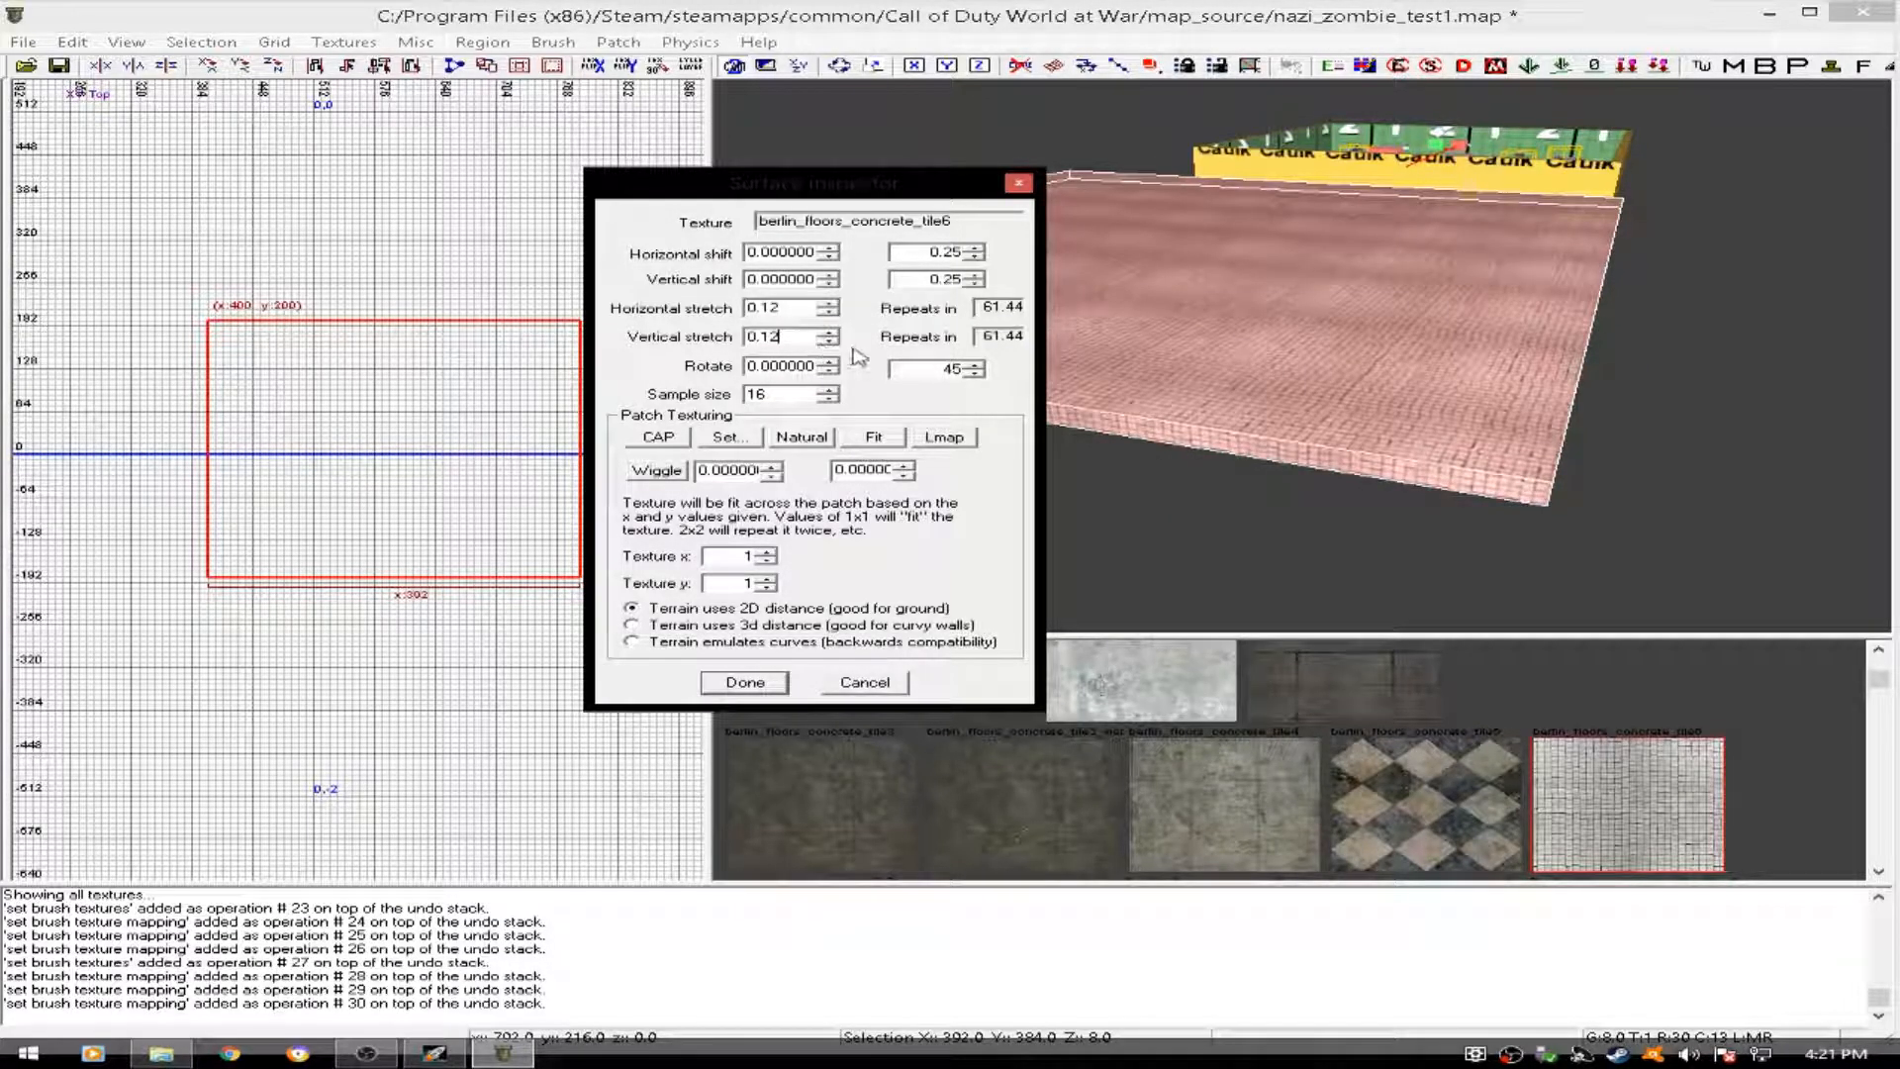
pyautogui.click(770, 678)
pyautogui.moveTo(1073, 449); pyautogui.dragTo(1072, 450, button='right')
pyautogui.press('Escape')
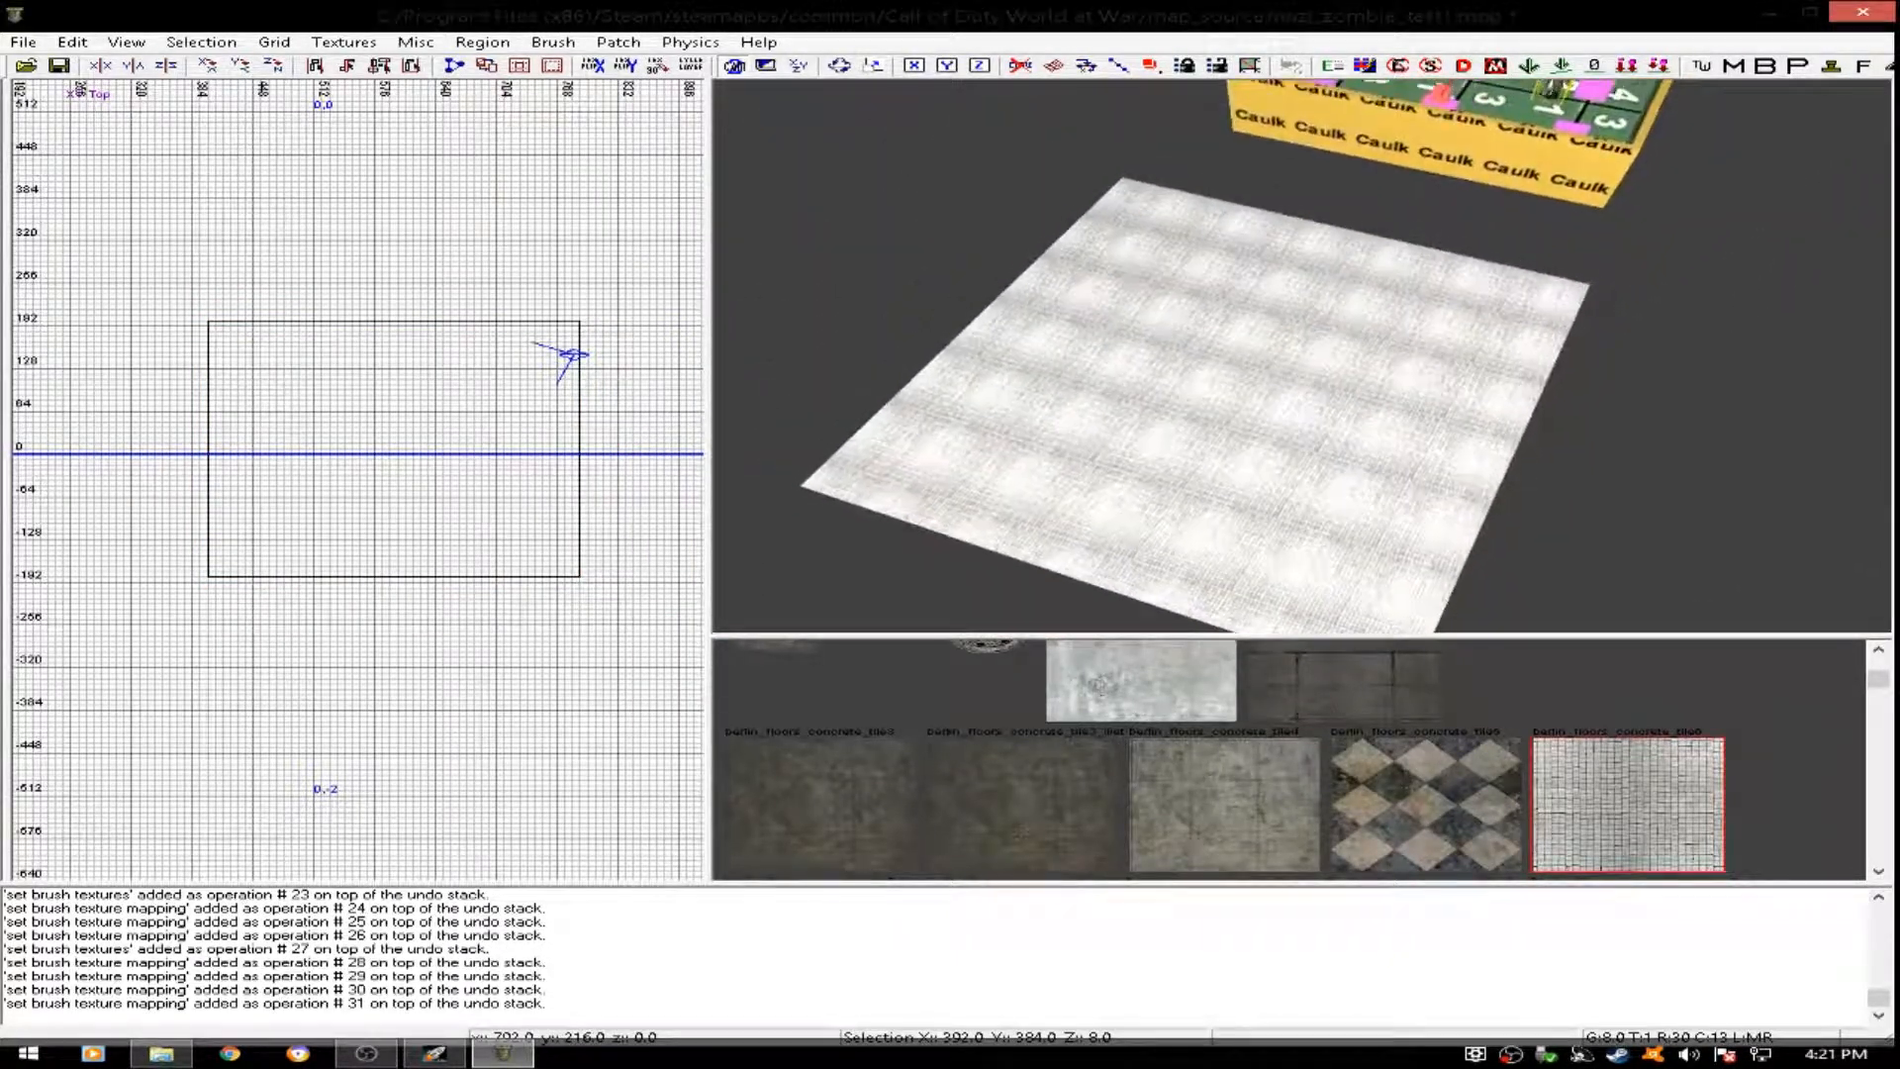
# - Delete the tiled test slab beside the room
pyautogui.keyDown('shift'); pyautogui.click(1268, 445); pyautogui.keyUp('shift')
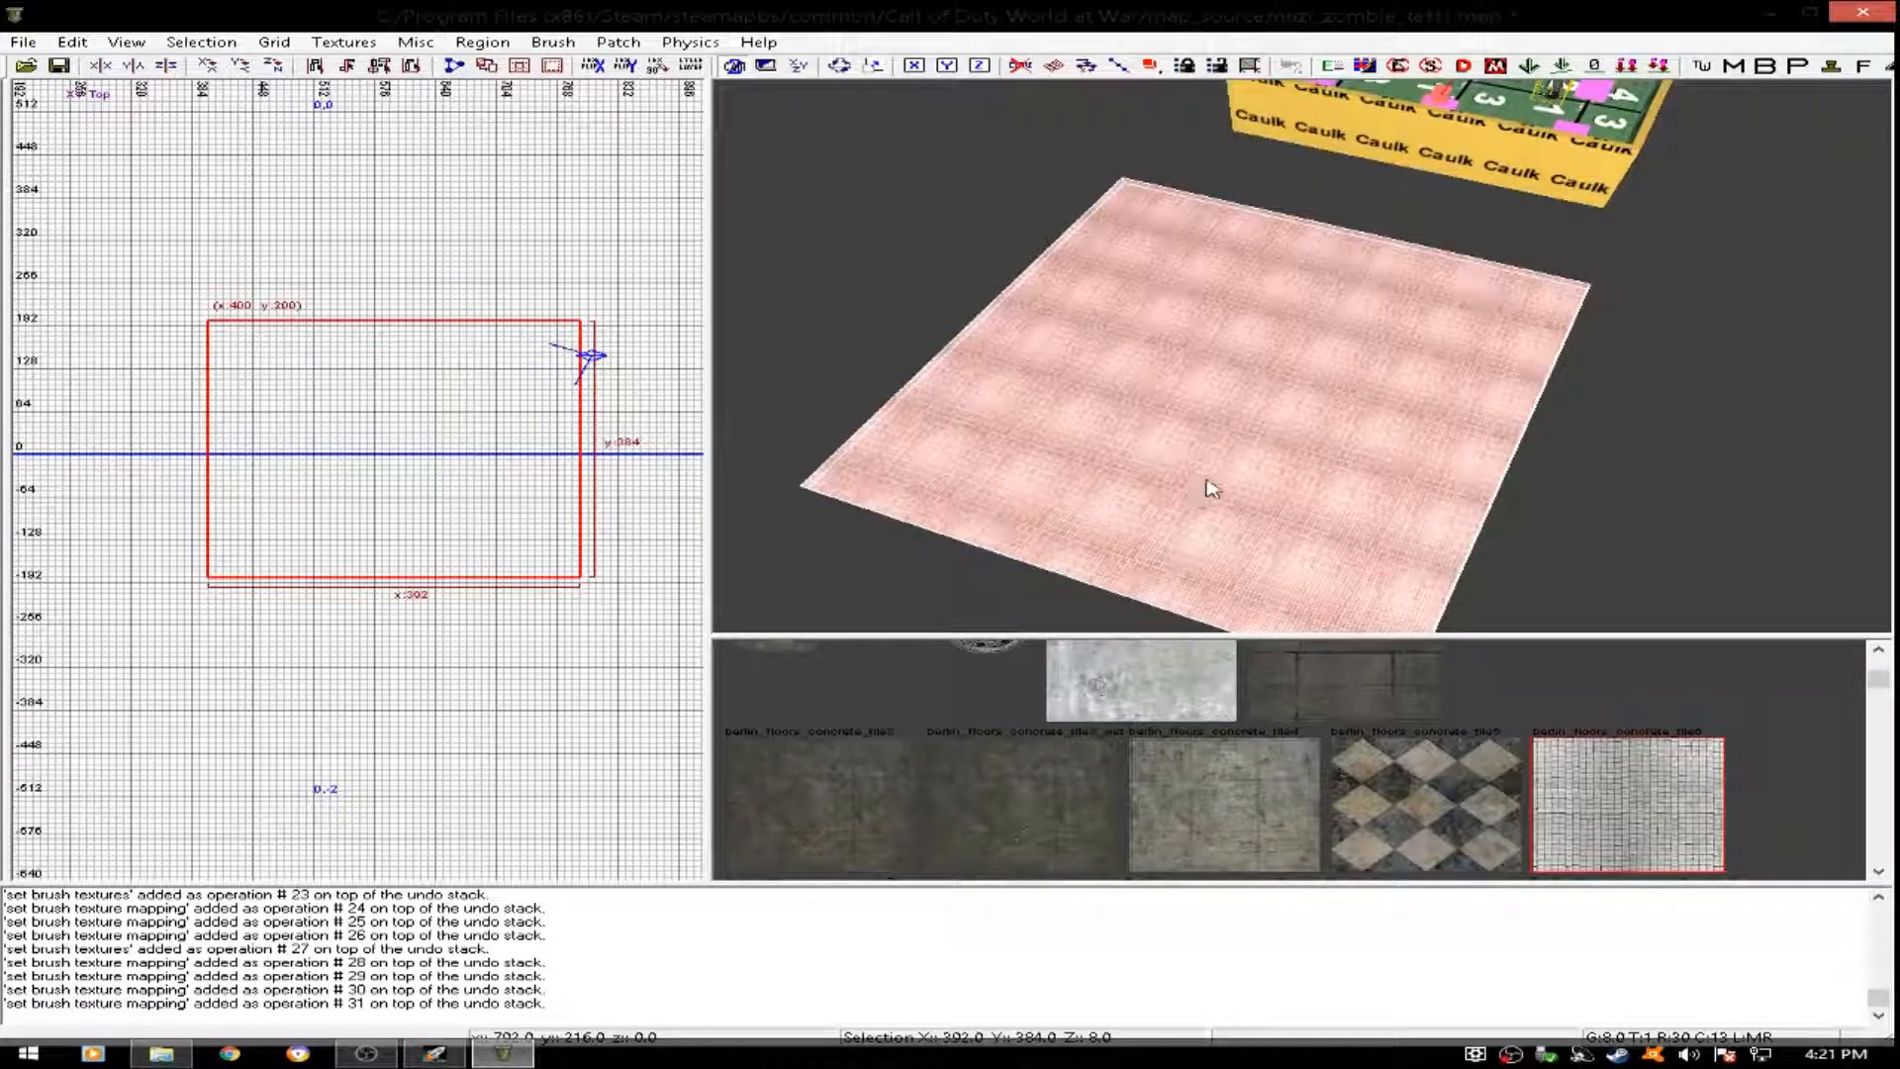
pyautogui.press('BackSpace')
pyautogui.moveTo(1230, 425); pyautogui.dragTo(1230, 424, button='right')
# - Stretch the original room's floor westward until it is about 936 units long
pyautogui.keyDown('shift'); pyautogui.click(1261, 400); pyautogui.keyUp('shift')
pyautogui.scroll(-5, 698, 455)
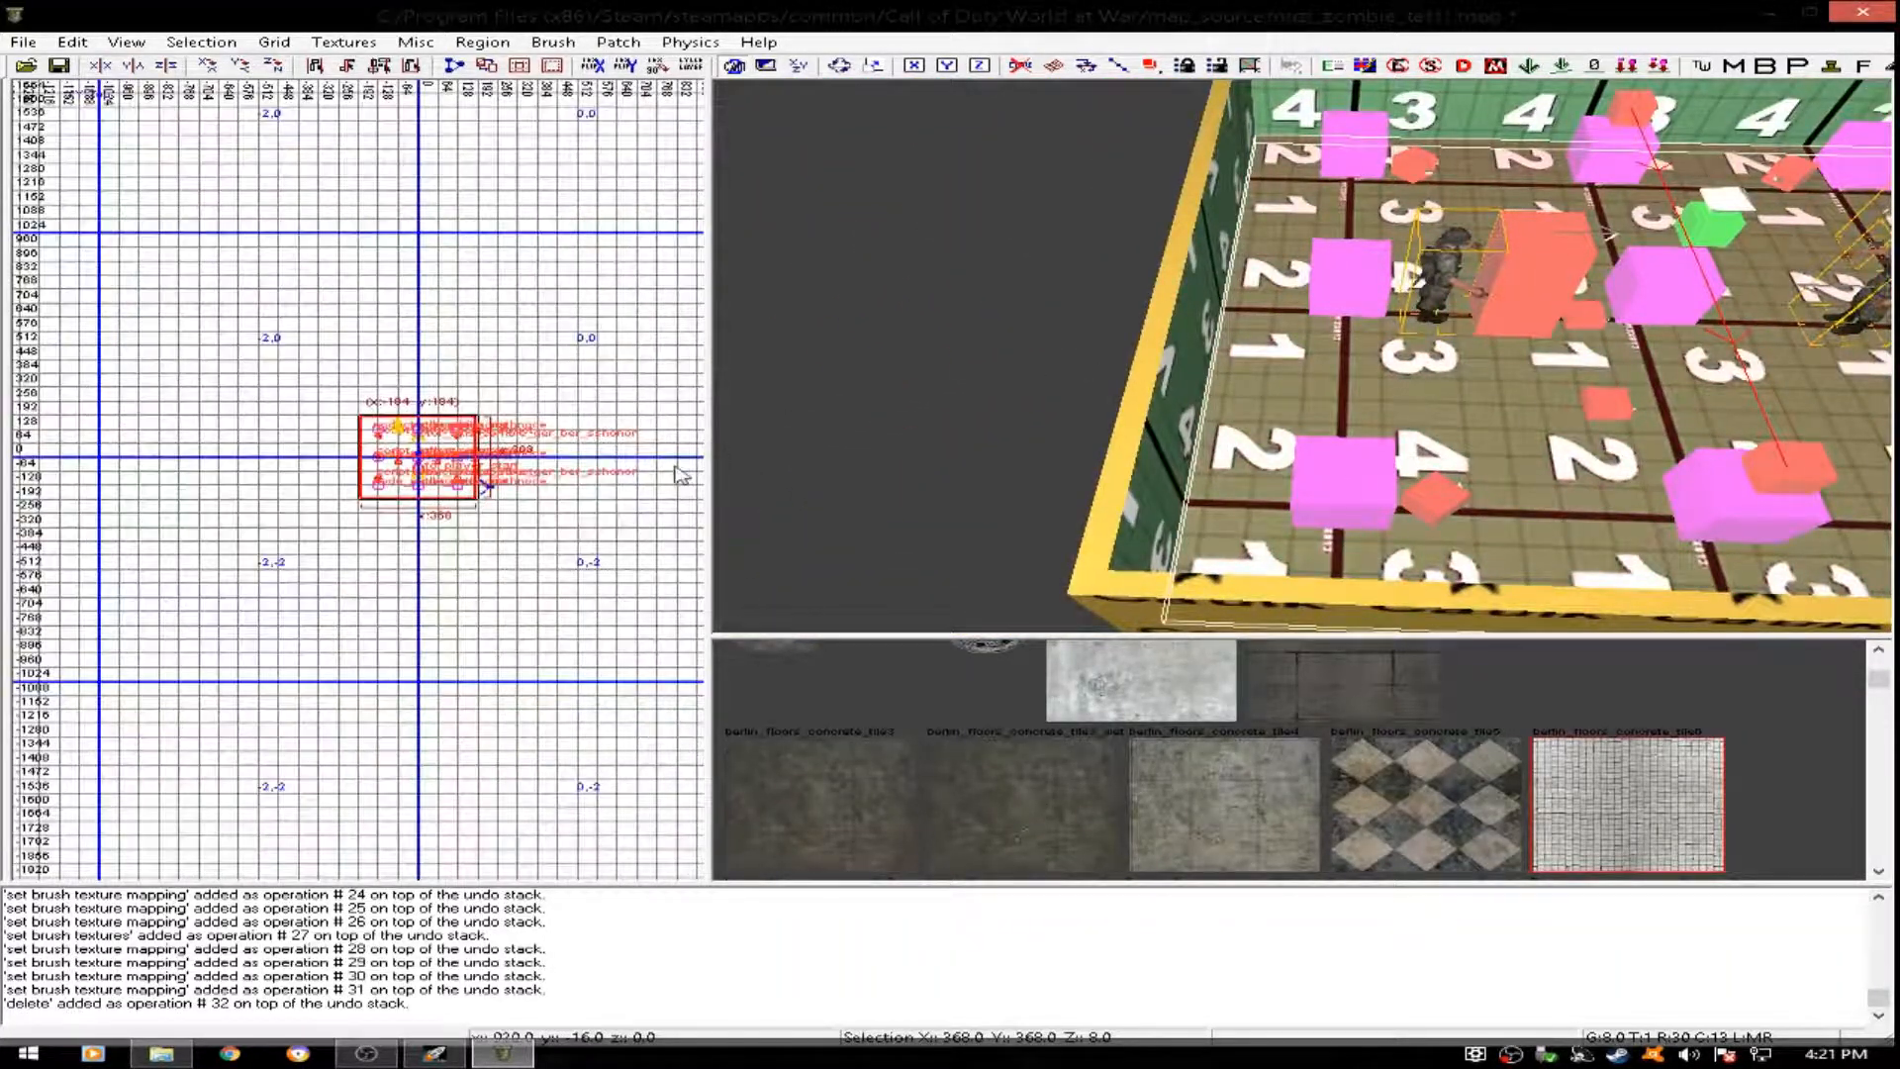
pyautogui.scroll(1, 313, 459)
pyautogui.scroll(1, 313, 463)
pyautogui.moveTo(313, 463); pyautogui.dragTo(99, 465)
pyautogui.moveTo(1106, 348); pyautogui.dragTo(1106, 347, button='right')
pyautogui.press('Escape')
# - Move the room's west wall to the far end of the extended floor, at about x -752, y 192
pyautogui.moveTo(1316, 225); pyautogui.dragTo(1251, 220, button='right')
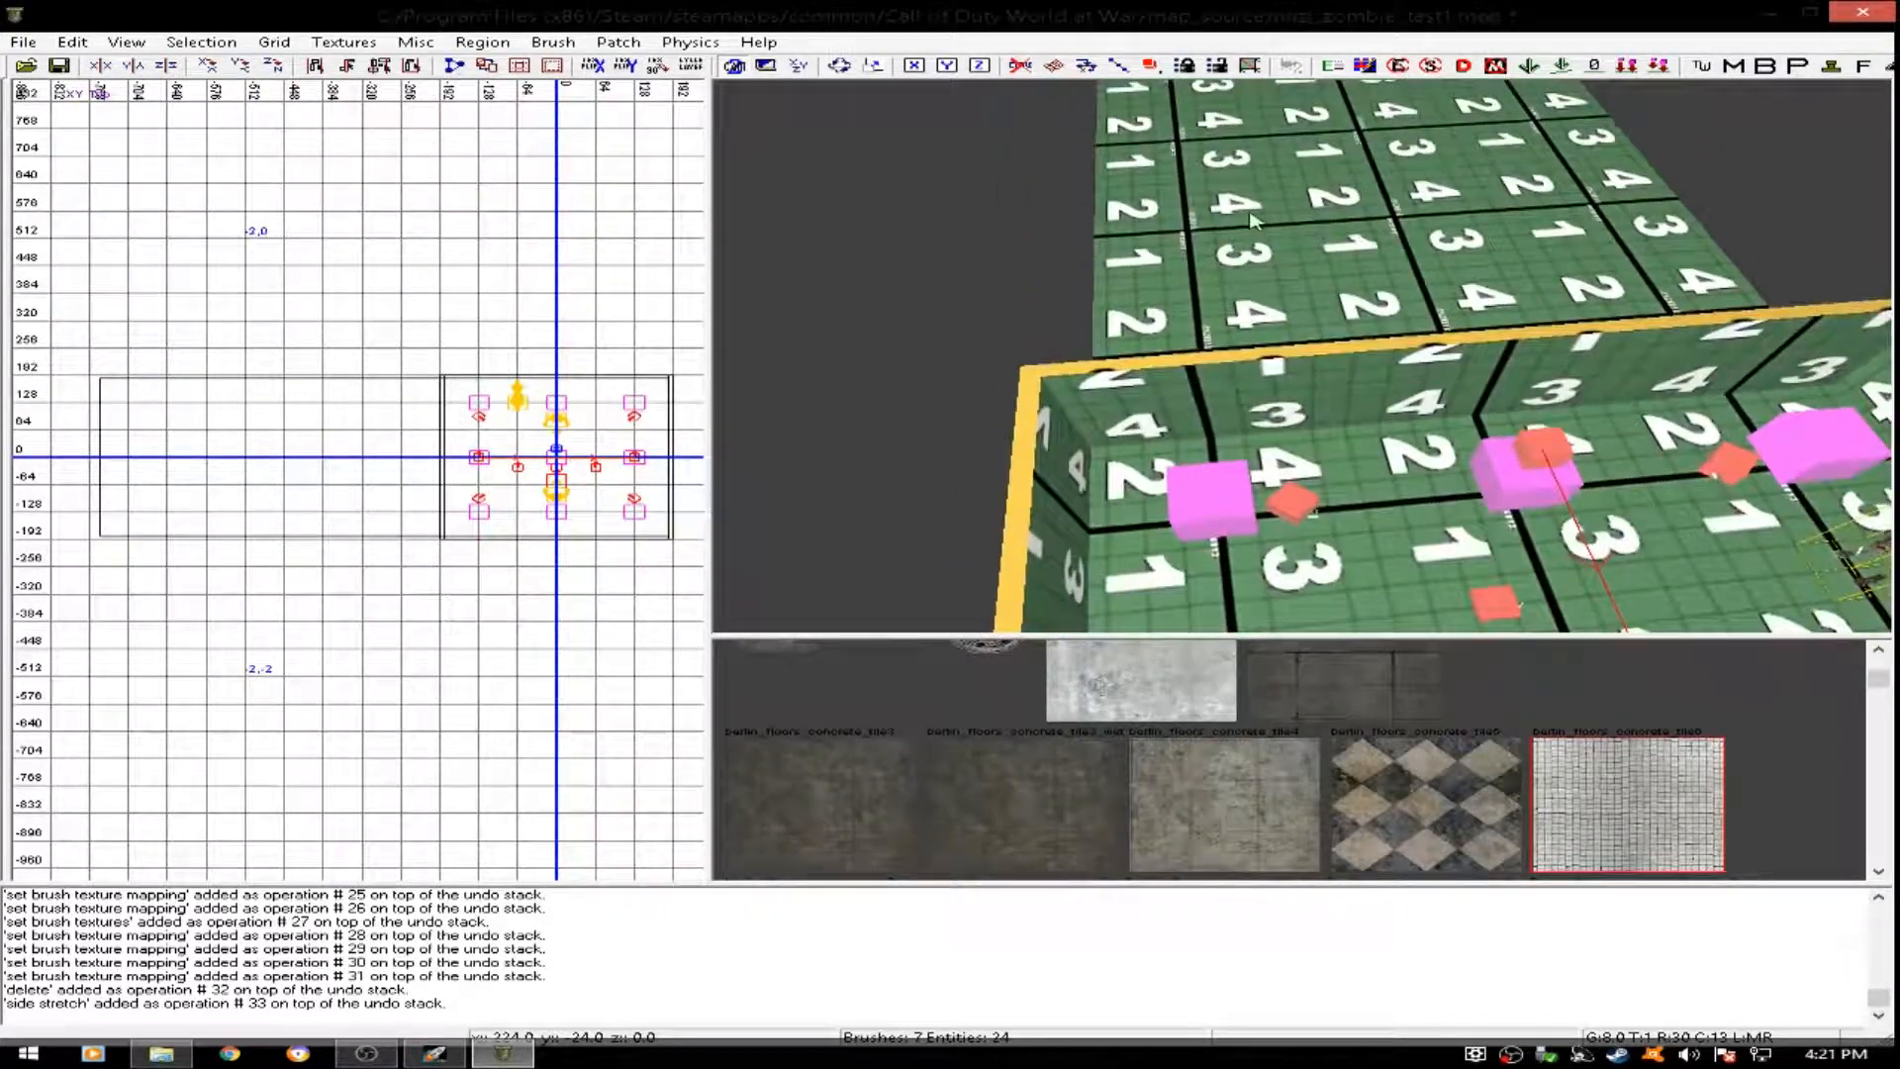
pyautogui.keyDown('shift'); pyautogui.click(1308, 386); pyautogui.keyUp('shift')
pyautogui.scroll(2, 498, 488)
pyautogui.moveTo(536, 525)
pyautogui.mouseDown()
pyautogui.moveTo(60, 520)
pyautogui.moveTo(210, 519)
pyautogui.moveTo(126, 518)
pyautogui.mouseUp()
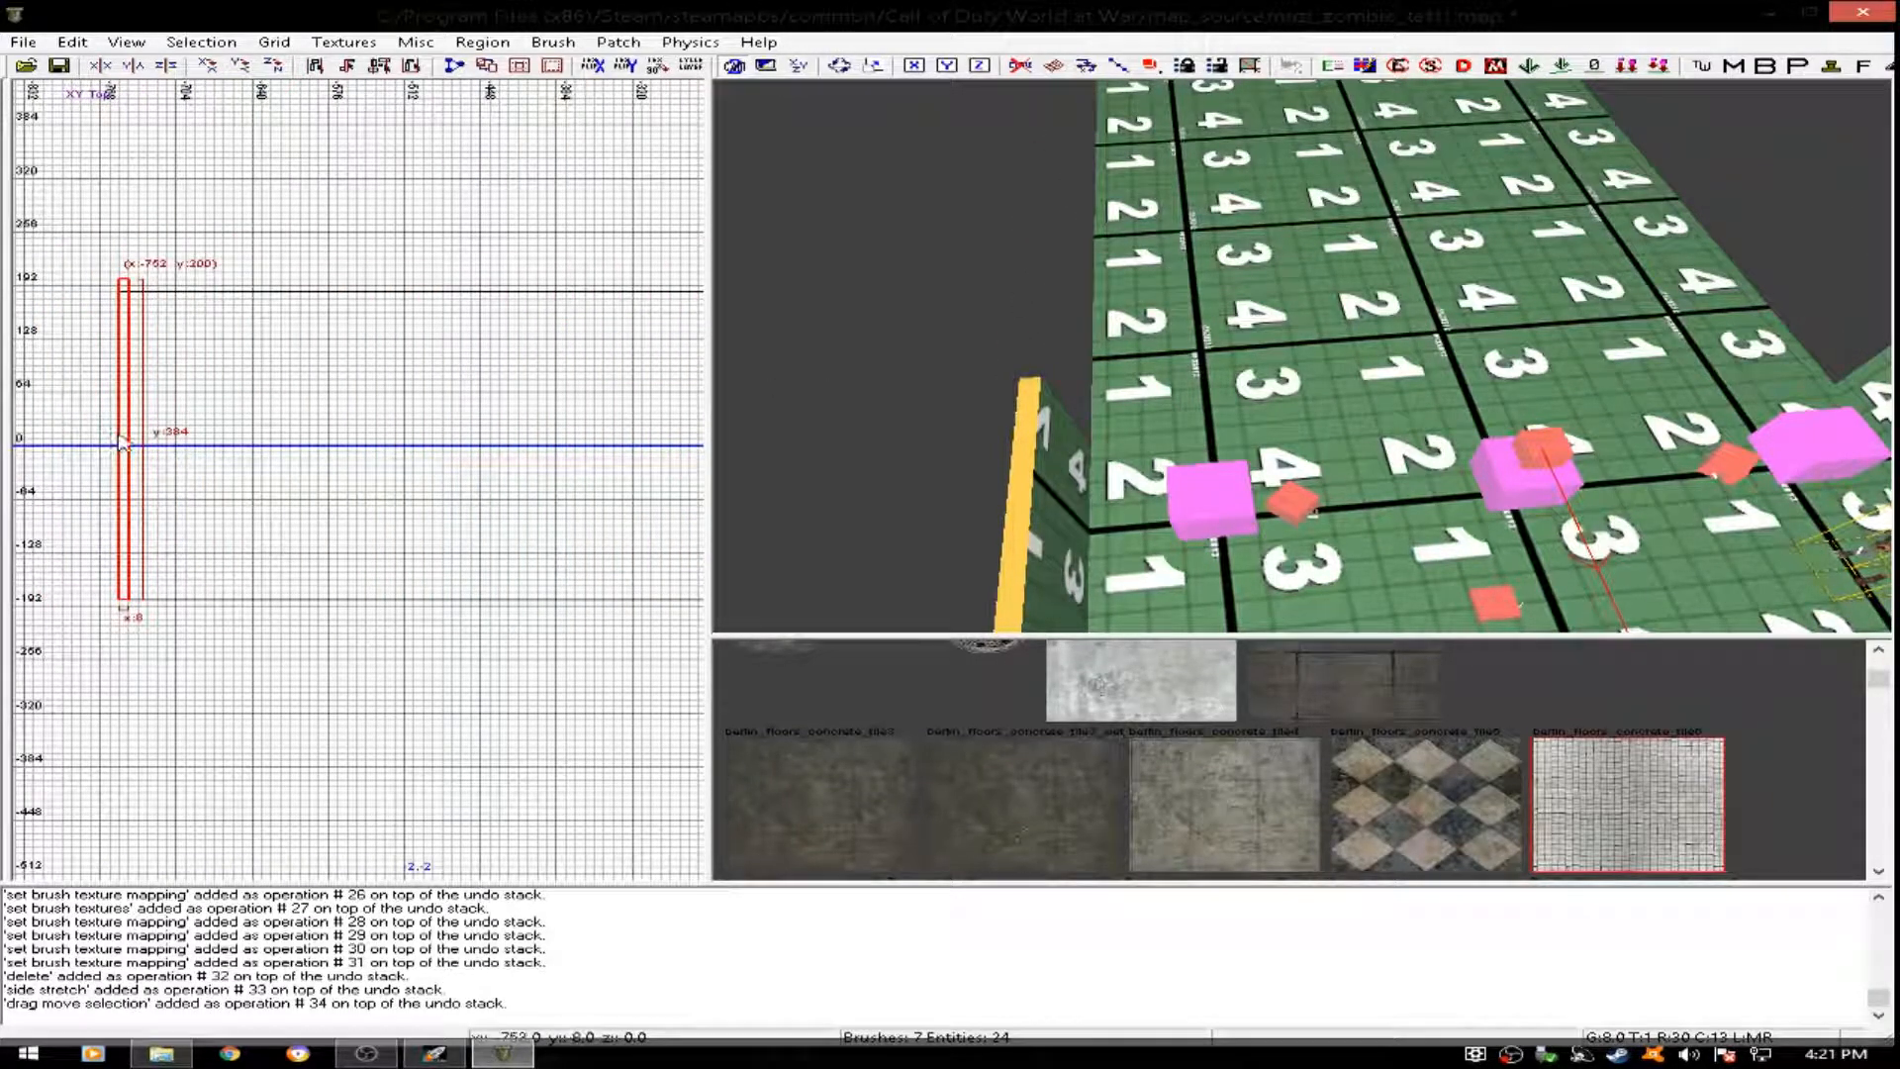
pyautogui.moveTo(120, 439); pyautogui.dragTo(125, 458)
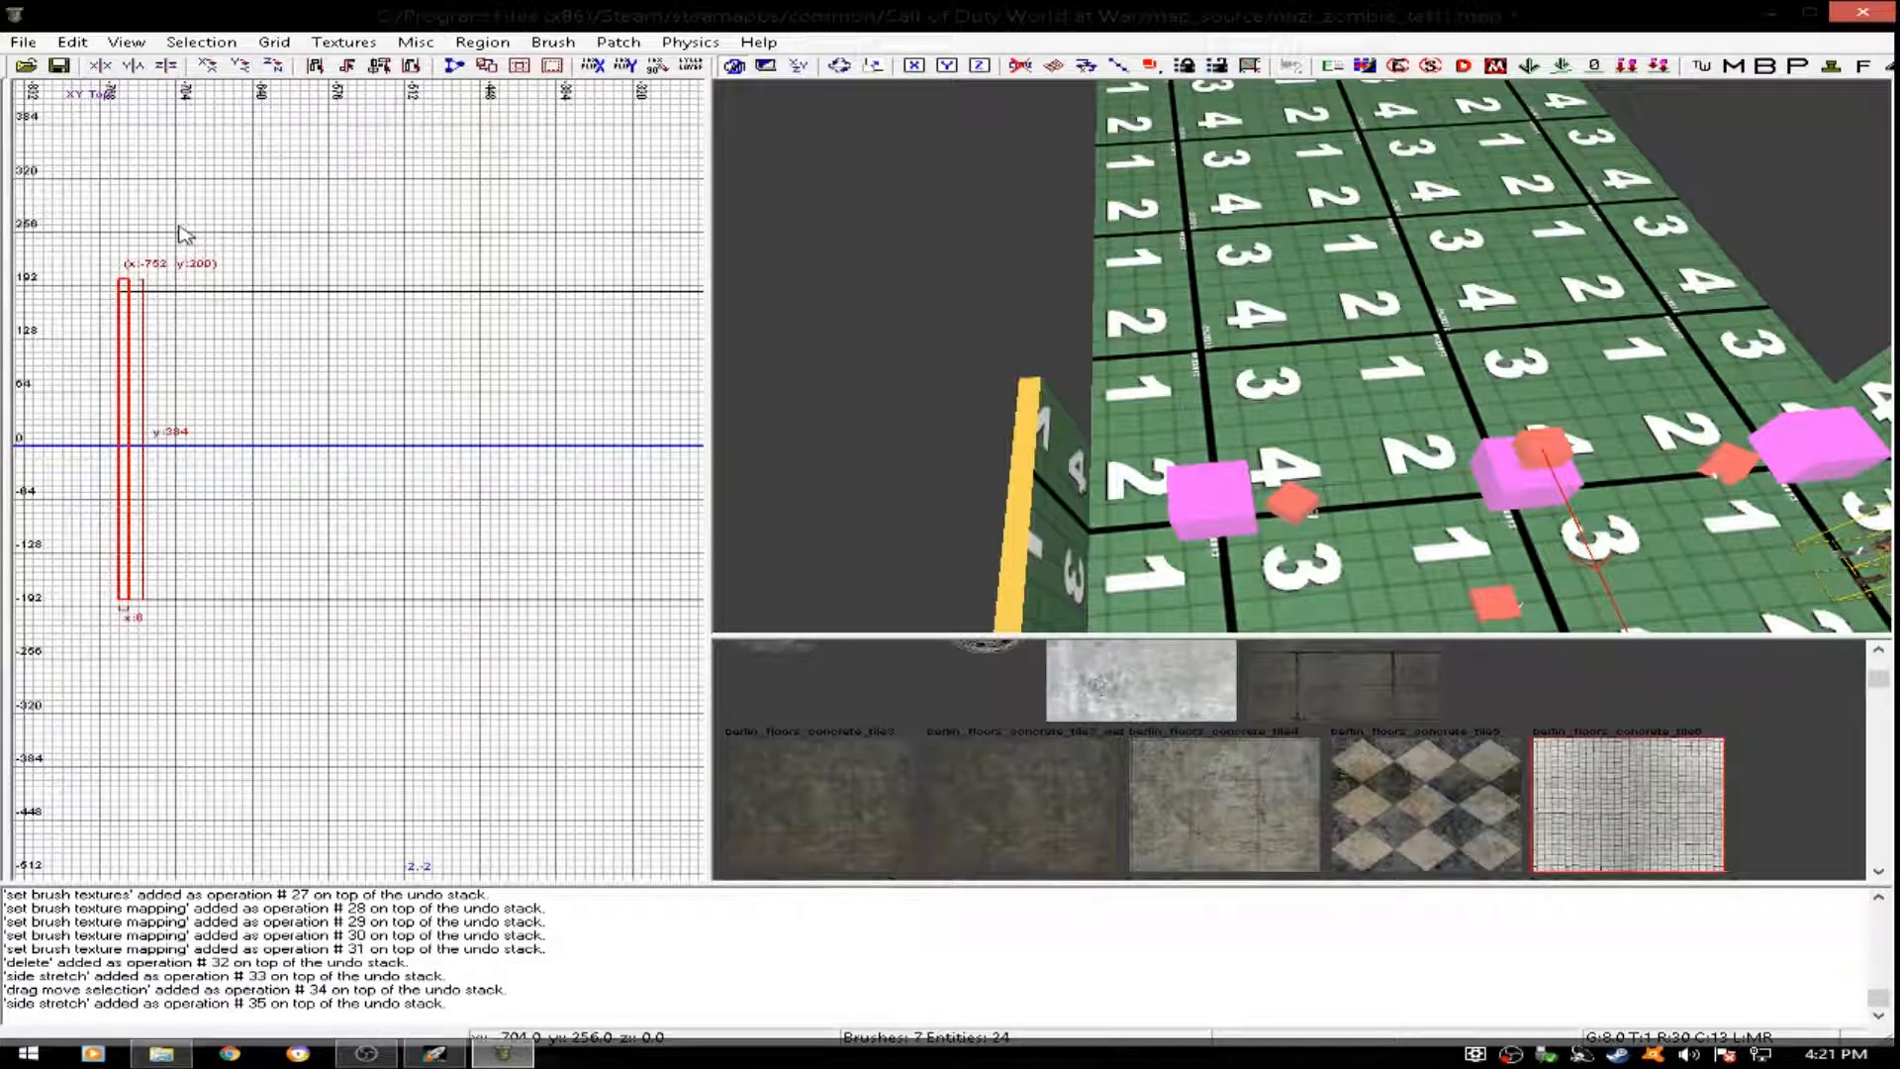
pyautogui.click(128, 410)
pyautogui.press('Escape')
# - Stretch the room's two long side walls westward to meet the relocated end wall
pyautogui.moveTo(1335, 381); pyautogui.dragTo(1249, 322, button='right')
pyautogui.keyDown('shift'); pyautogui.click(1261, 436); pyautogui.keyUp('shift')
pyautogui.moveTo(1262, 436); pyautogui.dragTo(1257, 407, button='right')
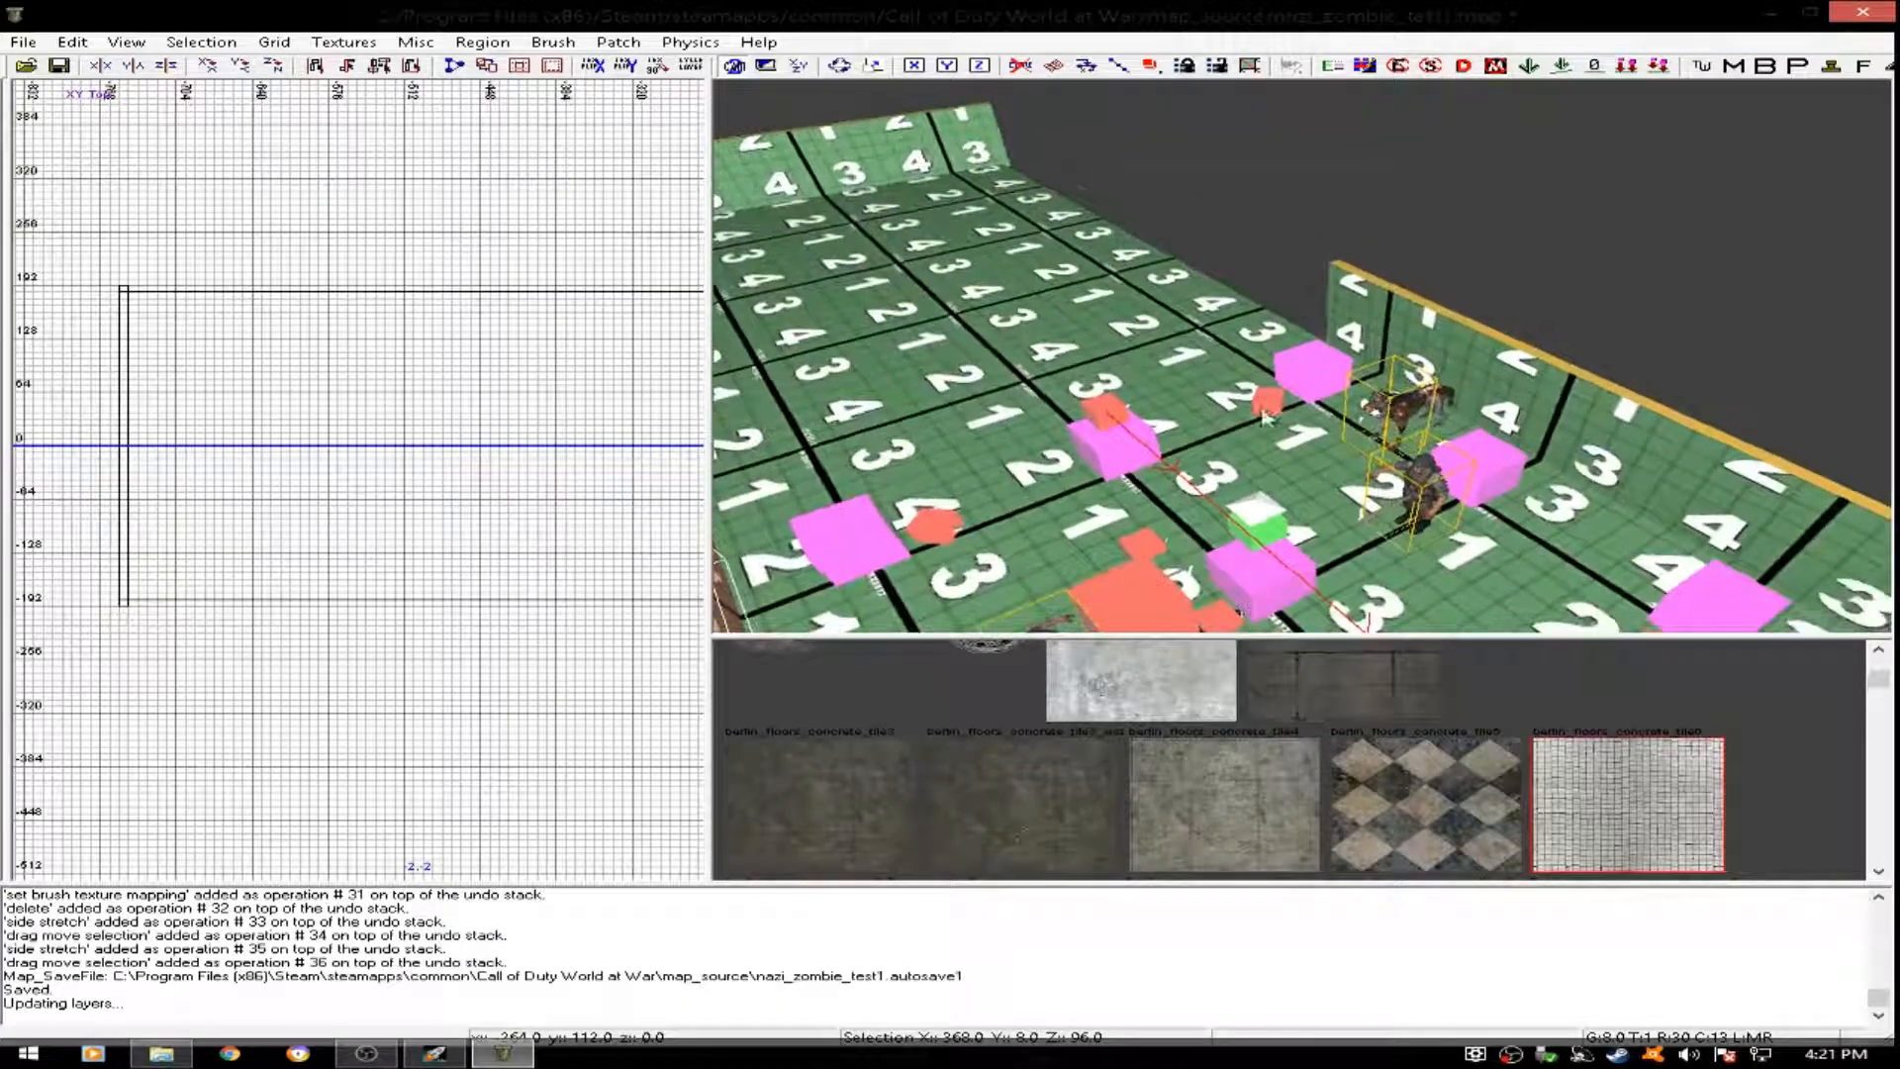
pyautogui.keyDown('shift'); pyautogui.click(1368, 311); pyautogui.keyUp('shift')
pyautogui.scroll(-3, 294, 423)
pyautogui.moveTo(352, 473); pyautogui.dragTo(300, 466, button='right')
pyautogui.scroll(3, 352, 473)
pyautogui.moveTo(524, 510); pyautogui.dragTo(271, 502)
pyautogui.moveTo(1039, 346); pyautogui.dragTo(950, 322, button='right')
pyautogui.press('Escape')
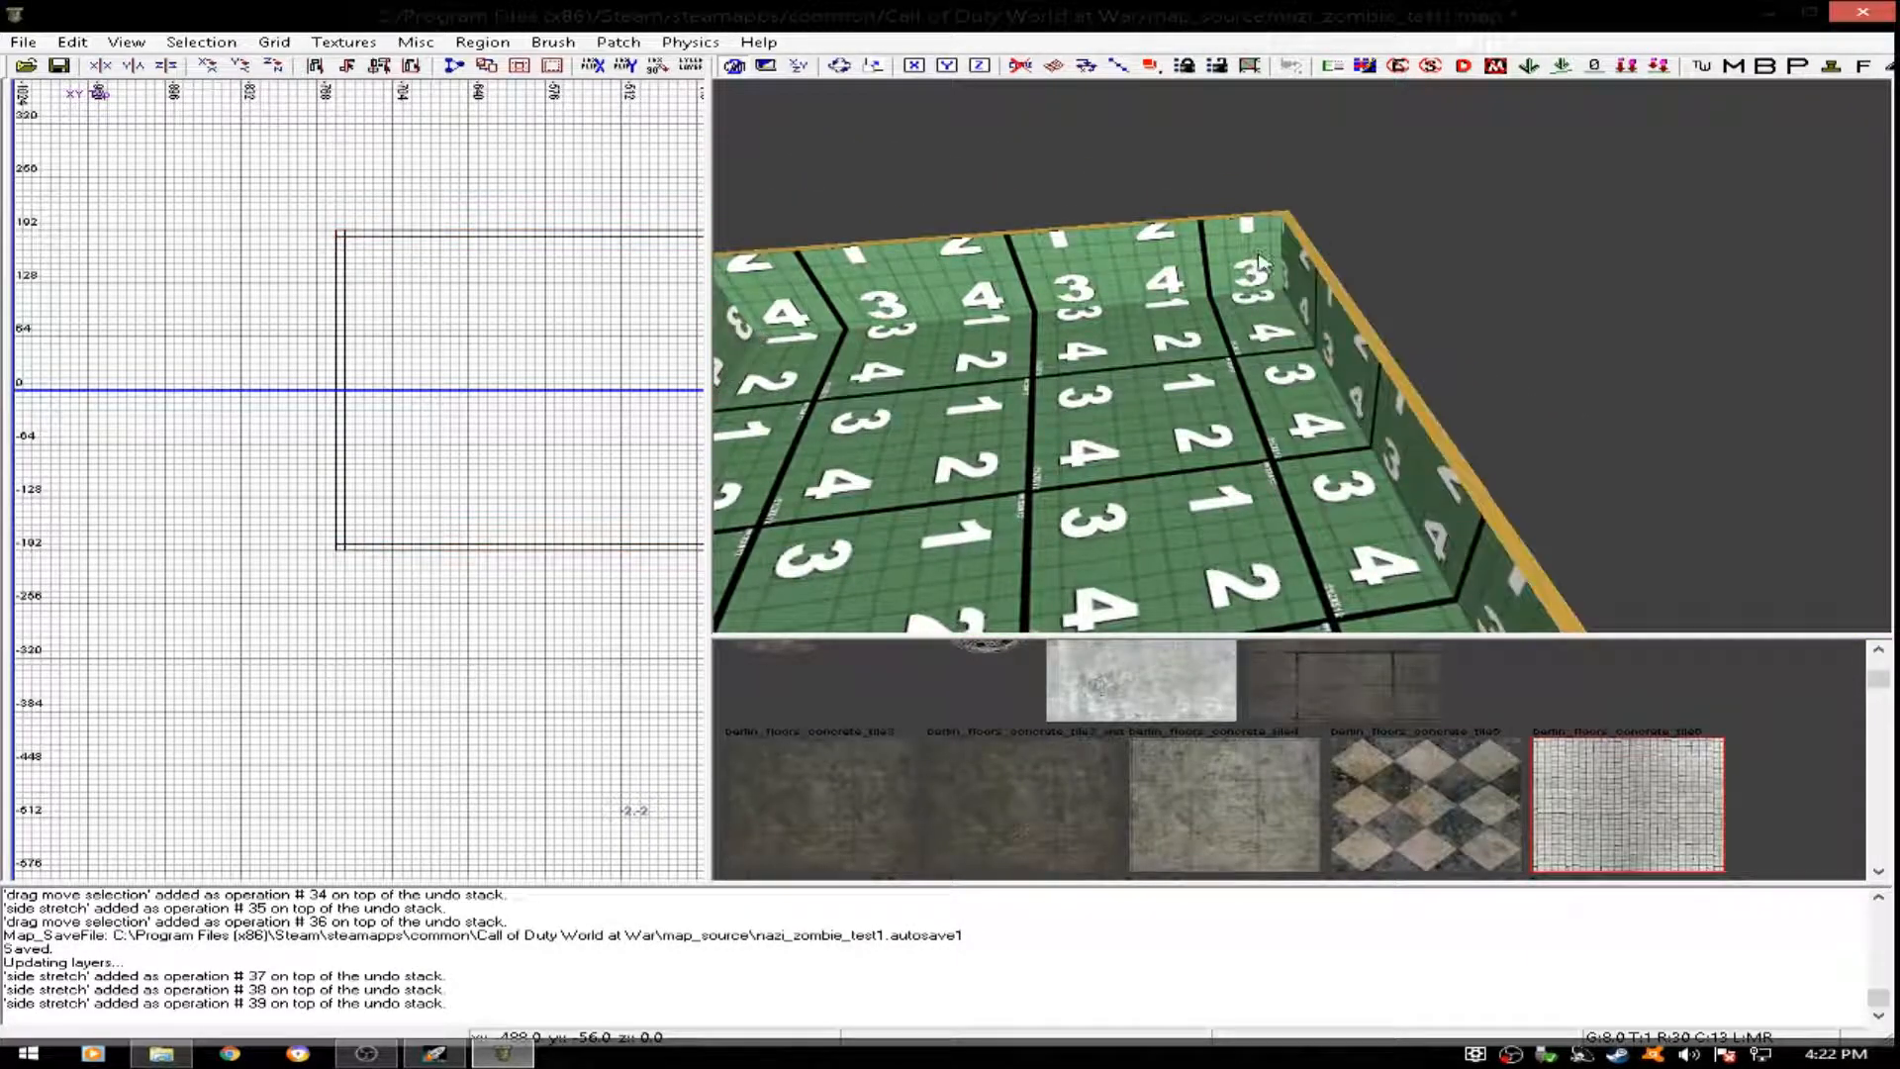
# - Duplicate the extended floor and raise the copy onto the walls as a ceiling at about z 104
pyautogui.hotkey('ctrl', 'v')
pyautogui.scroll(-2, 517, 437)
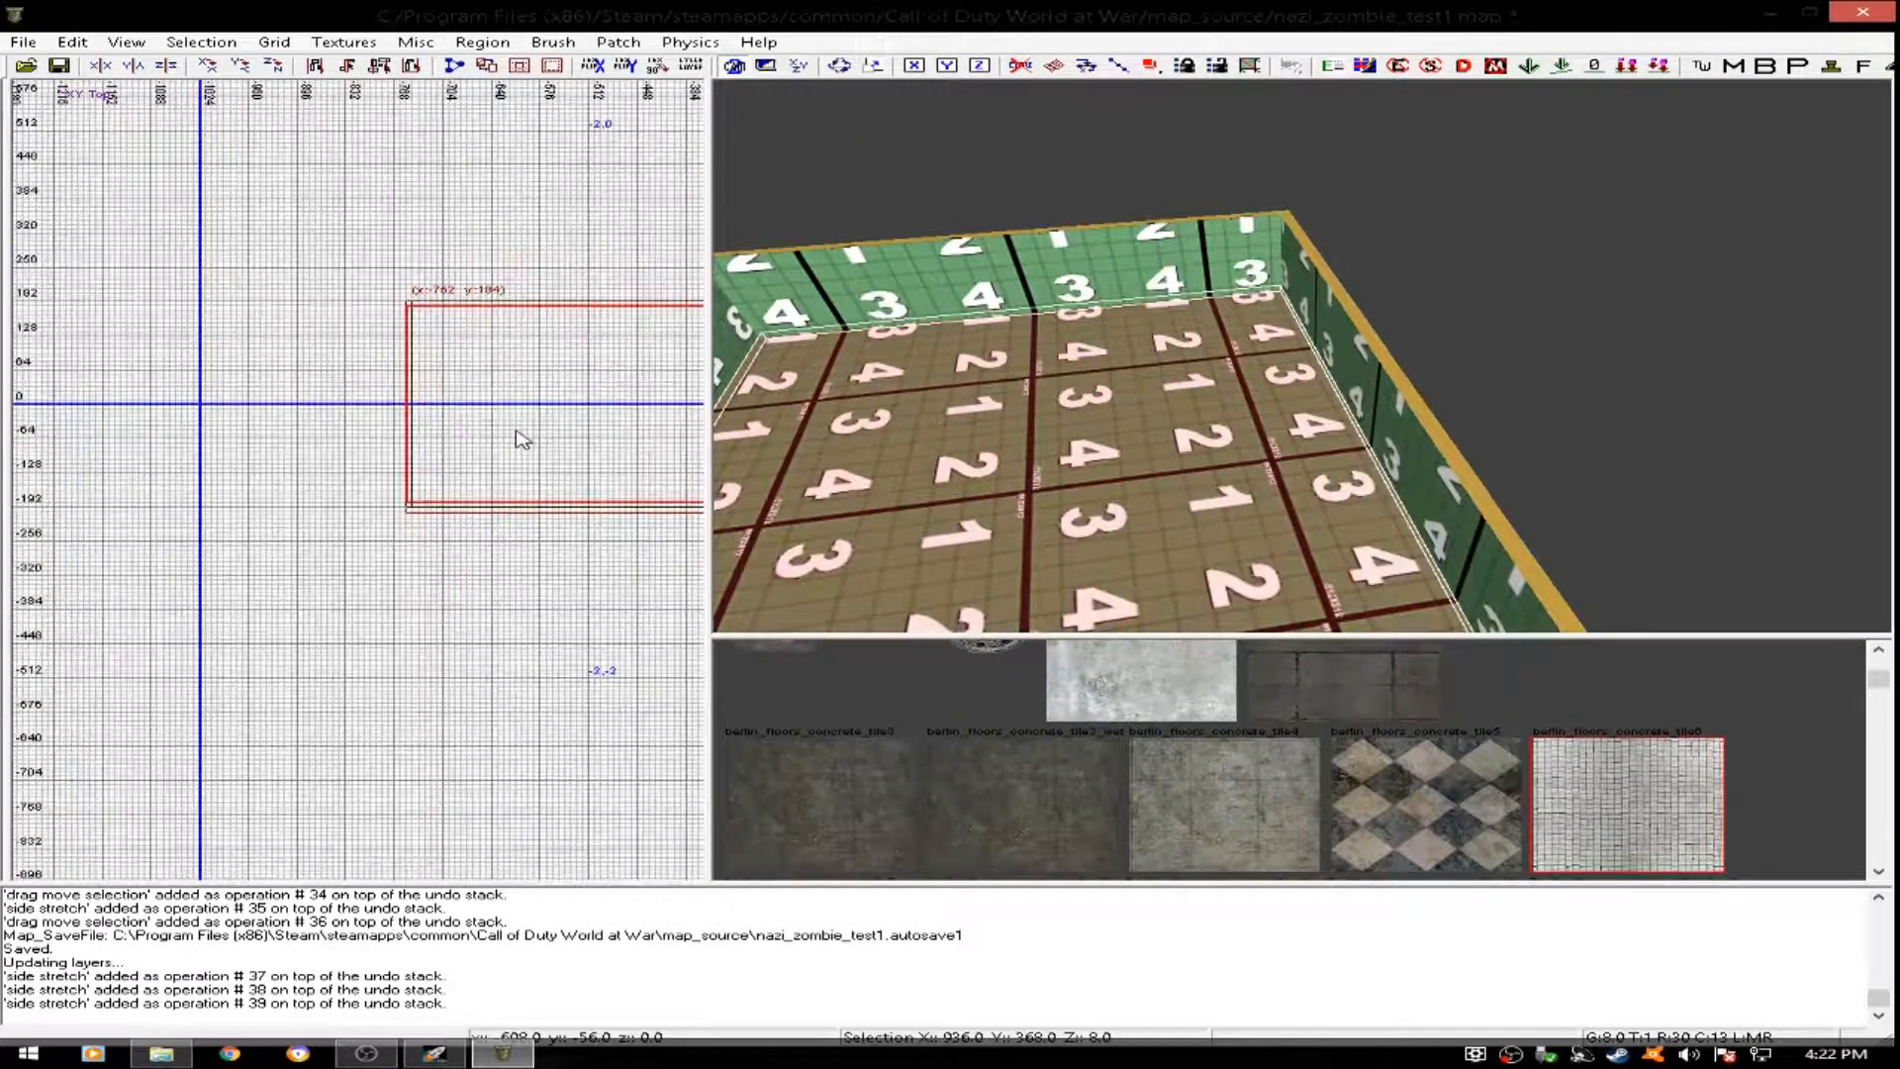
pyautogui.moveTo(495, 446); pyautogui.dragTo(482, 444)
pyautogui.moveTo(930, 416); pyautogui.dragTo(841, 436, button='right')
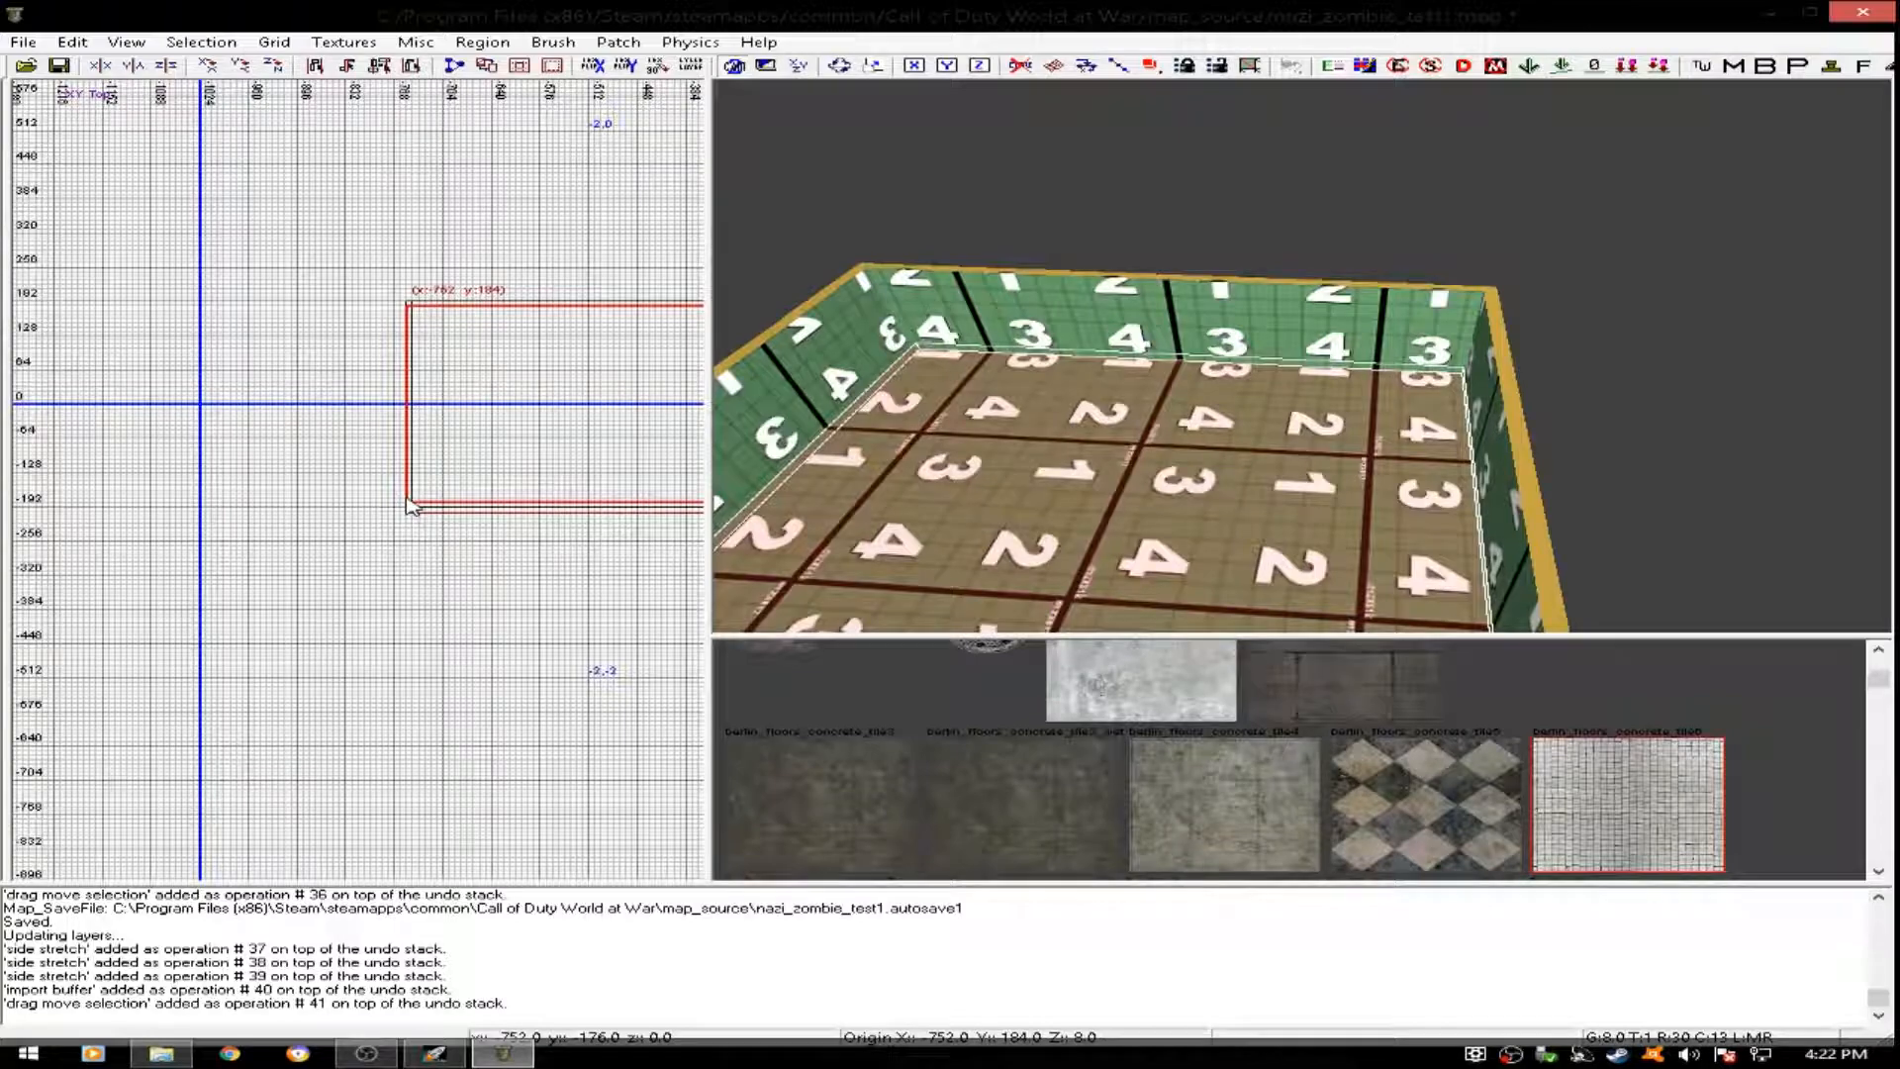
pyautogui.hotkey('ctrl', 'Tab')
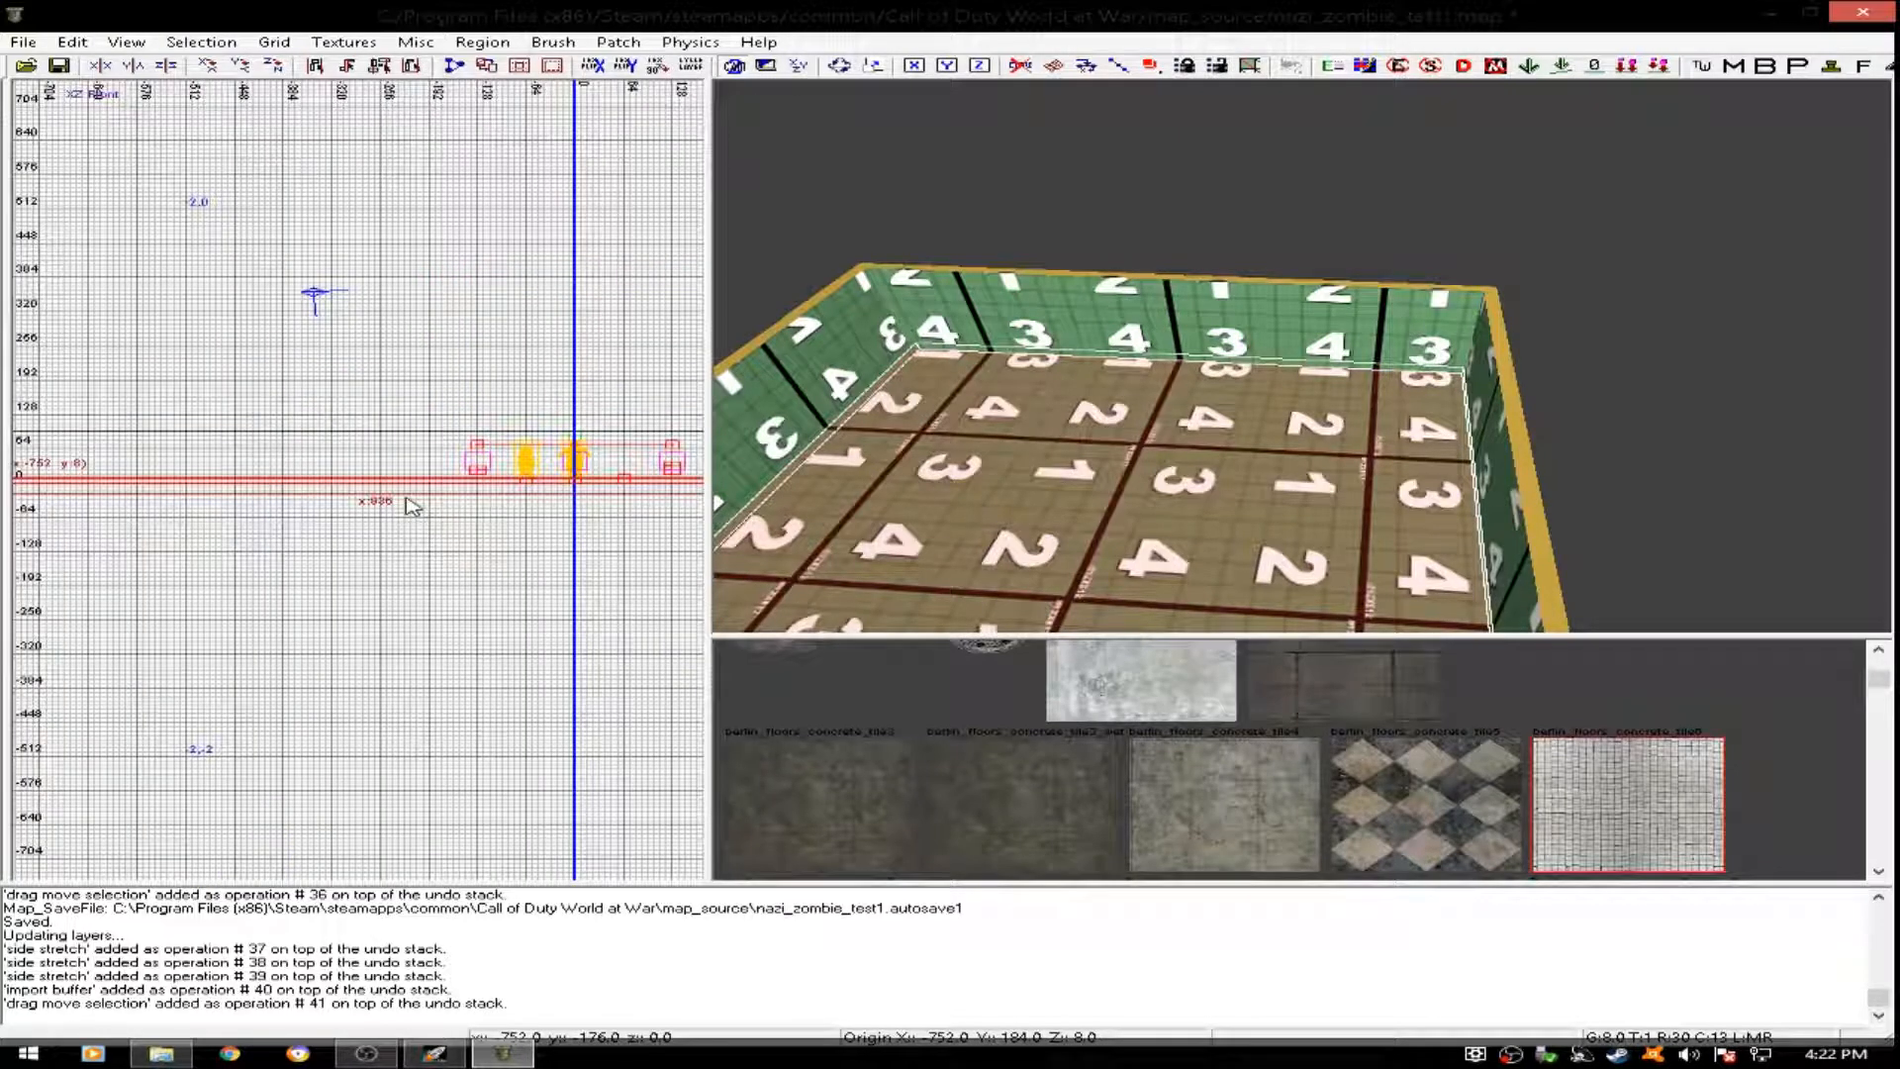
pyautogui.moveTo(379, 490); pyautogui.dragTo(376, 420)
pyautogui.moveTo(1413, 399); pyautogui.dragTo(1326, 396, button='right')
pyautogui.moveTo(1571, 287); pyautogui.dragTo(1571, 327, button='right')
pyautogui.moveTo(1530, 325); pyautogui.dragTo(1531, 344)
pyautogui.moveTo(1530, 344); pyautogui.dragTo(1381, 309, button='right')
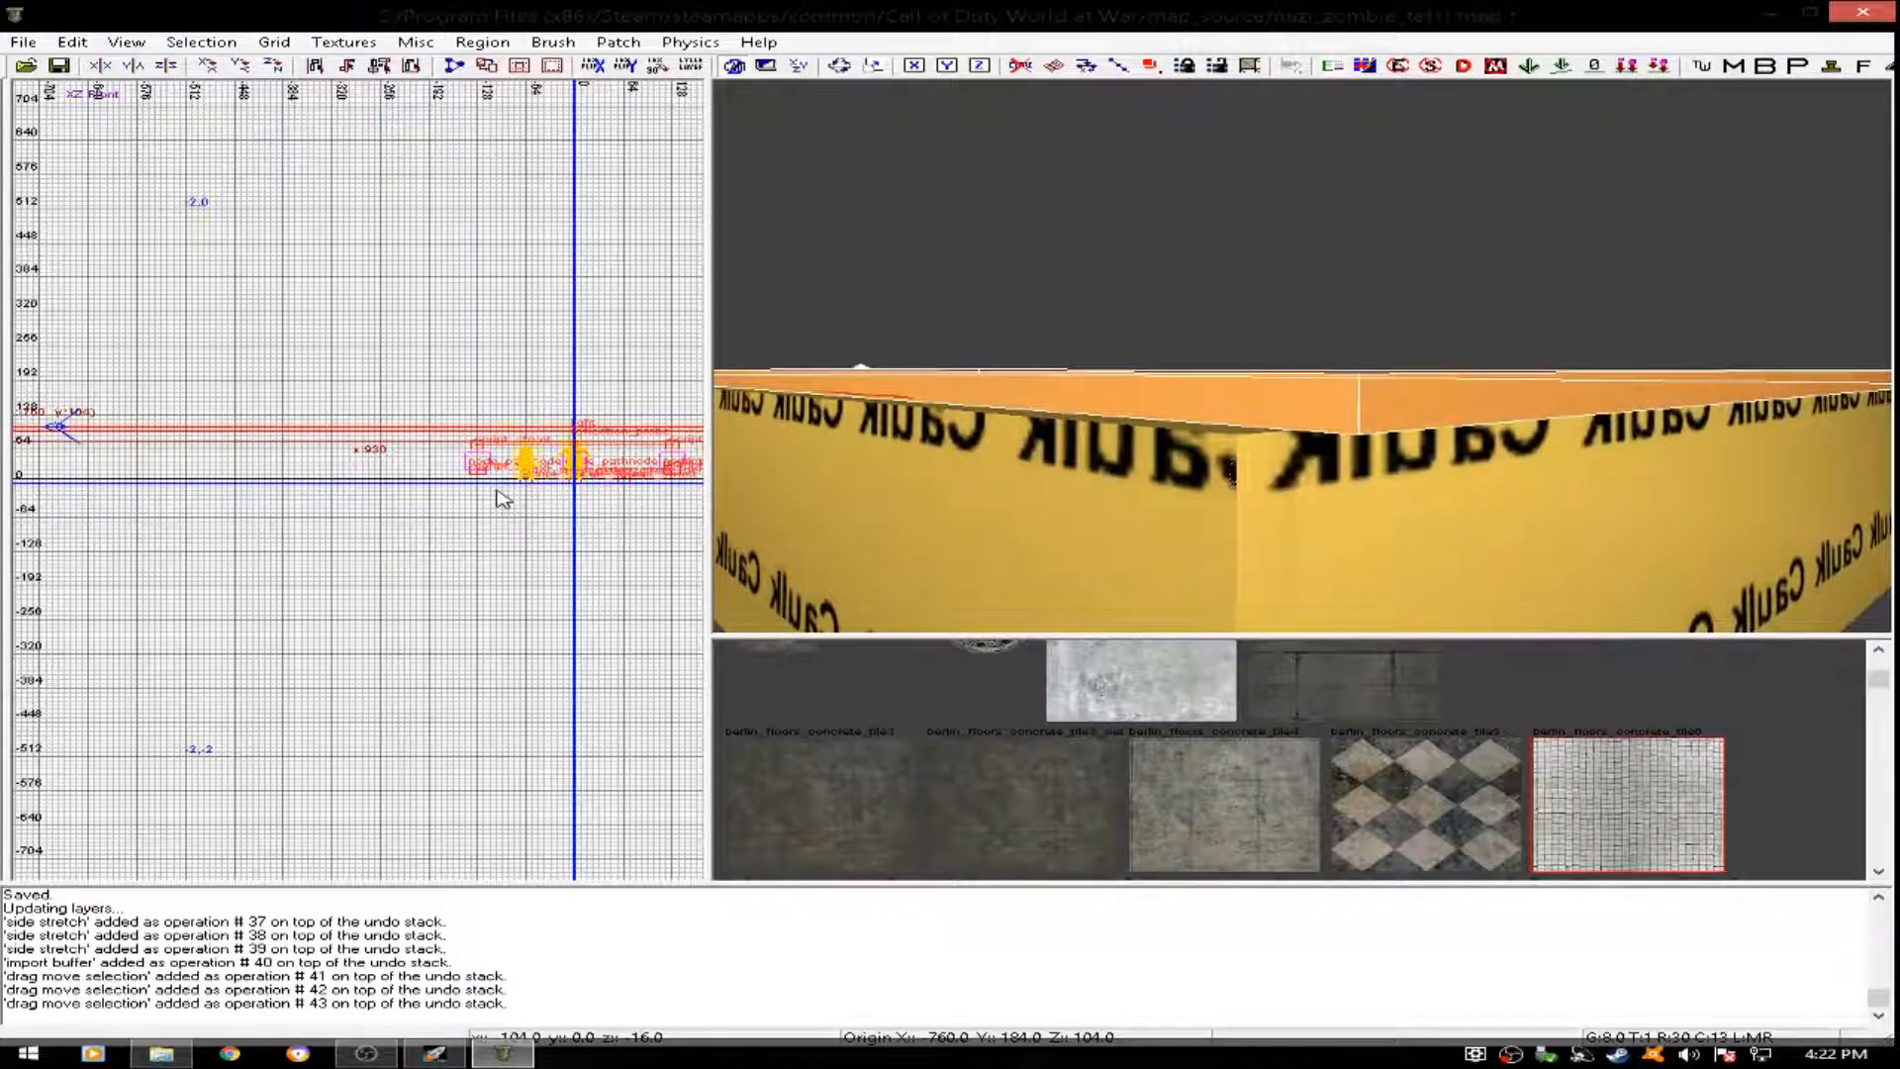
# - Align the ceiling's corner at x -752, y 192 in the top view and stretch it to 944 by 384 units
pyautogui.hotkey('ctrl', 'Tab')
pyautogui.hotkey('ctrl', 'Tab')
pyautogui.scroll(4, 465, 510)
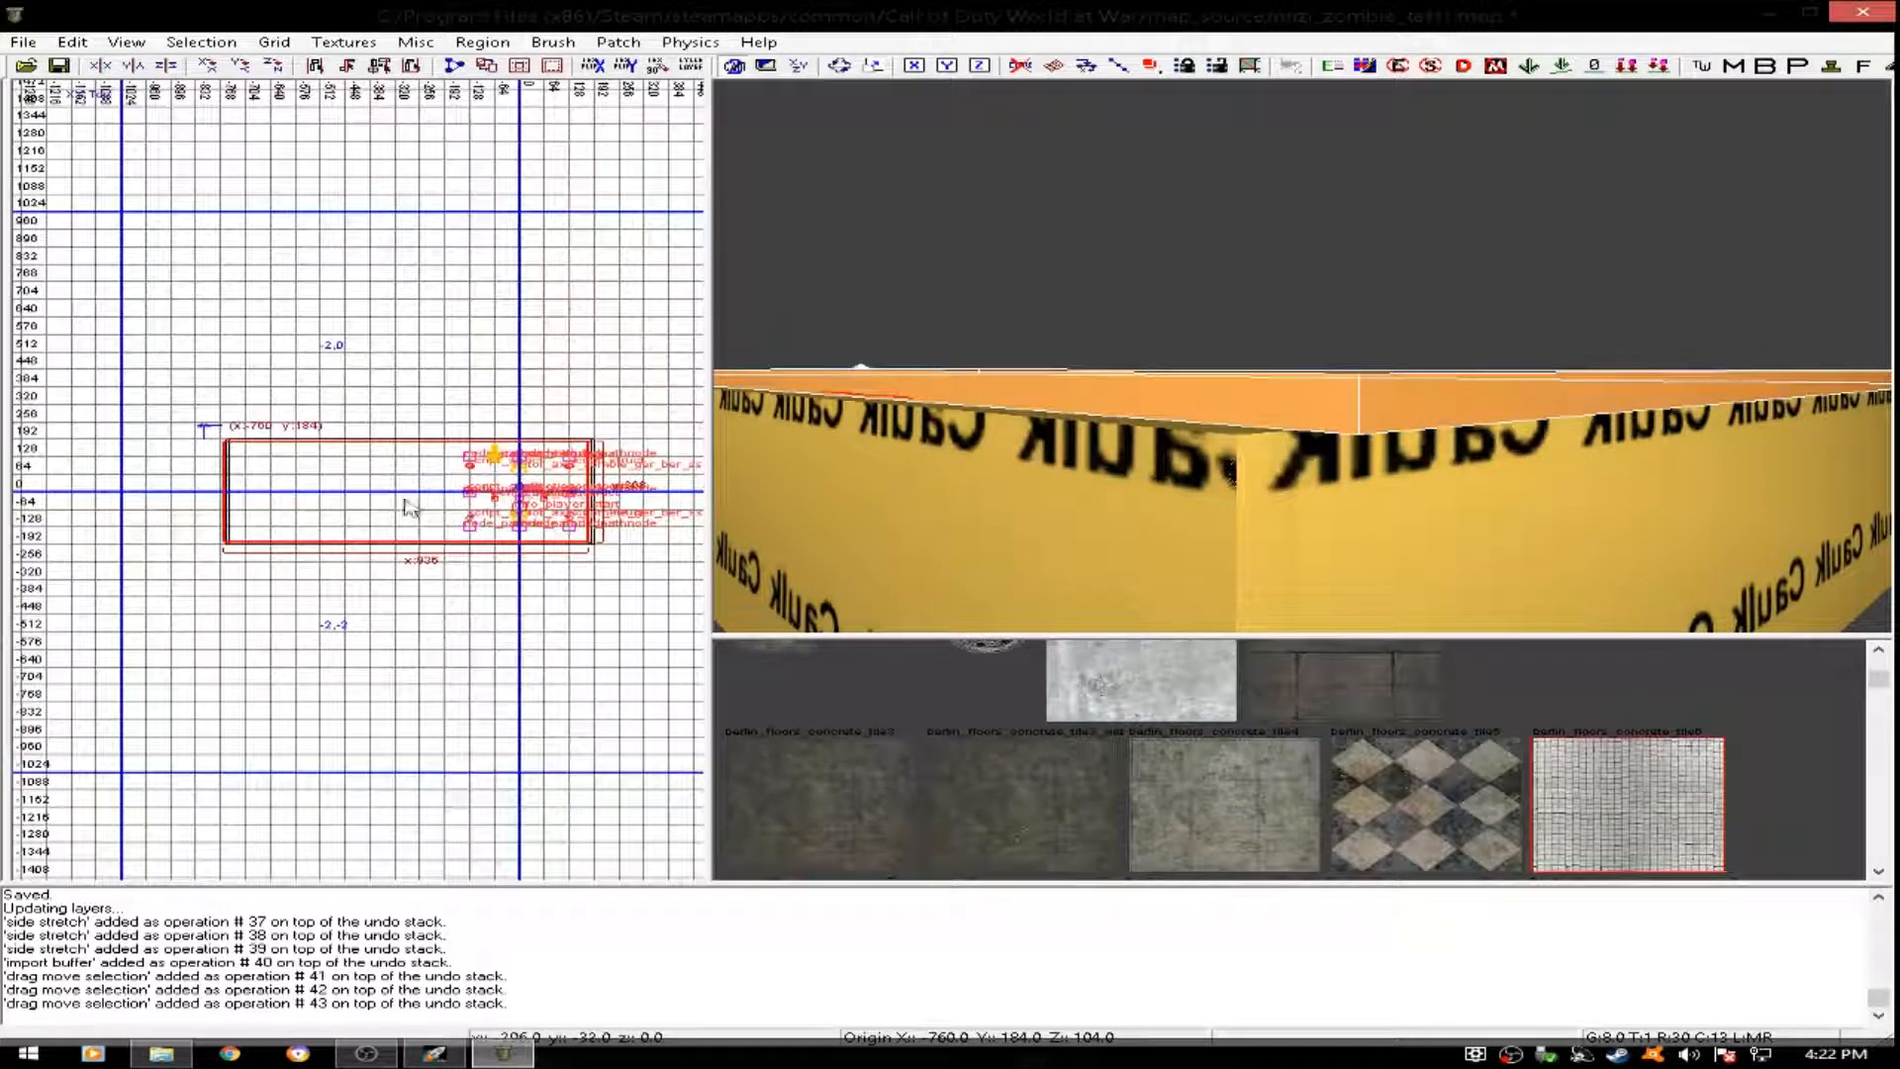
pyautogui.scroll(1, 465, 509)
pyautogui.moveTo(427, 491); pyautogui.dragTo(490, 469)
pyautogui.scroll(-2, 495, 501)
pyautogui.scroll(3, 495, 703)
pyautogui.moveTo(484, 726); pyautogui.dragTo(472, 572, button='right')
pyautogui.scroll(4, 485, 693)
pyautogui.moveTo(337, 408)
pyautogui.mouseDown()
pyautogui.moveTo(339, 454)
pyautogui.moveTo(369, 454)
pyautogui.mouseUp()
pyautogui.scroll(-5, 369, 455)
pyautogui.scroll(6, 328, 554)
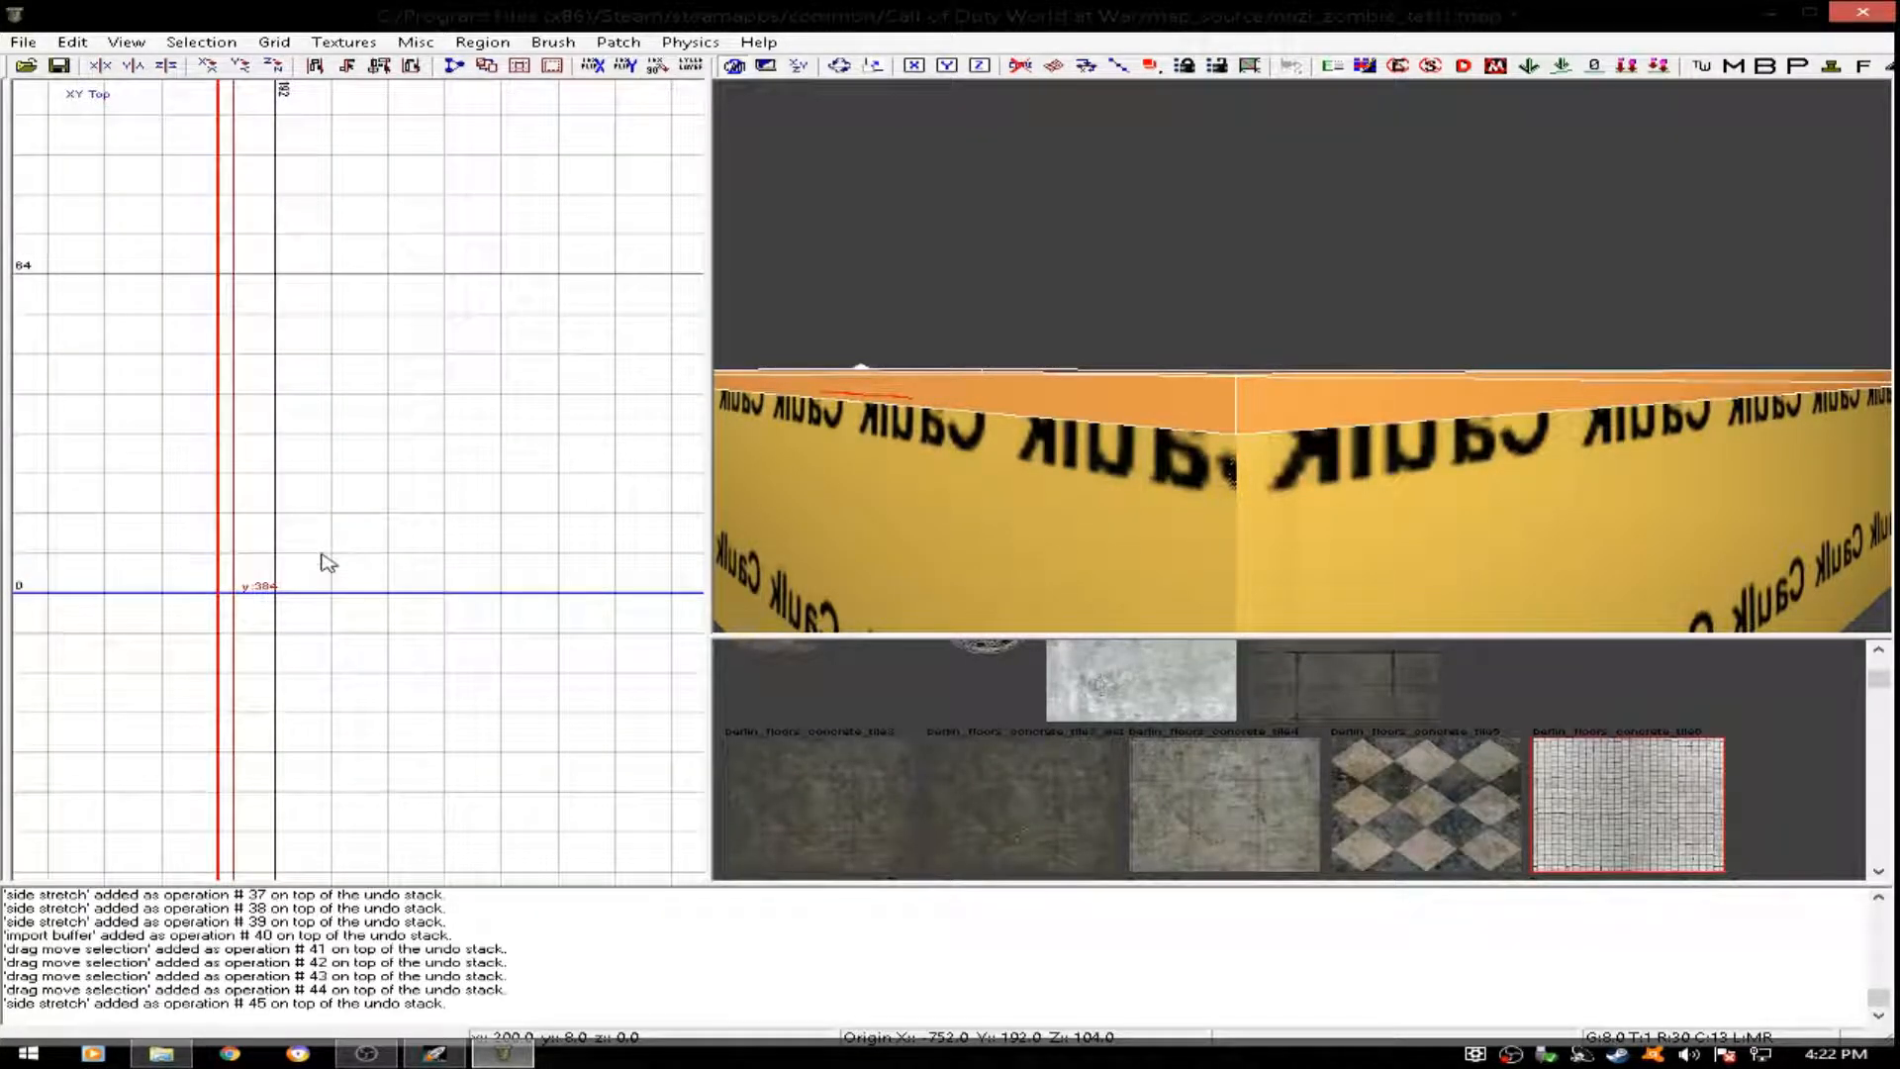
pyautogui.moveTo(366, 573); pyautogui.dragTo(379, 573)
# - Select the room's four walls and stretch them upward to about z 264 in the front view
pyautogui.moveTo(1273, 606)
pyautogui.mouseDown(button='right')
pyautogui.moveTo(1376, 487)
pyautogui.moveTo(1371, 514)
pyautogui.moveTo(1290, 497)
pyautogui.moveTo(1306, 416)
pyautogui.moveTo(1394, 414)
pyautogui.mouseUp(button='right')
pyautogui.press('Escape')
pyautogui.keyDown('shift'); pyautogui.click(1395, 415); pyautogui.keyUp('shift')
pyautogui.keyDown('shift'); pyautogui.click(1175, 384); pyautogui.keyUp('shift')
pyautogui.moveTo(1175, 383)
pyautogui.mouseDown(button='right')
pyautogui.moveTo(1228, 388)
pyautogui.moveTo(1153, 392)
pyautogui.mouseUp(button='right')
pyautogui.keyDown('shift'); pyautogui.click(1228, 389); pyautogui.keyUp('shift')
pyautogui.keyDown('shift'); pyautogui.click(1151, 391); pyautogui.keyUp('shift')
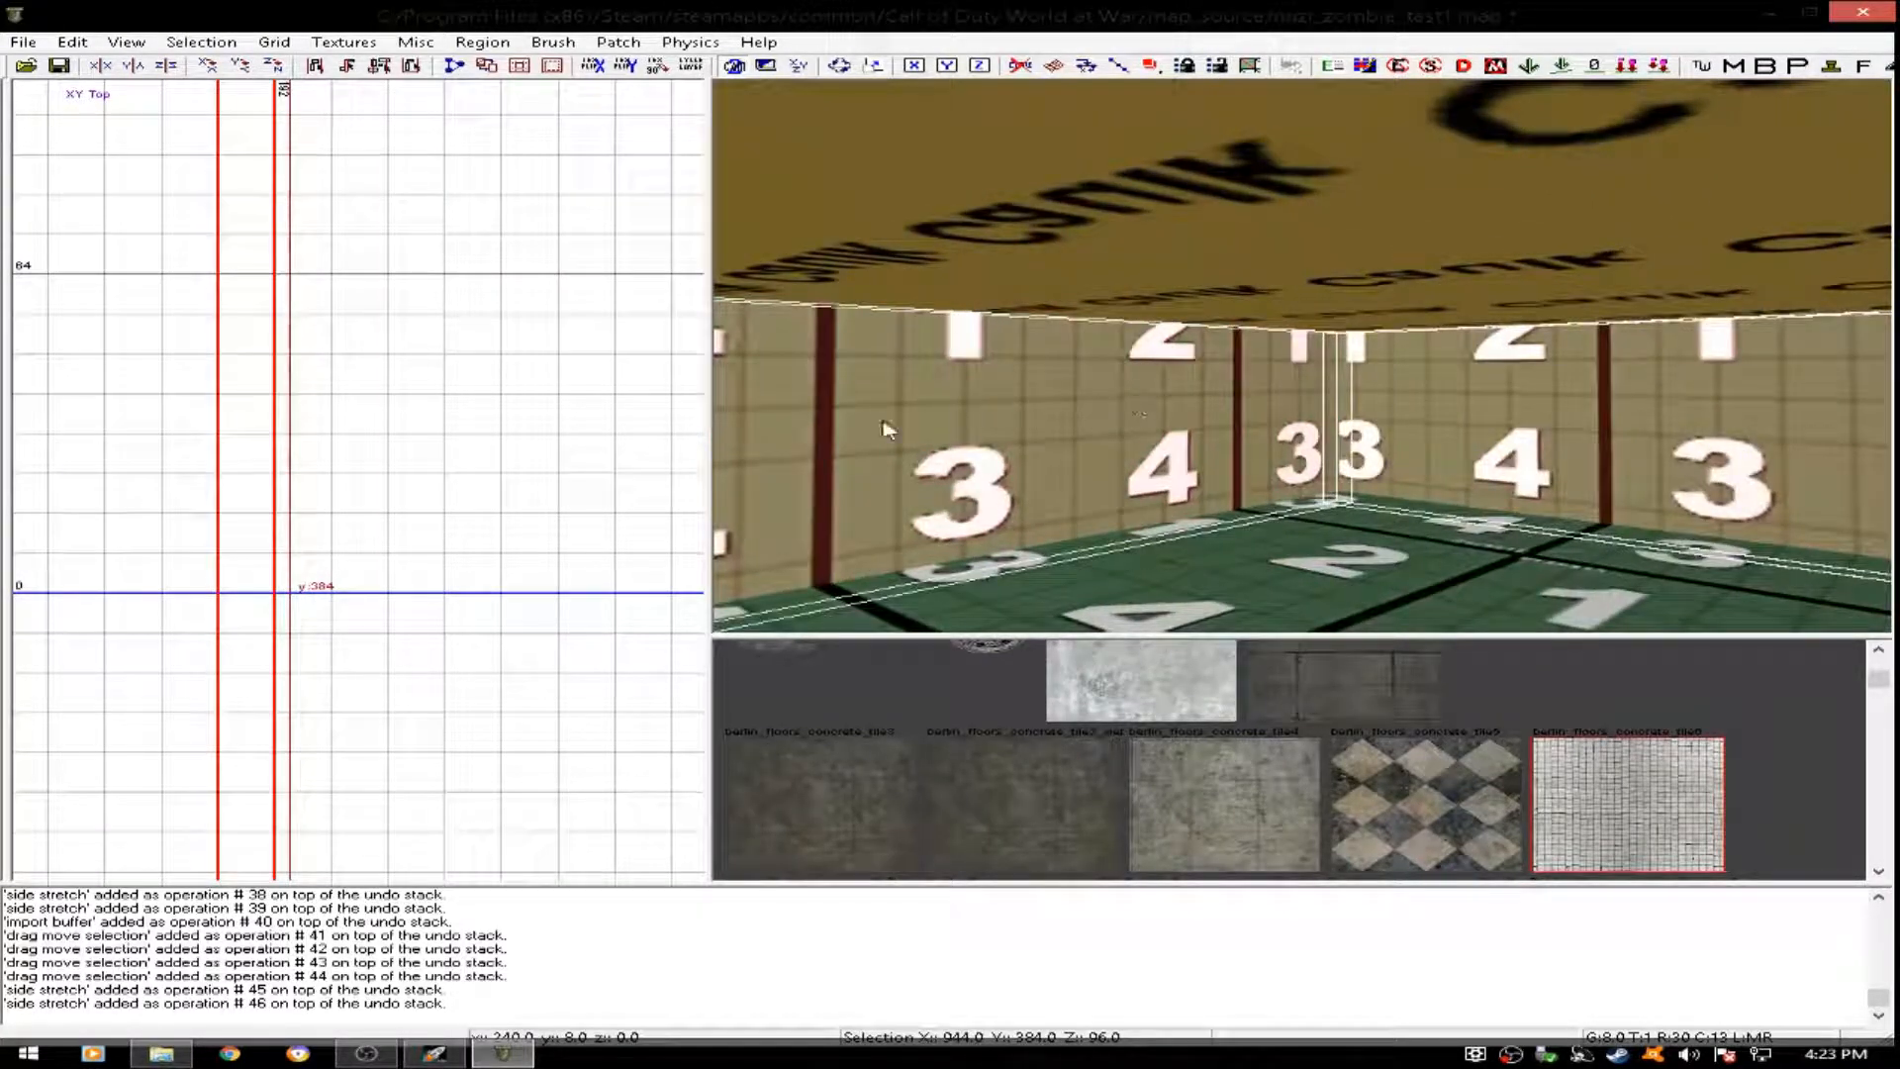
pyautogui.scroll(-8, 416, 495)
pyautogui.hotkey('ctrl', 'Tab')
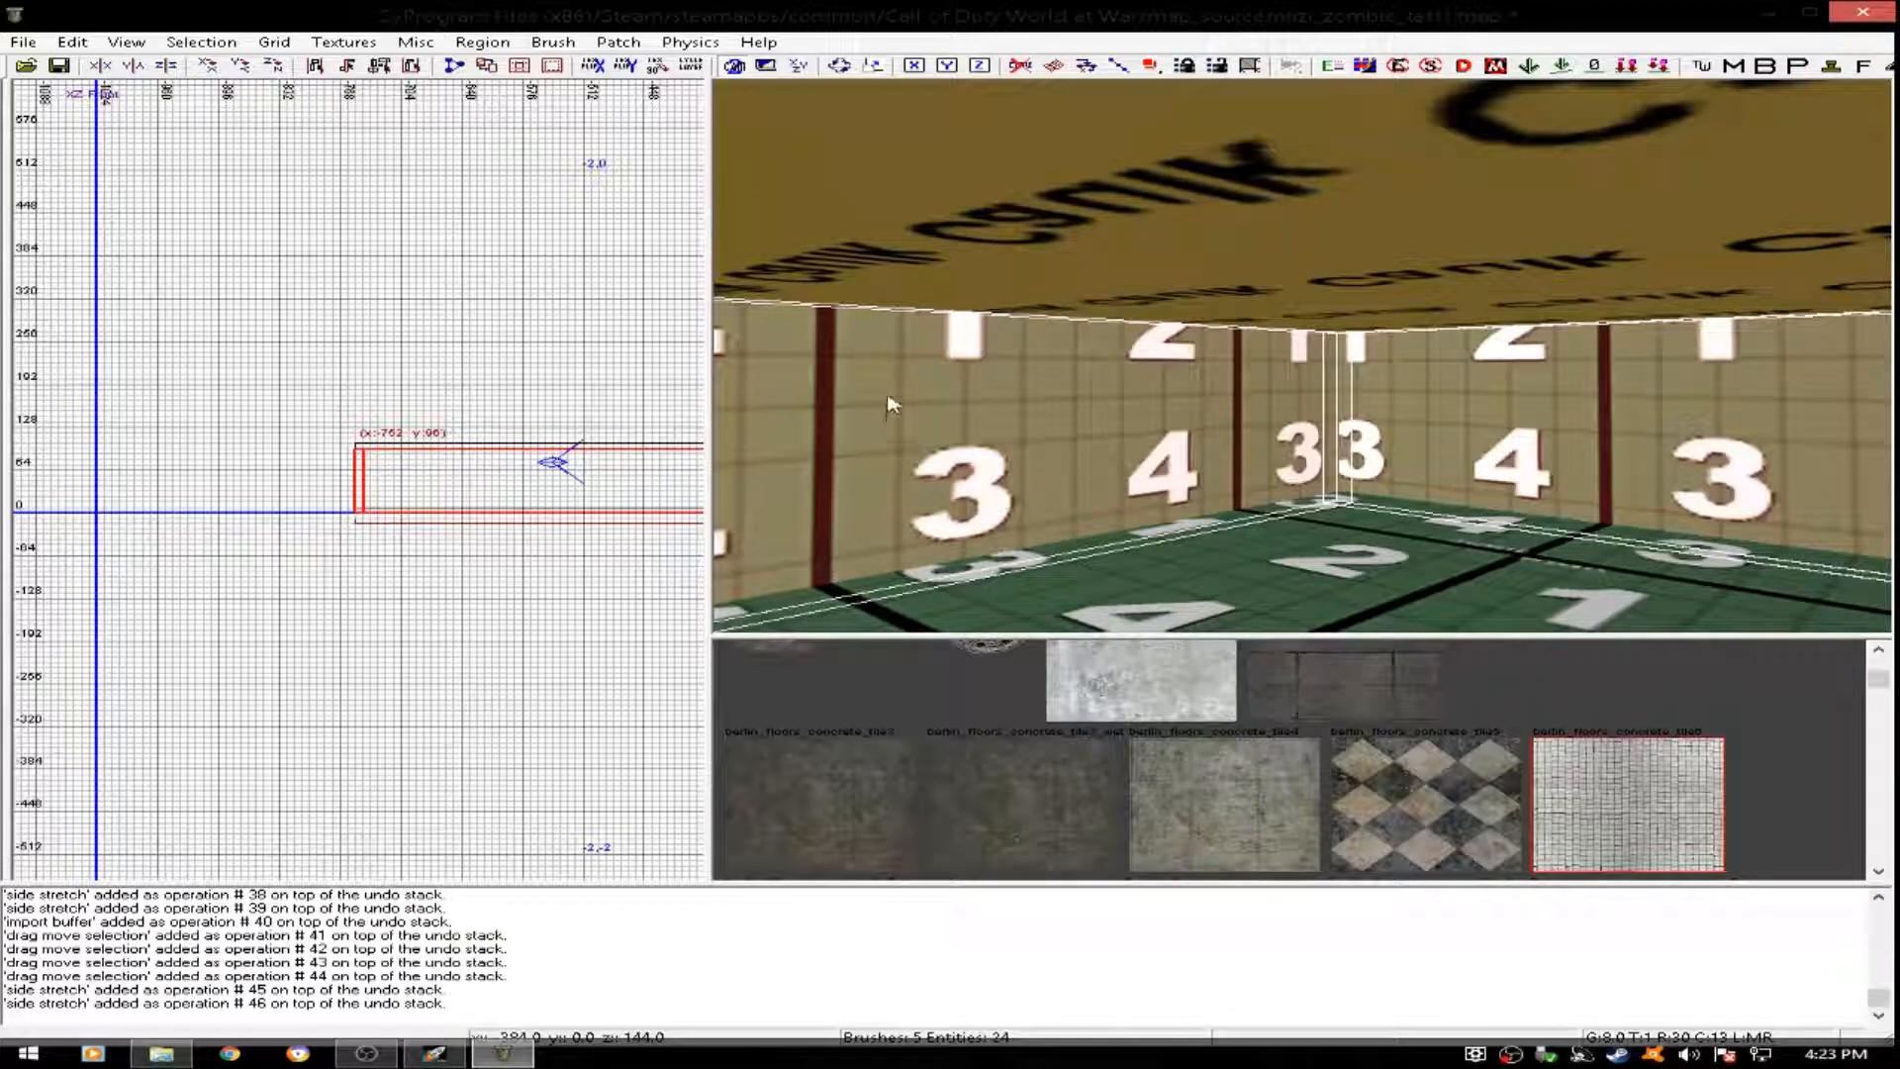
pyautogui.moveTo(458, 401); pyautogui.dragTo(456, 284)
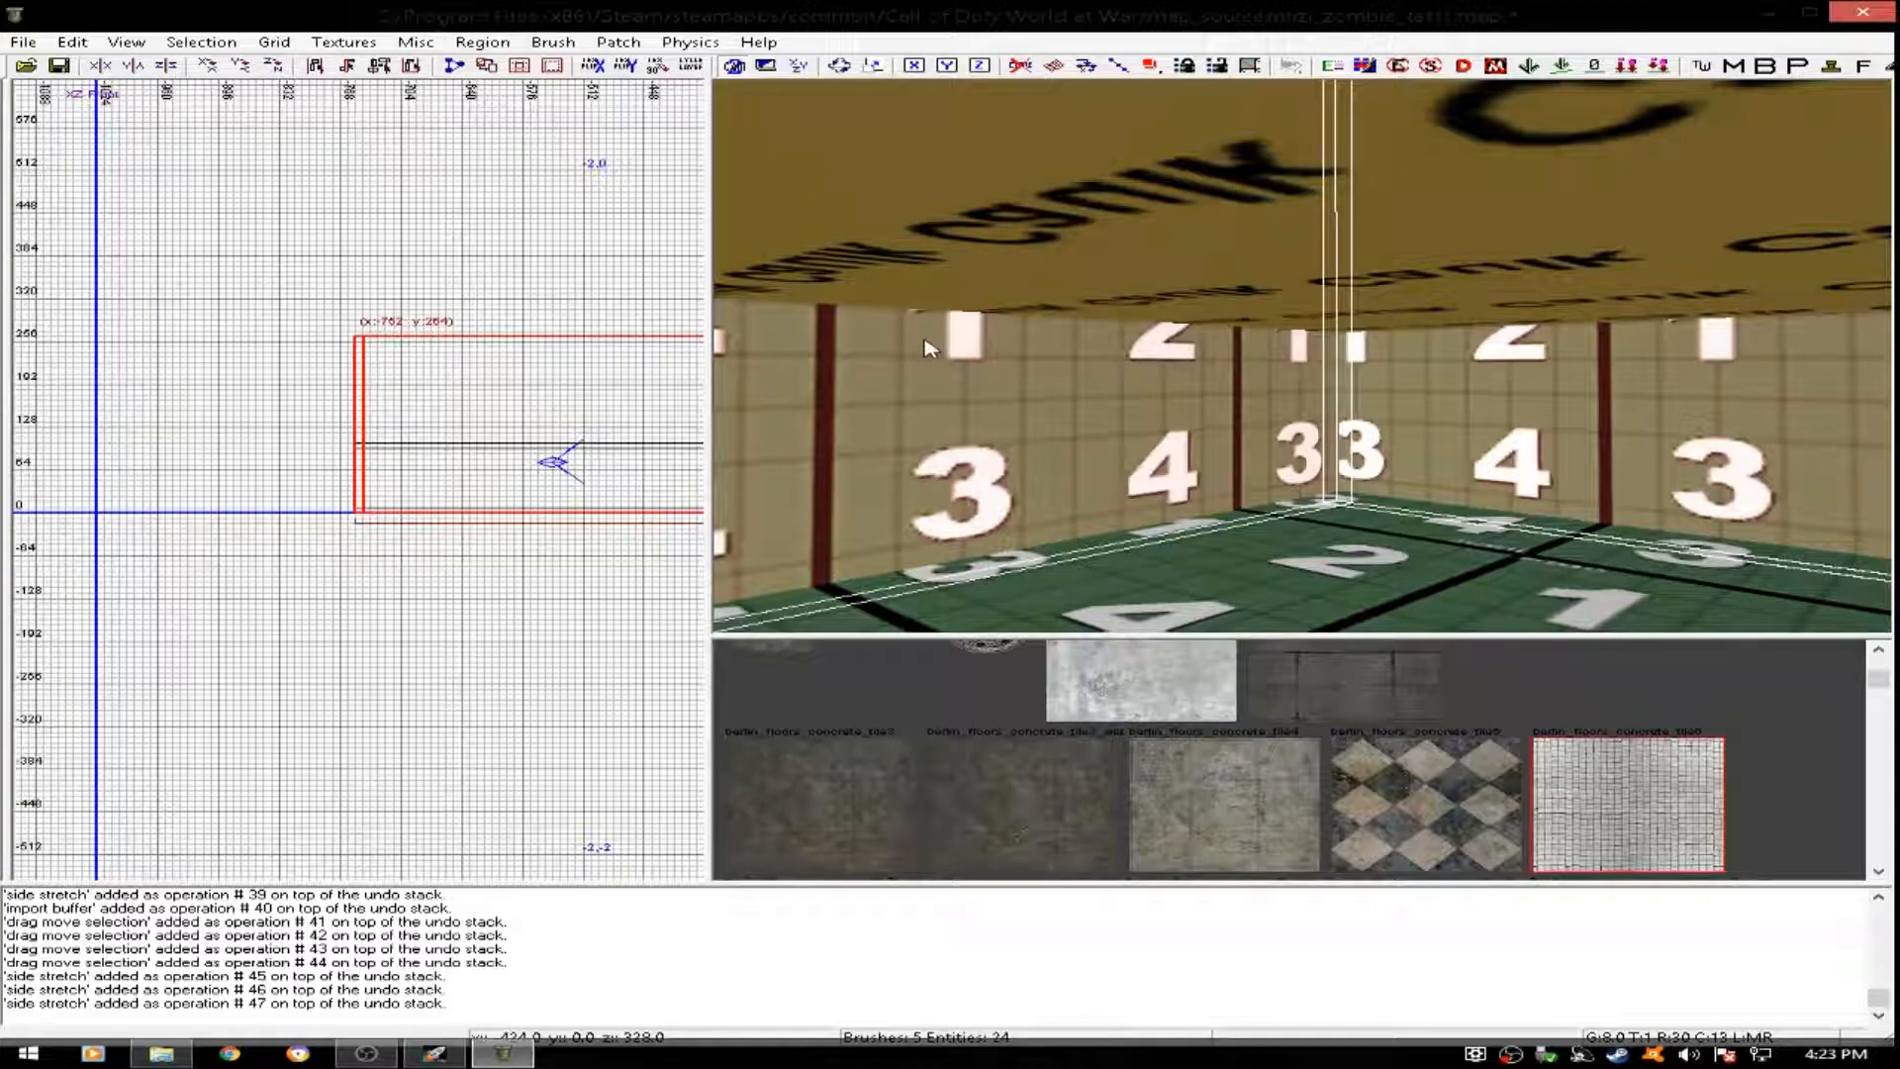
# - Raise the ceiling to about z 272 so it rests on the heightened walls
pyautogui.press('Escape')
pyautogui.keyDown('shift'); pyautogui.click(1292, 290); pyautogui.keyUp('shift')
pyautogui.moveTo(372, 460); pyautogui.dragTo(388, 342)
pyautogui.moveTo(1165, 340); pyautogui.dragTo(1164, 337, button='right')
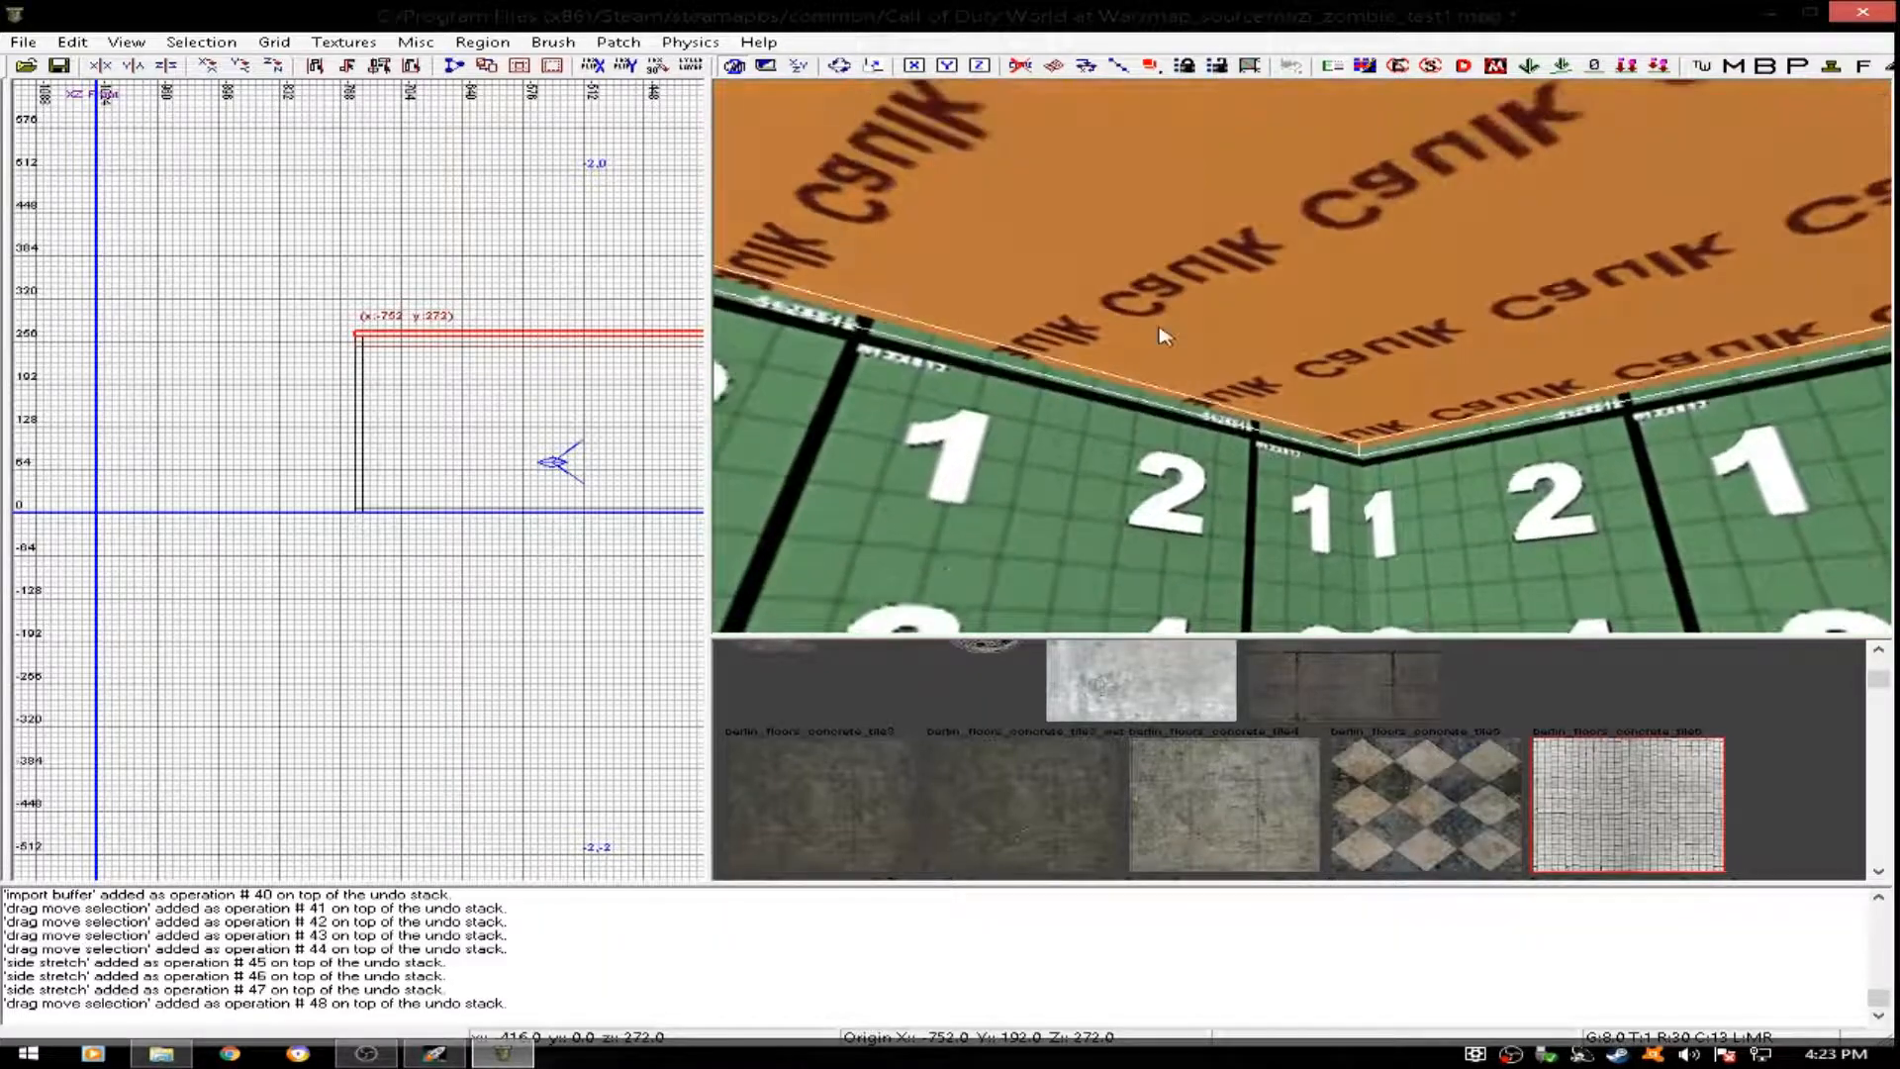
pyautogui.moveTo(448, 332); pyautogui.dragTo(449, 339)
pyautogui.keyDown('ctrl'); pyautogui.moveTo(1122, 425); pyautogui.dragTo(1123, 423, button='right'); pyautogui.keyUp('ctrl')
# - Select the room's floor, walls and ceiling and apply the checkered berlin_floors_concrete_tile5 texture to them
pyautogui.press('Escape')
pyautogui.moveTo(1227, 523); pyautogui.dragTo(1227, 506, button='right')
pyautogui.keyDown('shift'); pyautogui.click(1195, 324); pyautogui.keyUp('shift')
pyautogui.moveTo(1191, 315); pyautogui.dragTo(1190, 313, button='right')
pyautogui.moveTo(1259, 386); pyautogui.dragTo(1255, 375)
pyautogui.press('Escape')
pyautogui.moveTo(1226, 336); pyautogui.dragTo(1290, 451, button='right')
pyautogui.keyDown('shift'); pyautogui.click(1418, 514); pyautogui.keyUp('shift')
pyautogui.moveTo(1099, 435); pyautogui.dragTo(1084, 431, button='right')
pyautogui.keyDown('shift'); pyautogui.click(1084, 432); pyautogui.keyUp('shift')
pyautogui.keyDown('shift'); pyautogui.click(1084, 432); pyautogui.keyUp('shift')
pyautogui.keyDown('shift'); pyautogui.click(1220, 327); pyautogui.keyUp('shift')
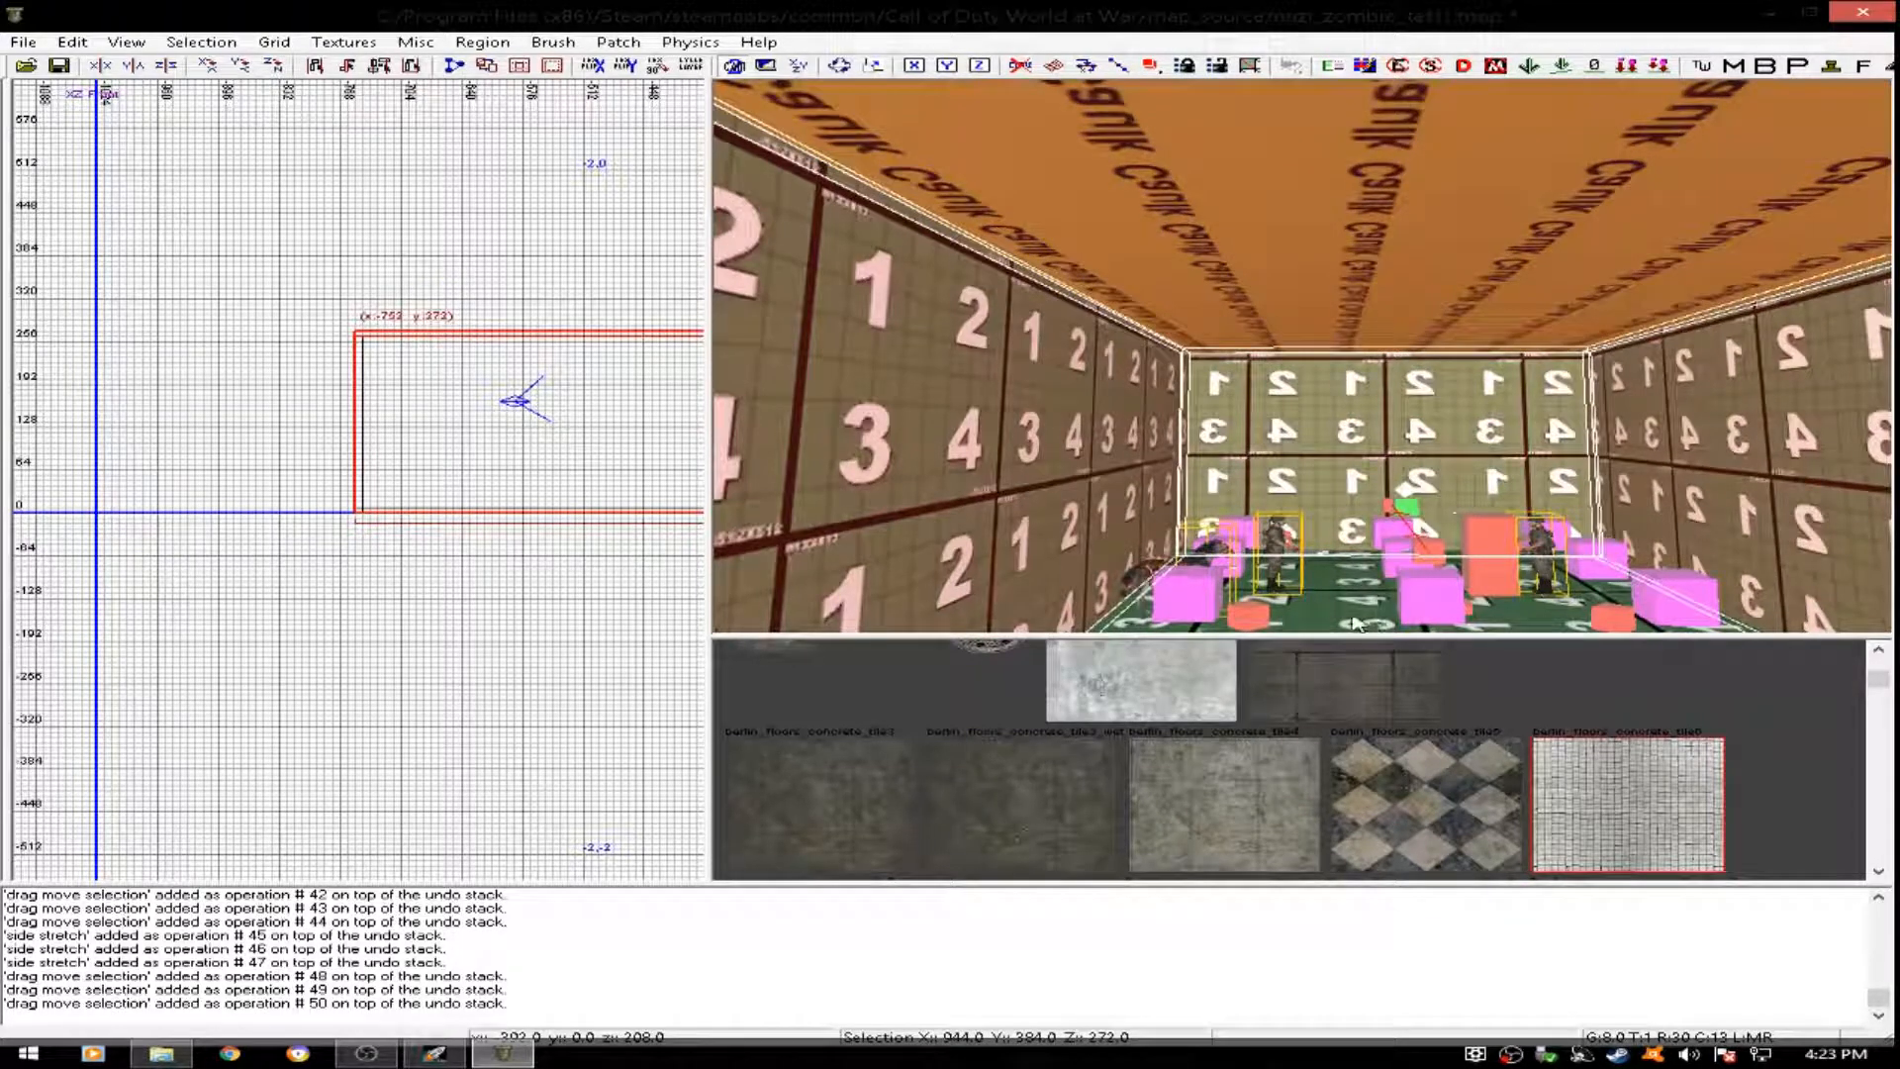
pyautogui.click(1380, 801)
pyautogui.press('Escape')
# - Set the texture's horizontal stretch to 0.15 and vertical stretch to 0.12 on the room's floor, walls and ceiling
pyautogui.moveTo(1435, 410); pyautogui.dragTo(1391, 416, button='right')
pyautogui.keyDown('shift'); pyautogui.click(1007, 428); pyautogui.keyUp('shift')
pyautogui.keyDown('shift'); pyautogui.click(1137, 541); pyautogui.keyUp('shift')
pyautogui.keyDown('shift'); pyautogui.click(1285, 267); pyautogui.keyUp('shift')
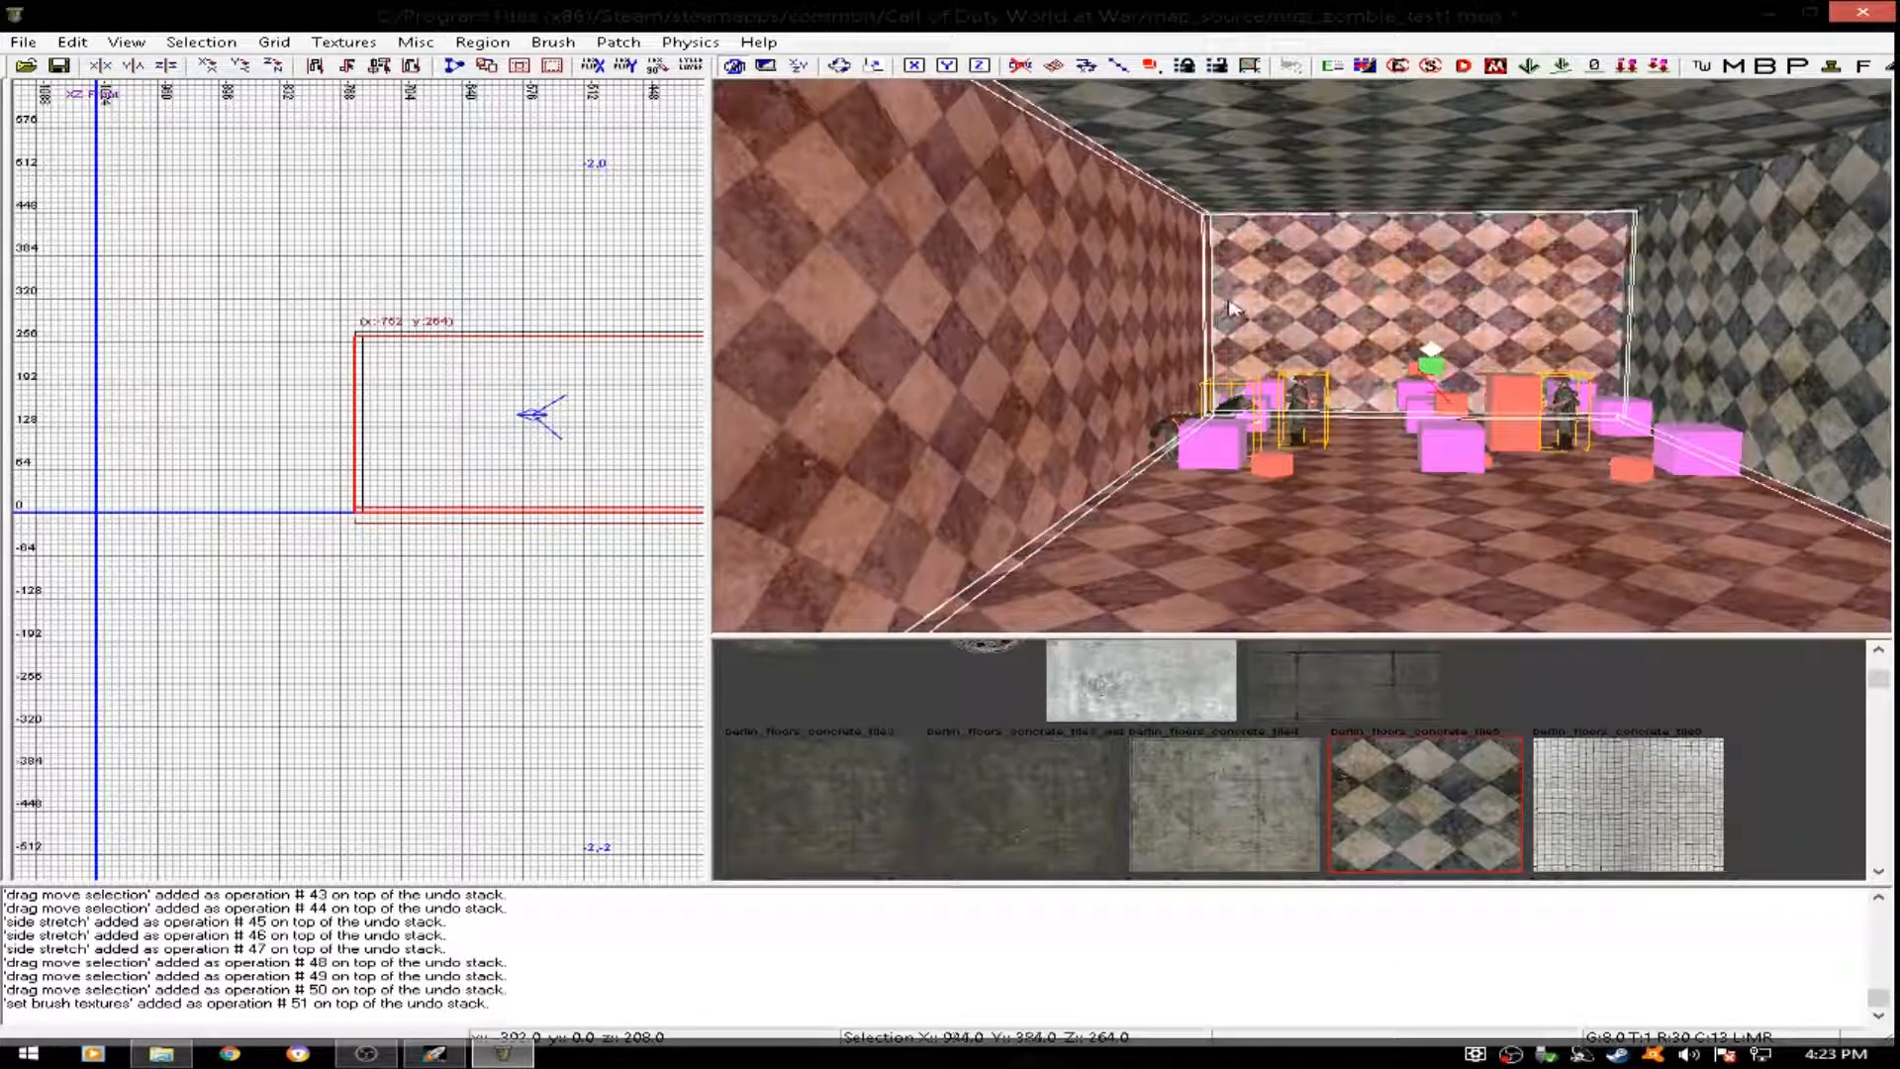
pyautogui.keyDown('shift'); pyautogui.click(1699, 322); pyautogui.keyUp('shift')
pyautogui.keyDown('shift'); pyautogui.click(1566, 153); pyautogui.keyUp('shift')
pyautogui.press('s')
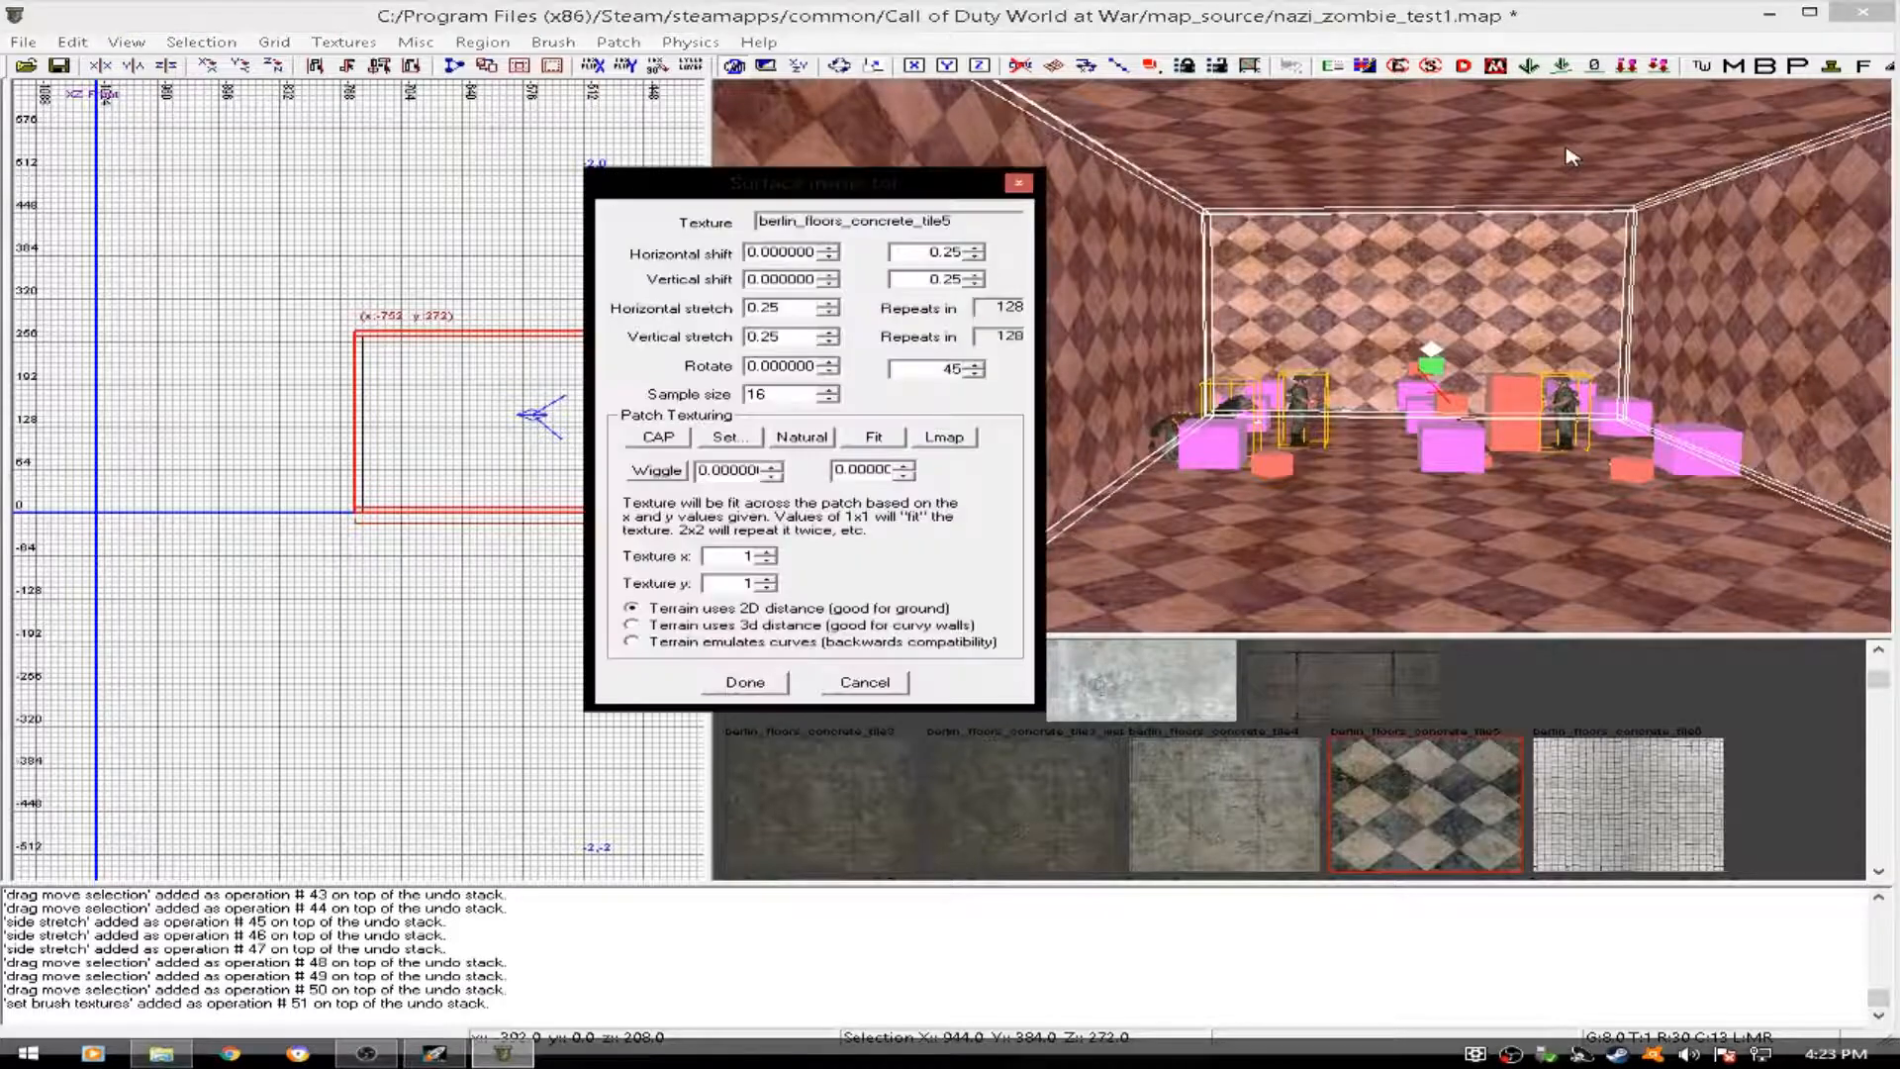
pyautogui.click(791, 312)
pyautogui.press('BackSpace')
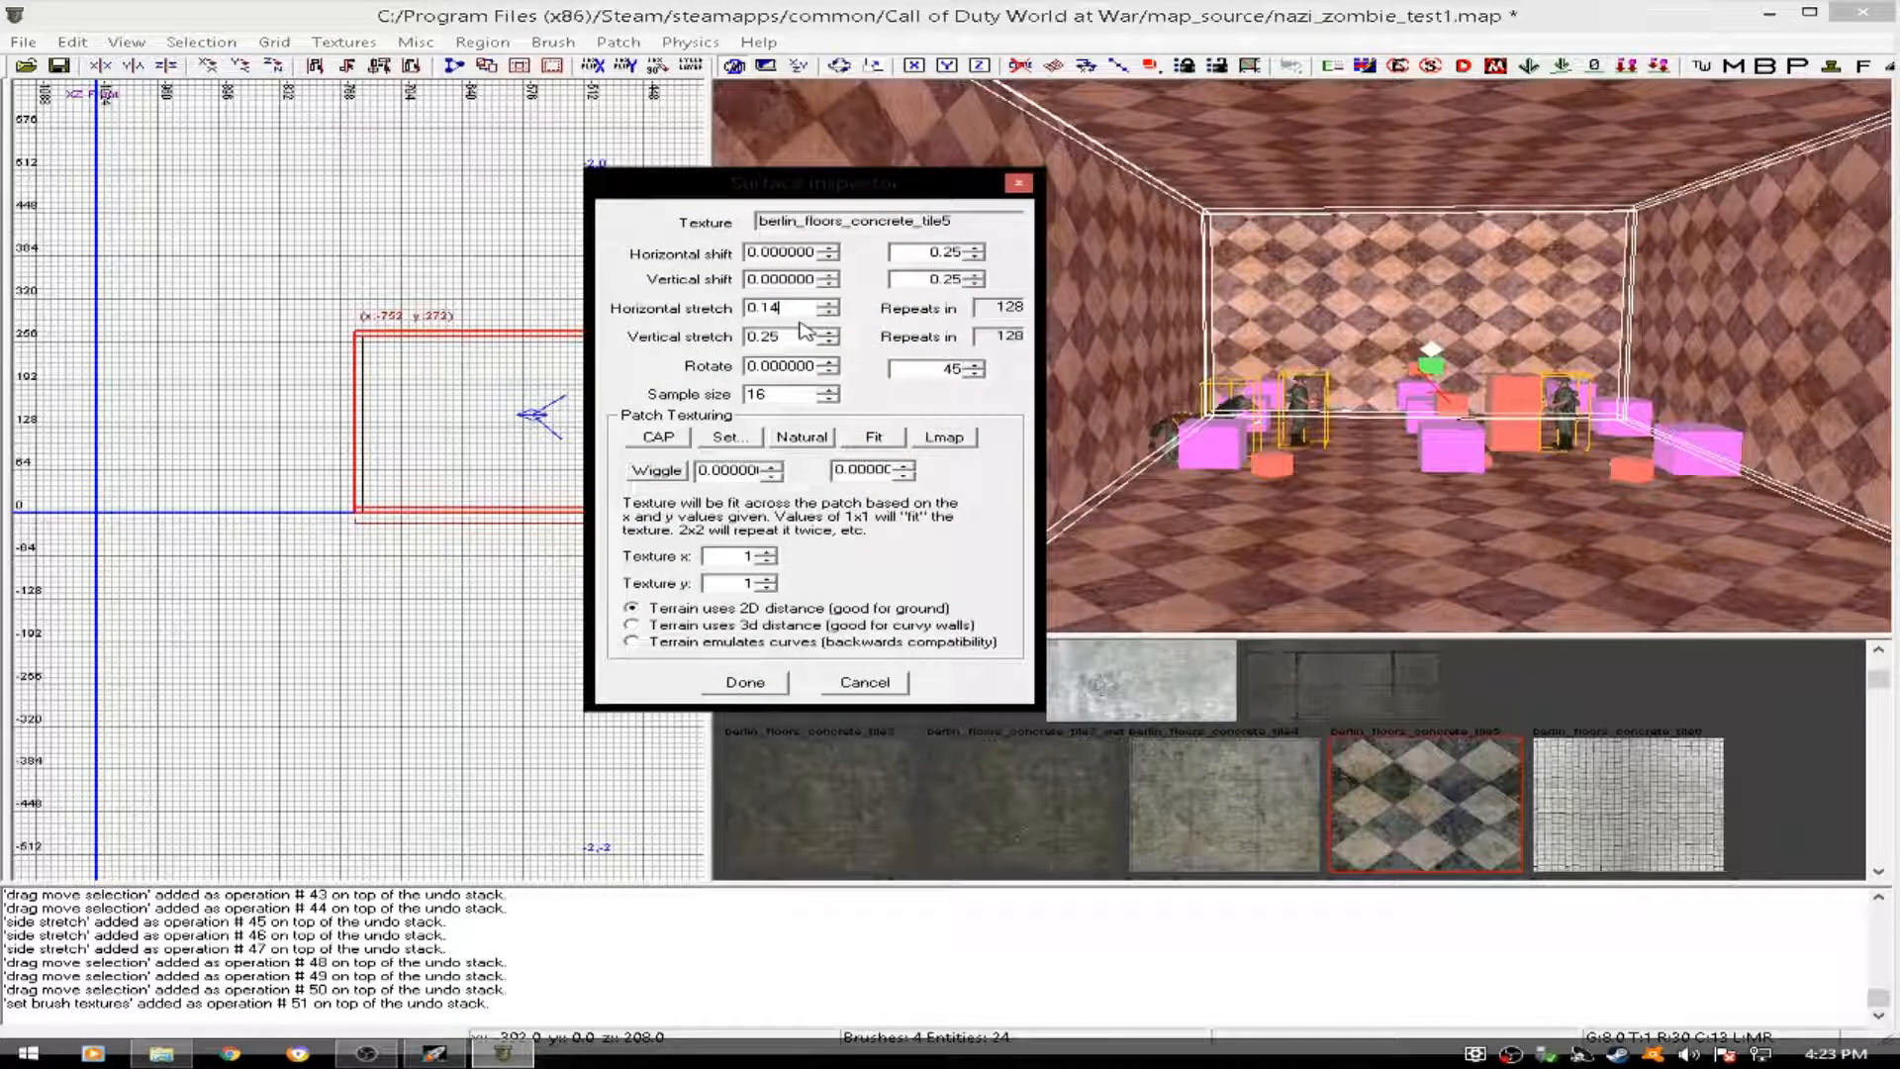
pyautogui.press('Return')
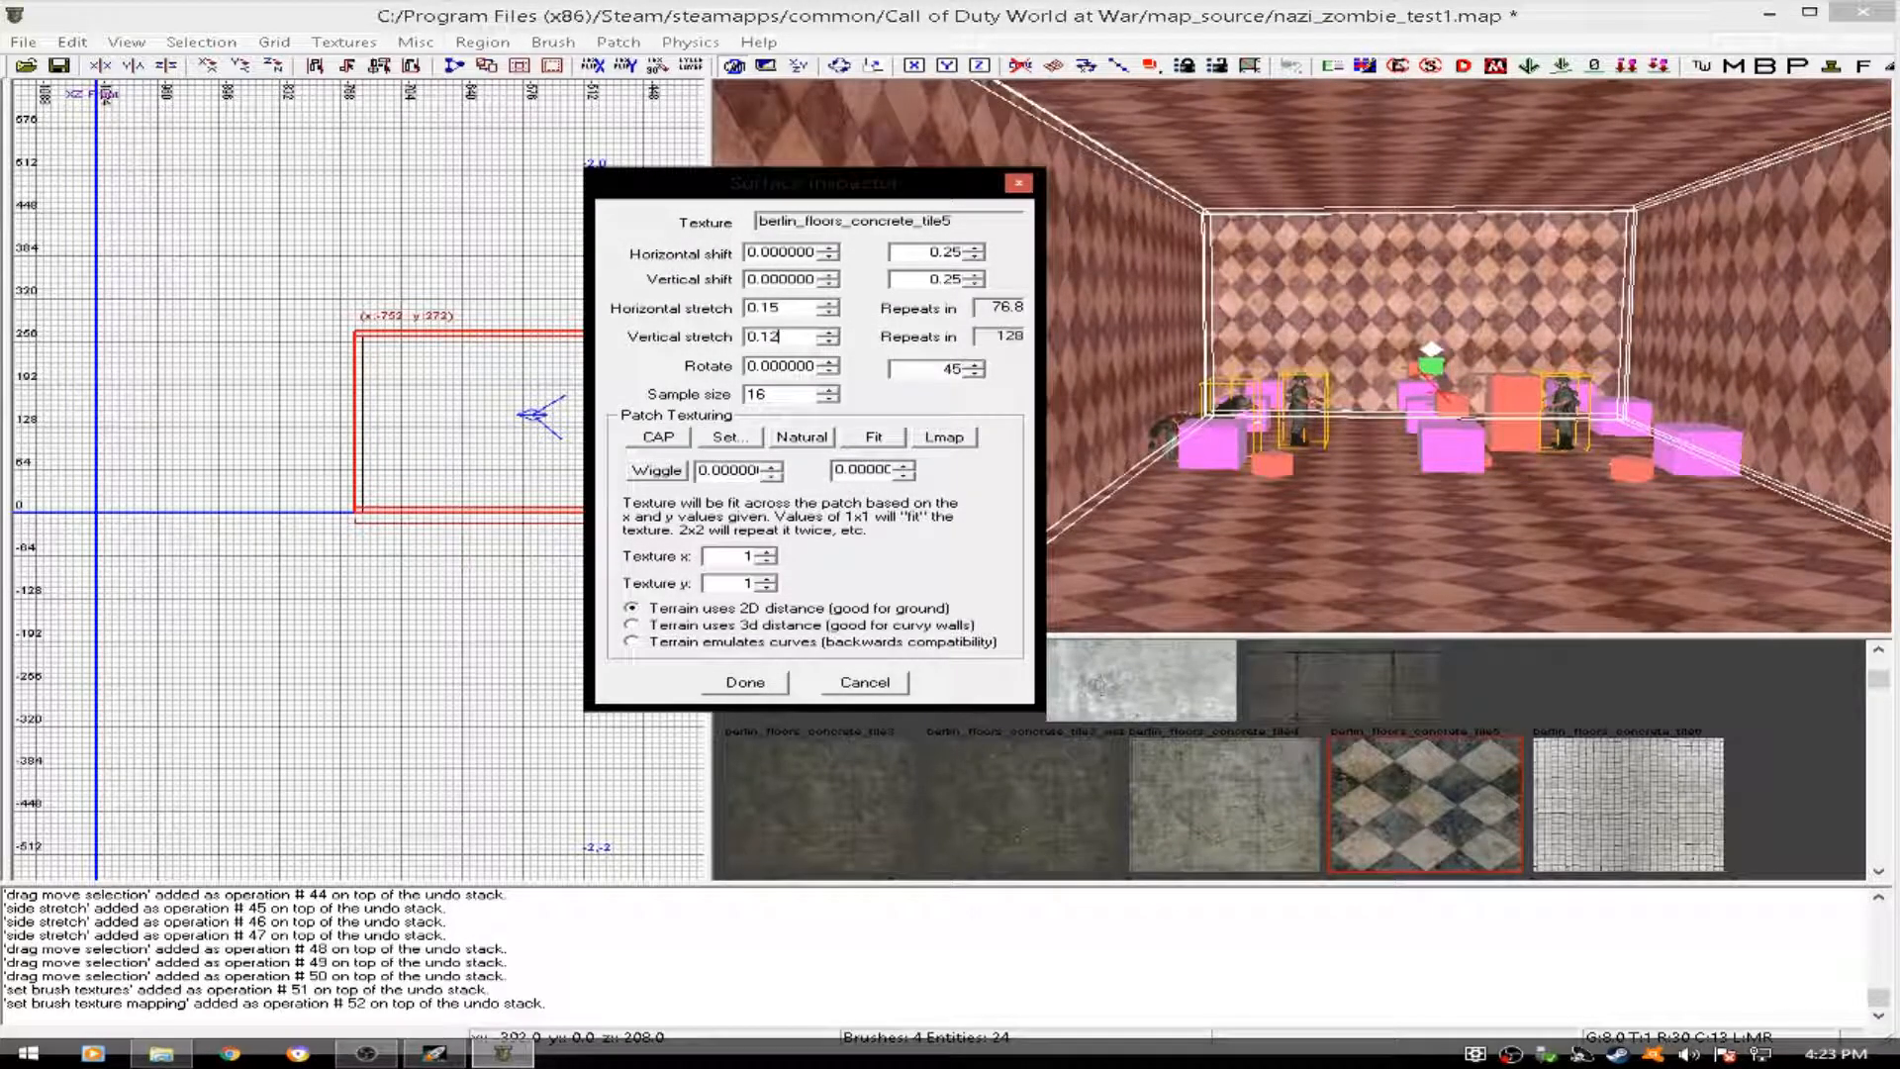
pyautogui.press('Return')
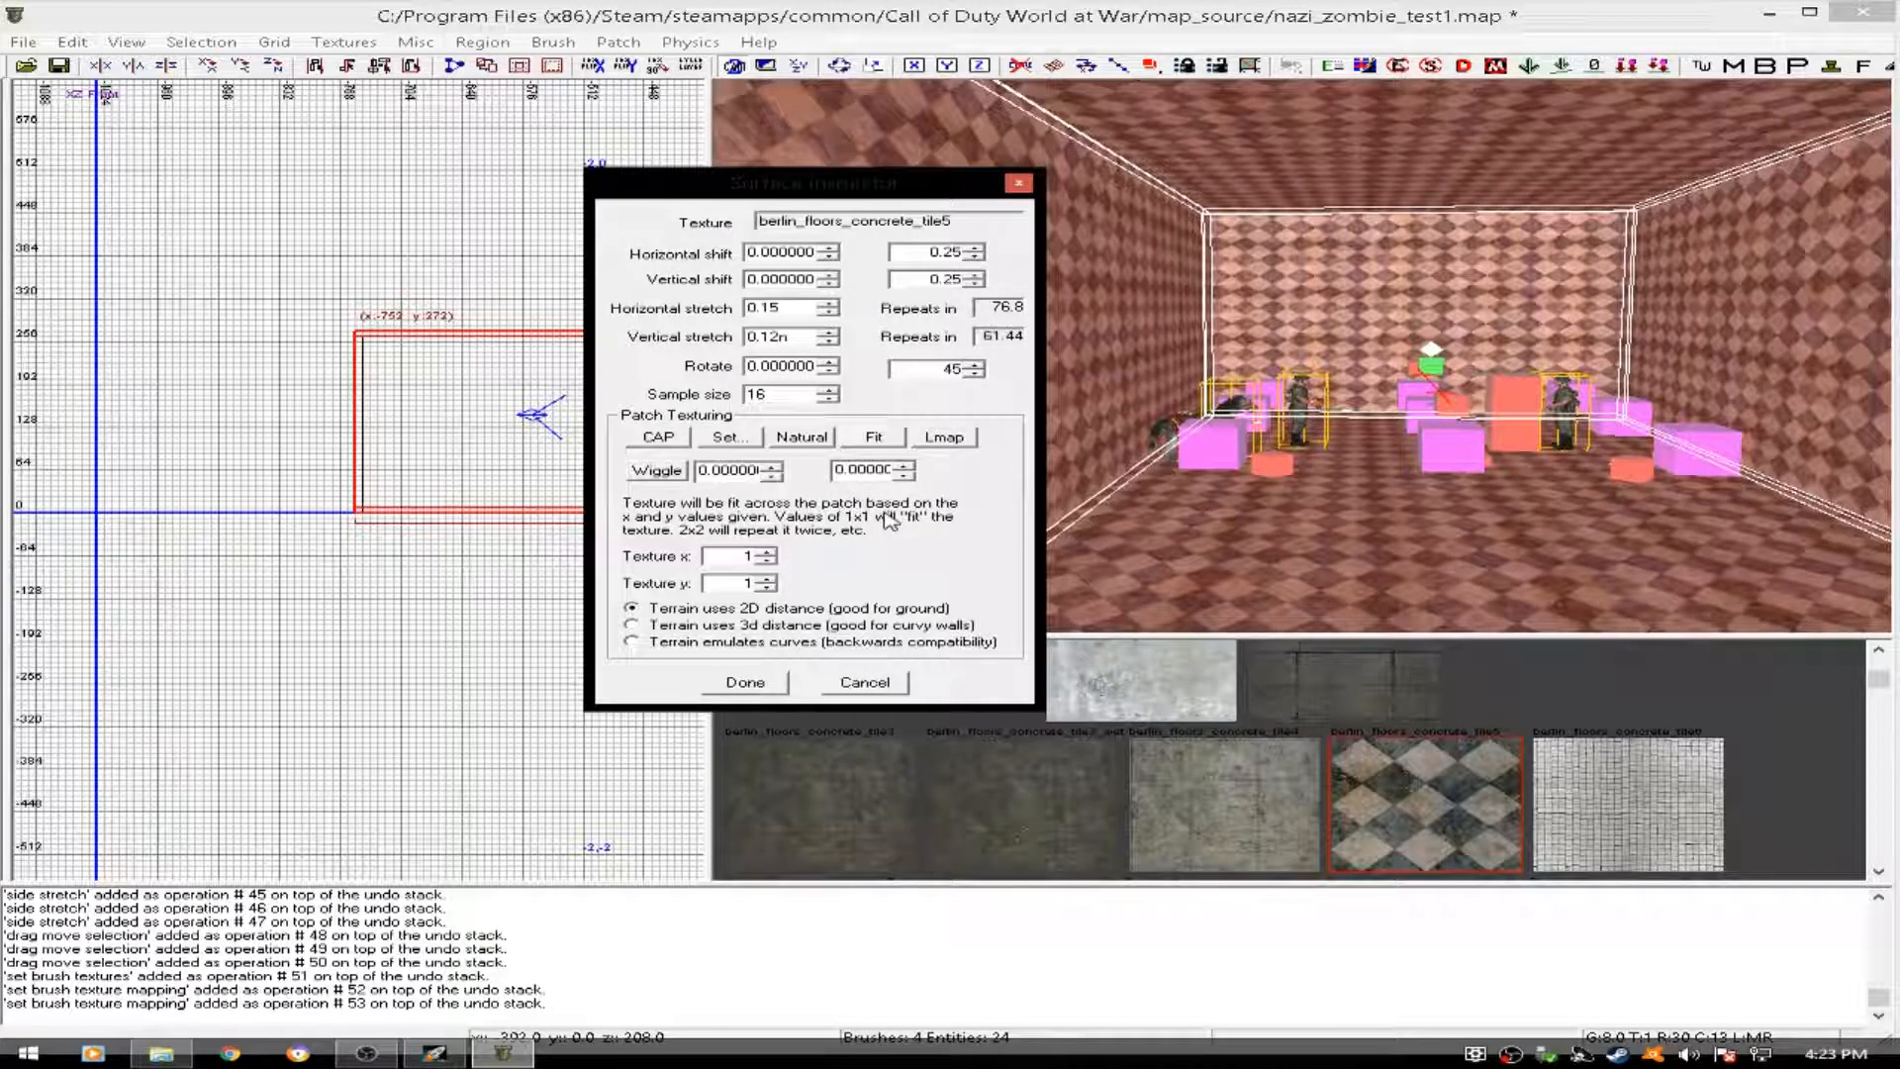
pyautogui.click(733, 683)
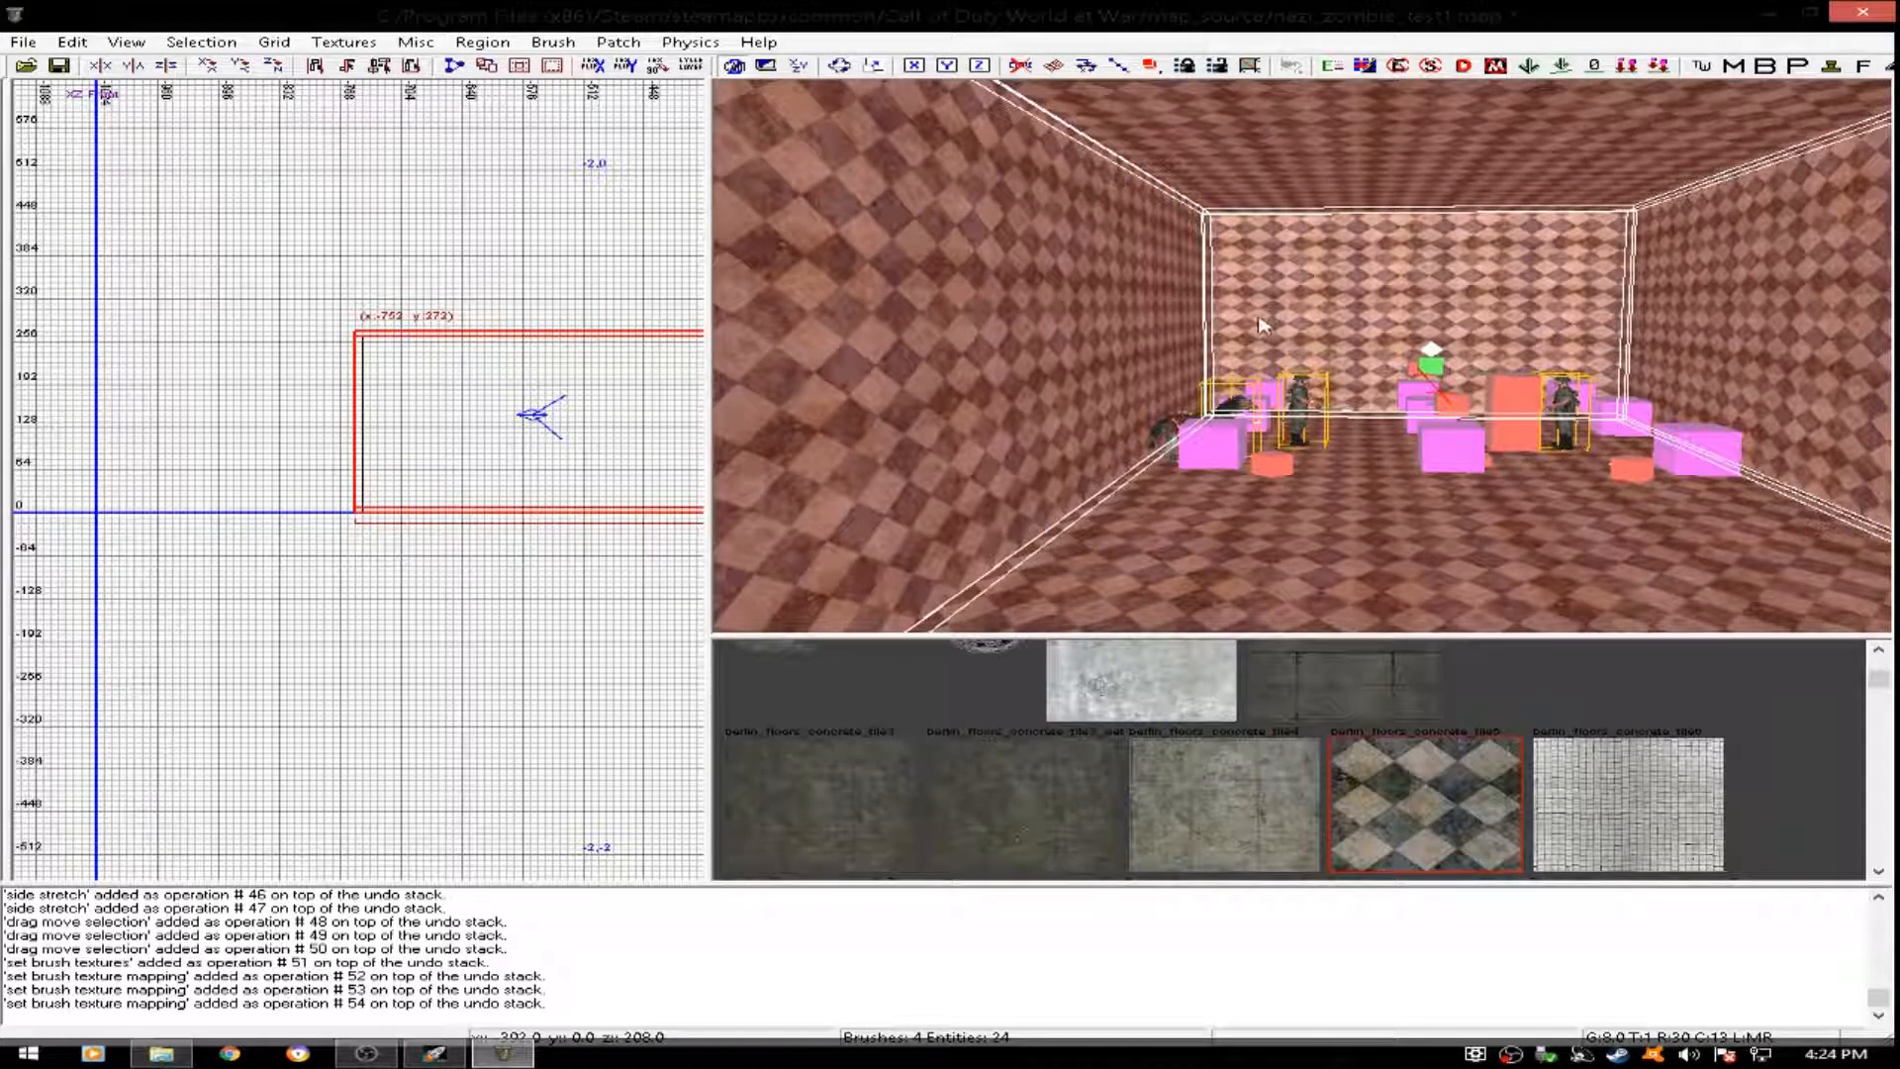
pyautogui.press('Escape')
# - Apply the berlin_floors_concrete_tile5 texture to the untextured west end wall
pyautogui.moveTo(1216, 453); pyautogui.dragTo(1223, 389, button='right')
pyautogui.keyDown('shift'); pyautogui.click(1265, 462); pyautogui.keyUp('shift')
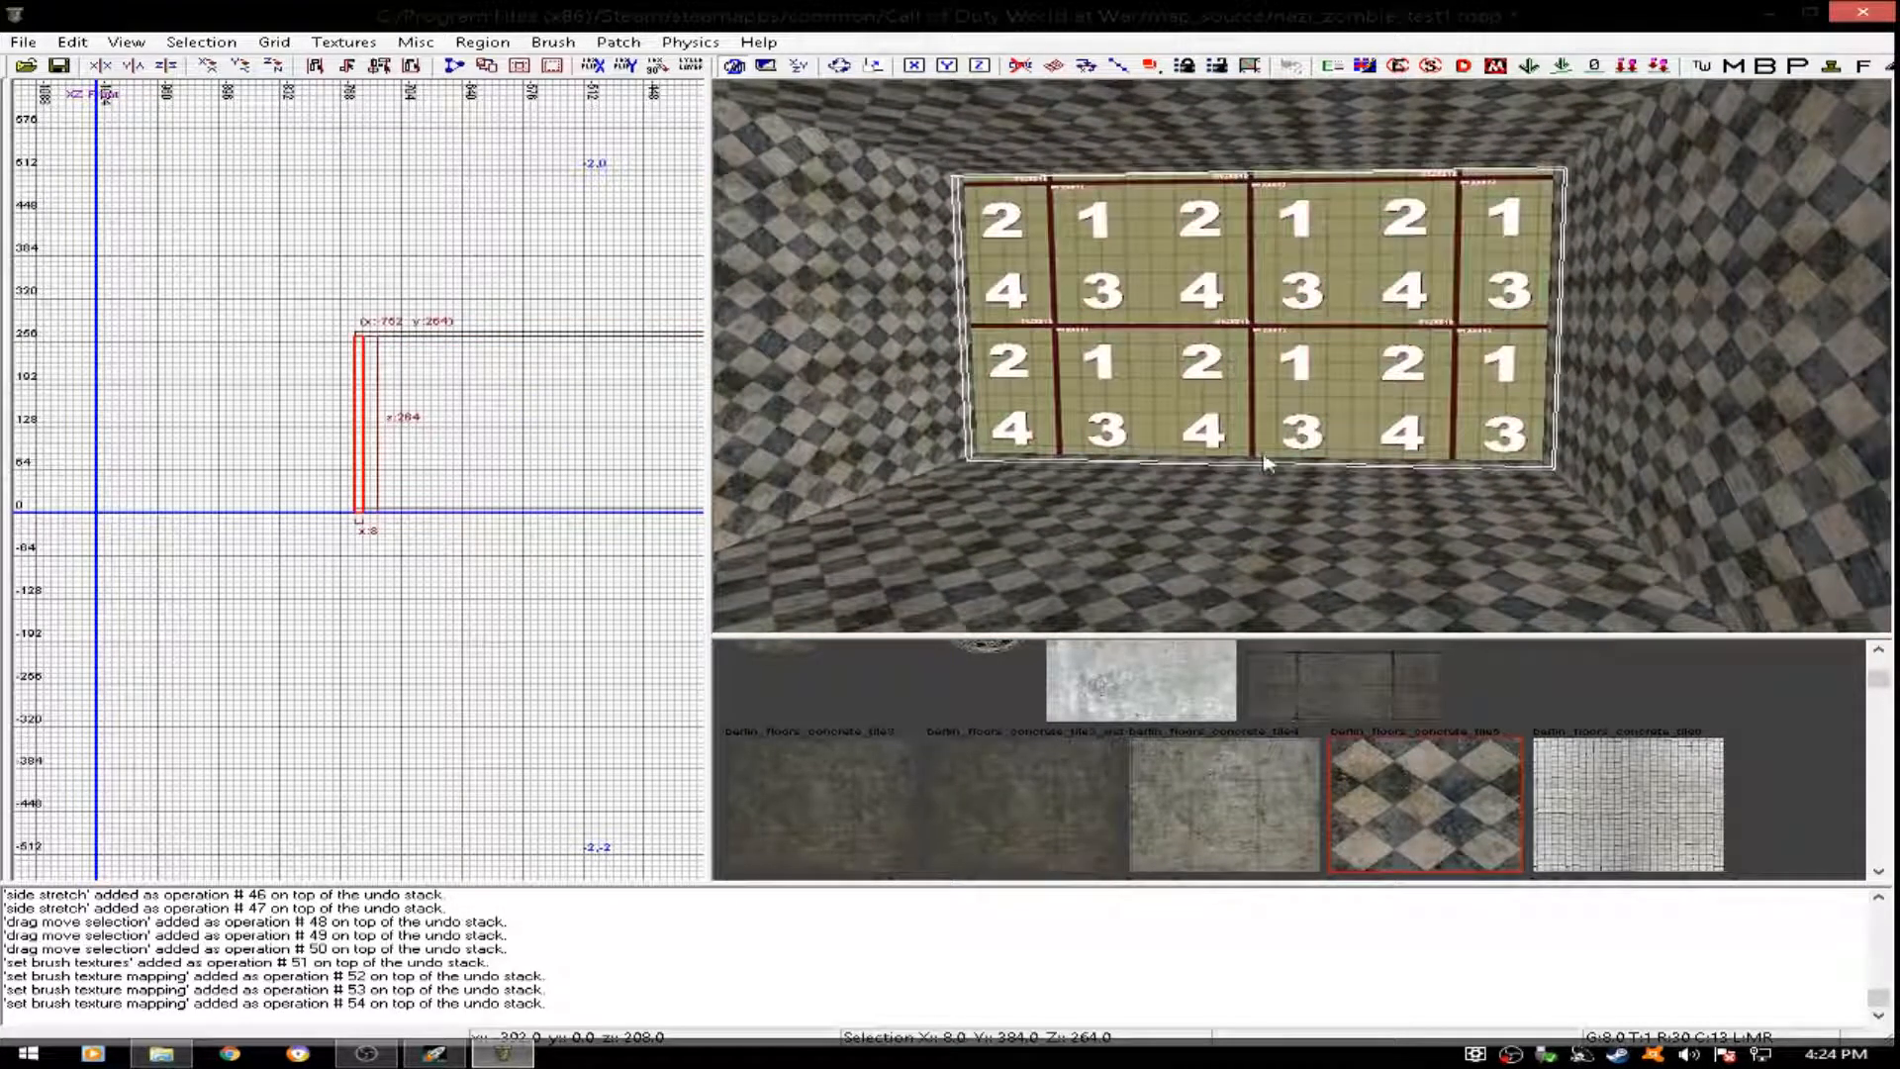
pyautogui.click(1398, 788)
pyautogui.press('Escape')
# - Duplicate the light and reflection probe and move the copies into the room's west extension at about x -592, y -8
pyautogui.moveTo(1571, 481); pyautogui.dragTo(1210, 318, button='right')
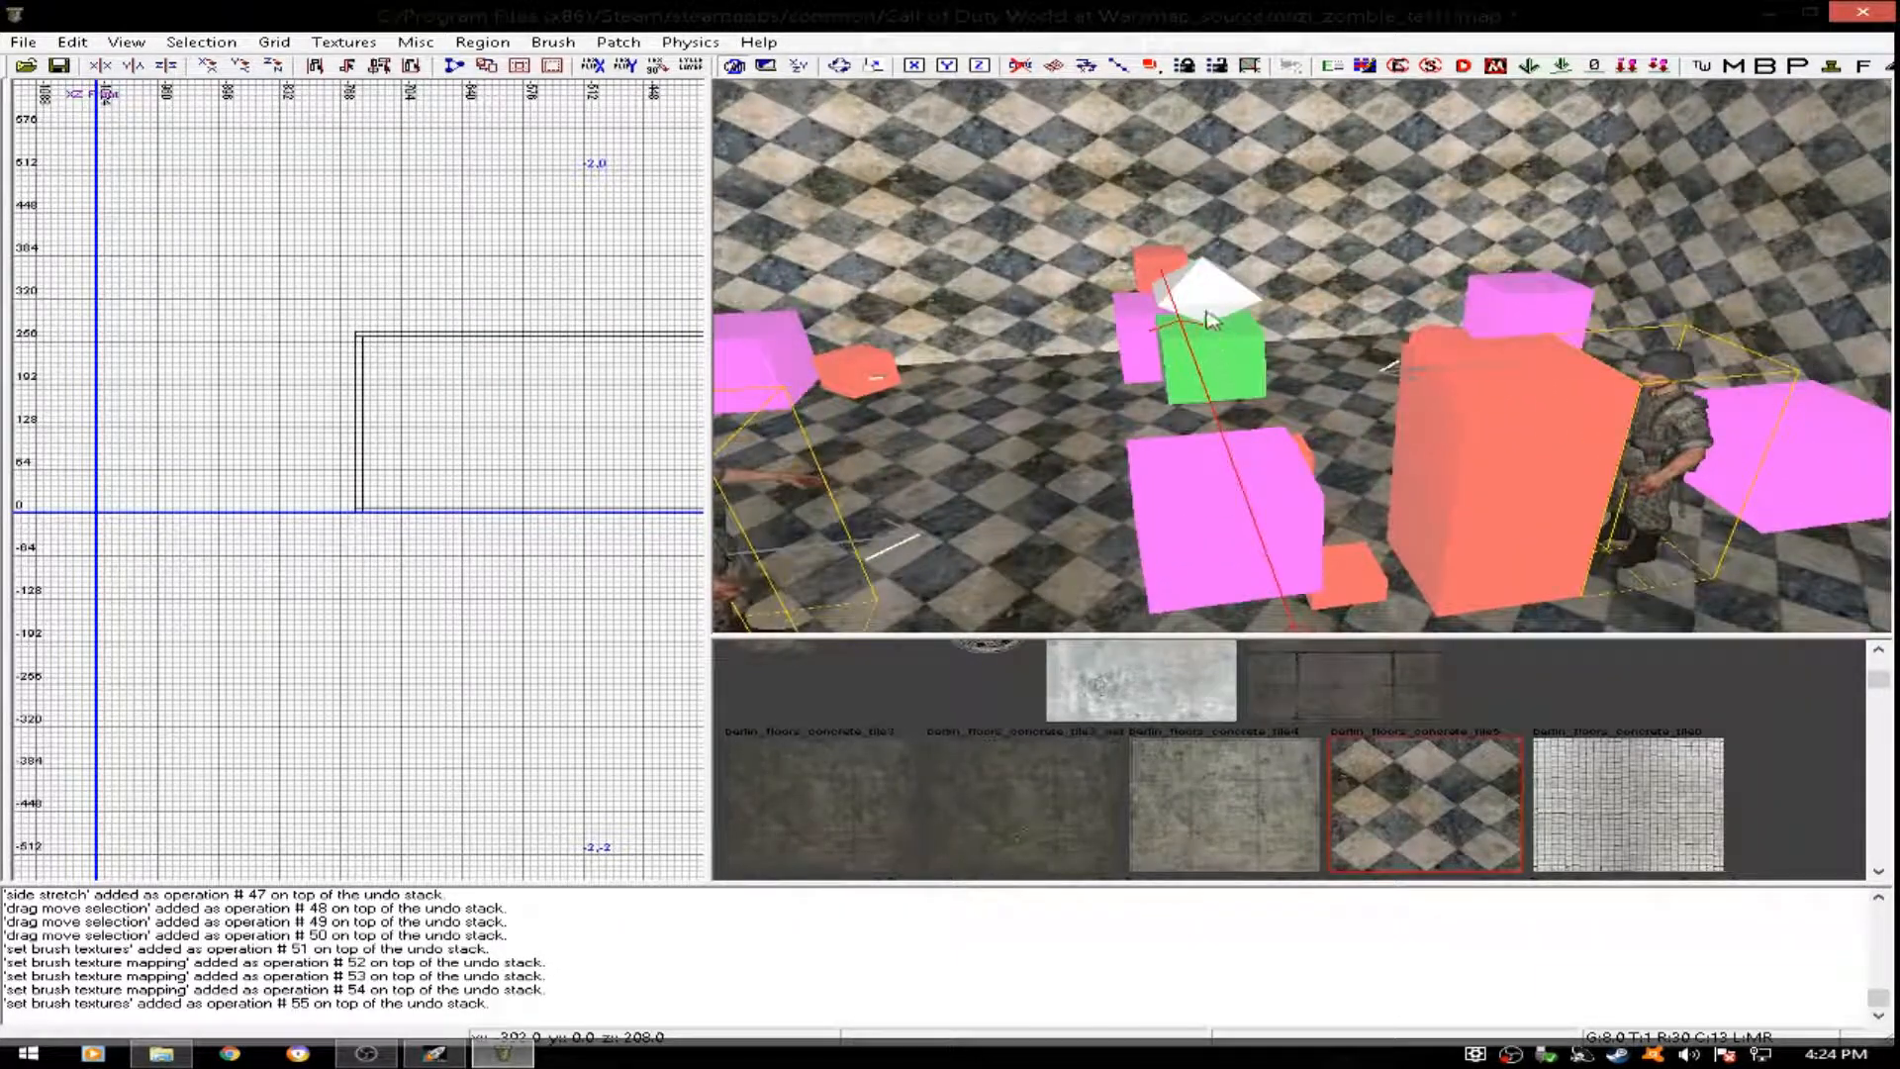
pyautogui.keyDown('shift'); pyautogui.click(1210, 312); pyautogui.keyUp('shift')
pyautogui.scroll(-5, 544, 394)
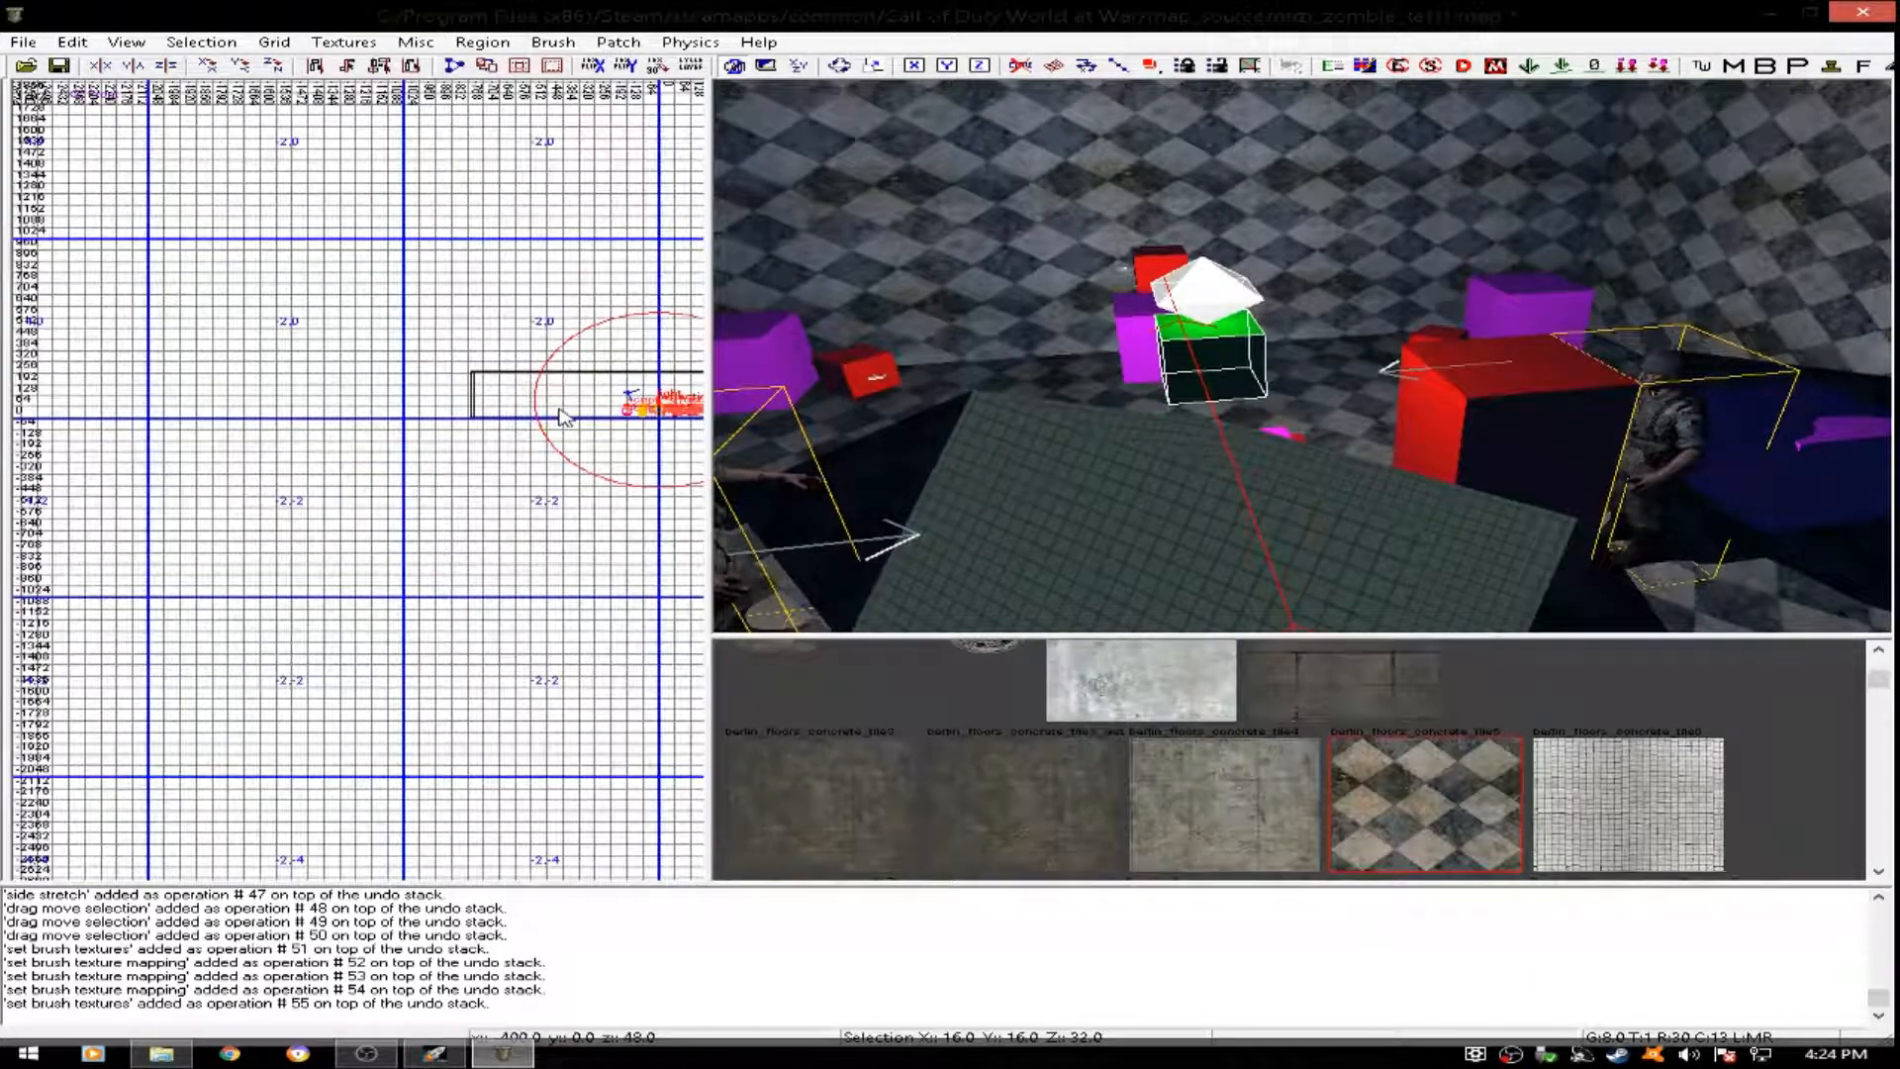
pyautogui.hotkey('ctrl', 'Tab')
pyautogui.hotkey('ctrl', 'Tab')
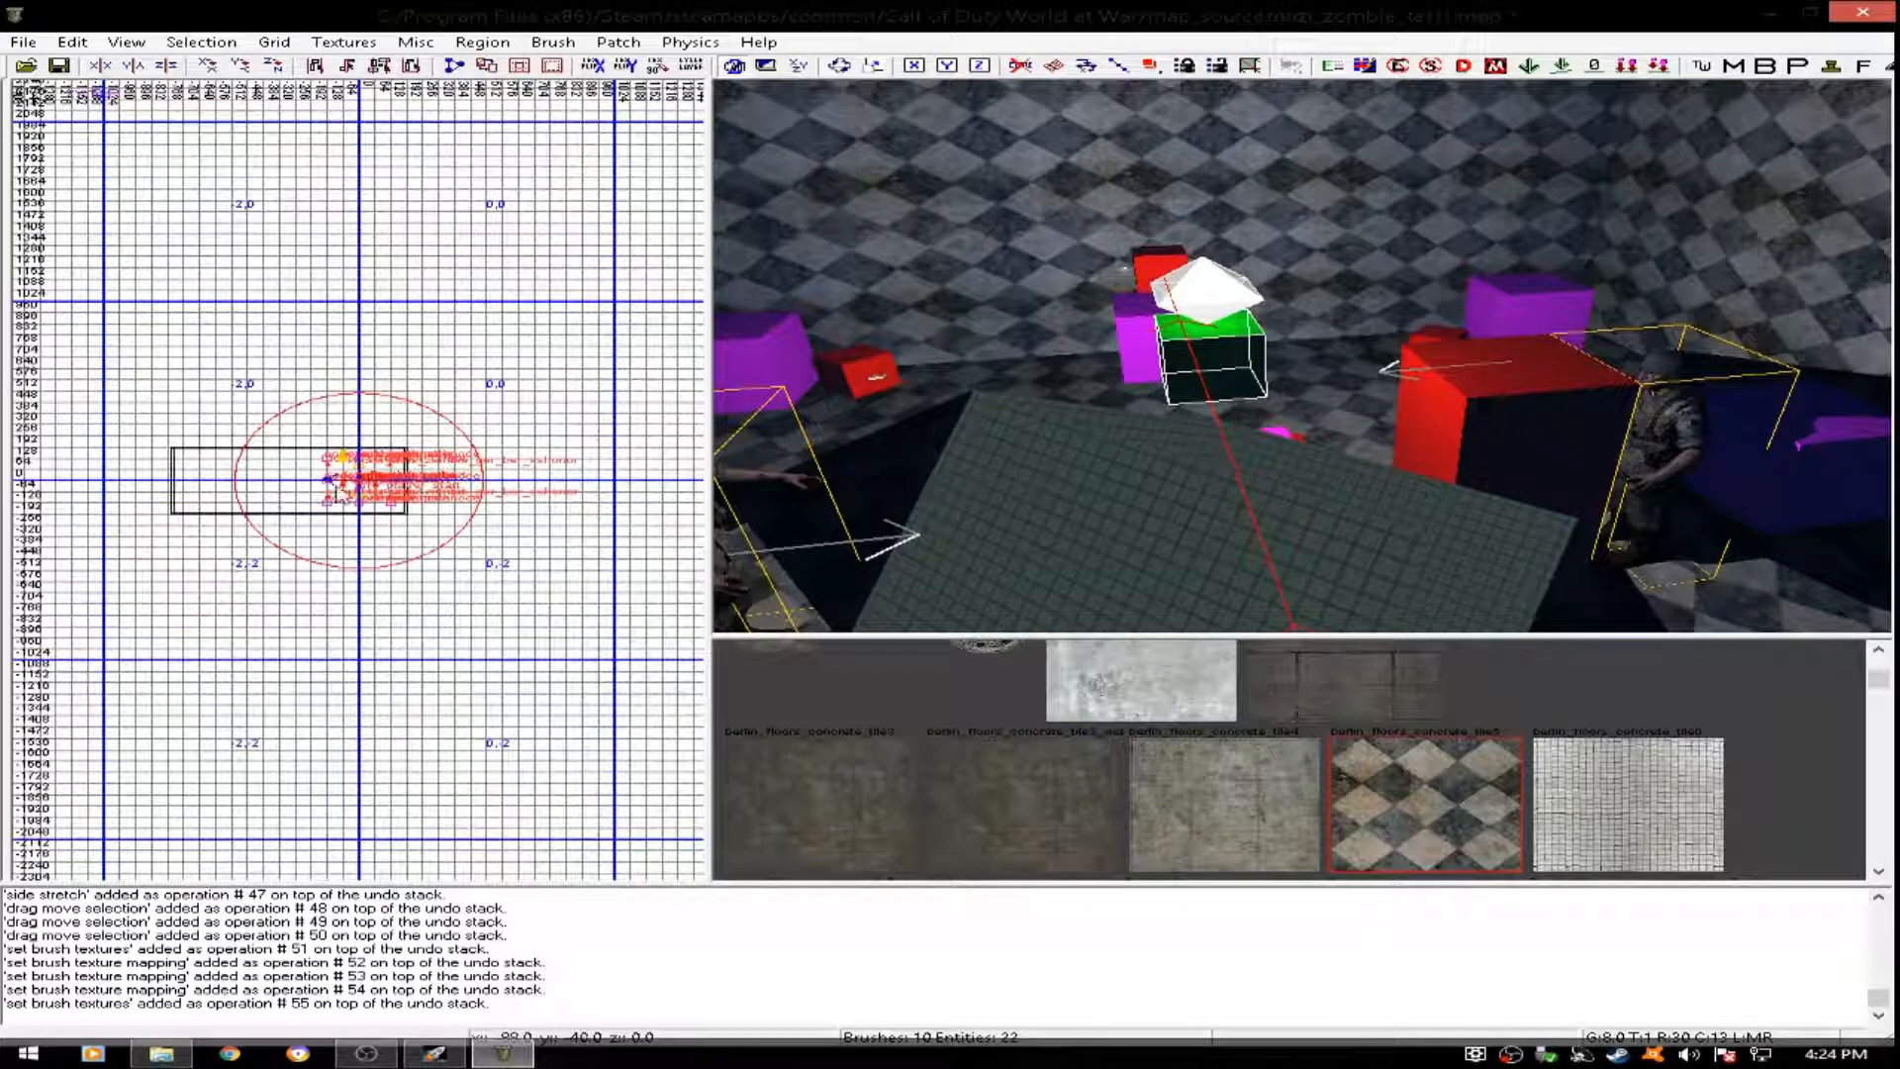
pyautogui.scroll(6, 335, 482)
pyautogui.scroll(-2, 388, 495)
pyautogui.hotkey('ctrl', 'v')
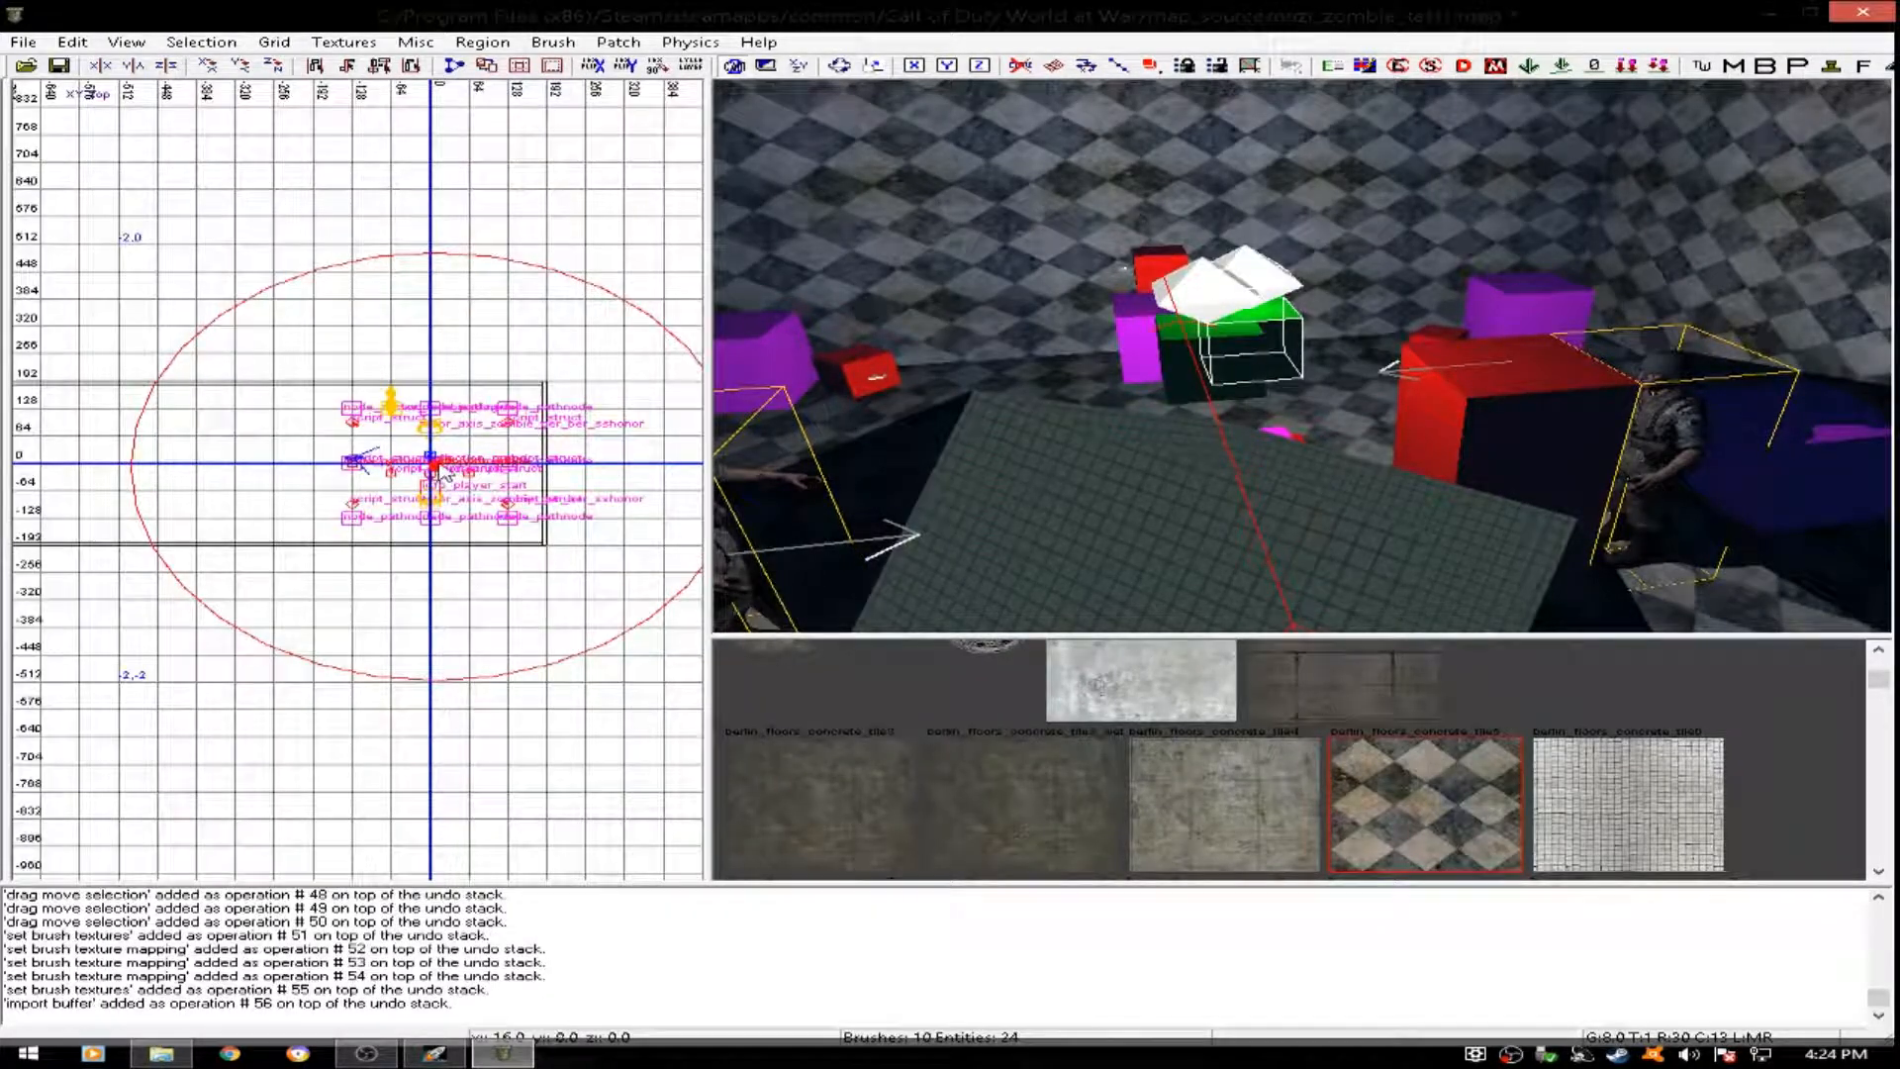
pyautogui.moveTo(436, 465); pyautogui.dragTo(383, 486)
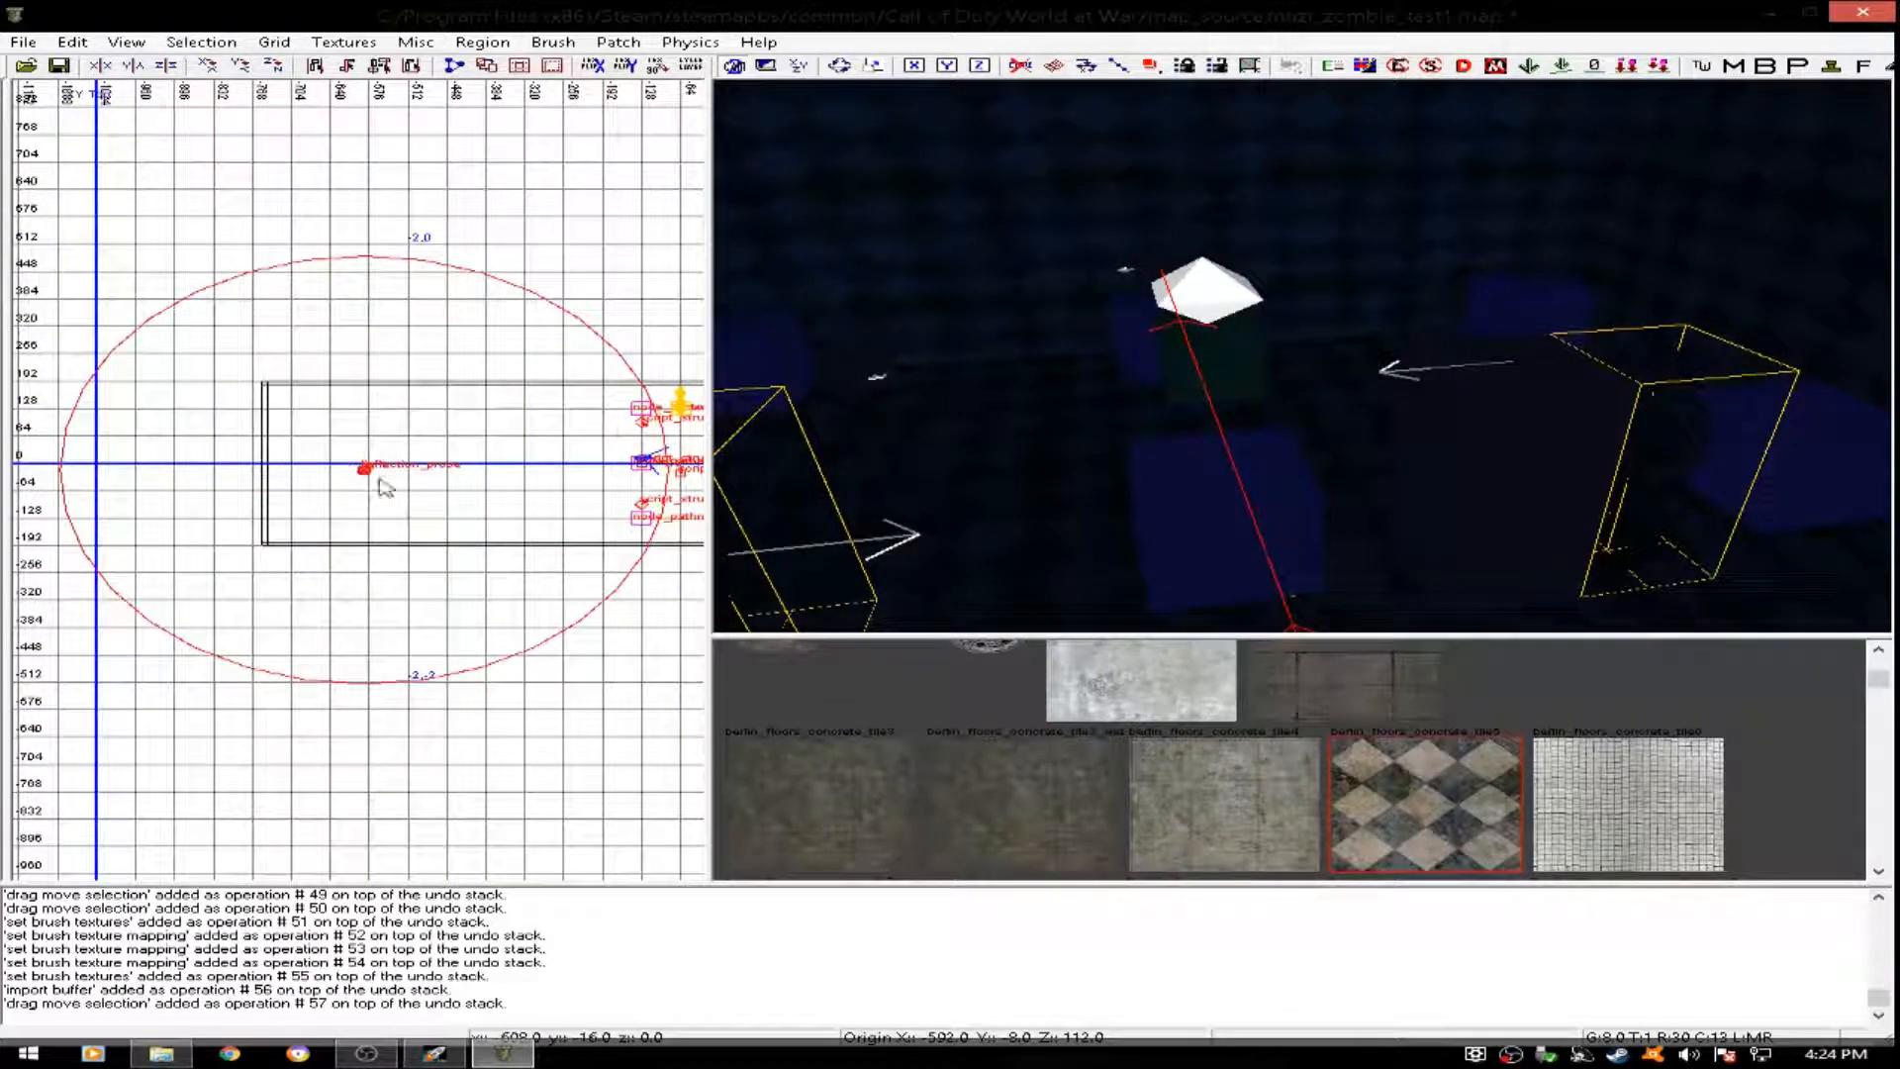
pyautogui.press('Escape')
# - Set the radius of the light in the west extension to 600
pyautogui.moveTo(1296, 382); pyautogui.dragTo(1298, 265, button='right')
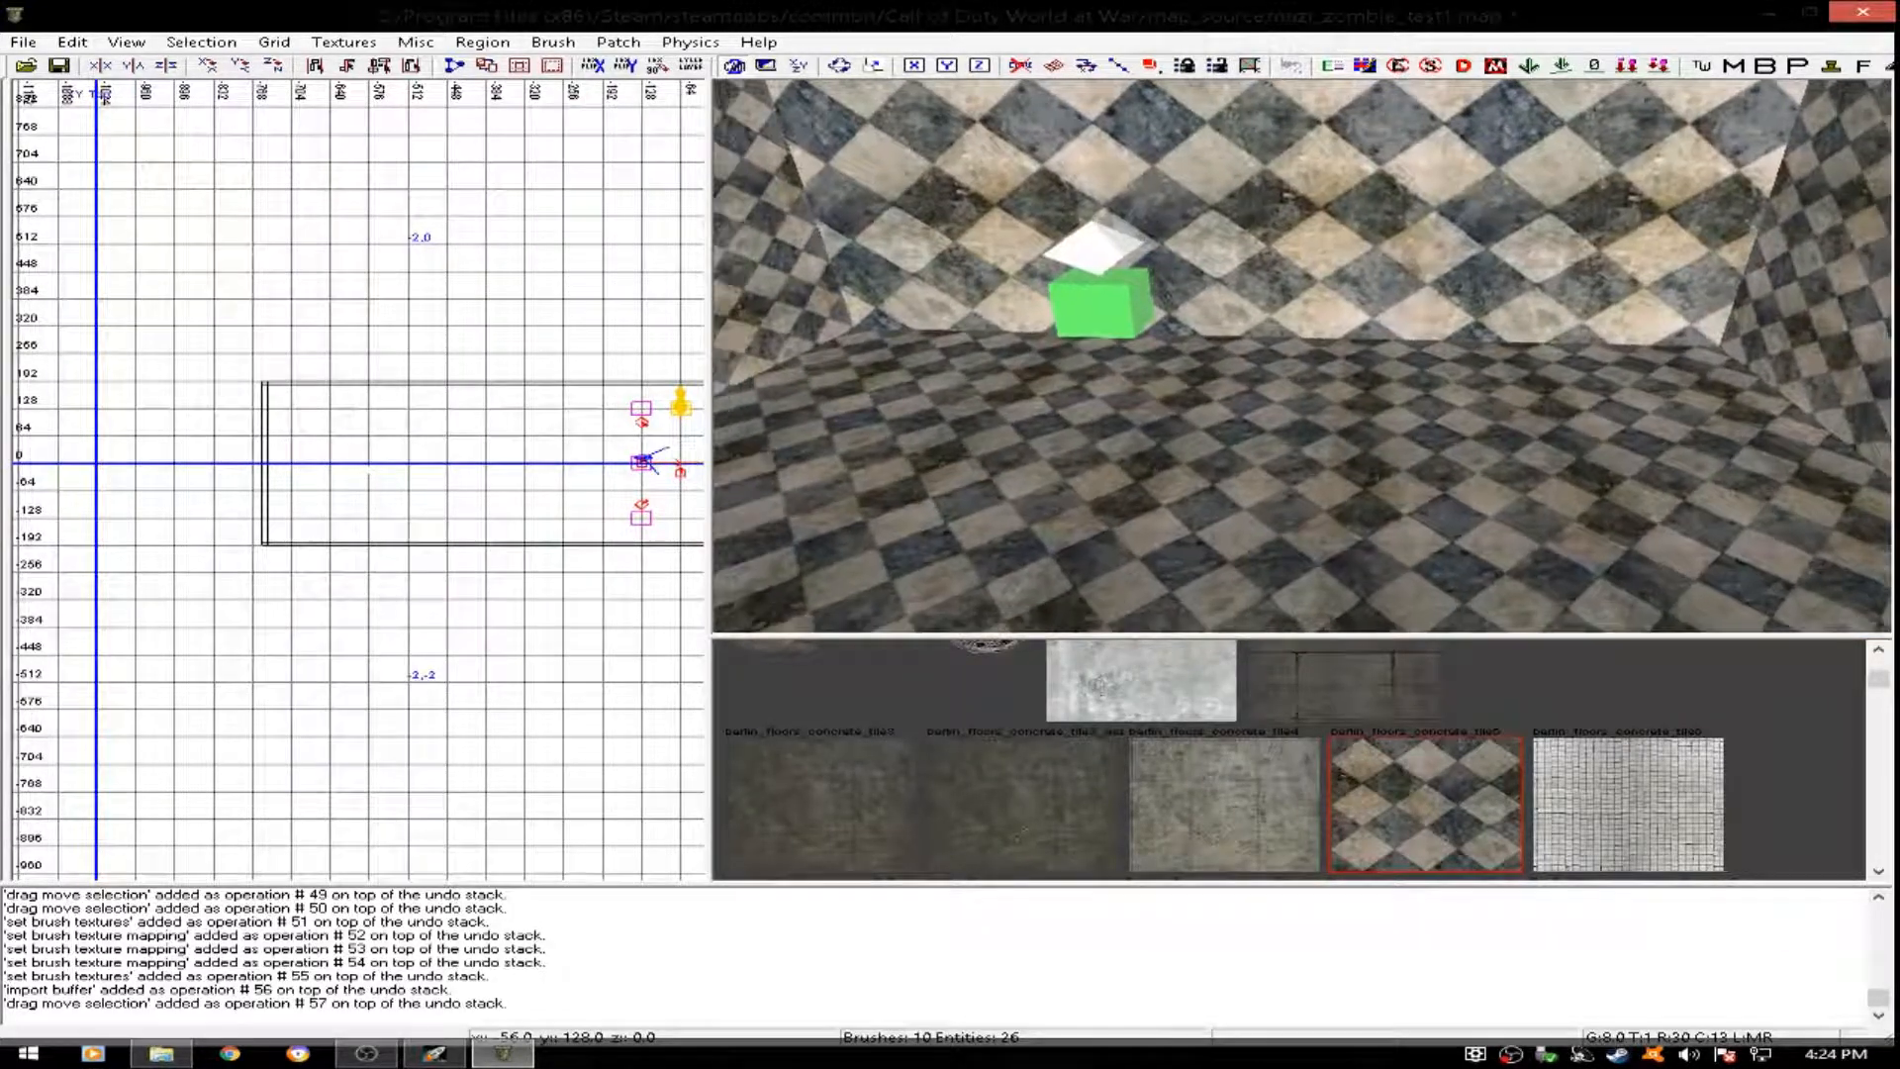
pyautogui.keyDown('shift'); pyautogui.click(1092, 262); pyautogui.keyUp('shift')
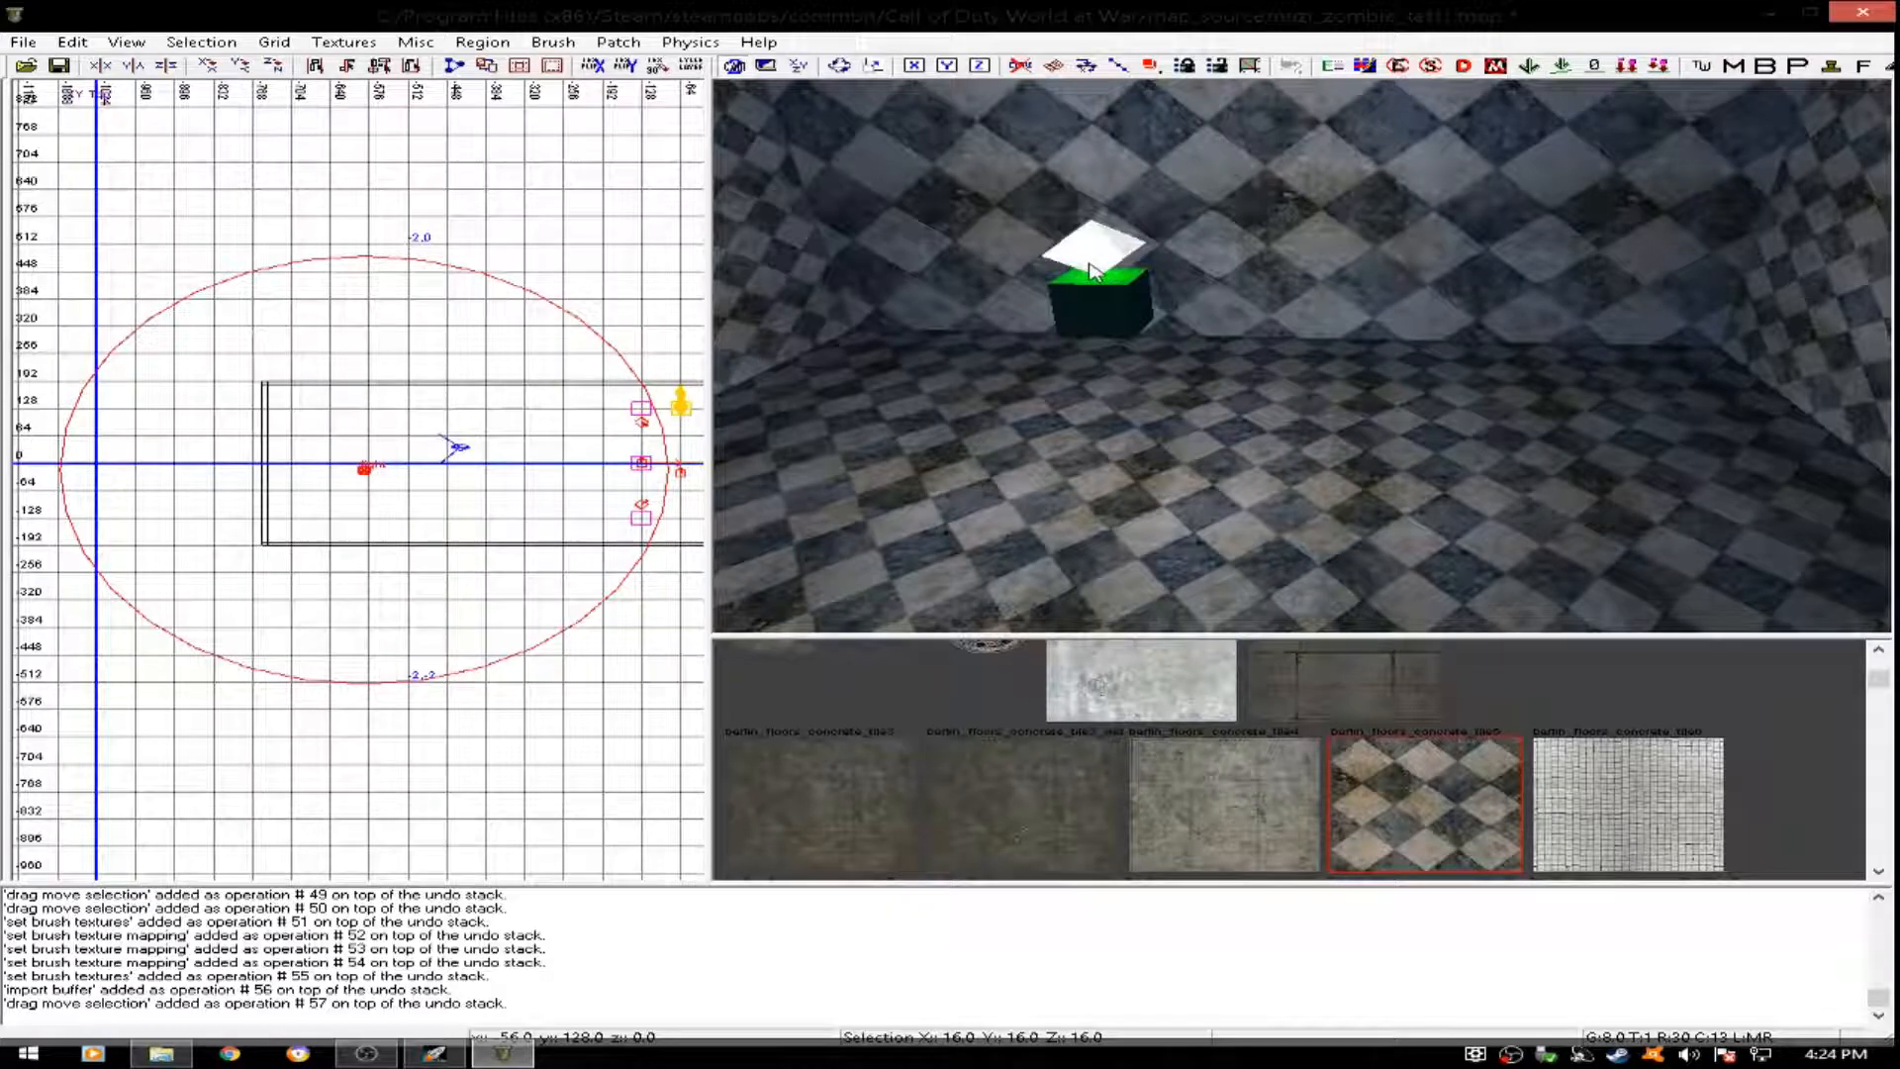
pyautogui.press('n')
pyautogui.click(1361, 562)
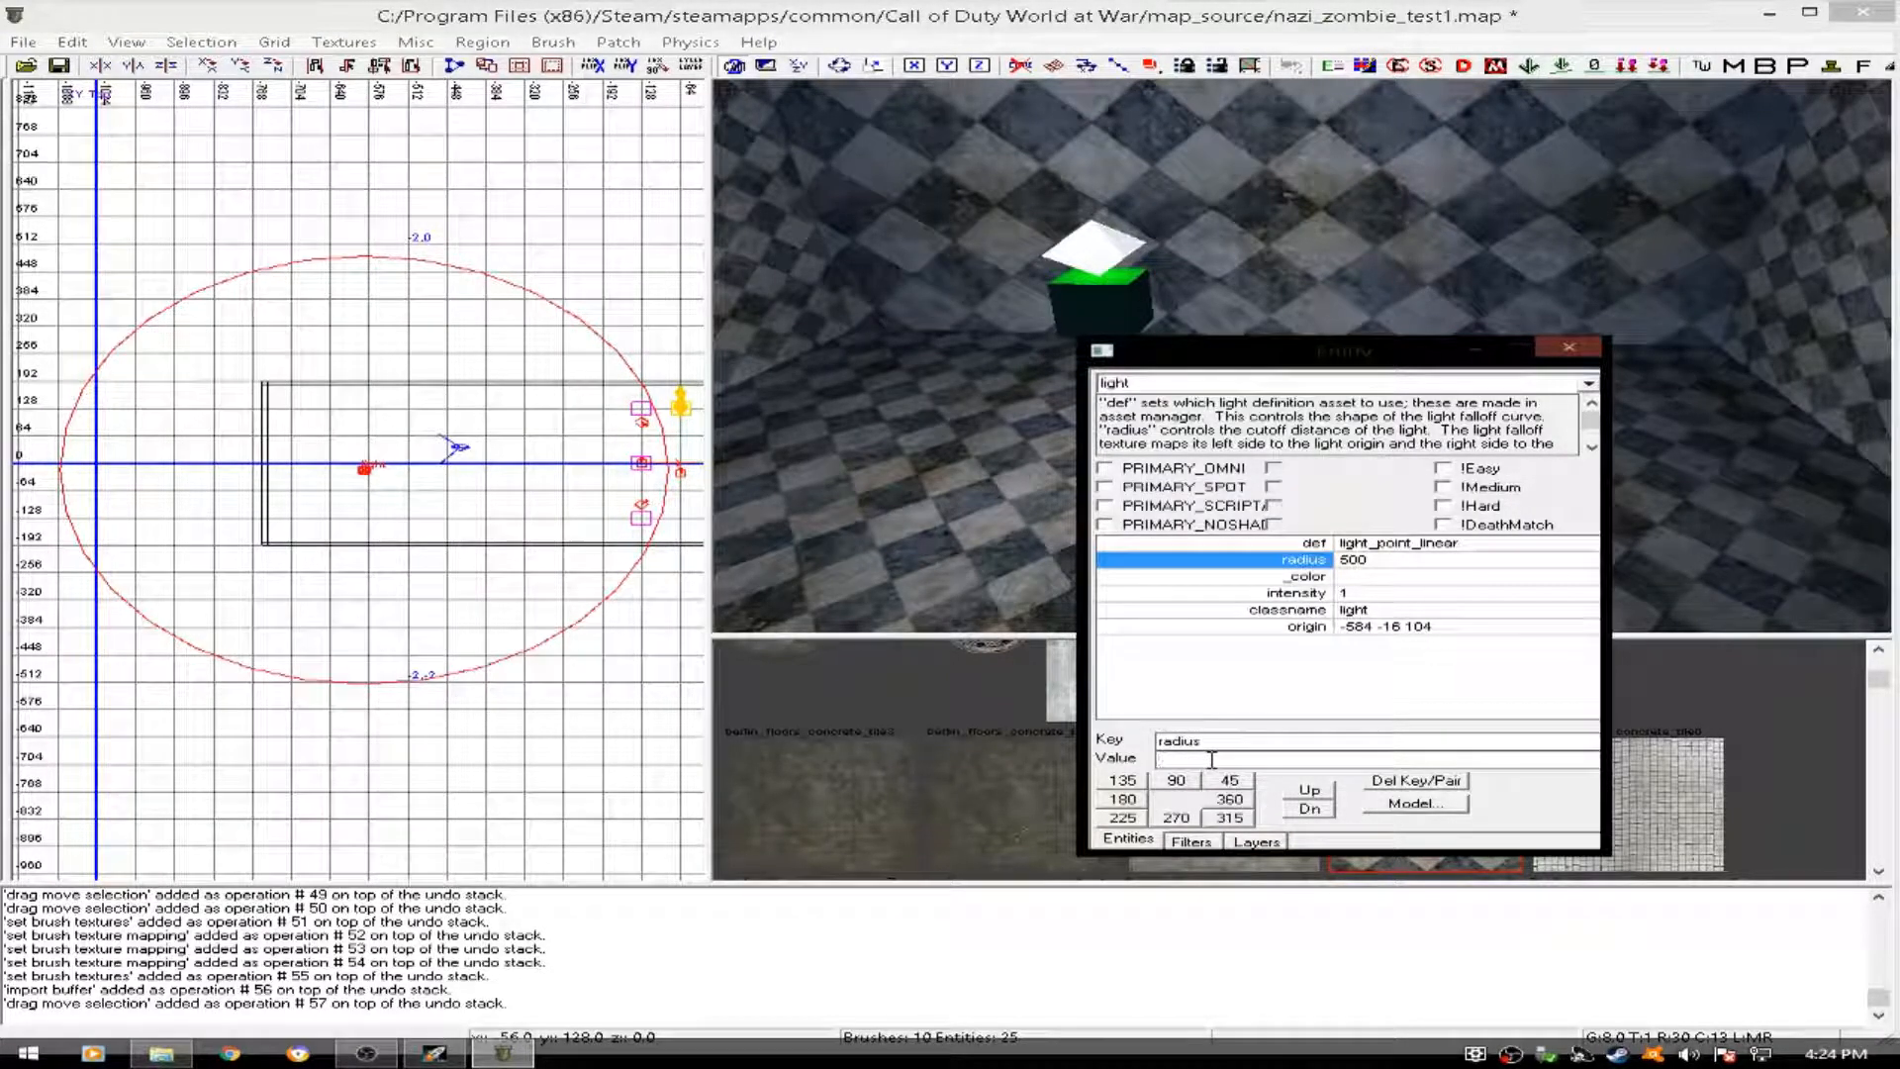
pyautogui.write('600')
pyautogui.press('Return')
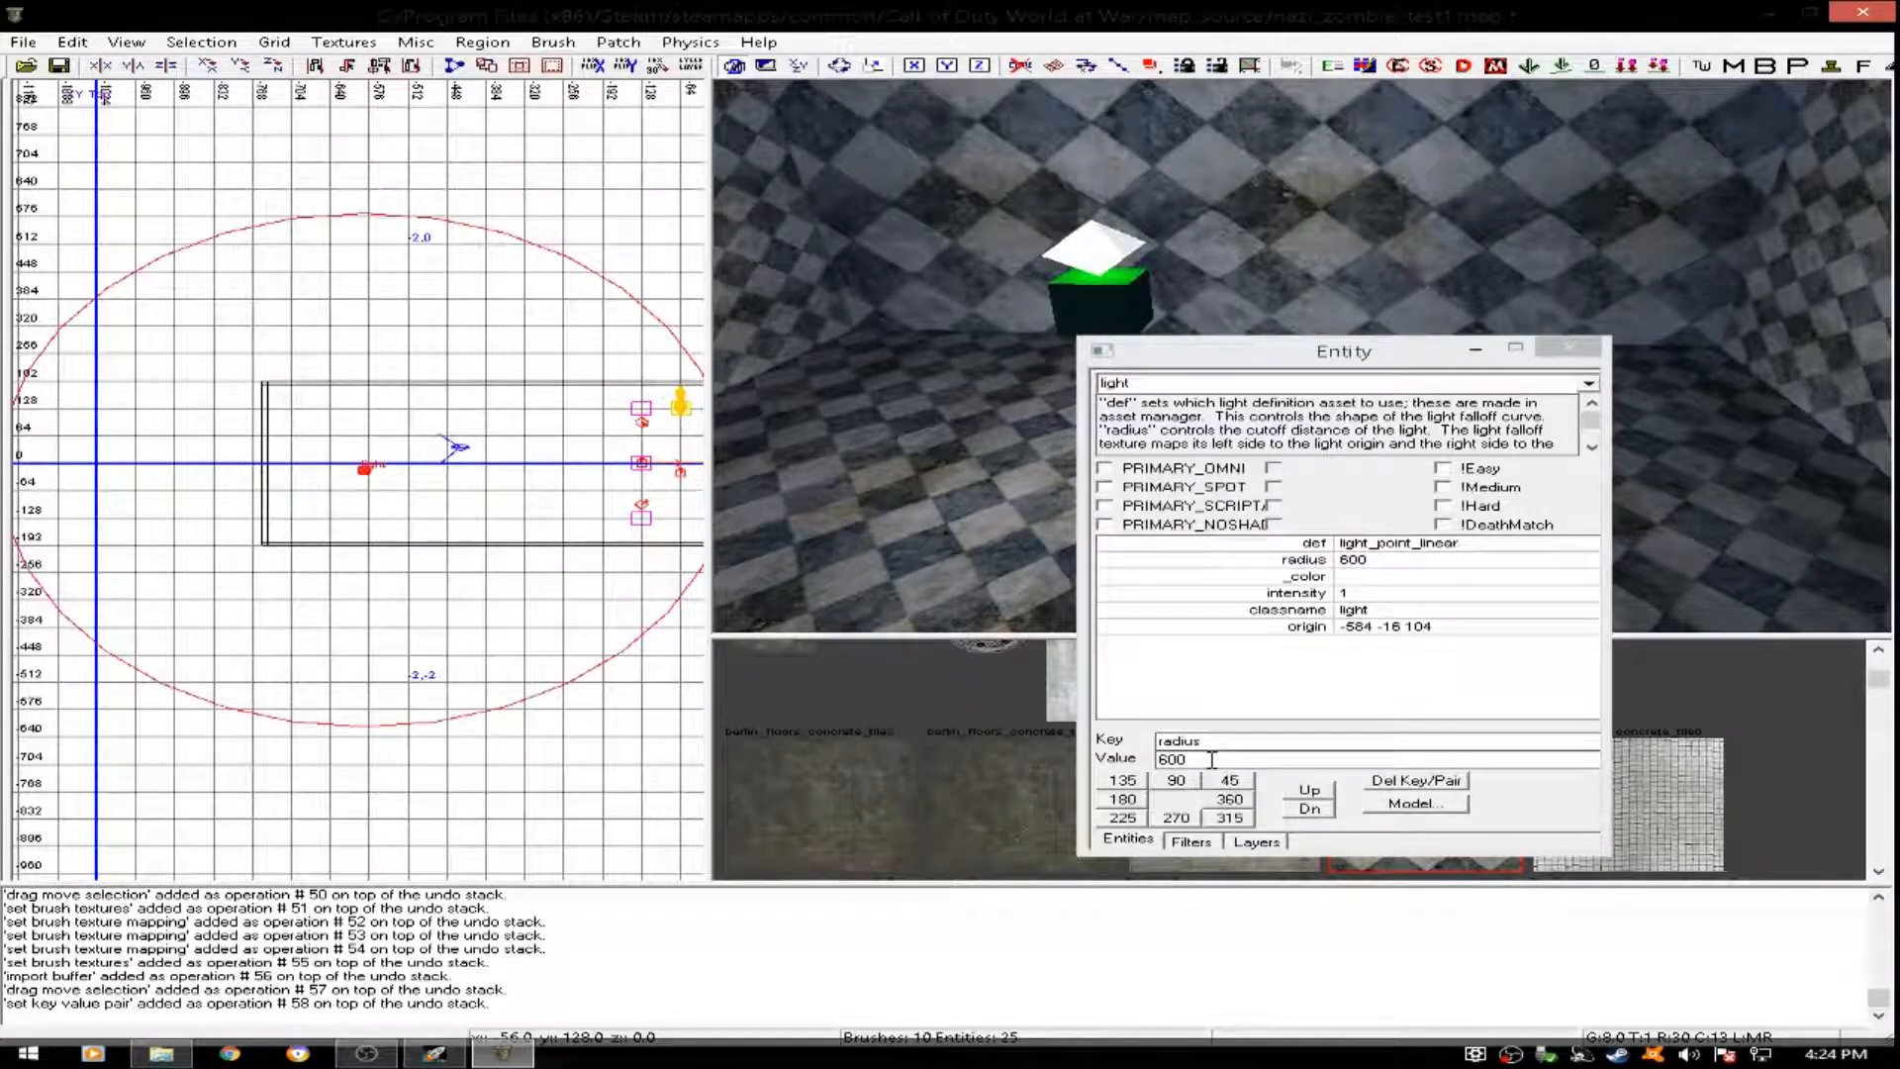
pyautogui.press('n')
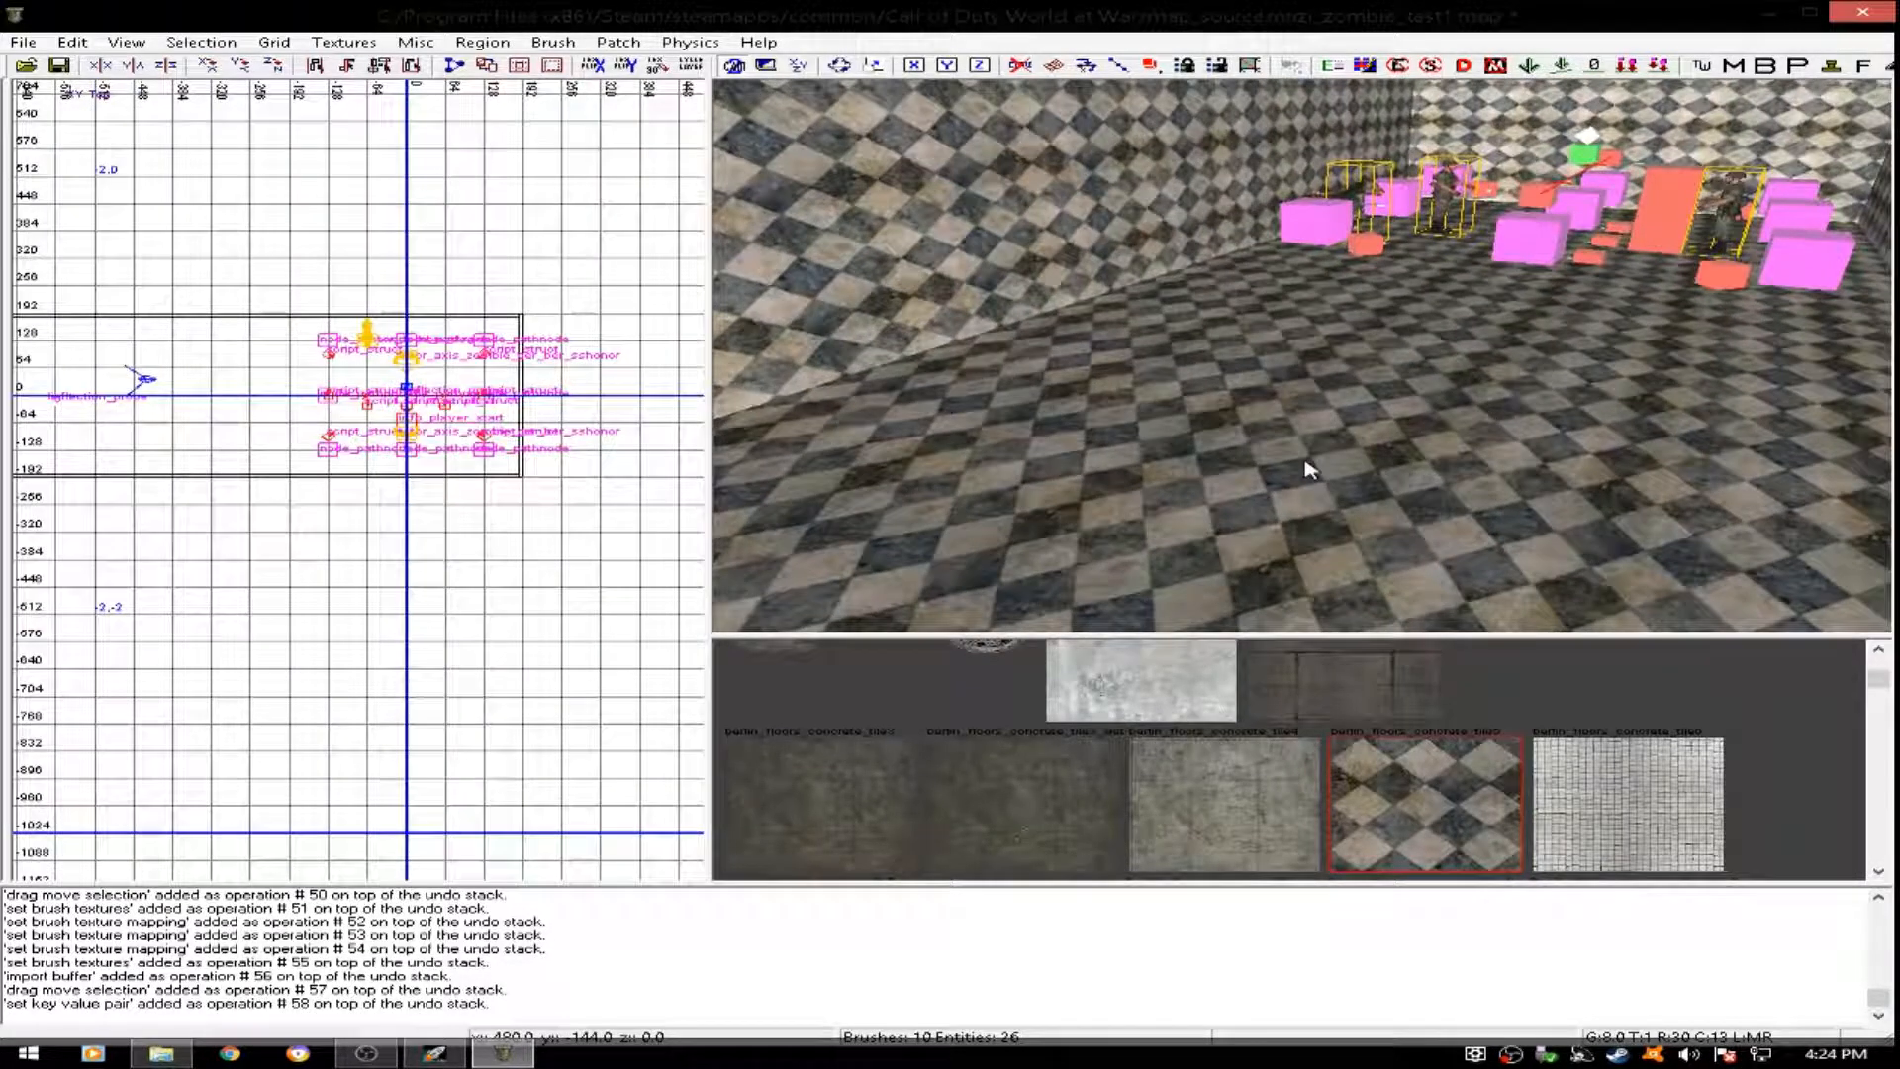
# - Insert the vending_juggernaut prefab from the UGX Modtools Patch Prefabs folder near the room's west end, at about x -640, y 104
pyautogui.moveTo(1316, 477); pyautogui.dragTo(1331, 395, button='right')
pyautogui.moveTo(915, 235); pyautogui.dragTo(917, 470, button='right')
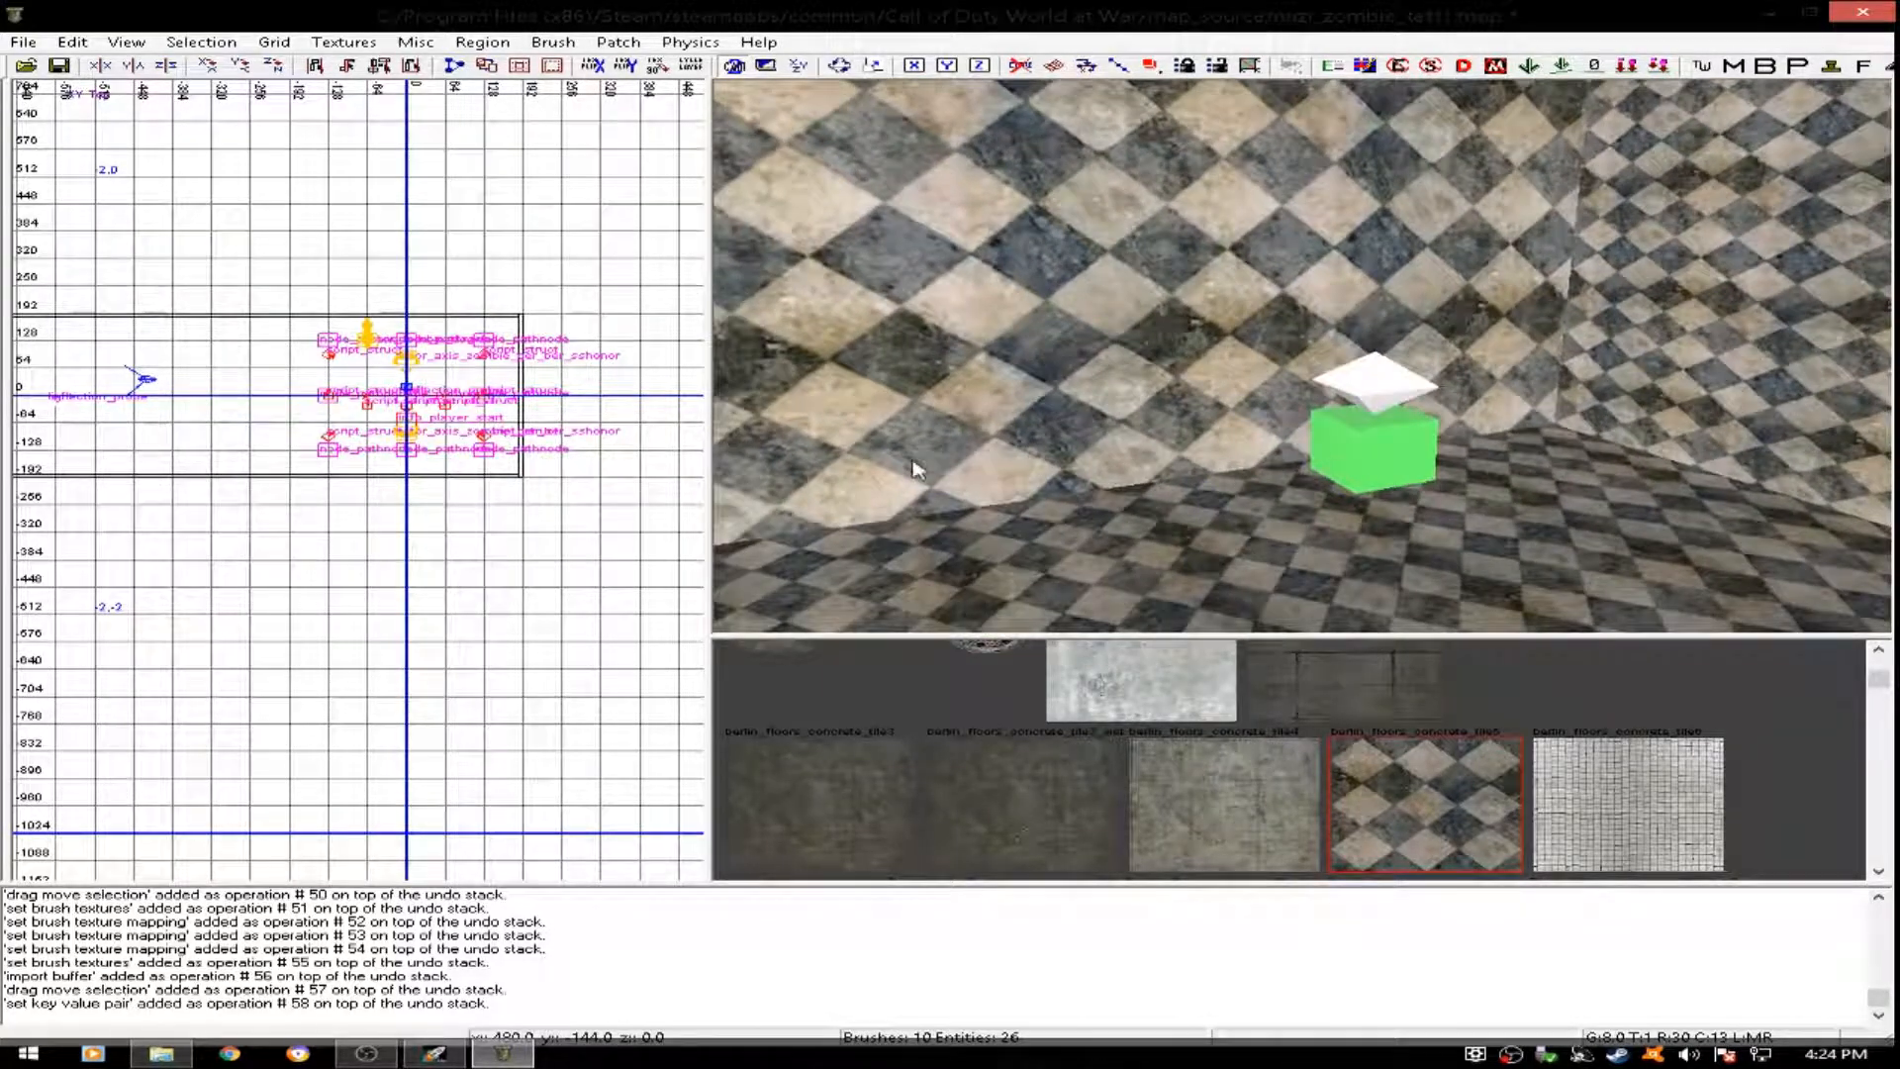
pyautogui.scroll(5, 263, 440)
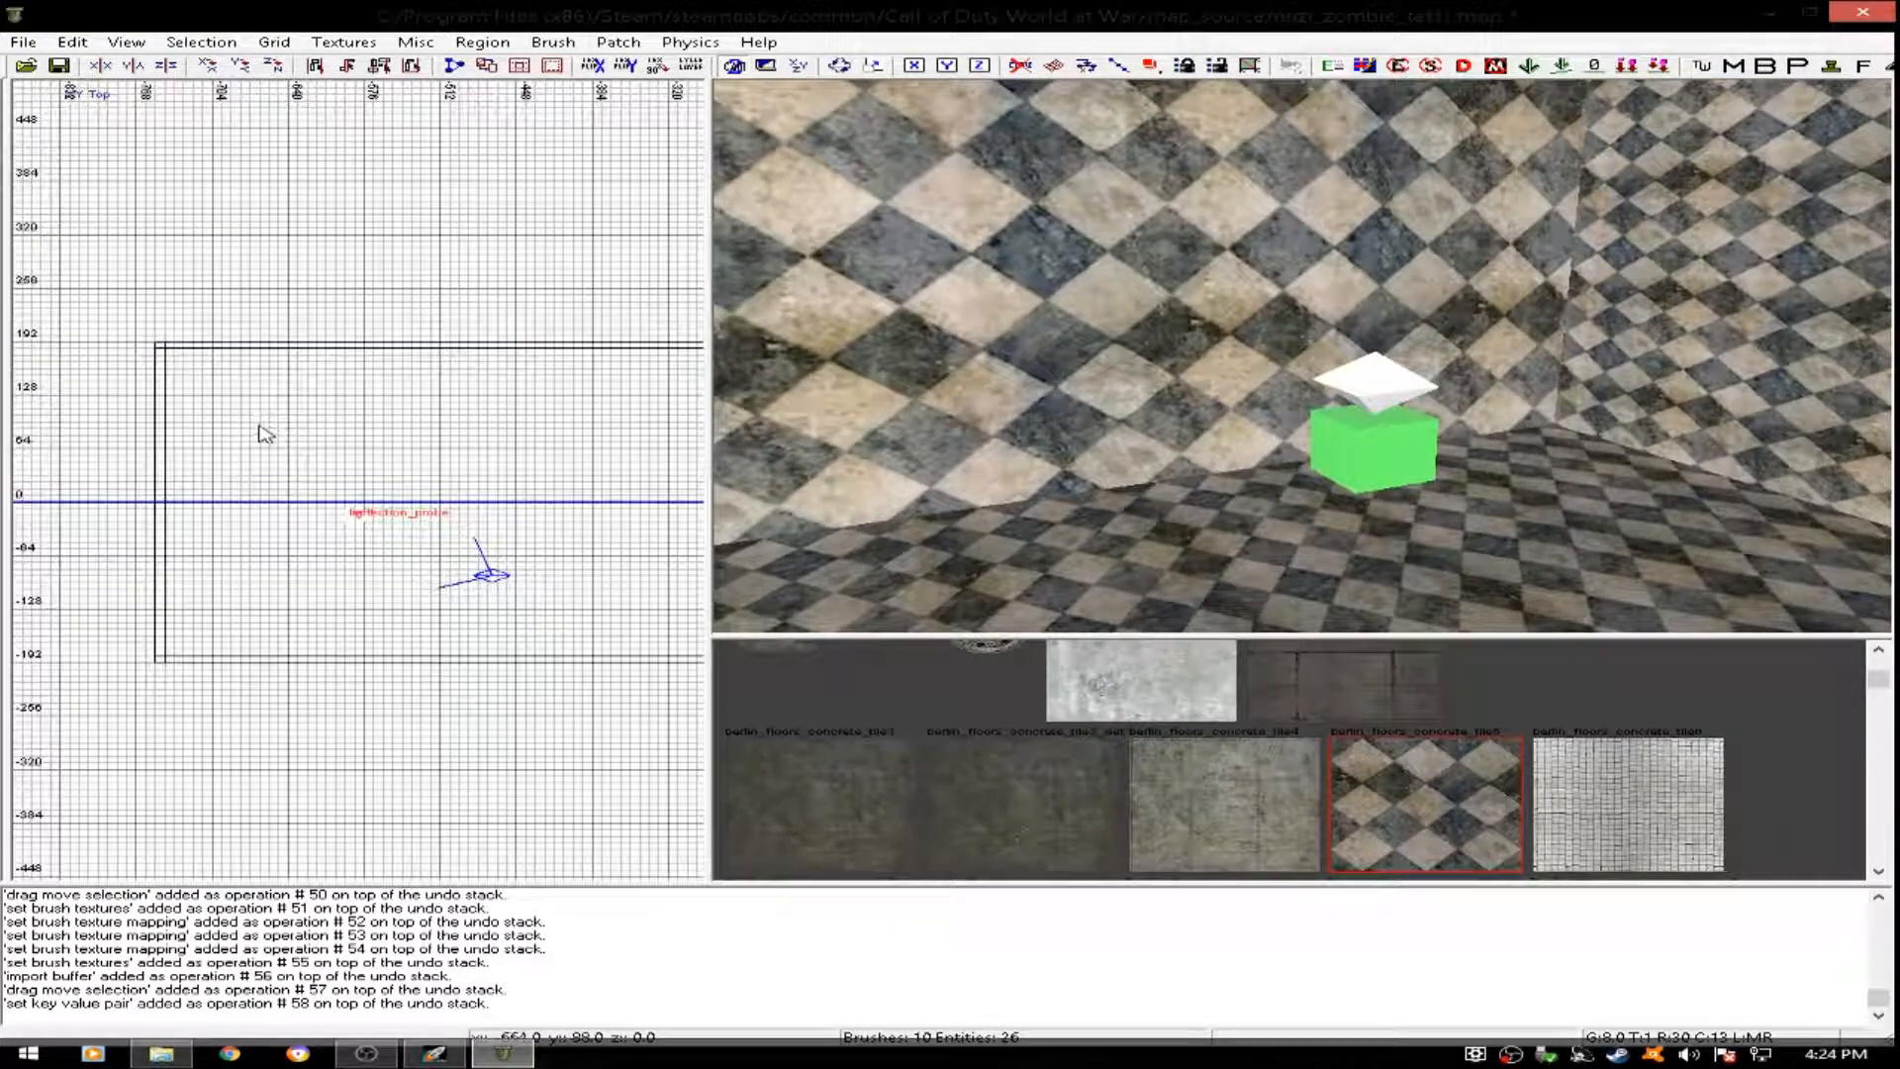
pyautogui.rightClick(277, 435)
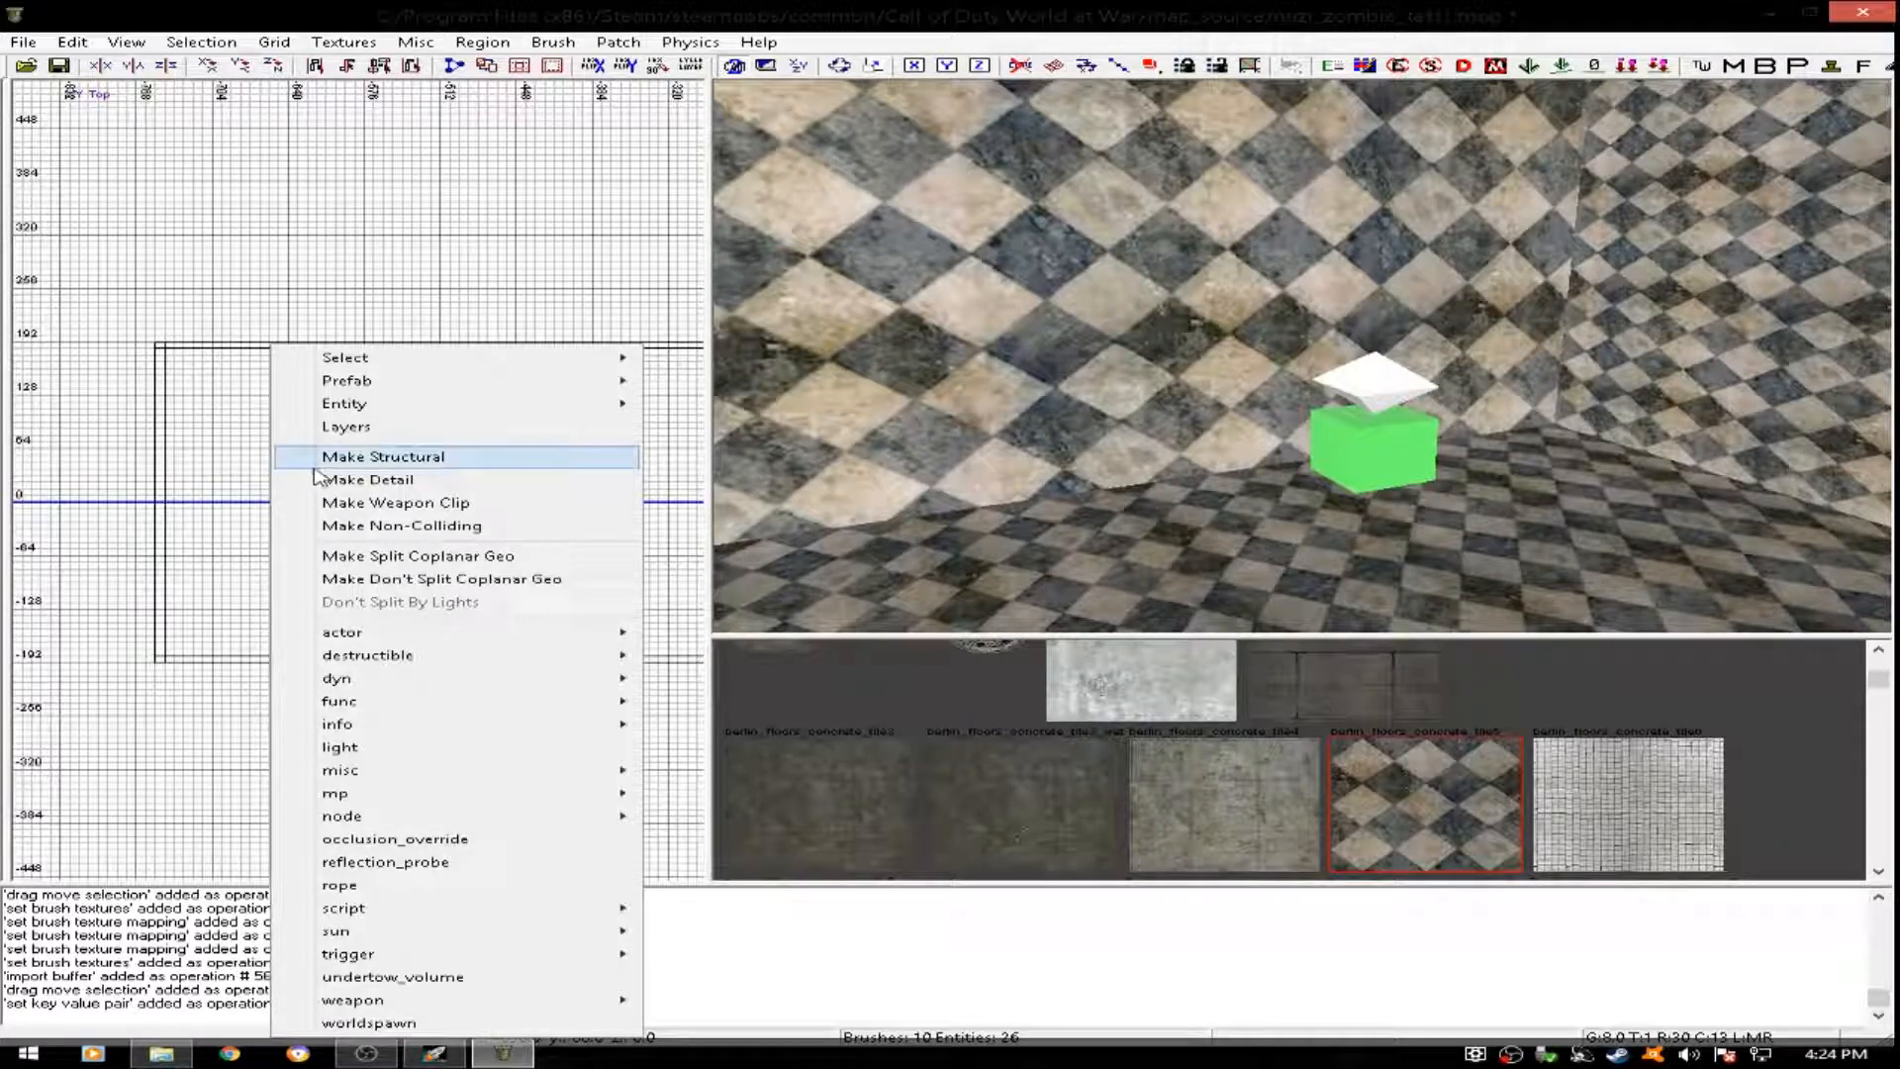
pyautogui.moveTo(499, 773)
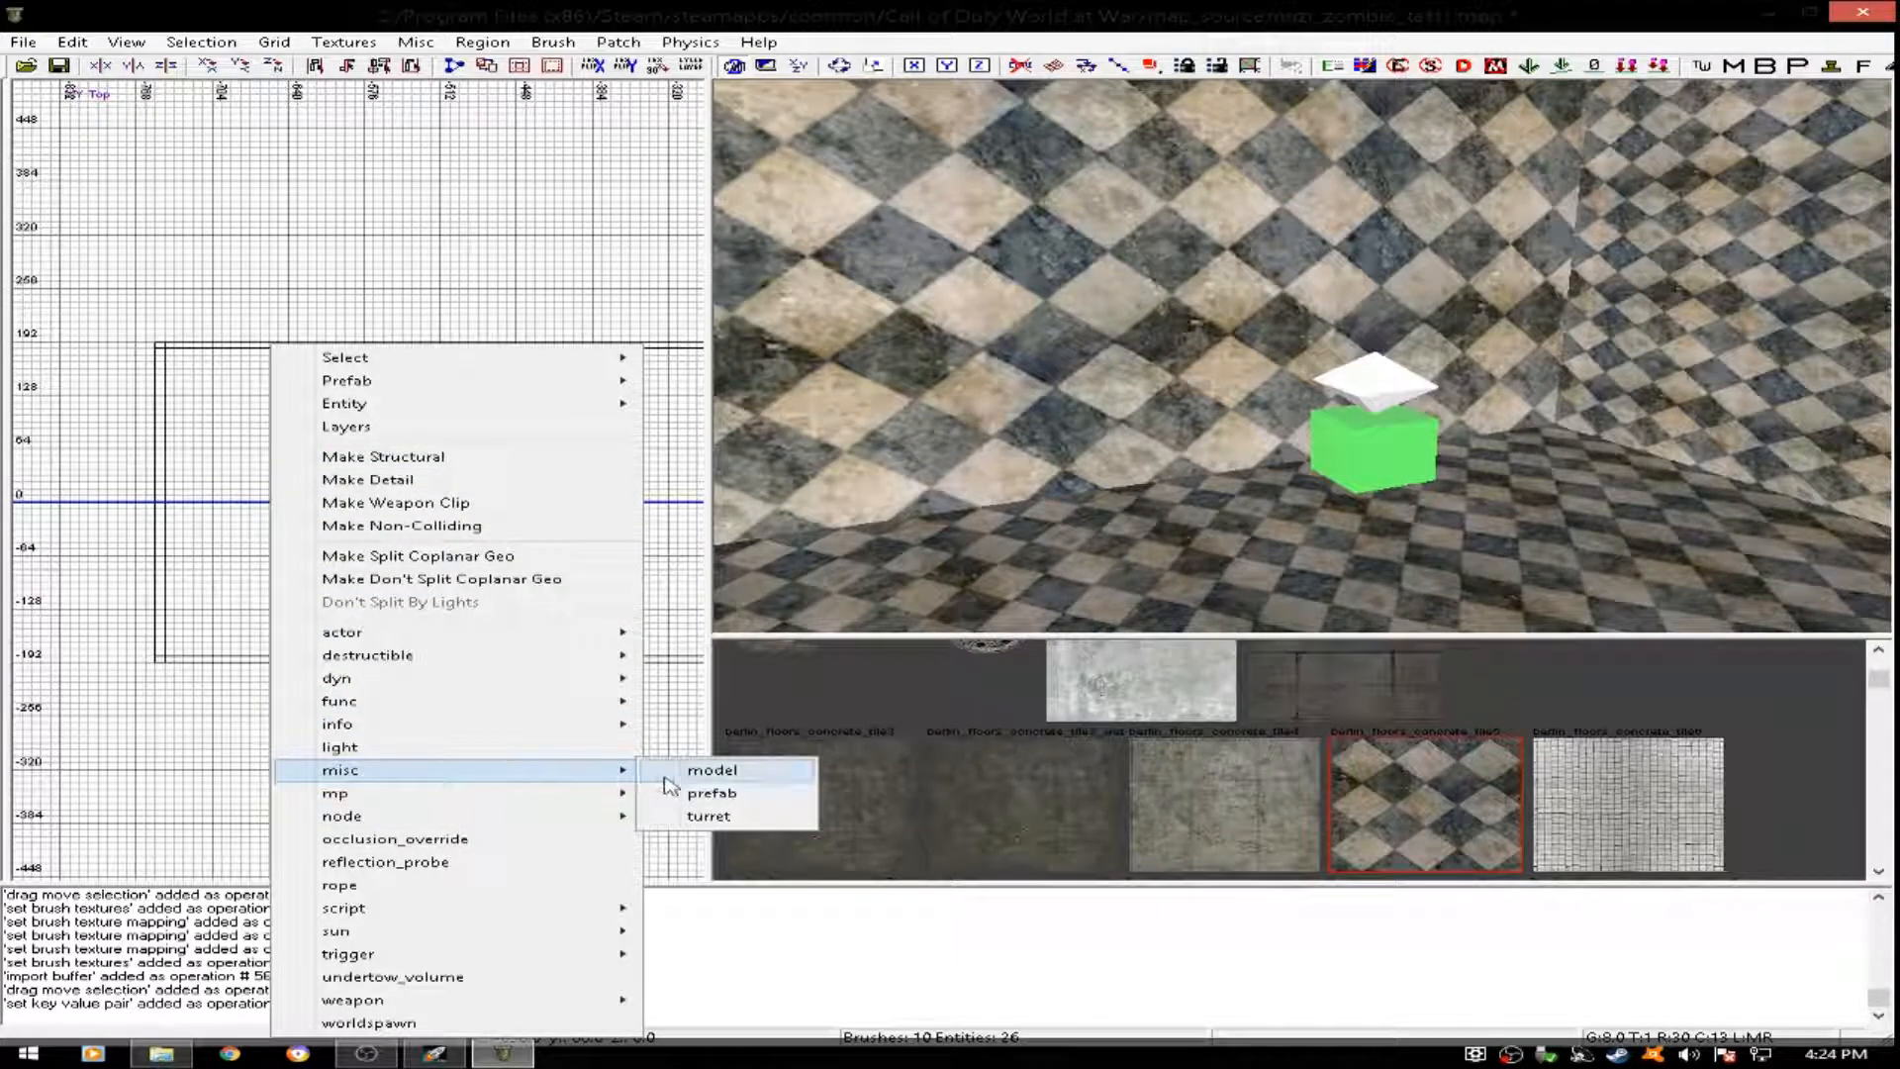
pyautogui.click(703, 792)
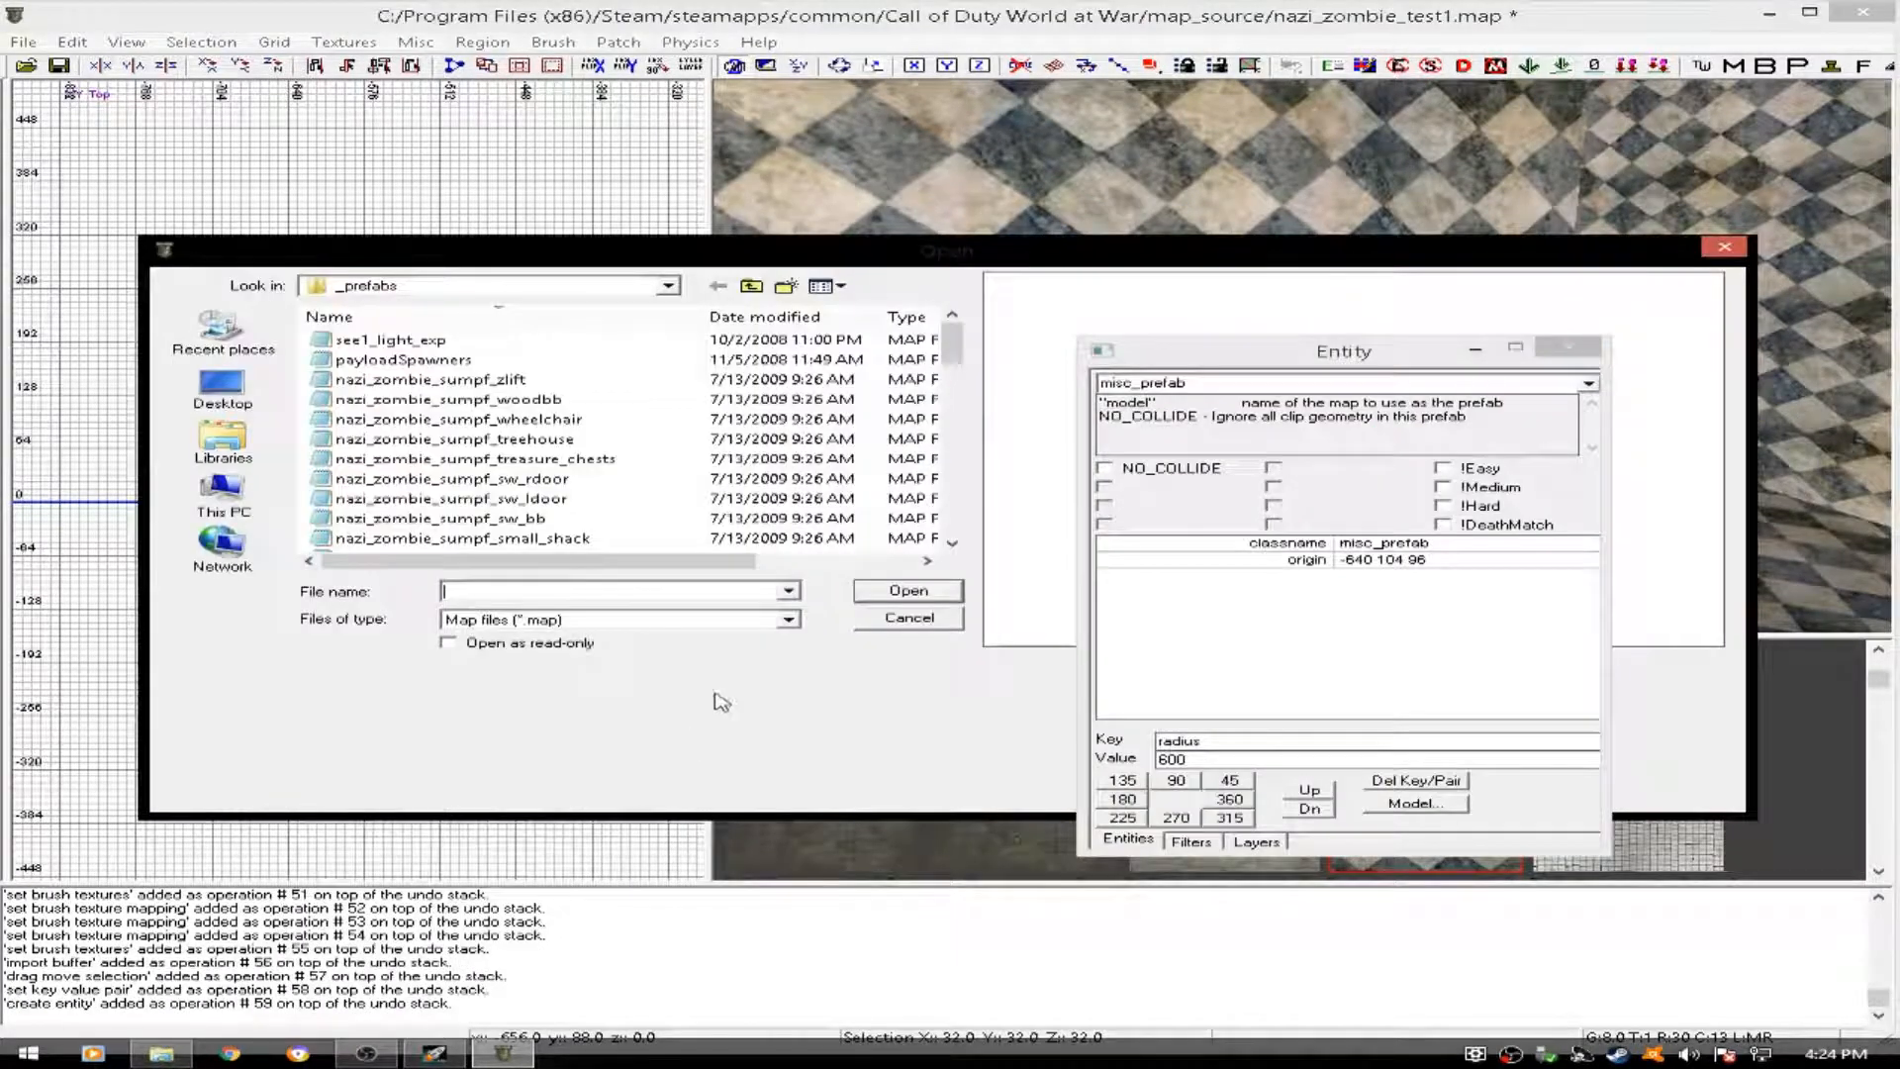
pyautogui.click(1474, 350)
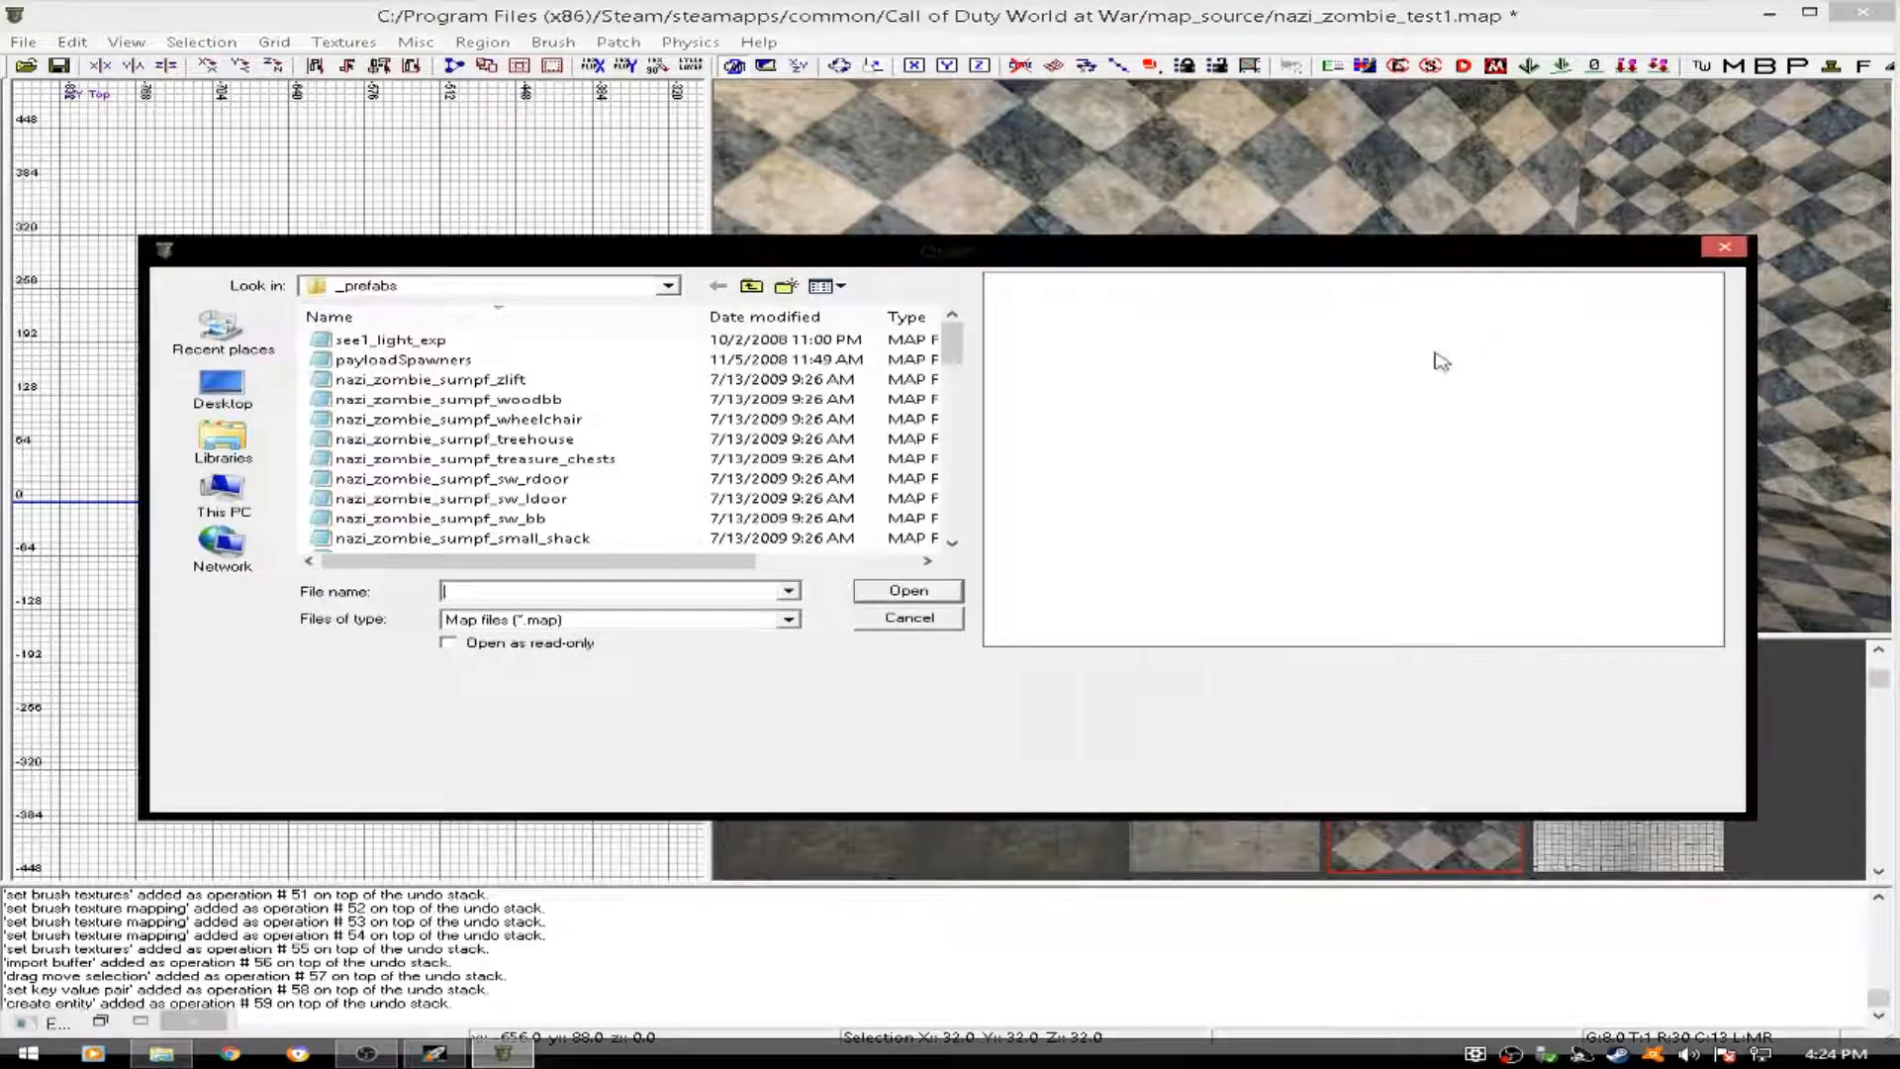
pyautogui.moveTo(954, 346); pyautogui.dragTo(956, 532)
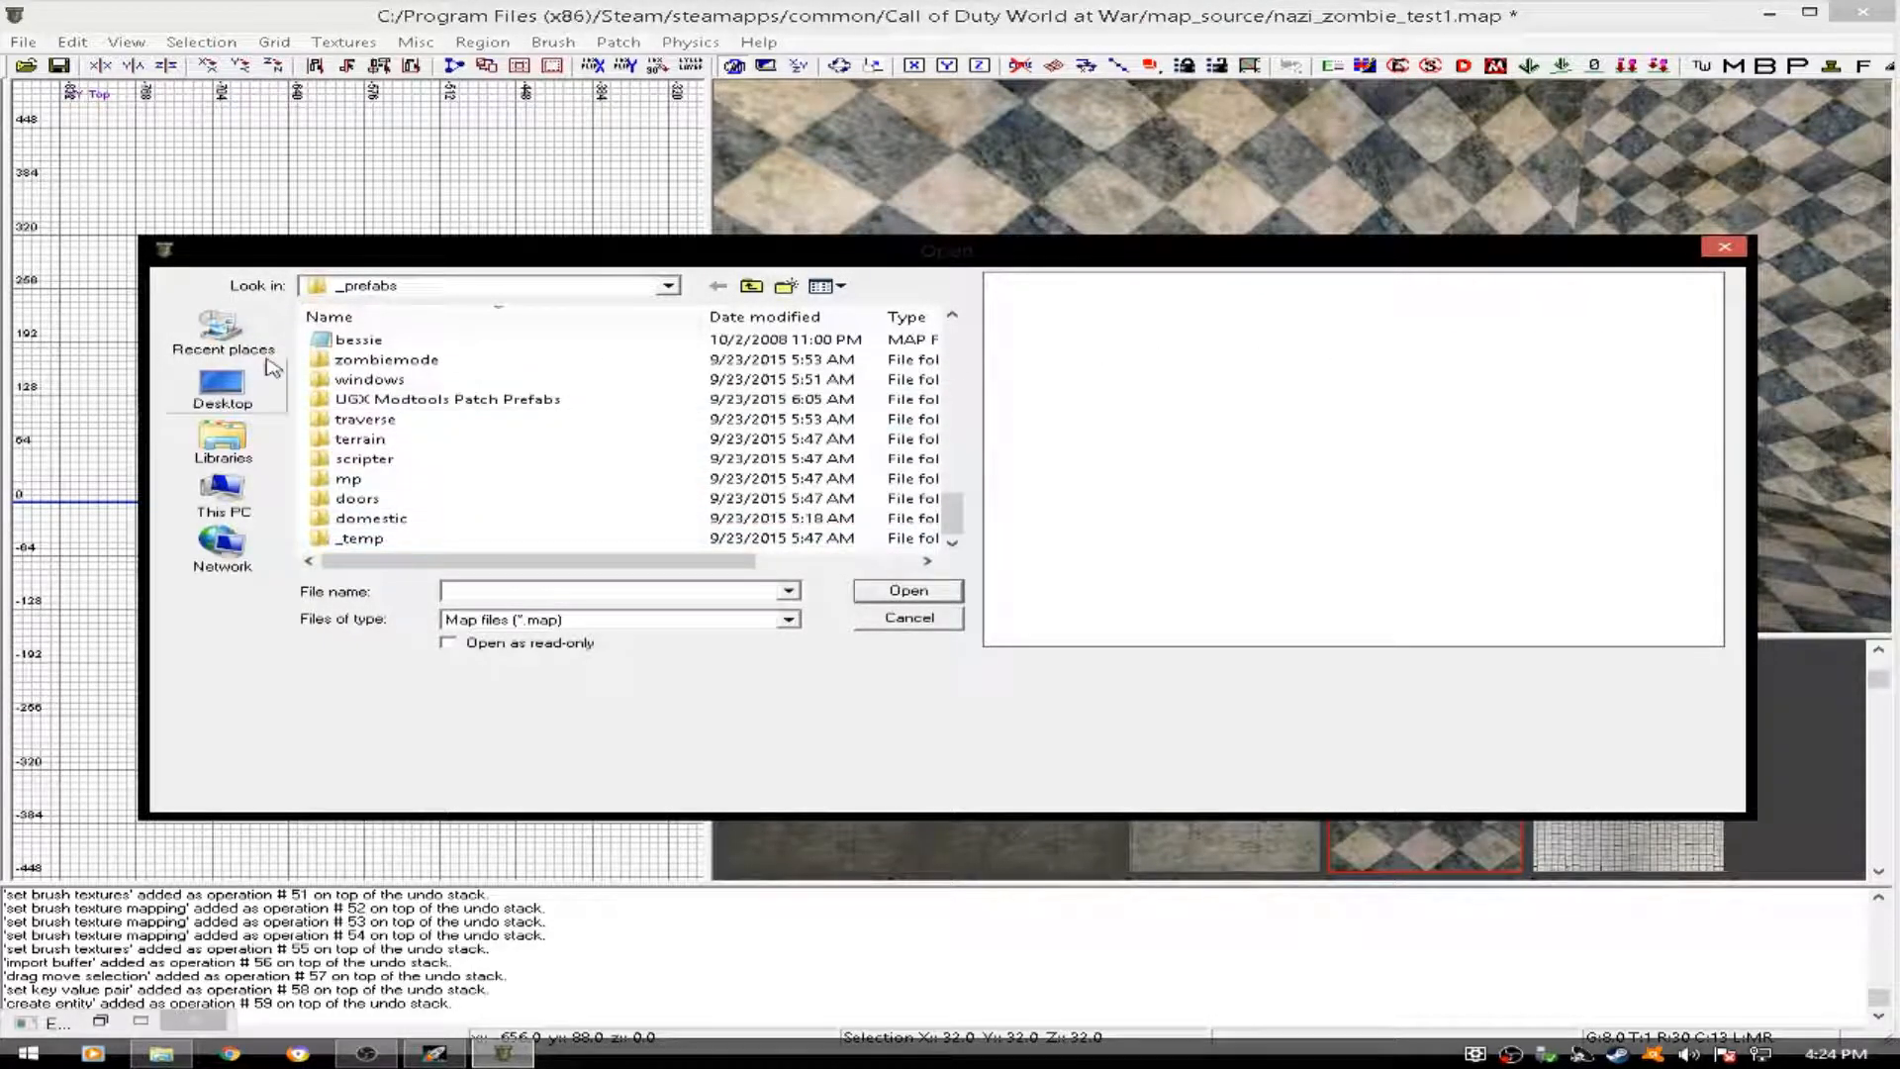
pyautogui.doubleClick(495, 404)
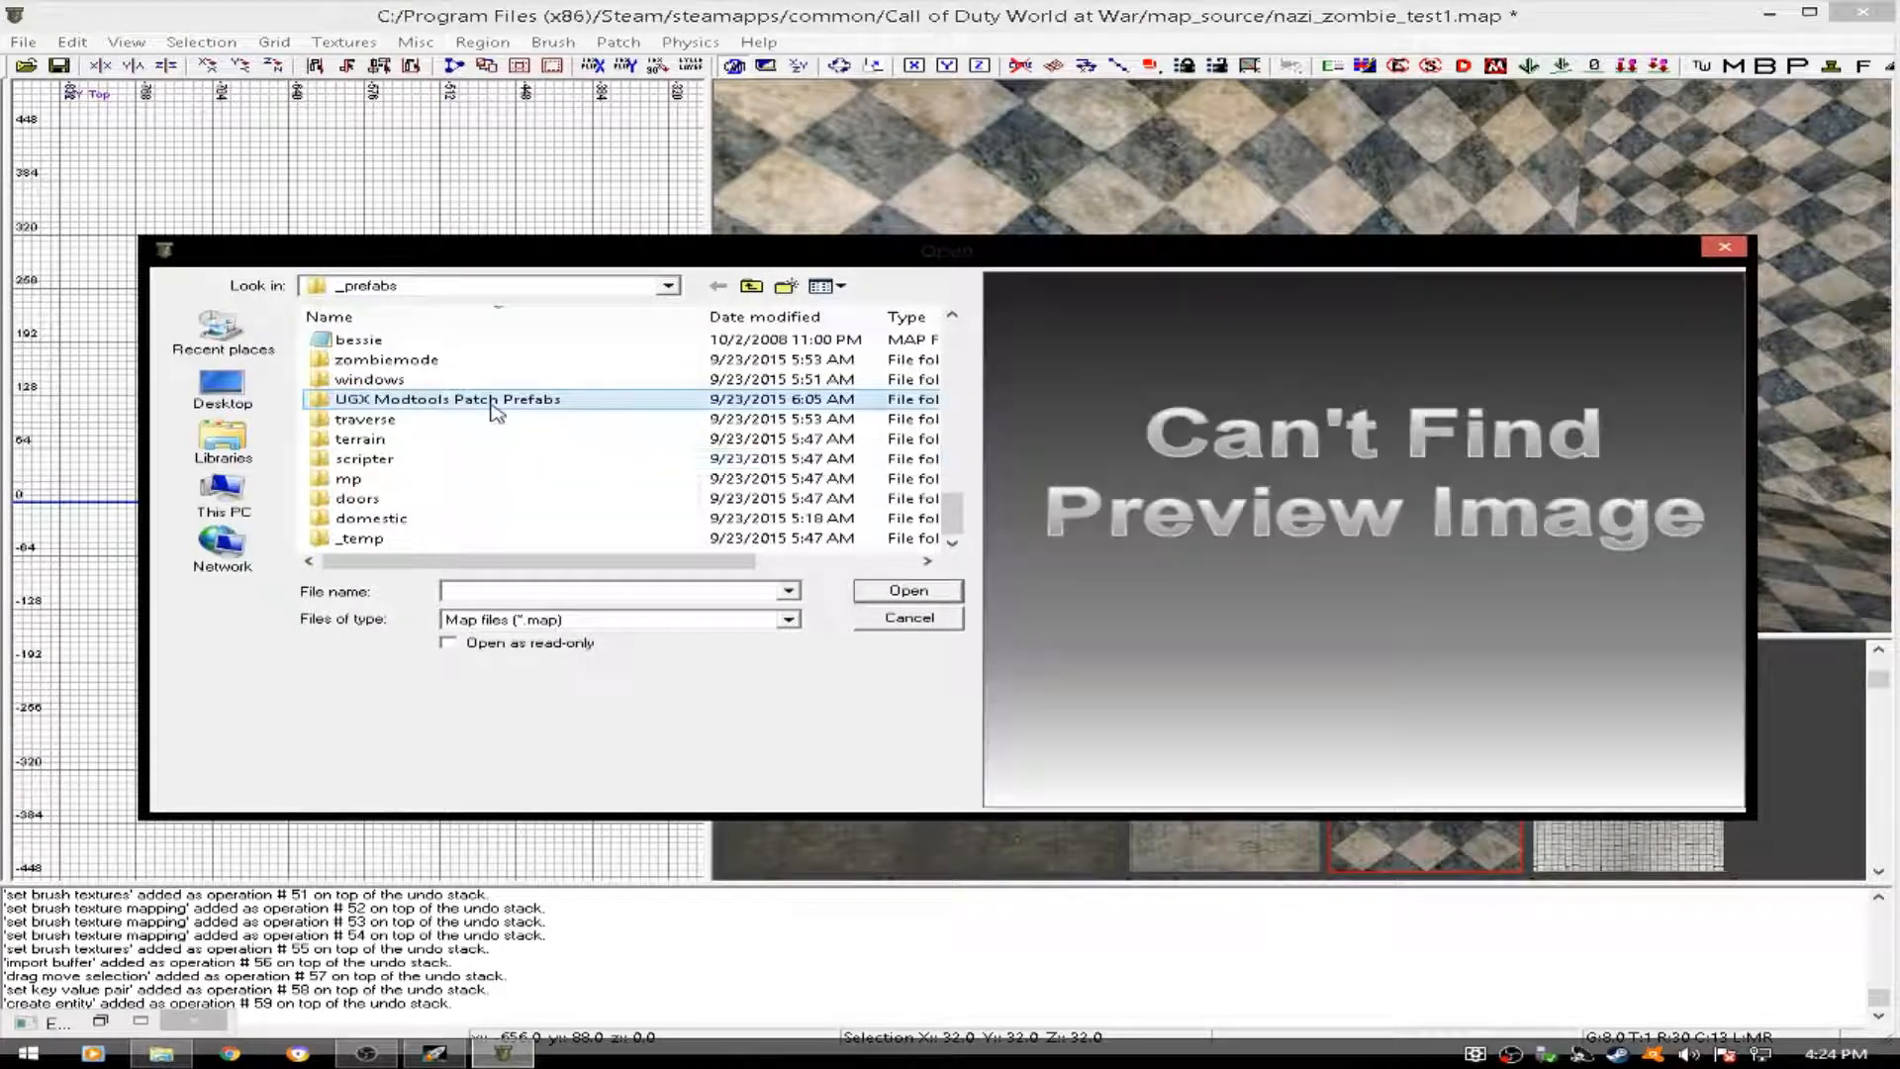
pyautogui.click(495, 381)
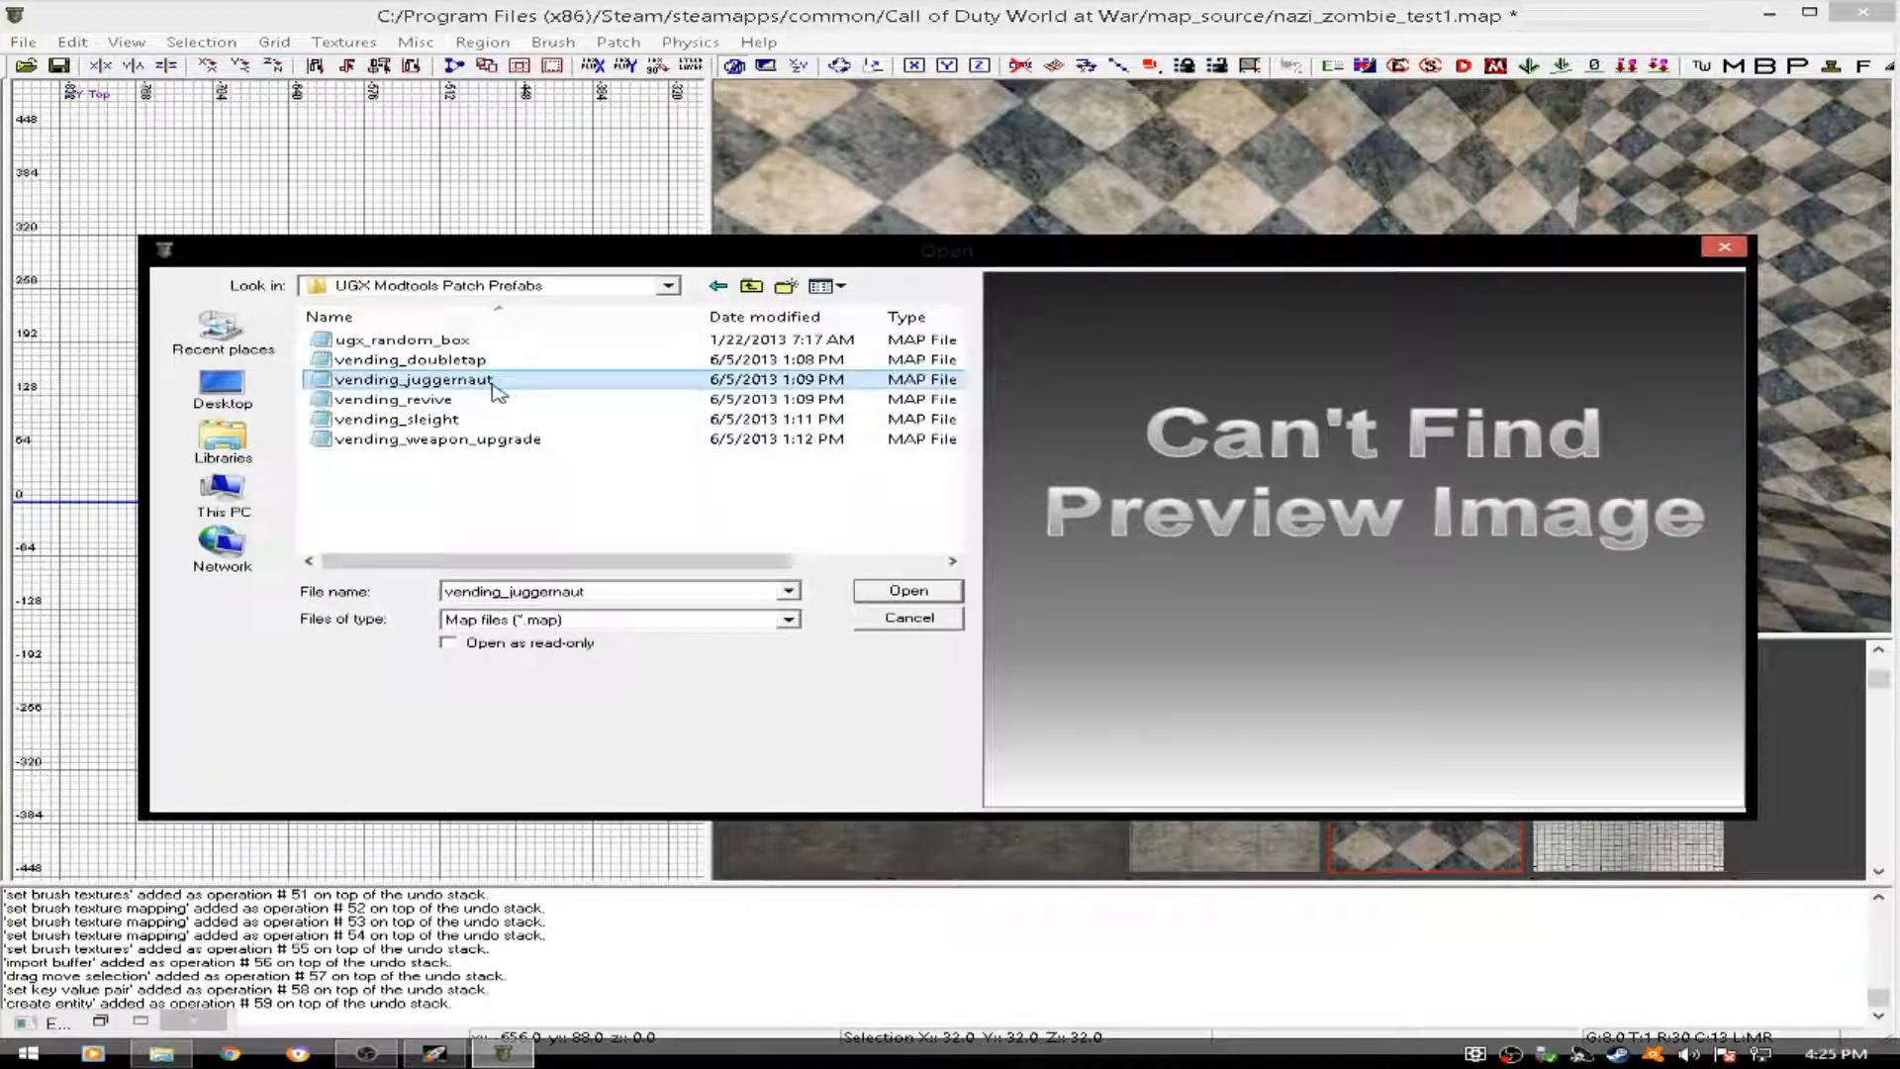
pyautogui.click(952, 594)
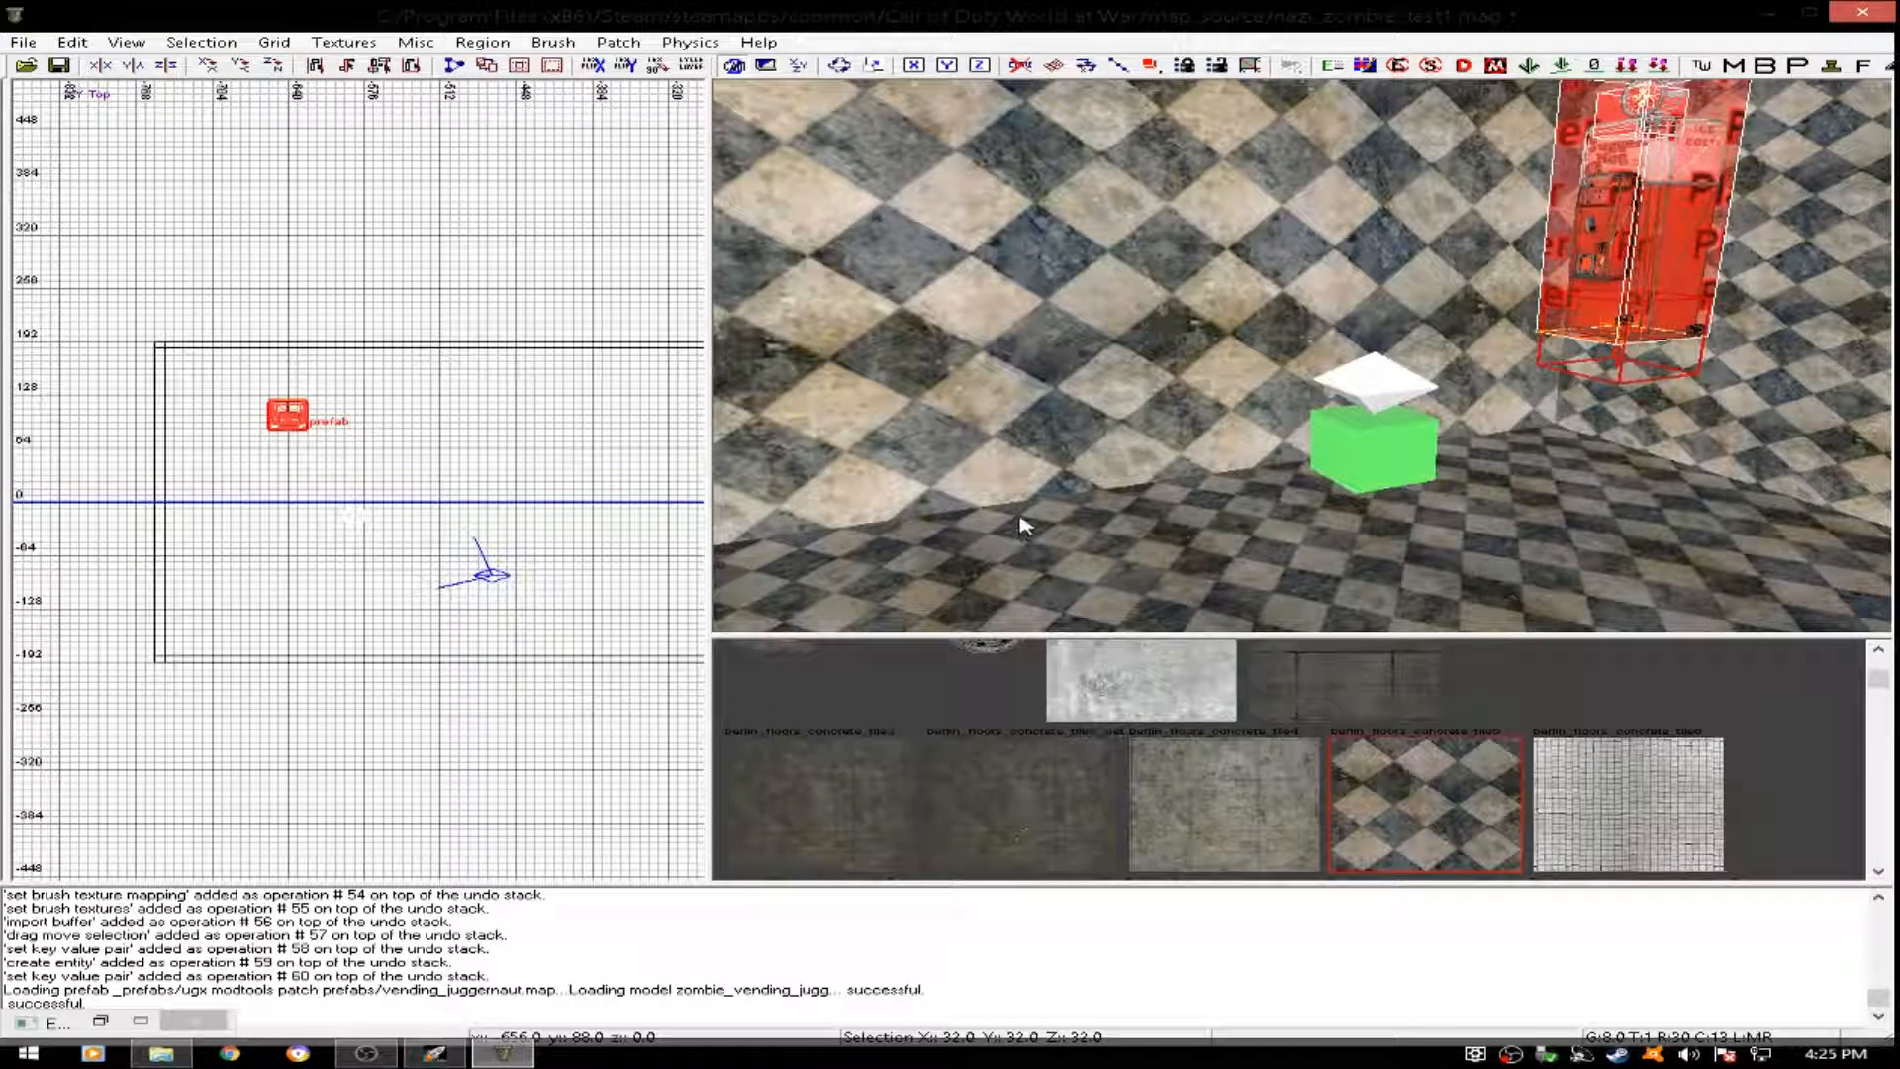
# - Lower the Juggernaut vending machine onto the floor and shift it west to about x -688 in the front view
pyautogui.moveTo(1615, 332); pyautogui.dragTo(1555, 227, button='right')
pyautogui.moveTo(1406, 280); pyautogui.dragTo(1407, 354)
pyautogui.keyDown('ctrl'); pyautogui.moveTo(1393, 340); pyautogui.dragTo(1387, 386, button='right'); pyautogui.keyUp('ctrl')
pyautogui.moveTo(1409, 330); pyautogui.dragTo(1408, 350)
pyautogui.moveTo(1408, 350)
pyautogui.keyDown('ctrl'); pyautogui.mouseDown(button='right')
pyautogui.moveTo(1407, 394)
pyautogui.moveTo(1409, 344)
pyautogui.mouseUp(button='right'); pyautogui.keyUp('ctrl')
pyautogui.hotkey('ctrl', 'Tab')
pyautogui.scroll(6, 342, 534)
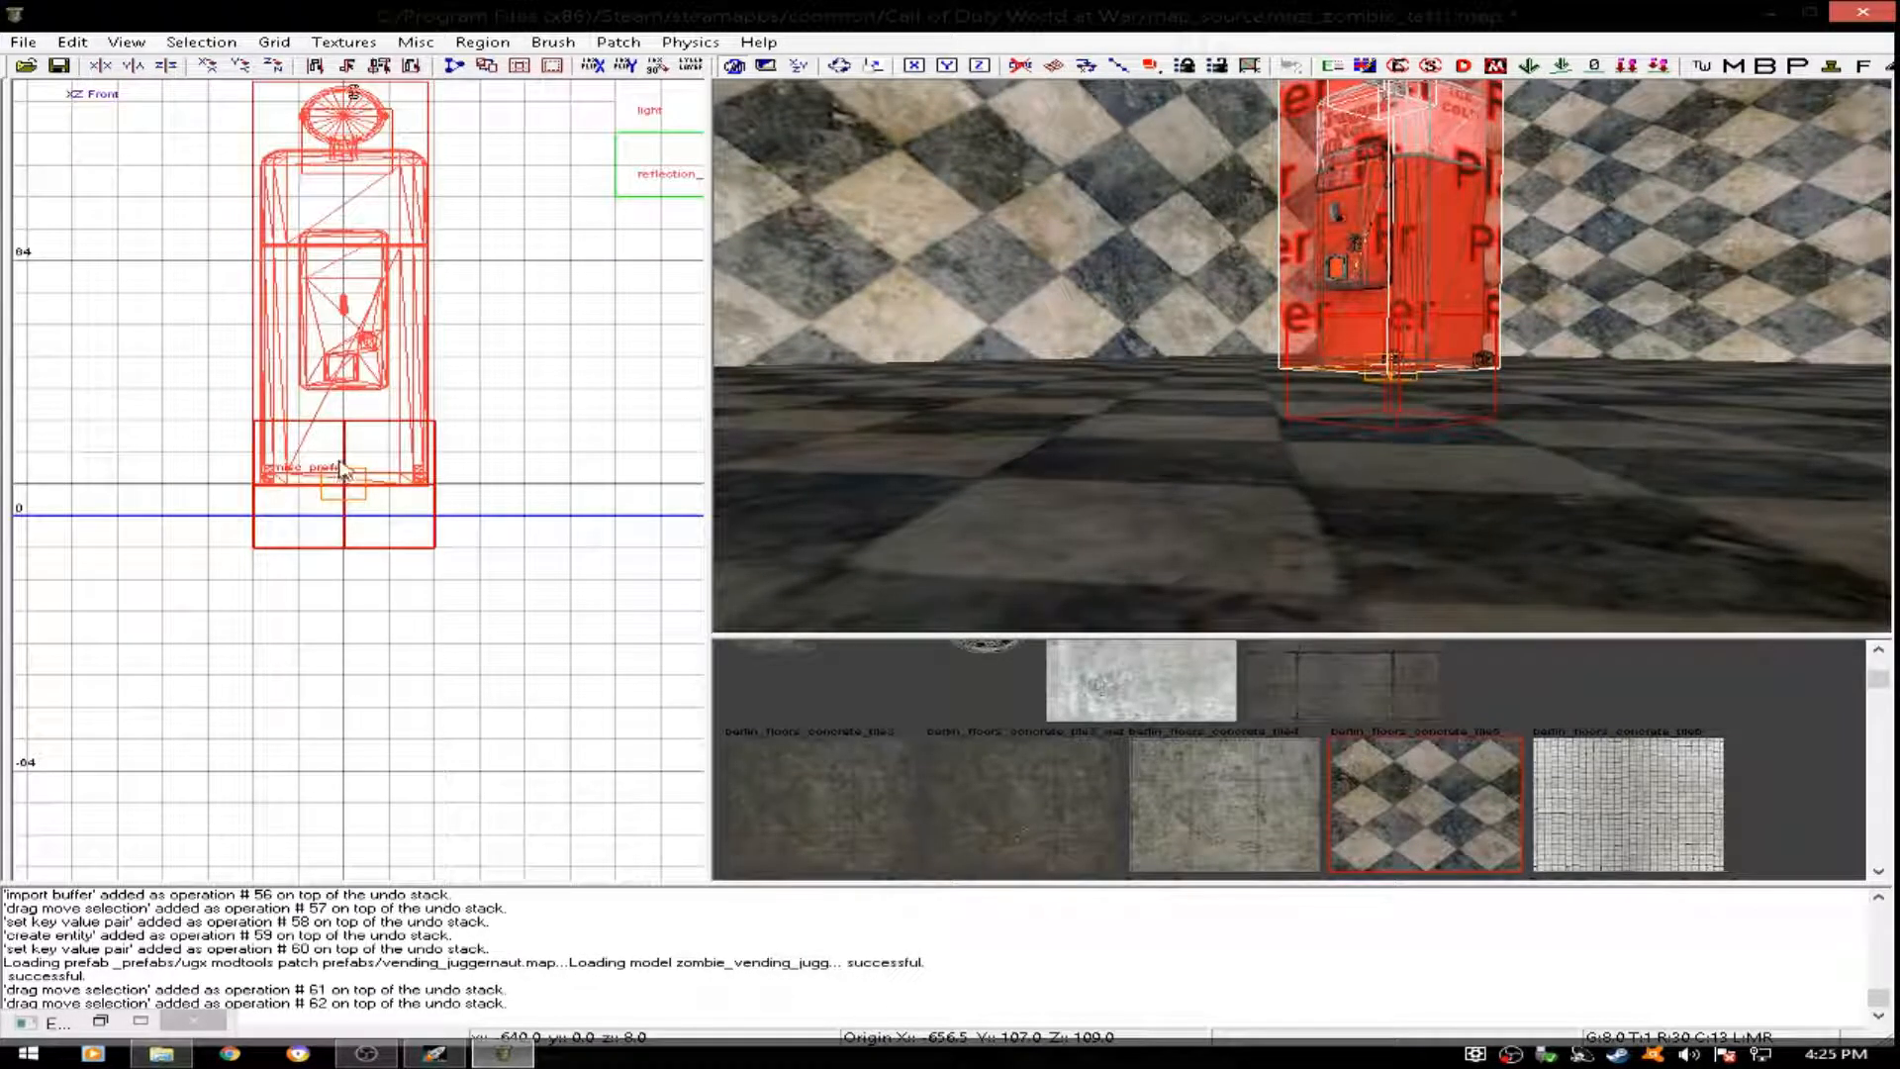
pyautogui.moveTo(342, 469); pyautogui.dragTo(349, 471)
pyautogui.moveTo(342, 339); pyautogui.dragTo(202, 386)
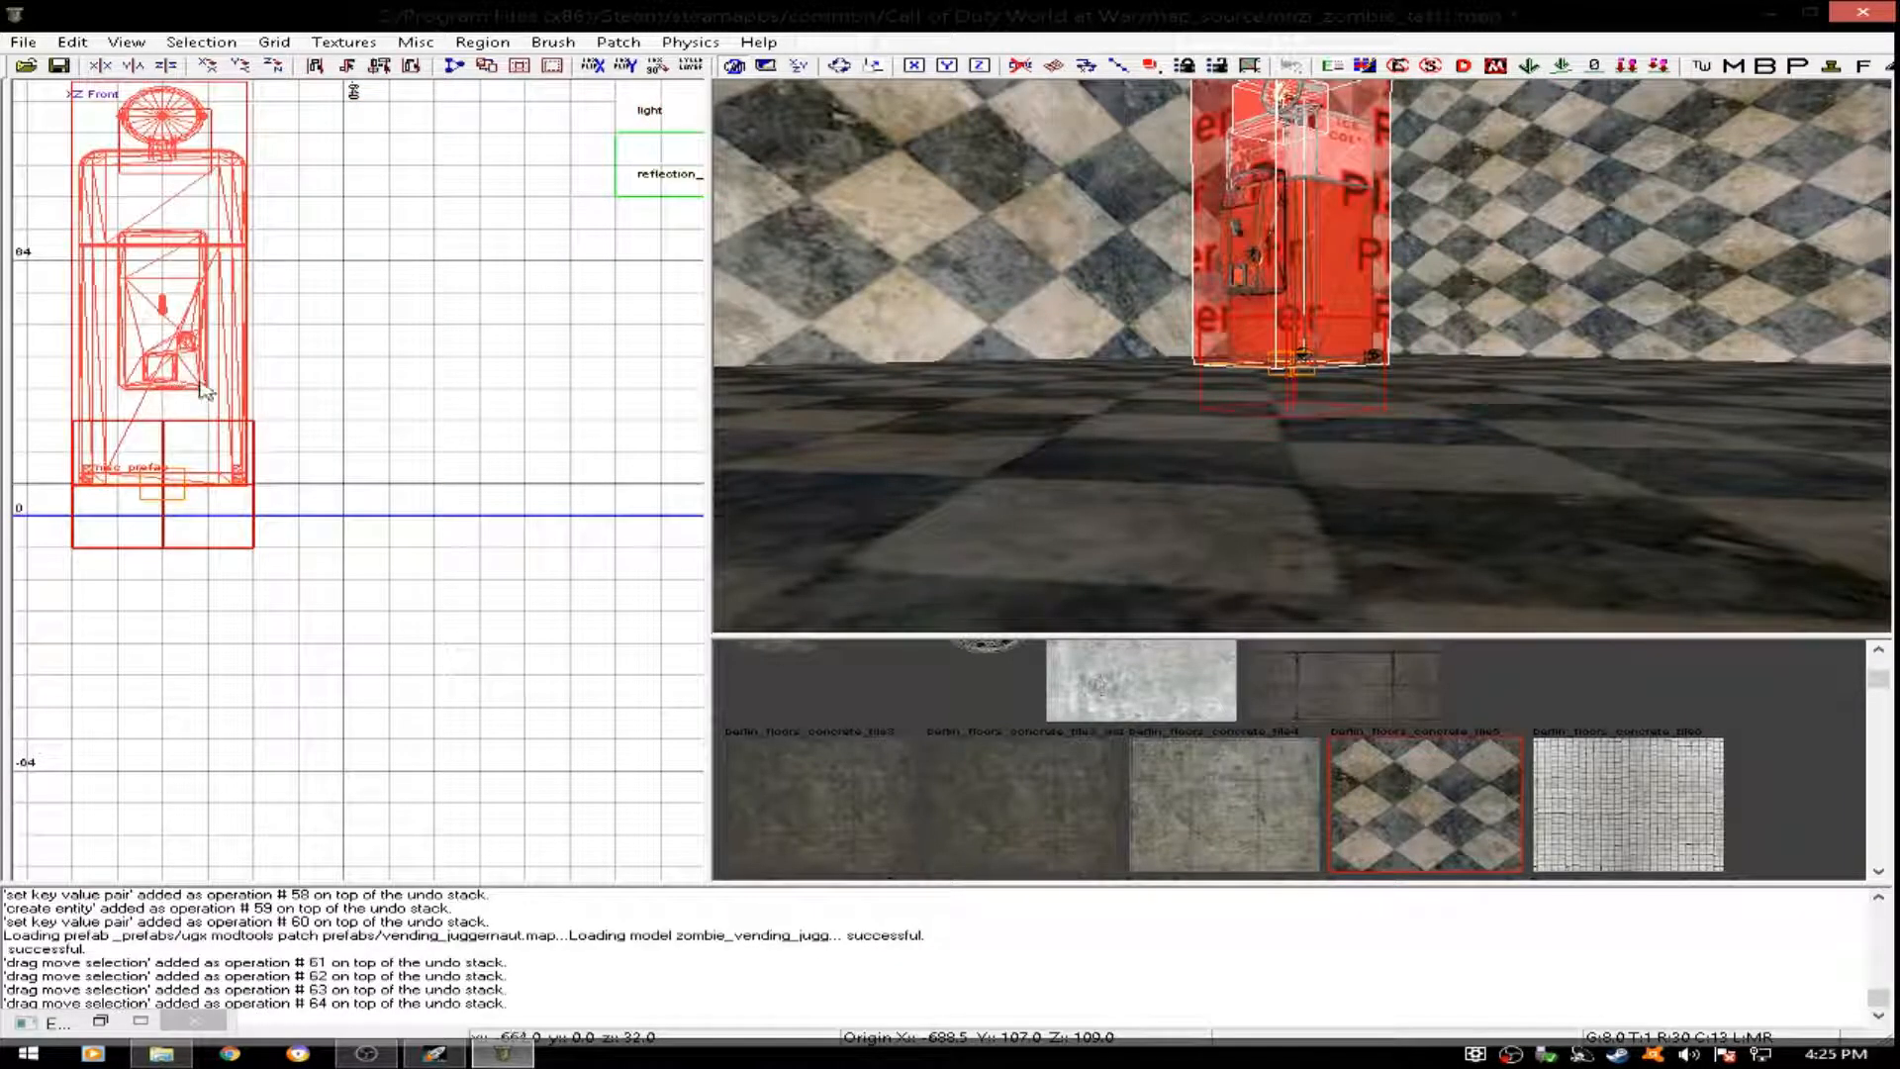
pyautogui.scroll(-3, 203, 386)
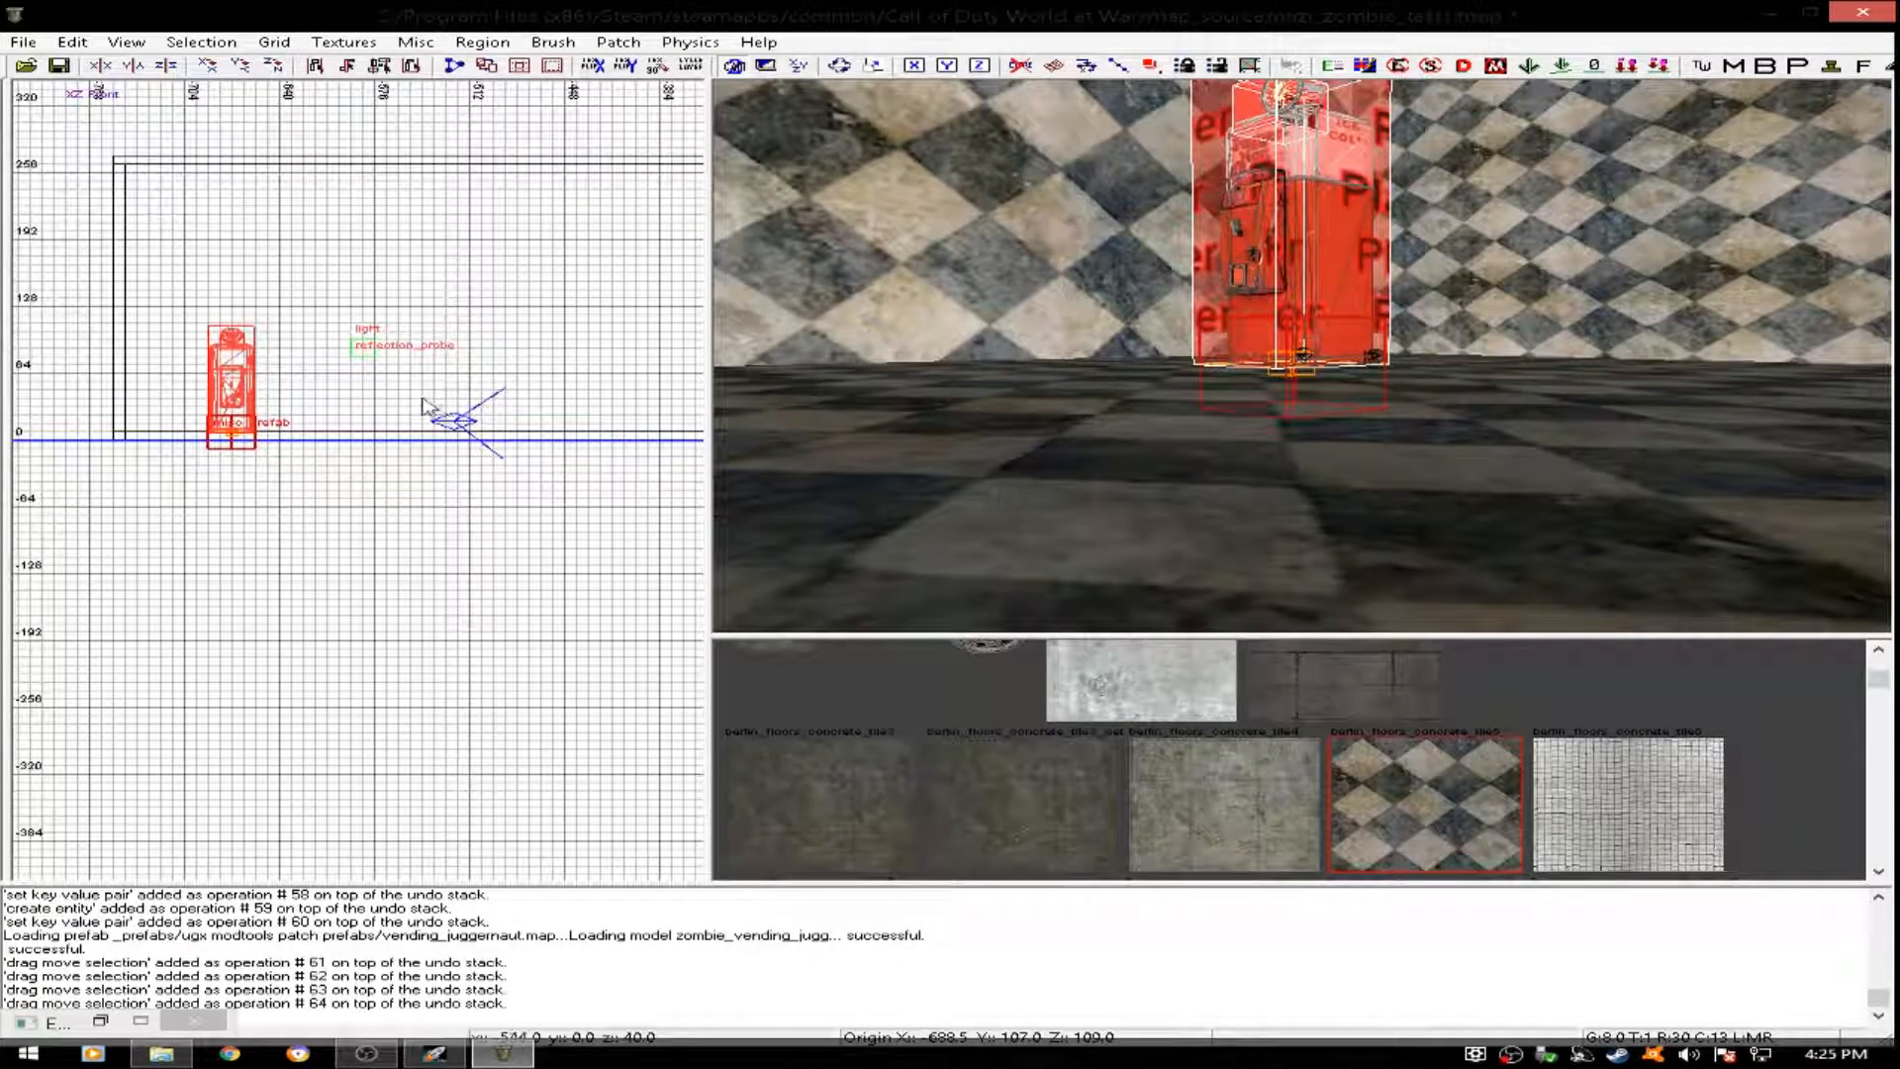
# - Move the Juggernaut machine in the top view into the room's northwest corner, with its origin at about x -744, y 187
pyautogui.hotkey('ctrl', 'Tab')
pyautogui.hotkey('ctrl', 'Tab')
pyautogui.scroll(5, 366, 491)
pyautogui.moveTo(363, 466); pyautogui.dragTo(584, 247)
pyautogui.scroll(-4, 359, 255)
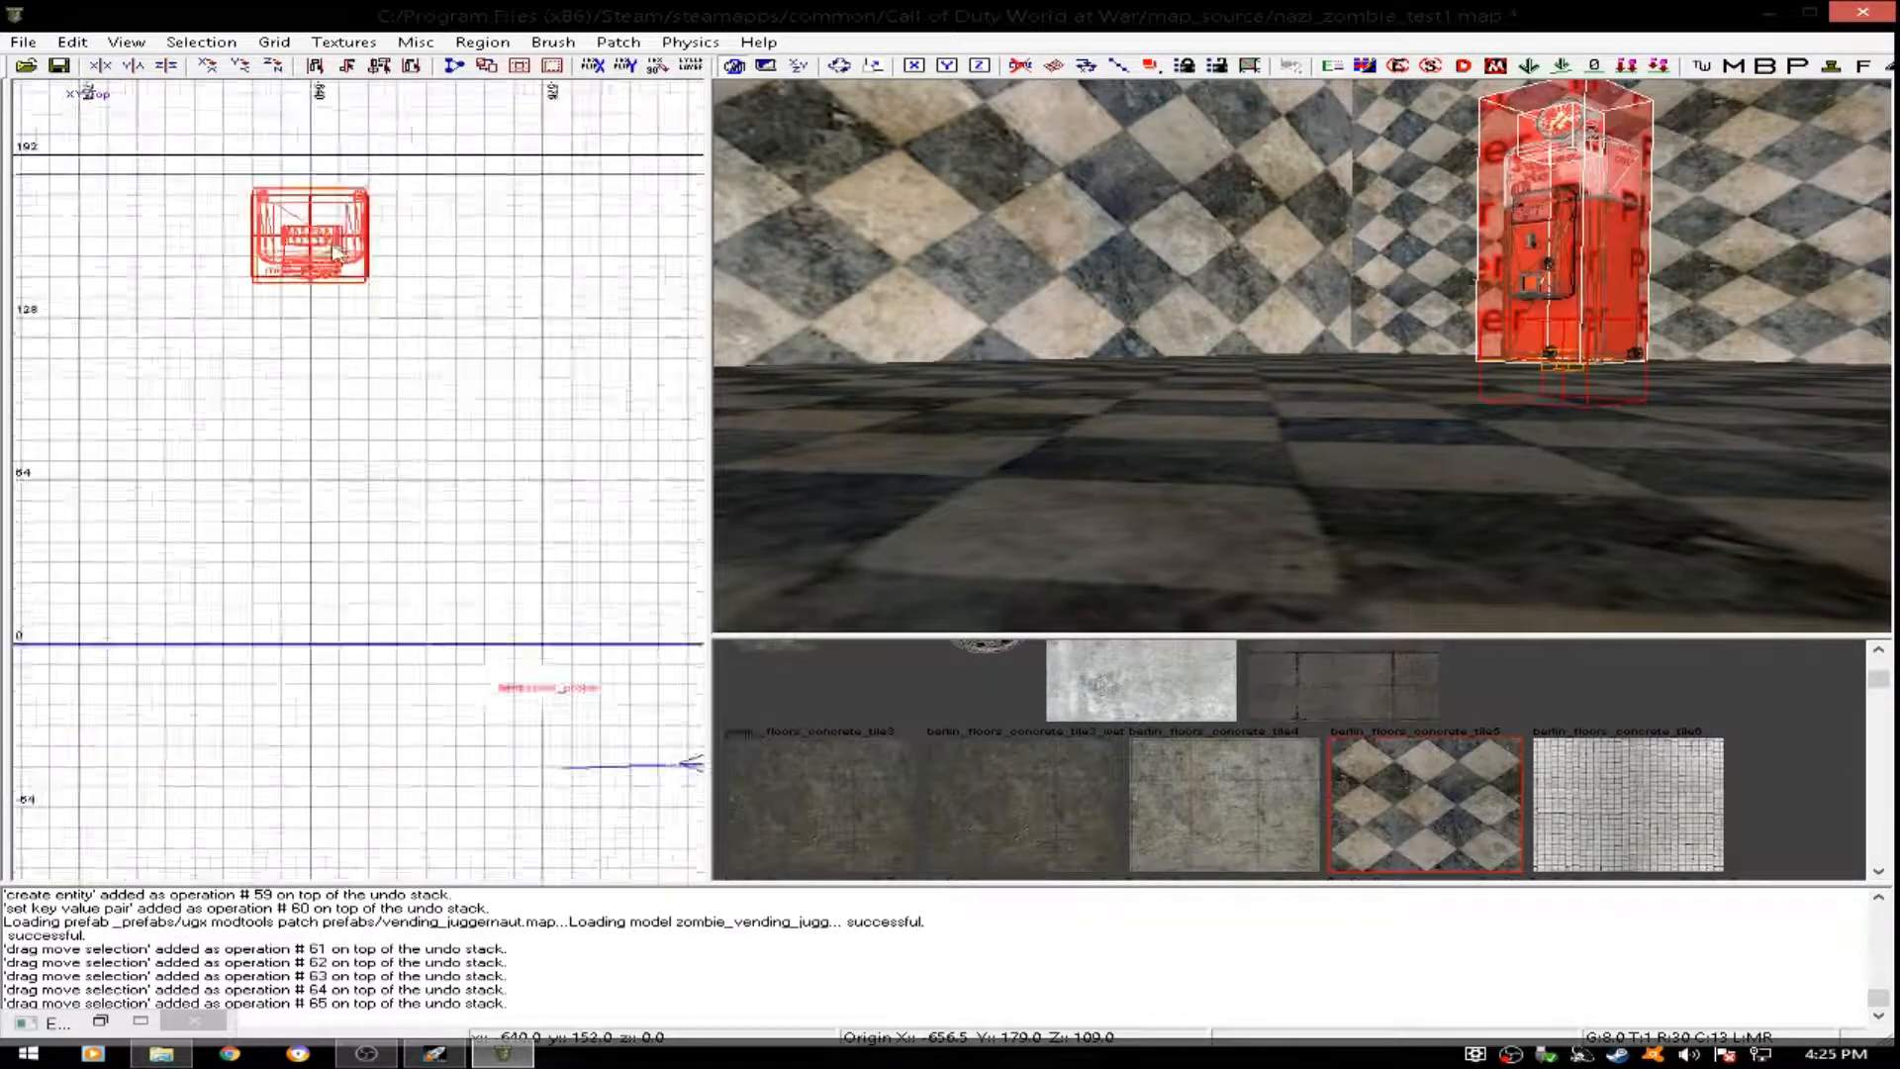
pyautogui.moveTo(359, 255); pyautogui.dragTo(435, 291, button='right')
pyautogui.moveTo(414, 285)
pyautogui.mouseDown()
pyautogui.moveTo(301, 285)
pyautogui.moveTo(364, 292)
pyautogui.moveTo(383, 269)
pyautogui.mouseUp()
pyautogui.scroll(7, 300, 285)
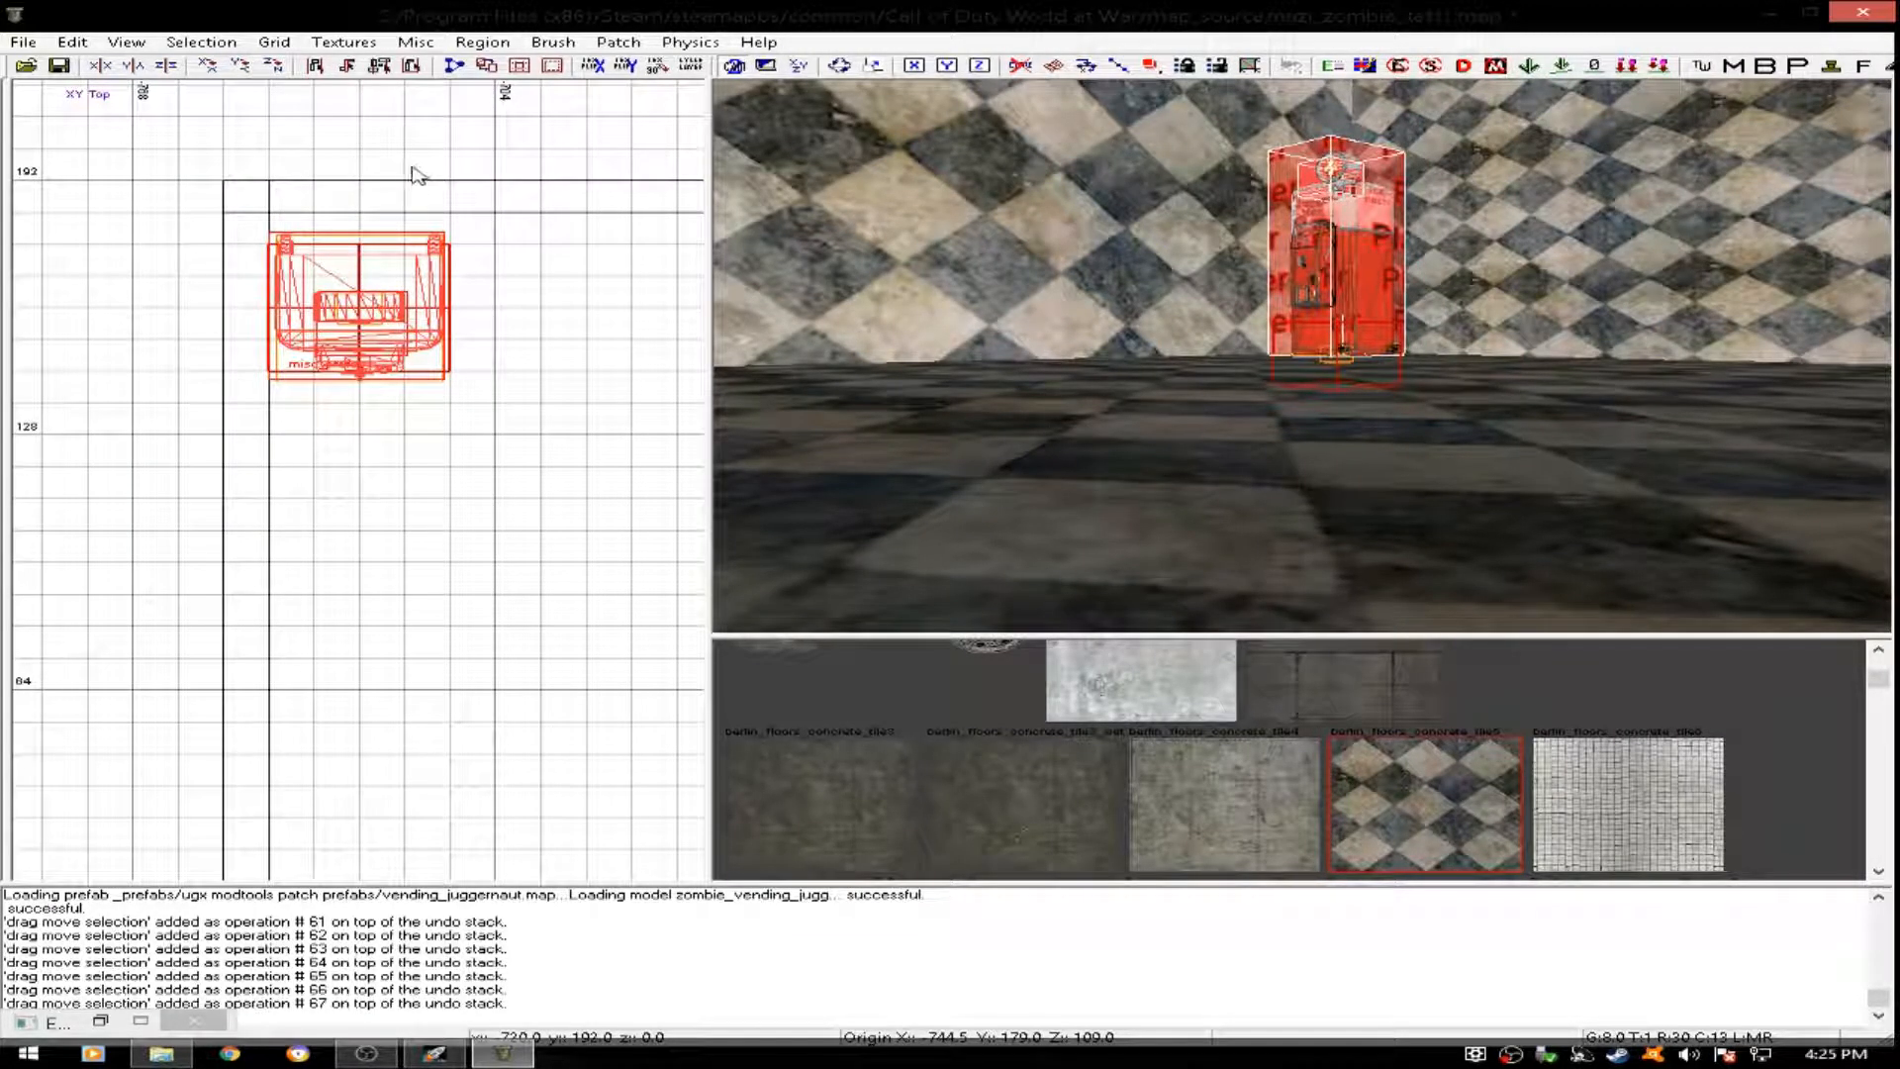
pyautogui.moveTo(394, 339); pyautogui.dragTo(416, 295)
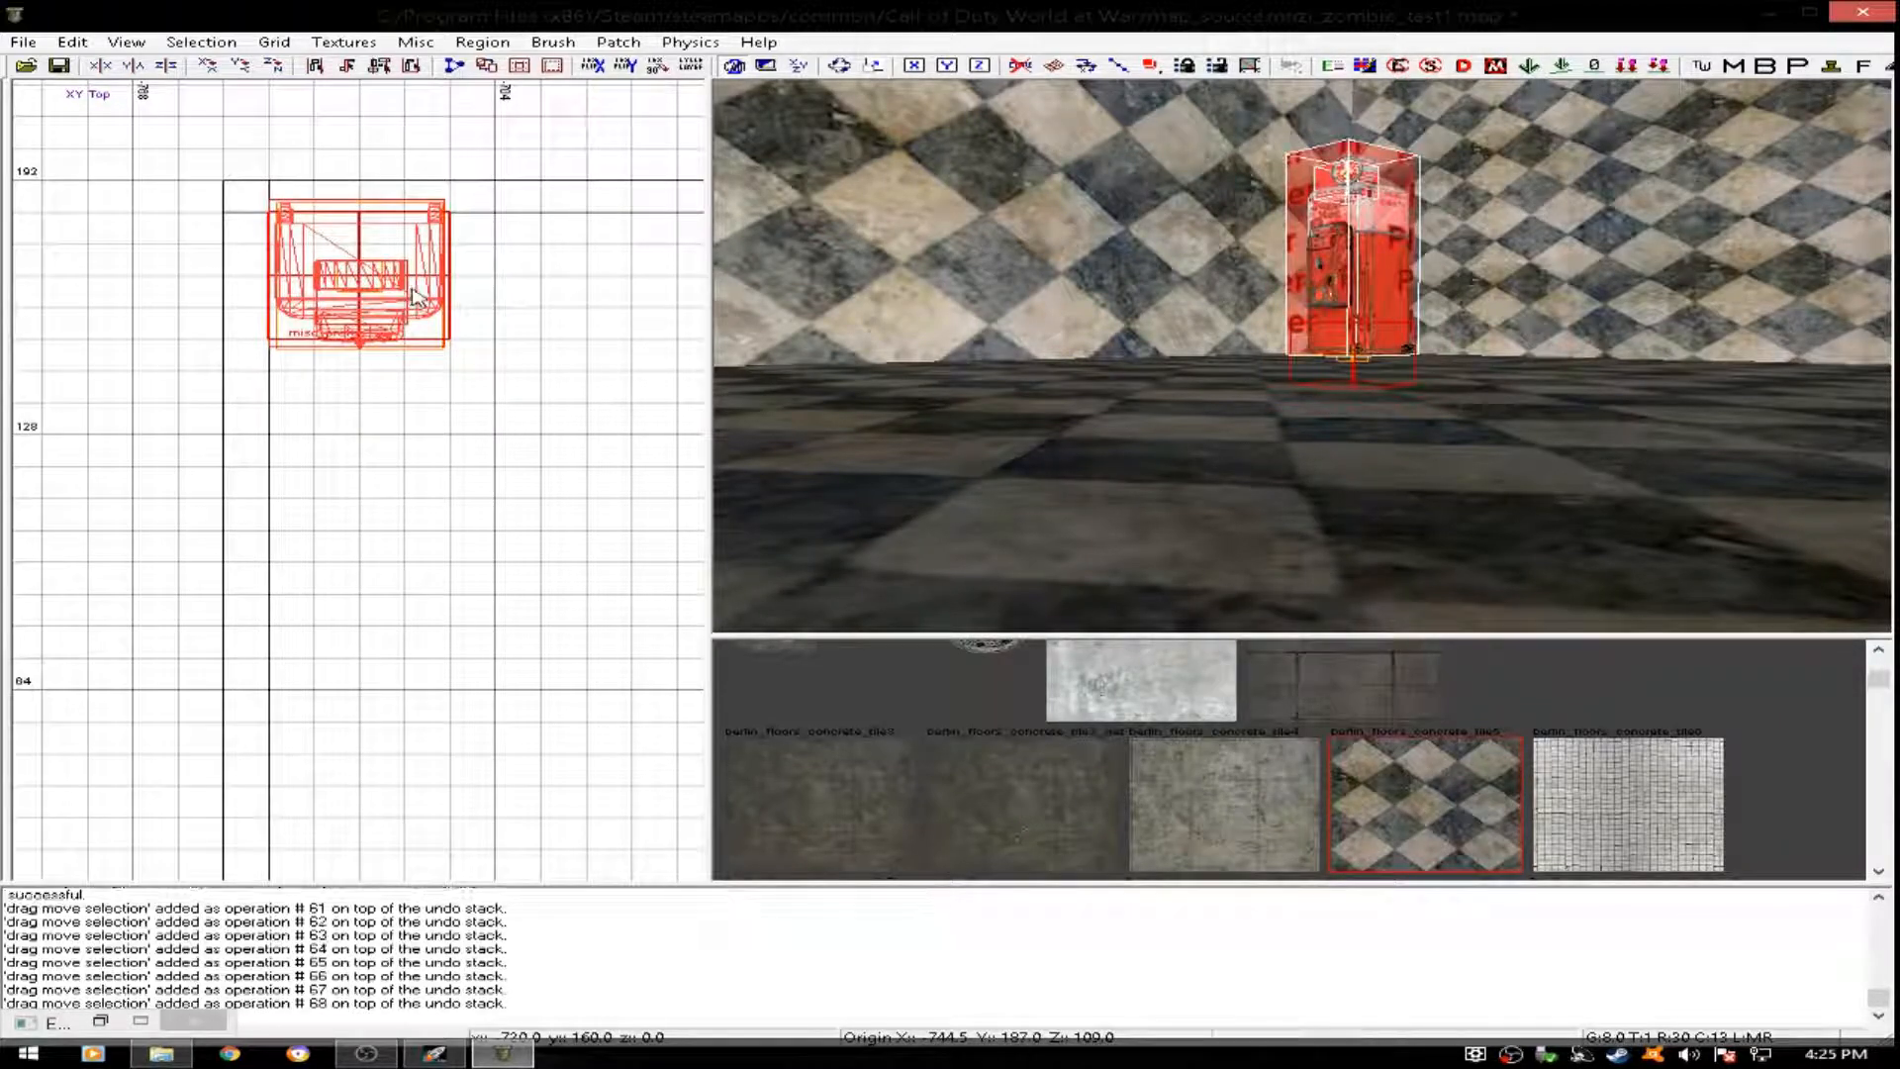
pyautogui.scroll(4, 300, 219)
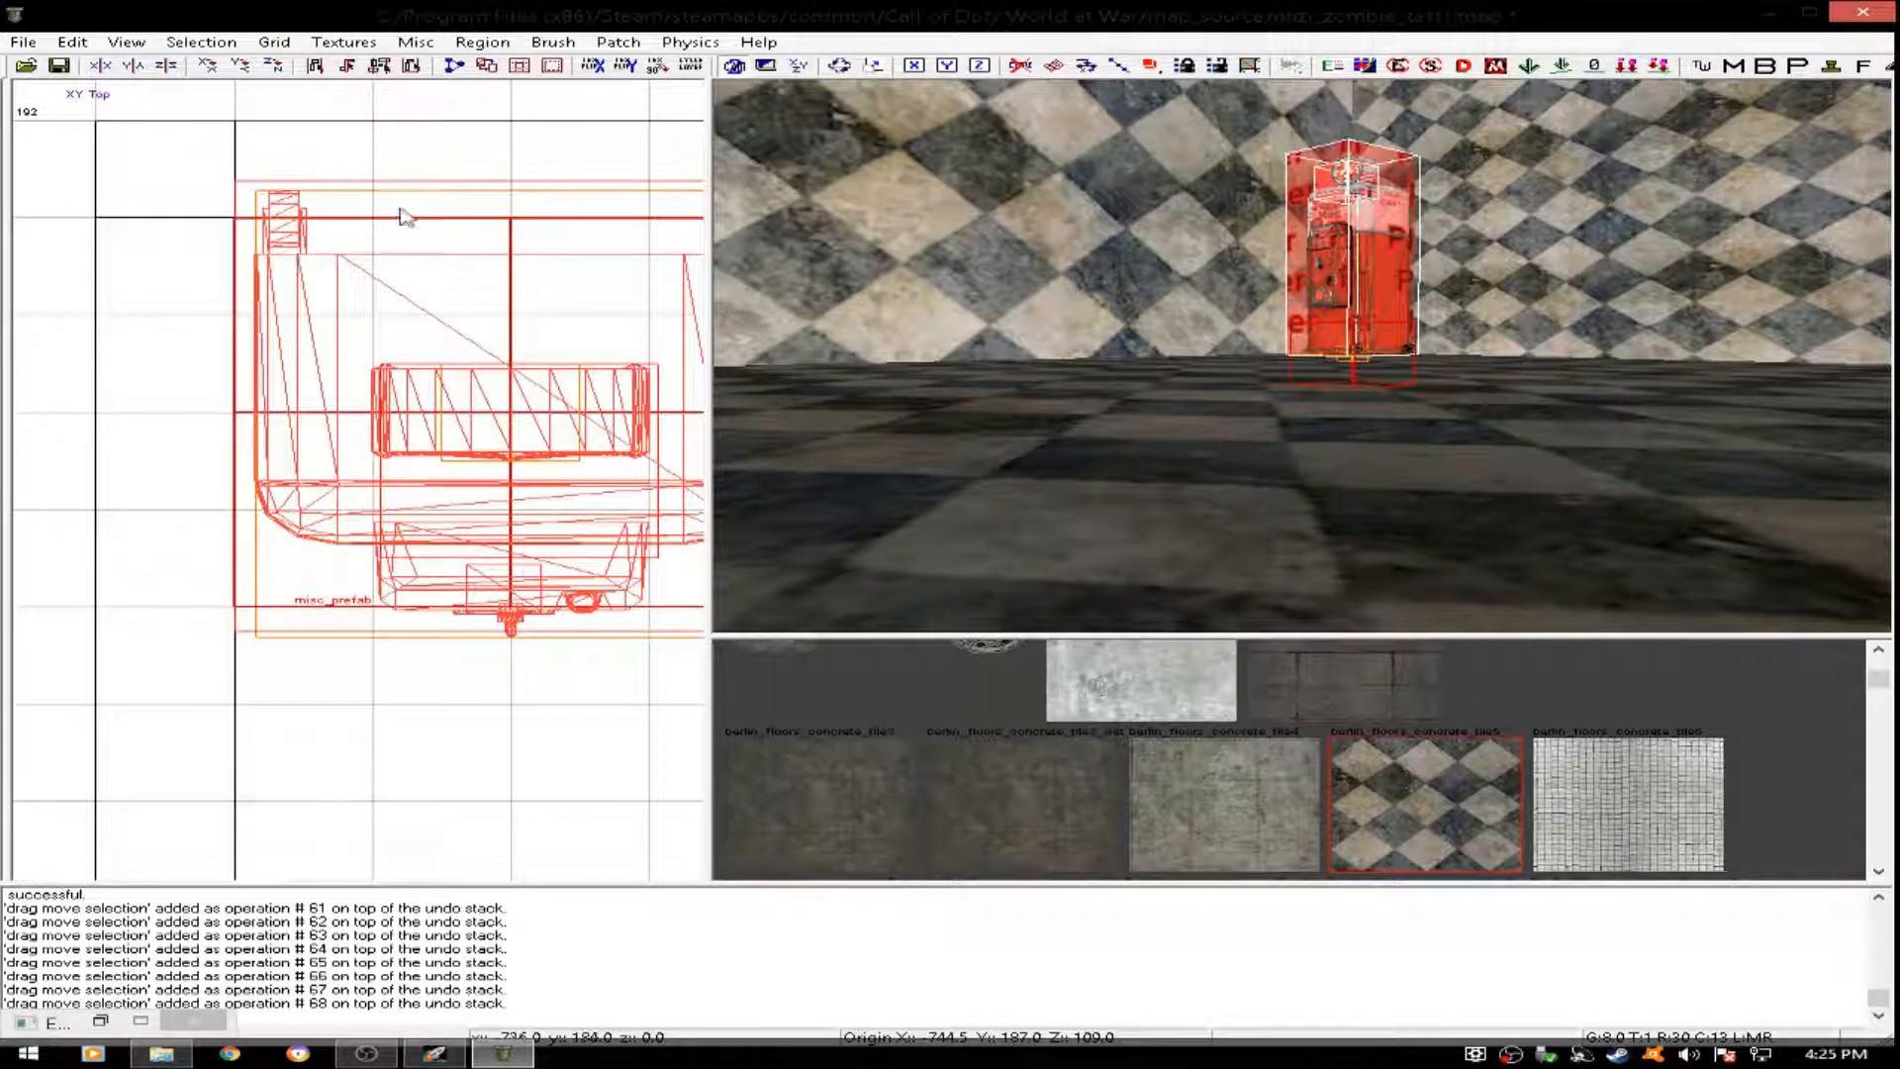
# - Nudge the Juggernaut machine clear of the corner walls on a 0.5 grid, to x -743, y 184, and restore grid size 8
pyautogui.moveTo(1279, 357)
pyautogui.mouseDown(button='right')
pyautogui.moveTo(1366, 228)
pyautogui.moveTo(1286, 257)
pyautogui.moveTo(1316, 218)
pyautogui.moveTo(1312, 358)
pyautogui.mouseUp(button='right')
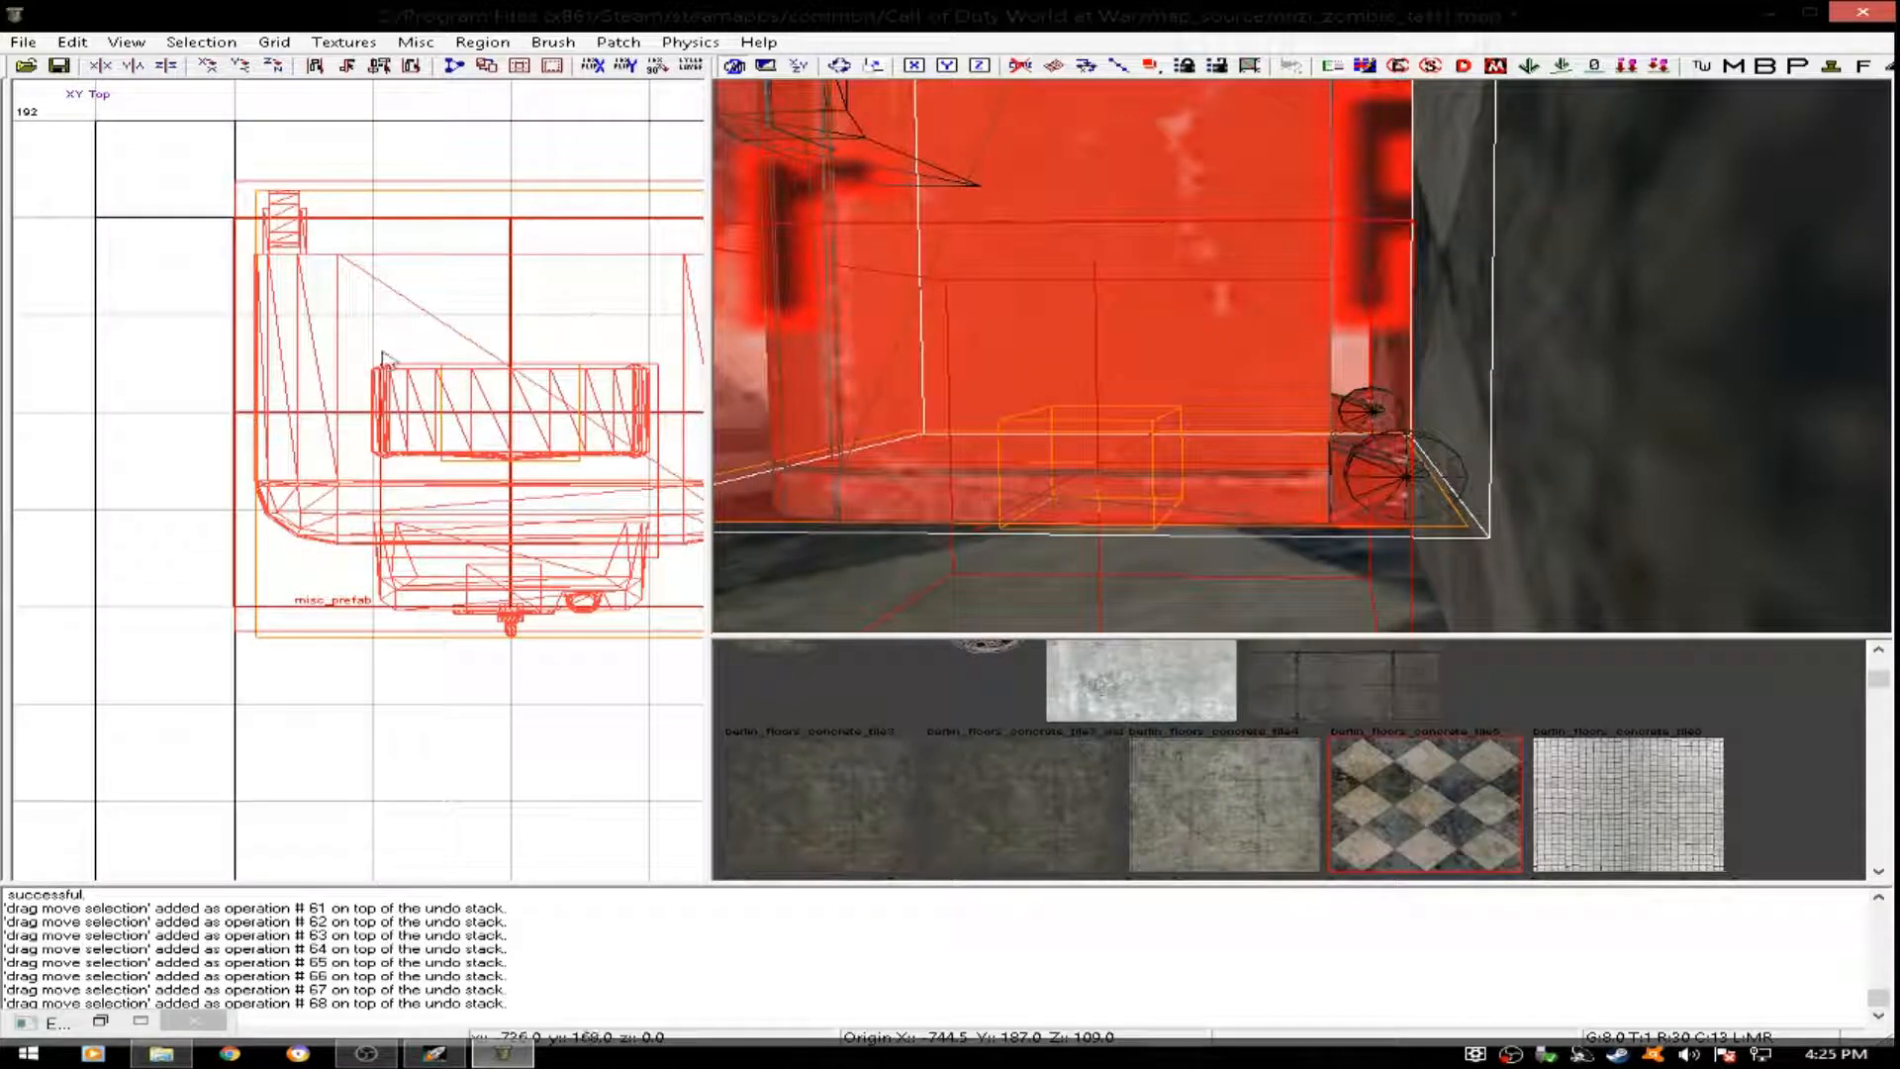
pyautogui.press('1')
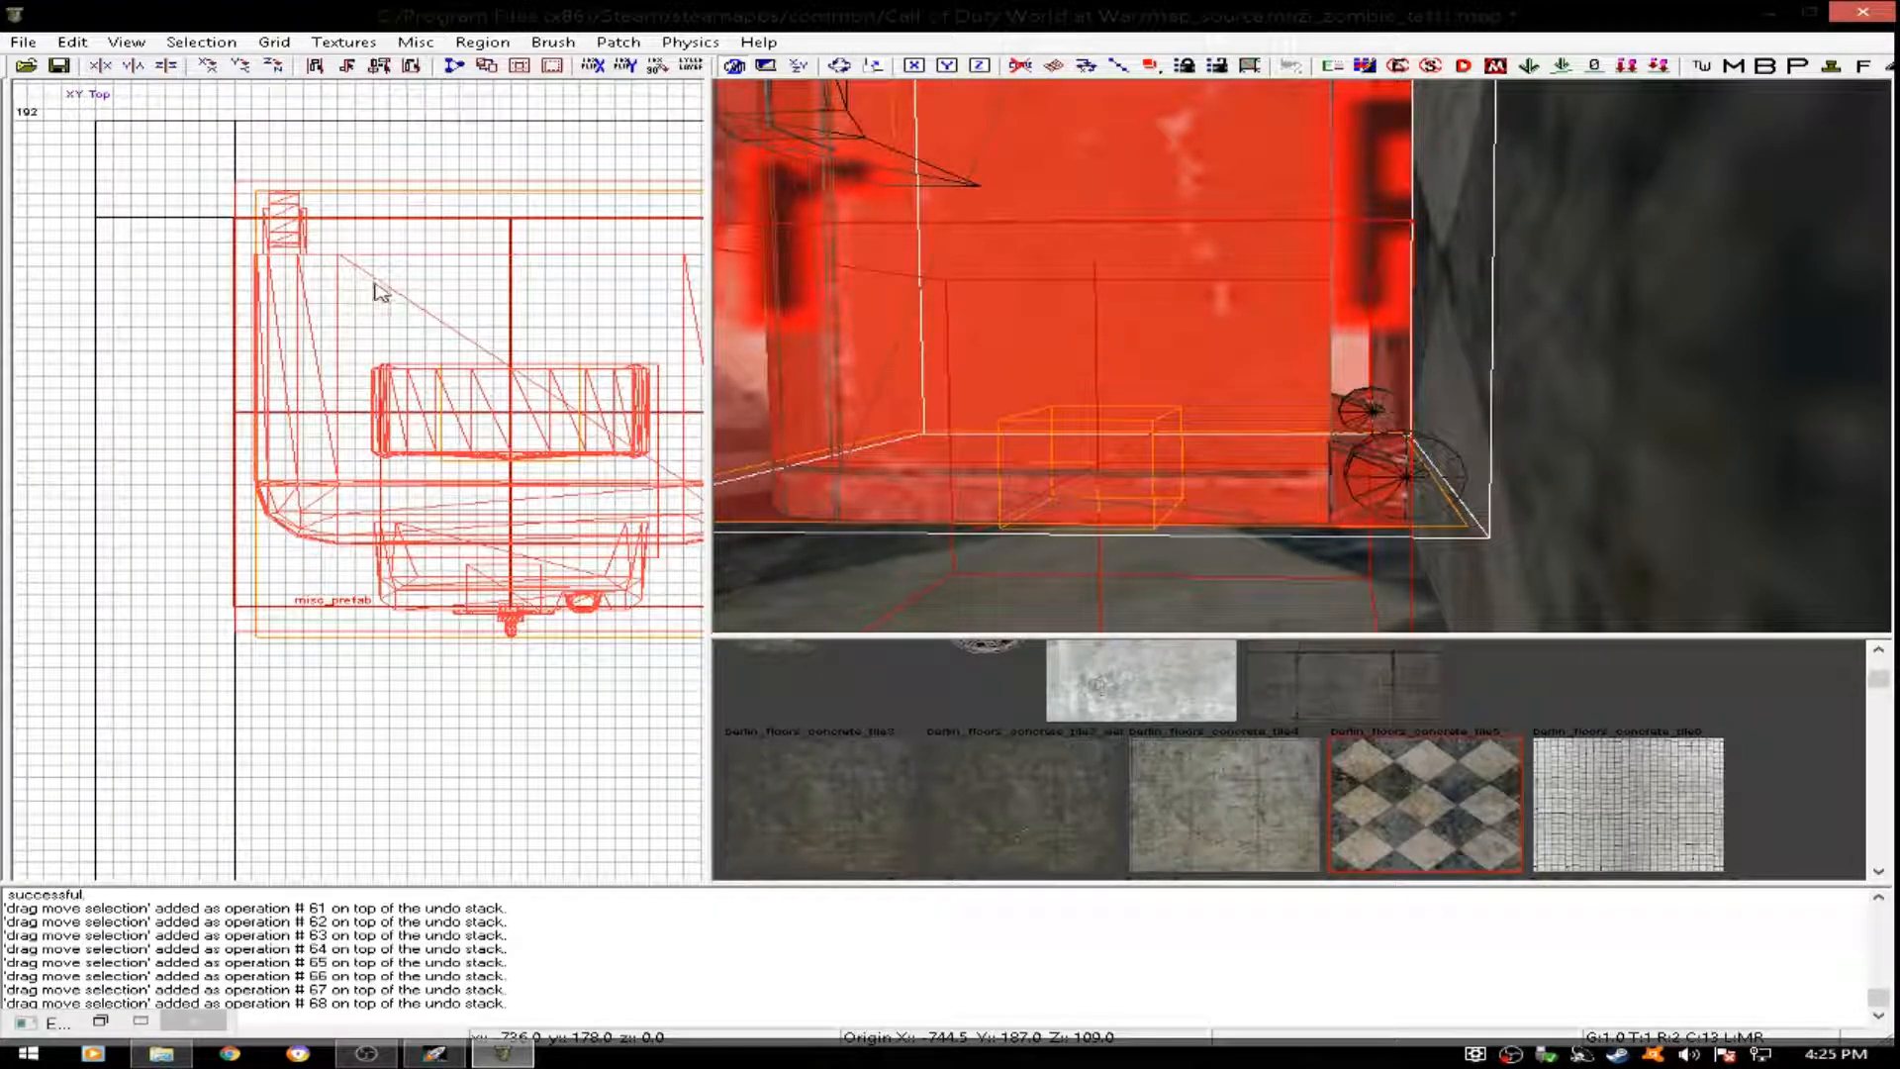
pyautogui.press('[')
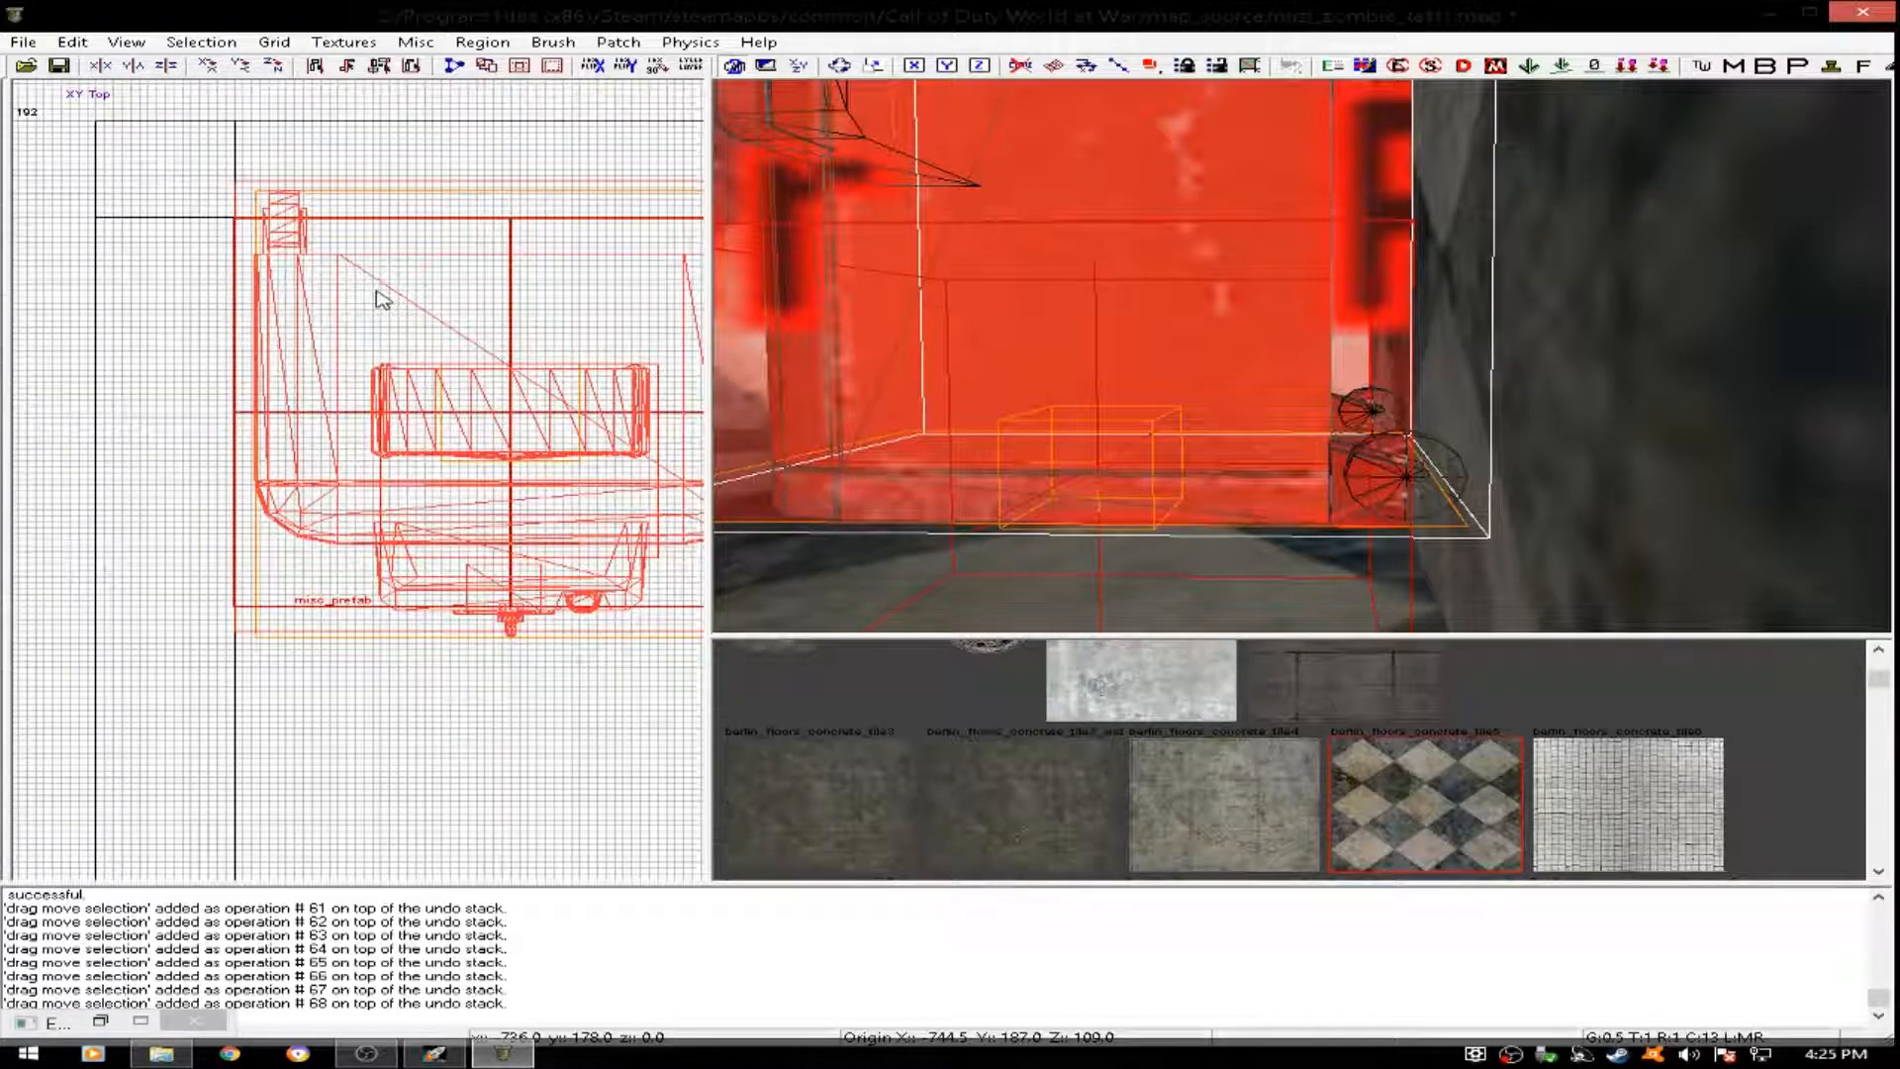
pyautogui.moveTo(358, 345); pyautogui.dragTo(391, 372)
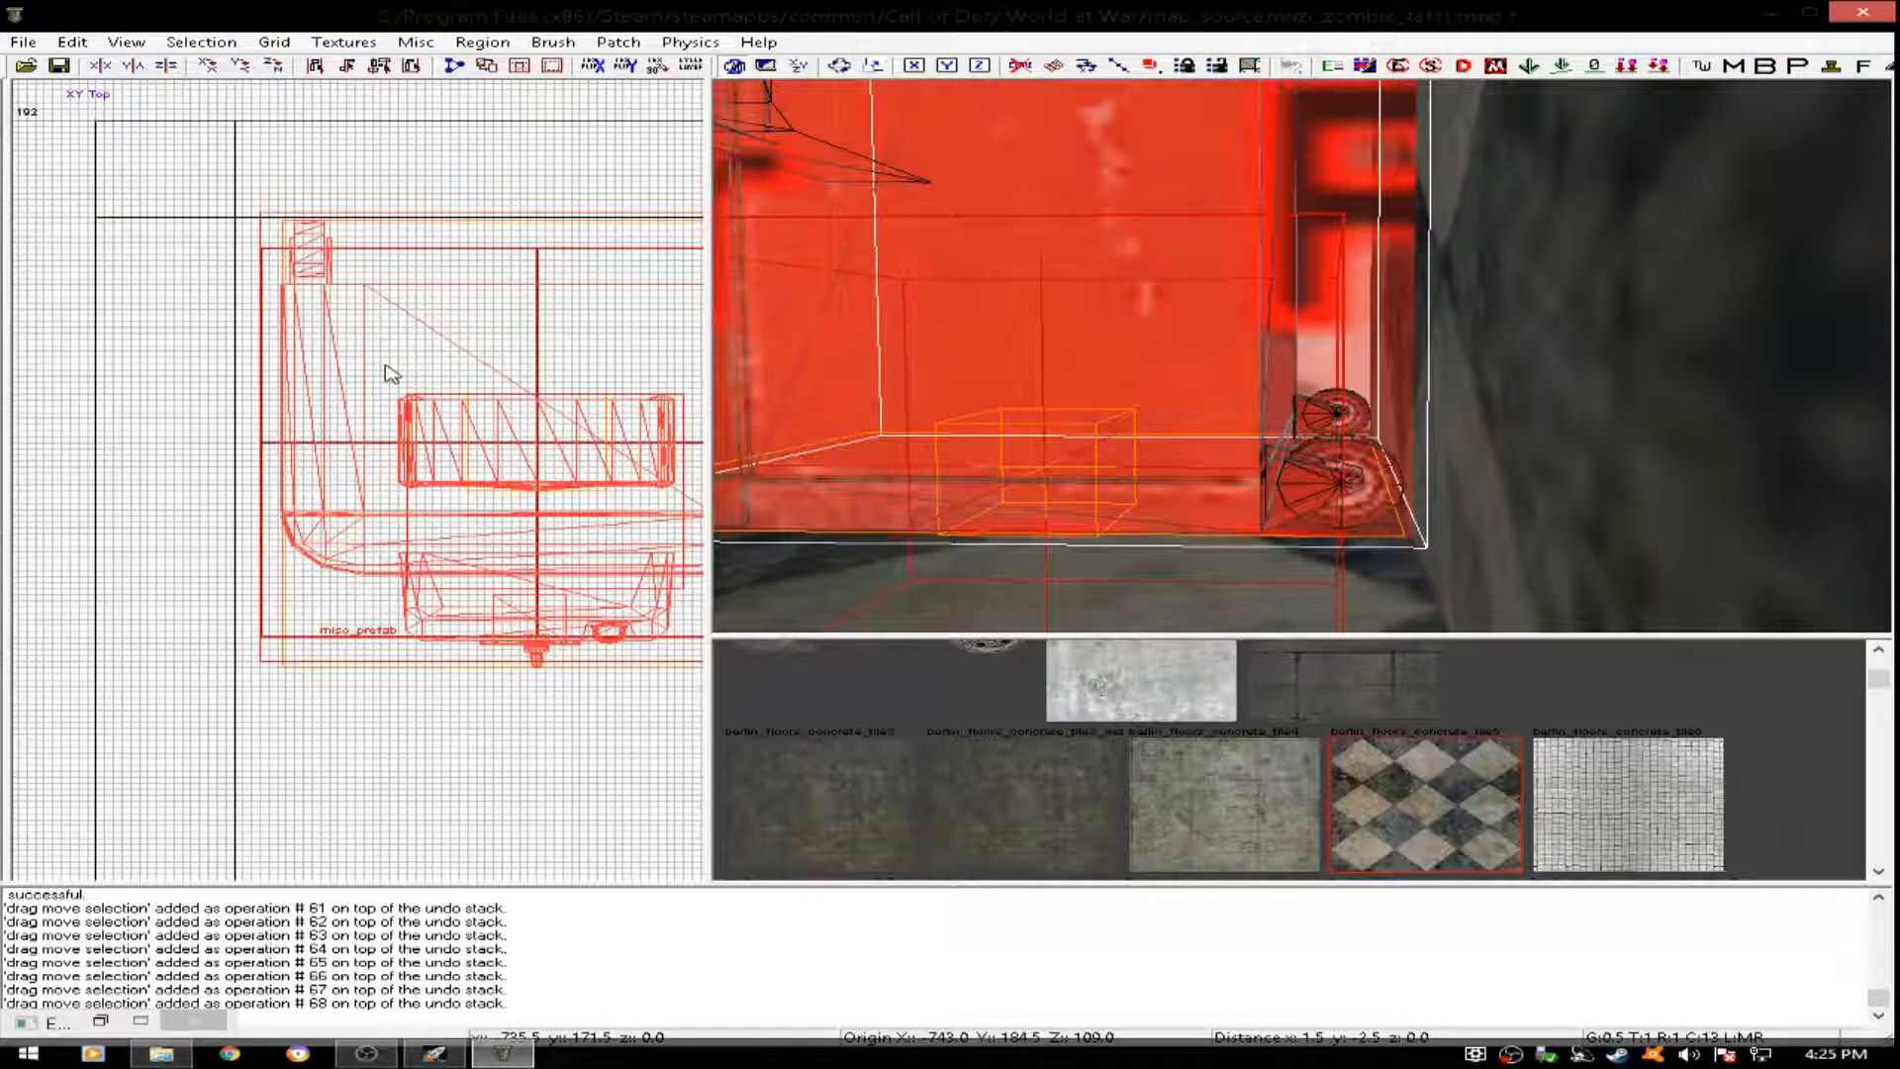
pyautogui.moveTo(386, 370); pyautogui.dragTo(386, 372)
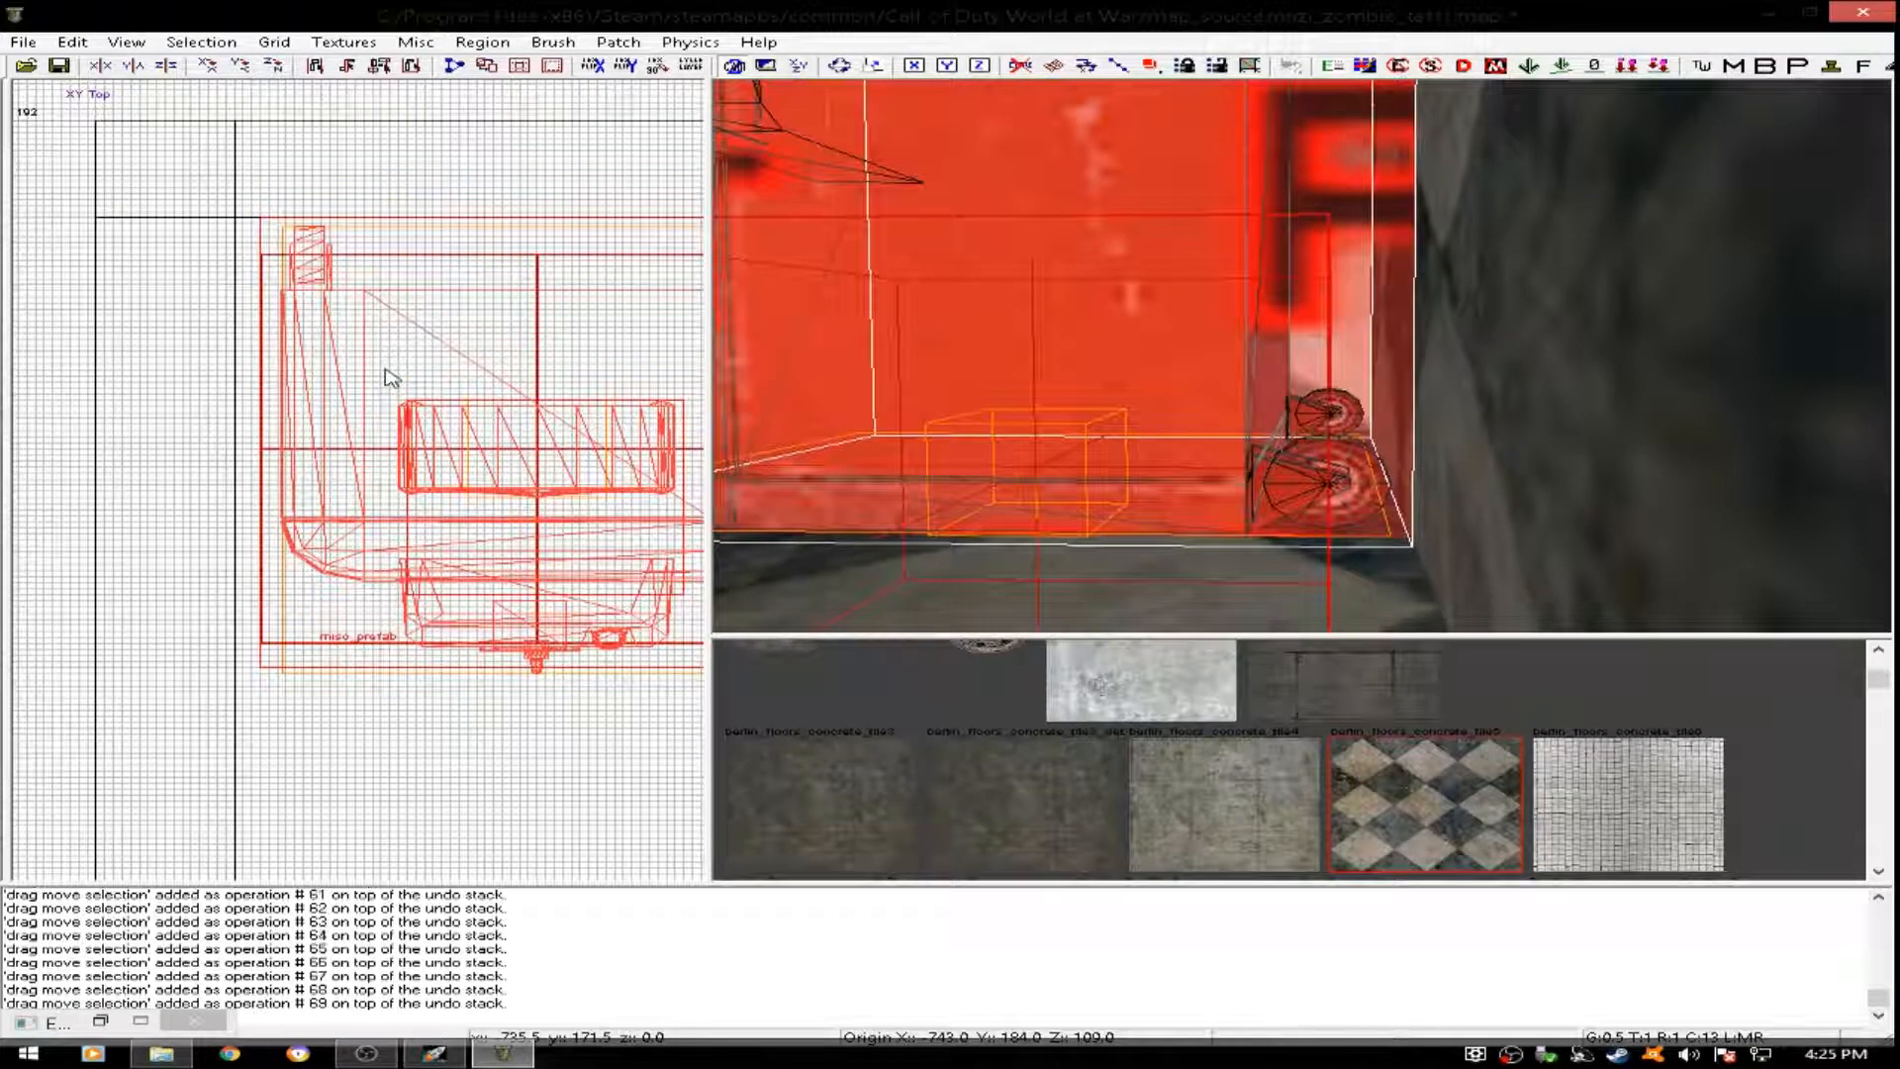
pyautogui.press('4')
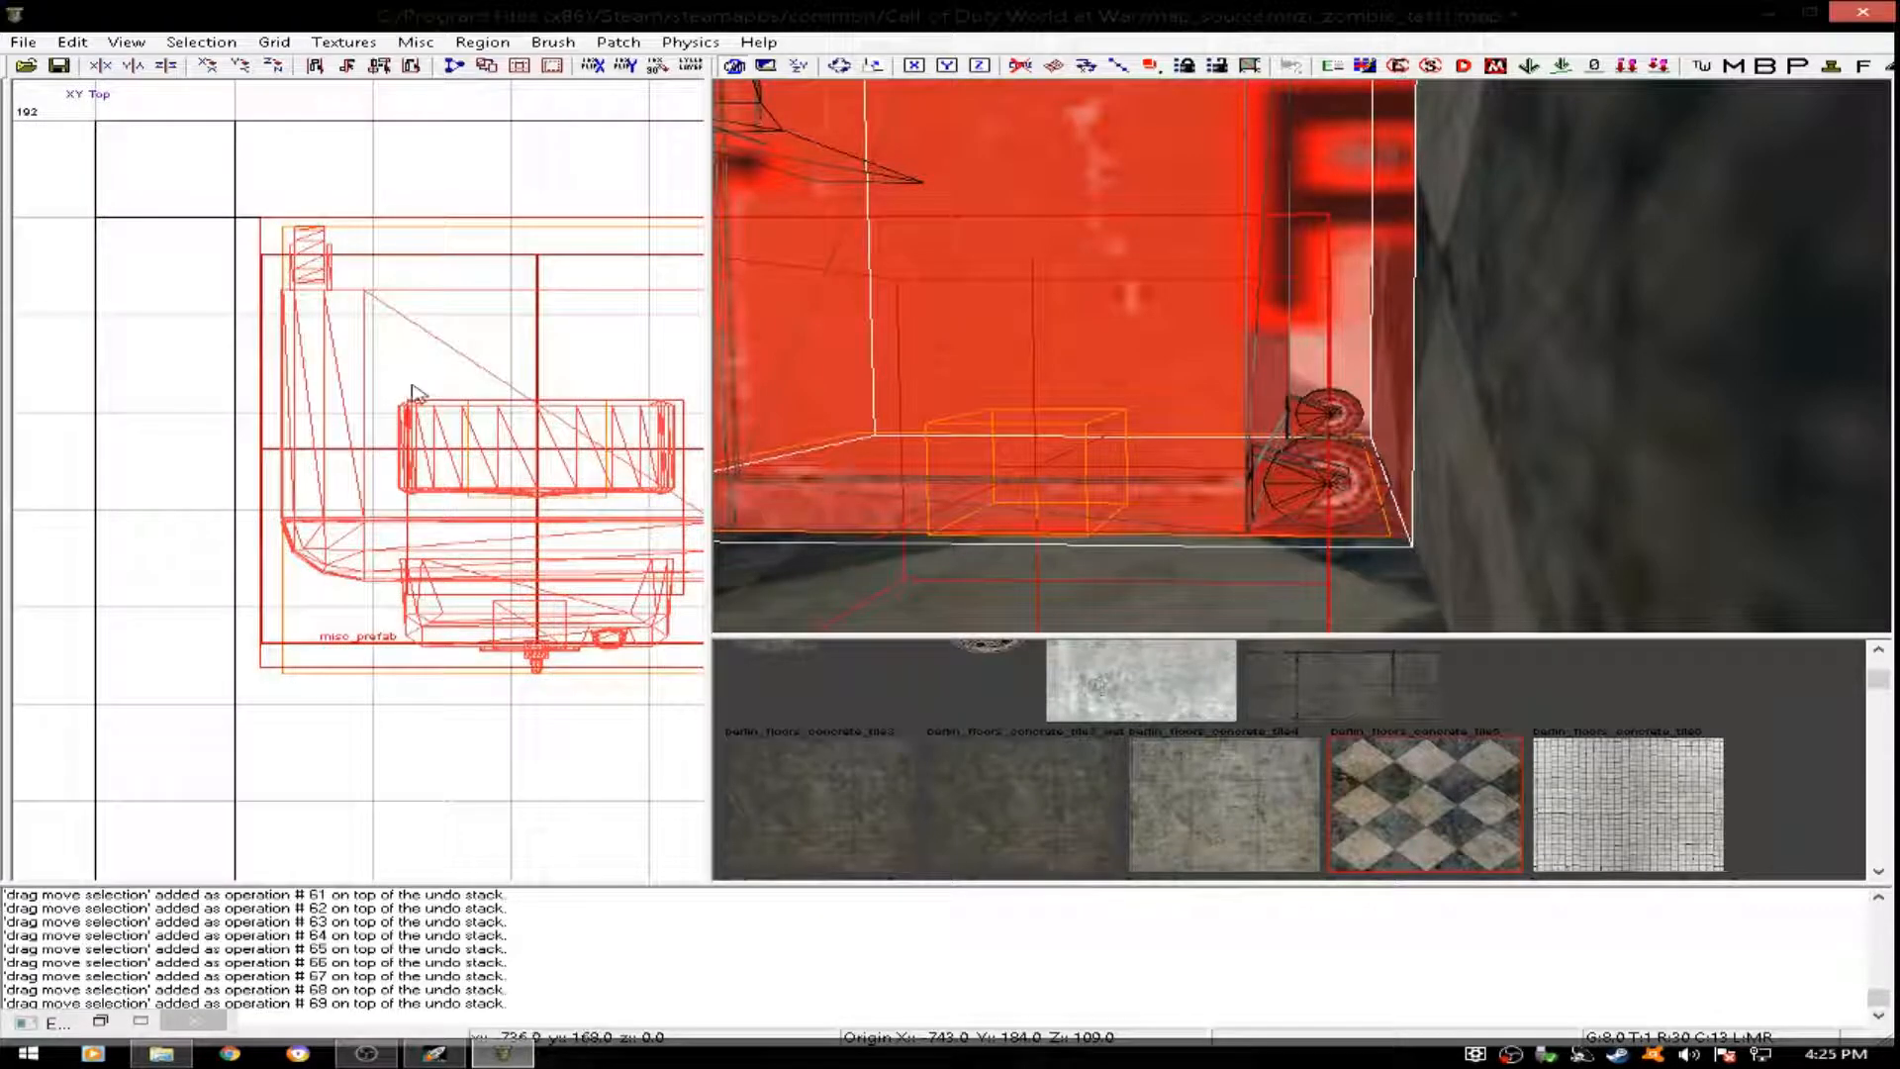
pyautogui.moveTo(965, 404); pyautogui.dragTo(1005, 410, button='right')
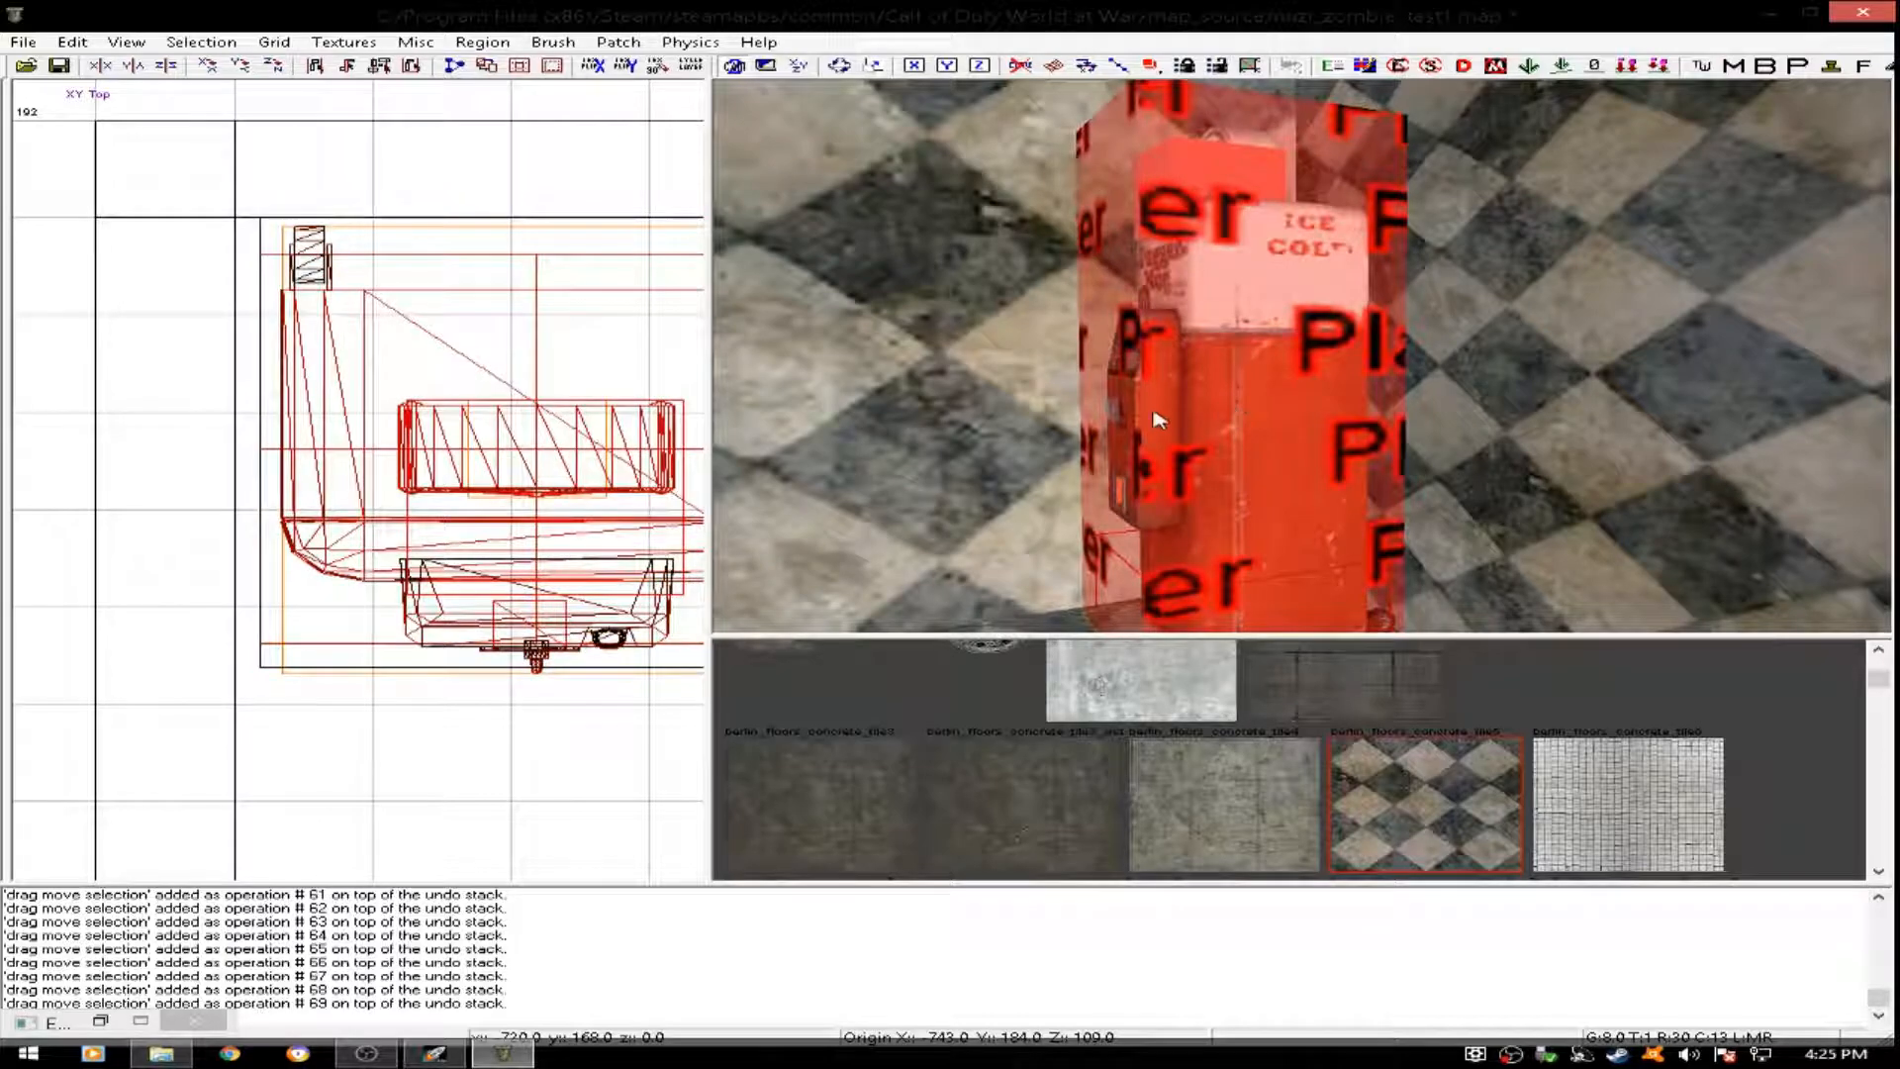
# - Insert the vending_sleight prefab from the UGX Modtools Patch Prefabs folder east of the Juggernaut machine, at about x -672, y 160
pyautogui.scroll(-6, 500, 442)
pyautogui.scroll(2, 499, 442)
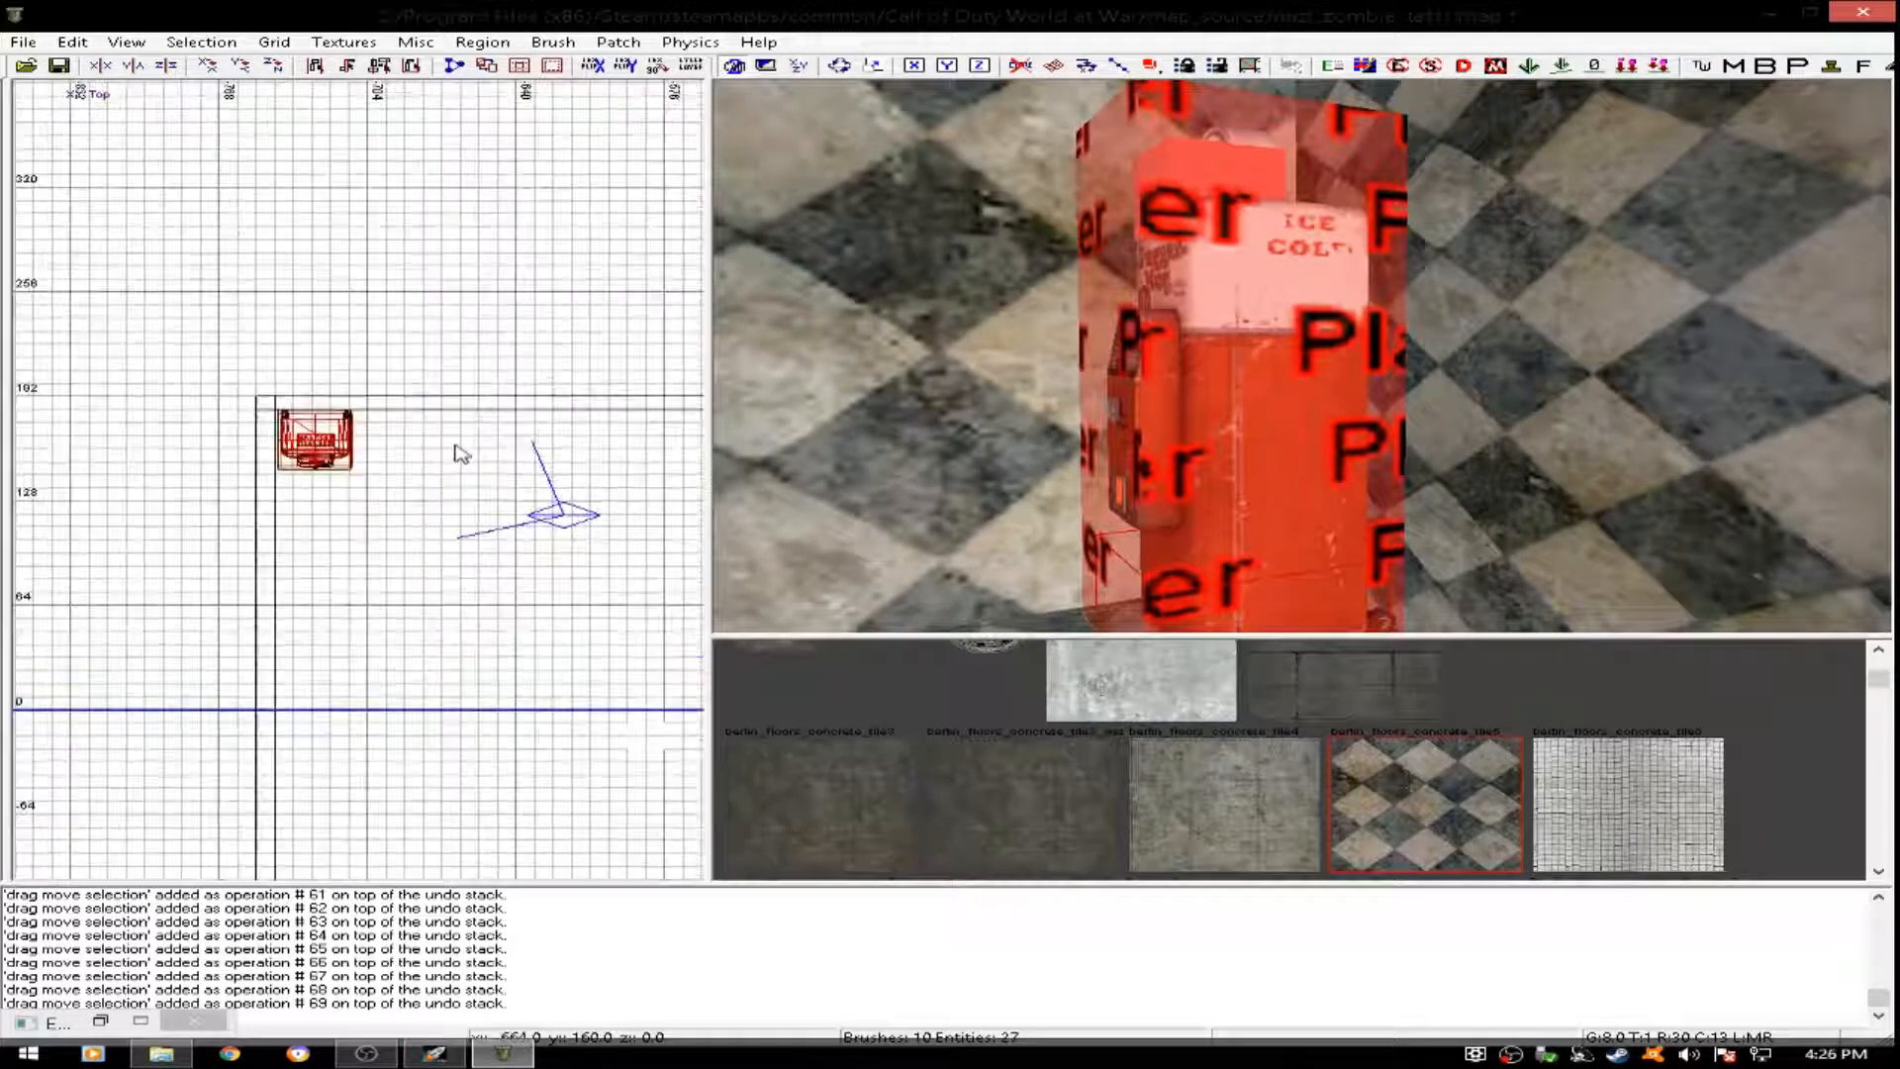
pyautogui.rightClick(455, 442)
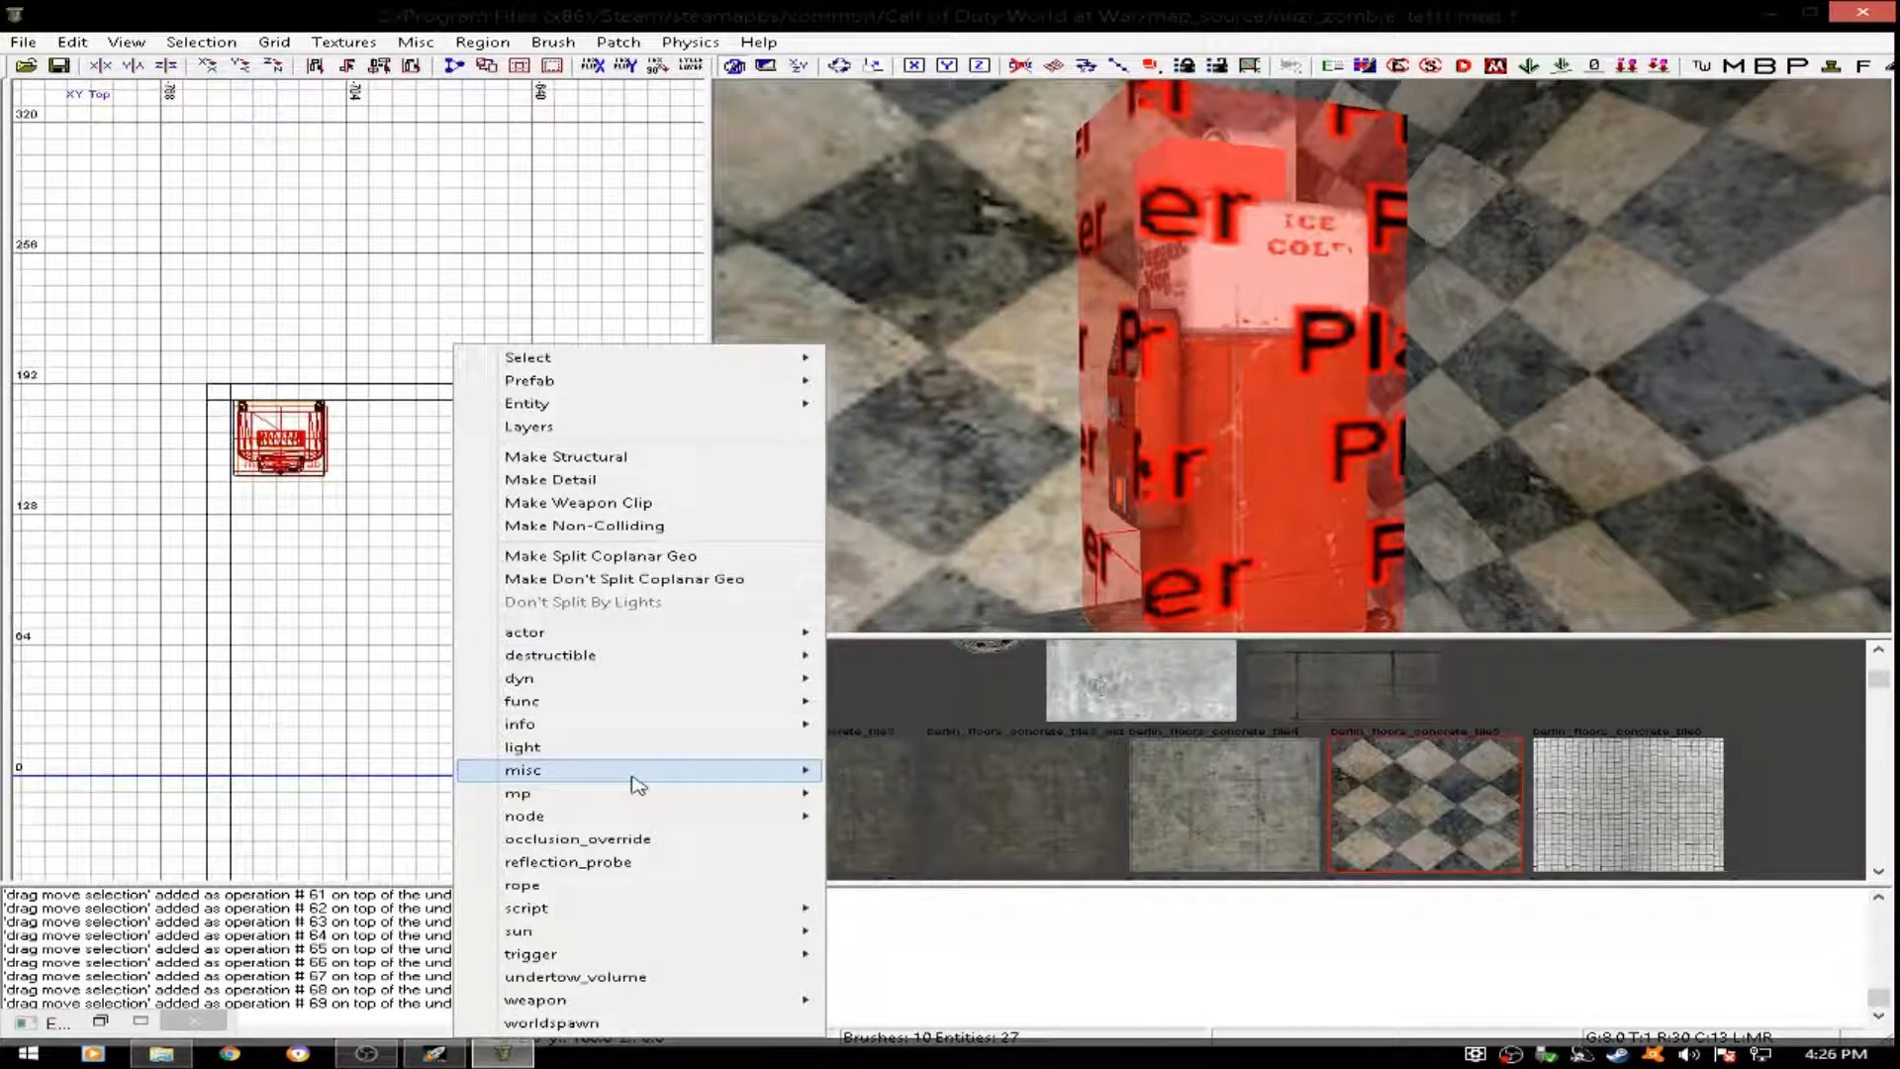
pyautogui.moveTo(633, 770)
pyautogui.click(881, 789)
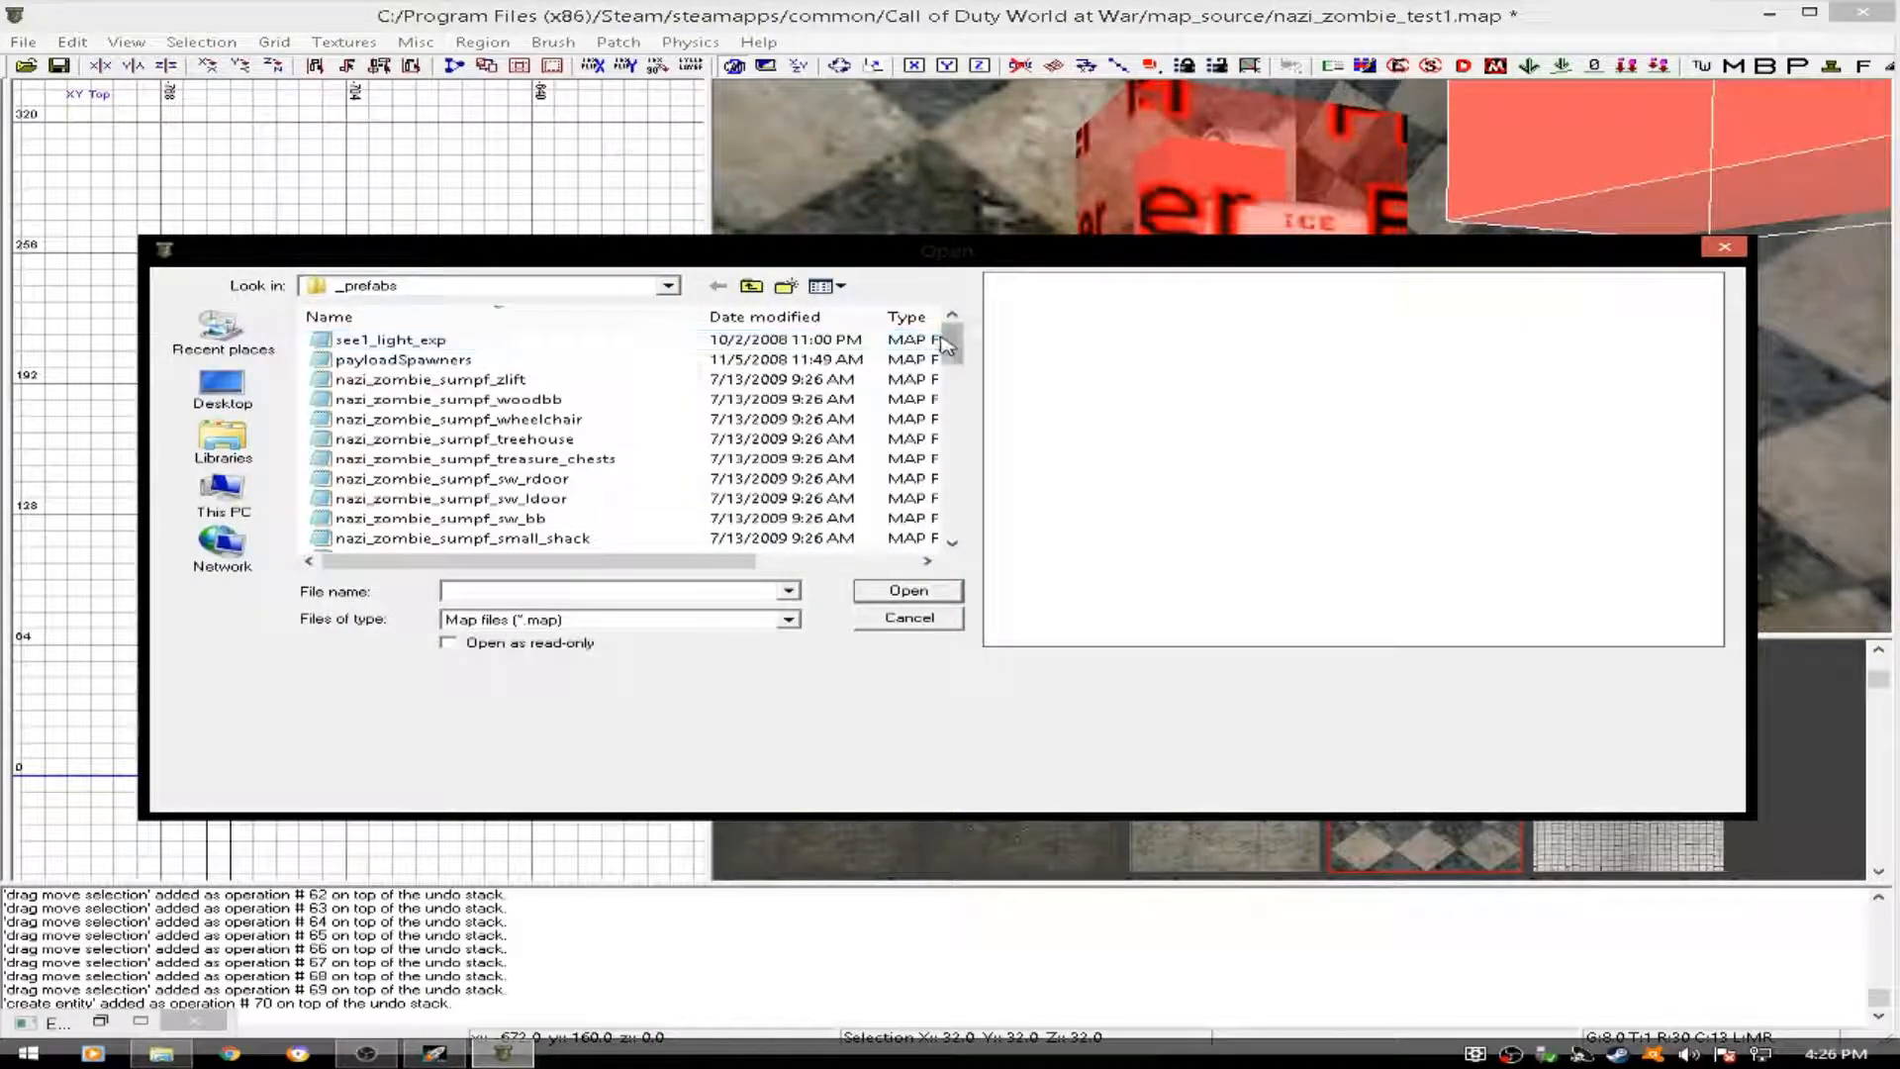
pyautogui.moveTo(950, 345); pyautogui.dragTo(950, 505)
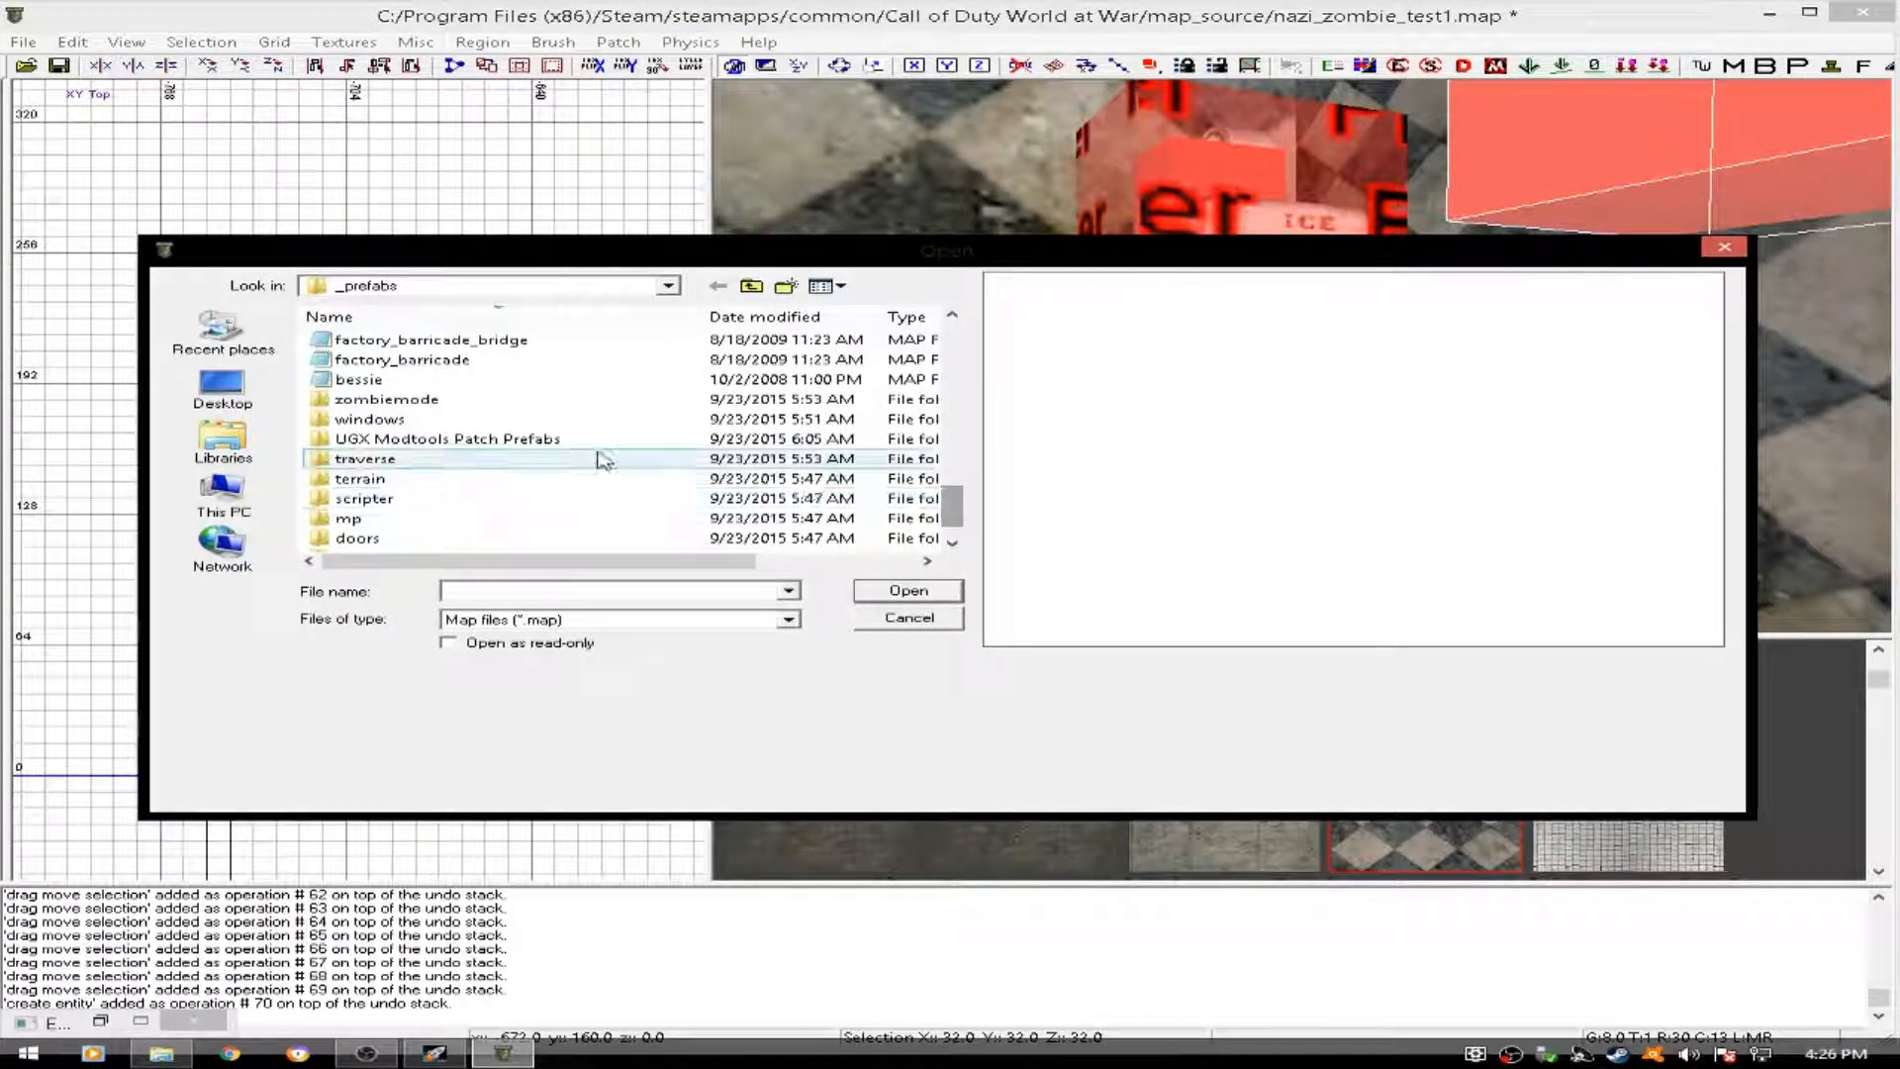
pyautogui.click(584, 445)
pyautogui.doubleClick(584, 445)
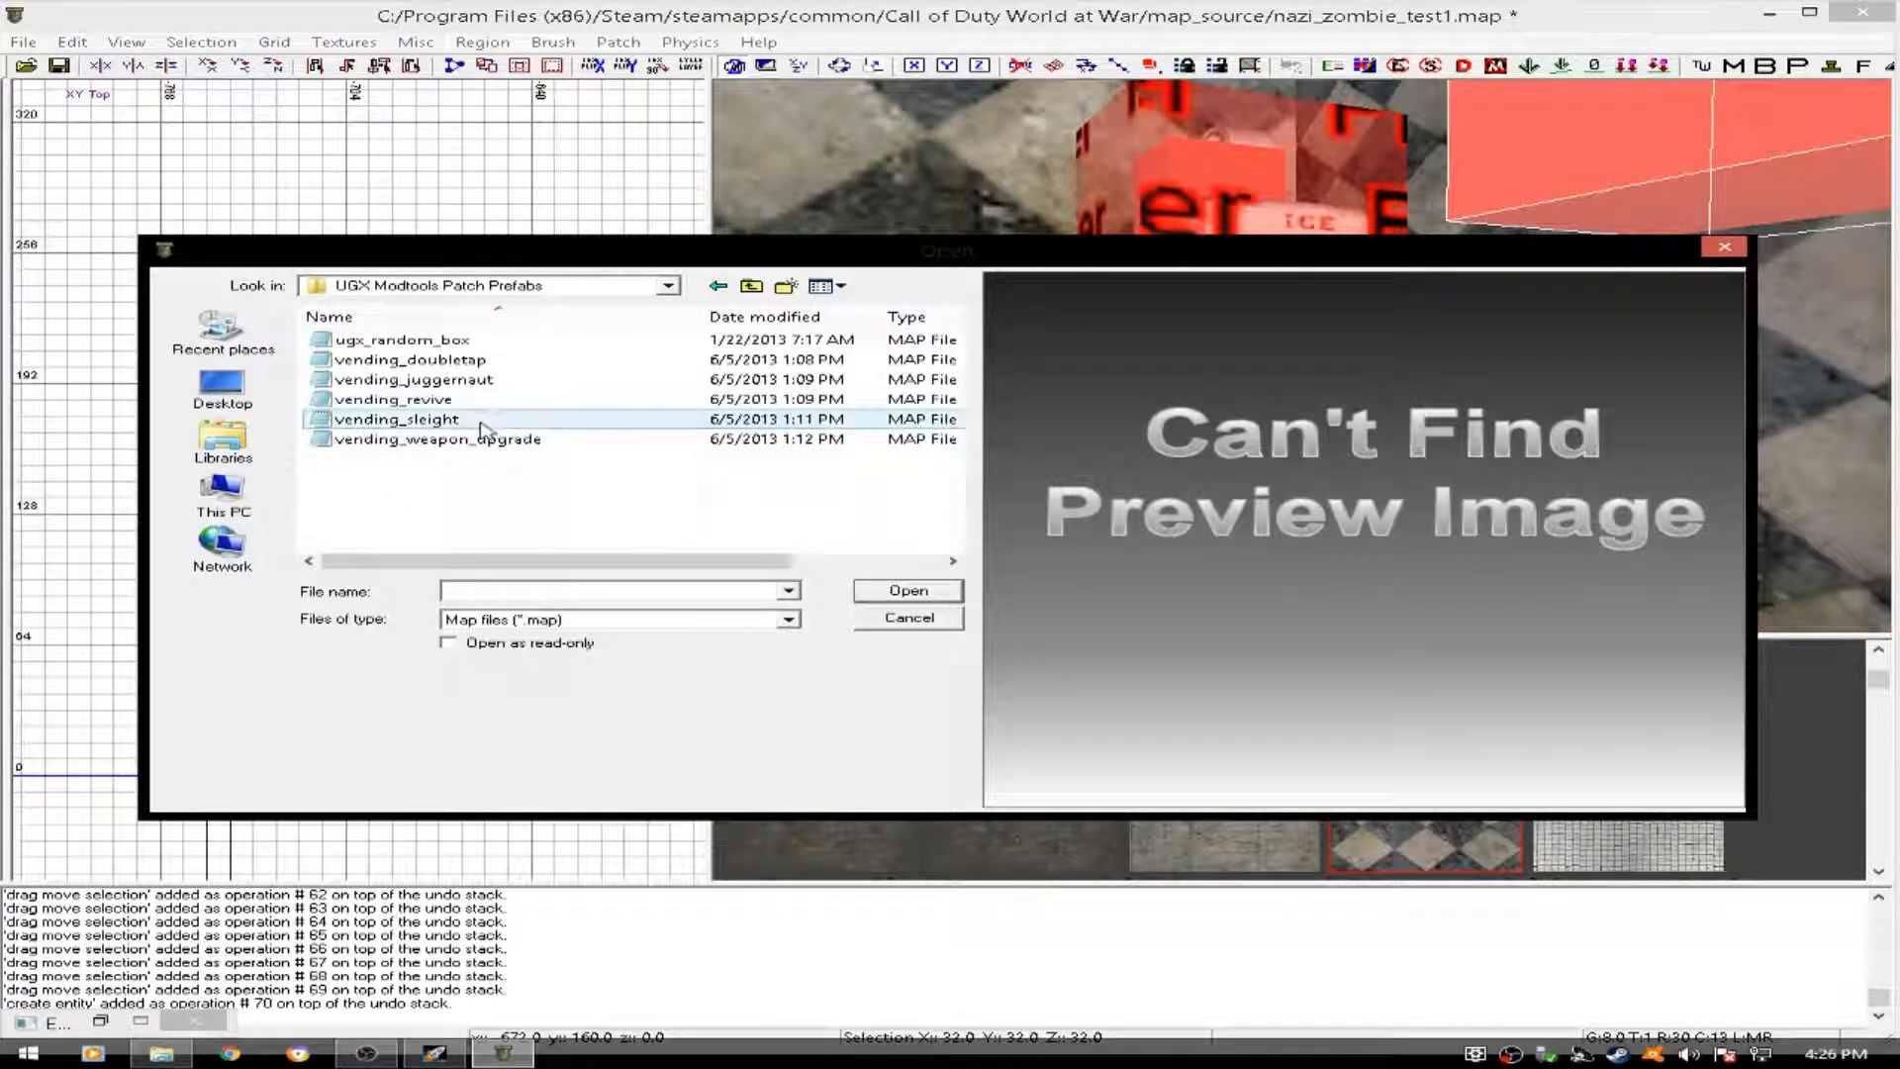
pyautogui.click(461, 426)
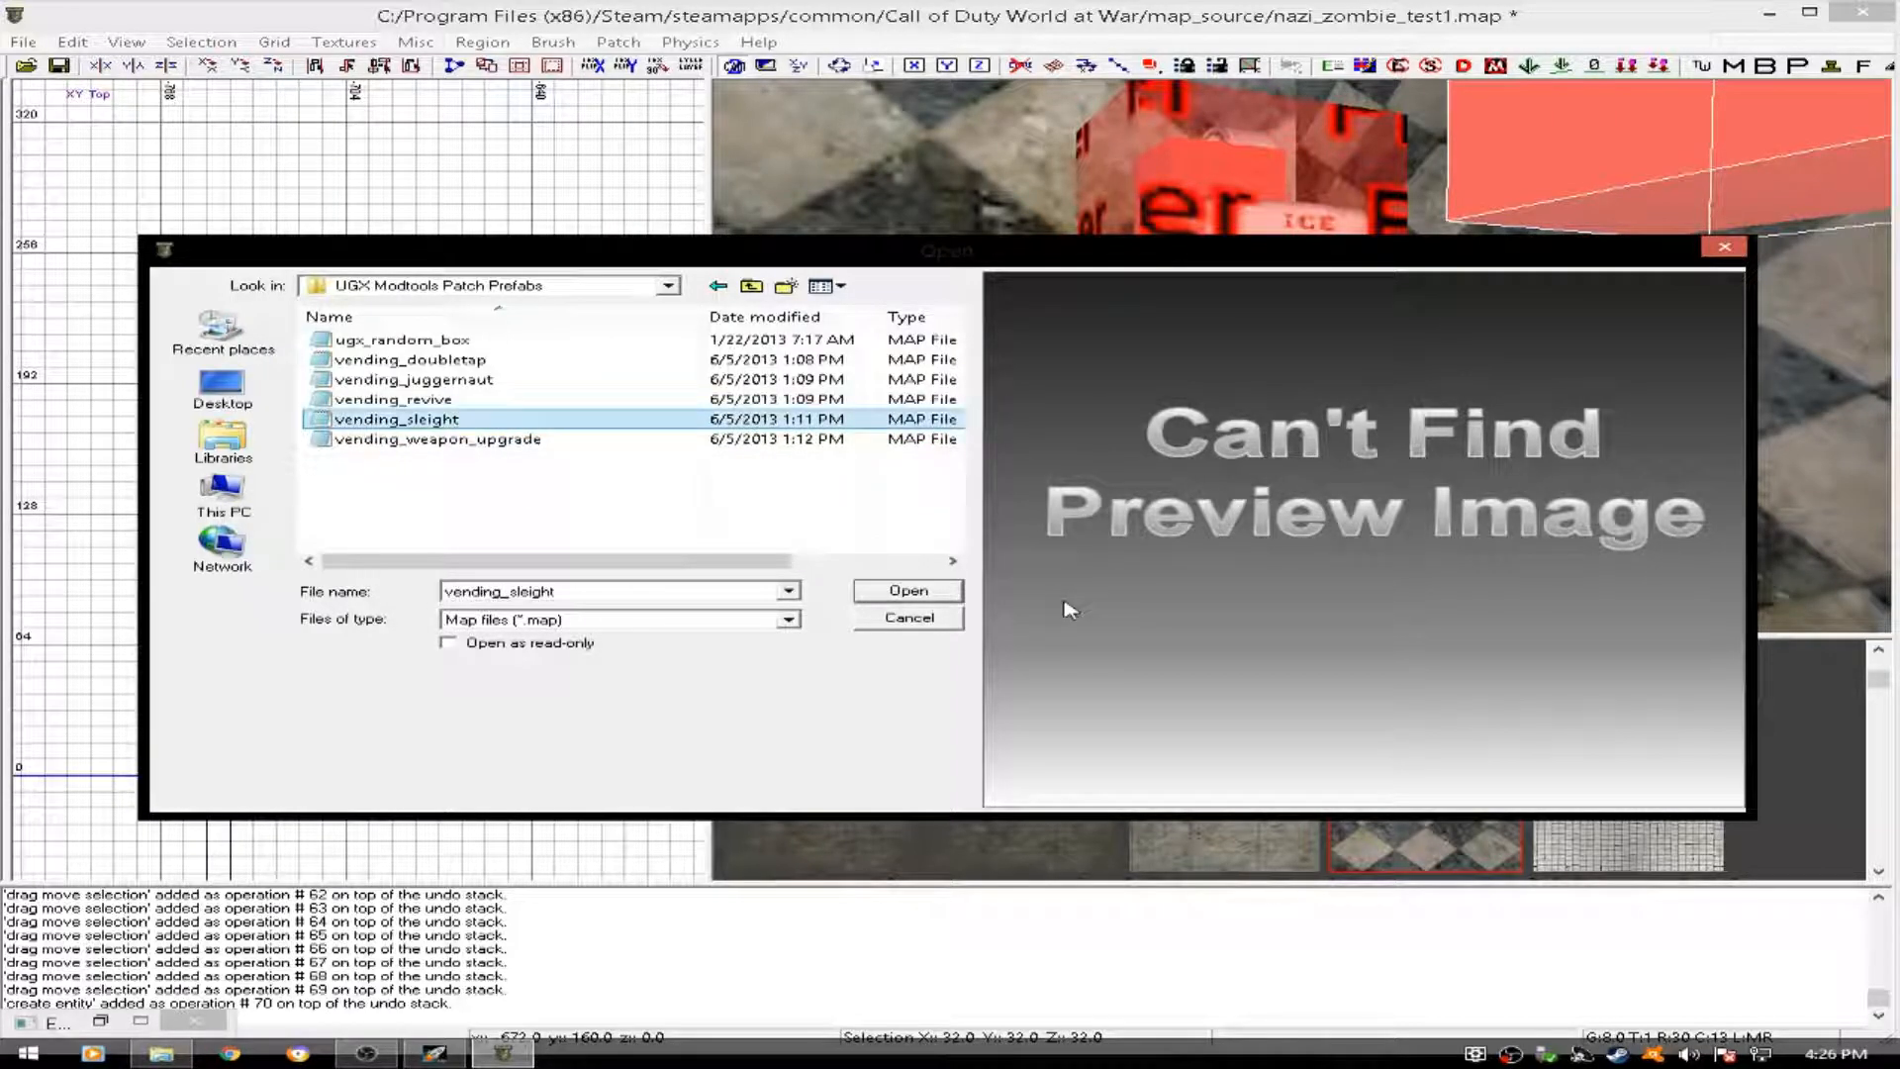
pyautogui.click(908, 592)
# - Move the sleight machine against the north wall beside Juggernaut and lower it onto the floor, with its origin at about x -709, y 183, z 113
pyautogui.moveTo(579, 440); pyautogui.dragTo(510, 457)
pyautogui.moveTo(1672, 255); pyautogui.dragTo(1554, 216, button='right')
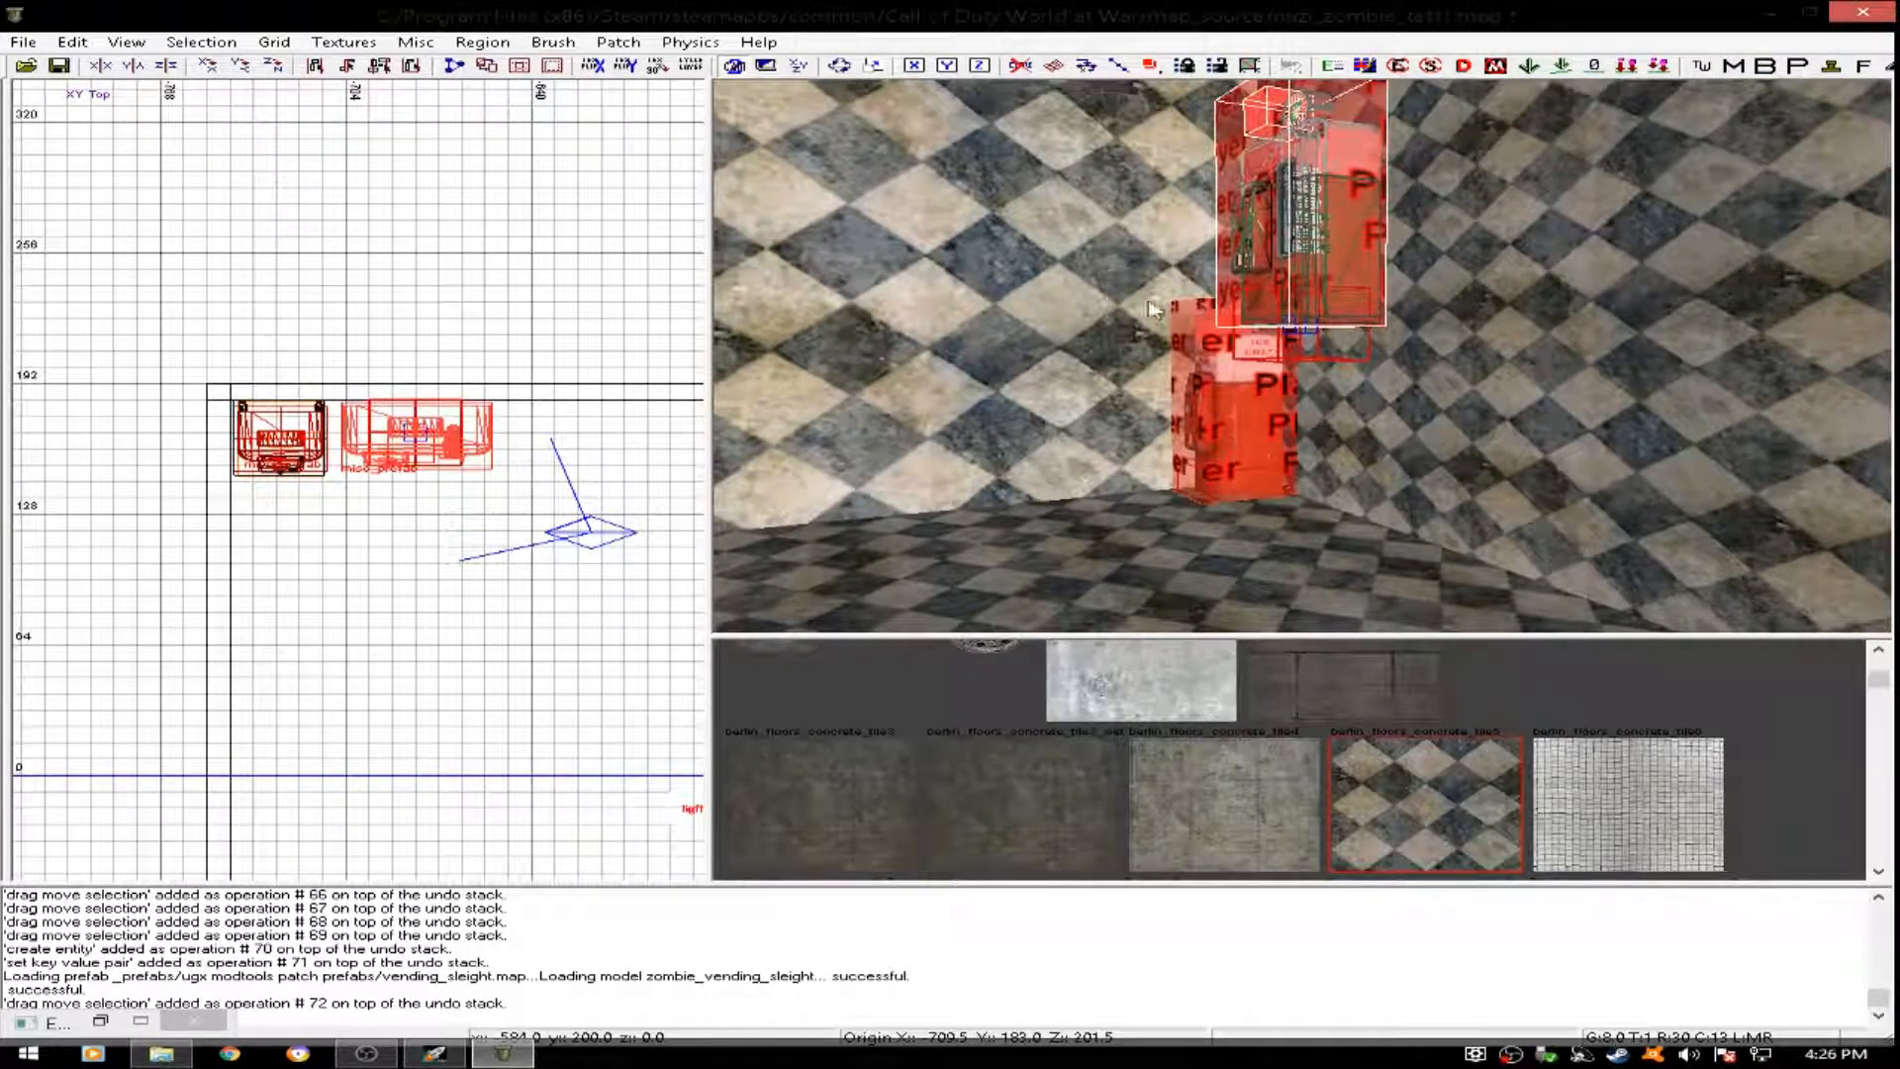
pyautogui.hotkey('ctrl', 'Tab')
pyautogui.moveTo(393, 521); pyautogui.dragTo(392, 695)
pyautogui.moveTo(1223, 502); pyautogui.dragTo(1223, 503, button='right')
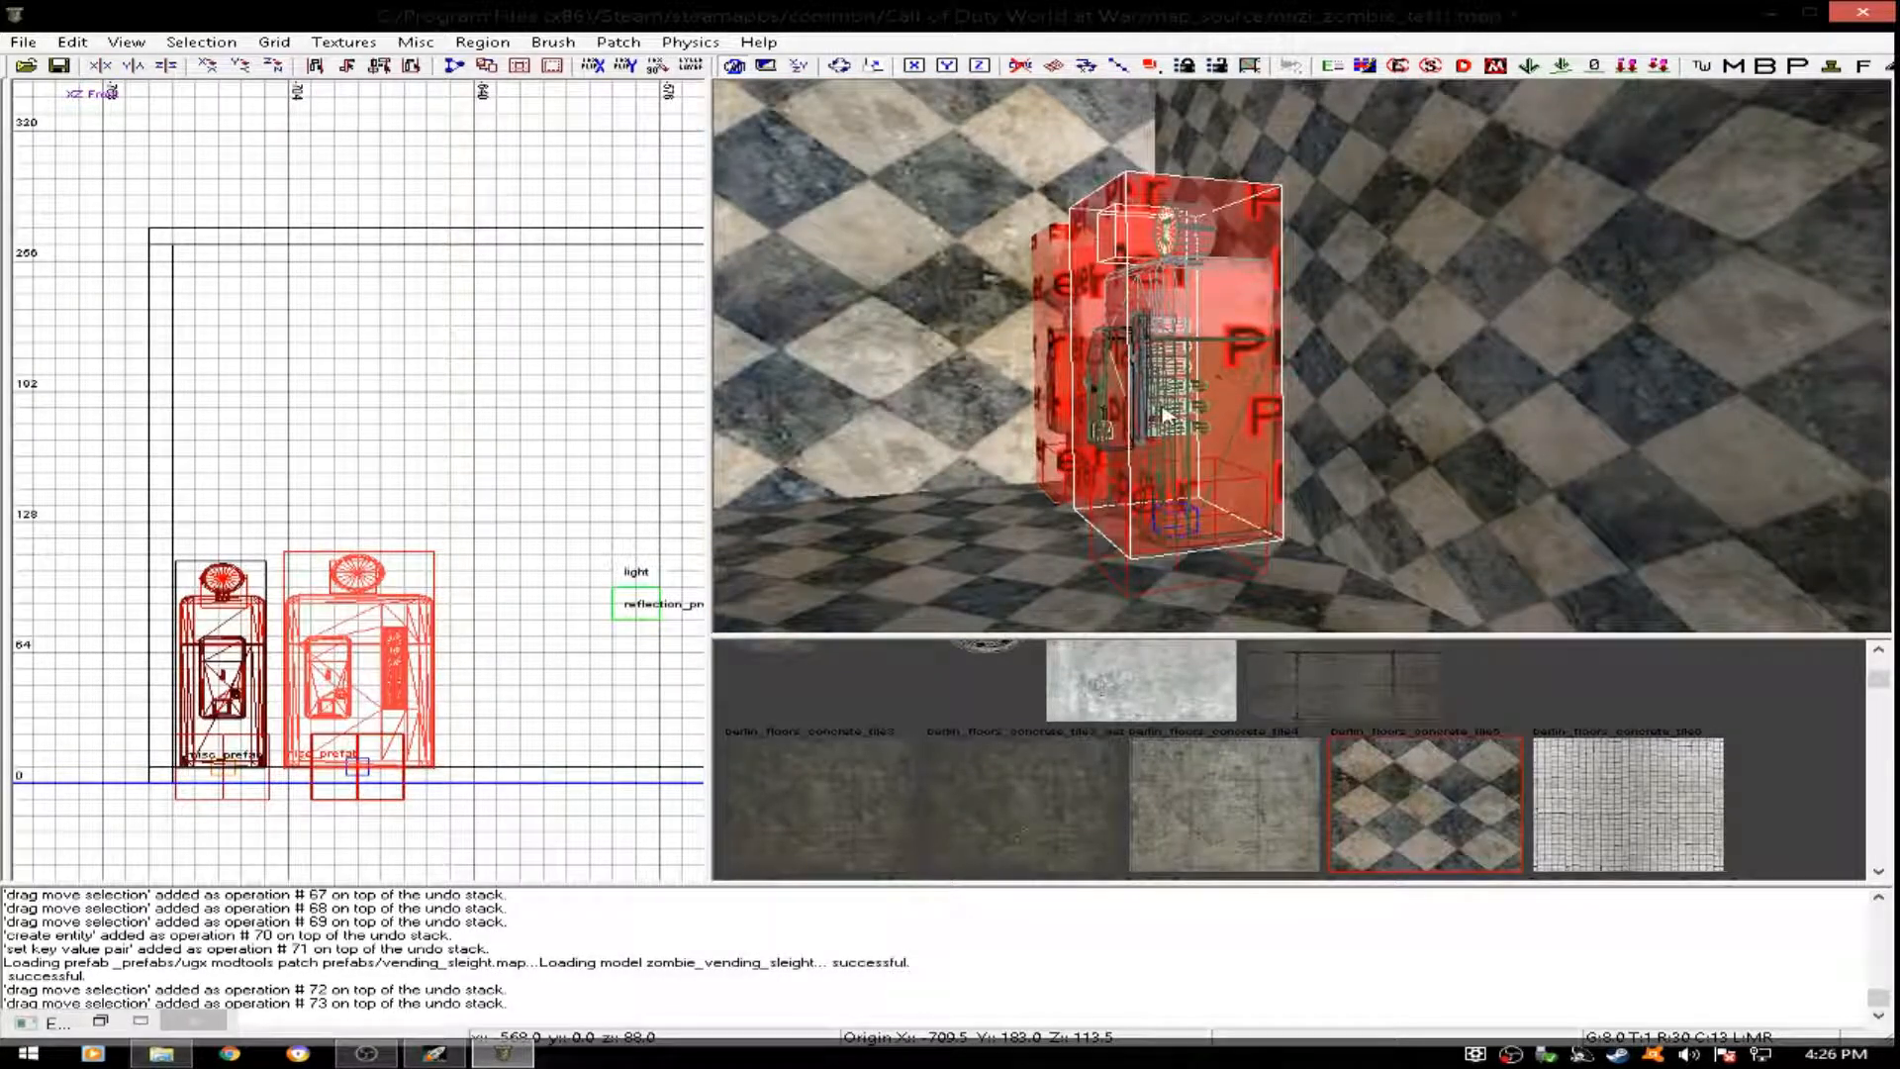
pyautogui.press('Escape')
# - Insert the vending_doubletap prefab from the UGX Modtools Patch Prefabs folder near the room's southwest corner
pyautogui.moveTo(1166, 413); pyautogui.dragTo(1166, 414, button='right')
pyautogui.scroll(-6, 277, 560)
pyautogui.hotkey('ctrl', 'Tab')
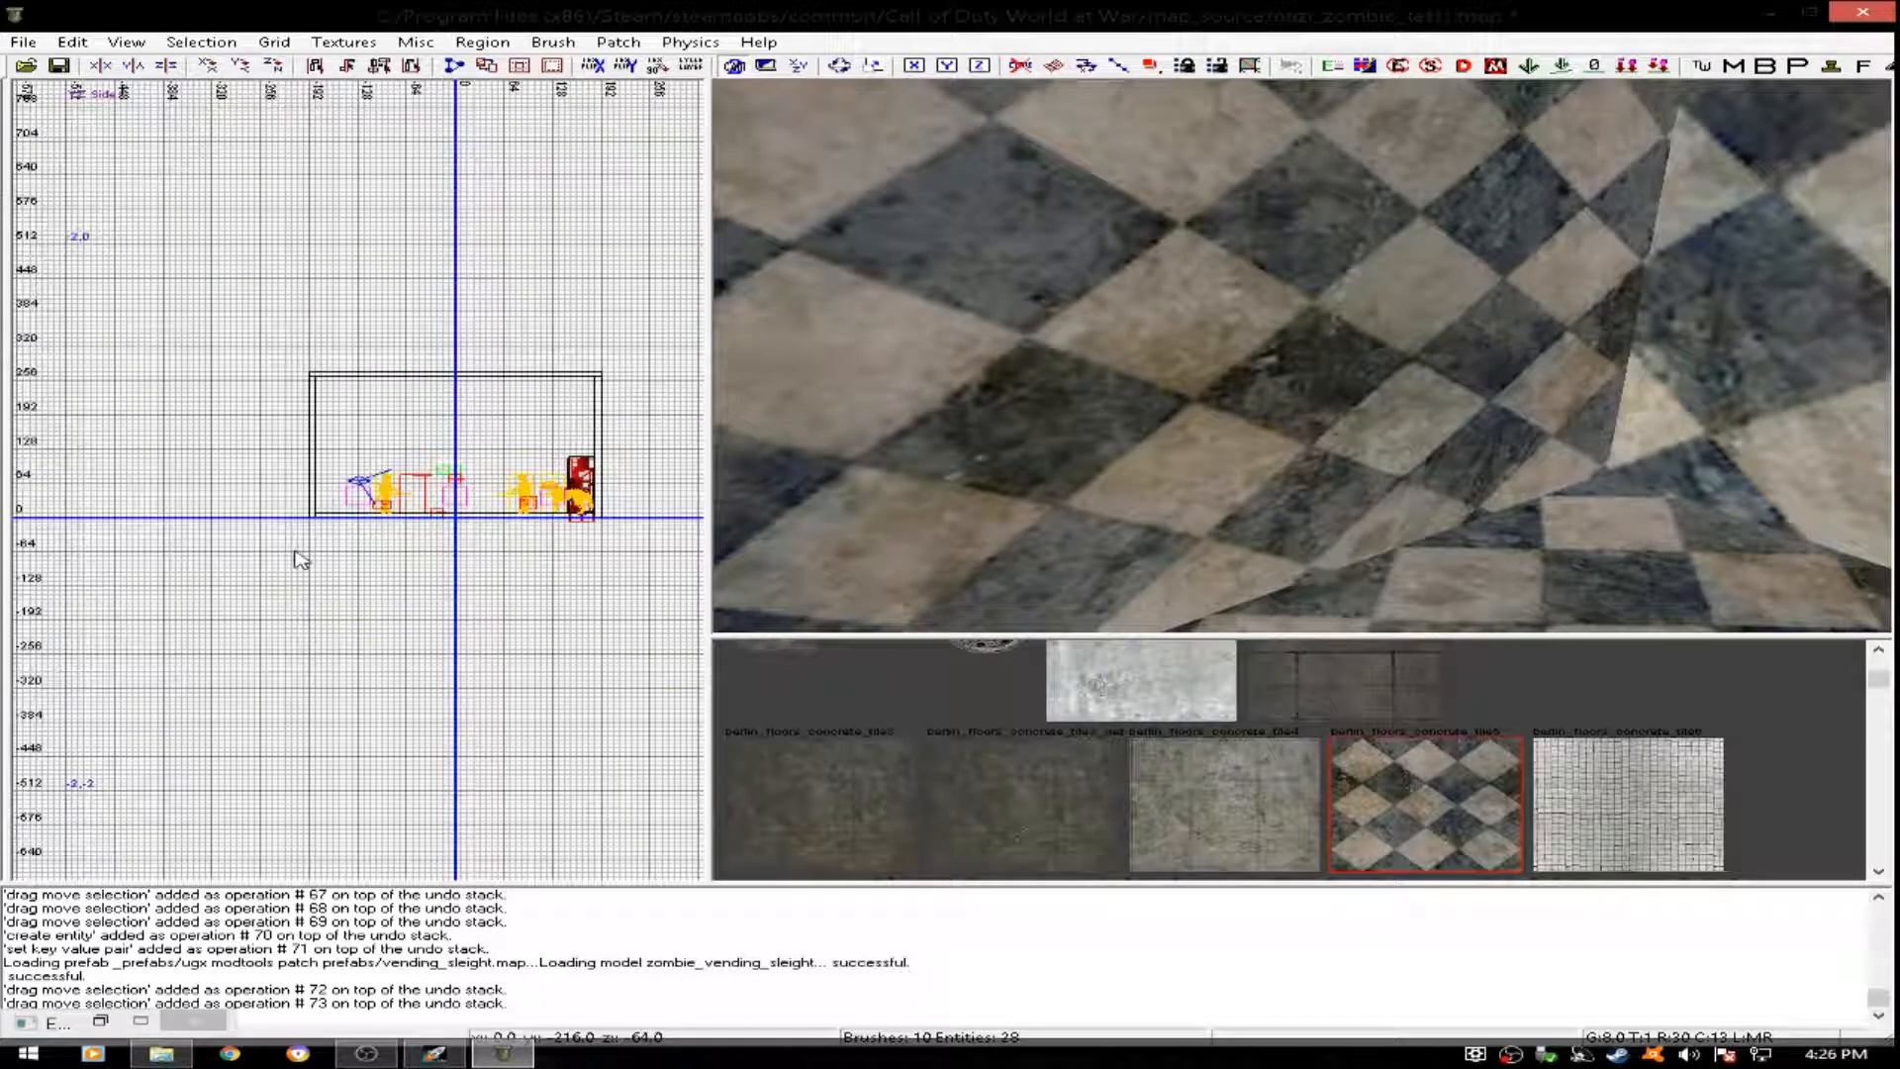
pyautogui.hotkey('ctrl', 'Tab')
pyautogui.scroll(7, 341, 450)
pyautogui.rightClick(296, 447)
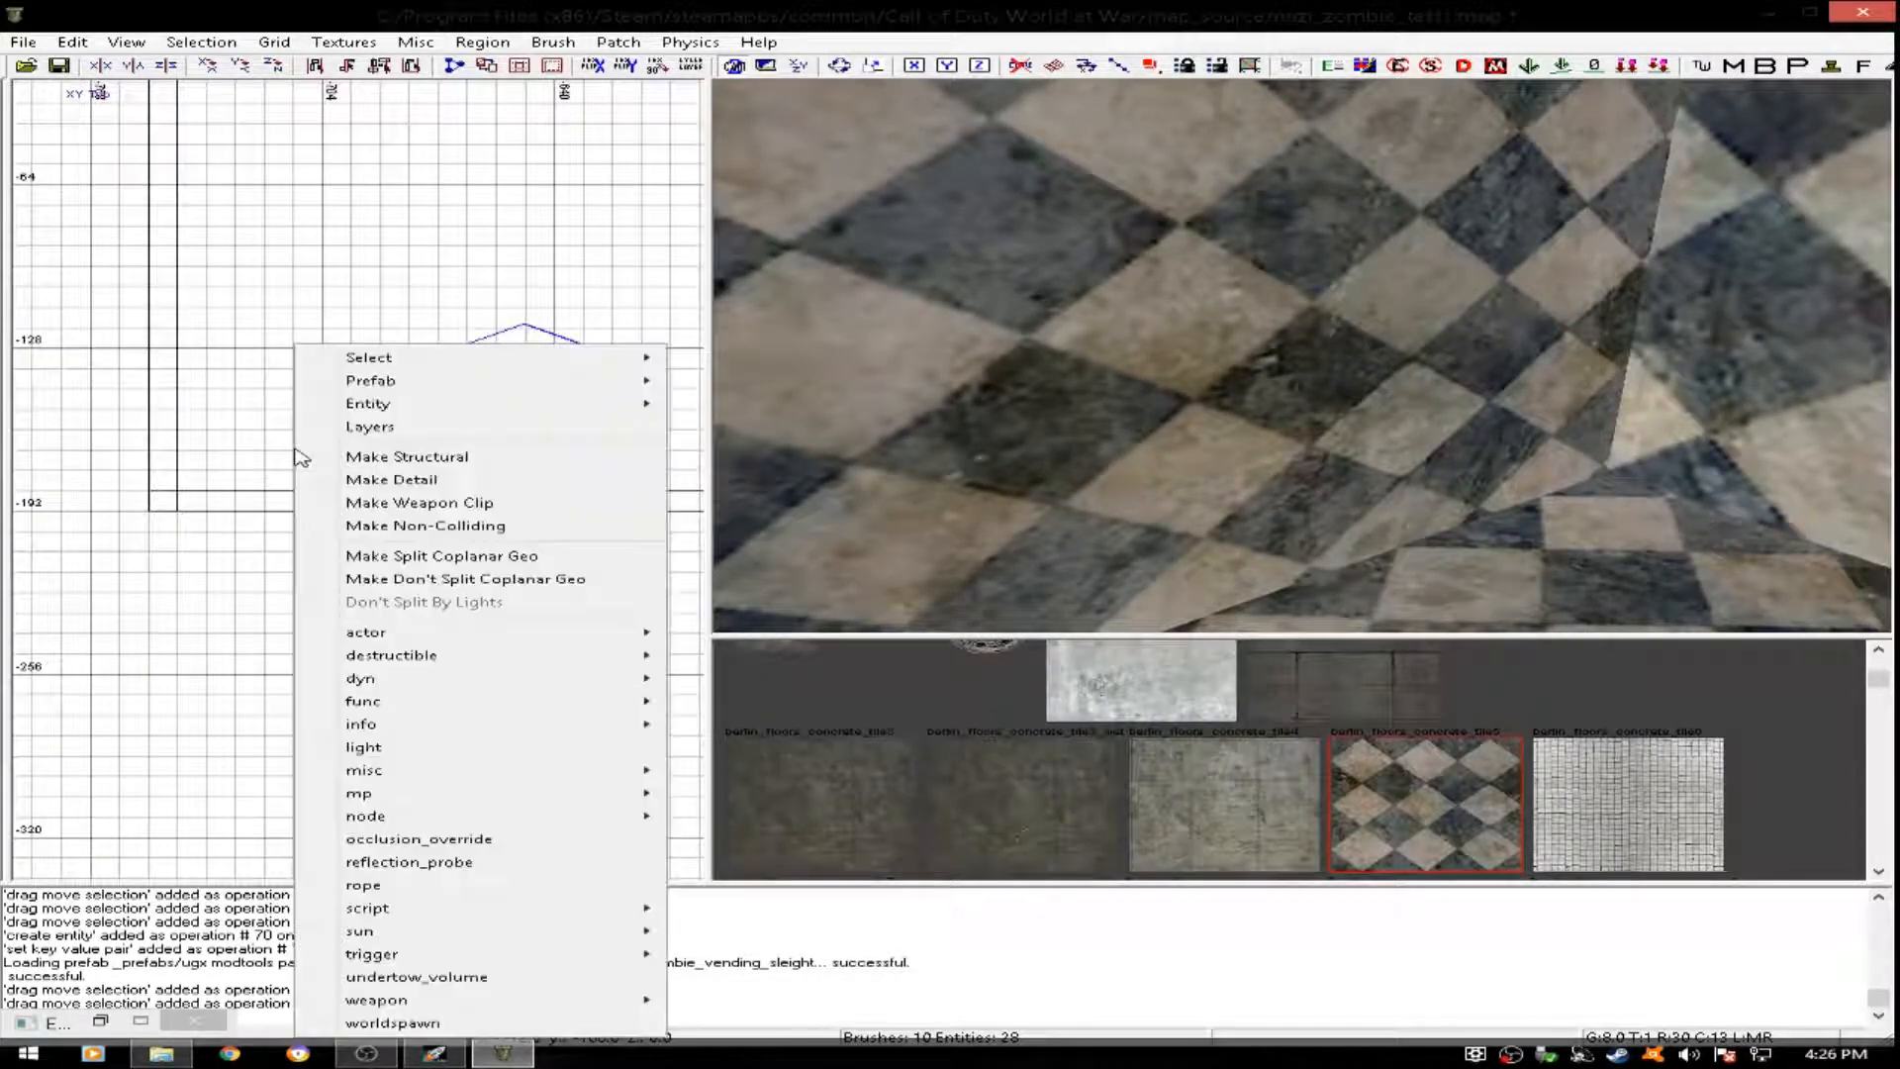
pyautogui.moveTo(420, 778)
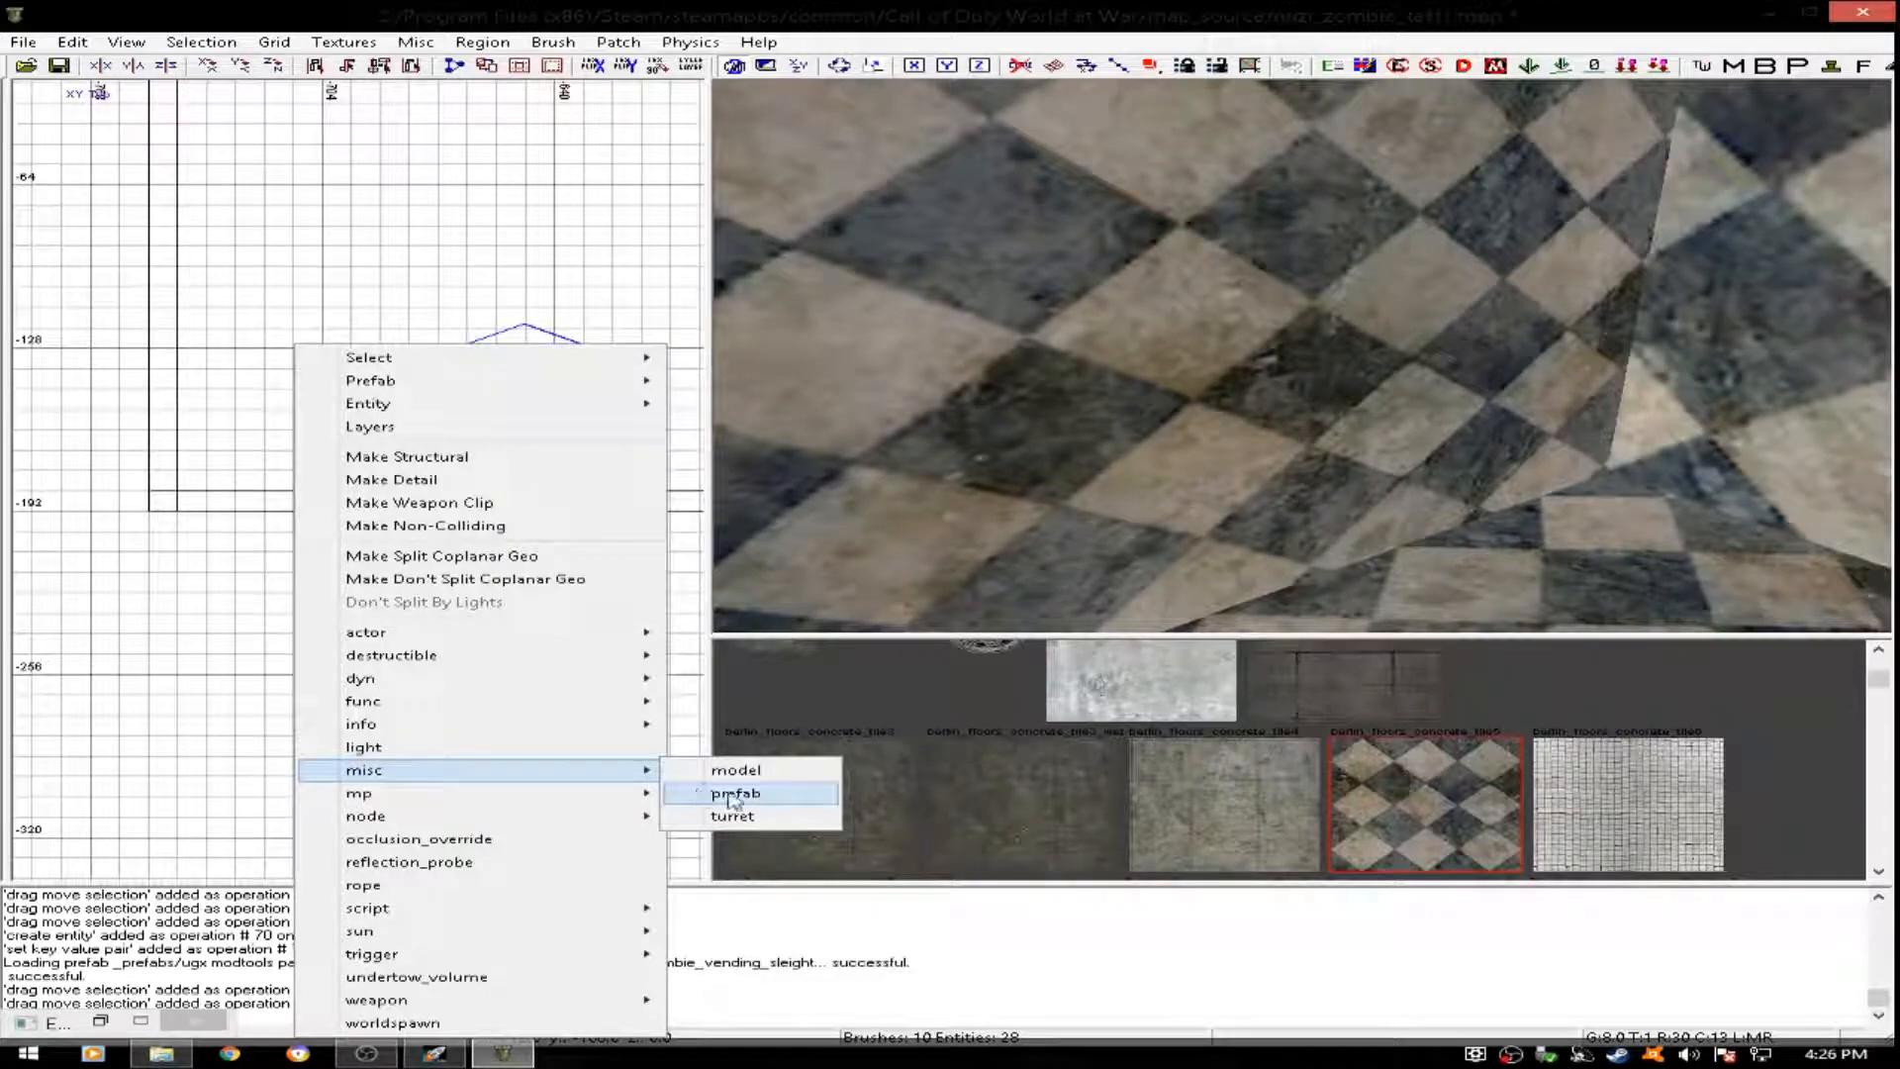
pyautogui.click(737, 794)
pyautogui.moveTo(952, 348); pyautogui.dragTo(952, 534)
pyautogui.doubleClick(501, 401)
pyautogui.click(426, 360)
pyautogui.click(880, 593)
# - Rotate the Double Tap machine 180 degrees to face the room and position it in the southwest corner
pyautogui.moveTo(376, 418); pyautogui.dragTo(408, 380)
pyautogui.press('r')
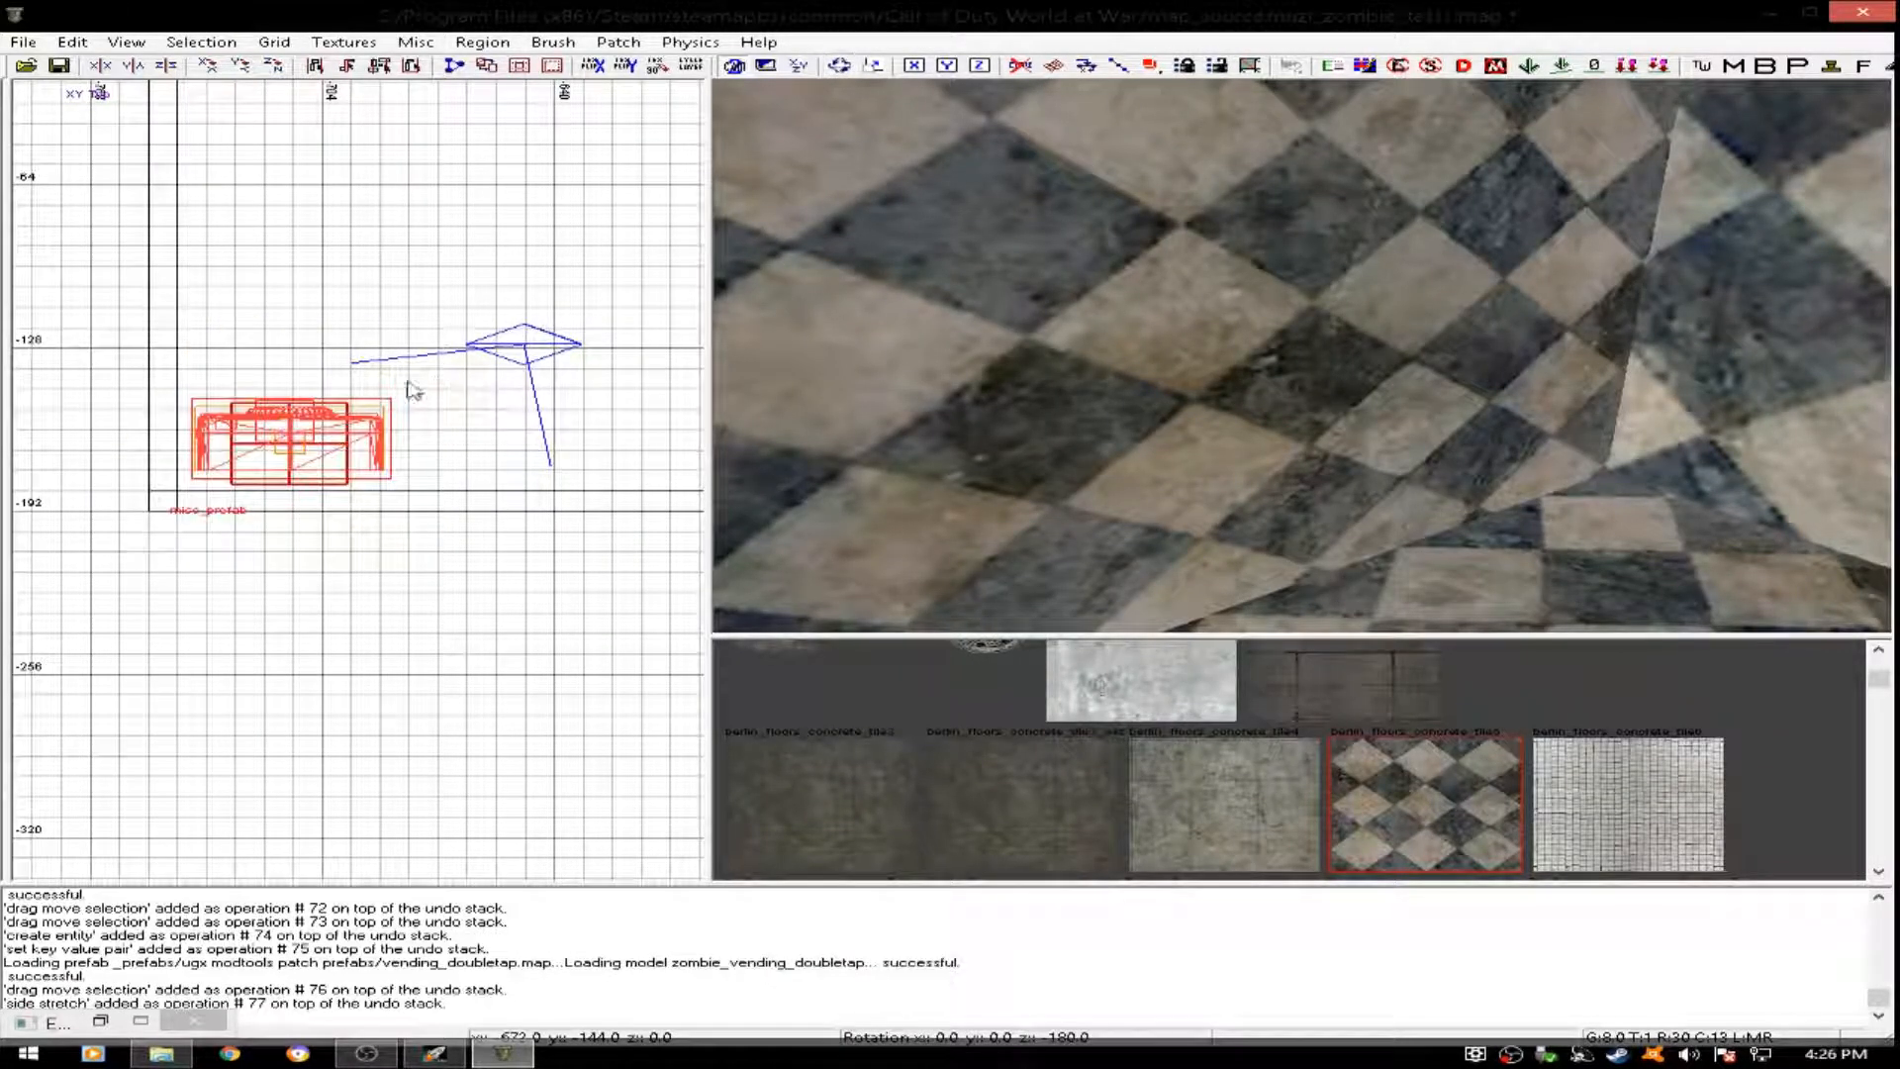
pyautogui.press('r')
pyautogui.scroll(3, 313, 416)
pyautogui.click(287, 433)
# - Lower the Double Tap machine onto the floor, bringing its origin to about z 91, and deselect it
pyautogui.moveTo(940, 371); pyautogui.dragTo(895, 425, button='right')
pyautogui.moveTo(1303, 356); pyautogui.dragTo(1239, 332, button='right')
pyautogui.moveTo(1258, 325); pyautogui.dragTo(1274, 383)
pyautogui.keyDown('ctrl'); pyautogui.moveTo(1274, 383); pyautogui.dragTo(1274, 421, button='right'); pyautogui.keyUp('ctrl')
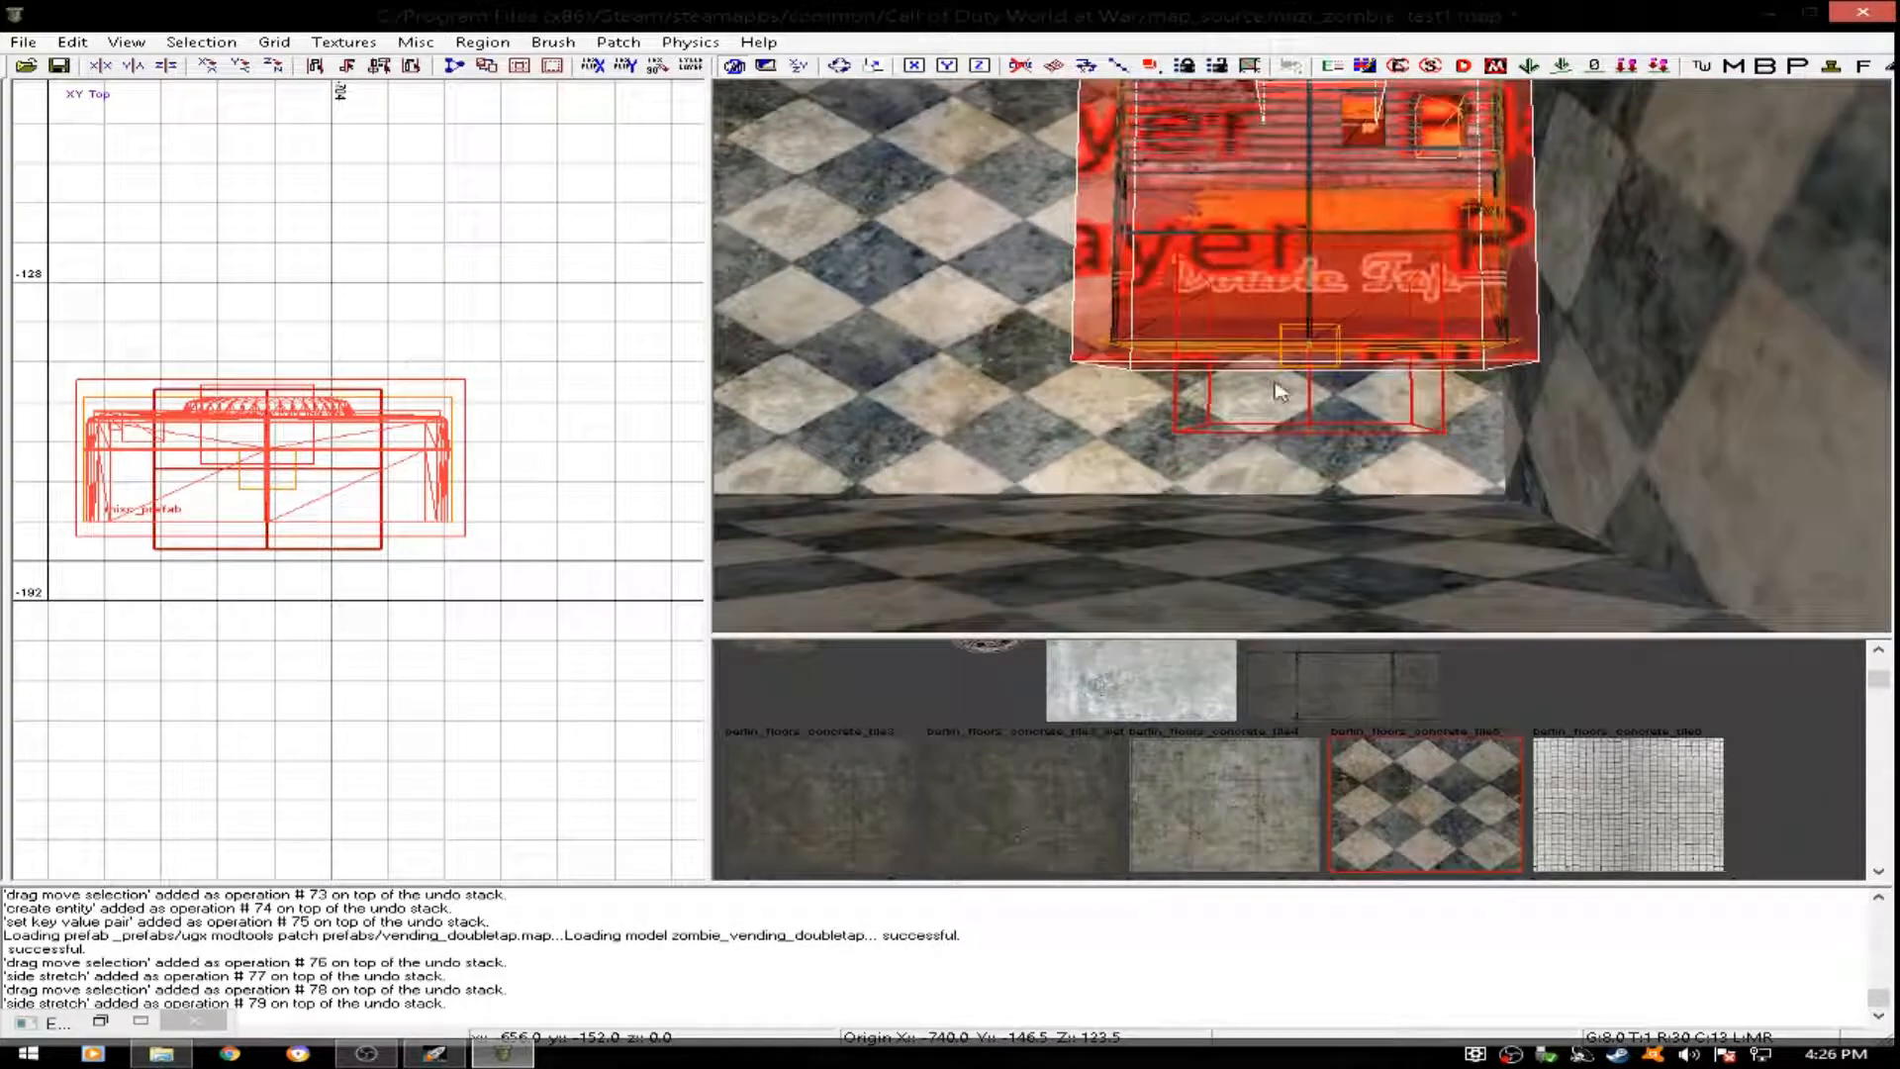
pyautogui.moveTo(1287, 393); pyautogui.dragTo(1290, 433)
pyautogui.moveTo(1291, 433)
pyautogui.keyDown('ctrl'); pyautogui.mouseDown(button='right')
pyautogui.moveTo(1284, 480)
pyautogui.moveTo(1290, 432)
pyautogui.mouseUp(button='right'); pyautogui.keyUp('ctrl')
pyautogui.press('Escape')
# - Insert the vending_revive prefab from the UGX Modtools Patch Prefabs folder east of Double Tap, at about x -640, y -168
pyautogui.keyDown('ctrl'); pyautogui.moveTo(1348, 331); pyautogui.dragTo(1314, 311, button='right'); pyautogui.keyUp('ctrl')
pyautogui.scroll(-5, 509, 495)
pyautogui.scroll(2, 505, 514)
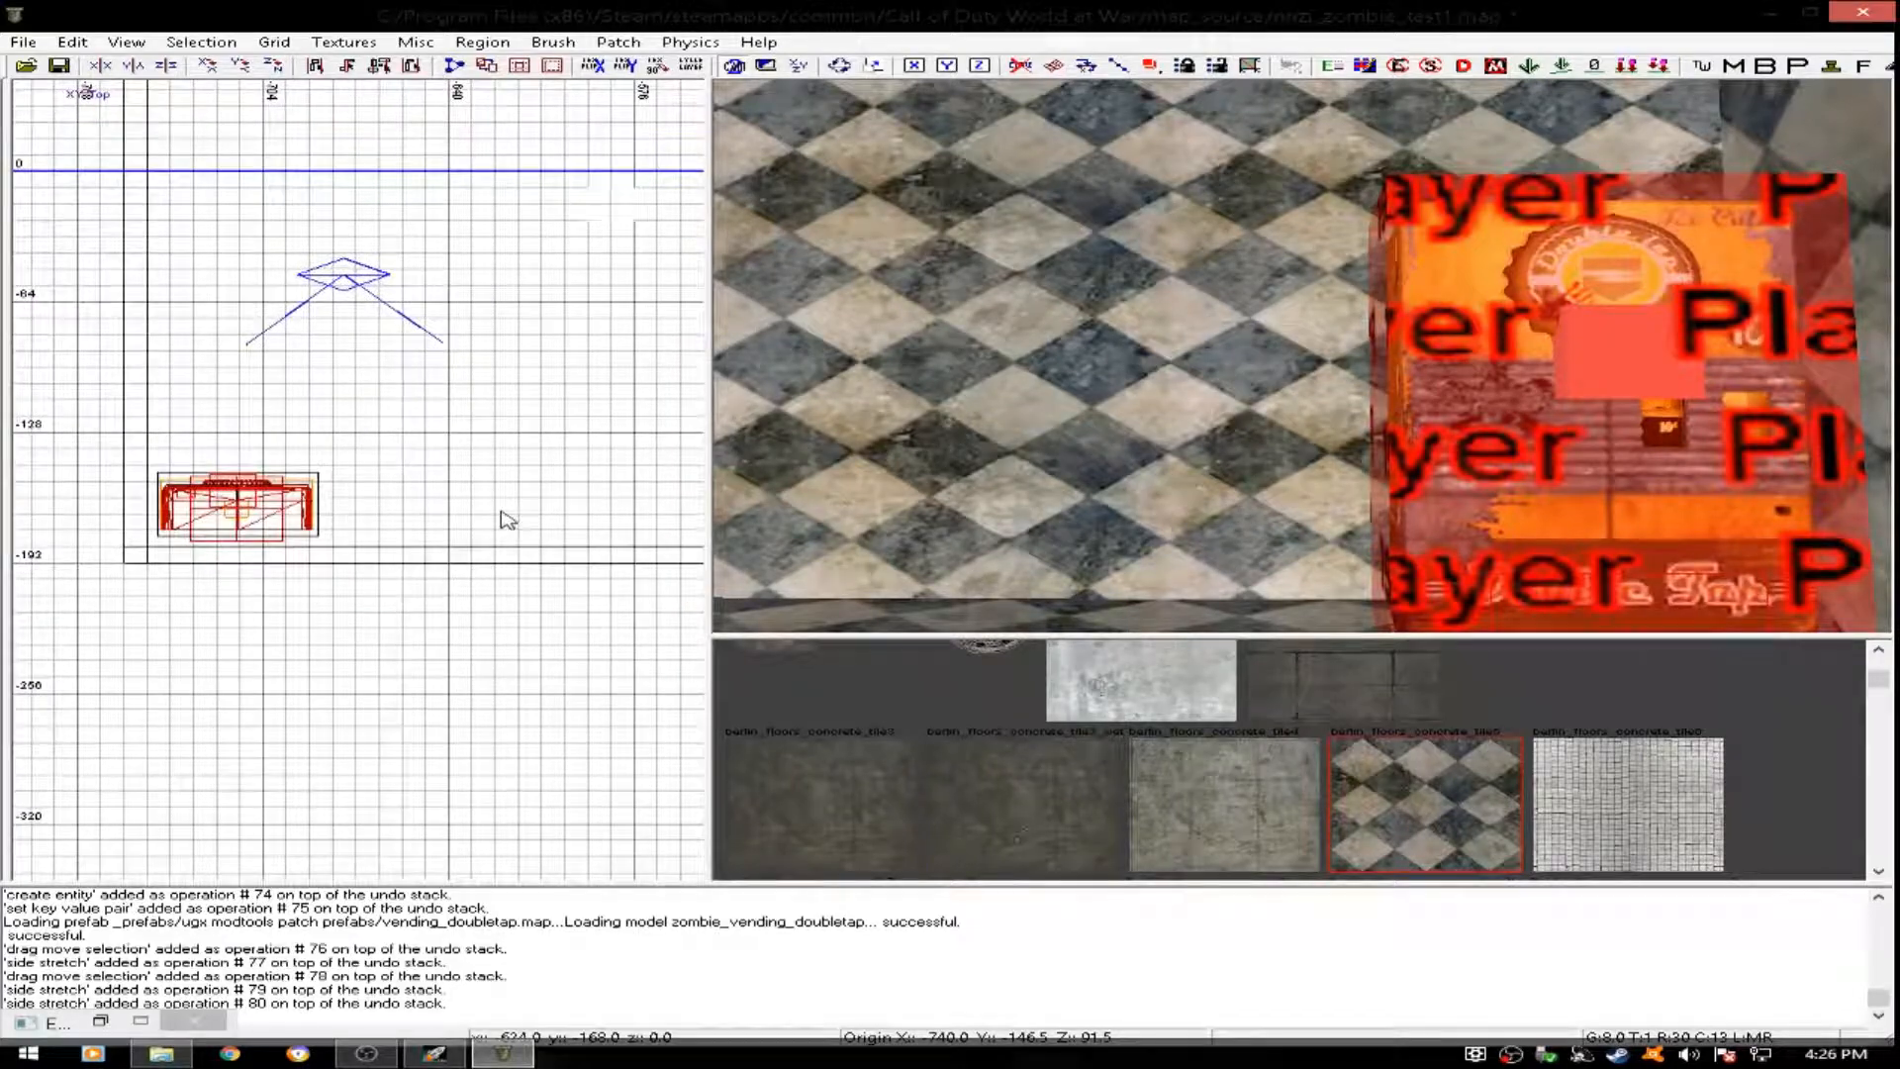
pyautogui.rightClick(467, 521)
pyautogui.moveTo(554, 769)
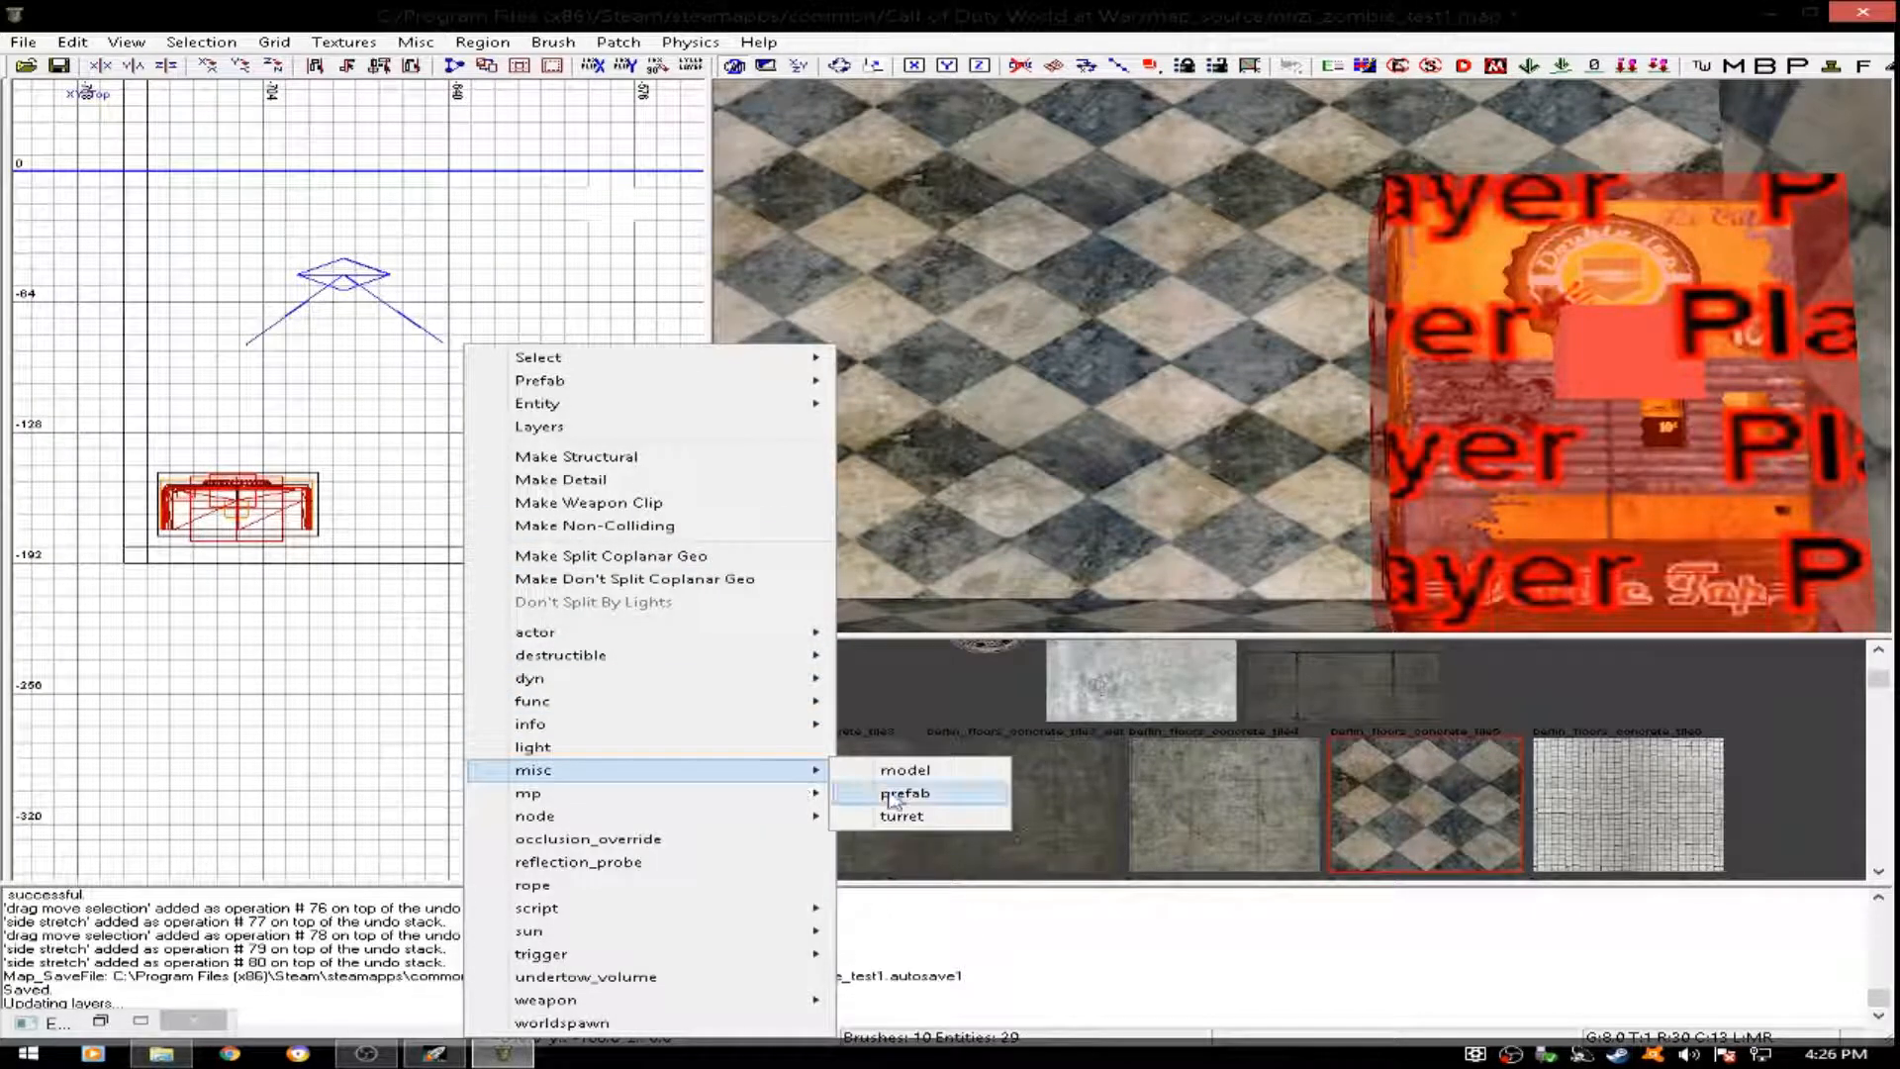
pyautogui.click(904, 792)
pyautogui.scroll(-12, 399, 437)
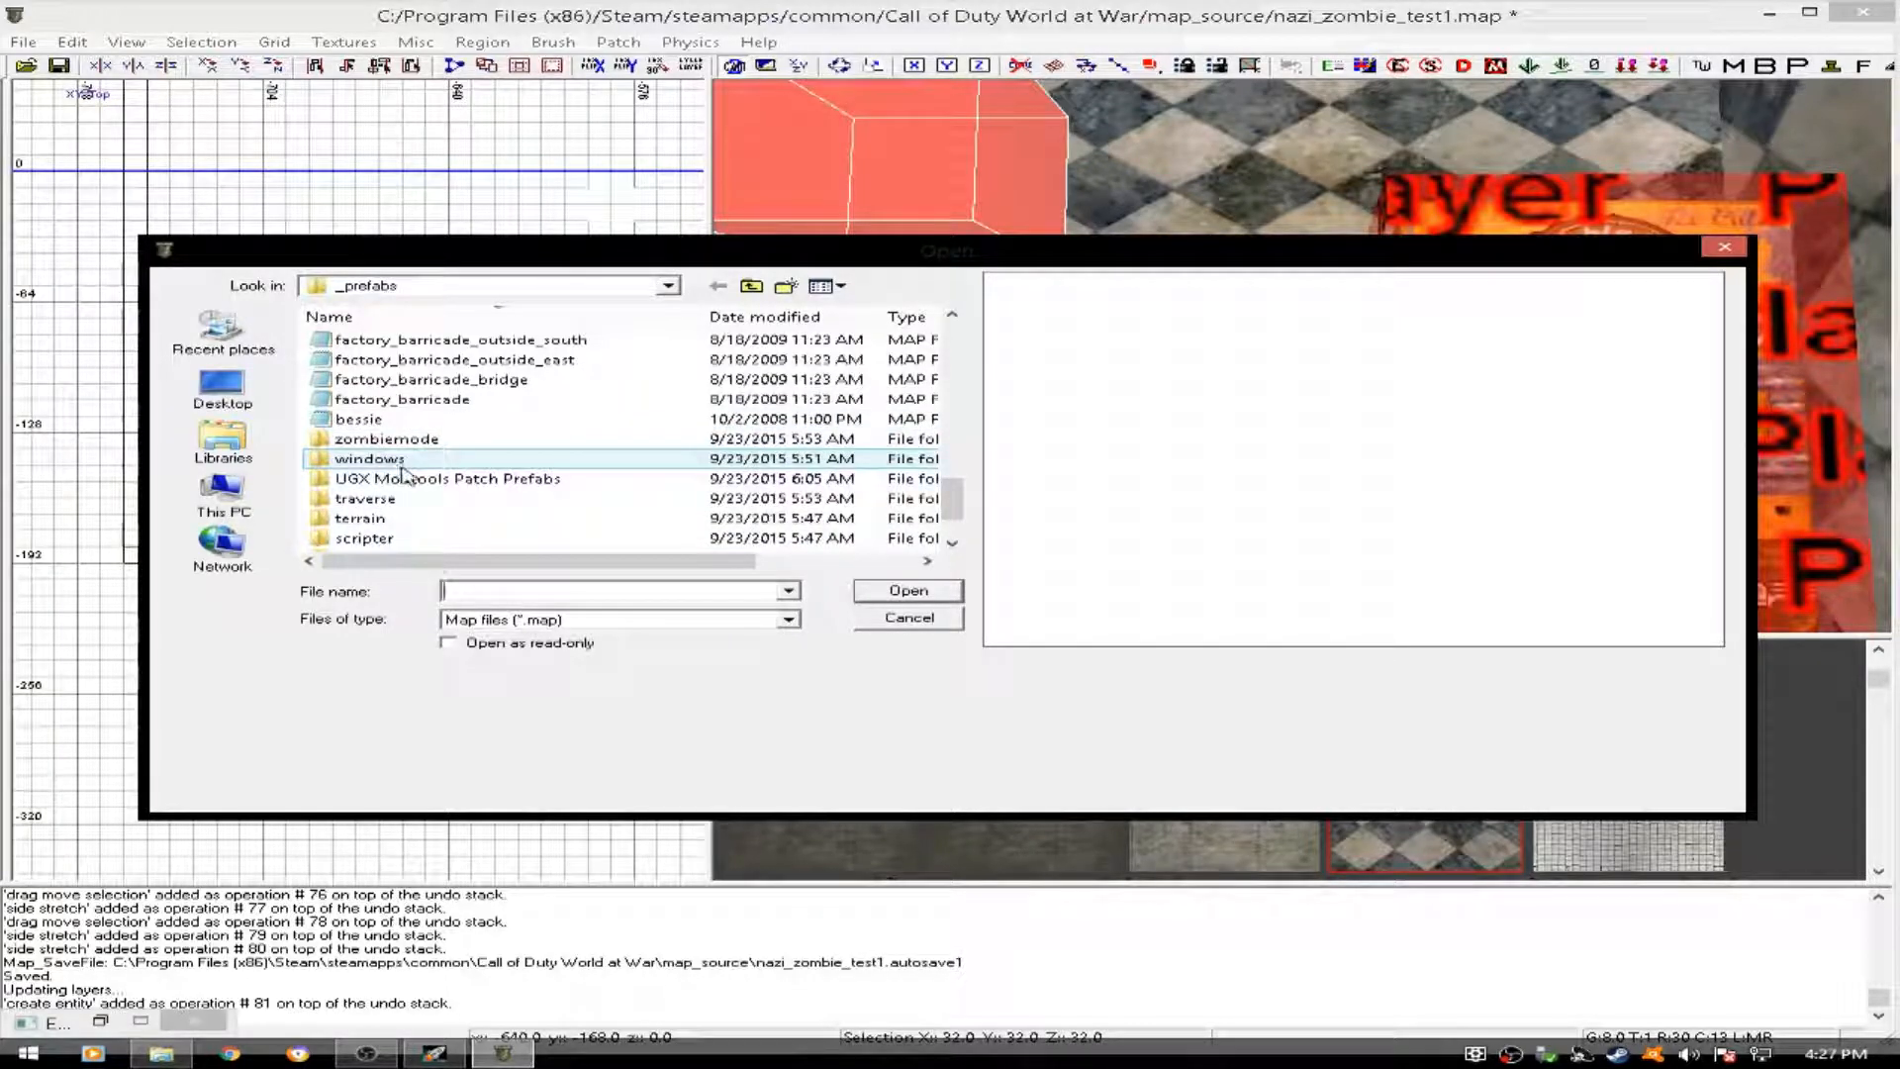
pyautogui.click(388, 460)
pyautogui.doubleClick(425, 479)
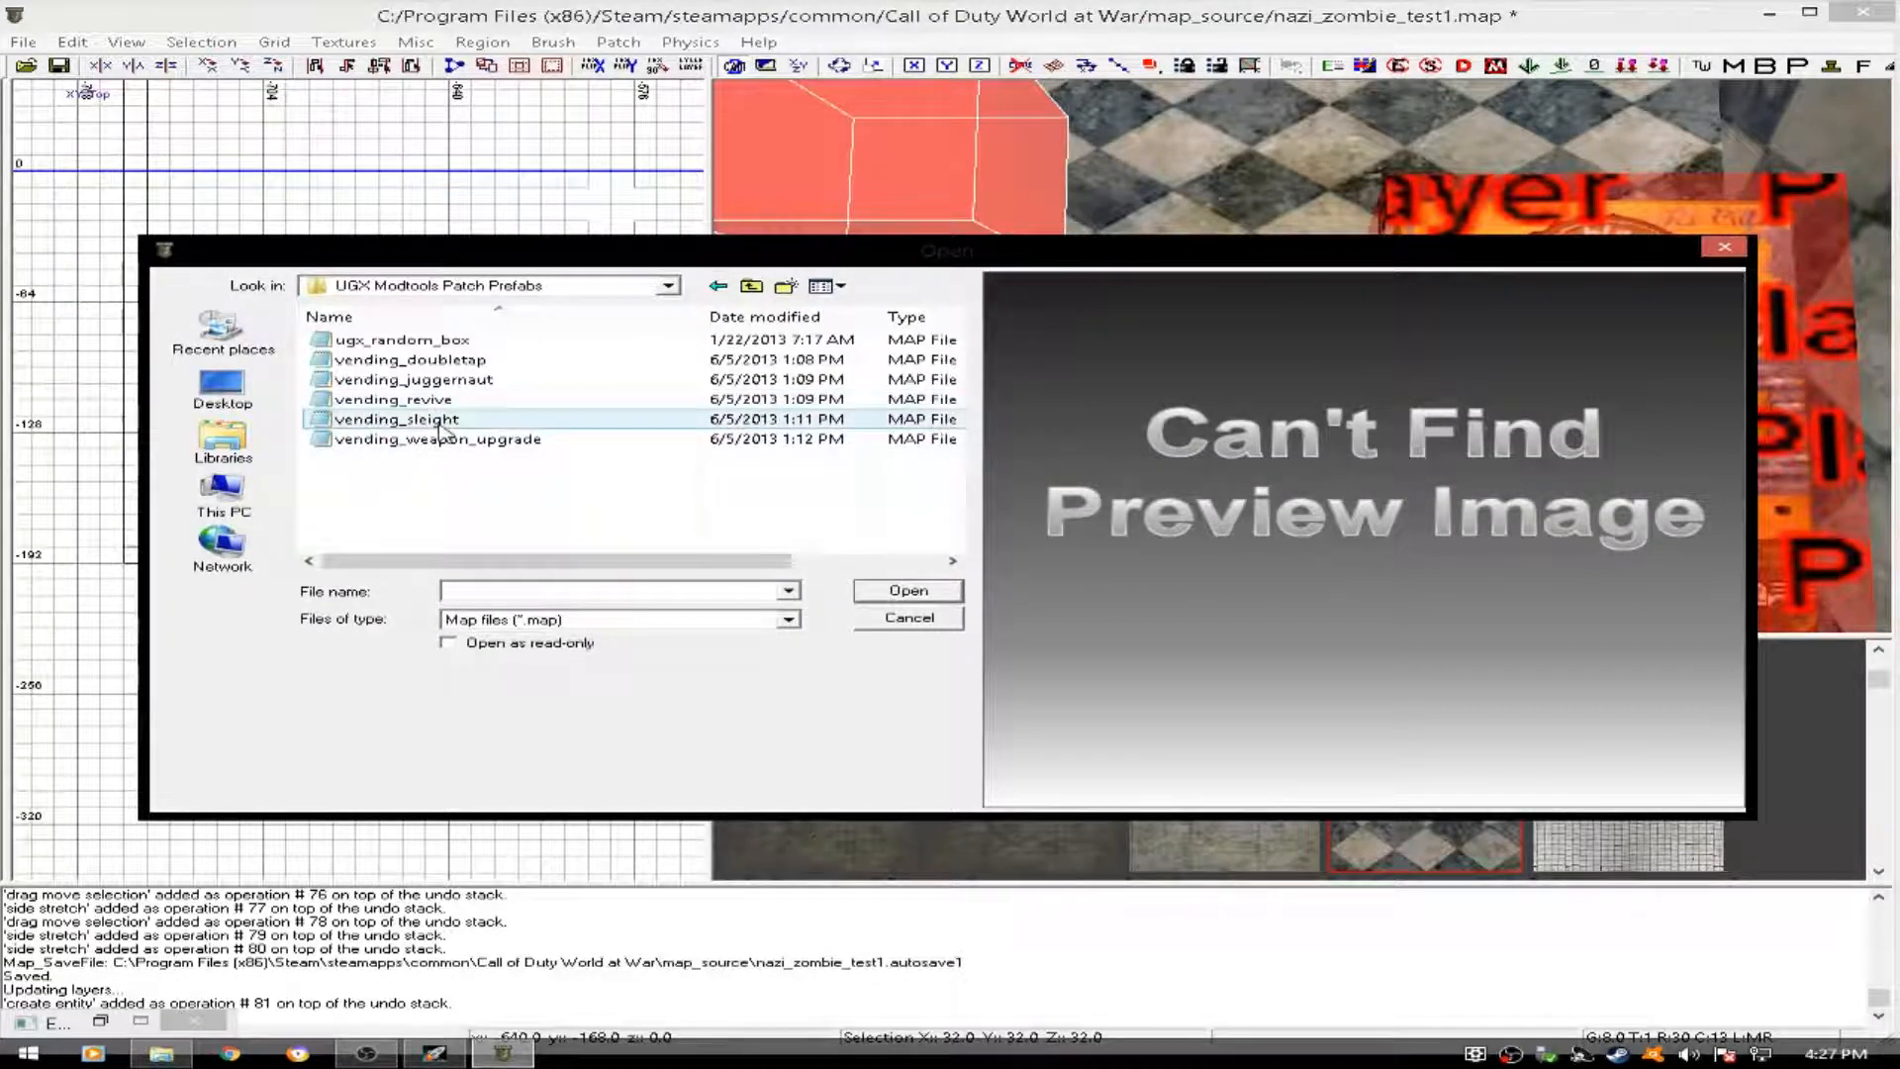
pyautogui.click(393, 399)
pyautogui.click(904, 592)
# - Lower the revive machine to about z 78 and rotate it 180 degrees about the z axis to face the room
pyautogui.moveTo(941, 178); pyautogui.dragTo(976, 299)
pyautogui.moveTo(1075, 401)
pyautogui.keyDown('ctrl'); pyautogui.mouseDown(button='right')
pyautogui.moveTo(1075, 337)
pyautogui.moveTo(1098, 396)
pyautogui.moveTo(1118, 297)
pyautogui.moveTo(1078, 257)
pyautogui.moveTo(1089, 415)
pyautogui.moveTo(1168, 446)
pyautogui.moveTo(1084, 392)
pyautogui.mouseUp(button='right'); pyautogui.keyUp('ctrl')
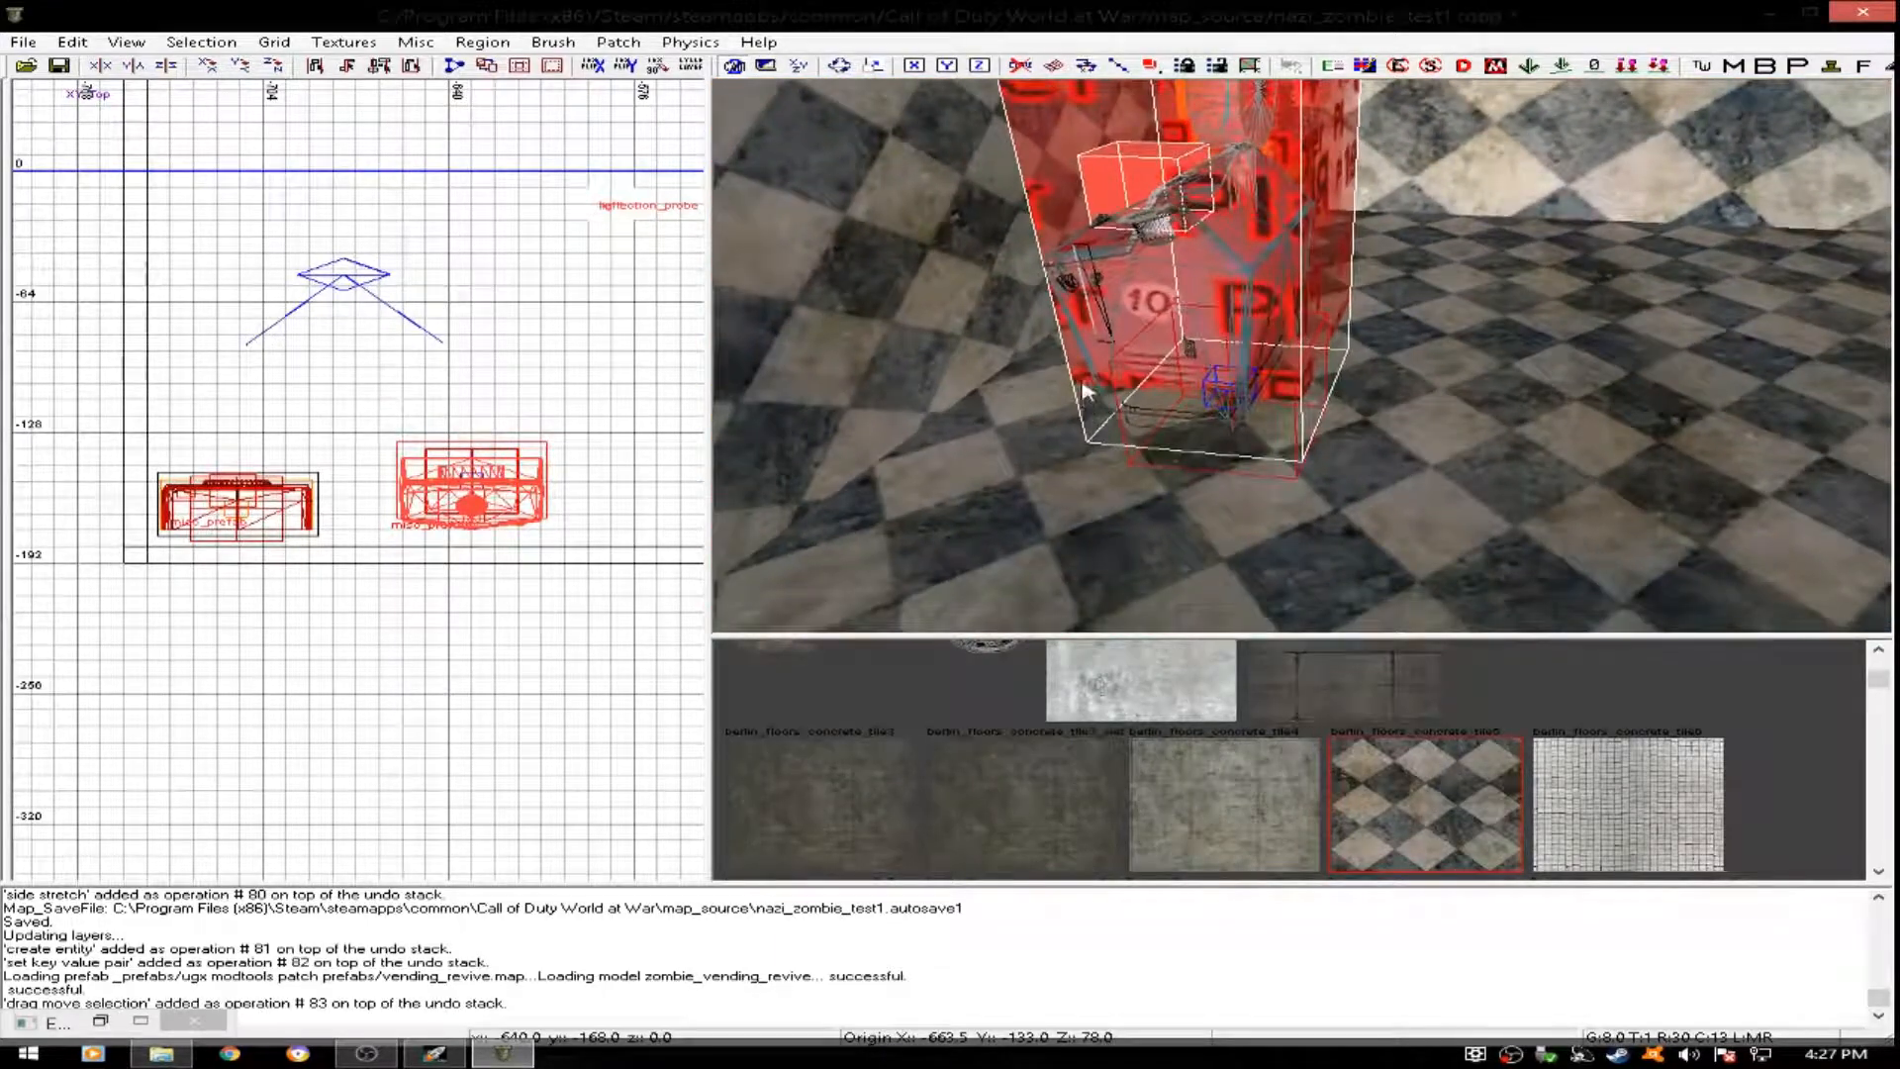
pyautogui.click(272, 66)
pyautogui.click(272, 67)
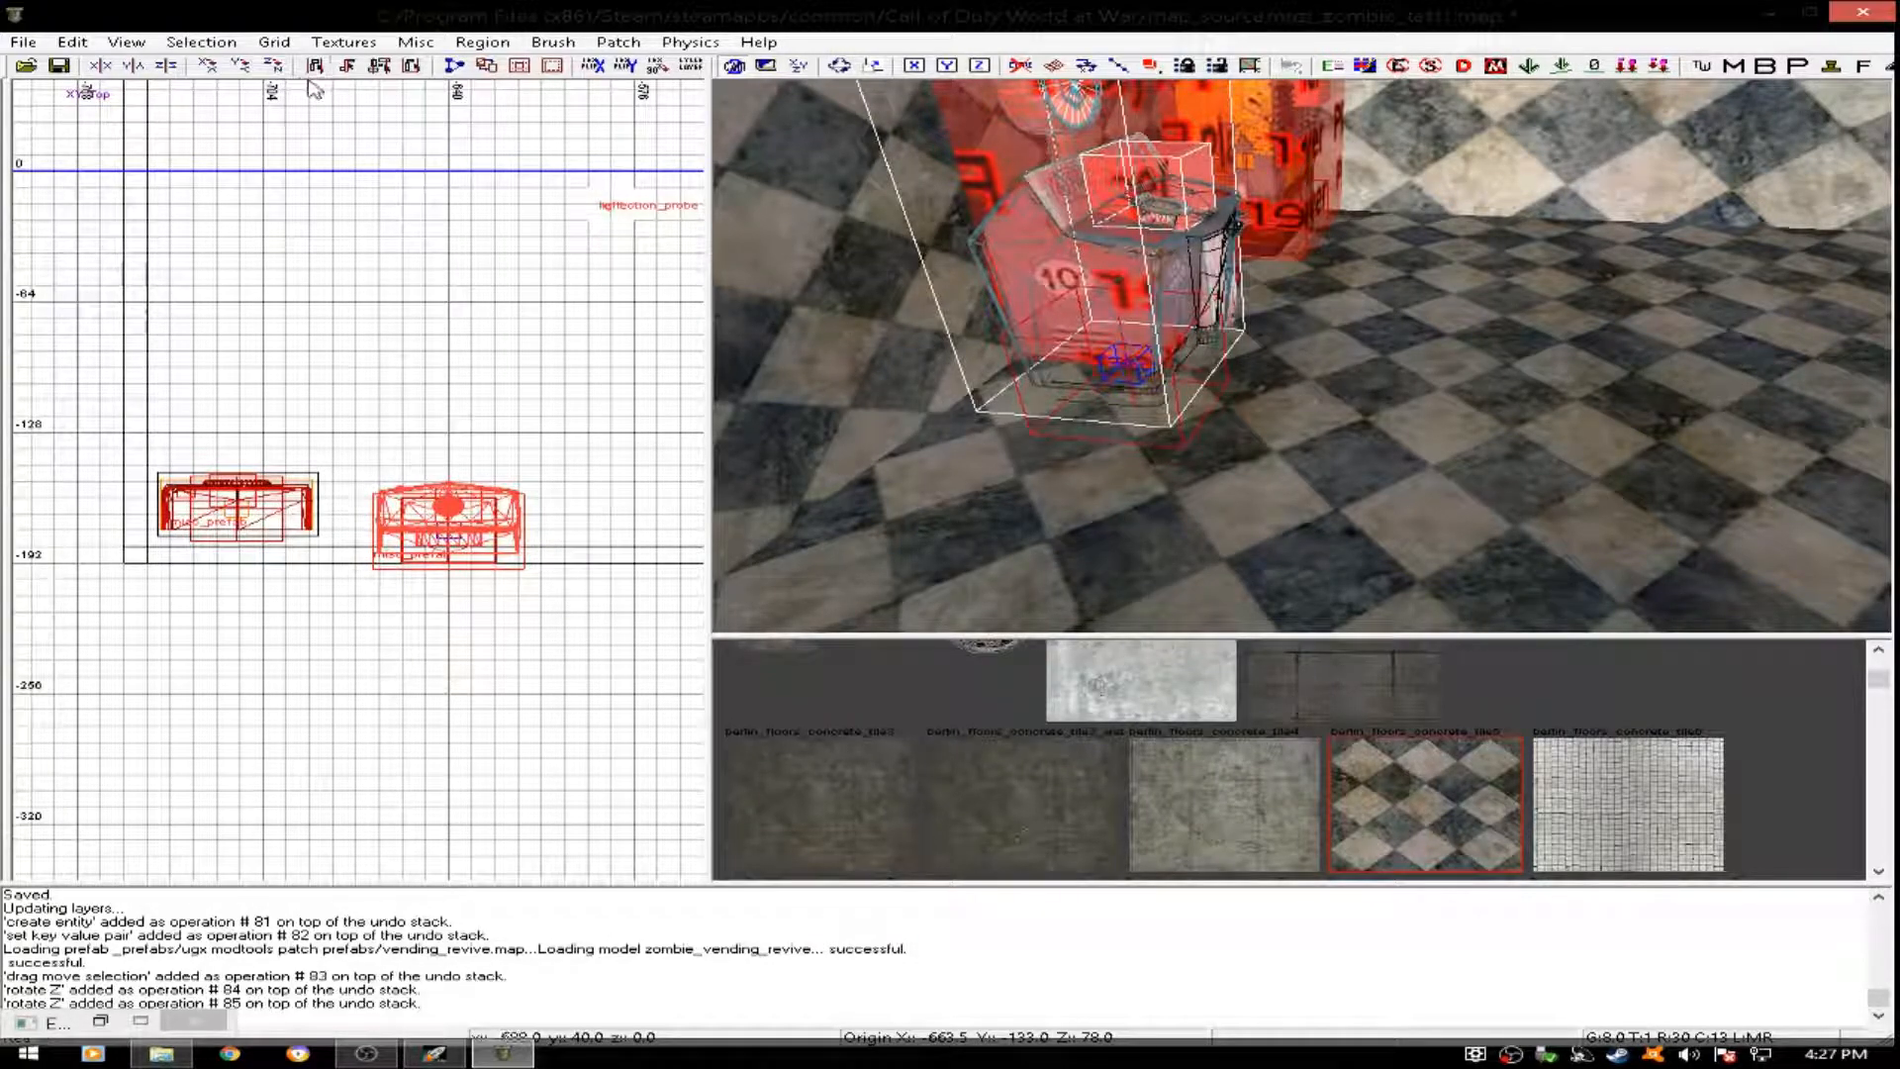
pyautogui.press('r')
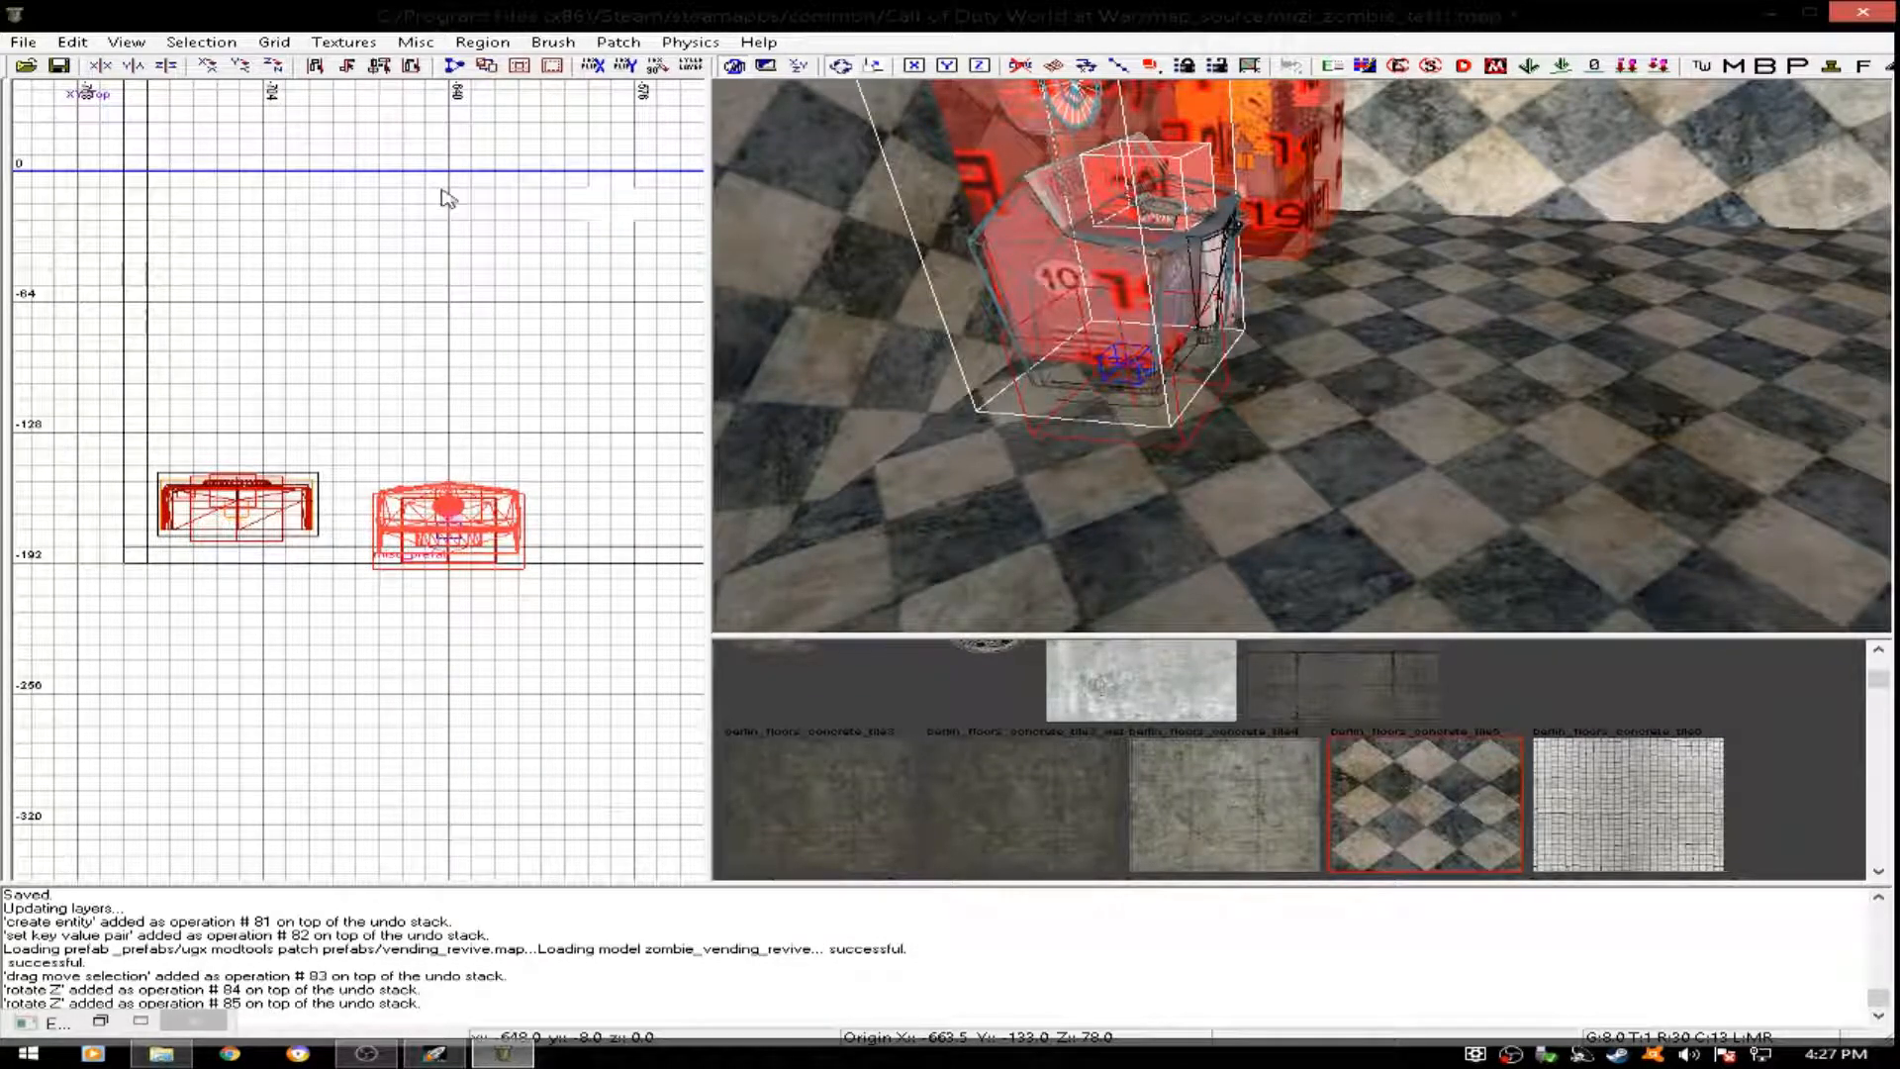
pyautogui.moveTo(440, 386)
pyautogui.mouseDown()
pyautogui.moveTo(455, 478)
pyautogui.moveTo(463, 379)
pyautogui.mouseUp()
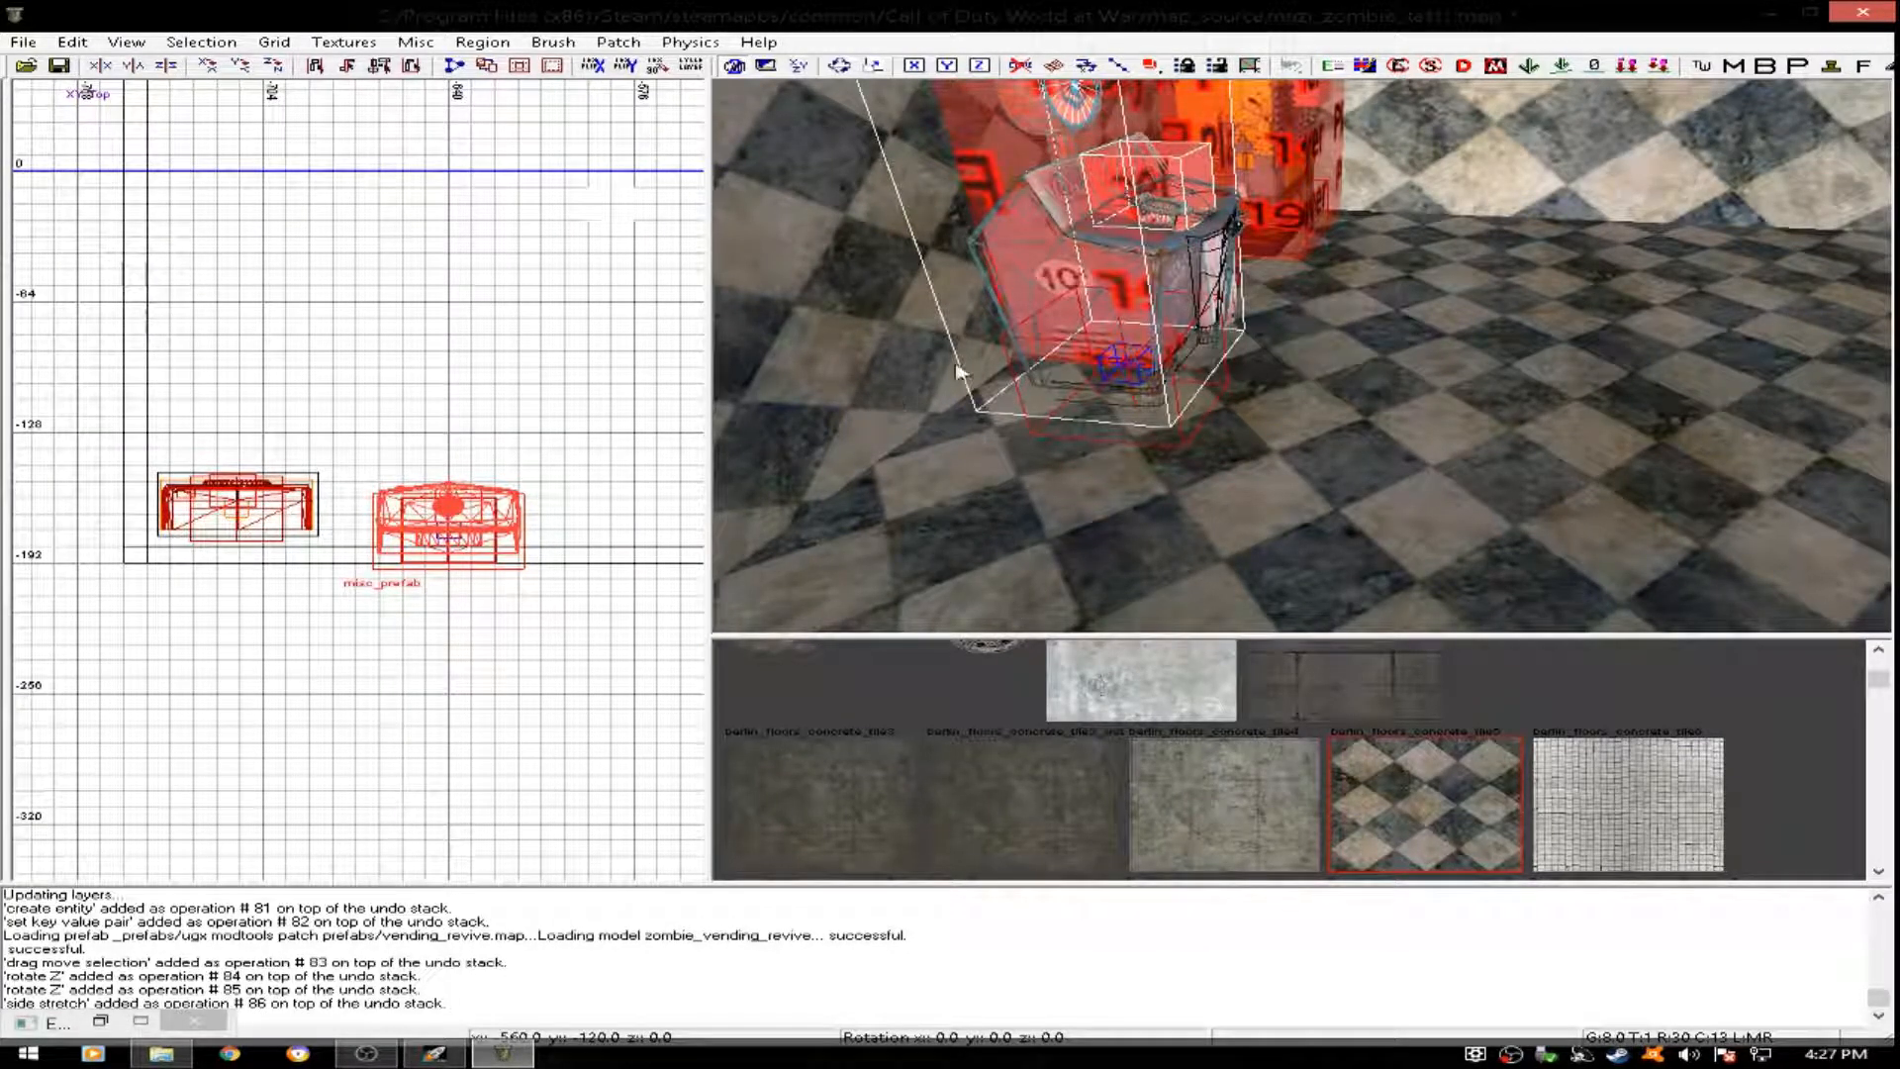
# - Raise the revive machine to floor level and shift it beside Double Tap, with its origin at about x -685, y -147, z 94
pyautogui.click(1032, 332)
pyautogui.moveTo(1042, 331); pyautogui.dragTo(1019, 291, button='right')
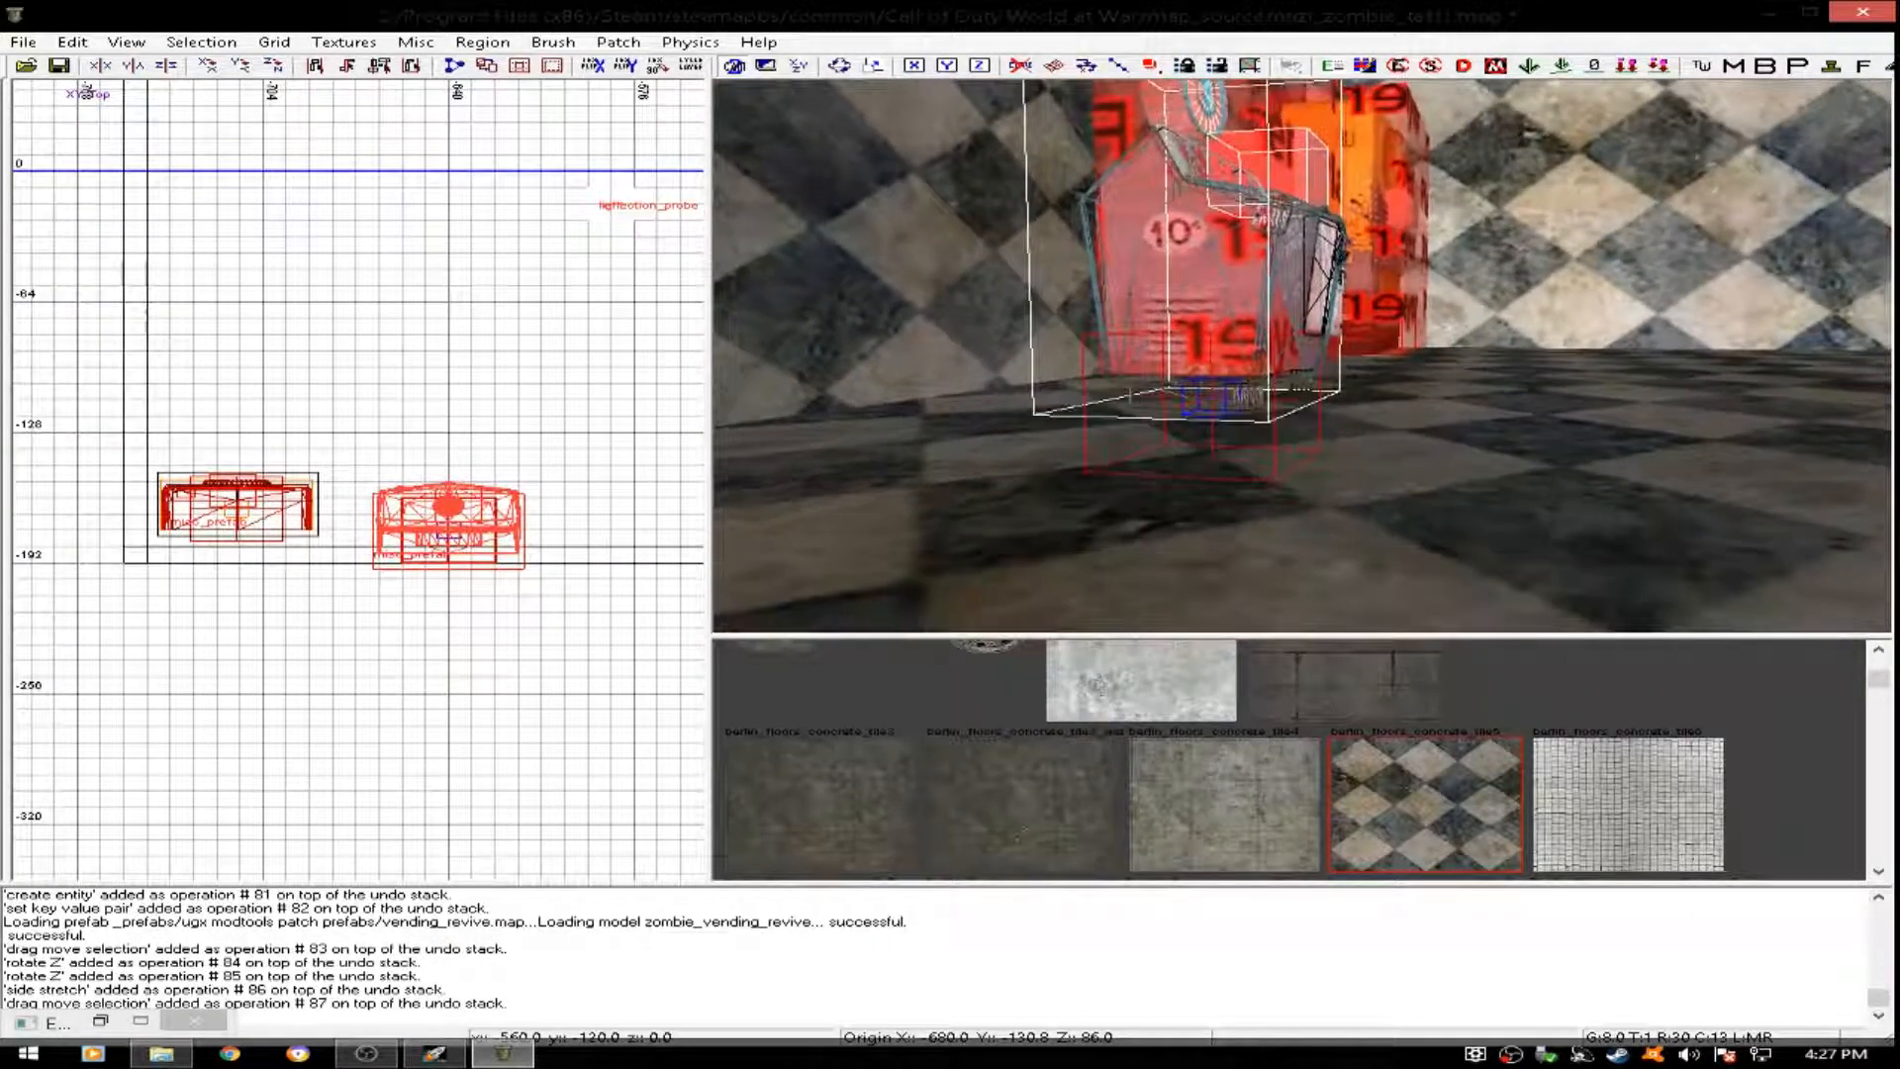
pyautogui.rightClick(1227, 331)
pyautogui.click(1165, 328)
pyautogui.moveTo(1164, 328)
pyautogui.mouseDown(button='right')
pyautogui.moveTo(1182, 272)
pyautogui.moveTo(1194, 317)
pyautogui.mouseUp(button='right')
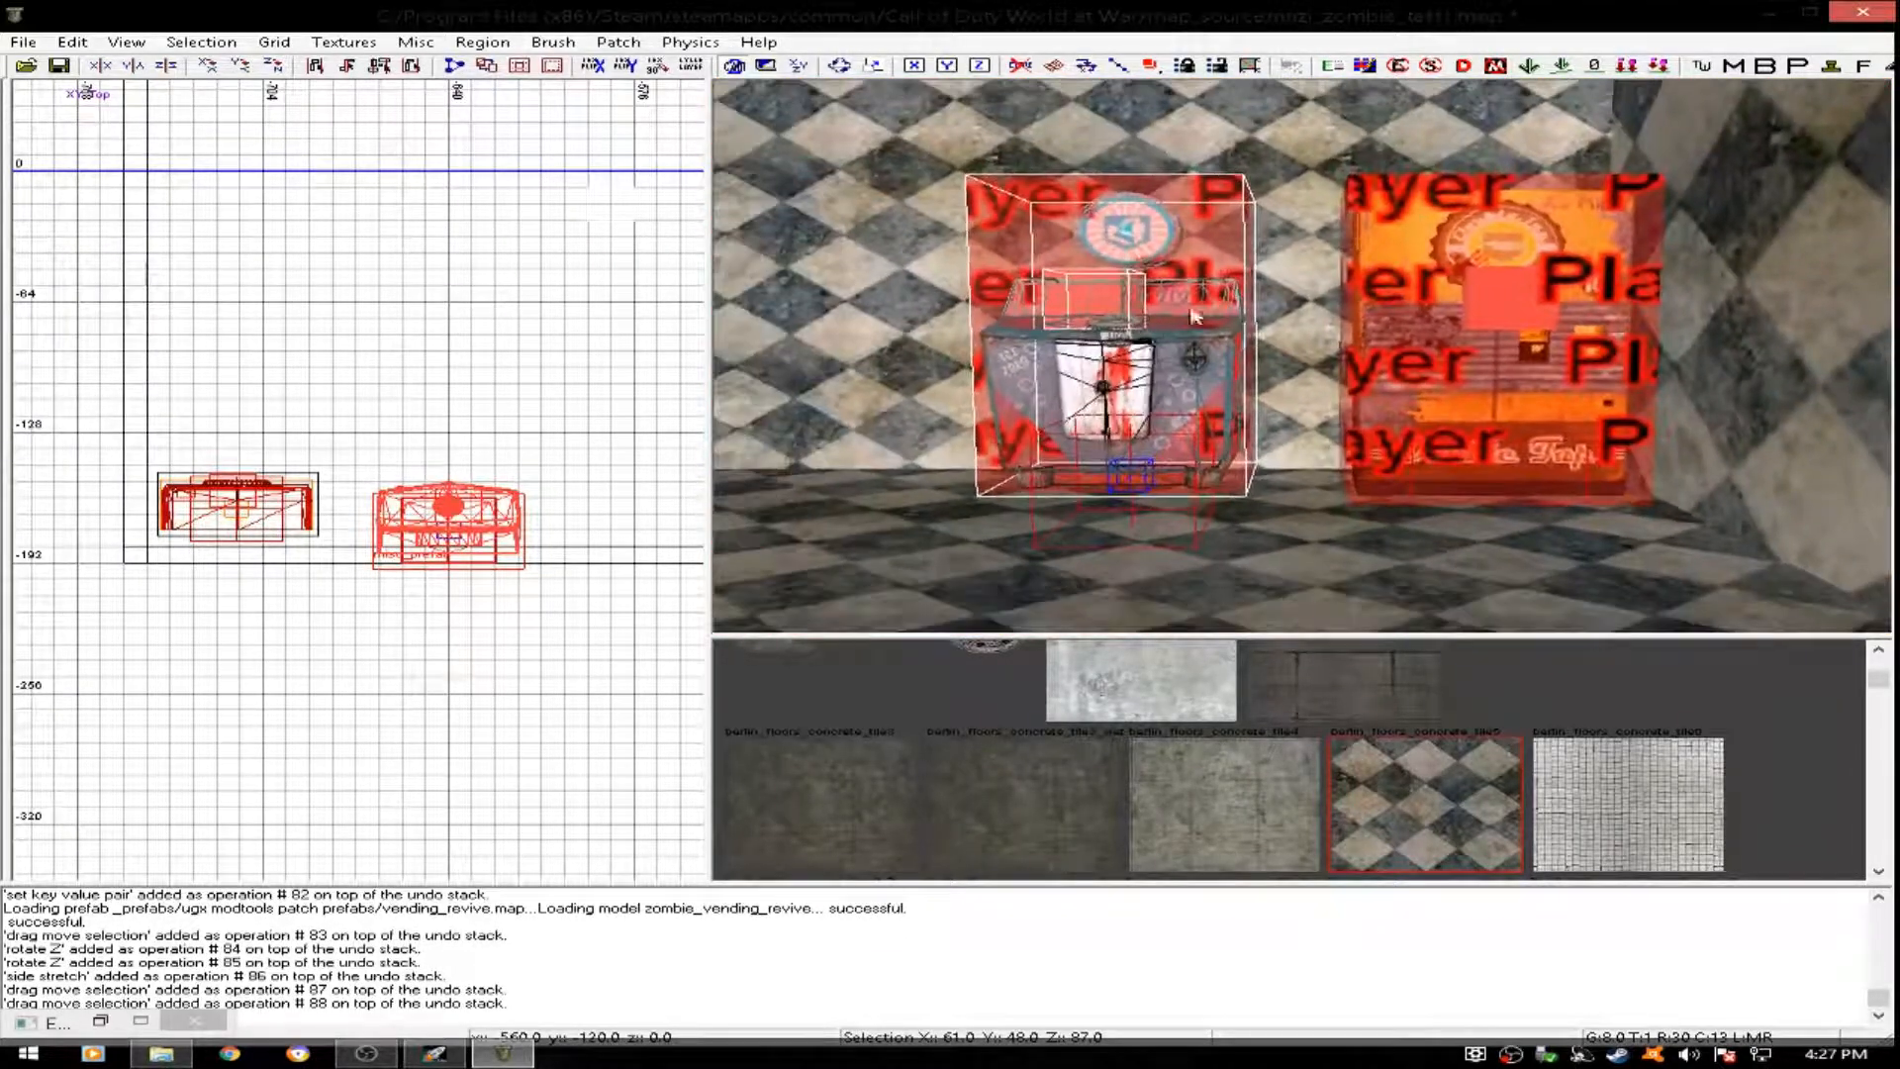
pyautogui.moveTo(1118, 374); pyautogui.dragTo(1169, 374)
pyautogui.press('Escape')
pyautogui.moveTo(1170, 374); pyautogui.dragTo(1186, 425, button='right')
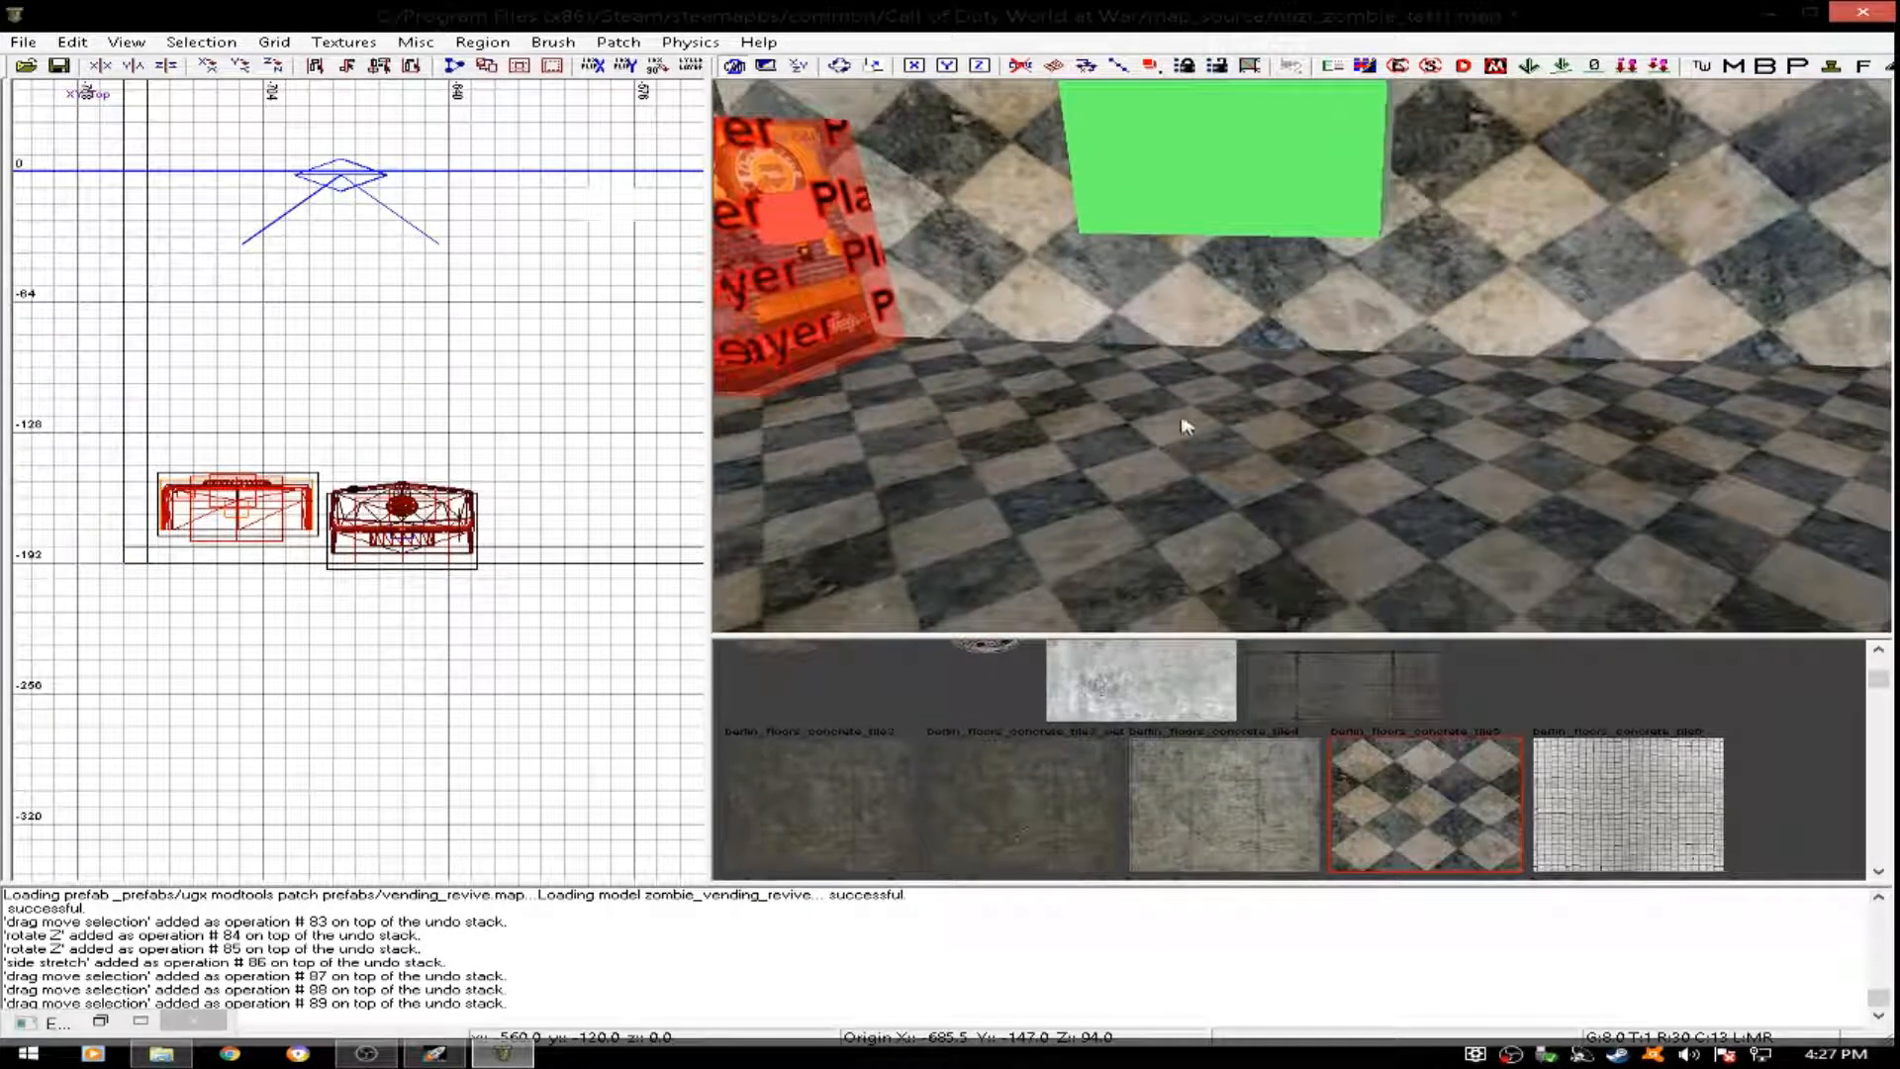
# - Insert the vending_weapon_upgrade prefab from the UGX Modtools Patch Prefabs folder near the middle of the west wall, at about x -728, y -24
pyautogui.scroll(-3, 491, 472)
pyautogui.moveTo(451, 477); pyautogui.dragTo(496, 549, button='right')
pyautogui.rightClick(396, 421)
pyautogui.moveTo(637, 771)
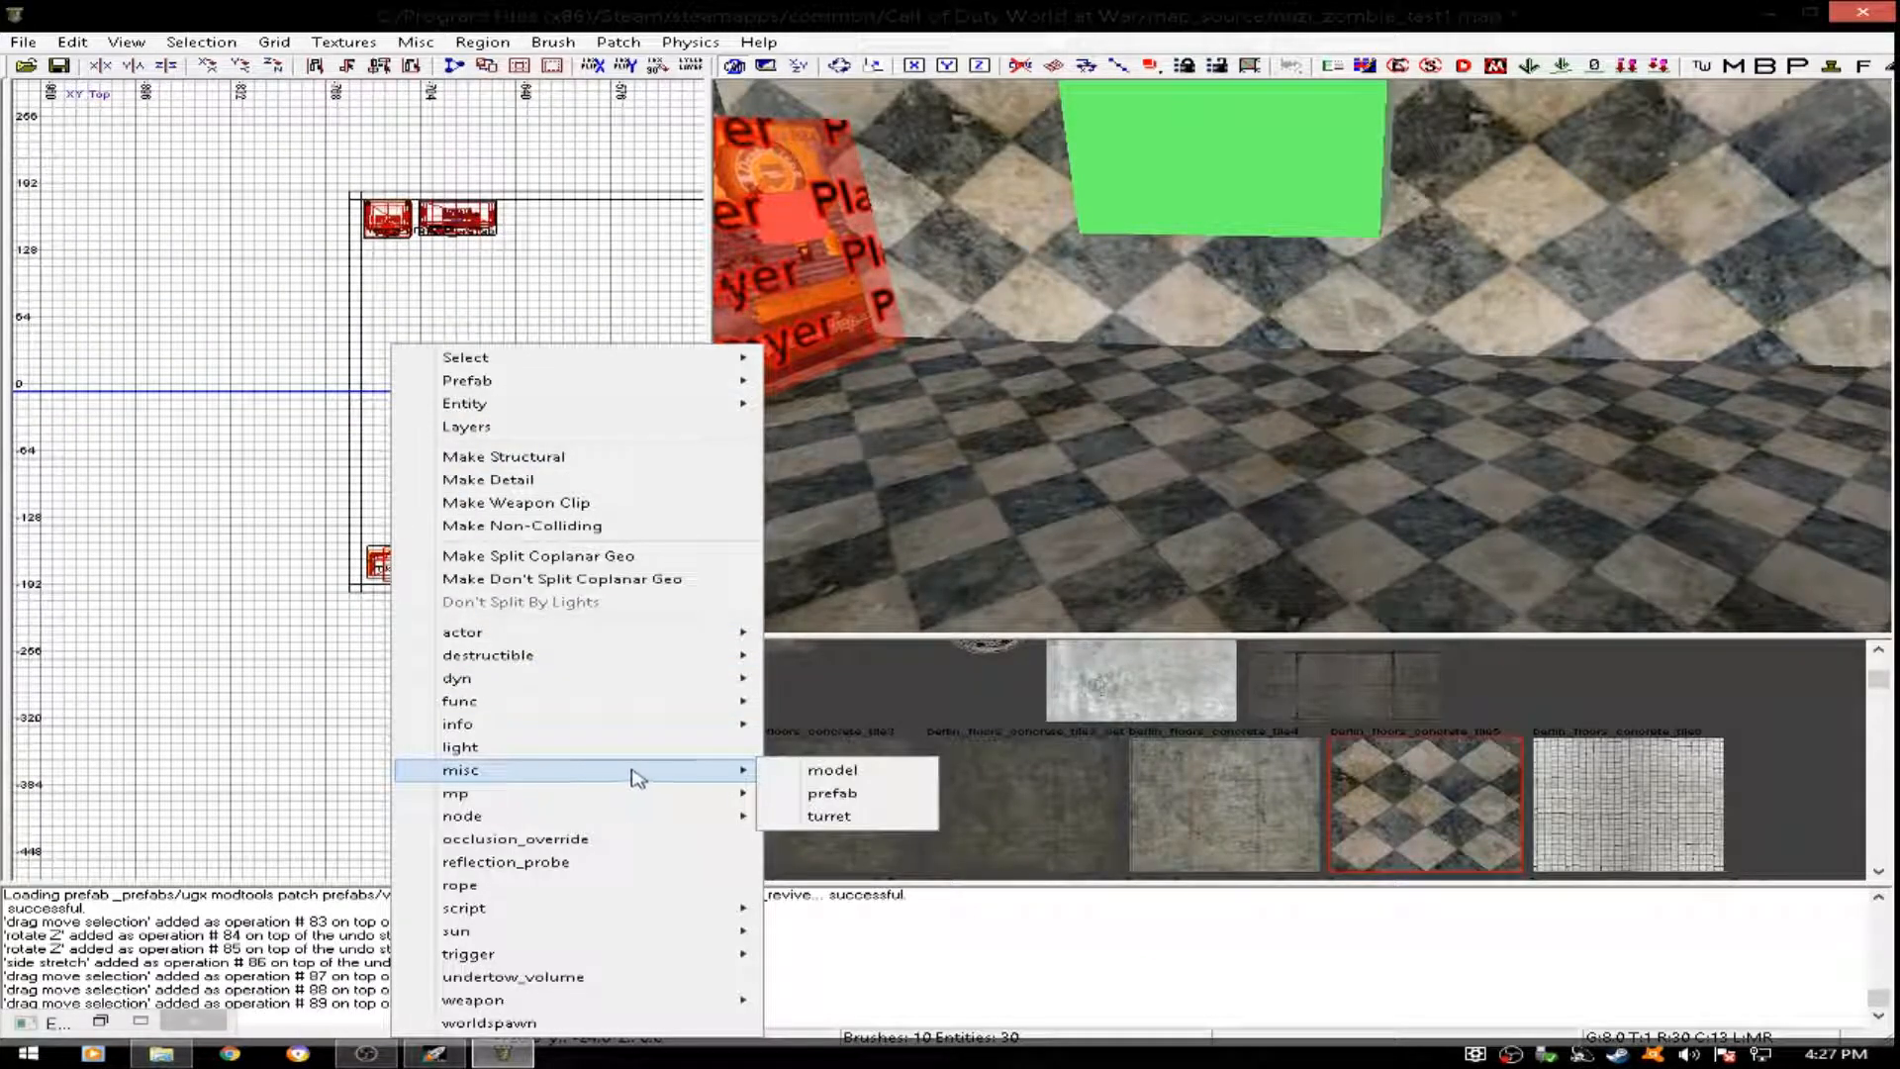
pyautogui.click(831, 794)
pyautogui.scroll(5, 950, 446)
pyautogui.scroll(-5, 950, 445)
pyautogui.scroll(10, 960, 495)
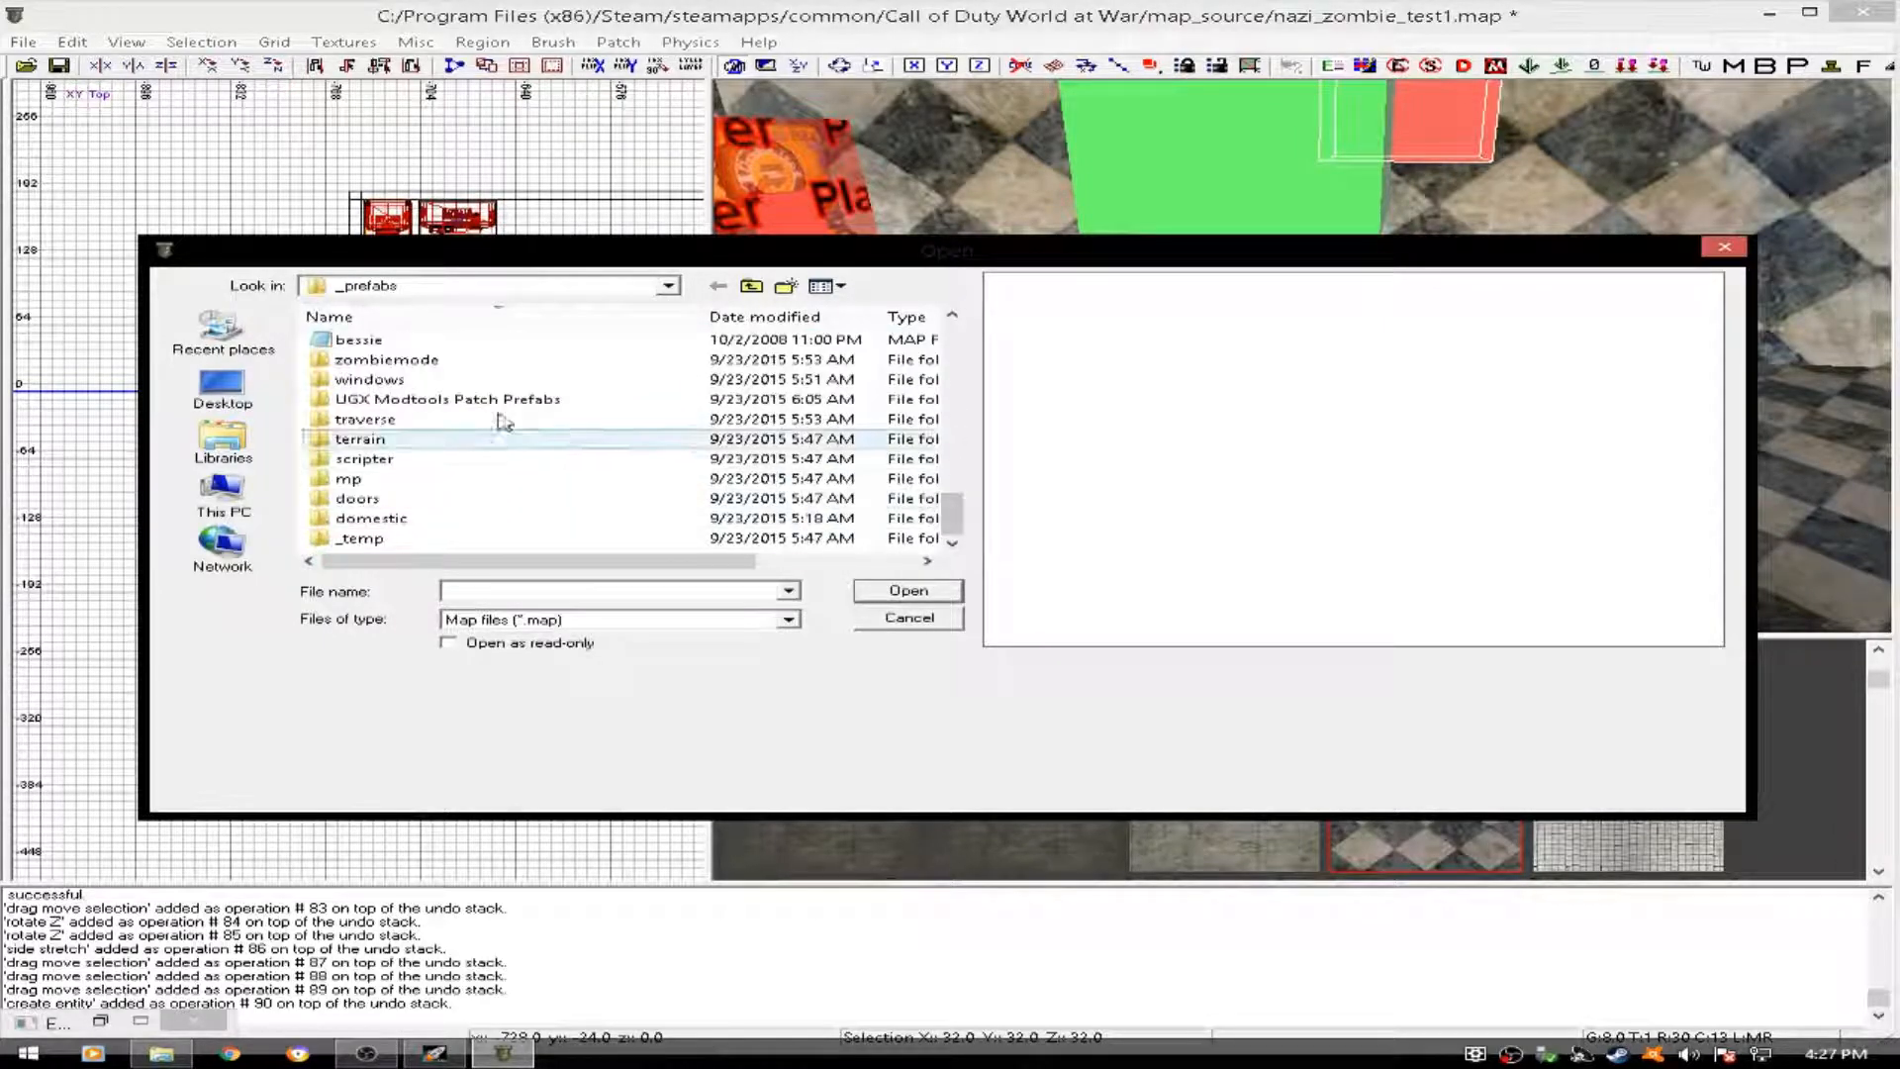
pyautogui.doubleClick(470, 401)
pyautogui.click(509, 438)
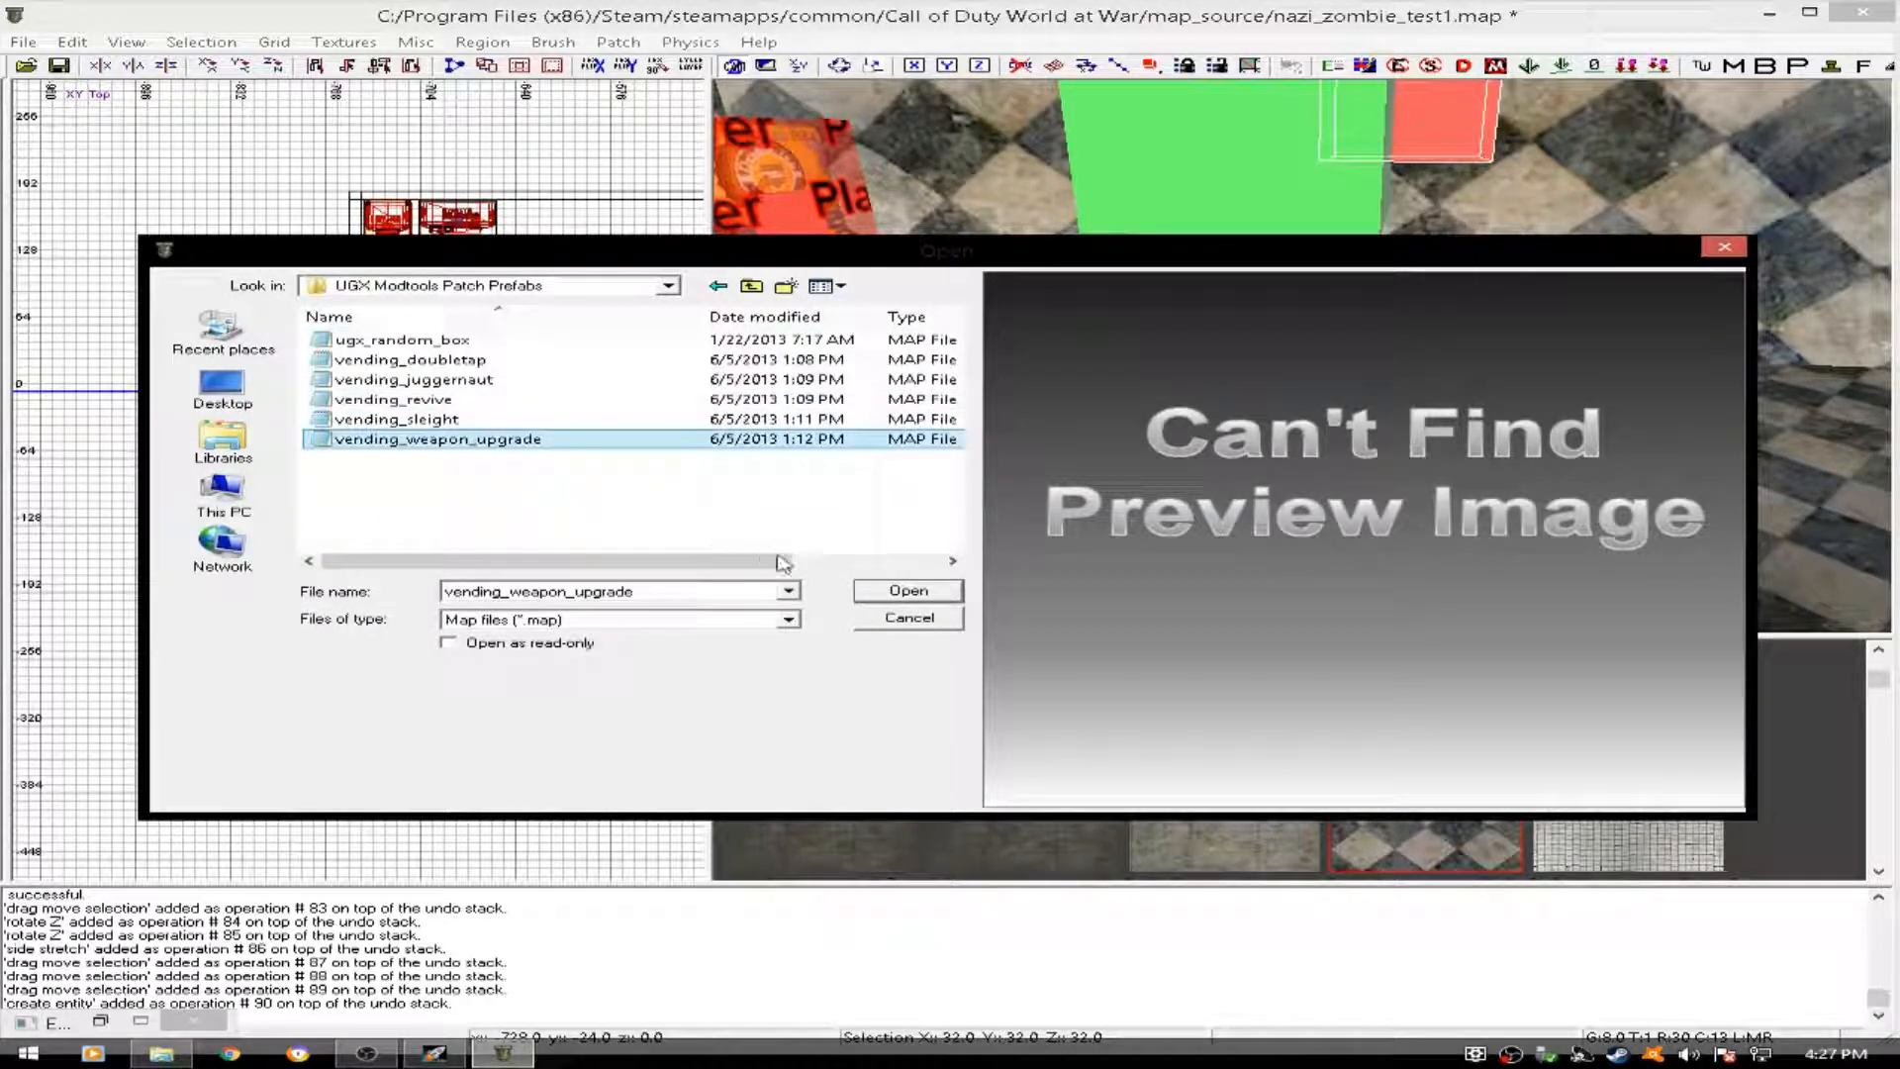
pyautogui.click(907, 592)
# - Rotate the weapon upgrade machine and place it on the floor against the west wall, origin about x -746, y 47, z 95, and deselect it
pyautogui.moveTo(1318, 185); pyautogui.dragTo(1367, 299)
pyautogui.keyDown('ctrl'); pyautogui.moveTo(1368, 298); pyautogui.dragTo(1376, 445, button='right'); pyautogui.keyUp('ctrl')
pyautogui.moveTo(1441, 186); pyautogui.dragTo(1440, 159)
pyautogui.keyDown('ctrl'); pyautogui.moveTo(1440, 160); pyautogui.dragTo(1442, 99, button='right'); pyautogui.keyUp('ctrl')
pyautogui.press('r')
pyautogui.moveTo(532, 272); pyautogui.dragTo(518, 329)
pyautogui.press('r')
pyautogui.scroll(4, 424, 367)
pyautogui.moveTo(332, 370); pyautogui.dragTo(364, 419)
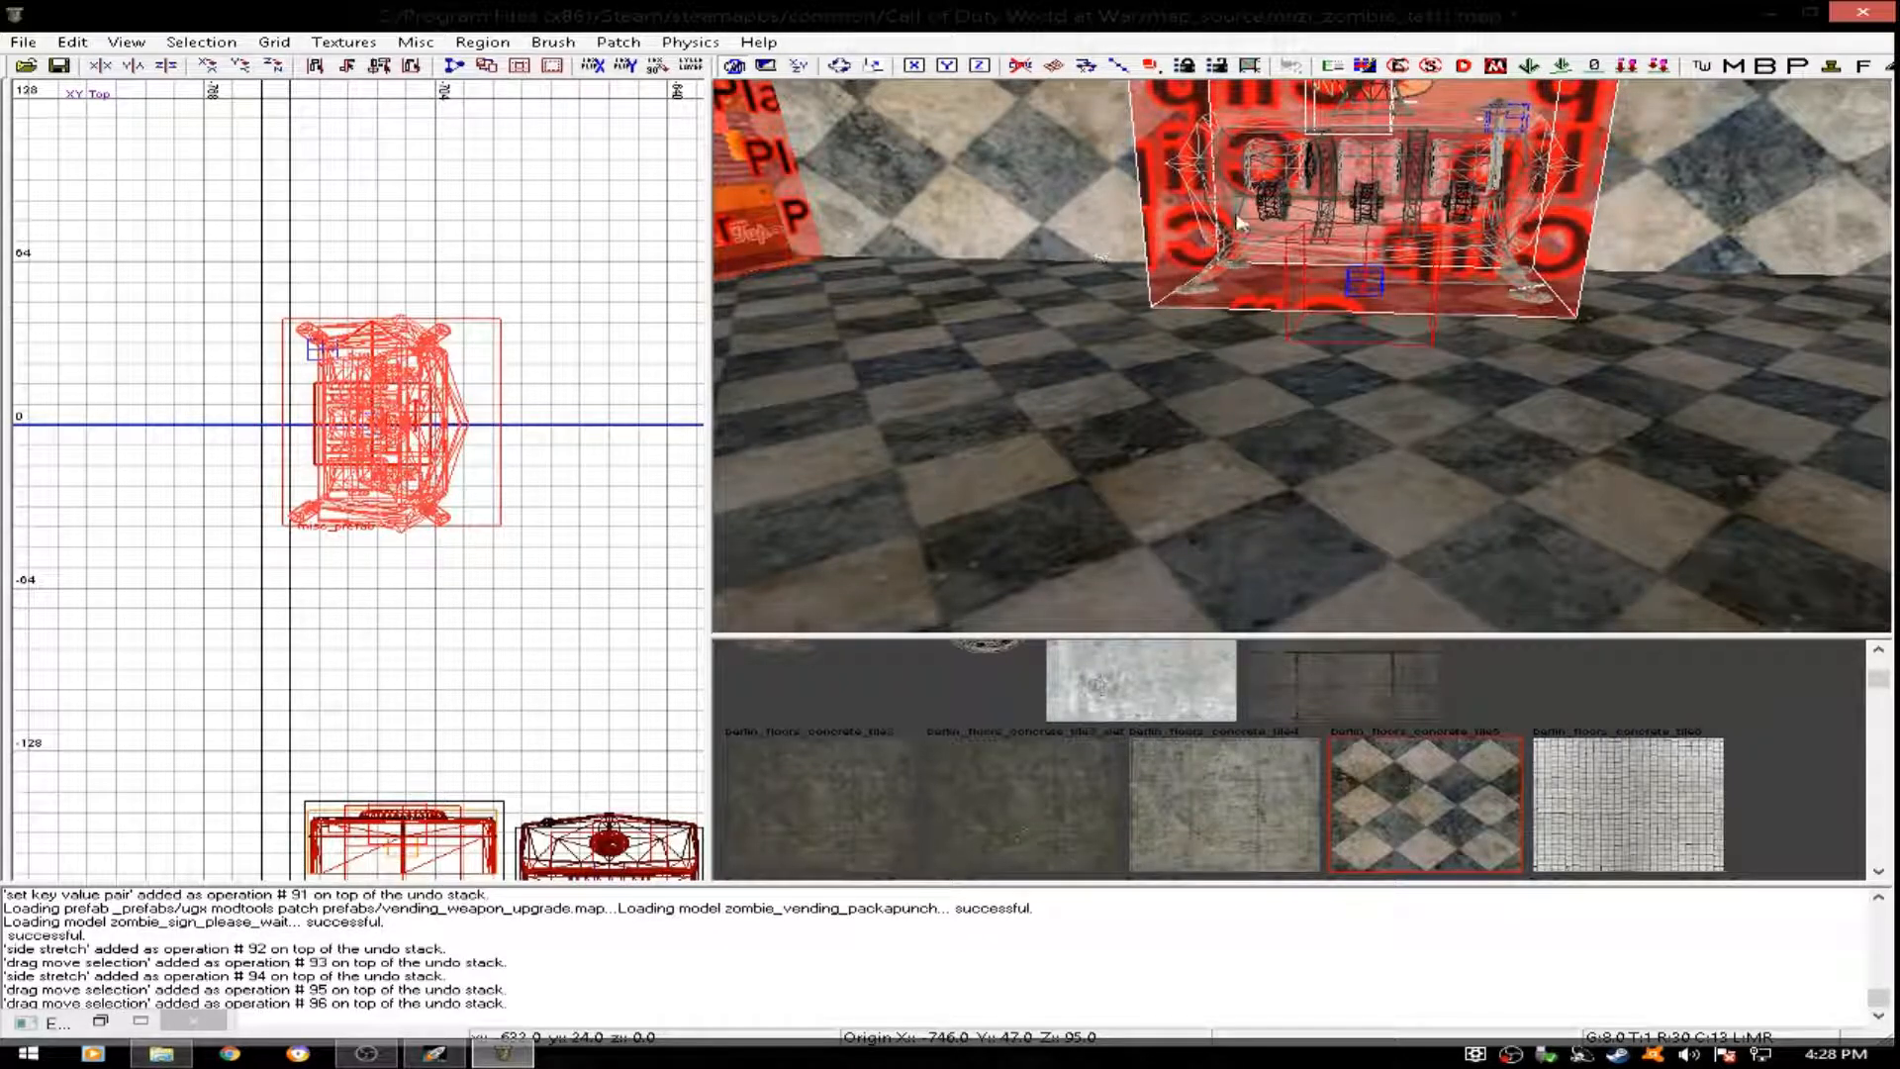
pyautogui.press('Escape')
# - Insert the weapon_upgrade_mp40 prefab from the zombiemode folder north of the weapon upgrade machine, at about x -712, y 72
pyautogui.moveTo(1271, 218); pyautogui.dragTo(1162, 246, button='right')
pyautogui.scroll(-2, 288, 424)
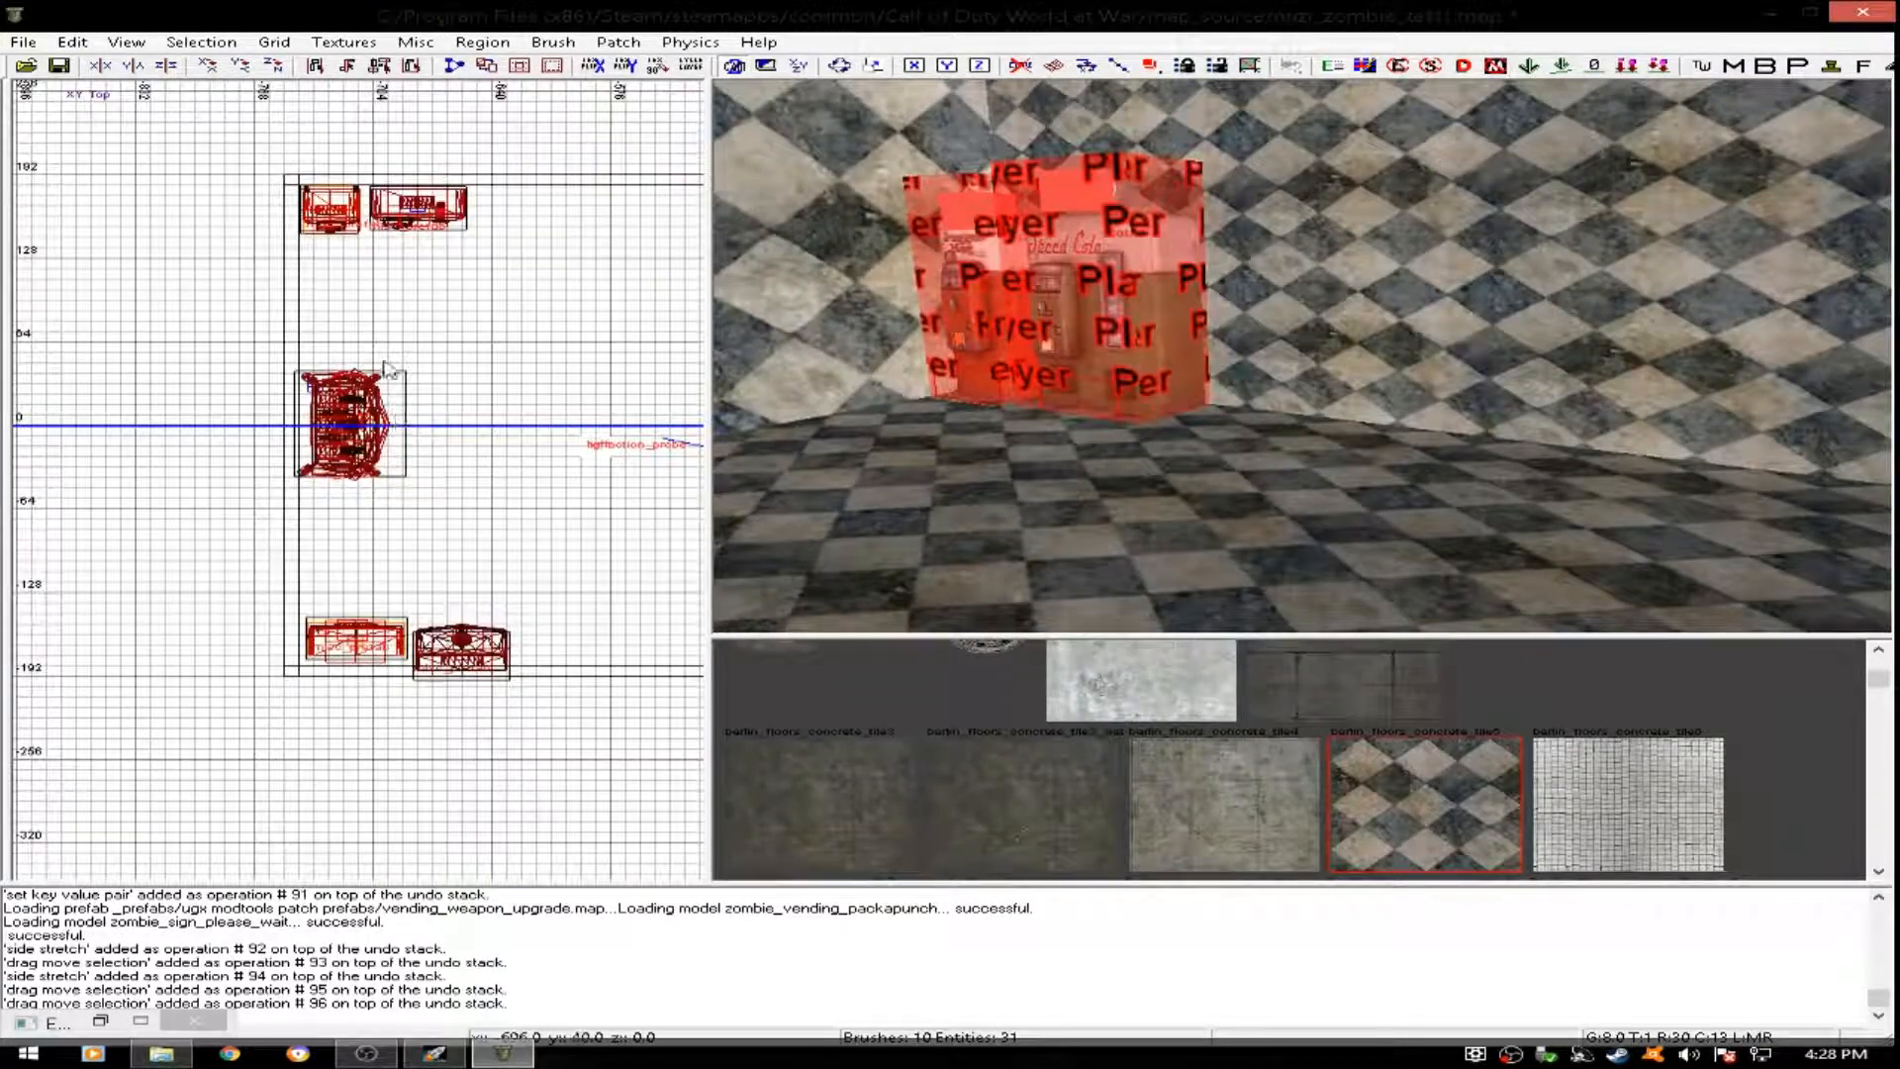
pyautogui.rightClick(367, 324)
pyautogui.moveTo(522, 755)
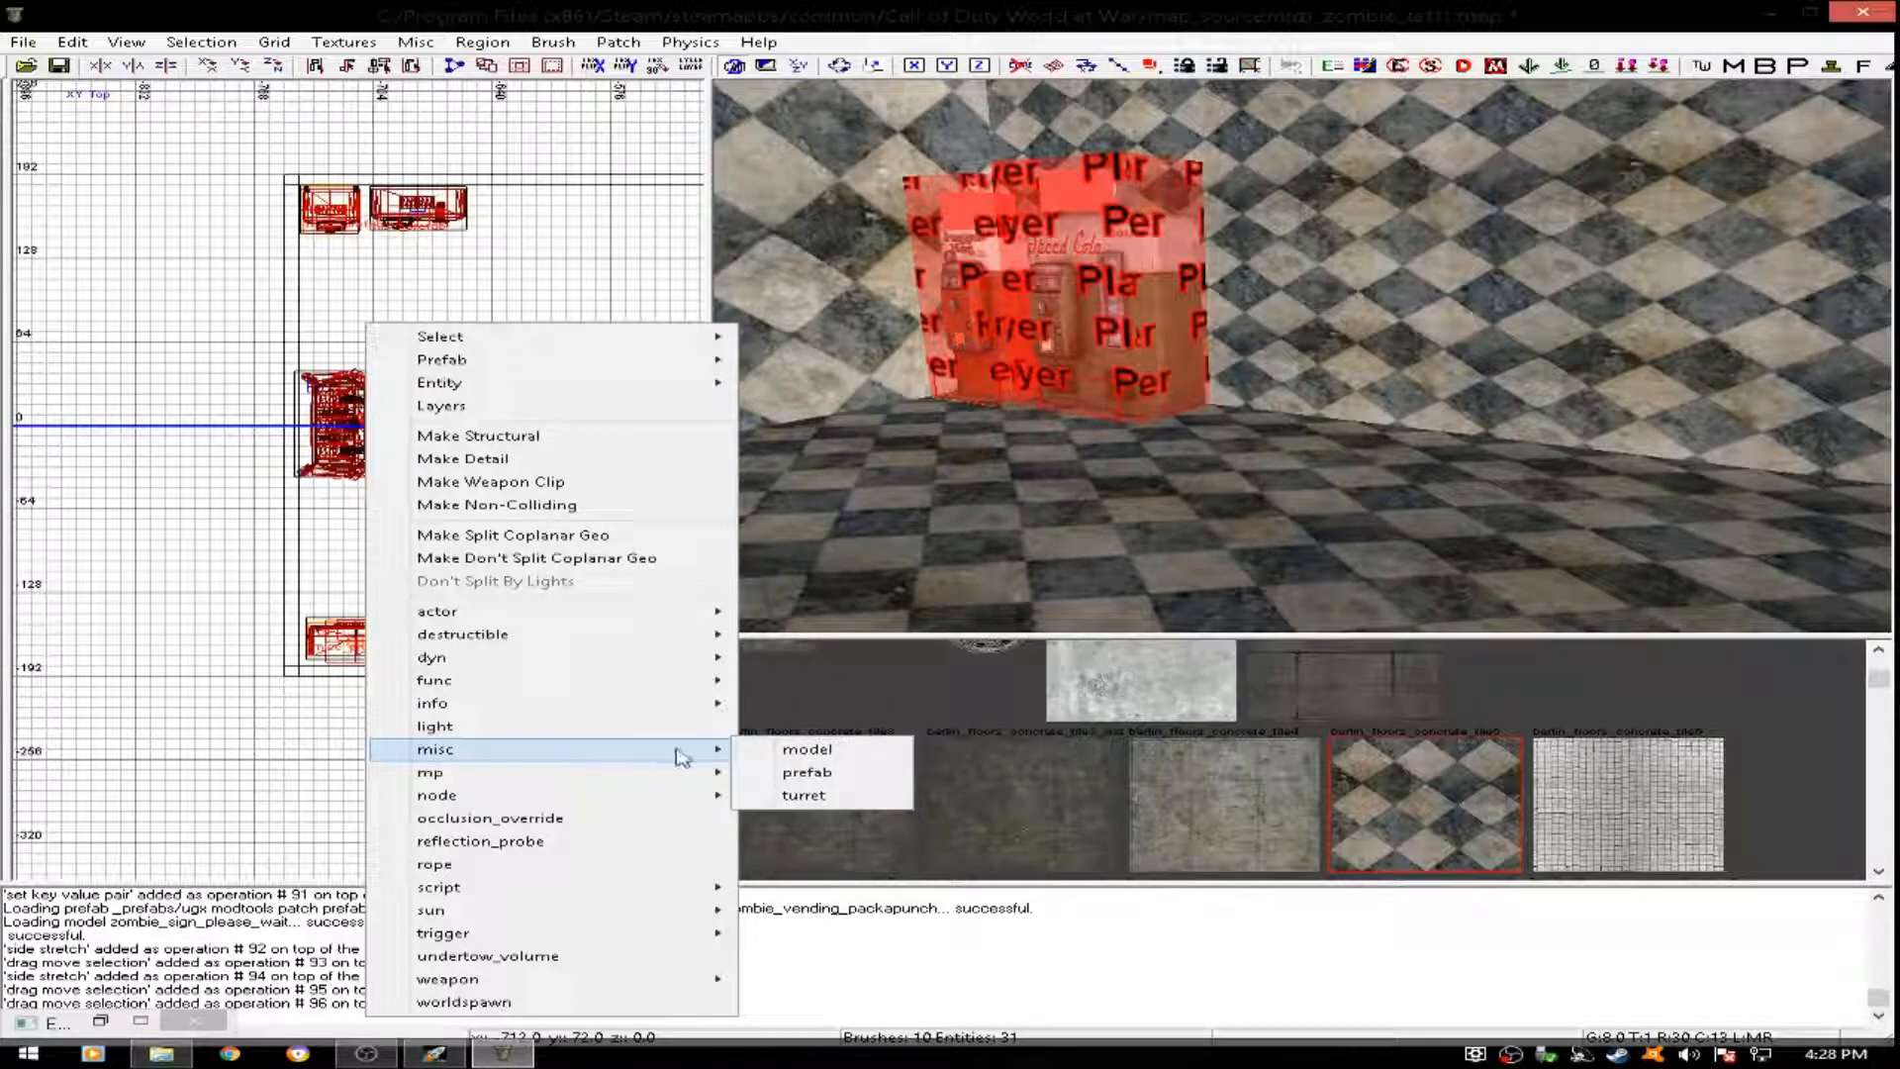
pyautogui.click(793, 774)
pyautogui.moveTo(950, 340); pyautogui.dragTo(956, 514)
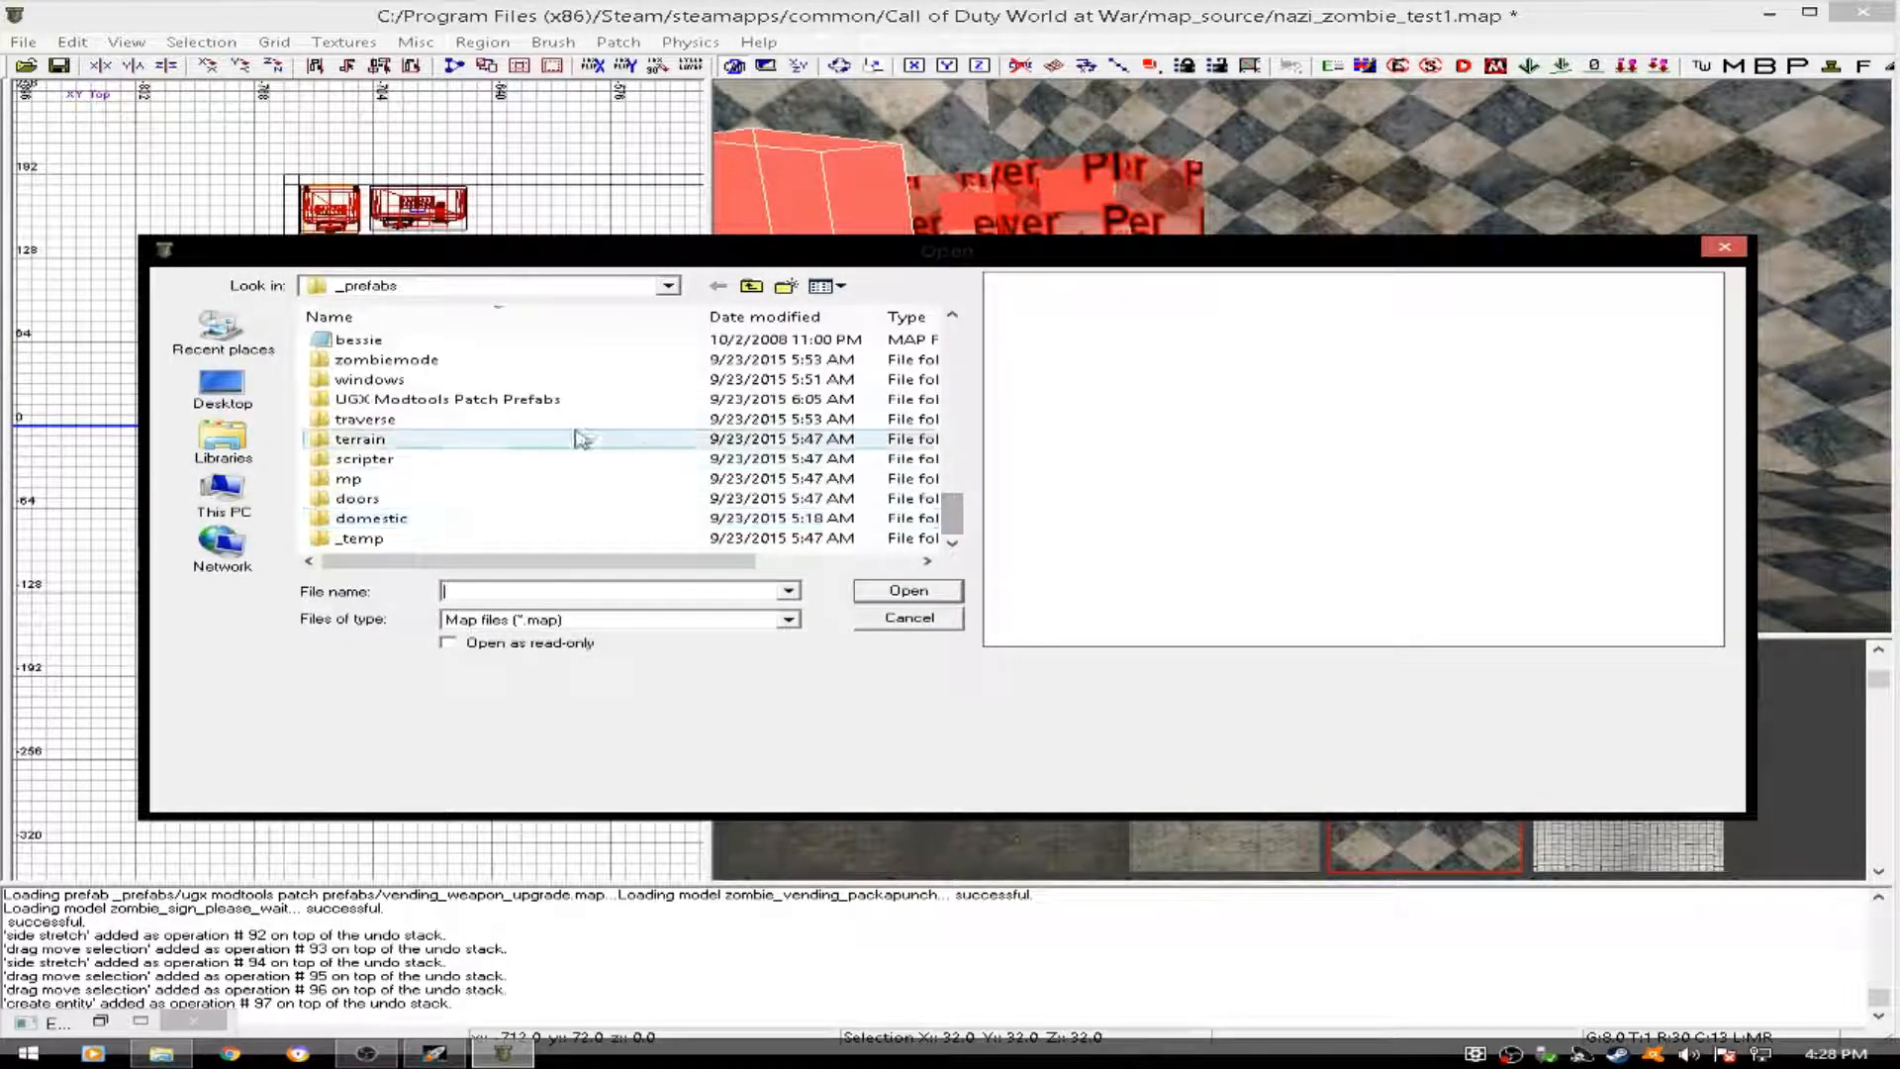
pyautogui.doubleClick(435, 360)
pyautogui.moveTo(952, 337); pyautogui.dragTo(958, 517)
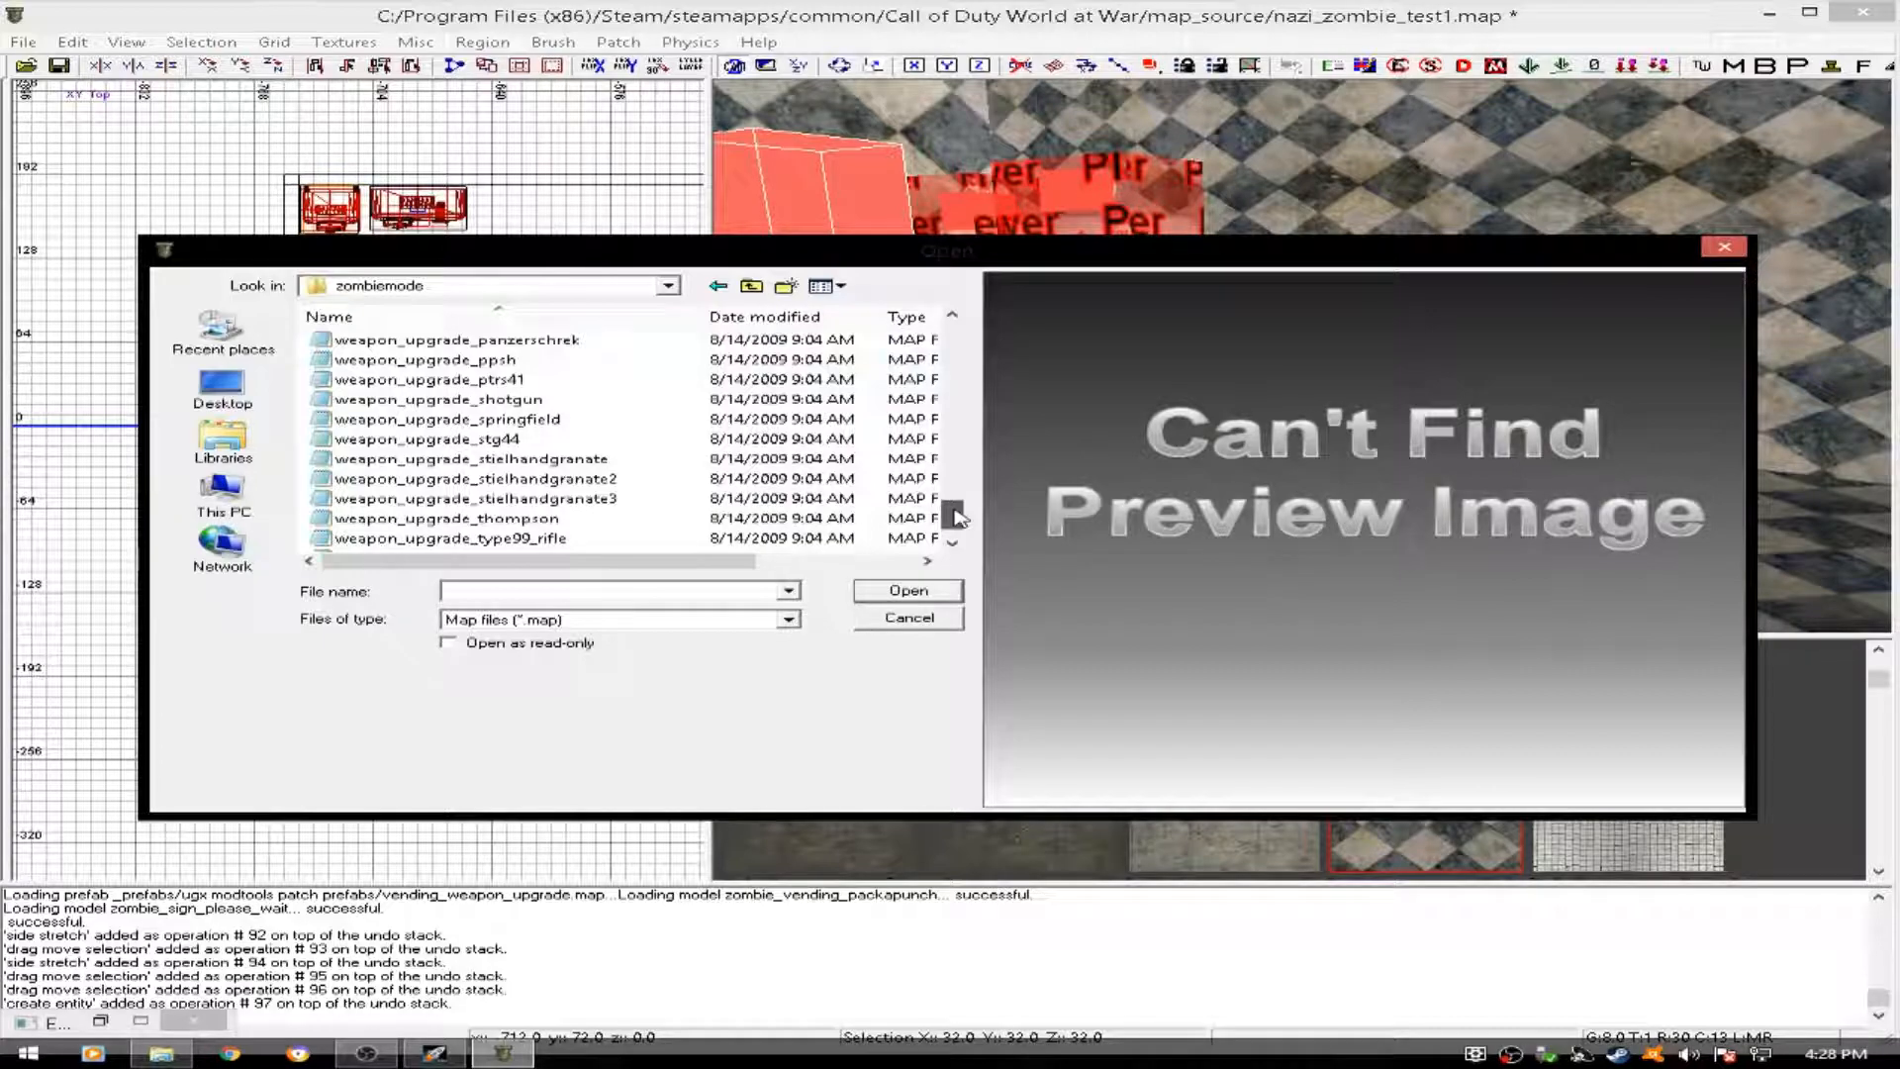
pyautogui.moveTo(956, 514); pyautogui.dragTo(930, 466)
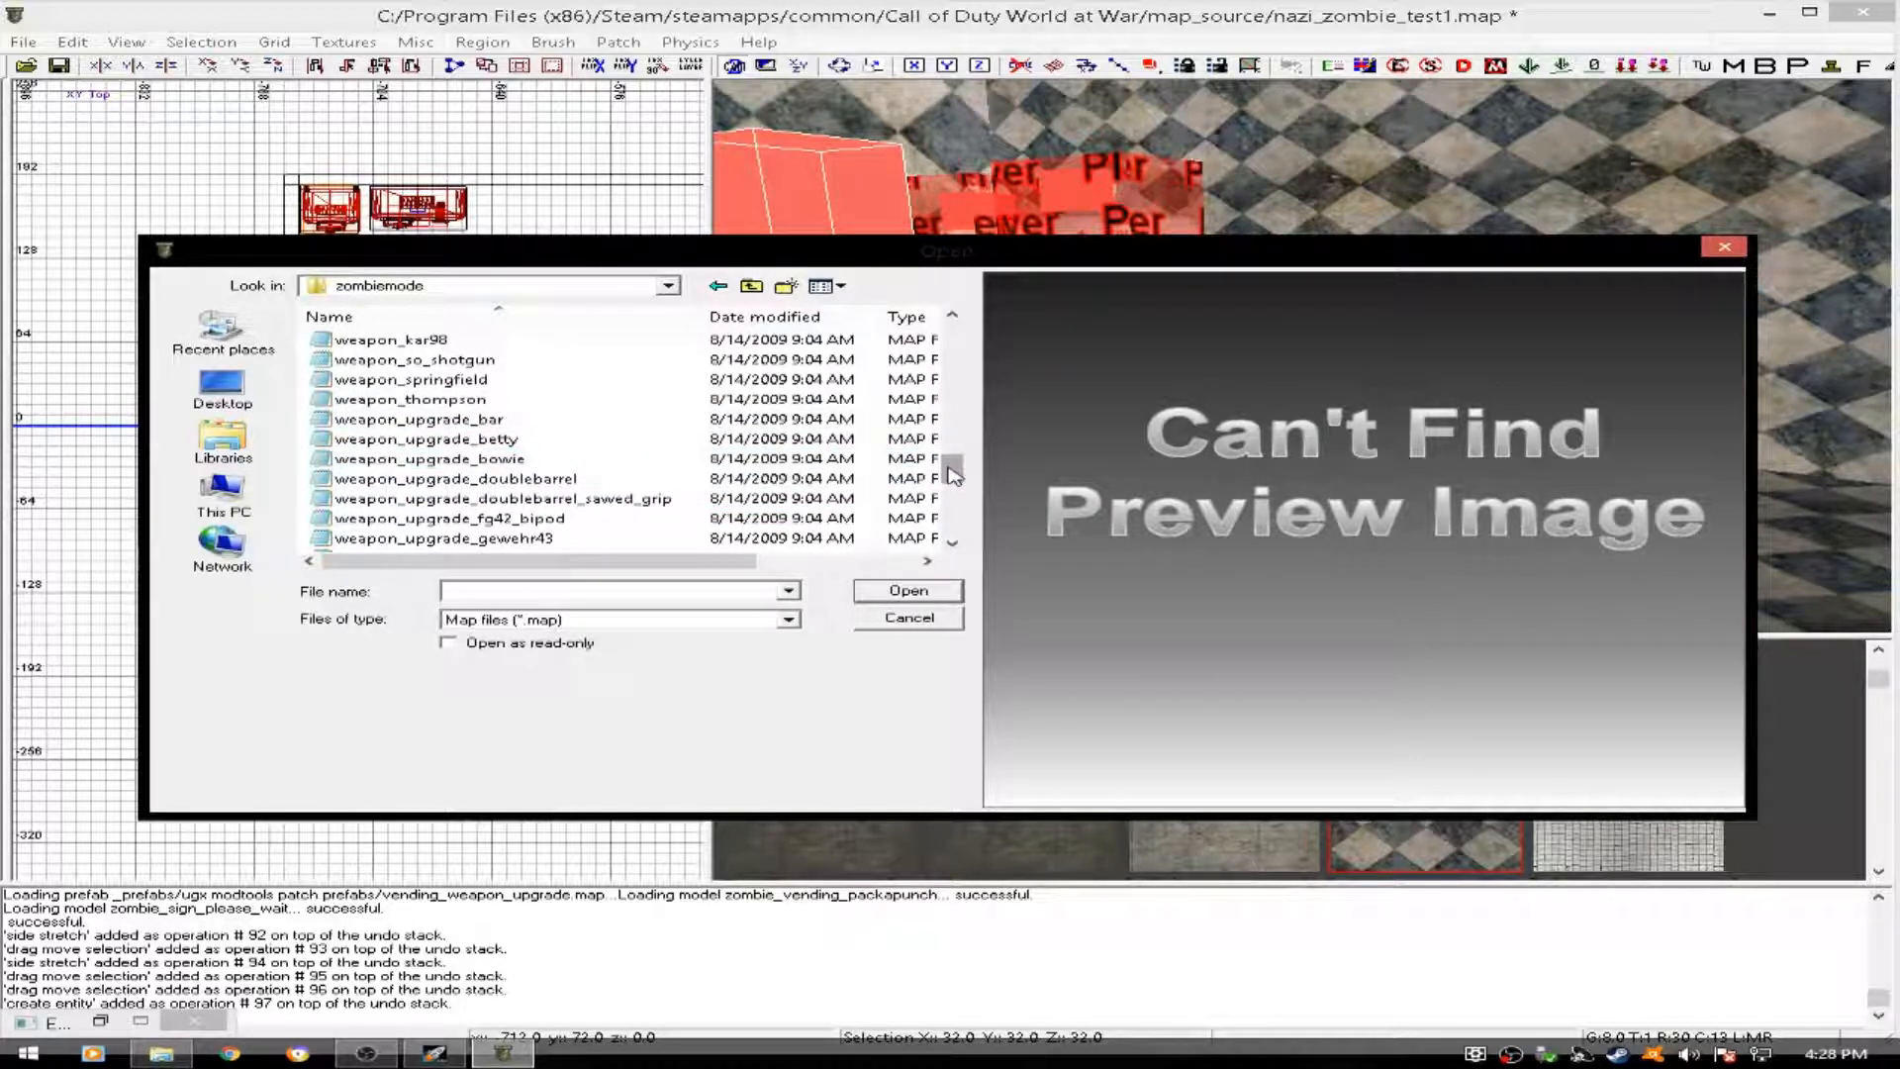
pyautogui.moveTo(952, 473); pyautogui.dragTo(951, 495)
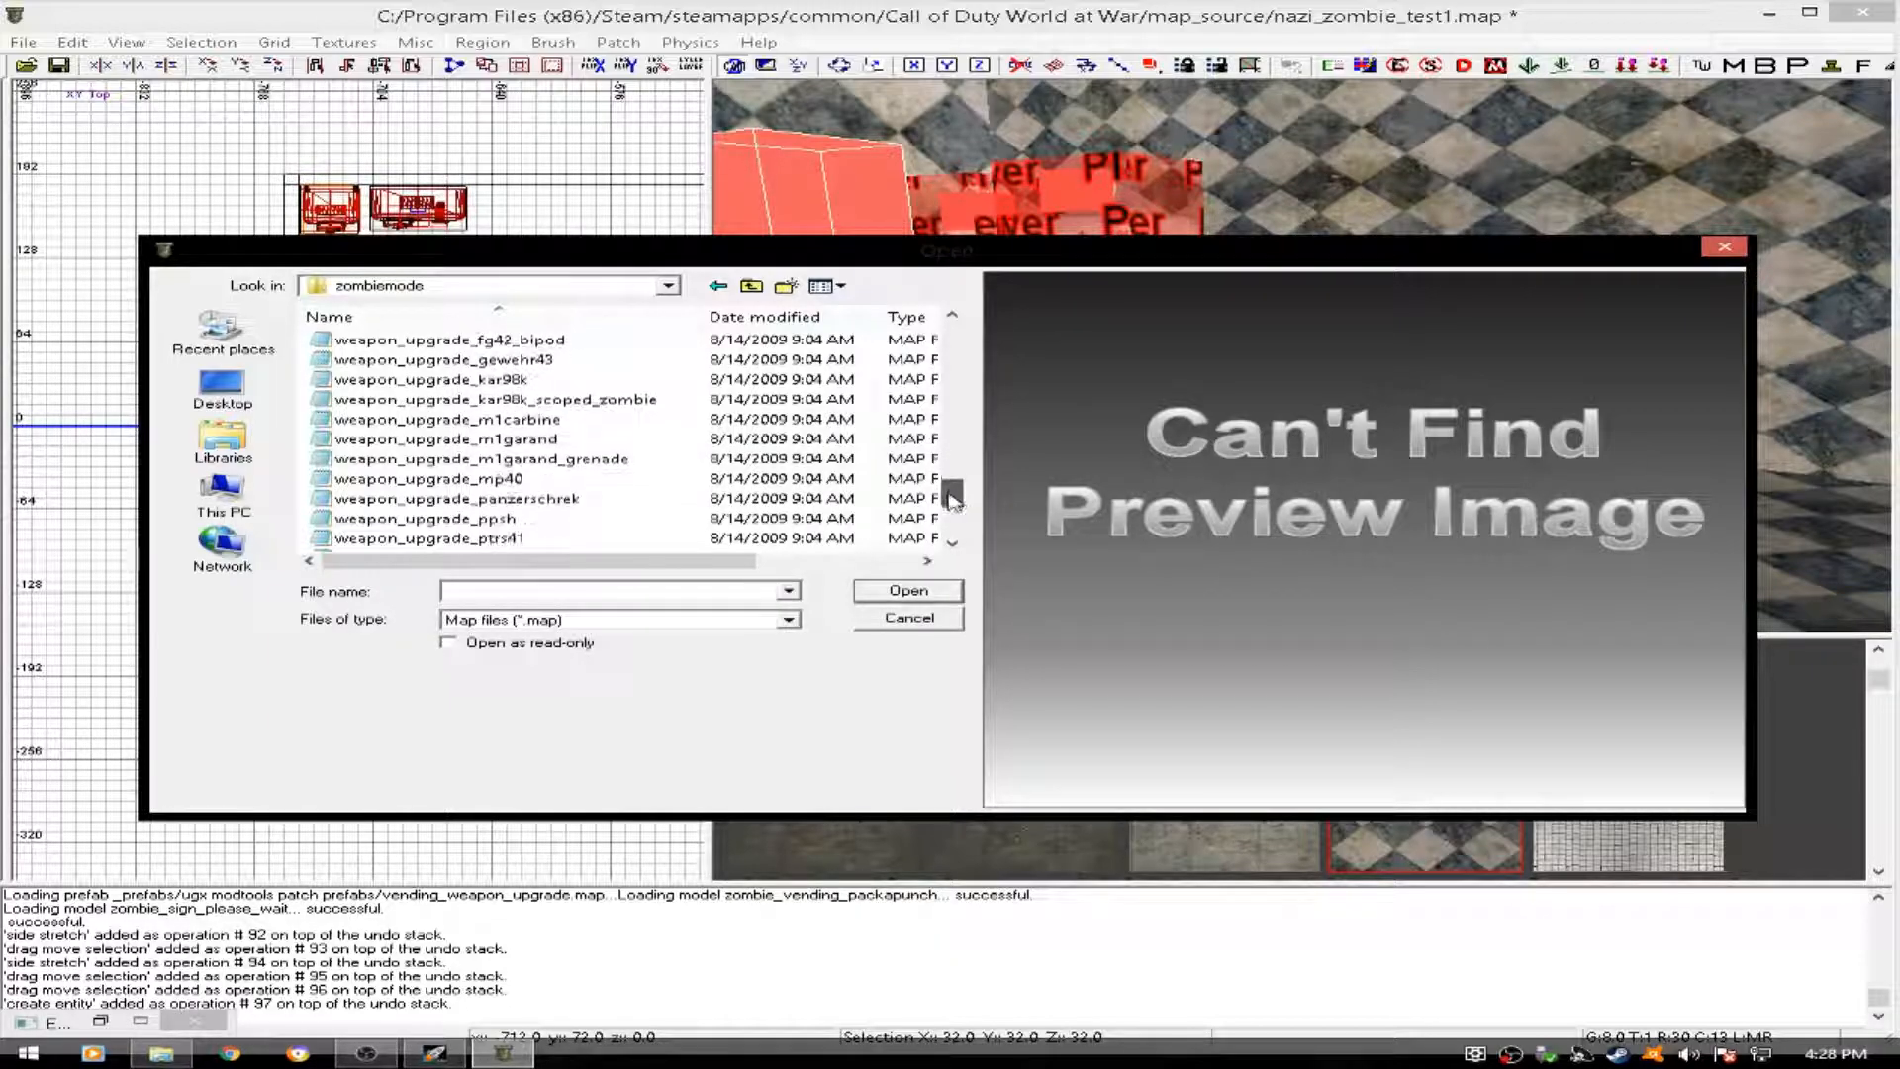
pyautogui.click(530, 483)
pyautogui.click(891, 594)
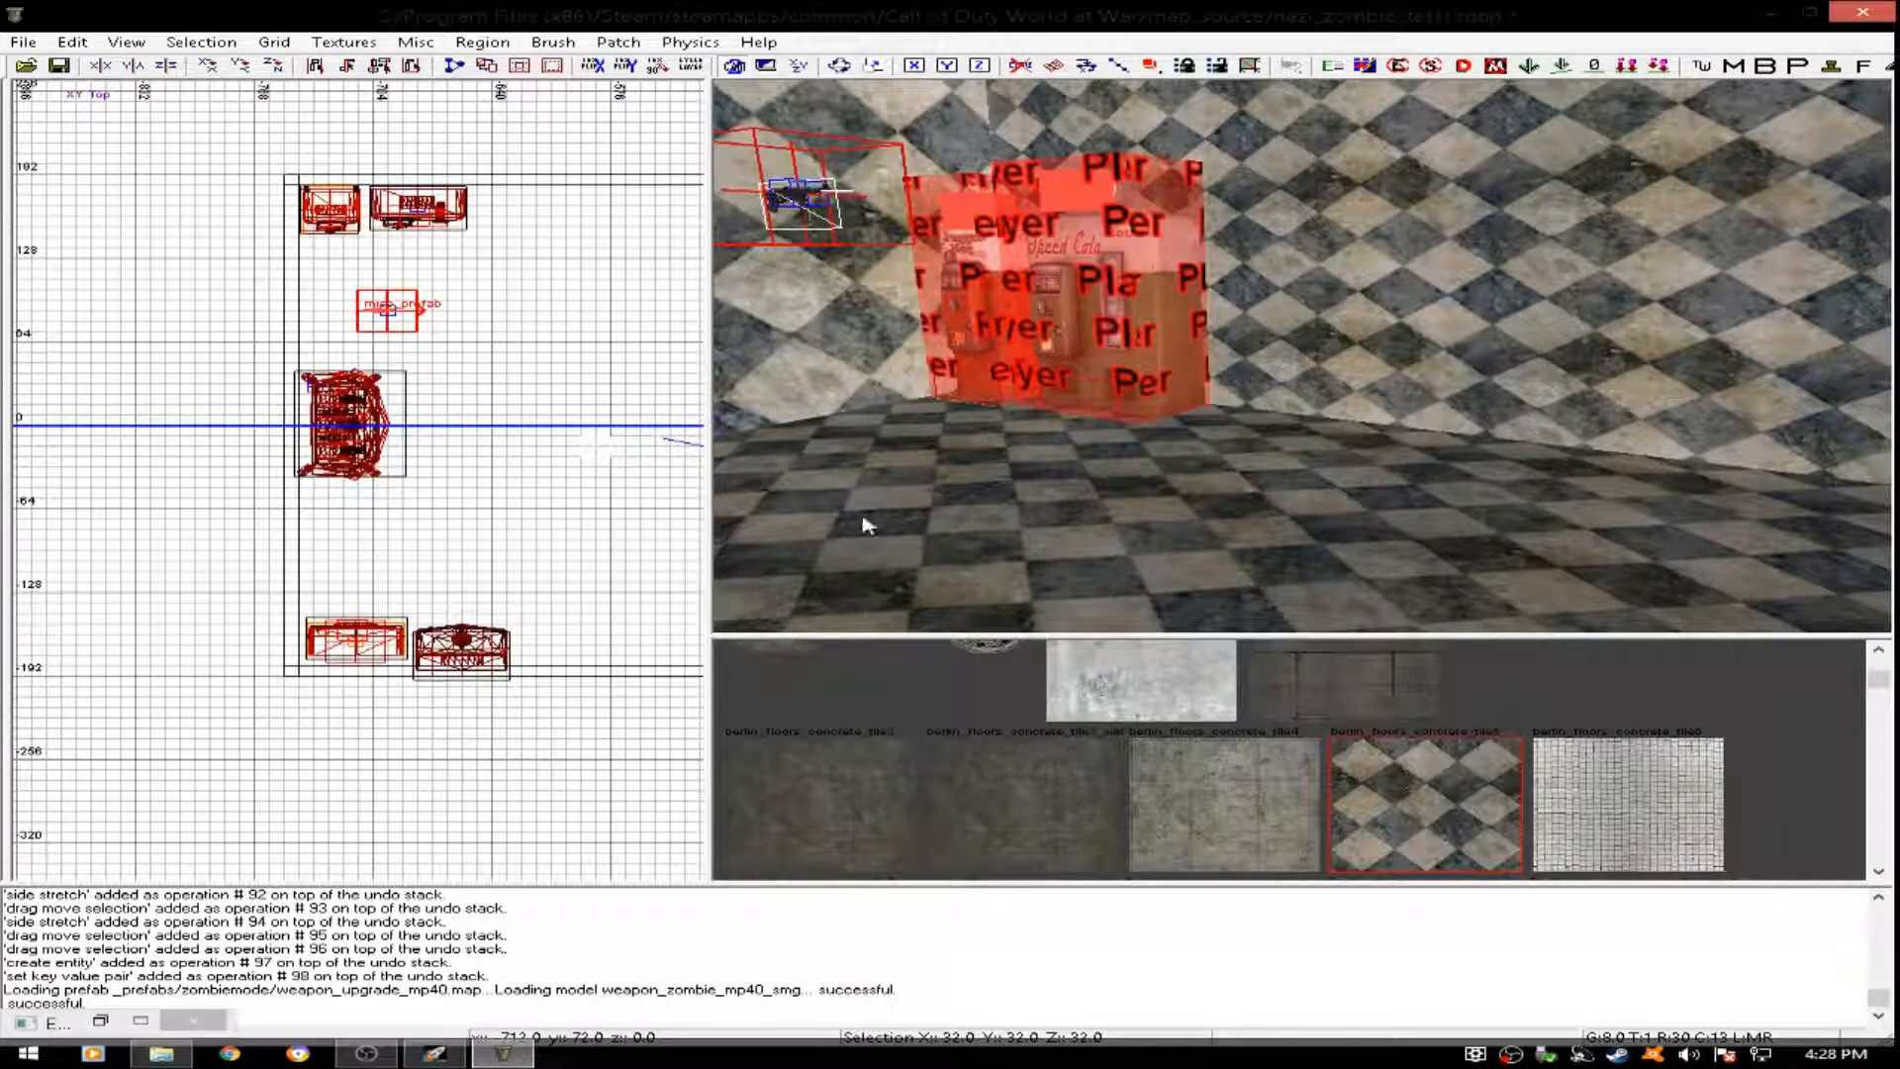
# - Rotate the MP40 prefab 270 degrees about the z axis and move it to the west wall, with its origin at about x -748, y 94
pyautogui.moveTo(819, 243)
pyautogui.mouseDown(button='right')
pyautogui.moveTo(777, 286)
pyautogui.moveTo(826, 223)
pyautogui.moveTo(820, 251)
pyautogui.mouseUp(button='right')
pyautogui.moveTo(391, 312); pyautogui.dragTo(362, 312)
pyautogui.scroll(6, 362, 311)
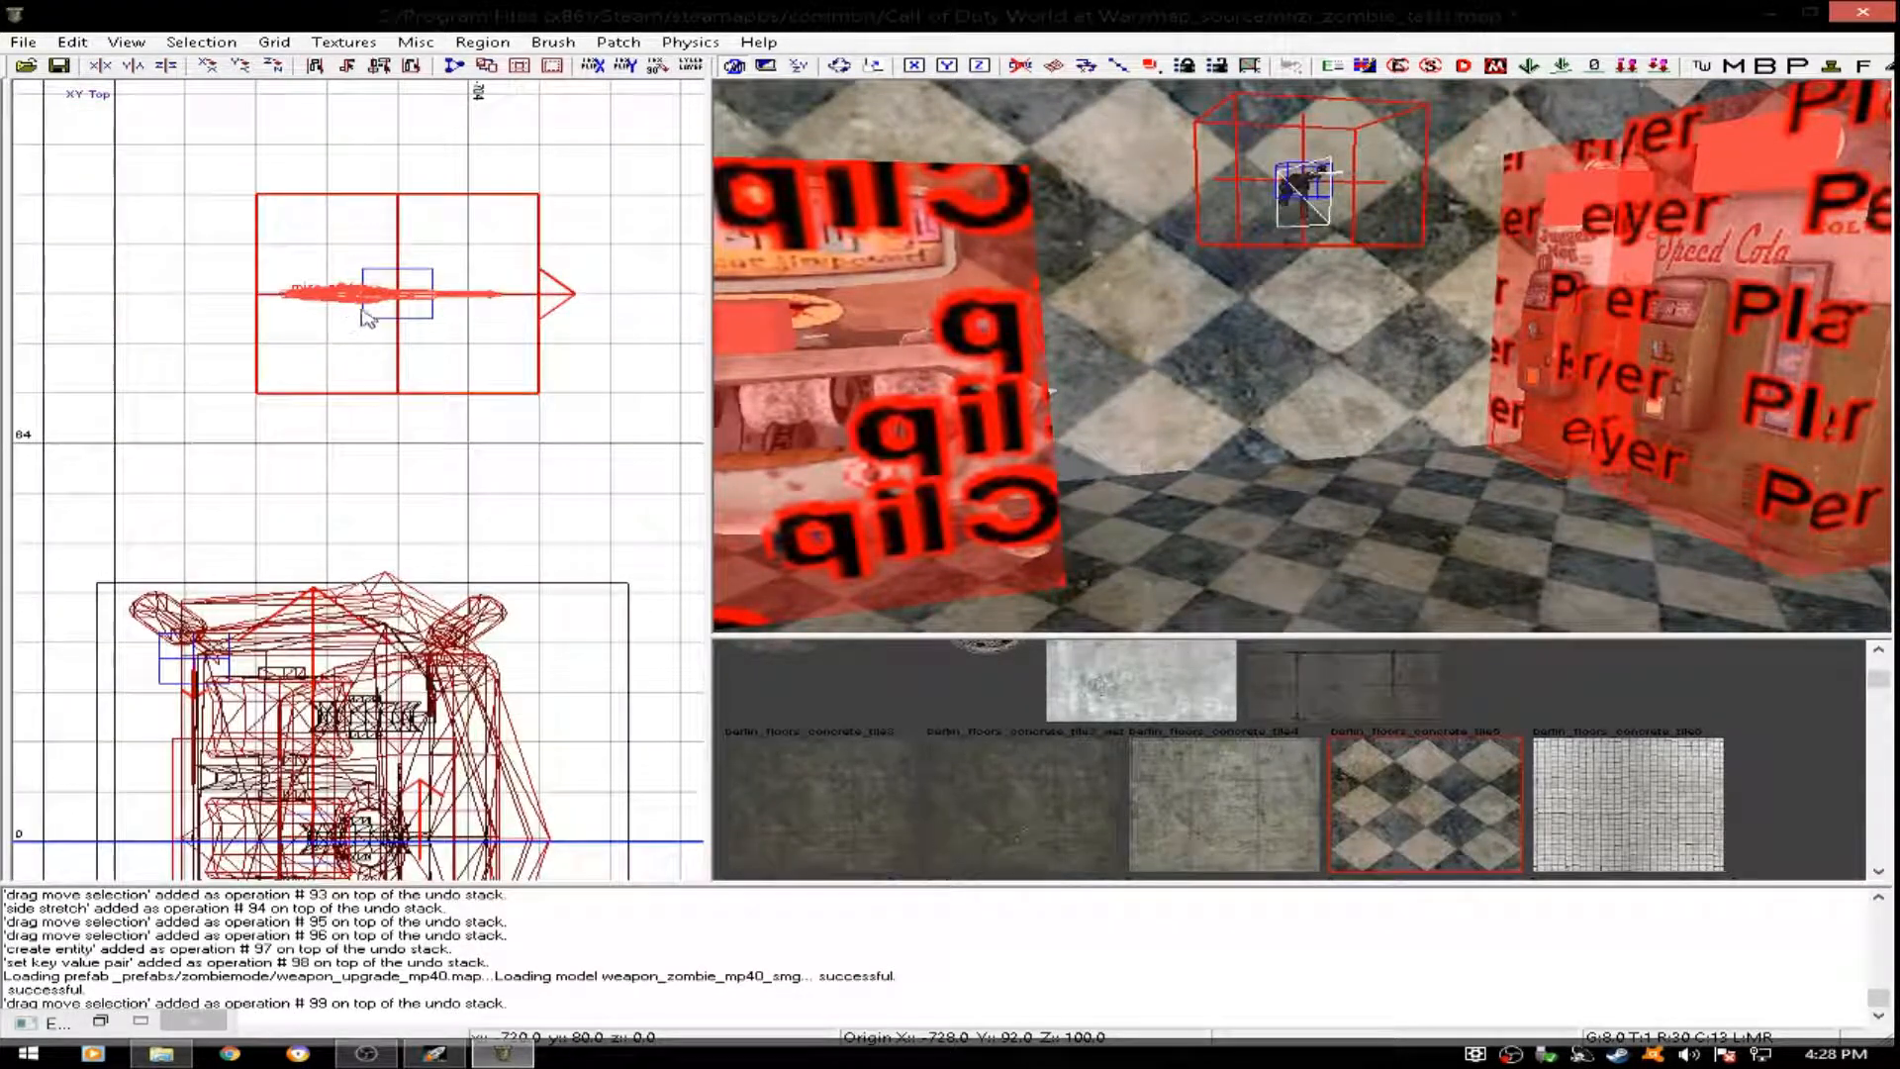
pyautogui.click(273, 65)
pyautogui.click(273, 66)
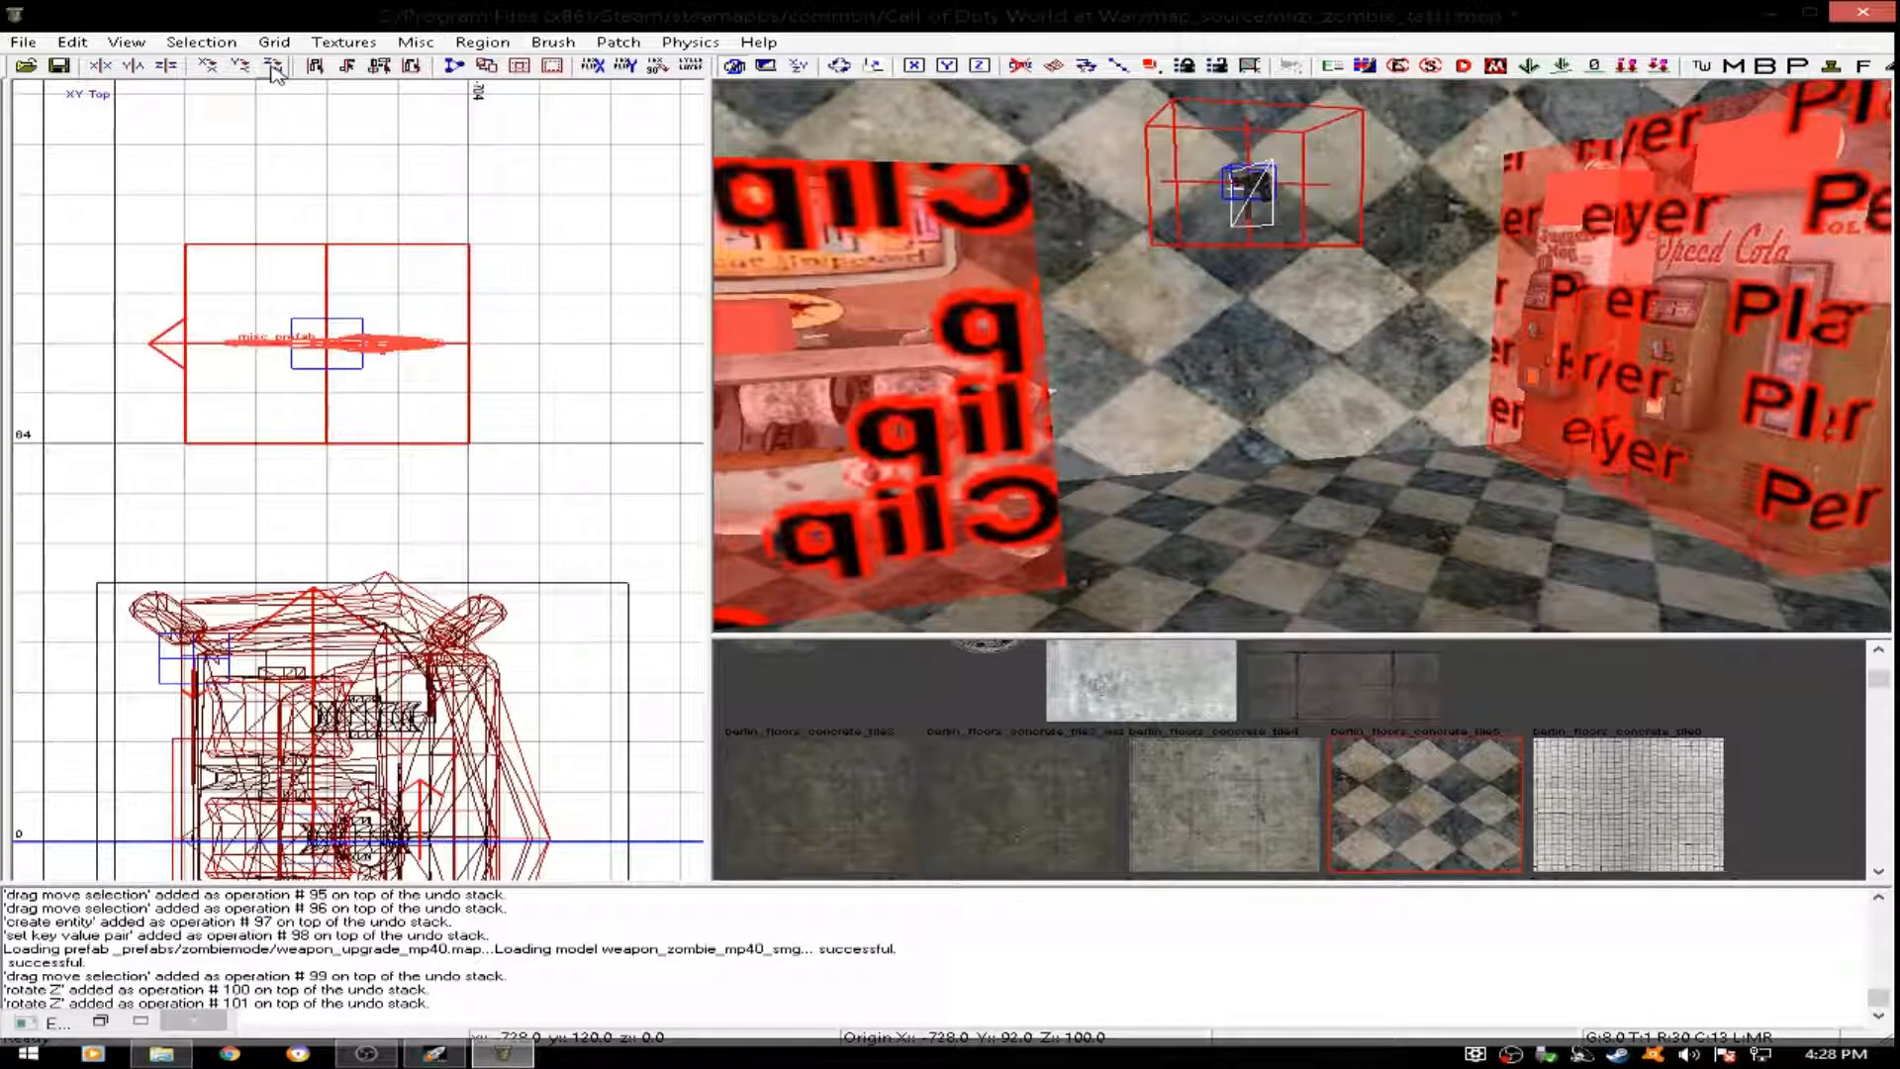
pyautogui.click(273, 65)
pyautogui.scroll(3, 238, 386)
pyautogui.moveTo(238, 386); pyautogui.dragTo(17, 386)
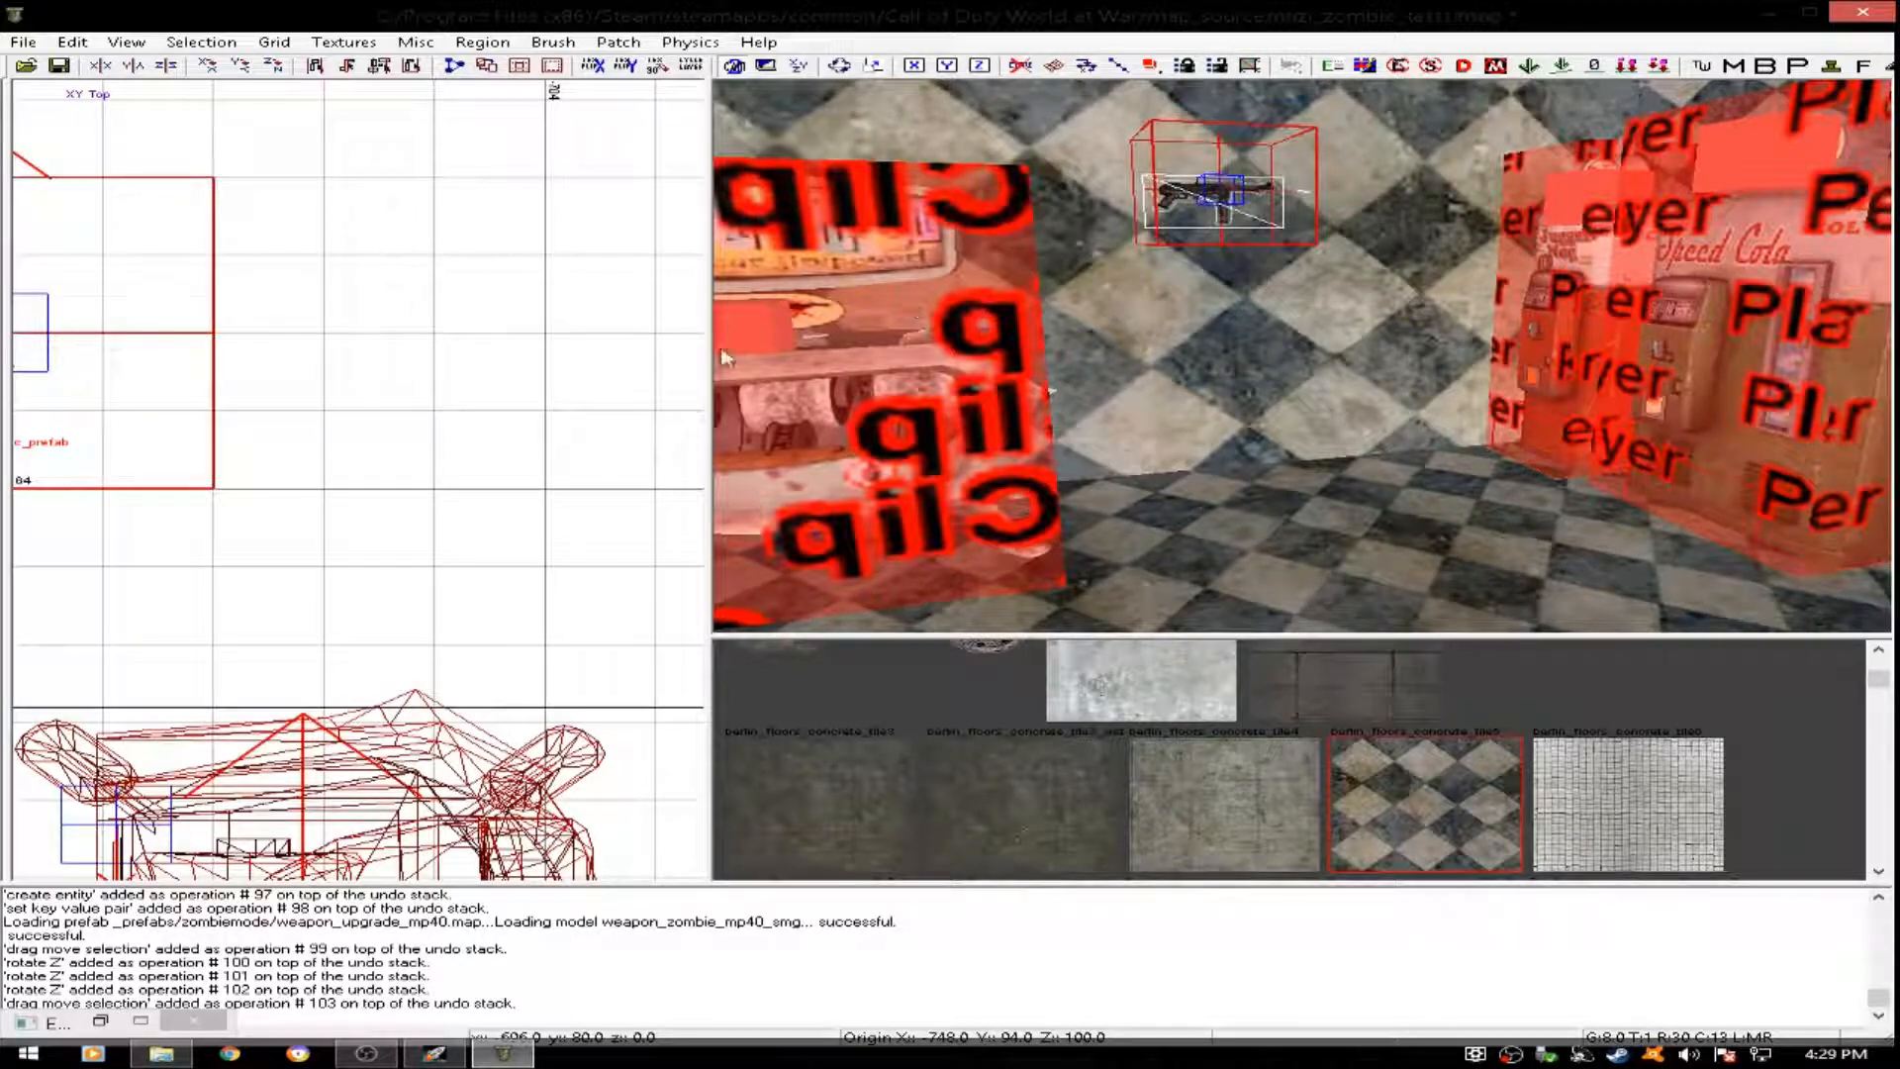
# - Lower the MP40 on the west wall and shift it north, bringing its origin to about y 110, z 68
pyautogui.scroll(-3, 319, 439)
pyautogui.moveTo(255, 432); pyautogui.dragTo(325, 432, button='right')
pyautogui.moveTo(1217, 212); pyautogui.dragTo(1238, 240)
pyautogui.moveTo(1367, 302); pyautogui.dragTo(1366, 303, button='right')
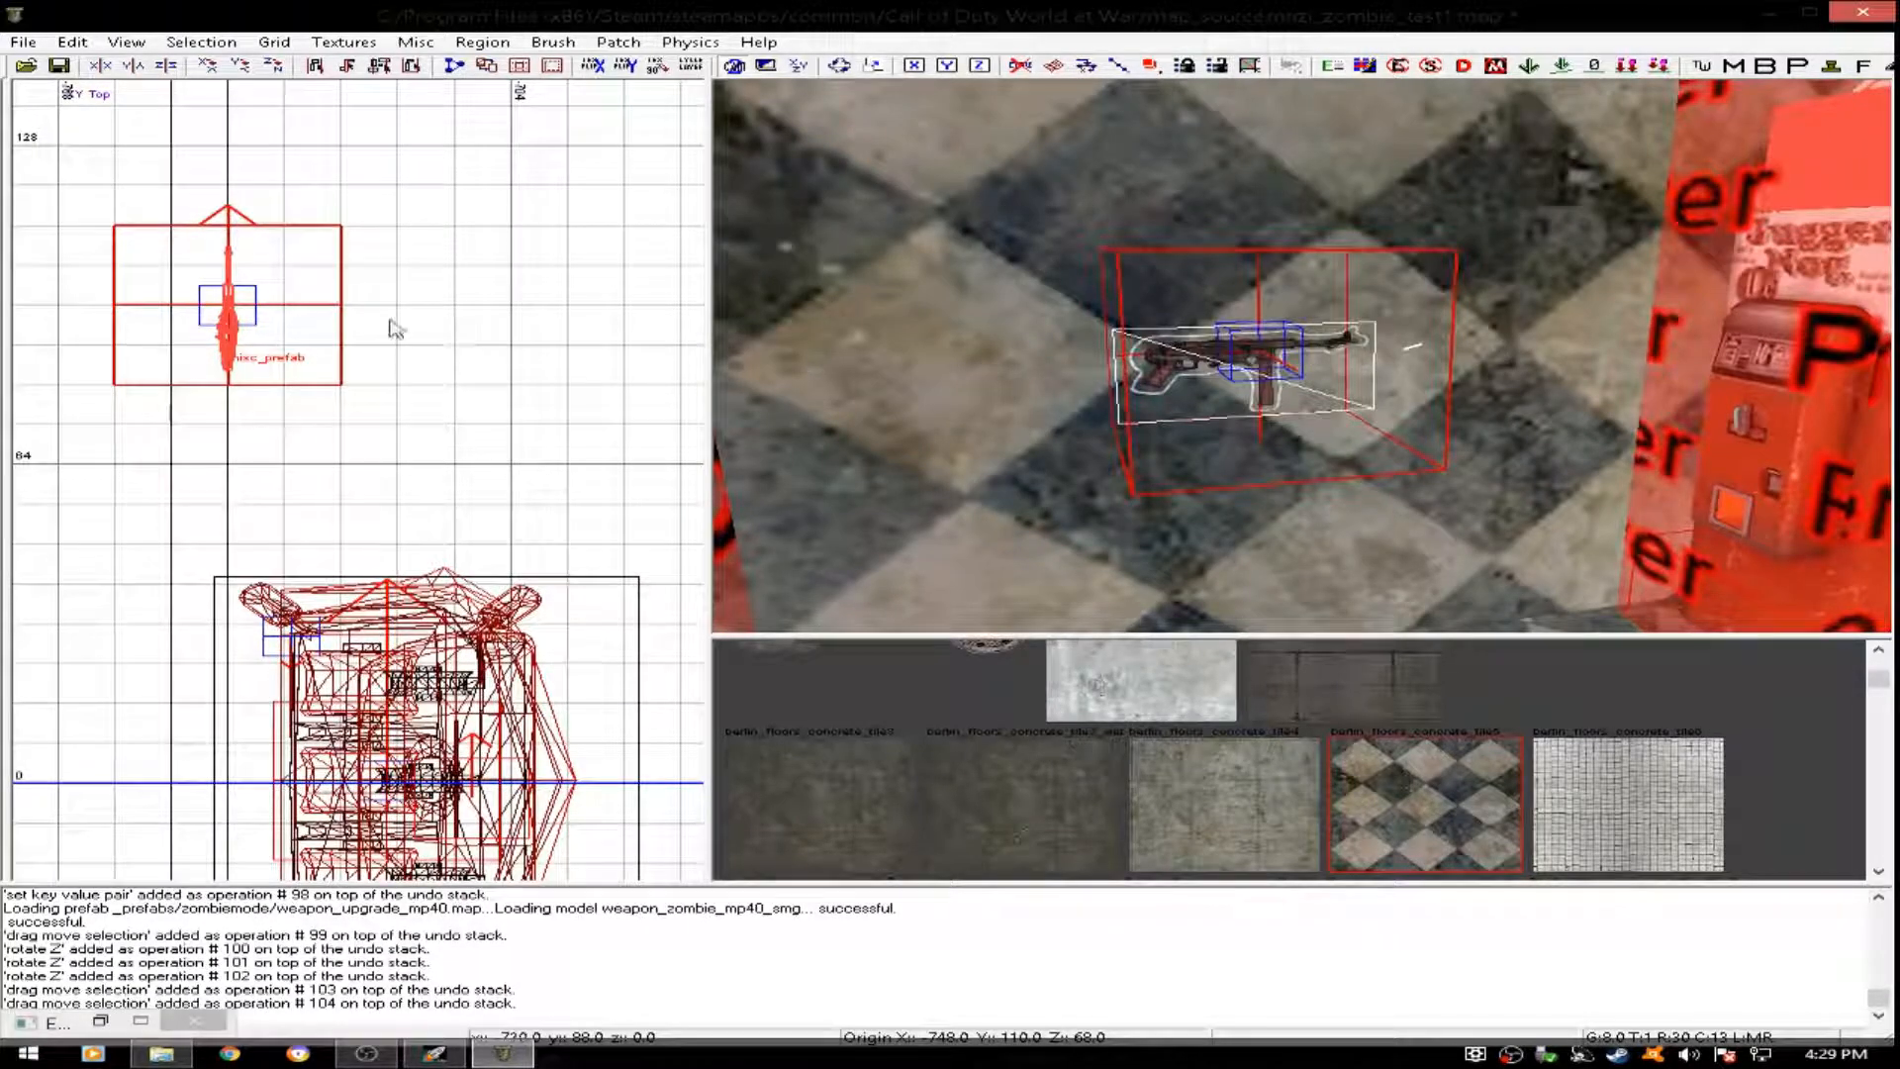
# - Nudge the MP40 east to x -747.5 on a 0.5 grid, restore the grid size to 8, and deselect the weapon
pyautogui.scroll(6, 252, 356)
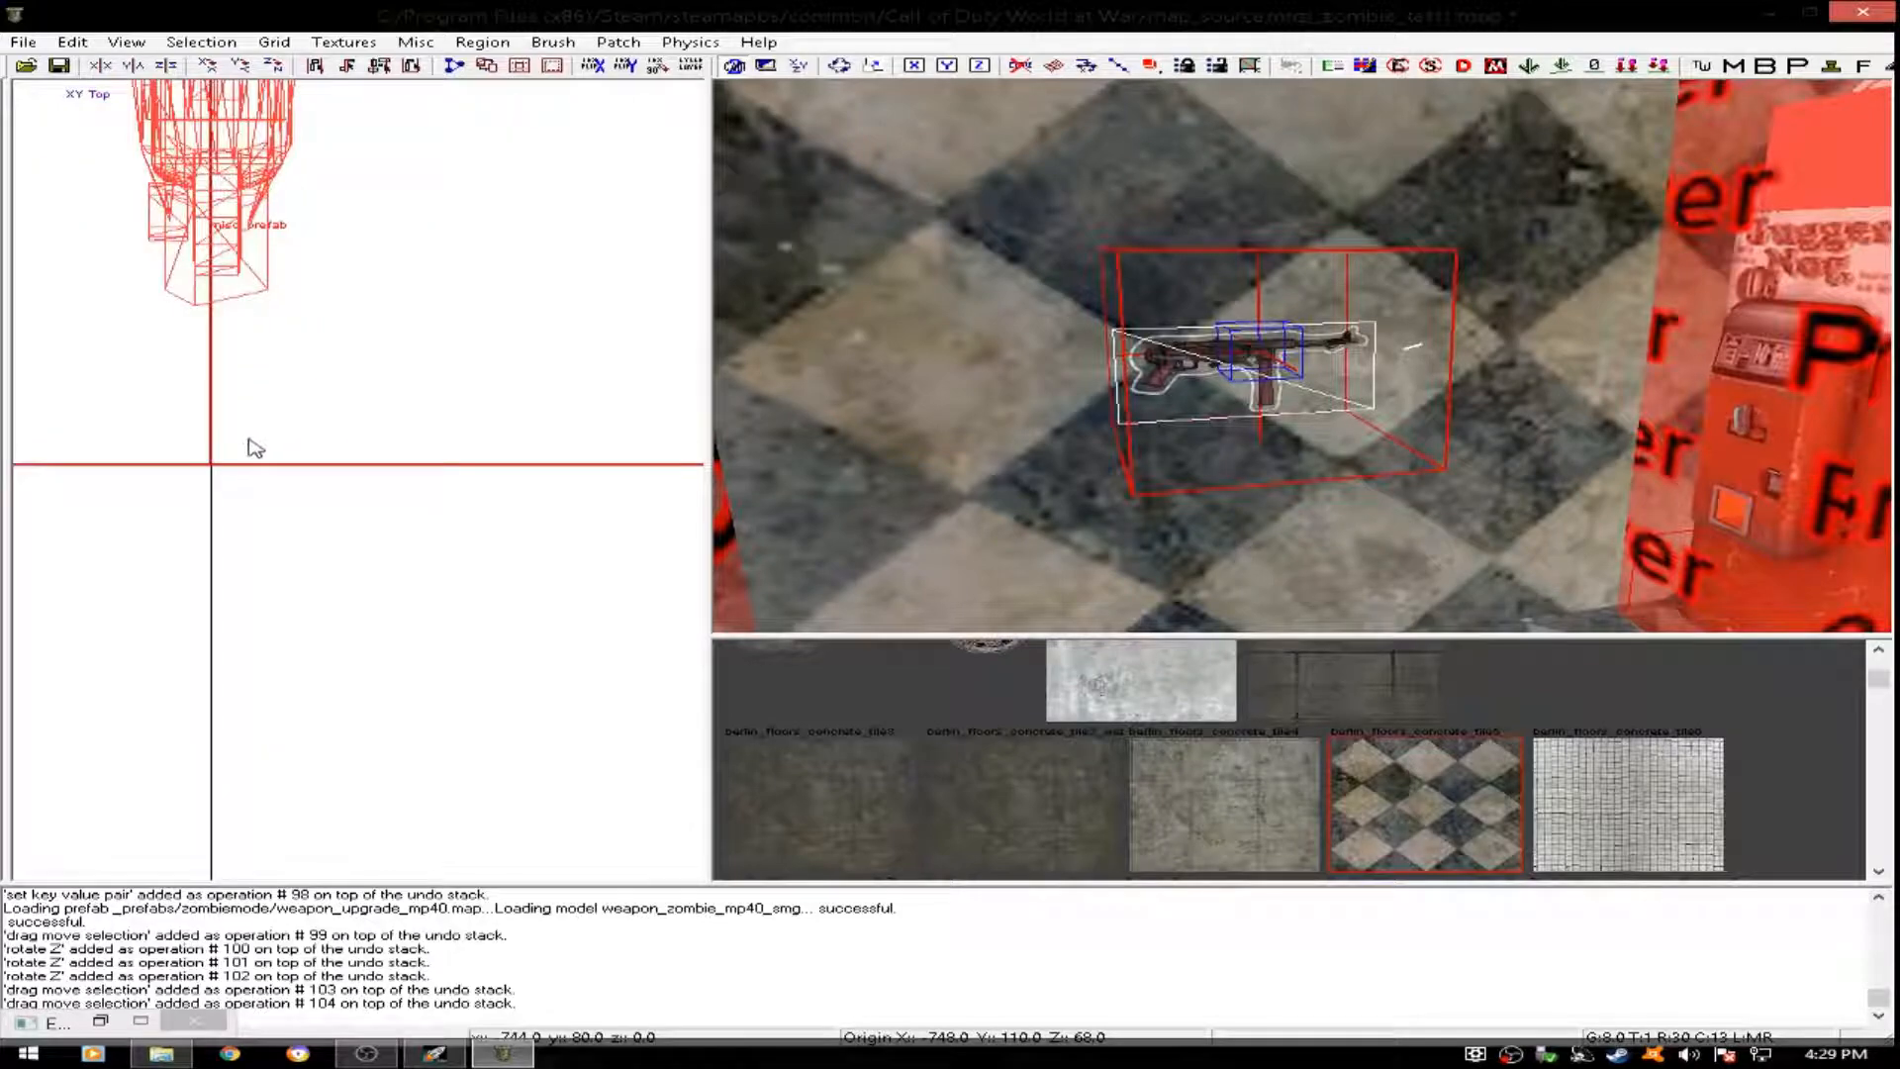
pyautogui.scroll(1, 233, 461)
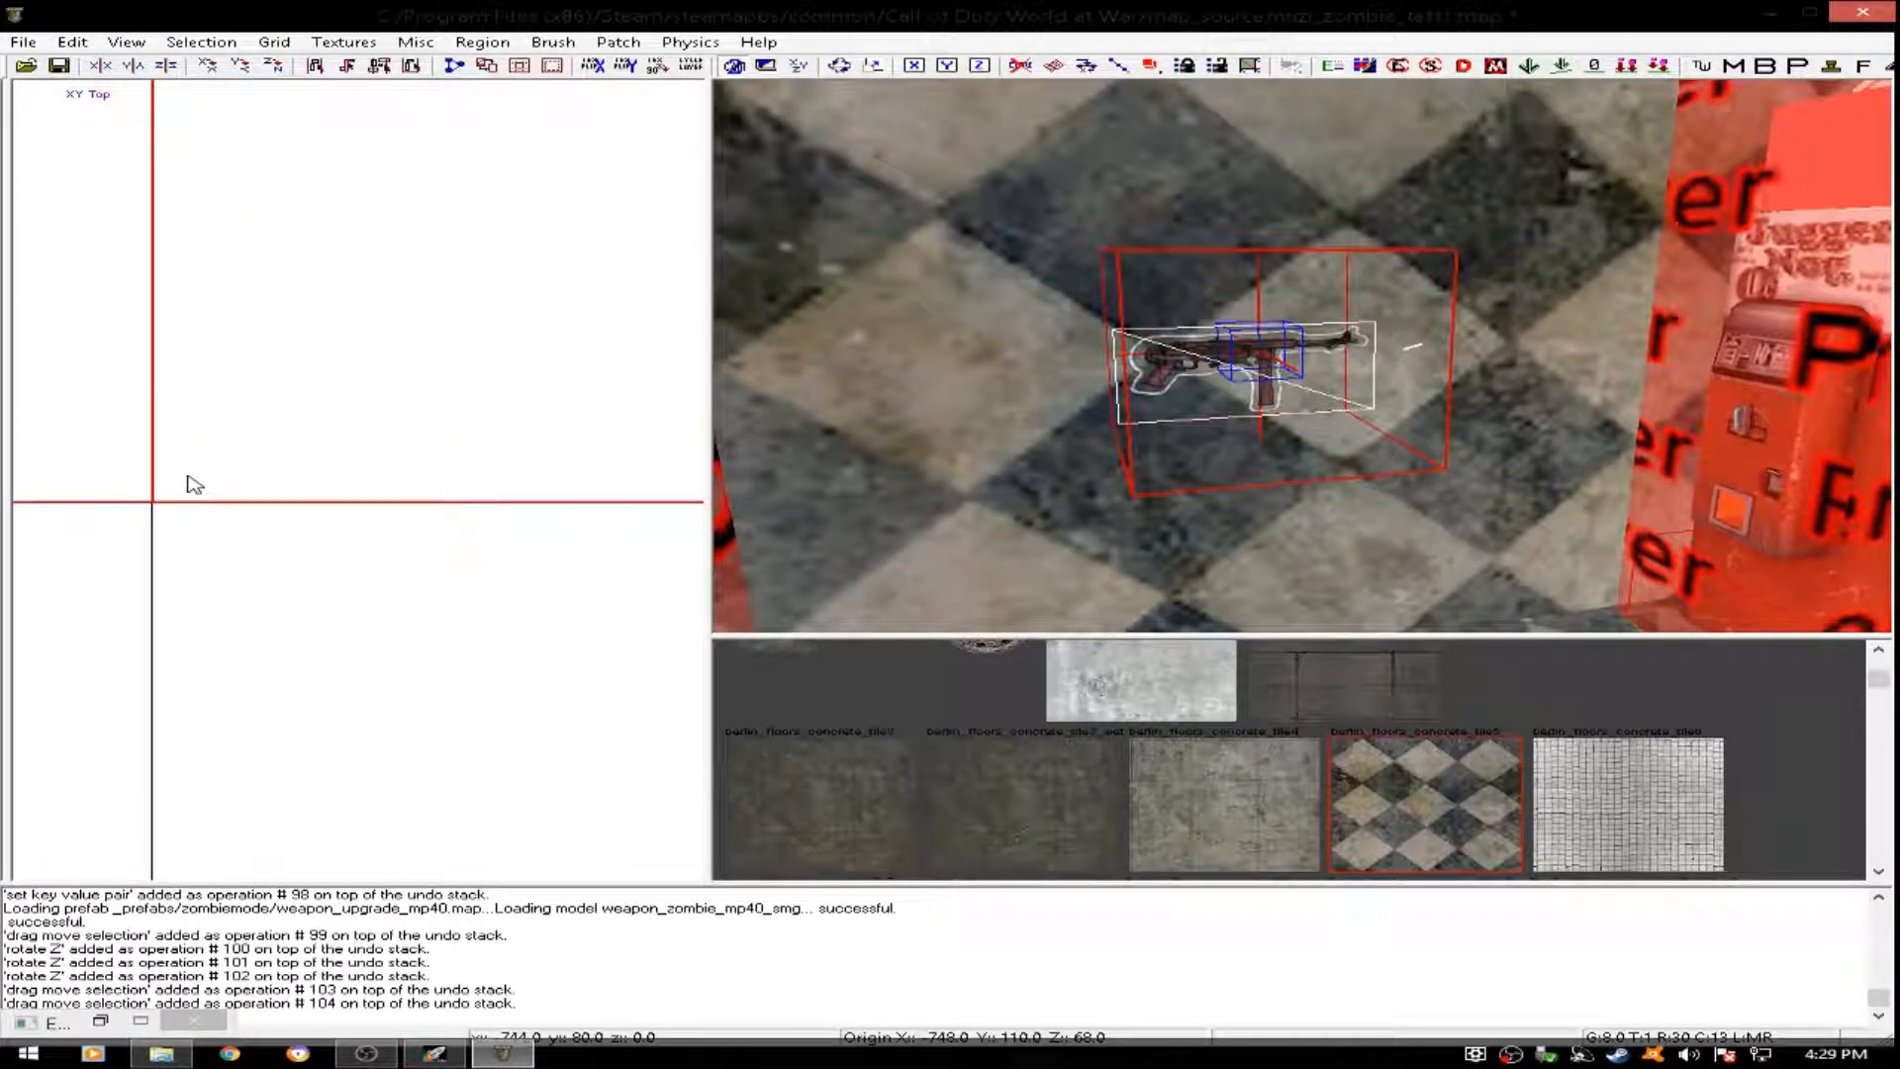
pyautogui.scroll(-2, 194, 483)
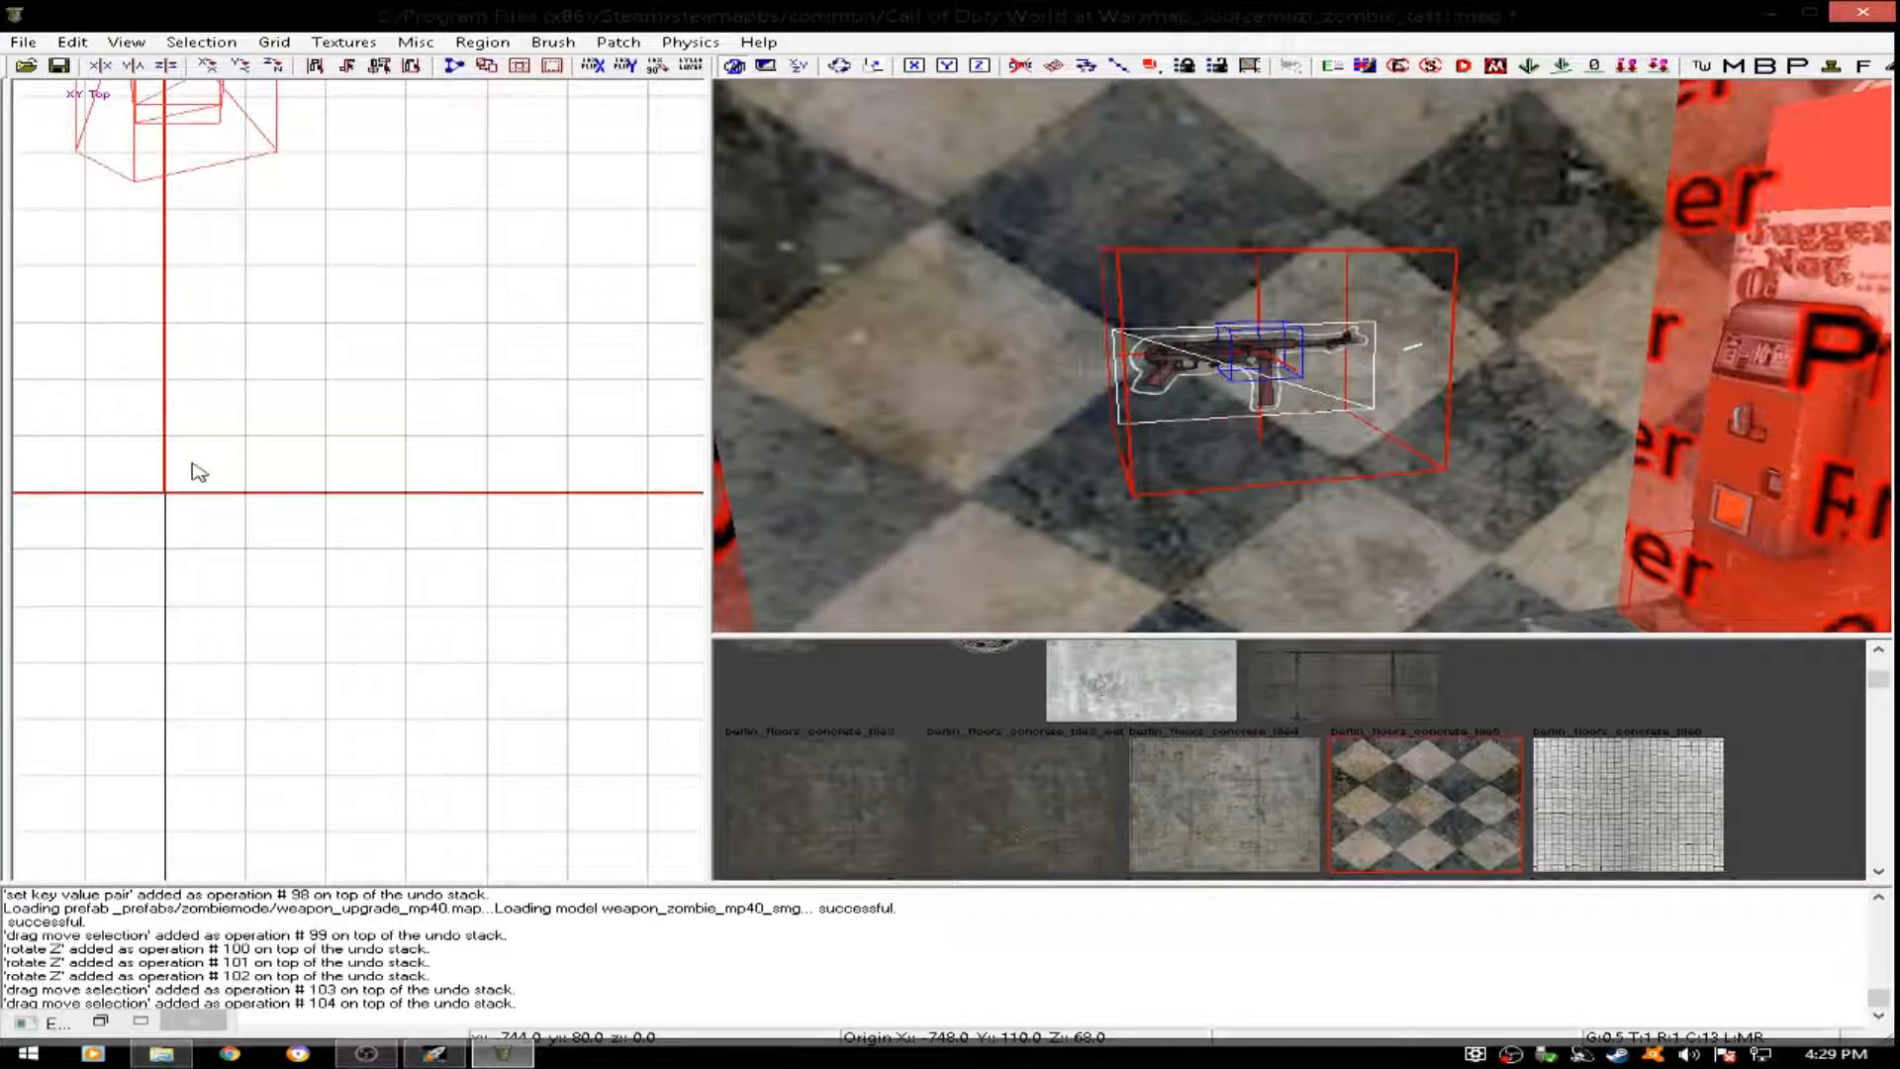
pyautogui.moveTo(247, 466); pyautogui.dragTo(254, 467)
pyautogui.press('4')
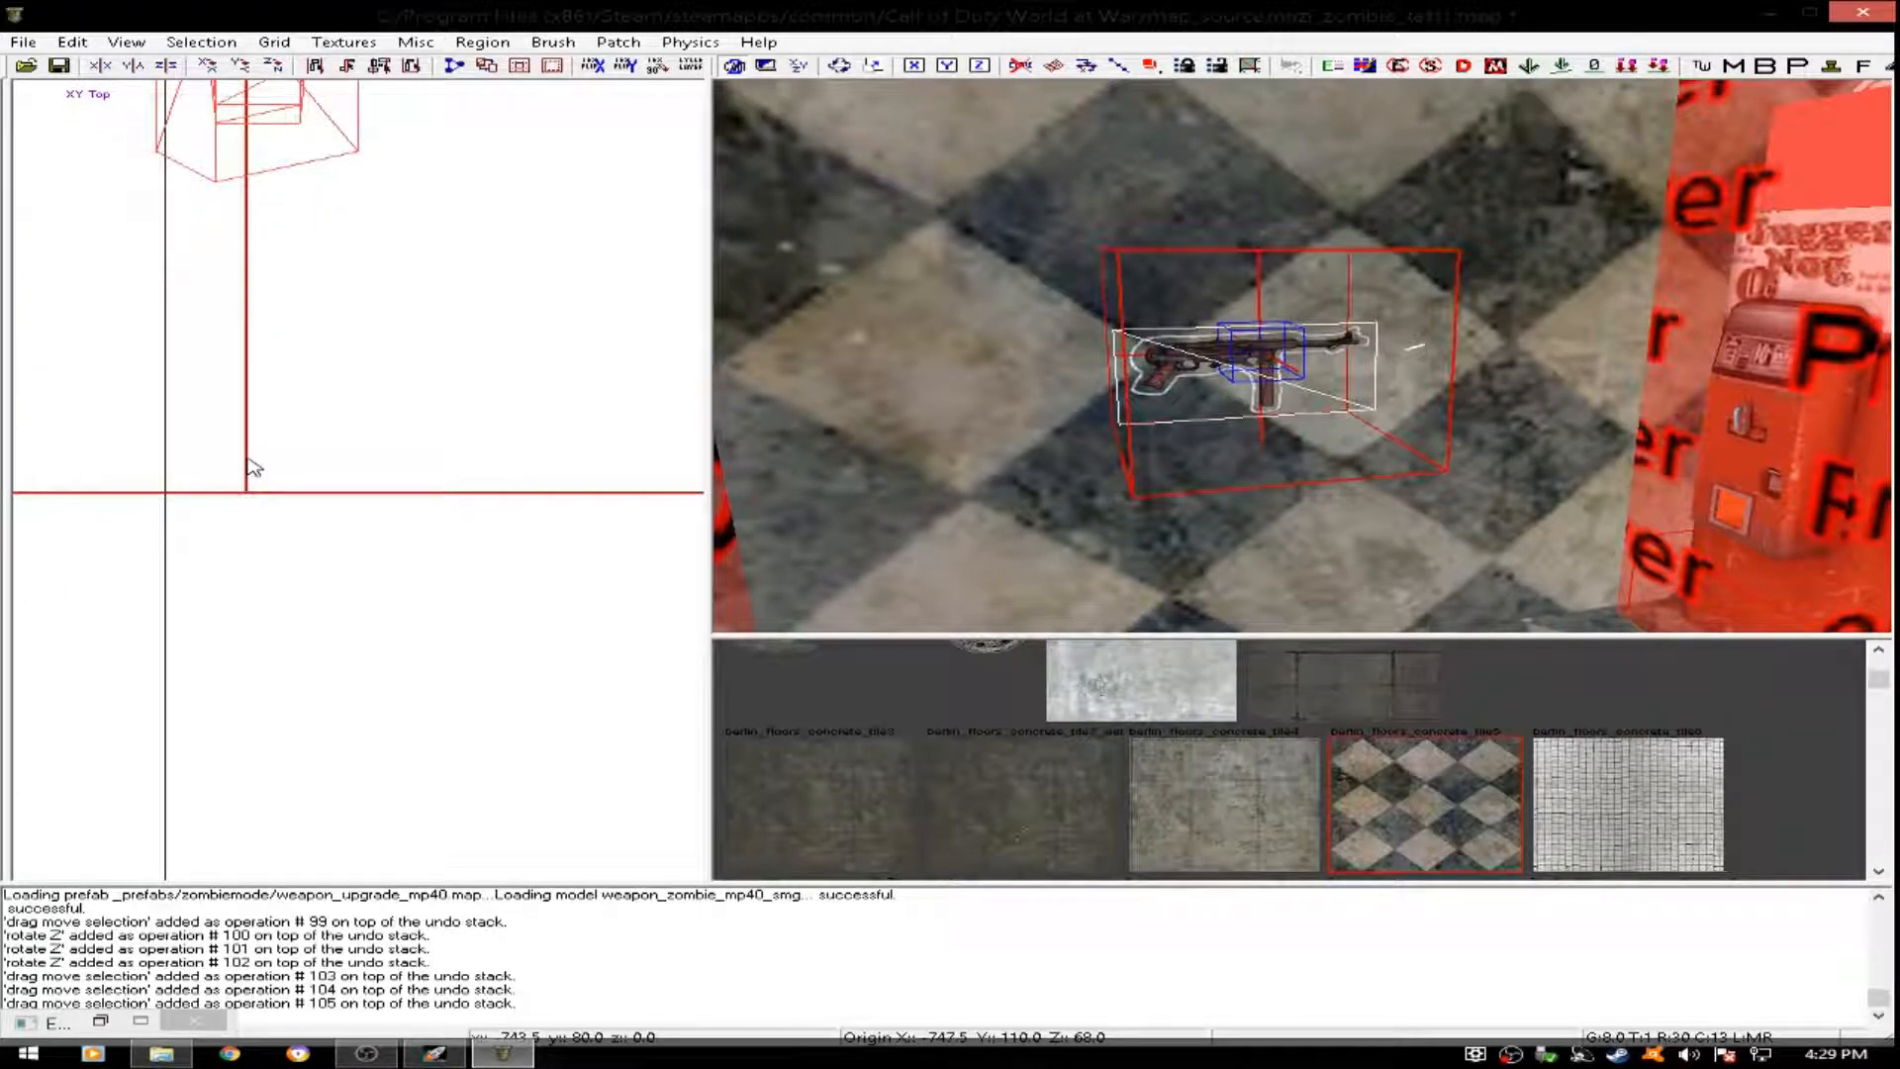
pyautogui.scroll(-4, 298, 457)
pyautogui.scroll(8, 1200, 341)
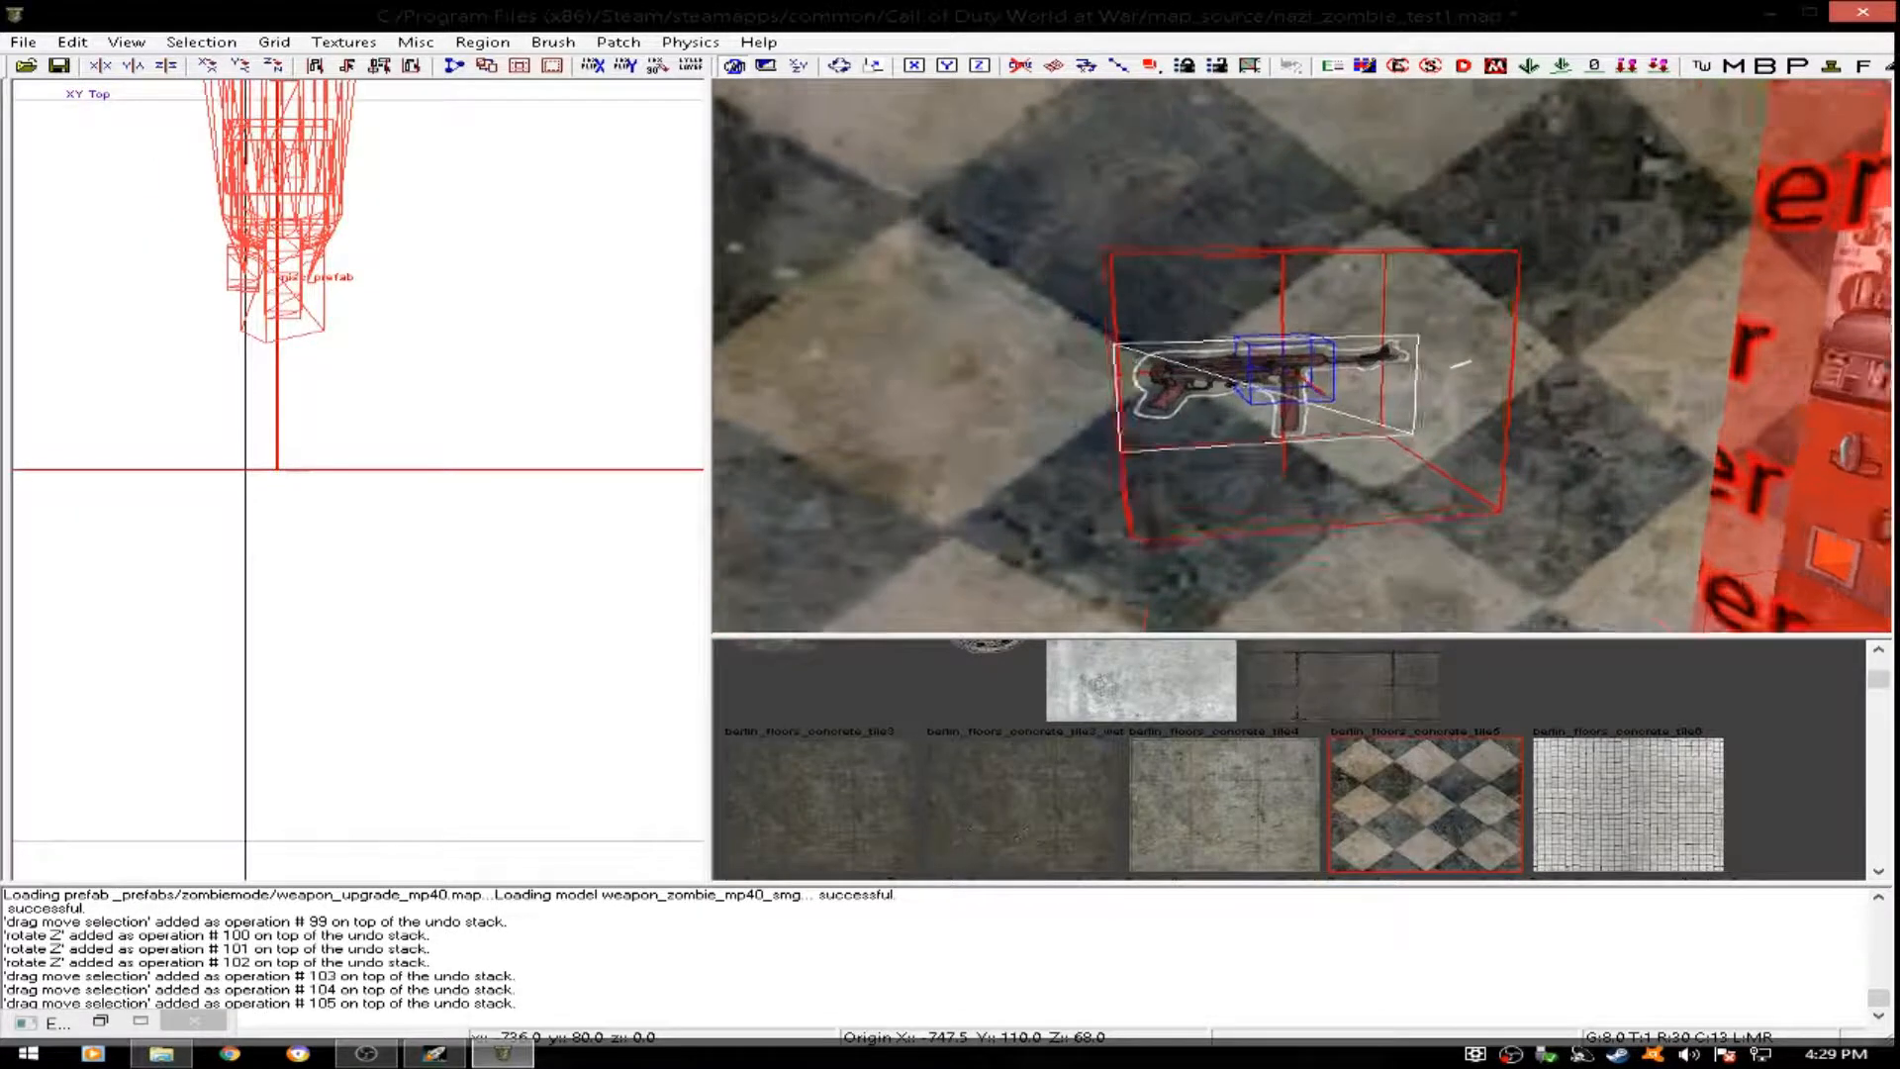
pyautogui.scroll(-5, 1212, 371)
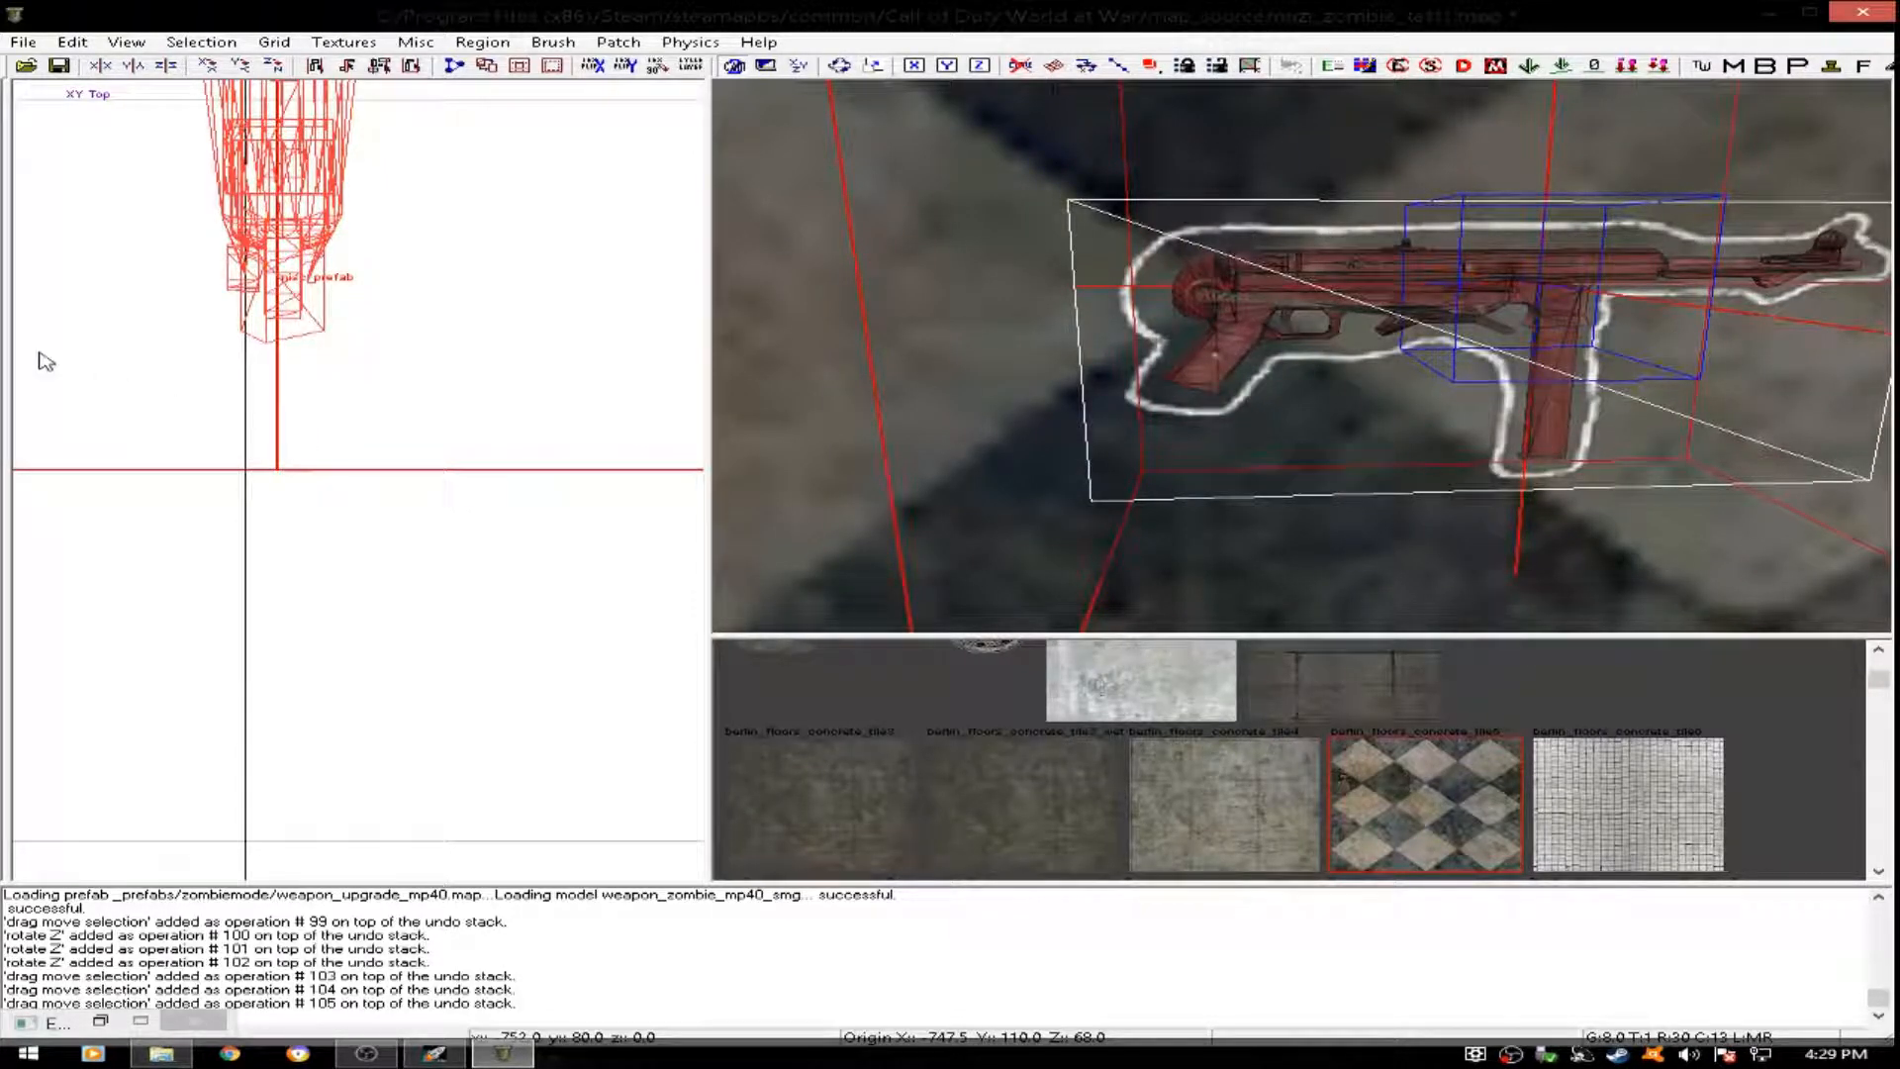
pyautogui.scroll(-8, 131, 342)
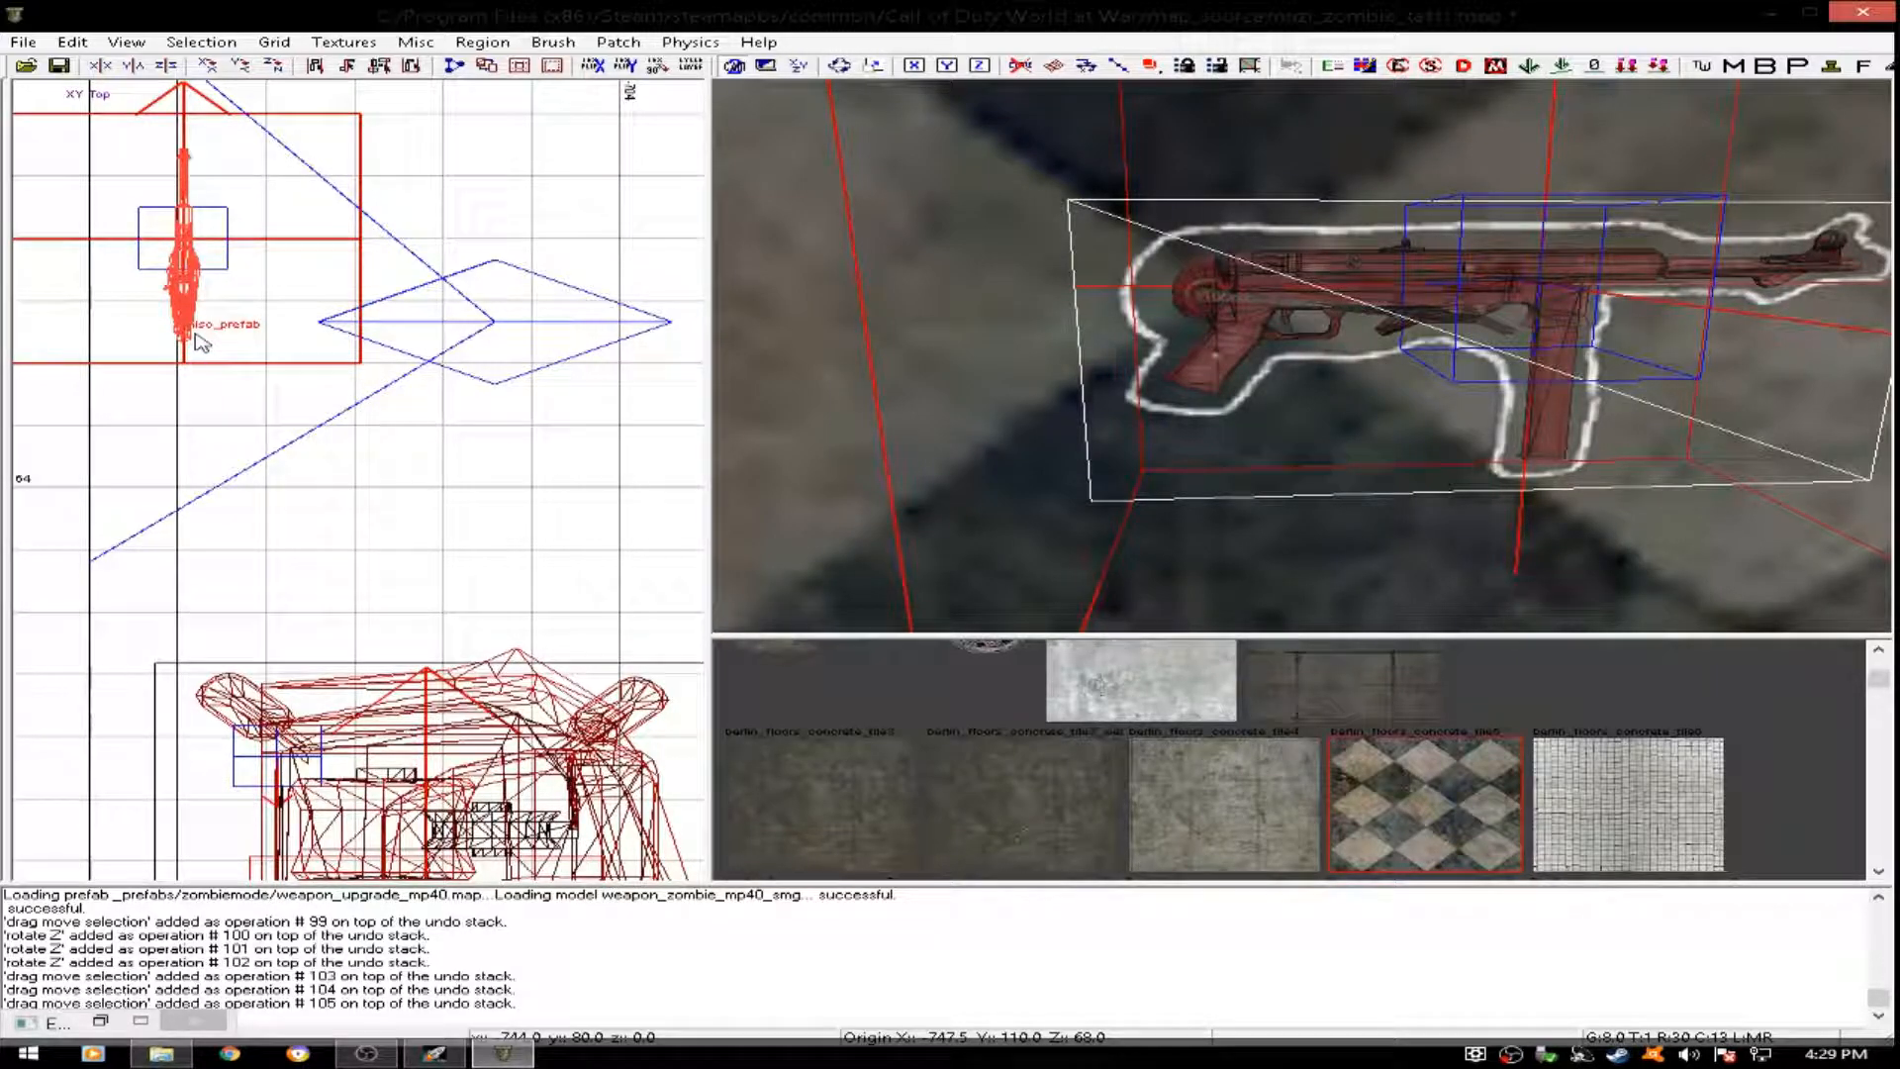
pyautogui.scroll(-10, 237, 356)
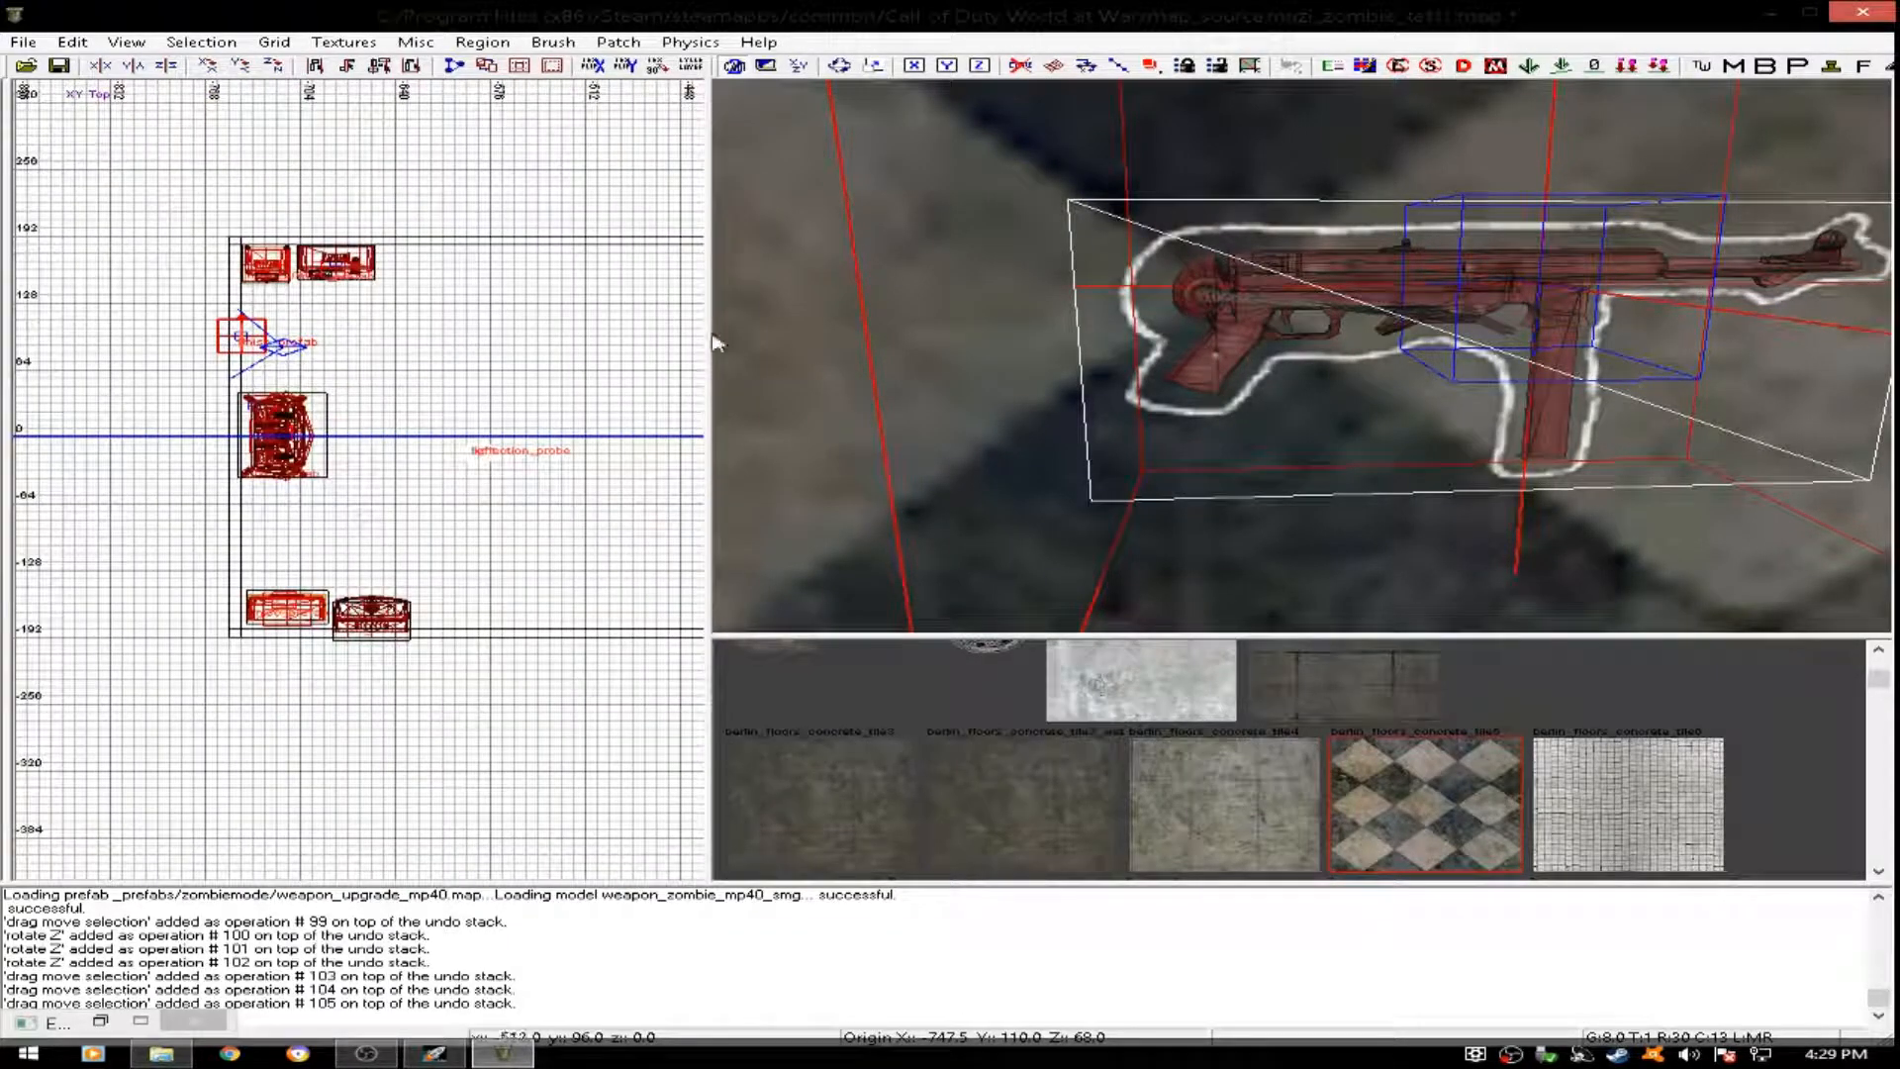
pyautogui.press('Escape')
# - Insert the weapon_upgrade_ppsh prefab from the zombiemode folder south of the weapon upgrade machine, at about x -720, y -96
pyautogui.moveTo(1322, 286); pyautogui.dragTo(1286, 198, button='right')
pyautogui.rightClick(281, 545)
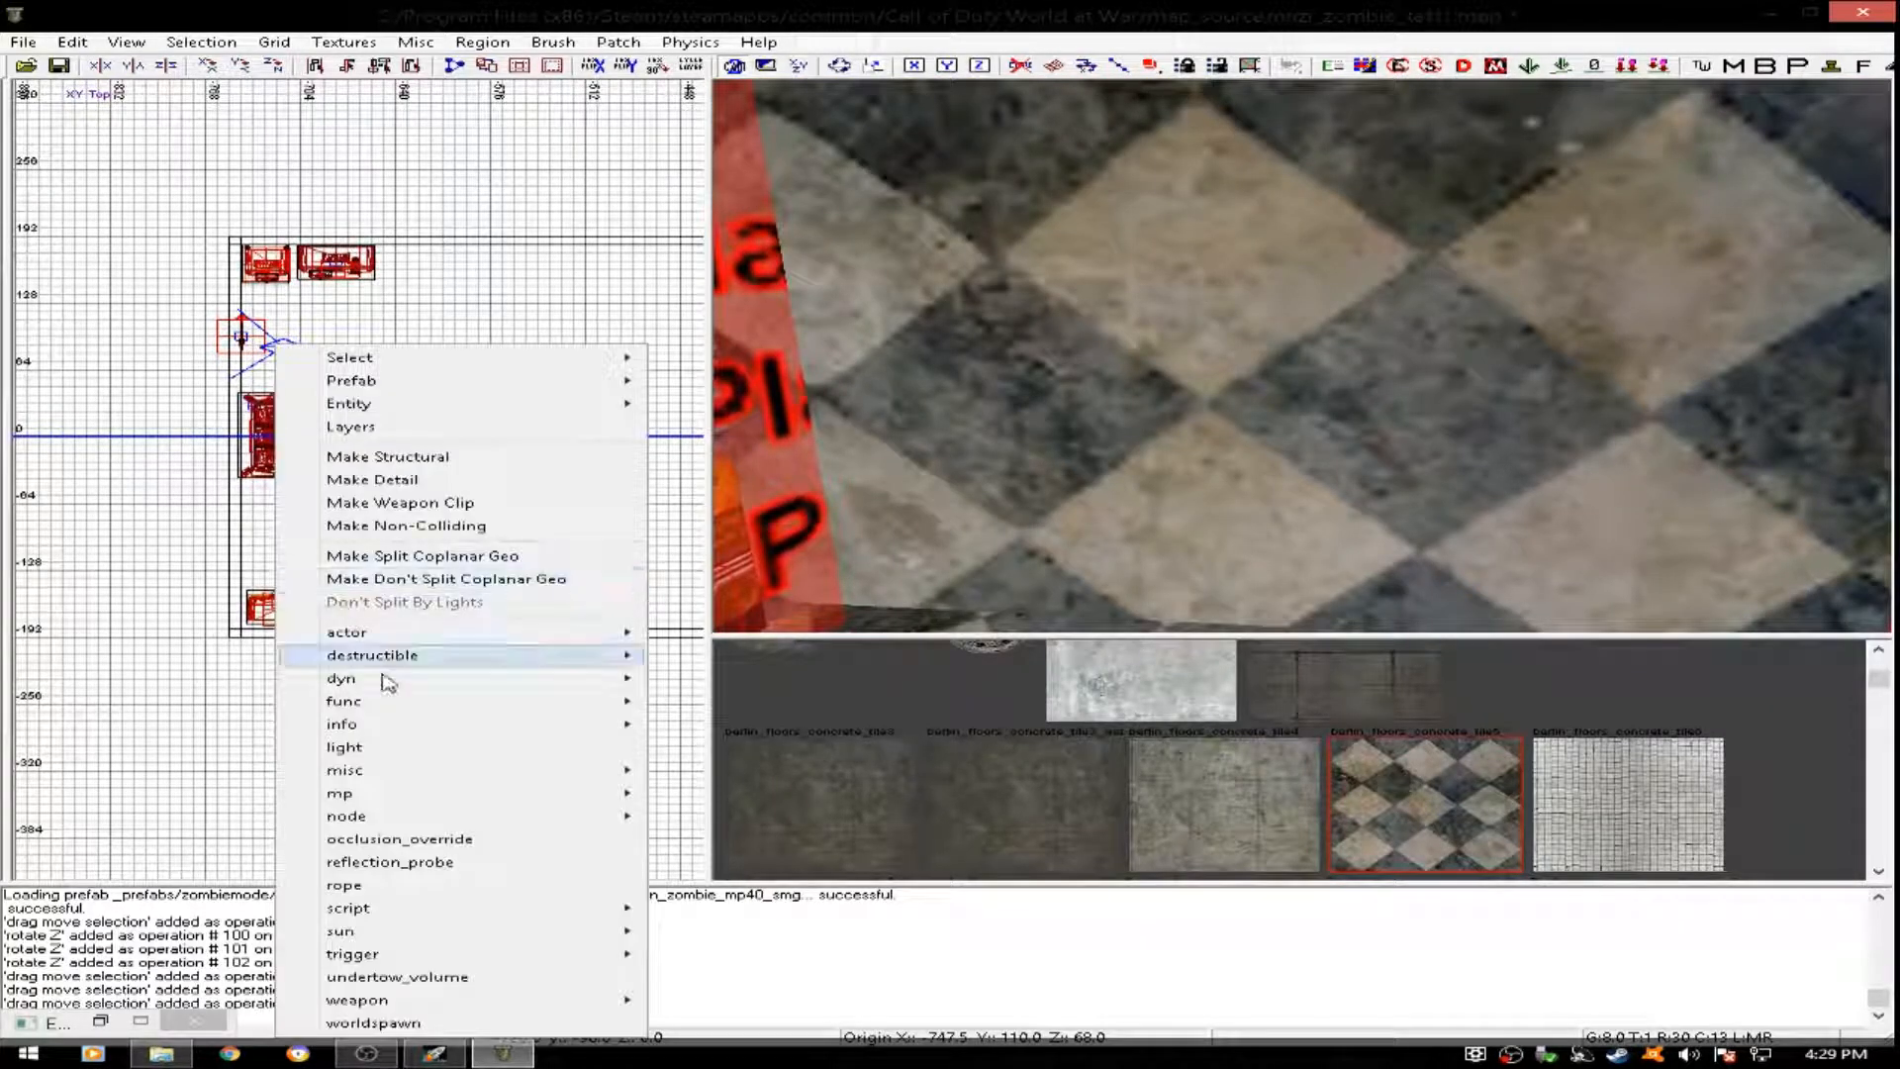
pyautogui.moveTo(428, 771)
pyautogui.click(702, 790)
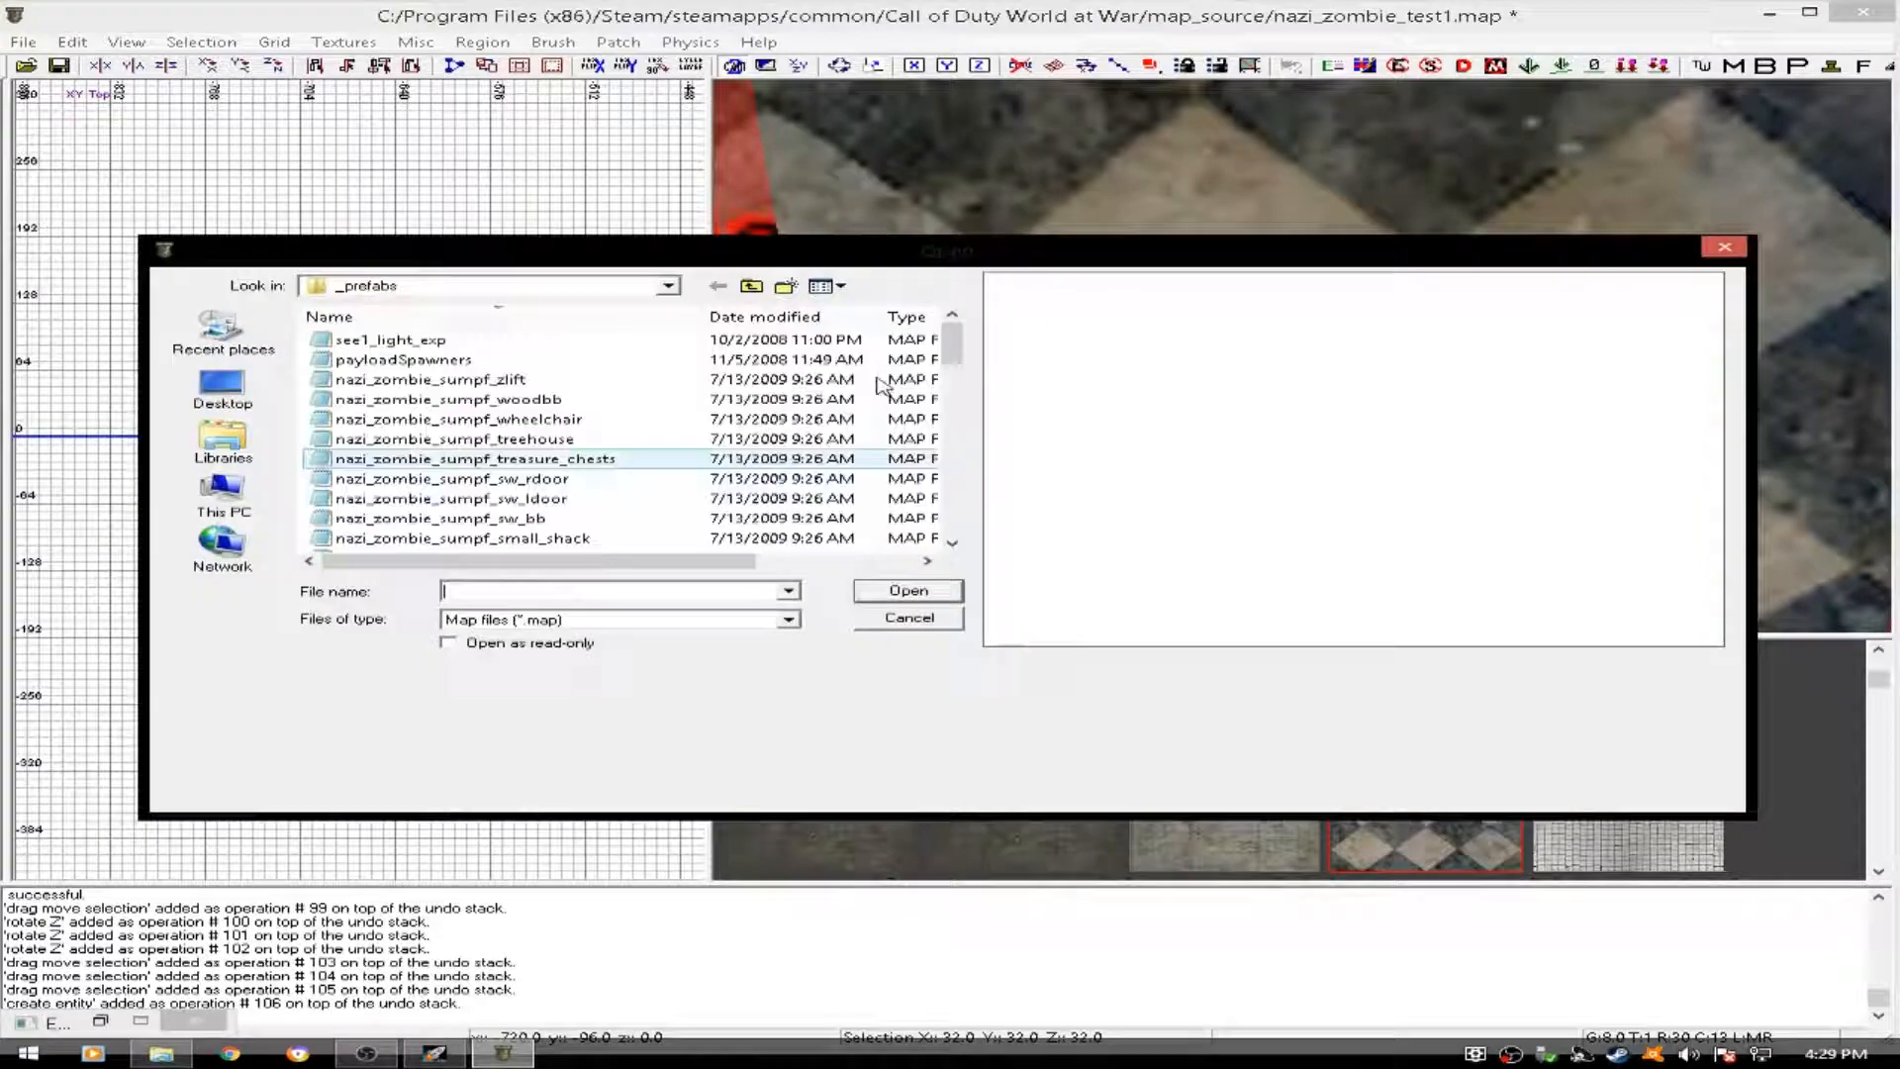
pyautogui.moveTo(950, 325); pyautogui.dragTo(950, 495)
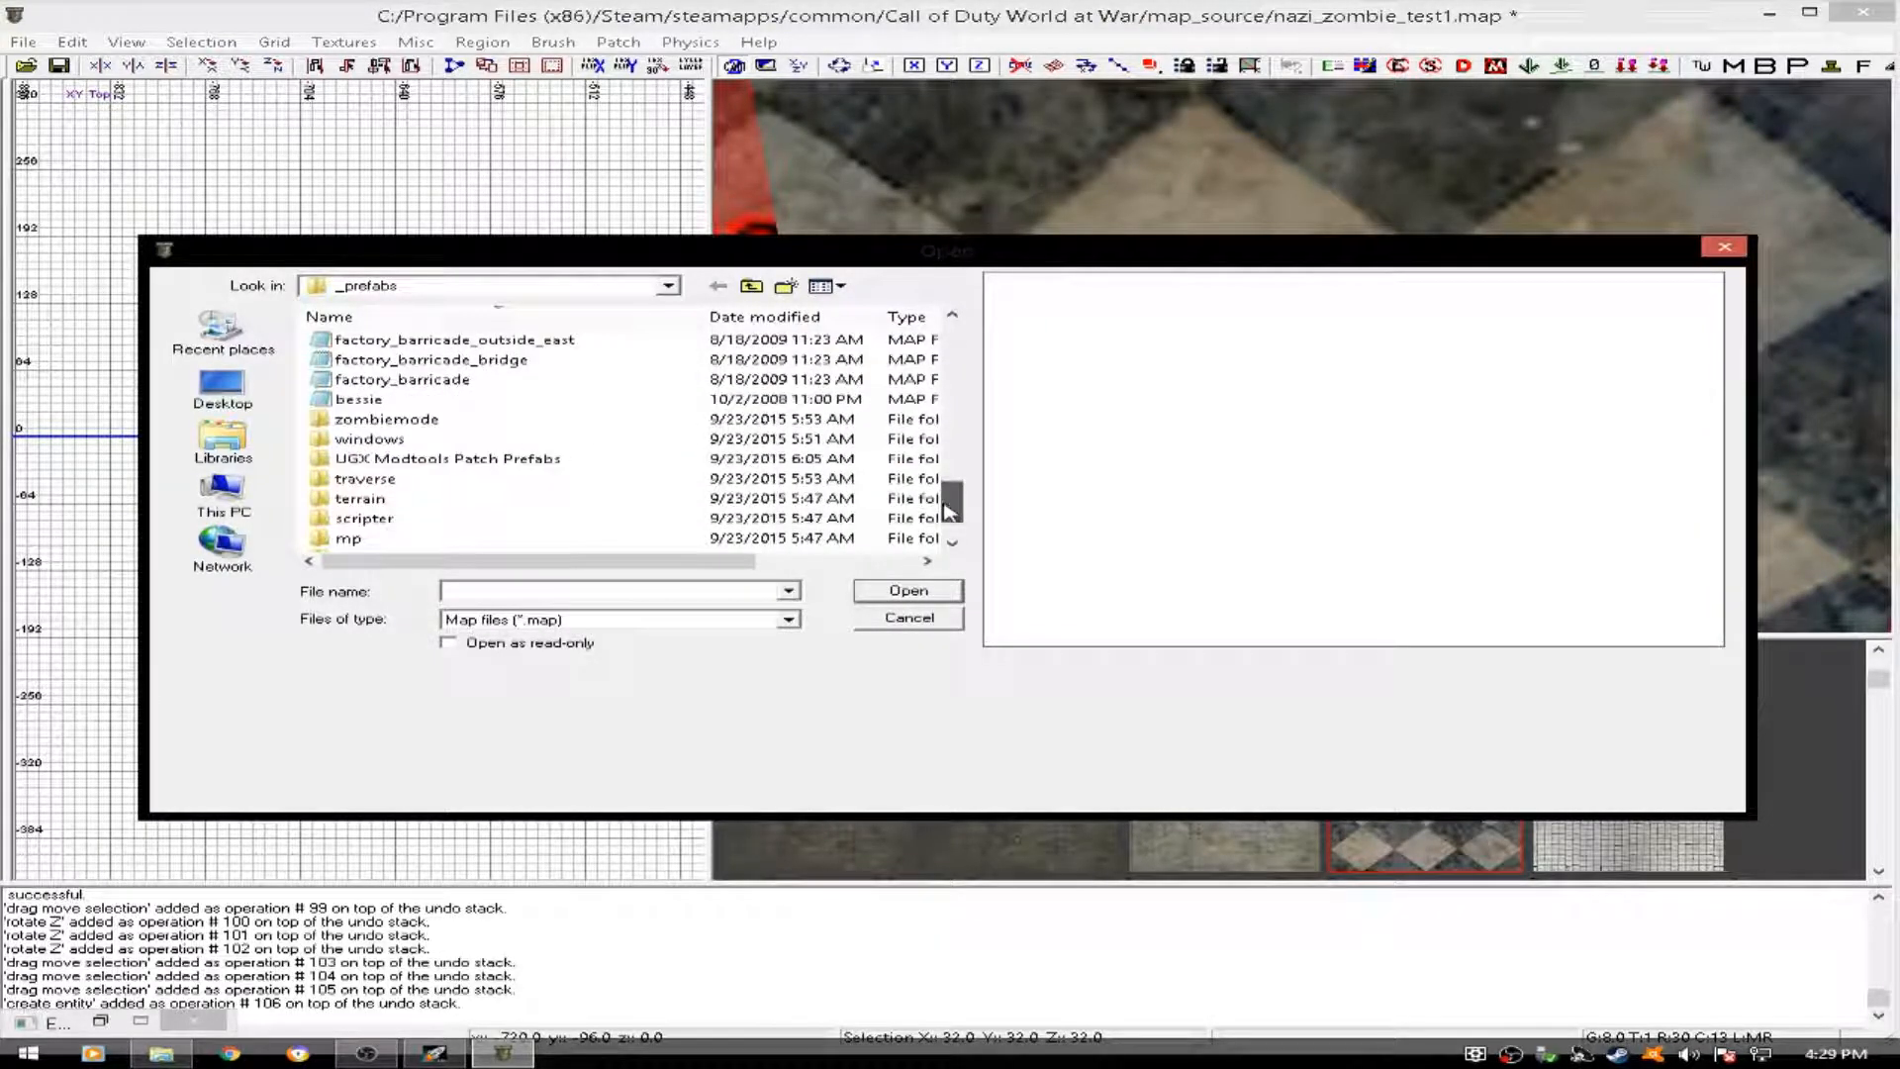
pyautogui.doubleClick(451, 394)
pyautogui.moveTo(952, 335); pyautogui.dragTo(980, 508)
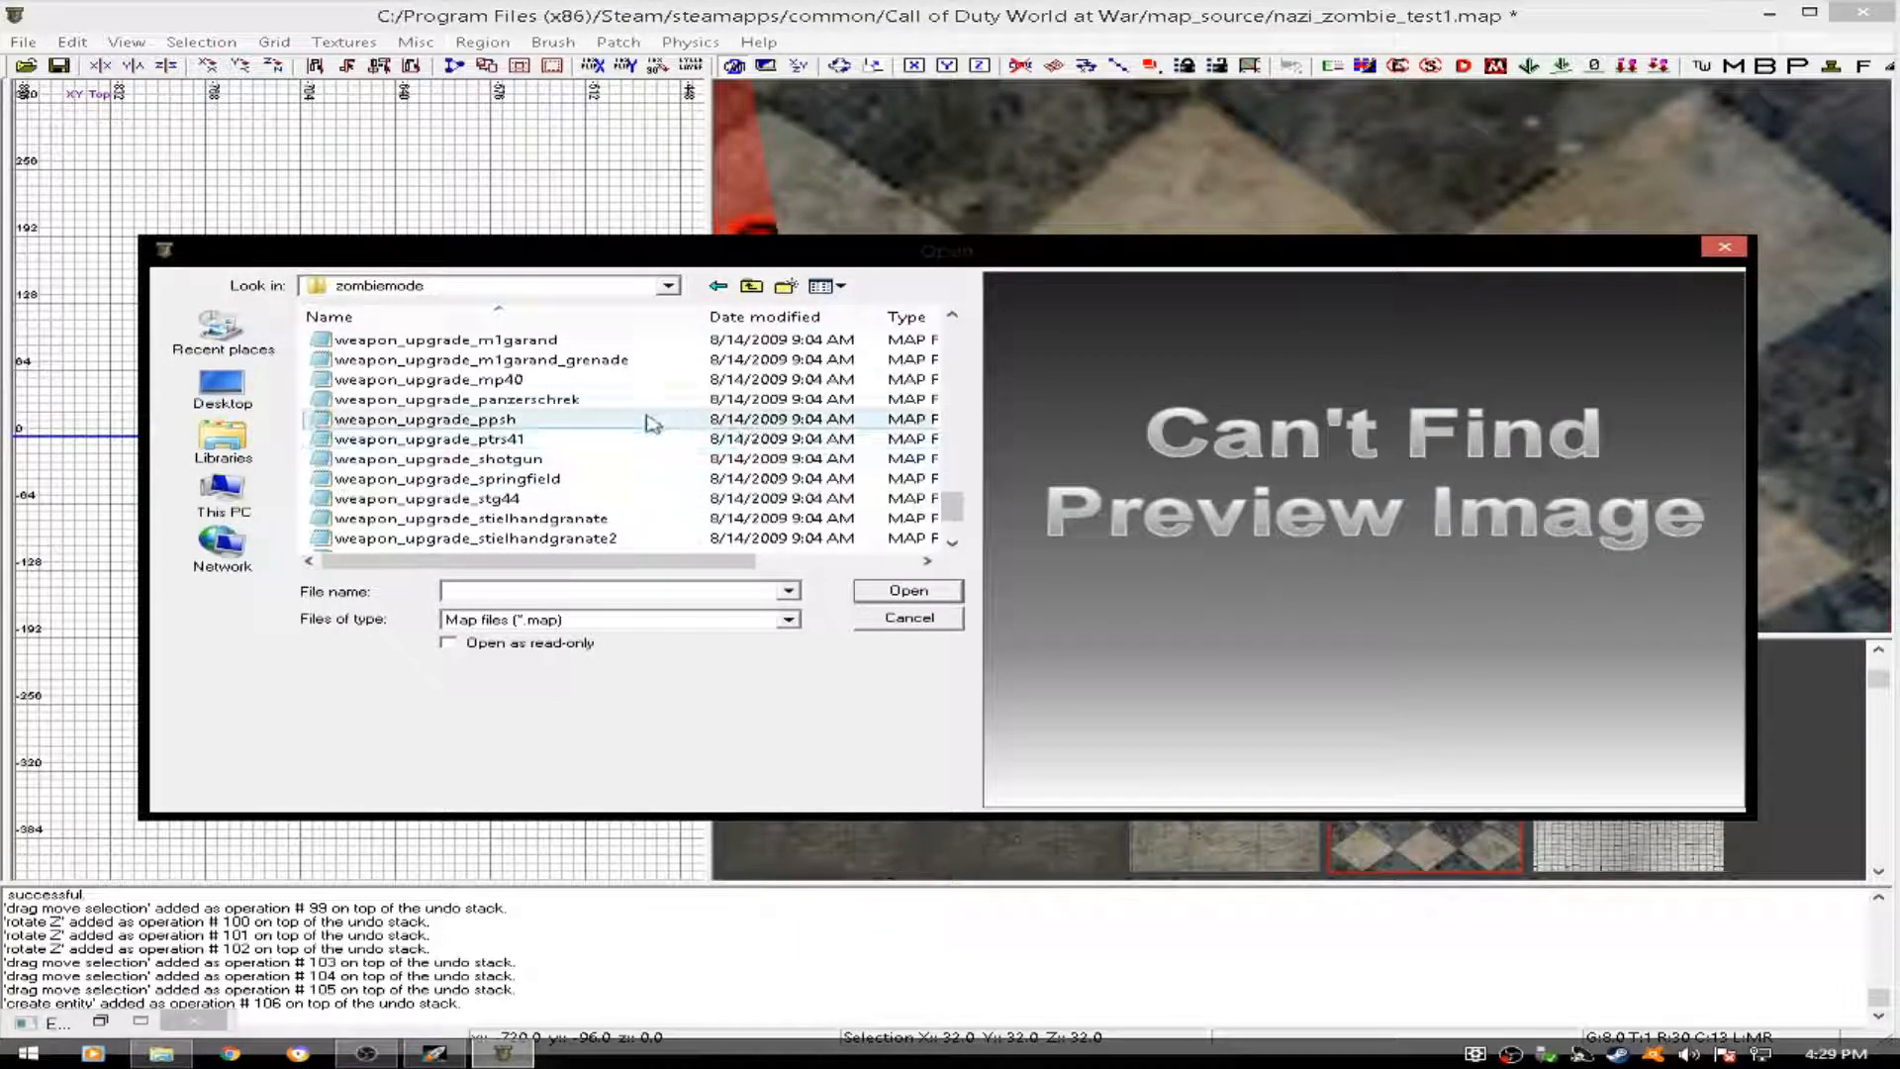
pyautogui.click(542, 420)
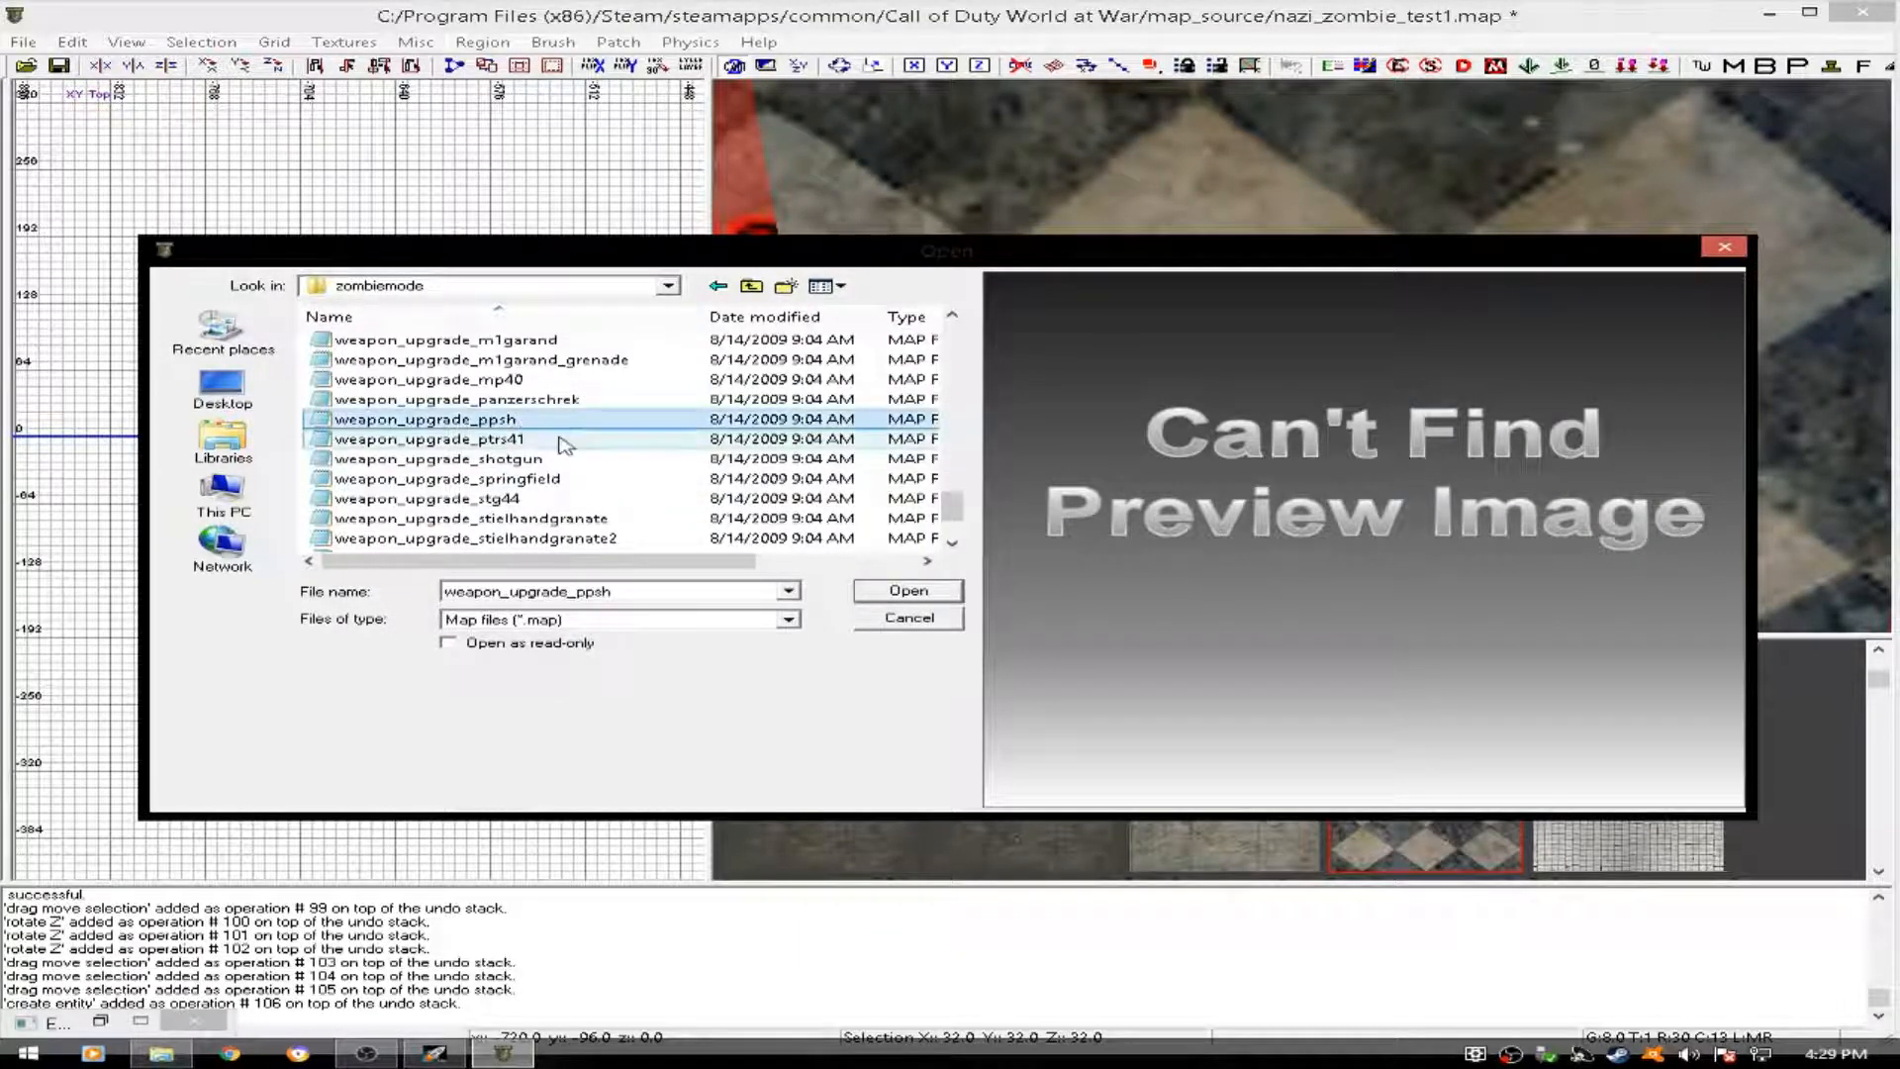
pyautogui.click(908, 591)
# - Move the PPSh prefab west to about x -760, y -100 and rotate it 90 degrees about the z axis to lie along the wall
pyautogui.moveTo(306, 525); pyautogui.dragTo(258, 548)
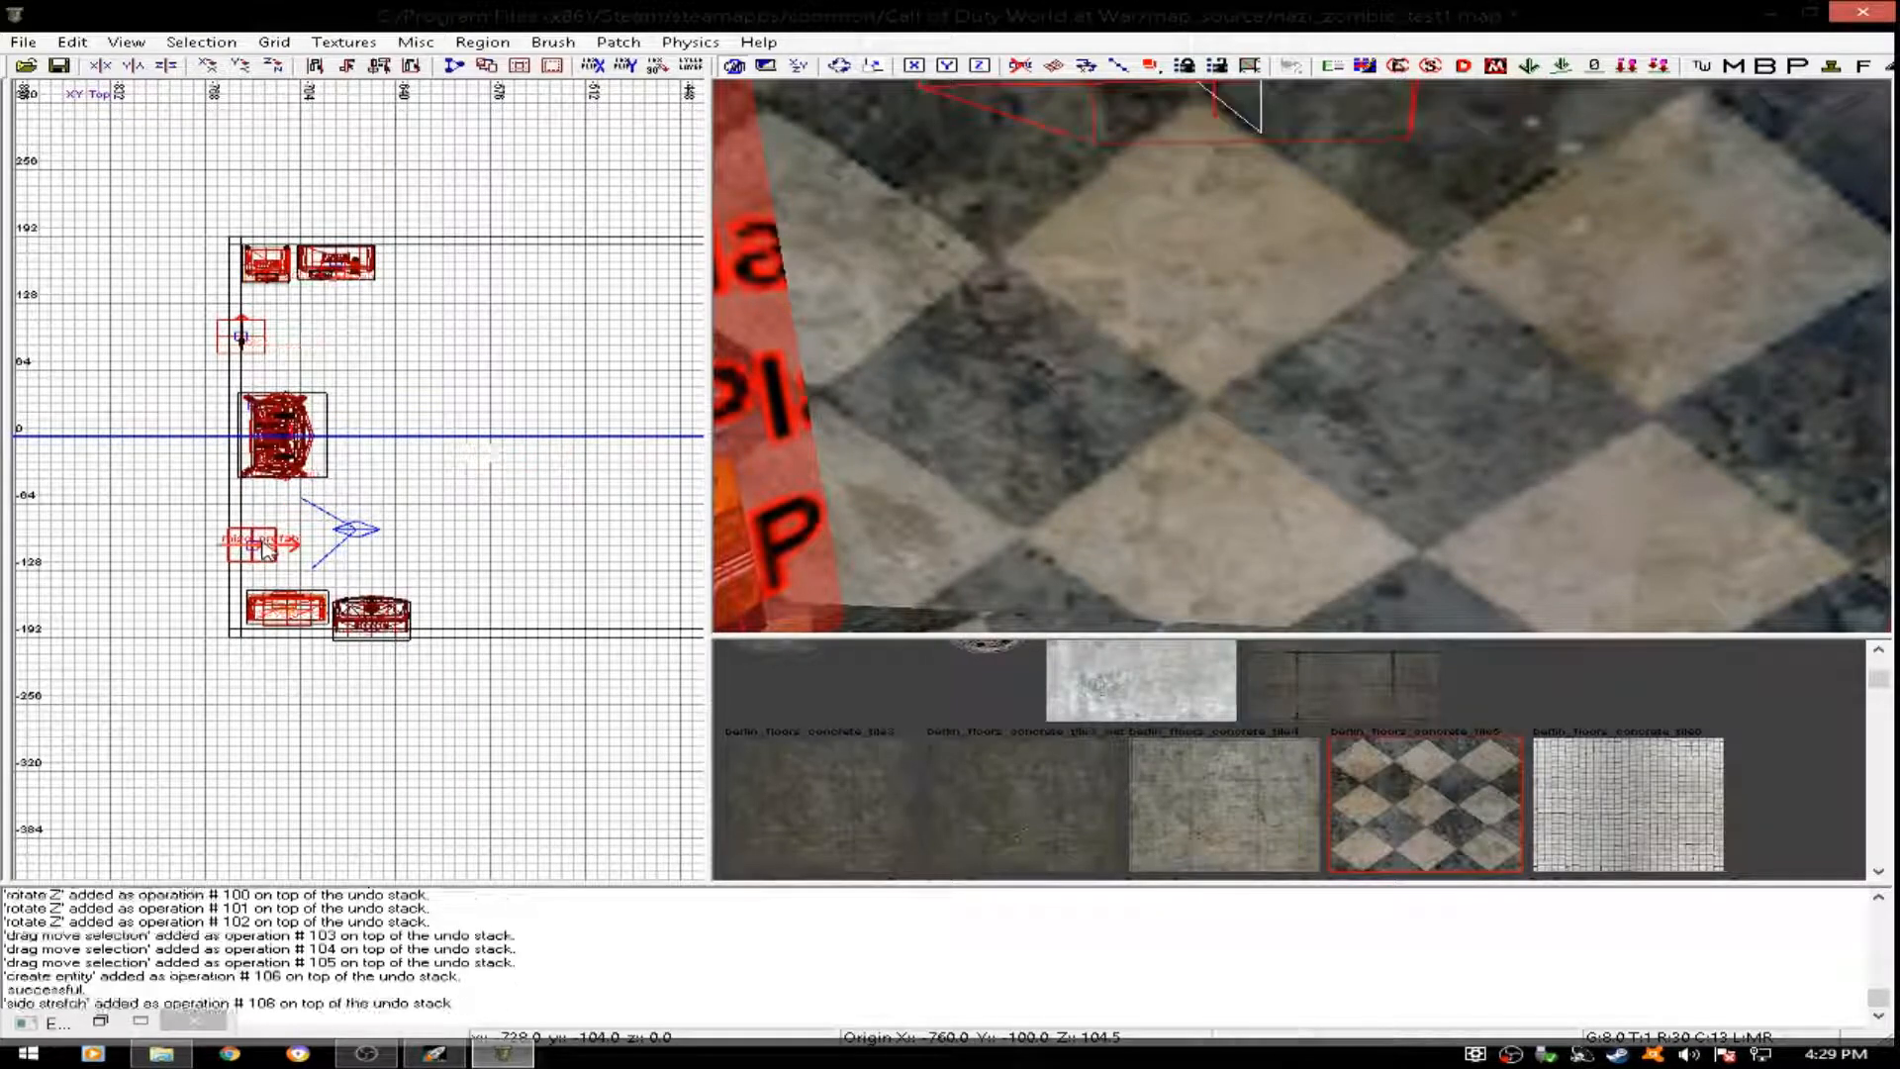
pyautogui.scroll(6, 257, 550)
pyautogui.scroll(2, 253, 543)
pyautogui.press('r')
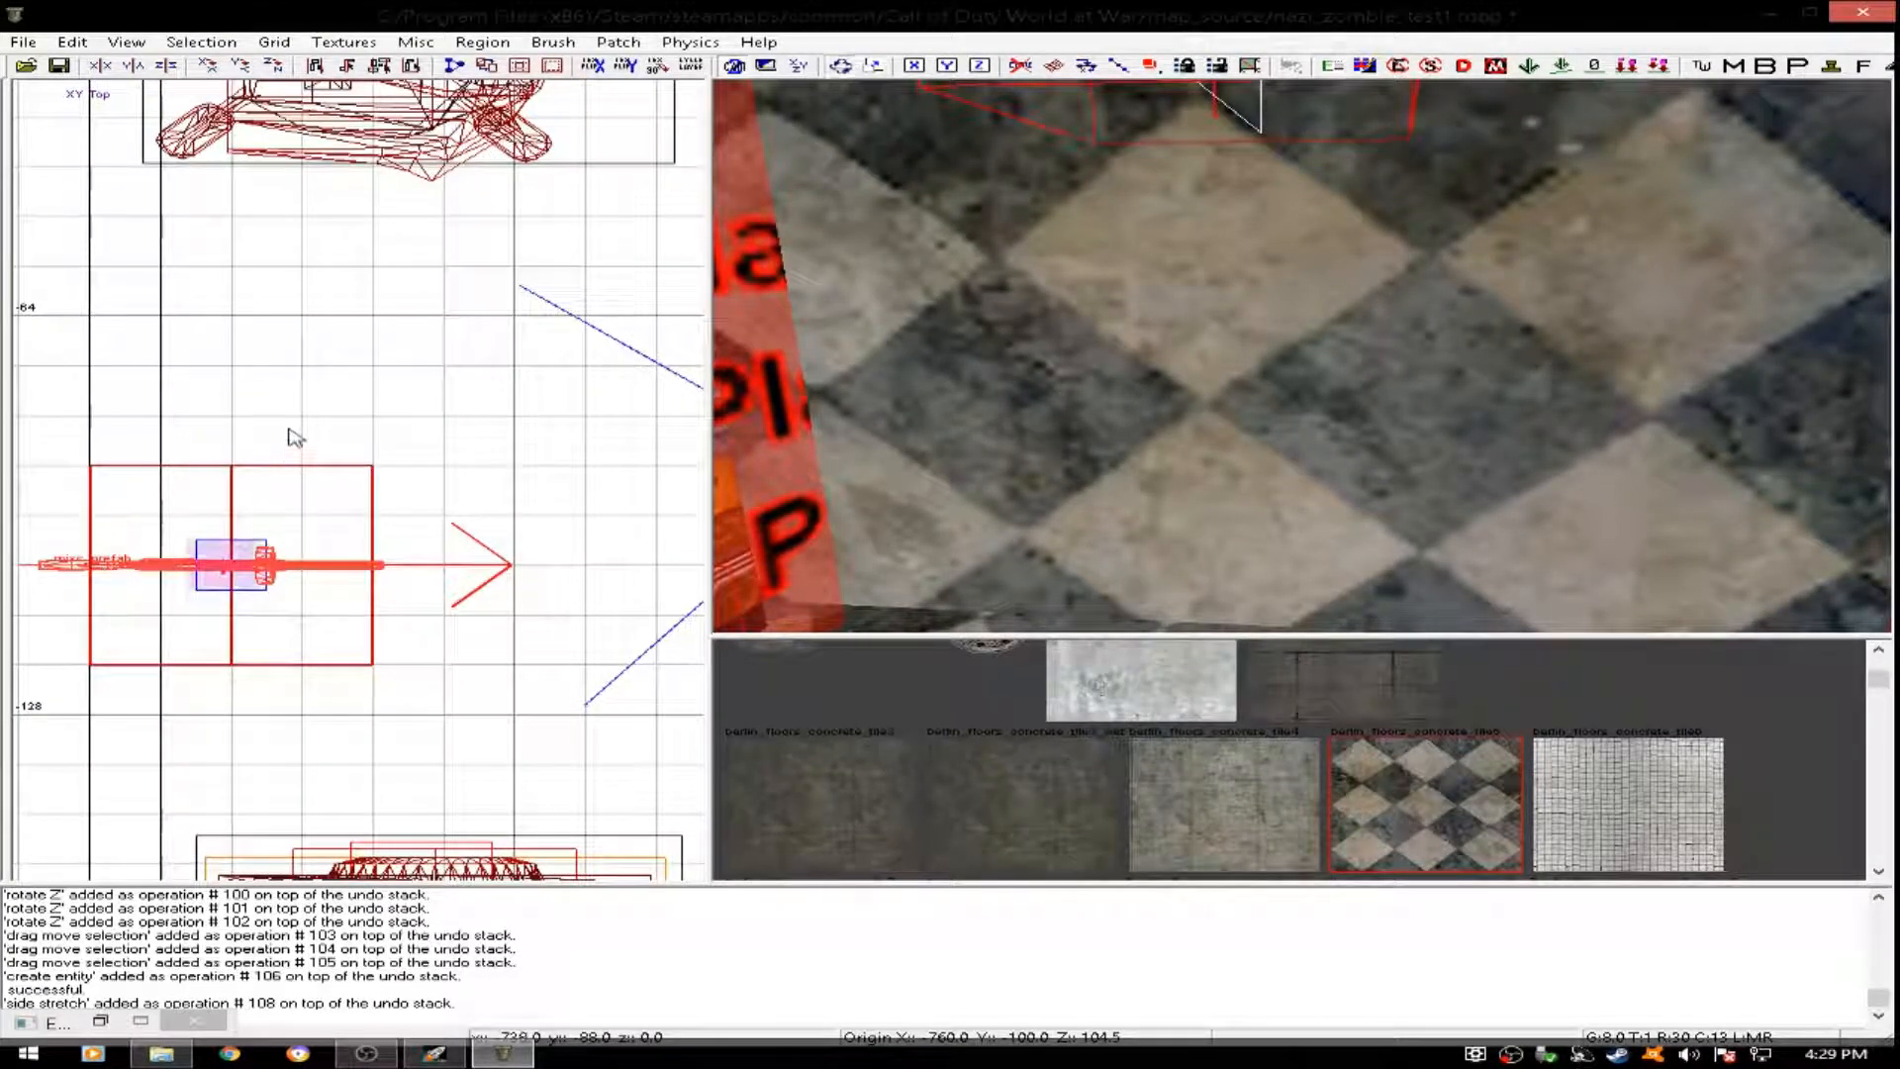
pyautogui.moveTo(324, 383); pyautogui.dragTo(294, 353)
pyautogui.press('r')
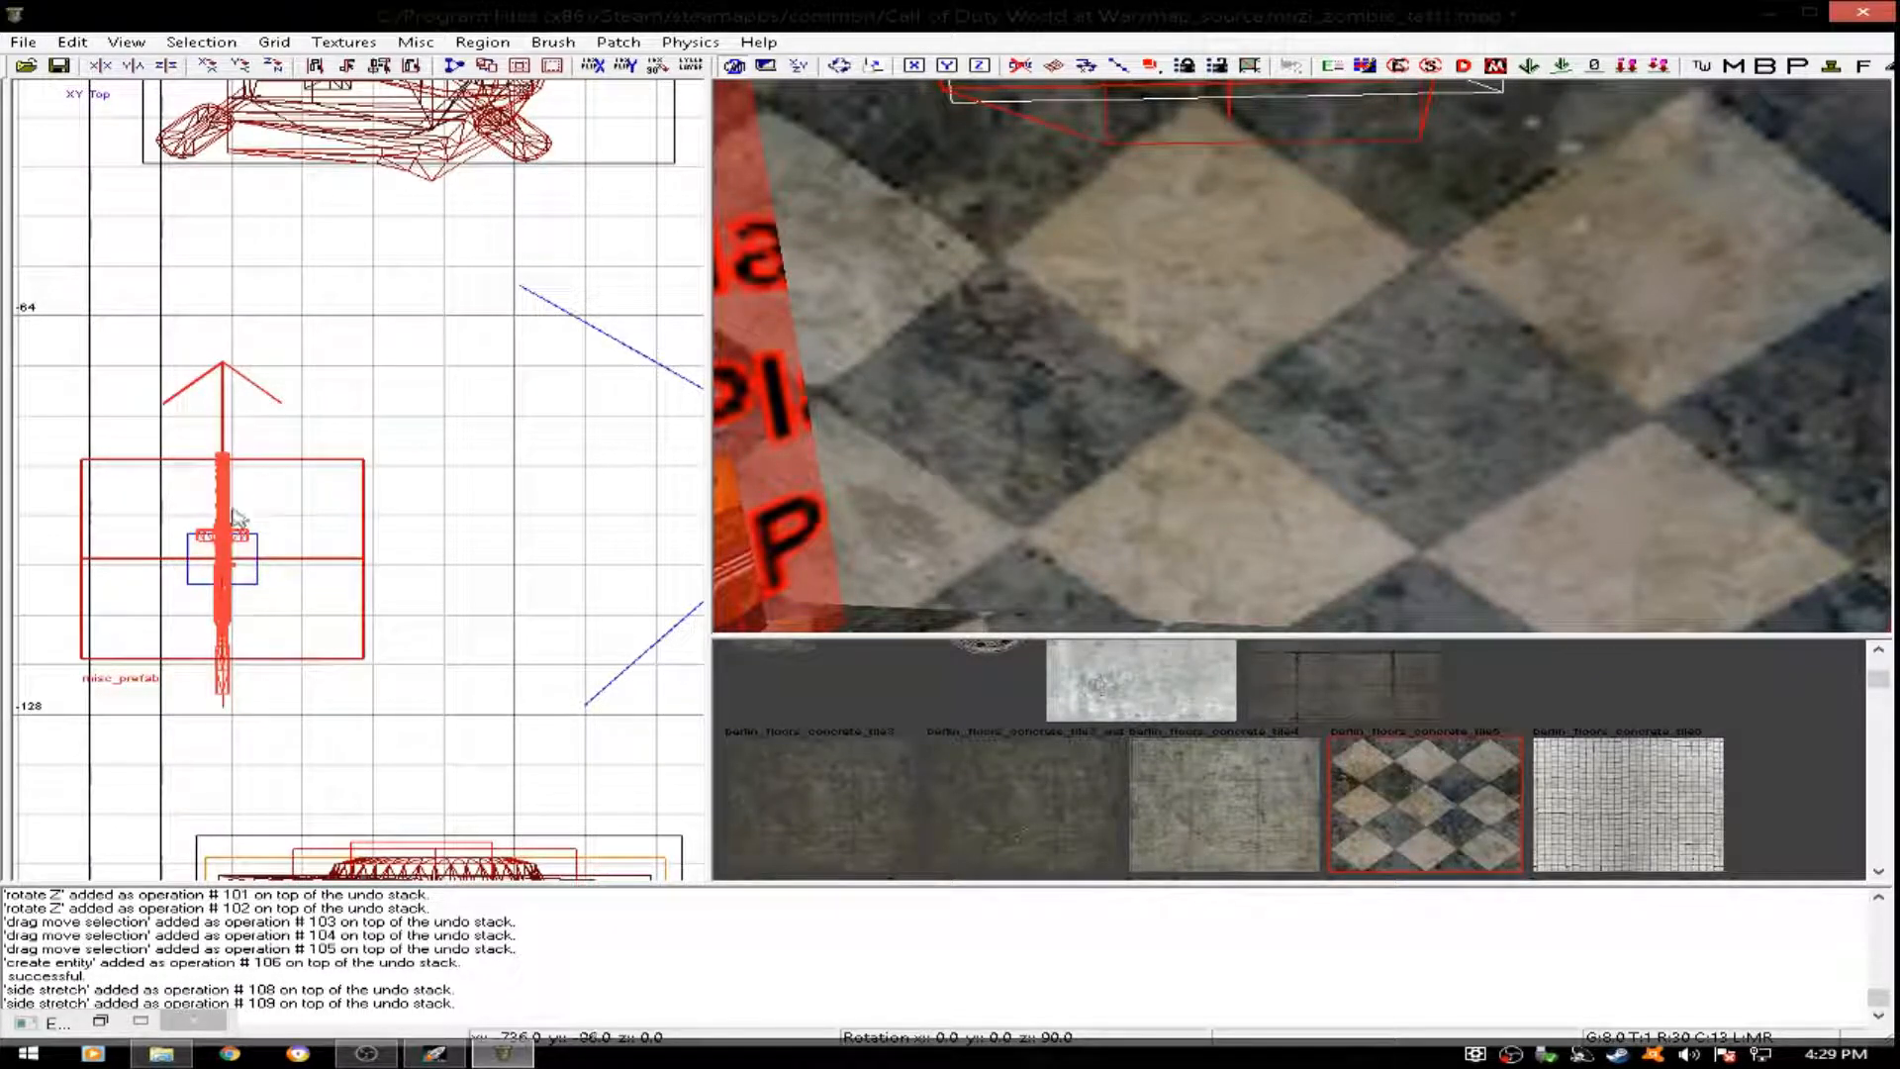
# - Shift the PPSh in plan so that it sits against the inner face of the west wall, at about x -749
pyautogui.scroll(2, 232, 596)
pyautogui.moveTo(228, 606); pyautogui.dragTo(366, 527, button='right')
pyautogui.moveTo(358, 584); pyautogui.dragTo(314, 582)
pyautogui.scroll(1, 265, 645)
pyautogui.moveTo(222, 611); pyautogui.dragTo(266, 512, button='right')
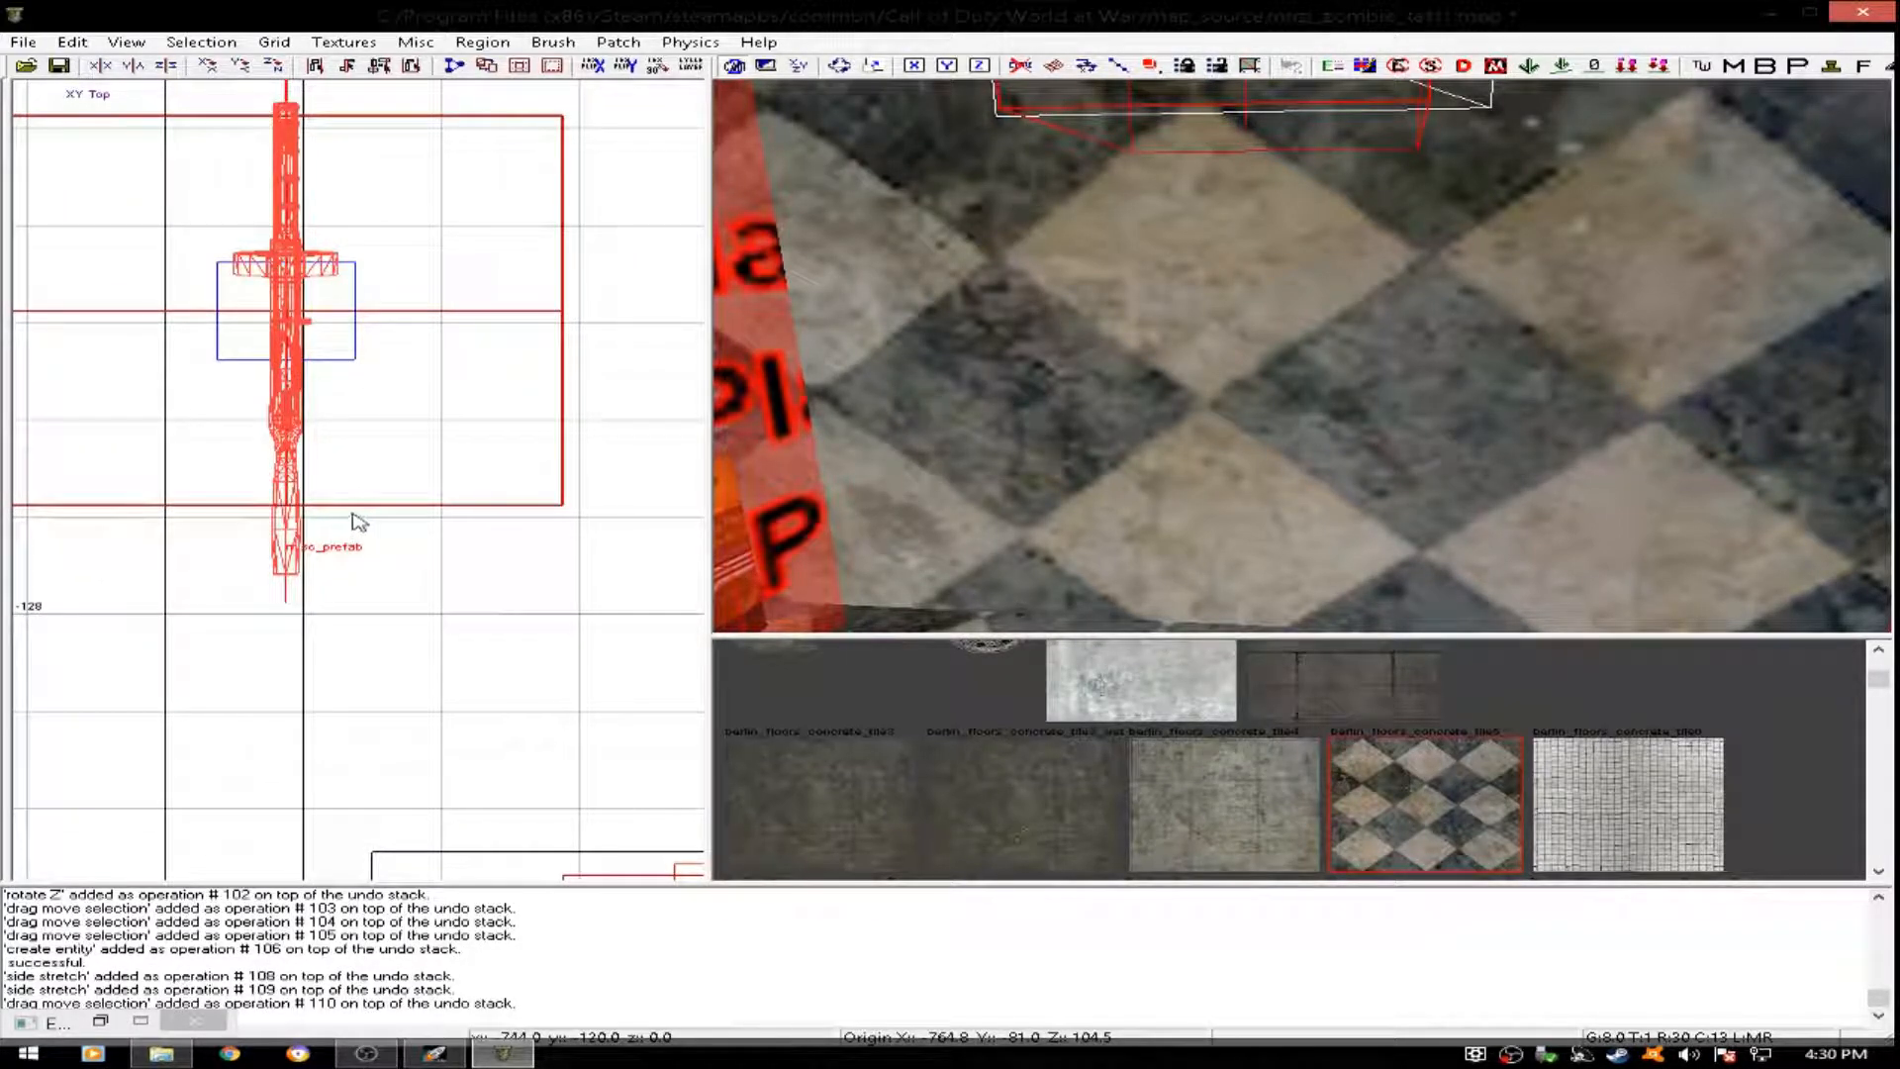
pyautogui.click(386, 521)
# - Lower the PPSh on the west wall and shift it slightly north, bringing its origin to about y -73, z 64.5
pyautogui.scroll(-7, 1098, 273)
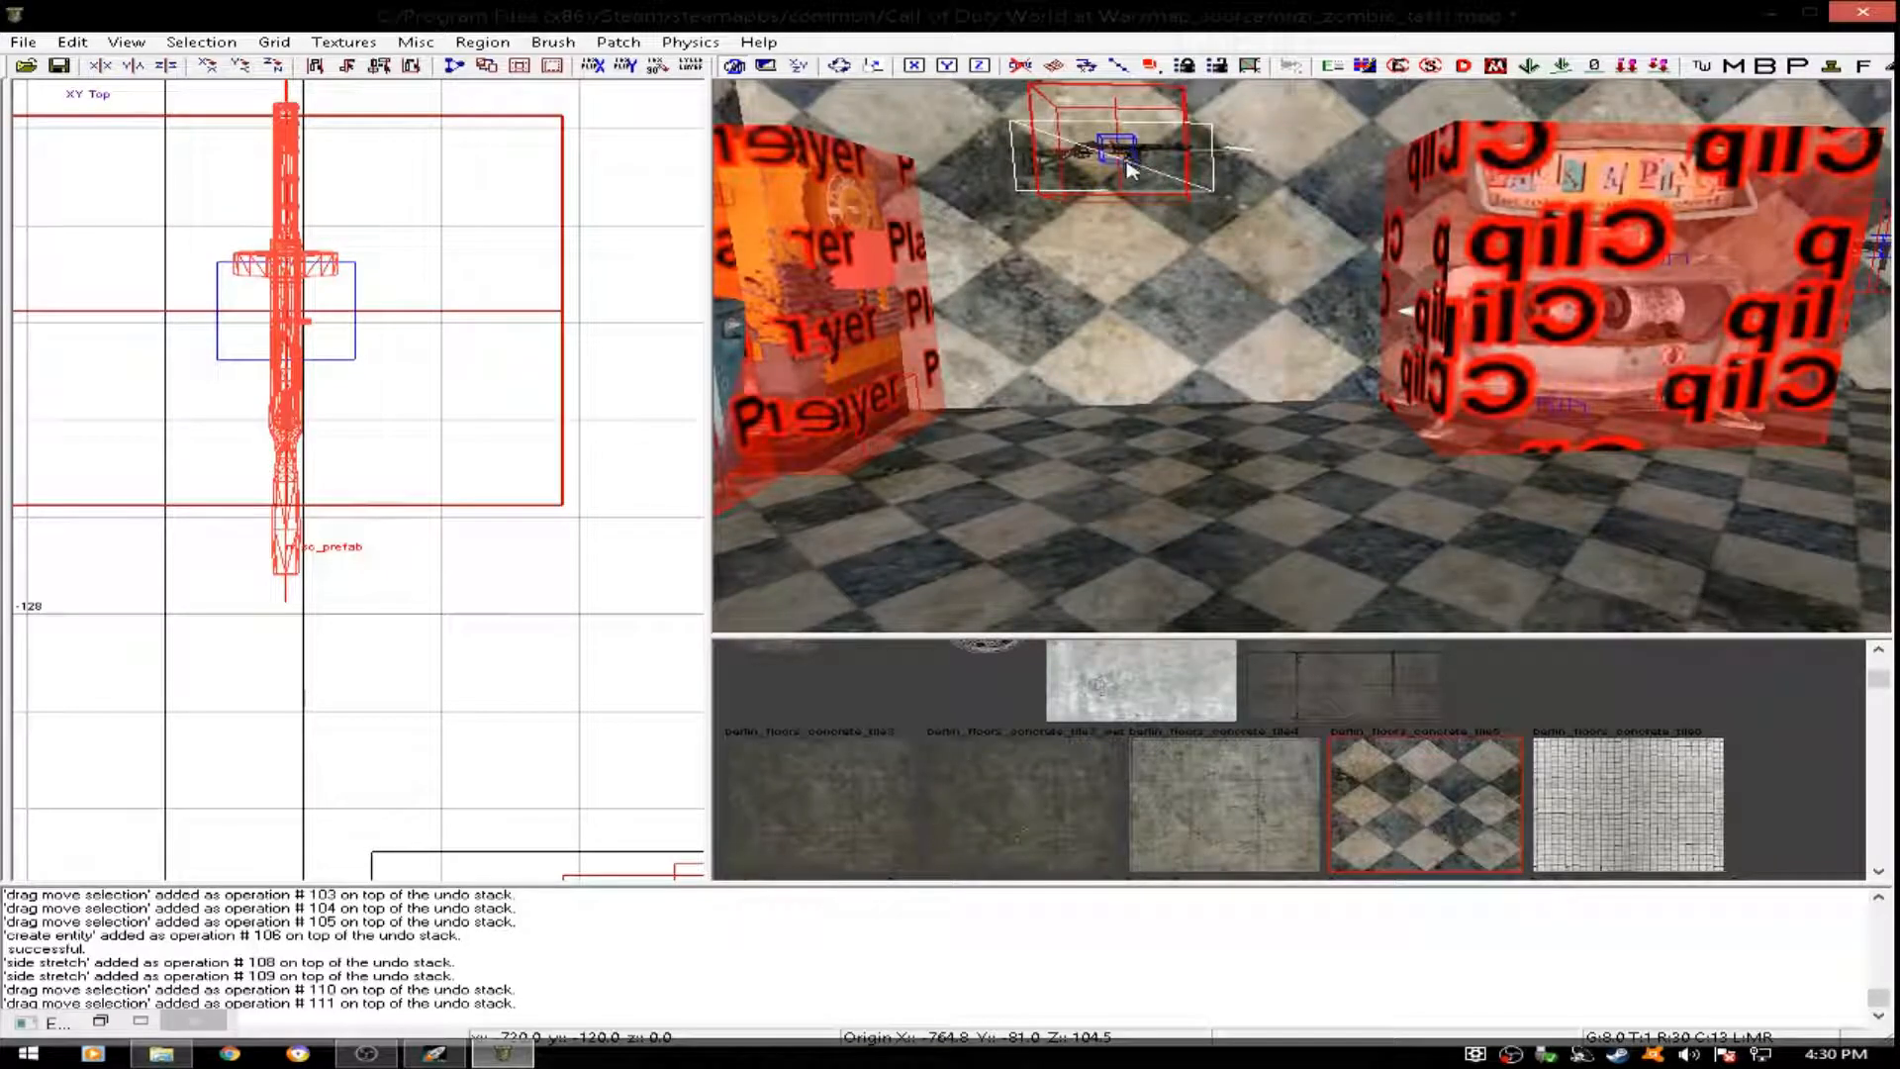
pyautogui.moveTo(1131, 170); pyautogui.dragTo(1143, 208)
pyautogui.scroll(5, 1143, 207)
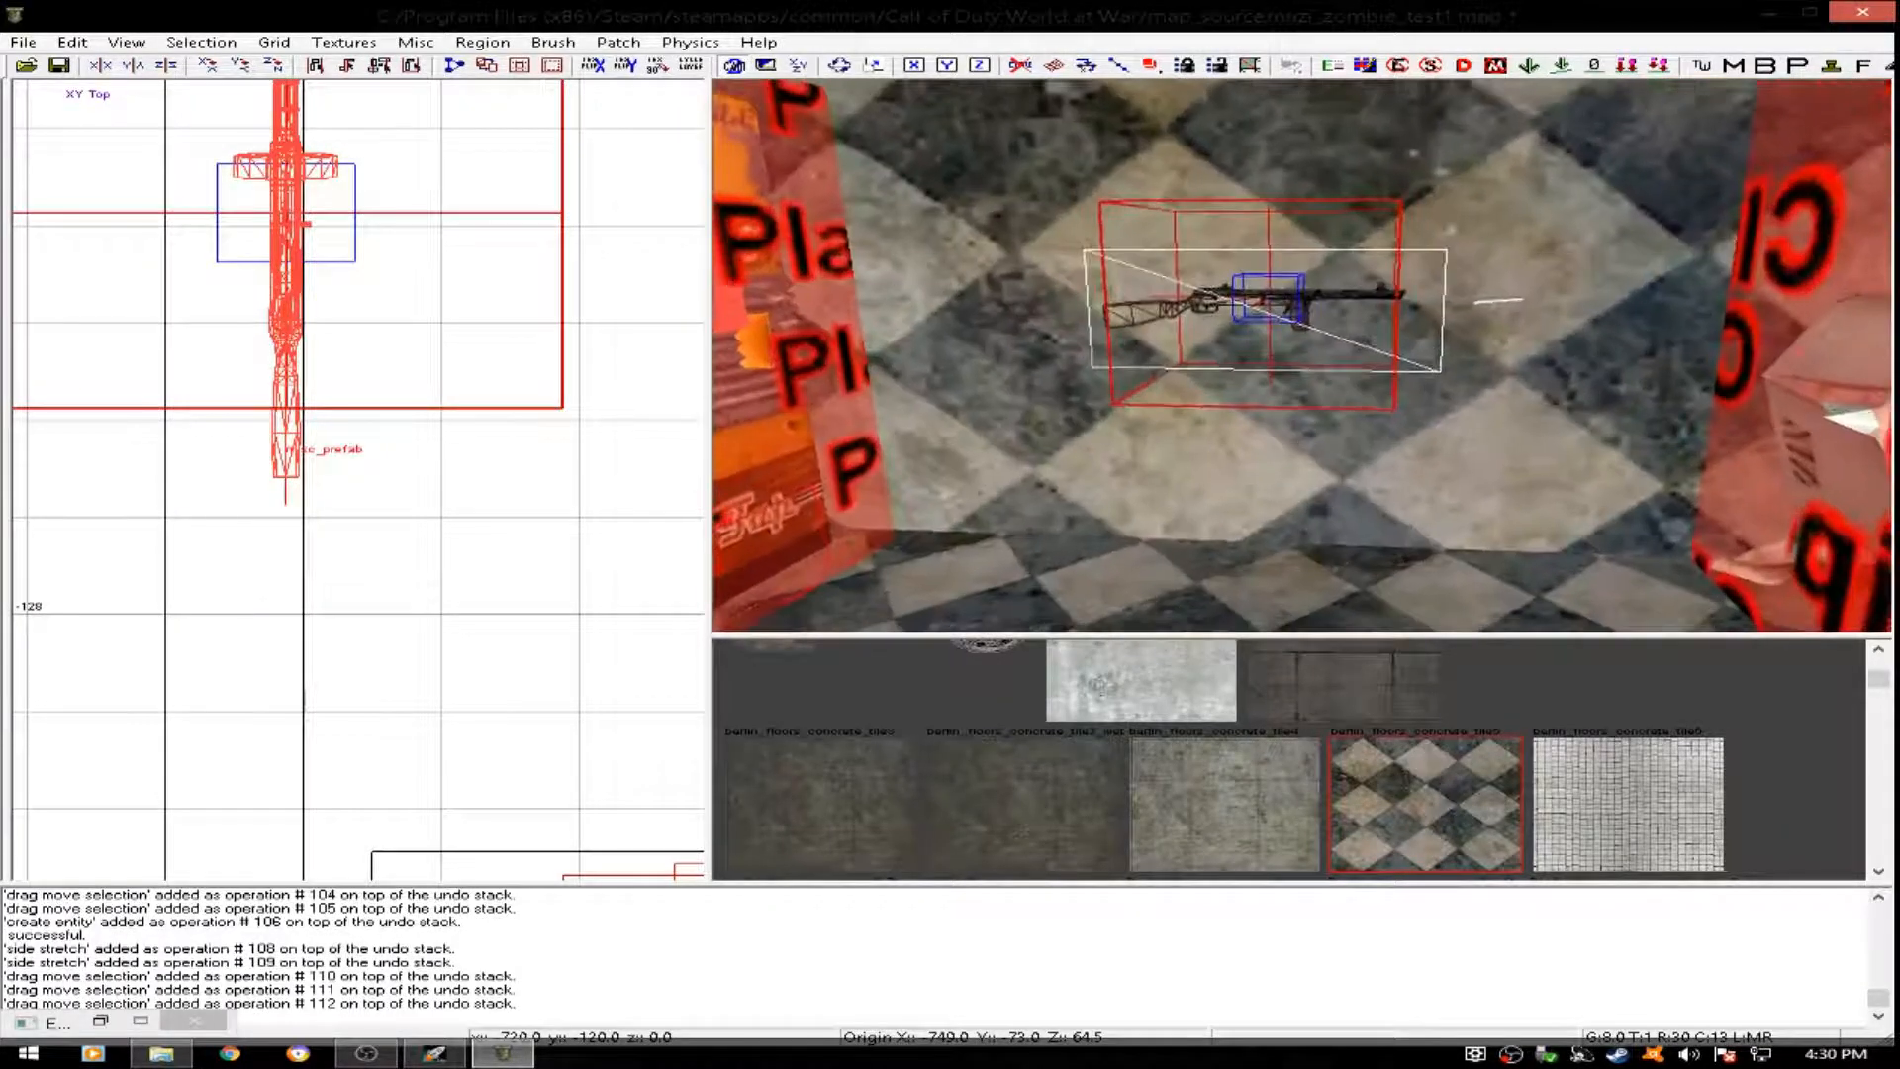
pyautogui.scroll(1, 250, 453)
pyautogui.scroll(1, 252, 454)
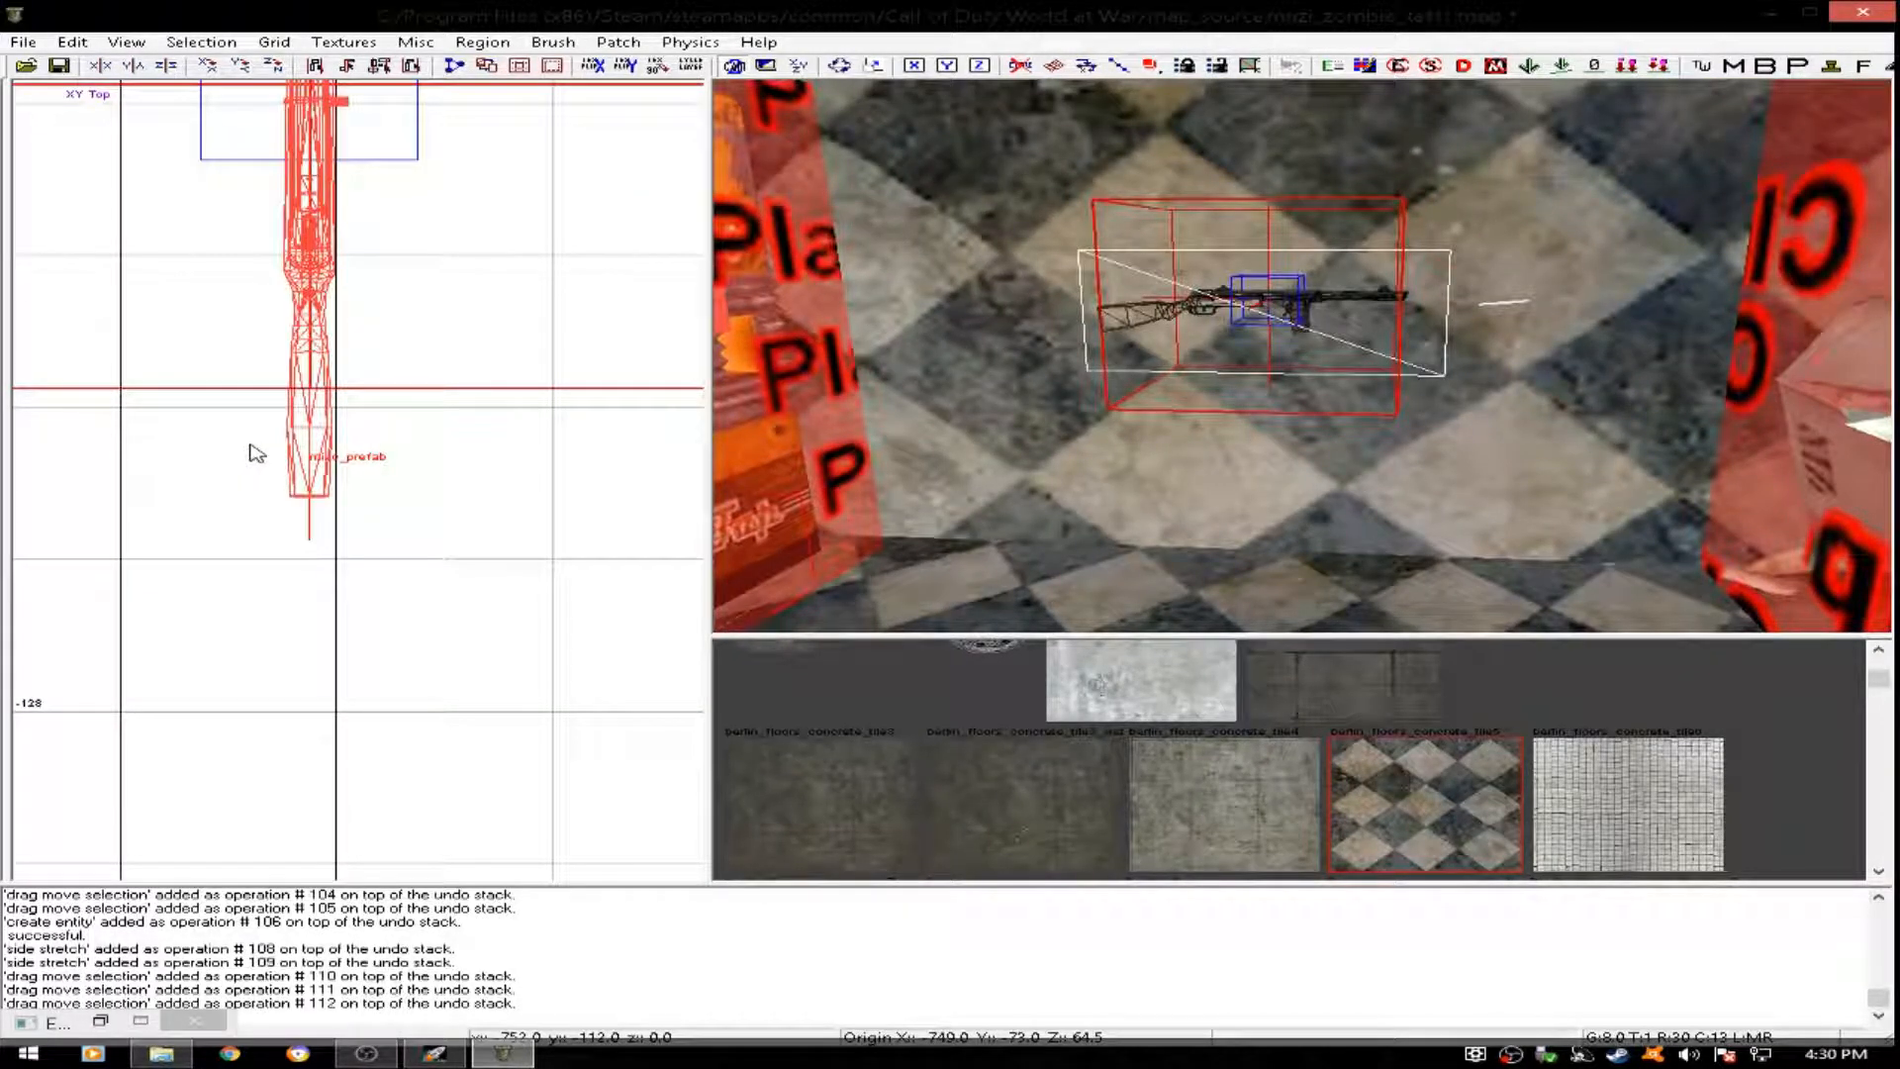
# - Nudge the PPSh prefab east in 1-unit and 0.5-unit grid steps to x -747.5, in front of the west wall's inner face
pyautogui.press('2')
pyautogui.press('1')
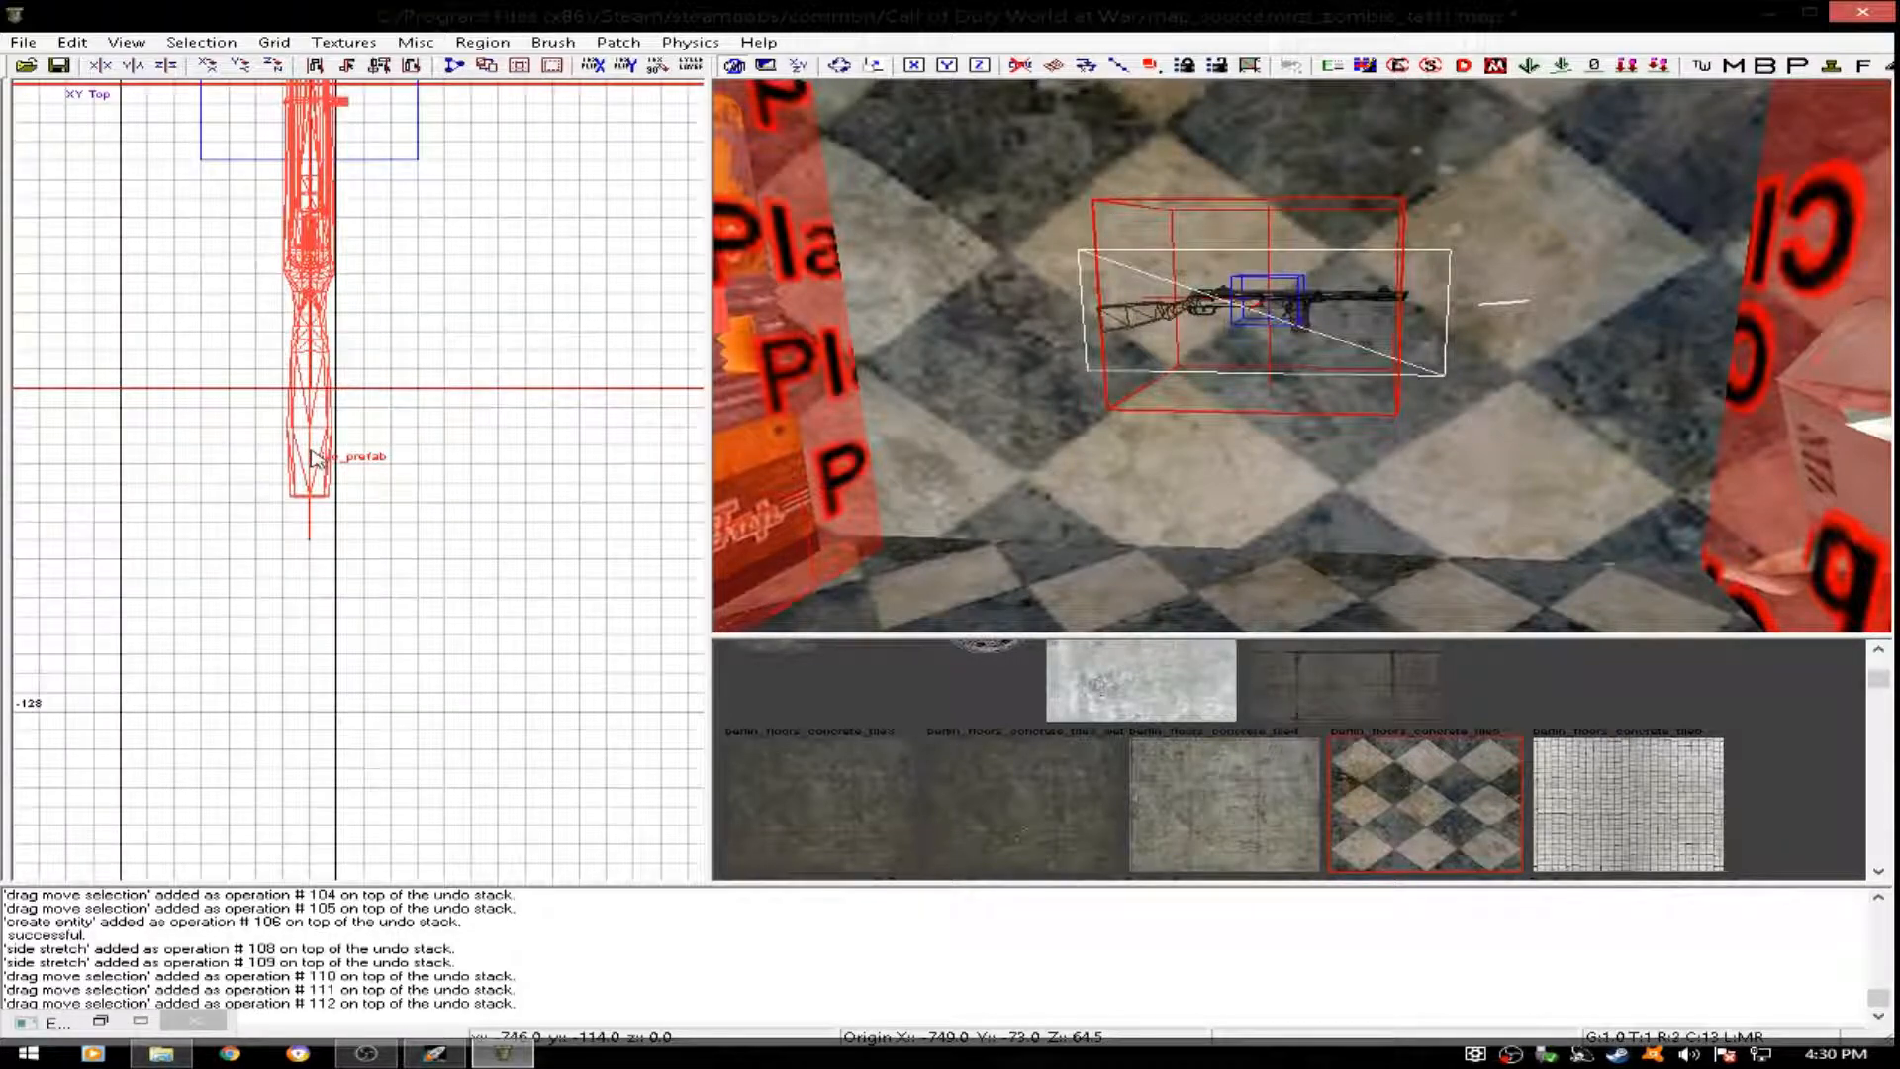
pyautogui.moveTo(315, 454); pyautogui.dragTo(340, 456)
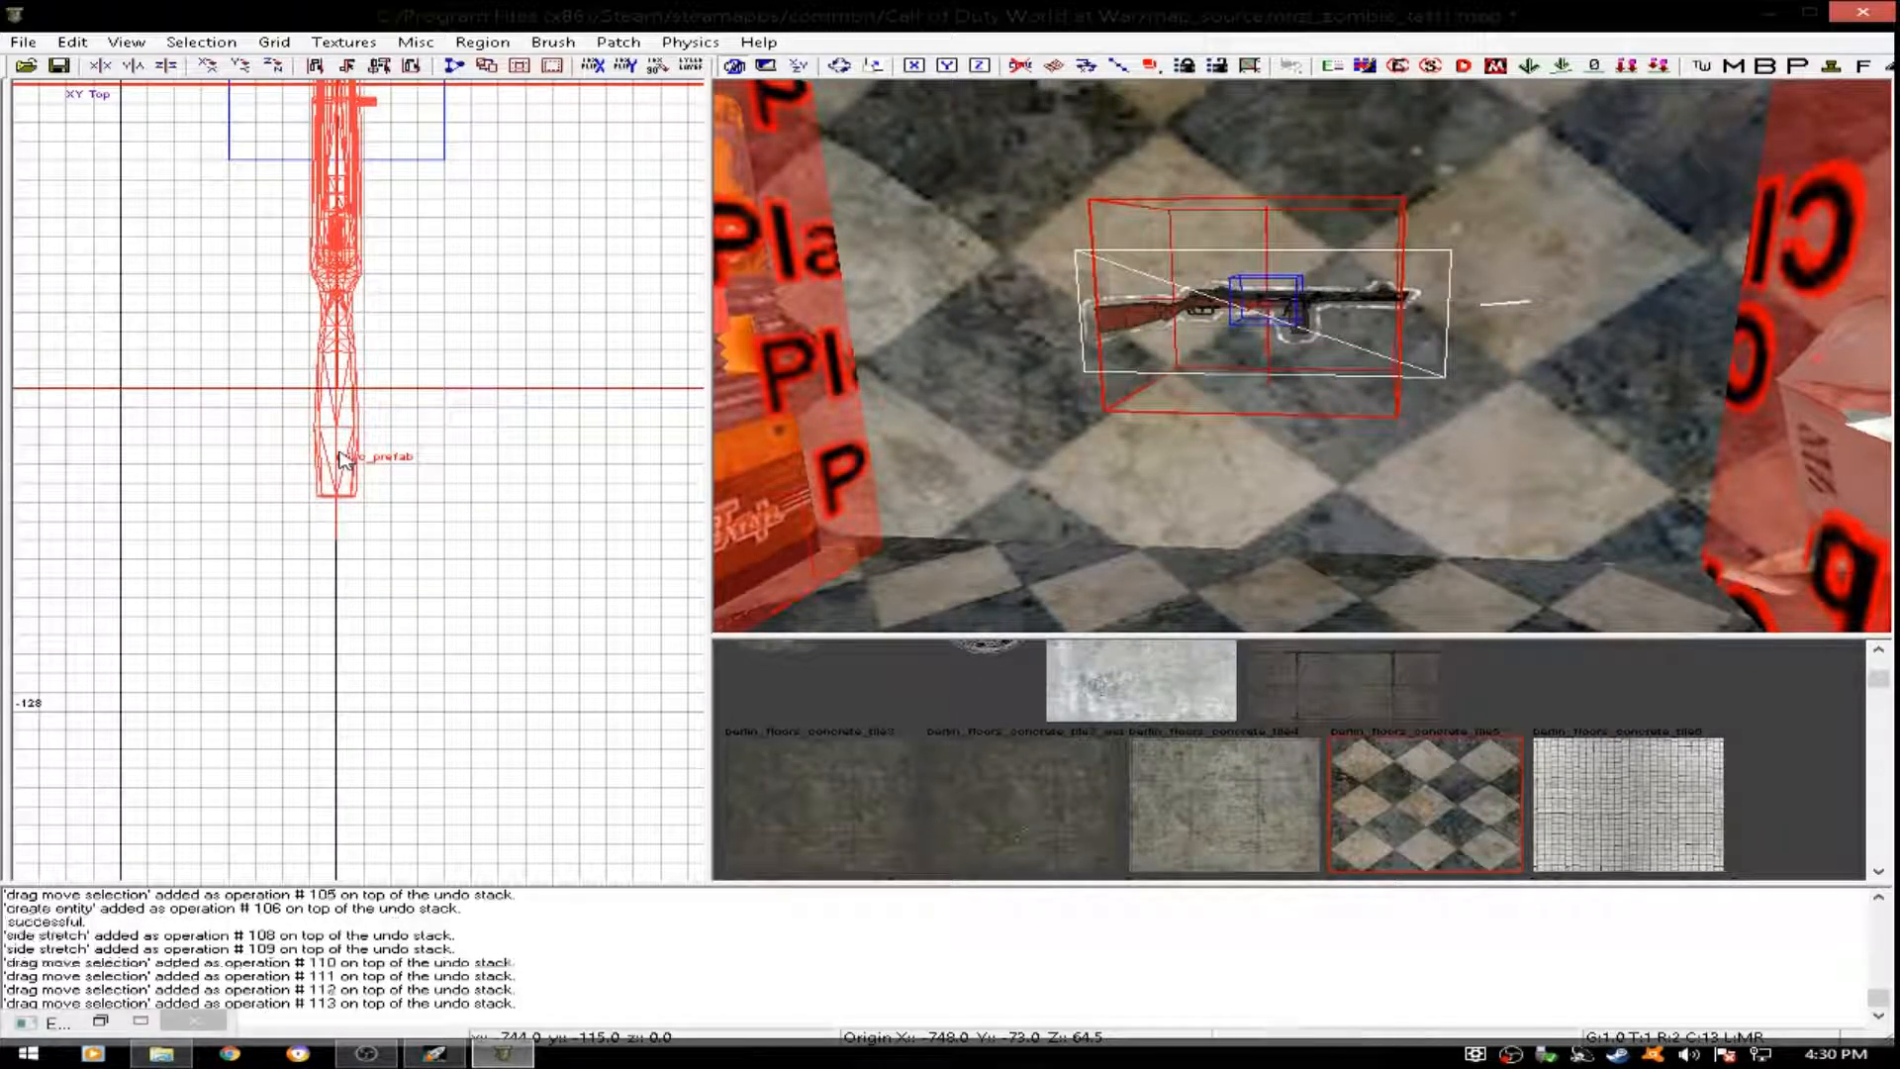
pyautogui.press('[')
pyautogui.scroll(2, 339, 455)
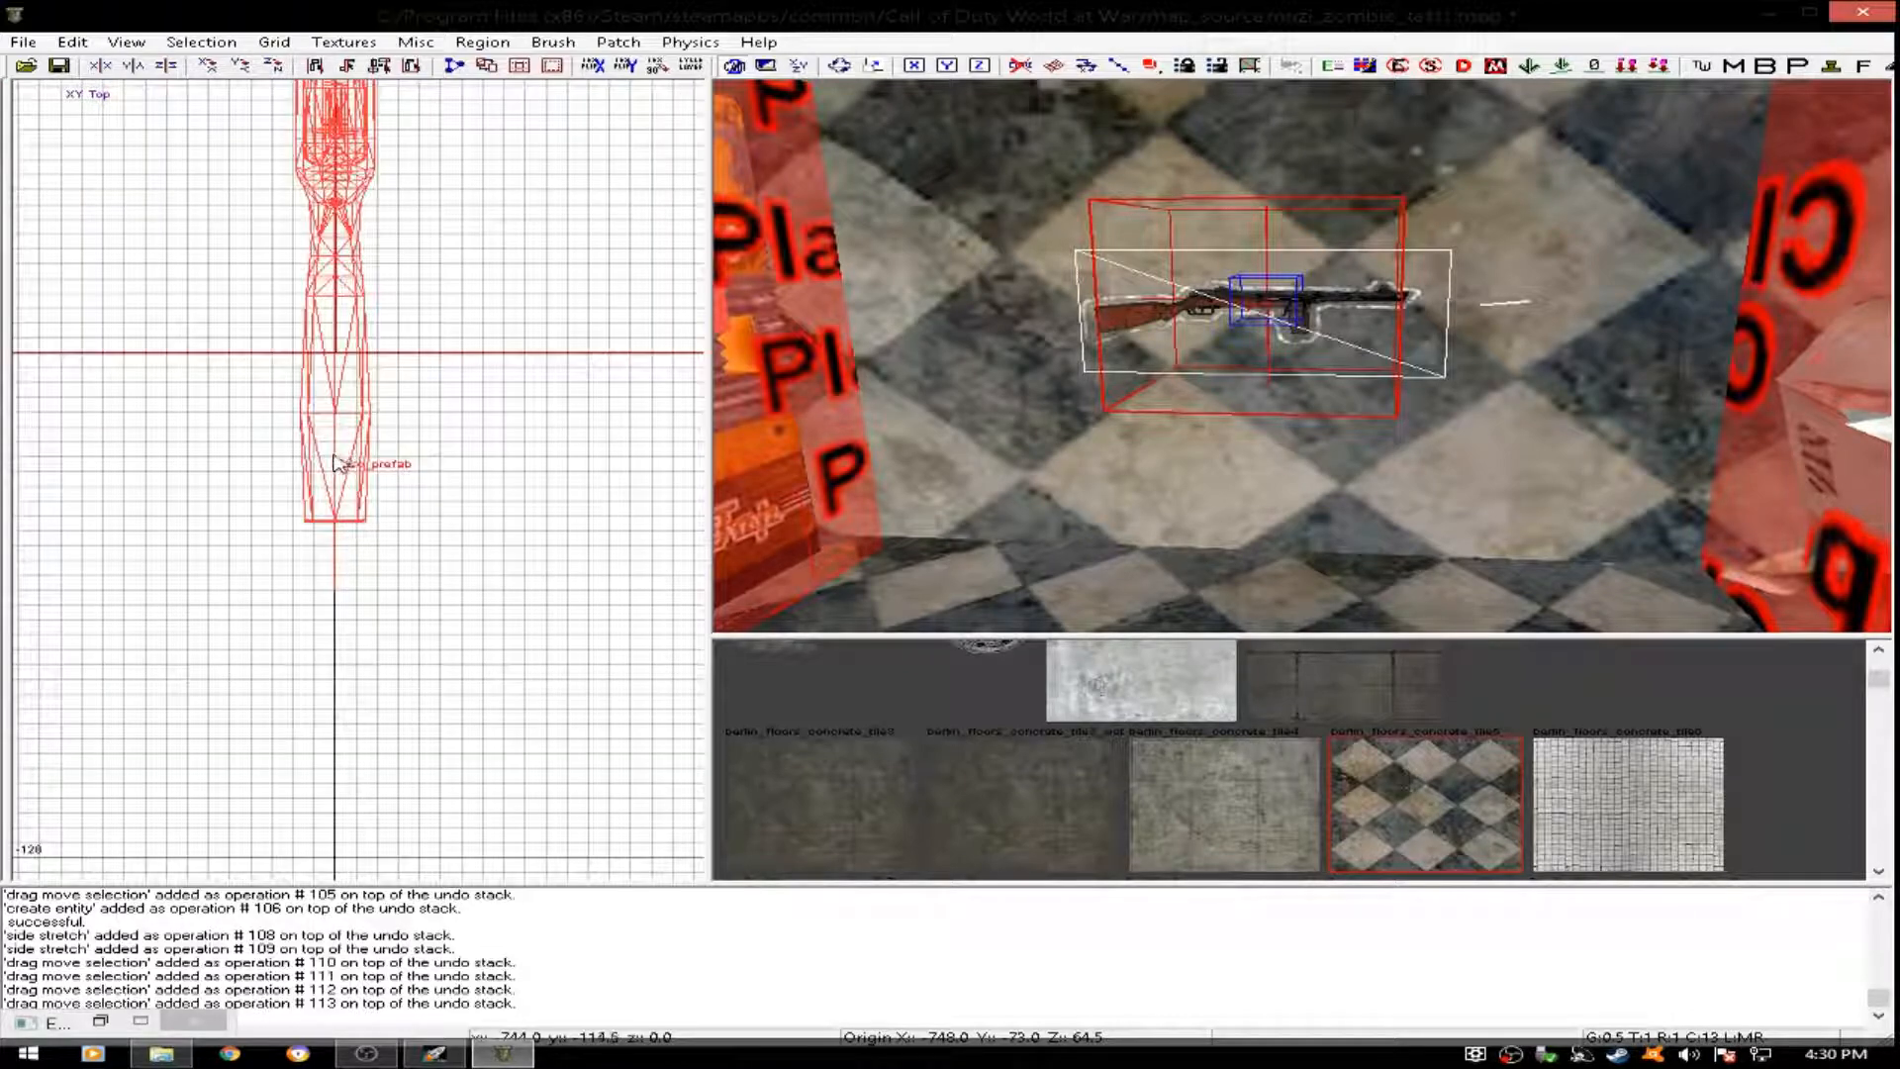
pyautogui.moveTo(342, 461); pyautogui.dragTo(347, 462)
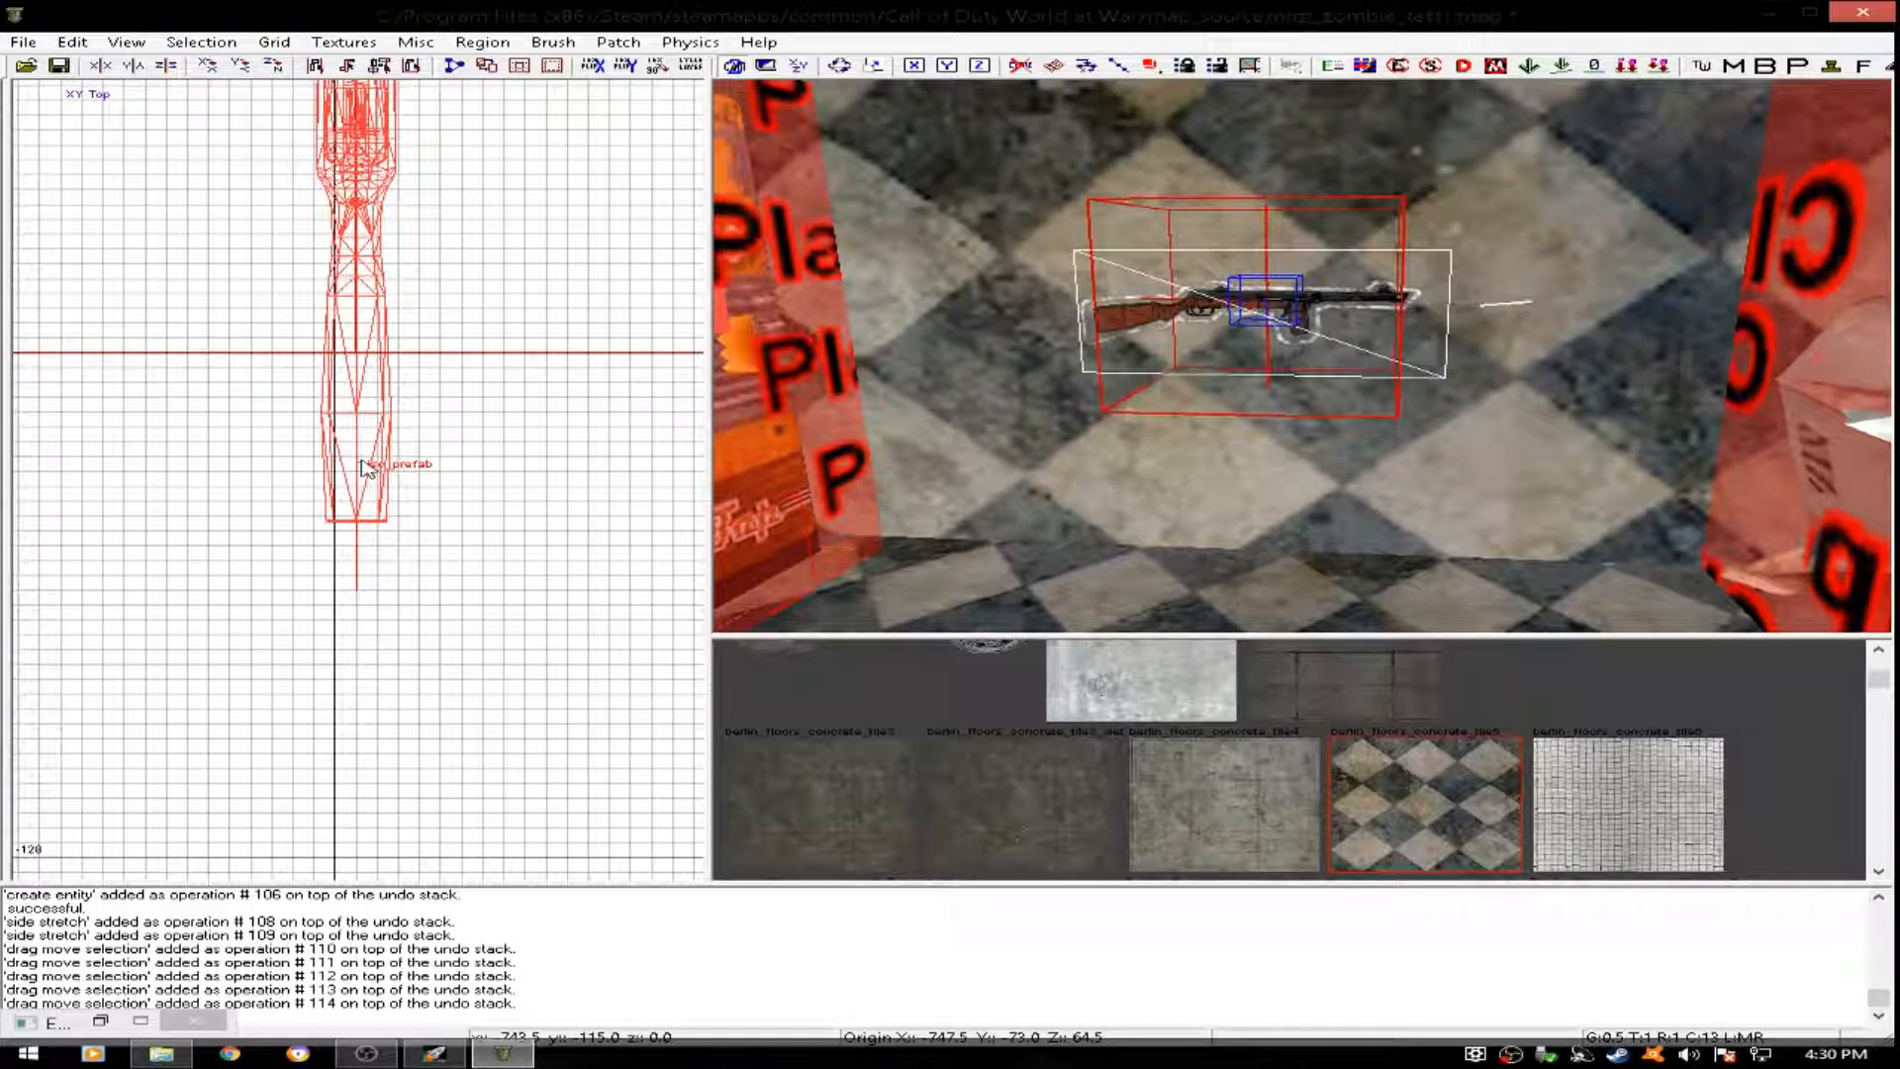
pyautogui.press('4')
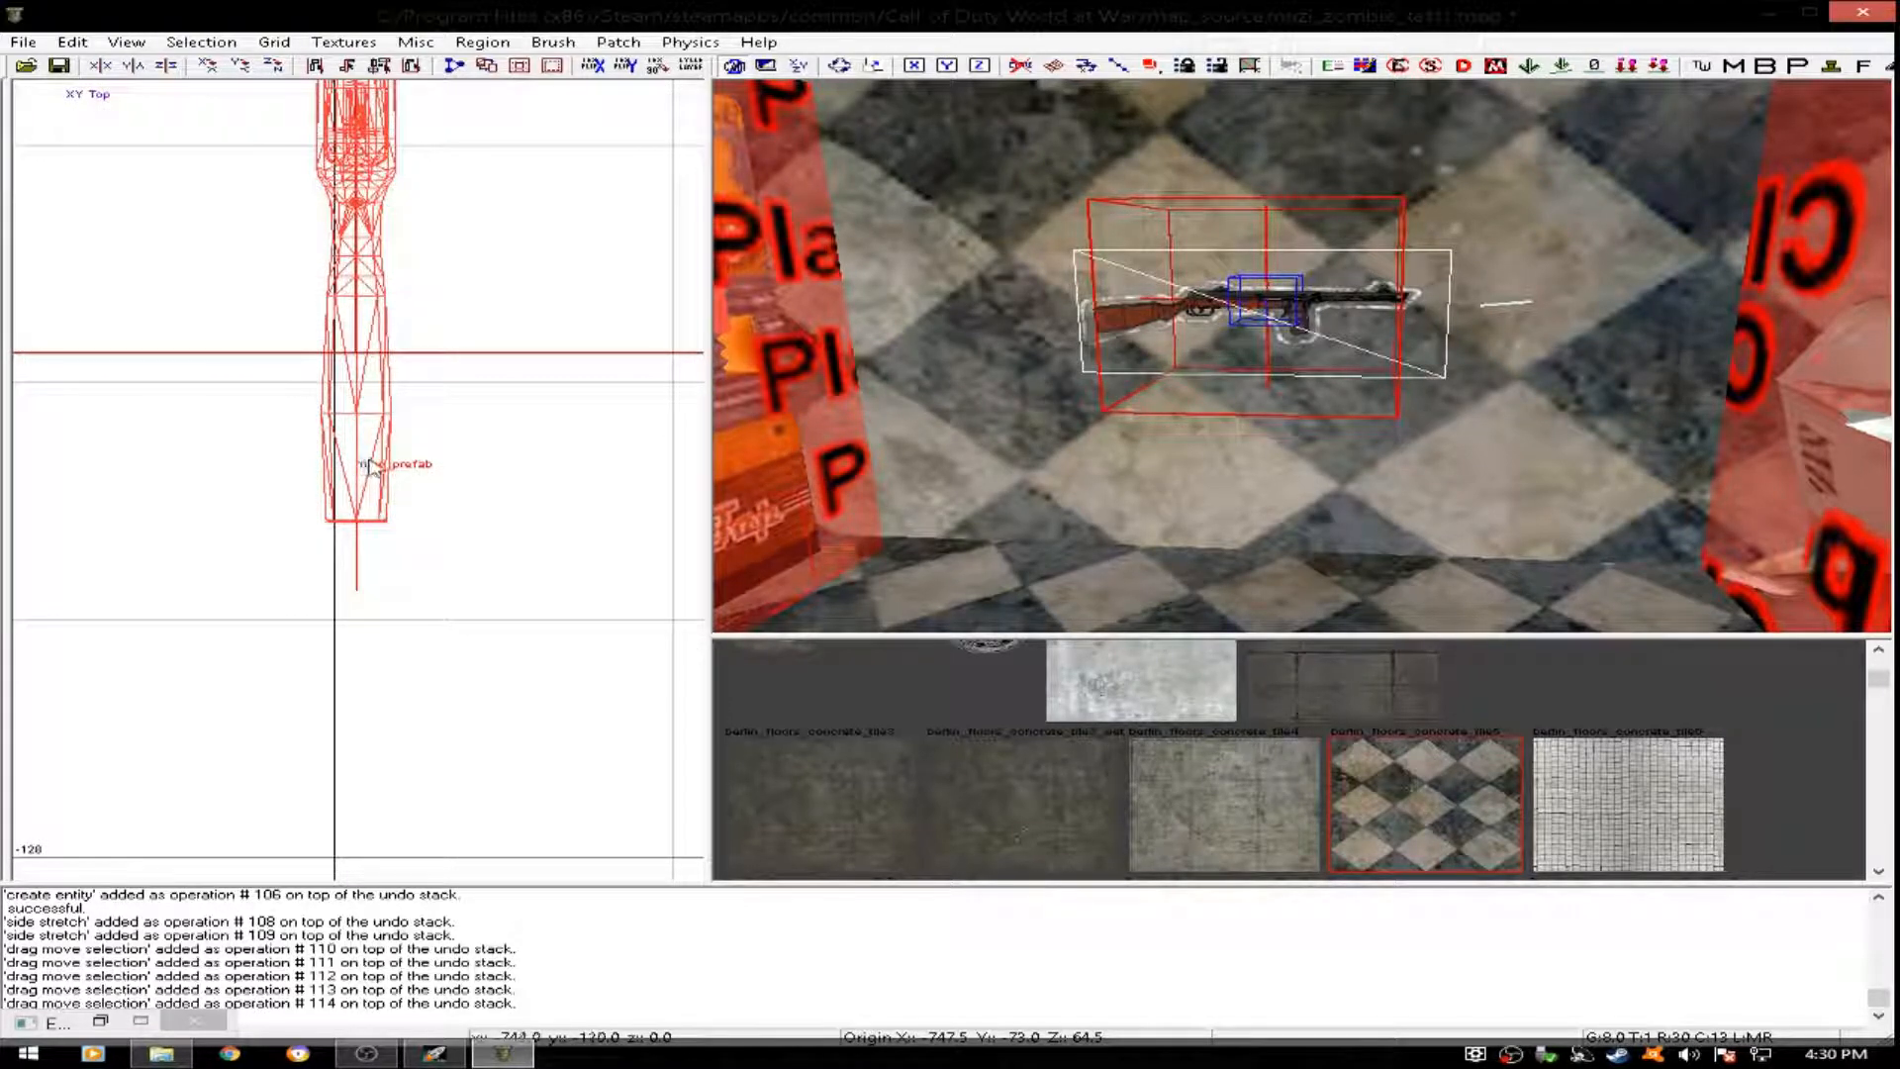
pyautogui.press('Escape')
pyautogui.moveTo(1198, 308); pyautogui.dragTo(1168, 376, button='right')
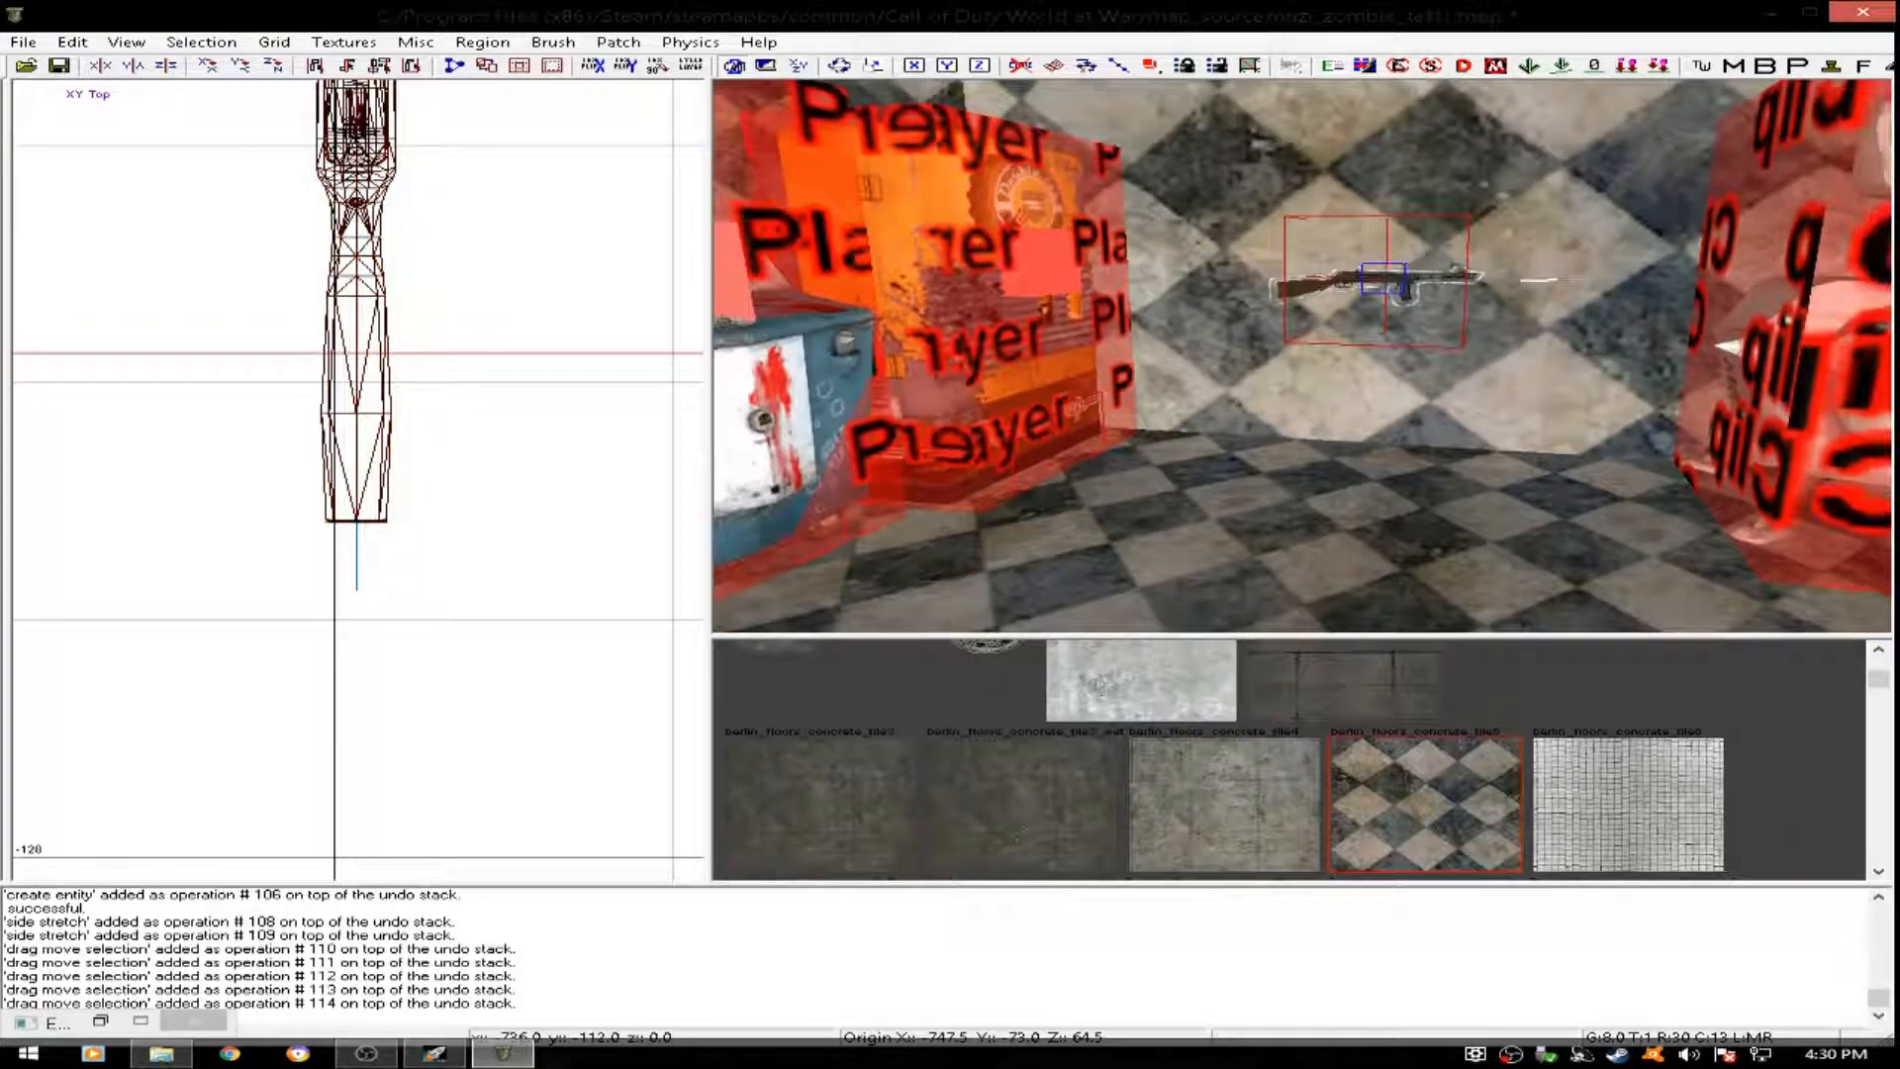
pyautogui.click(273, 42)
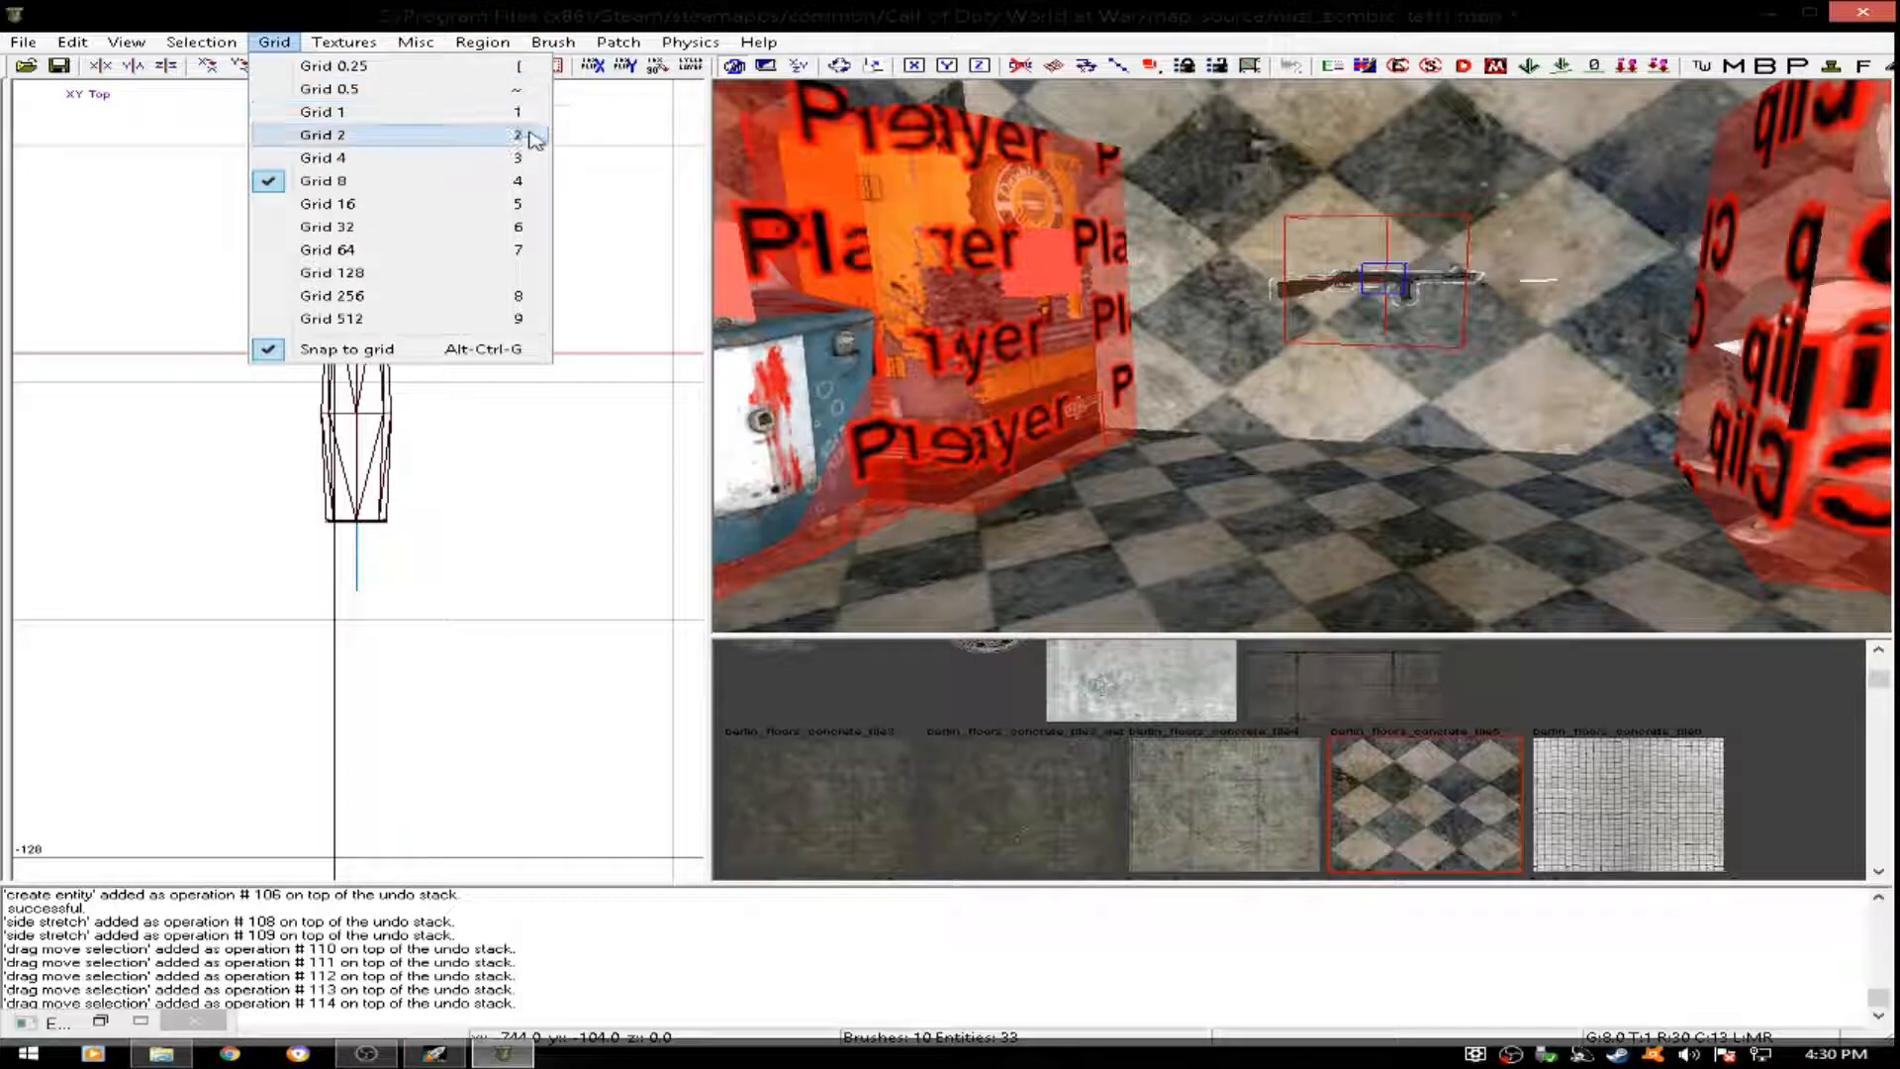
pyautogui.click(1171, 340)
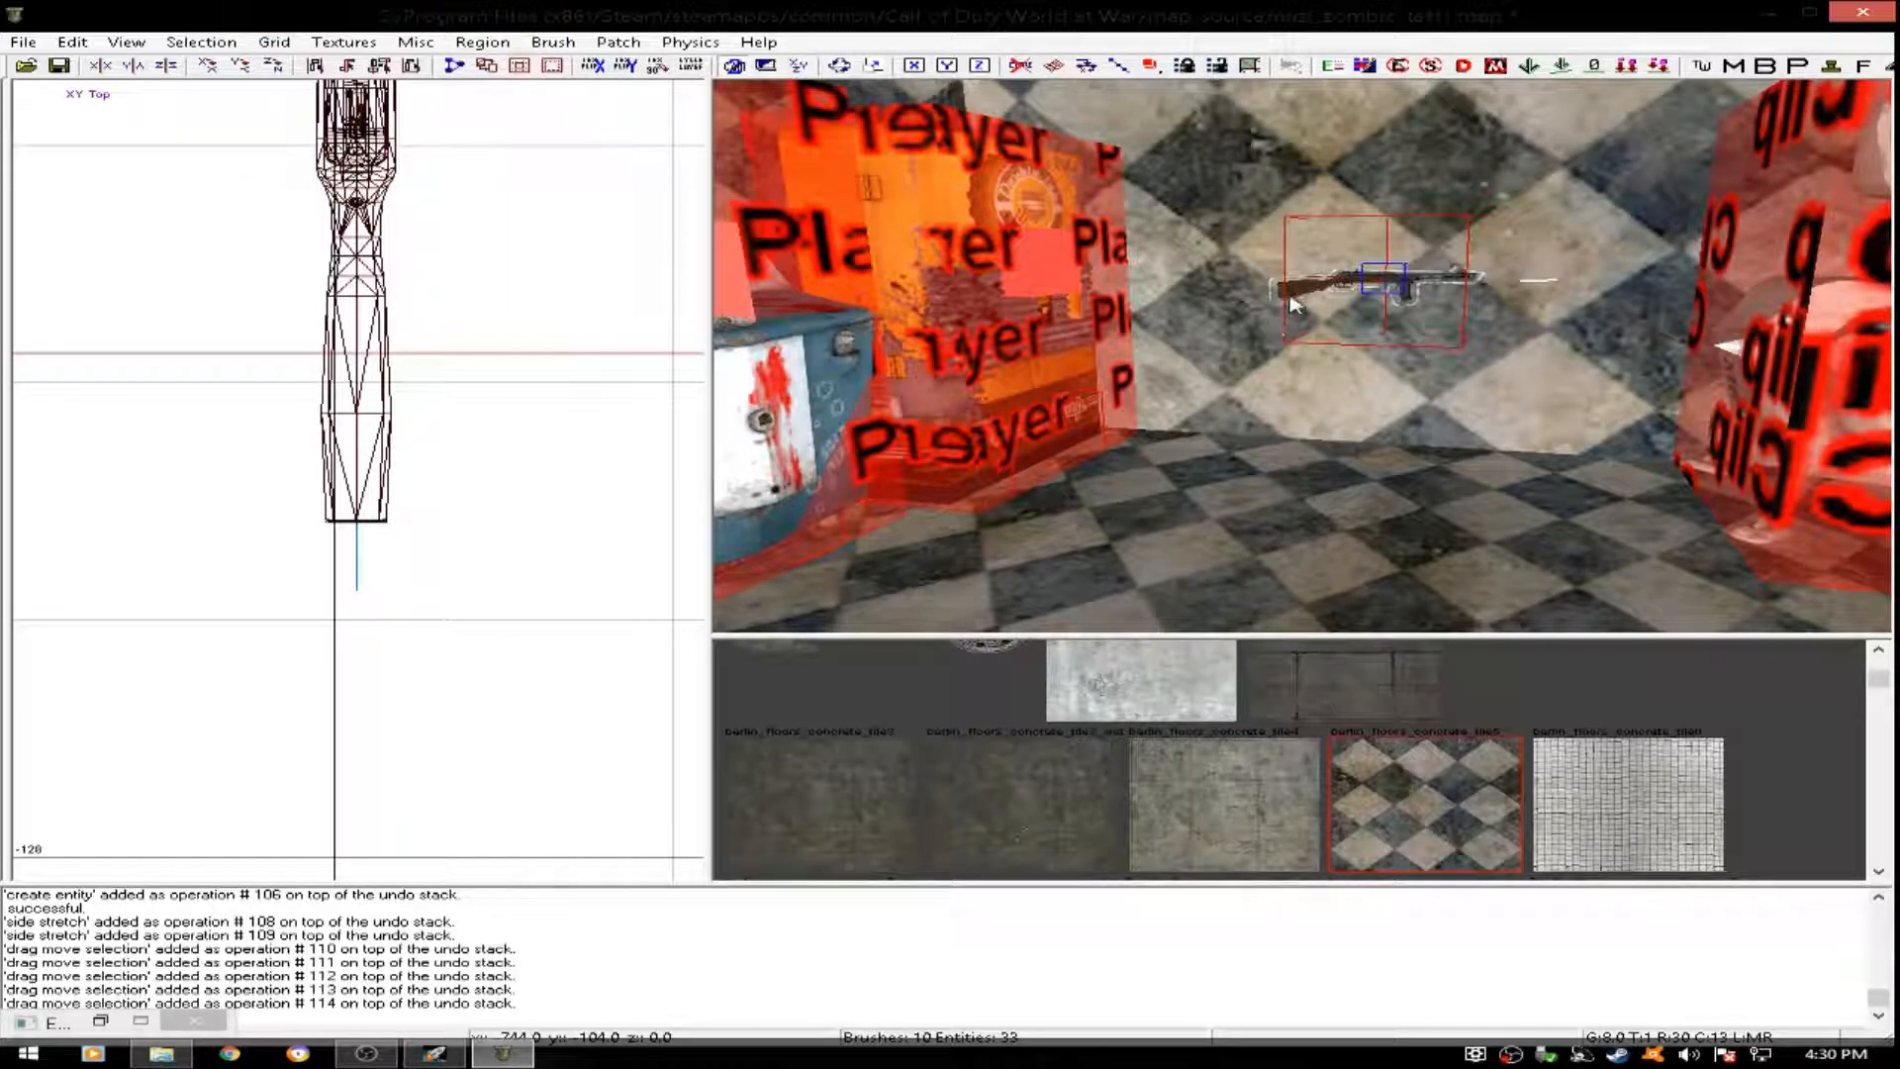
# - Insert the treasure_chest prefab from the zombiemode folder near the north wall, at about x -624, y 160
pyautogui.moveTo(1304, 251); pyautogui.dragTo(1278, 287, button='right')
pyautogui.scroll(-7, 505, 322)
pyautogui.scroll(-4, 503, 333)
pyautogui.hotkey('ctrl', 'Tab')
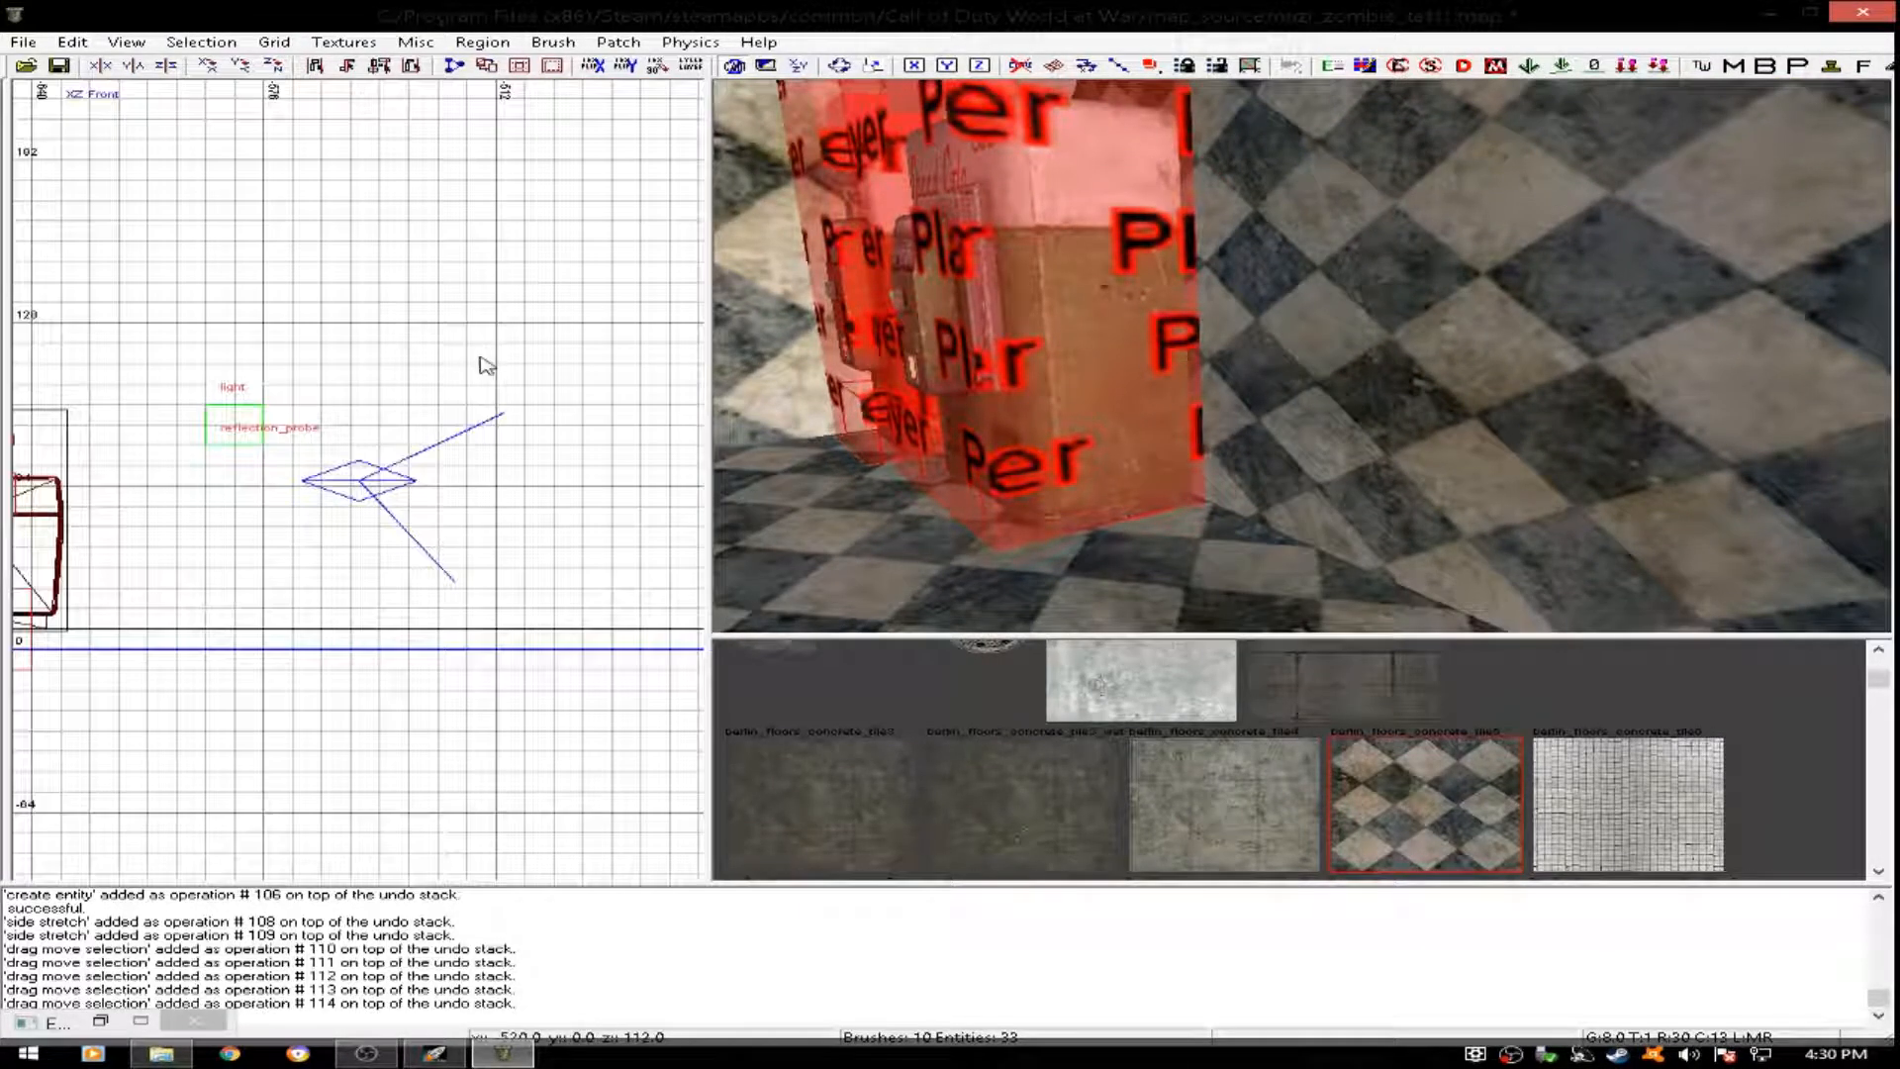
pyautogui.scroll(-6, 241, 486)
pyautogui.hotkey('ctrl', 'Tab')
pyautogui.hotkey('ctrl', 'Tab')
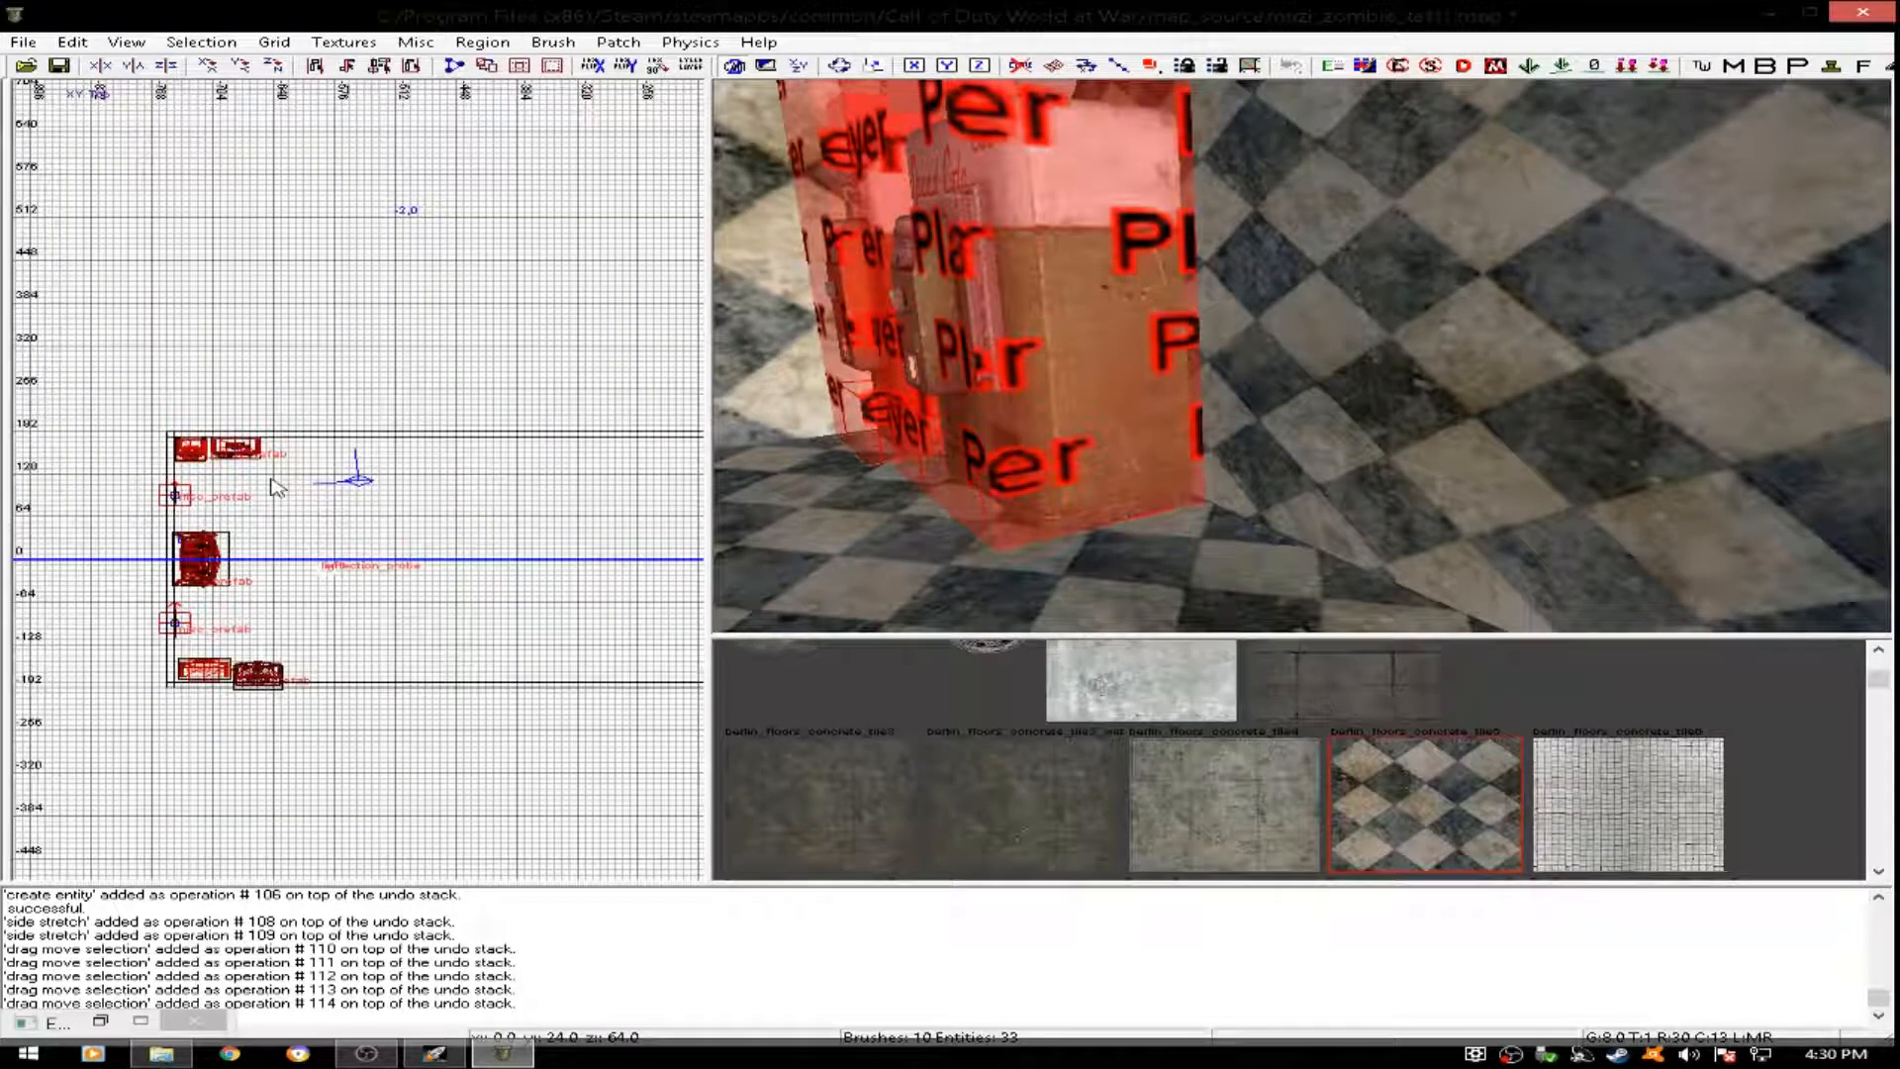
pyautogui.scroll(7, 278, 490)
pyautogui.rightClick(178, 328)
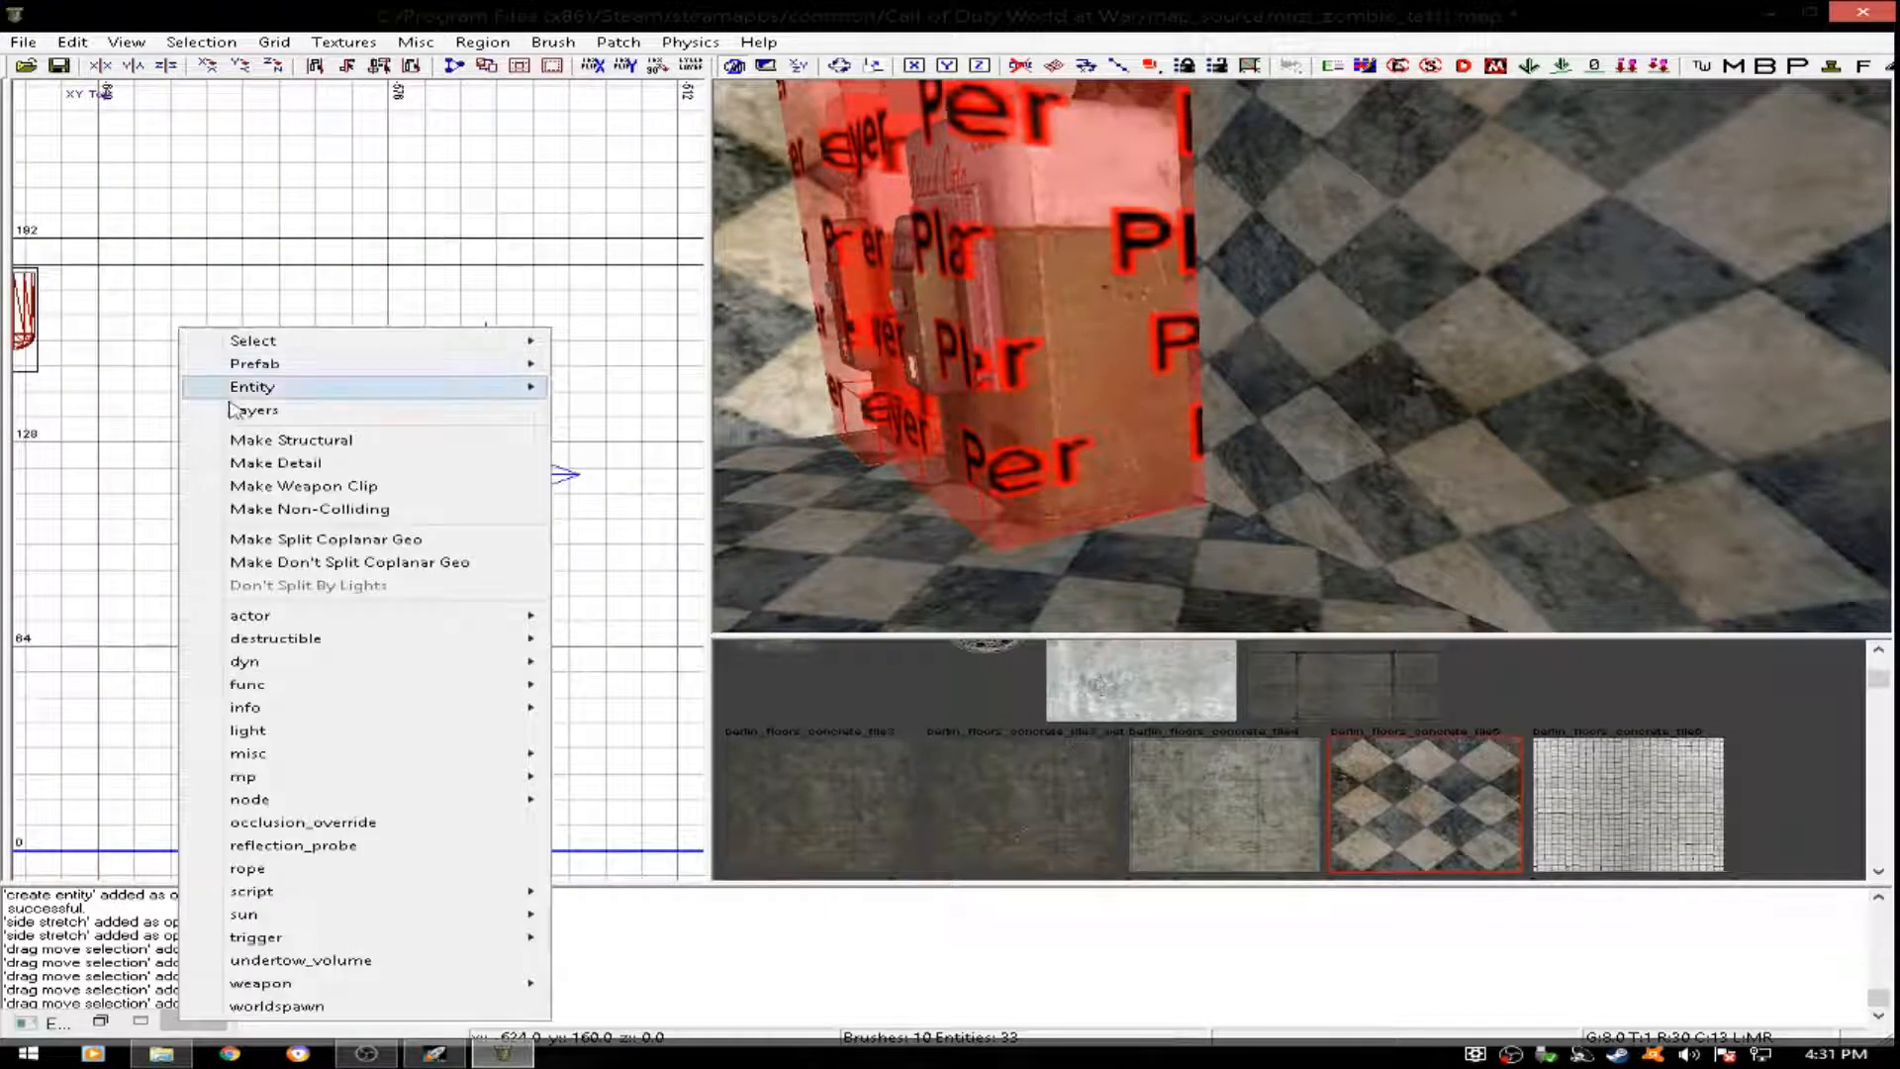
pyautogui.moveTo(412, 763)
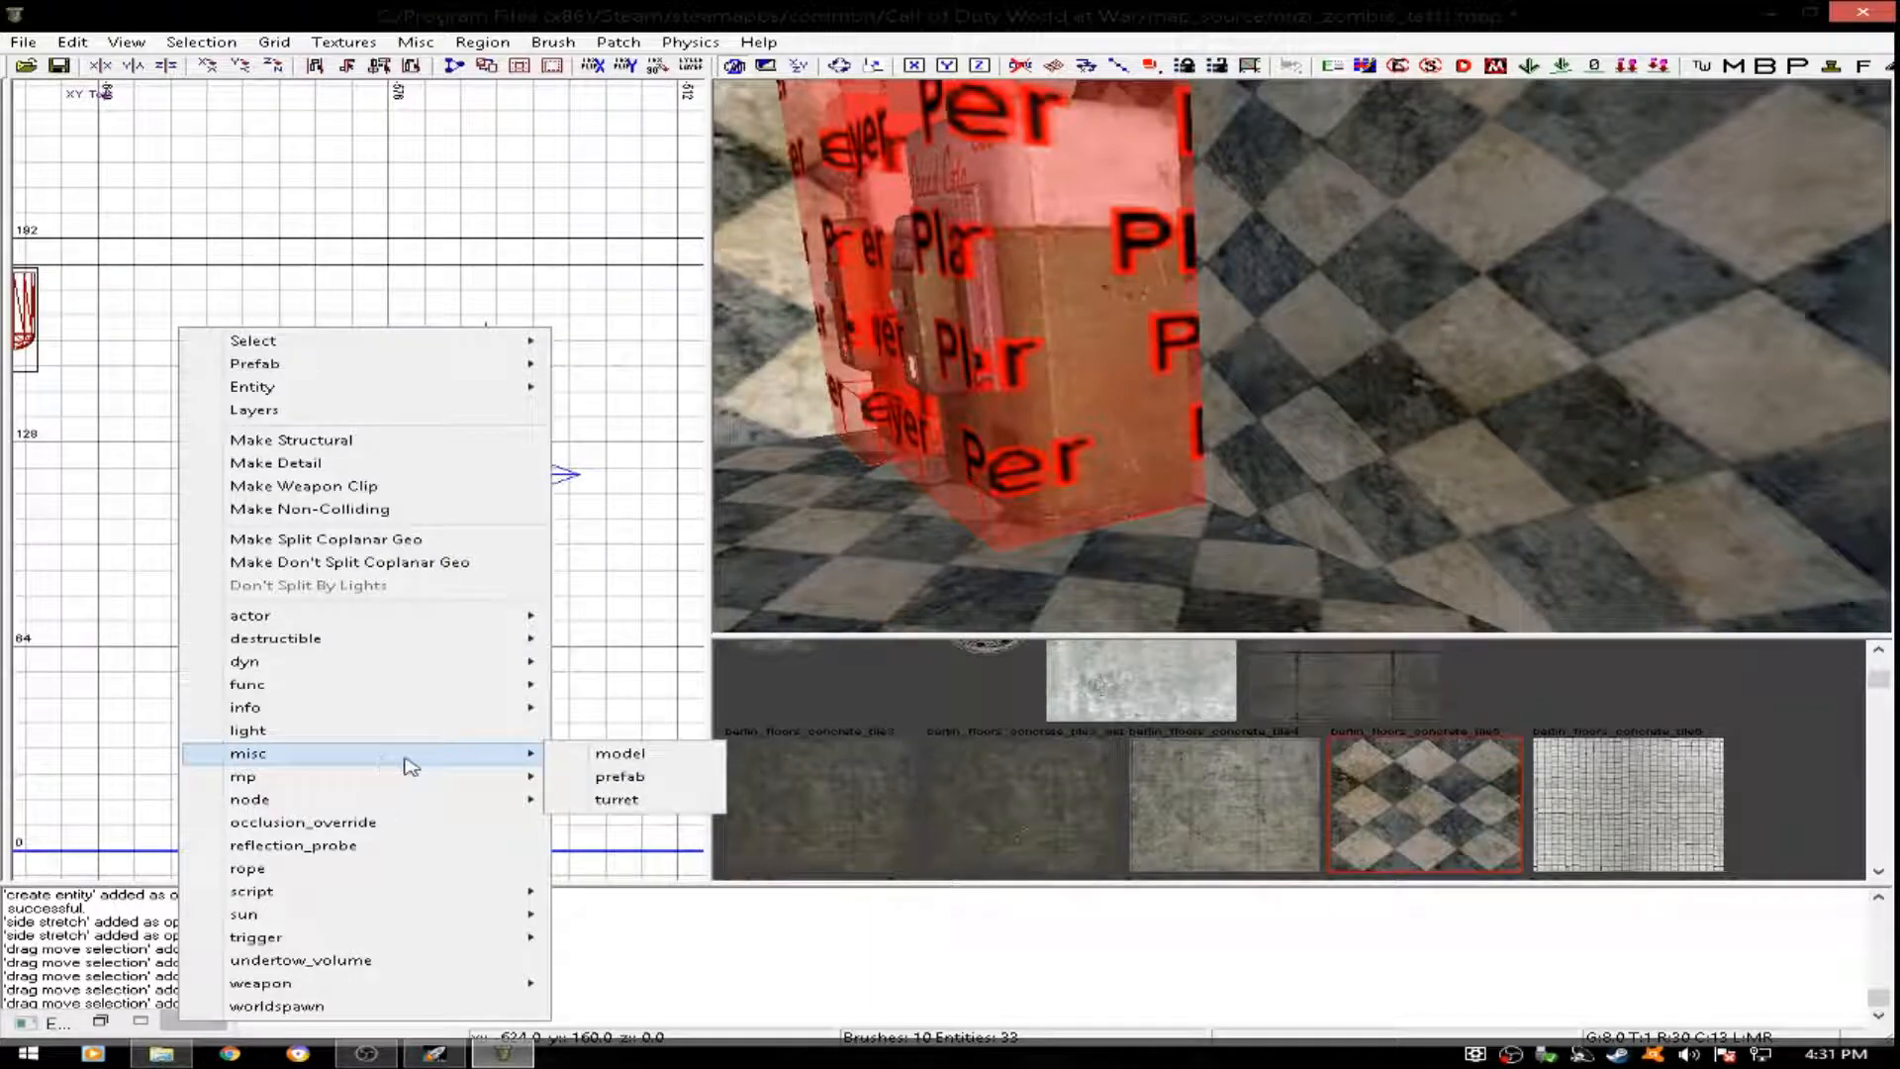
pyautogui.click(596, 777)
pyautogui.moveTo(956, 332); pyautogui.dragTo(958, 507)
pyautogui.doubleClick(541, 406)
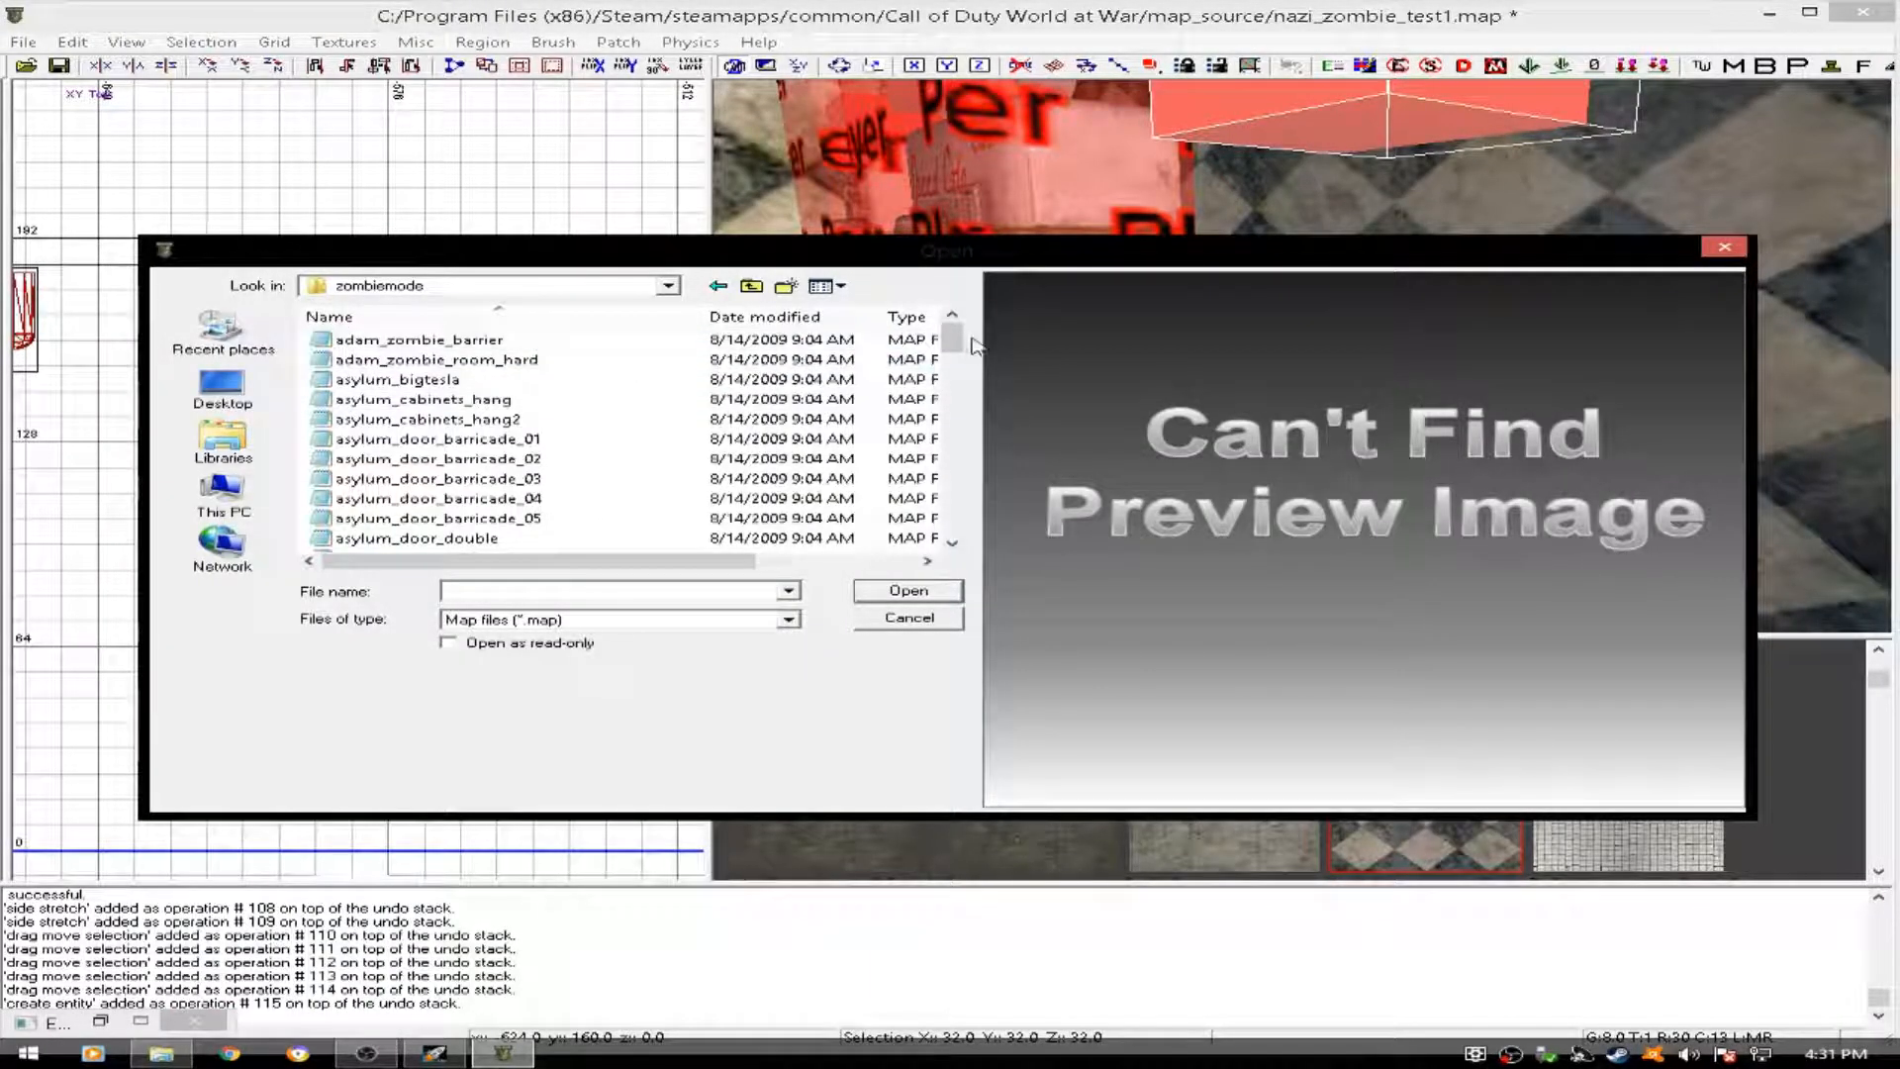
pyautogui.moveTo(964, 348); pyautogui.dragTo(938, 431)
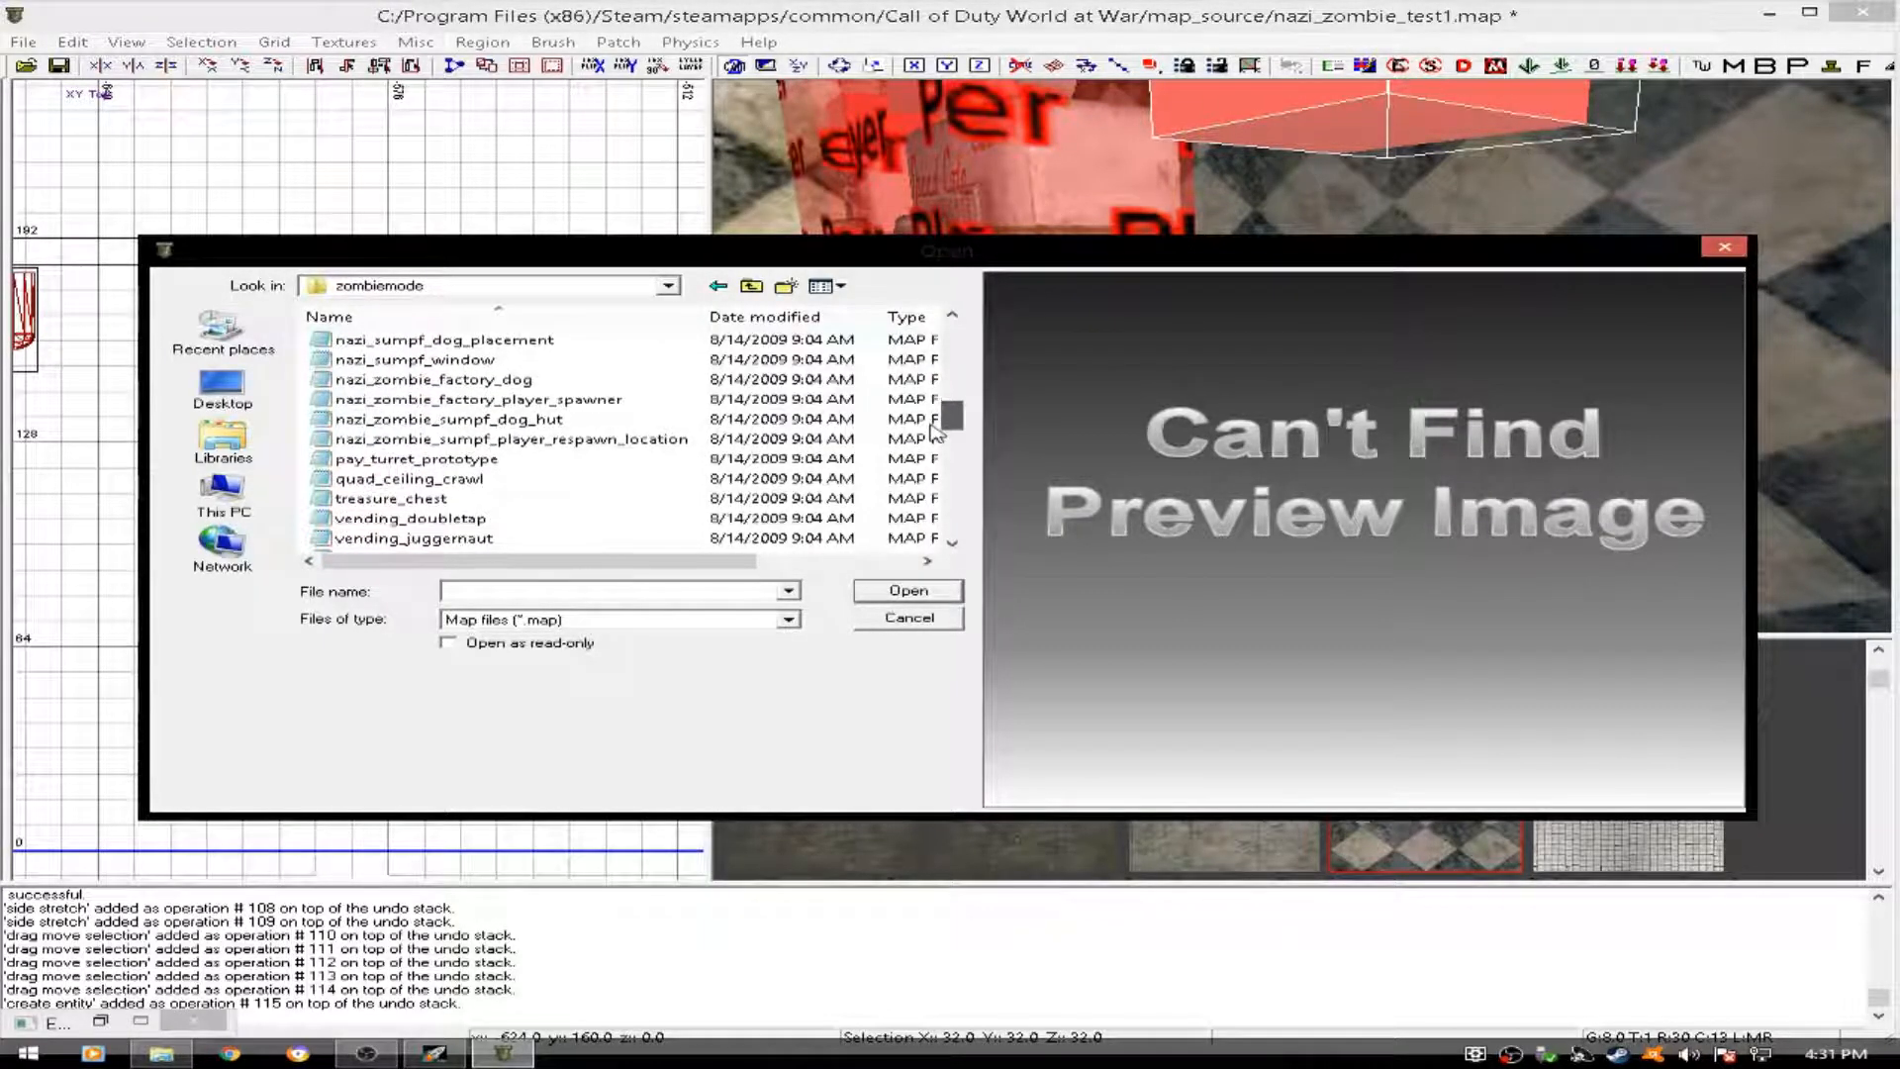
pyautogui.click(454, 500)
pyautogui.click(930, 594)
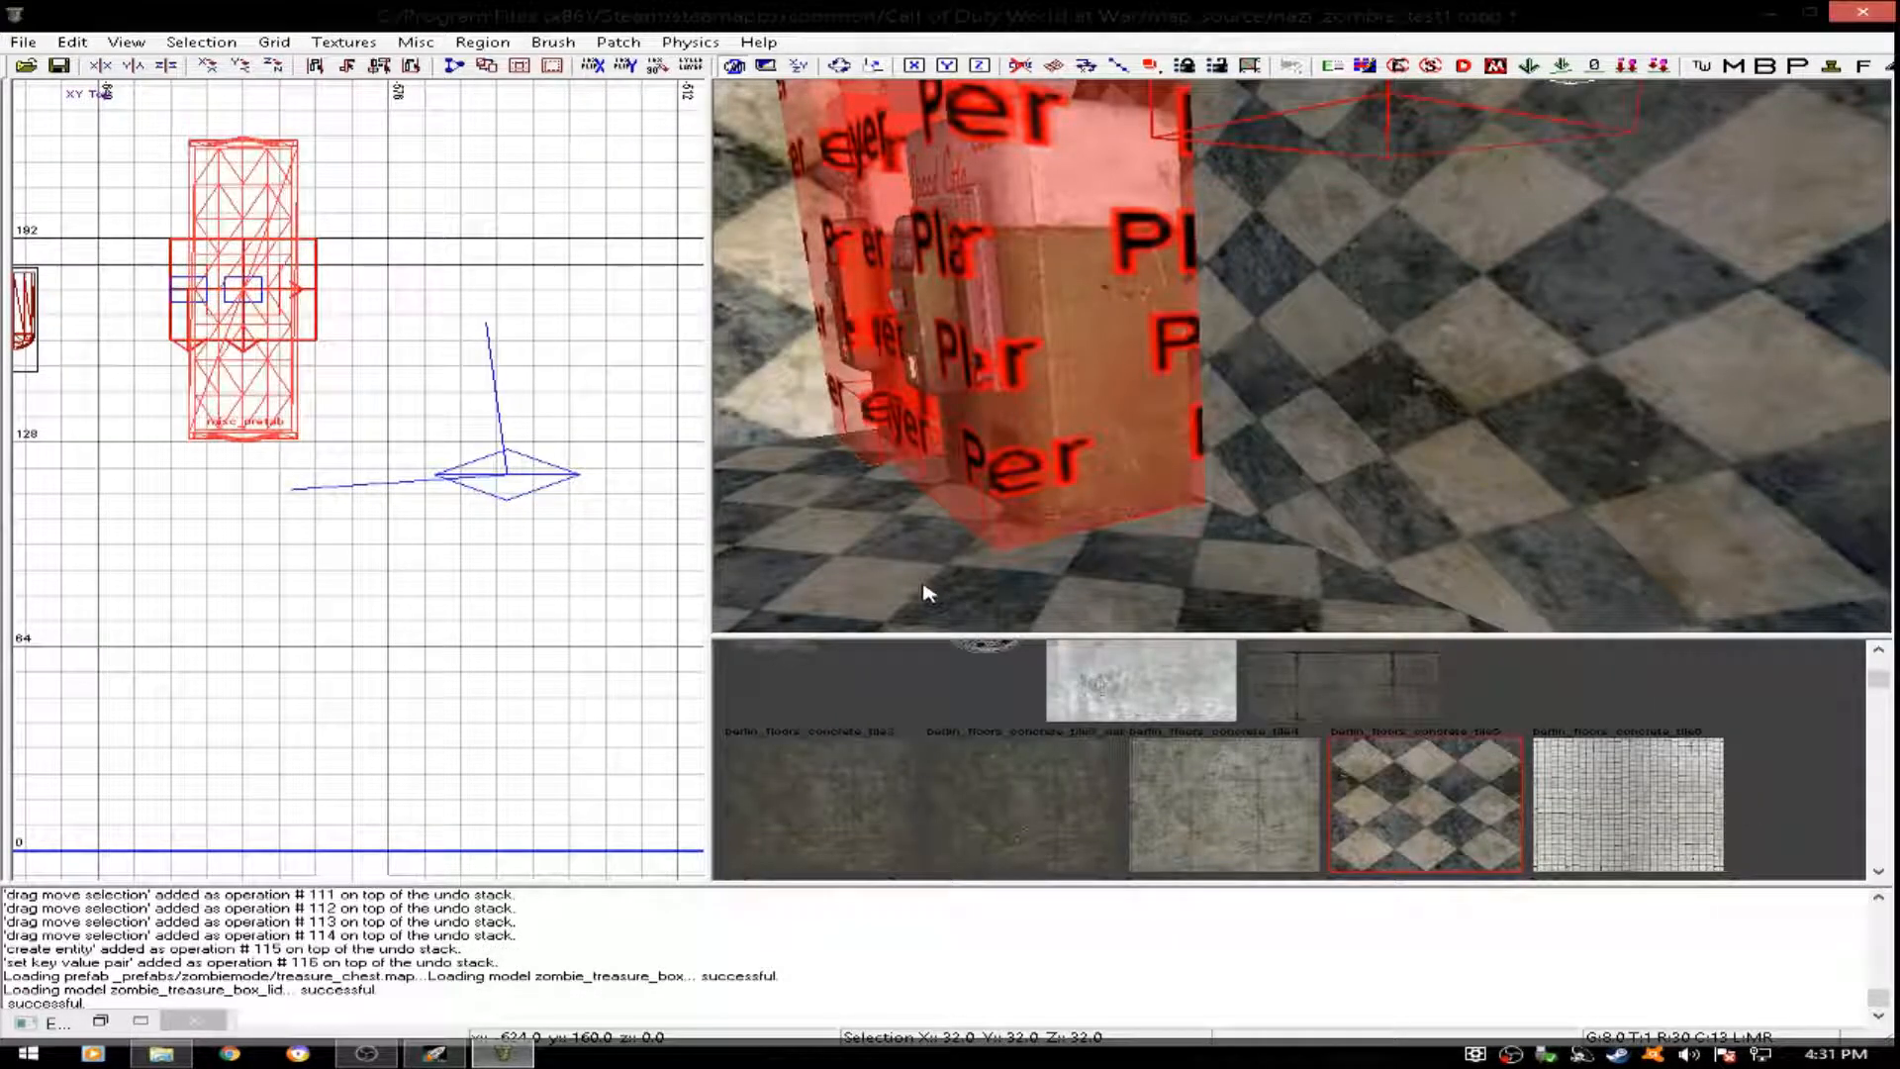
# - Rotate the treasure chest to run along the north wall and move it to about x -644, y 168
pyautogui.moveTo(1365, 340)
pyautogui.mouseDown(button='right')
pyautogui.moveTo(1355, 391)
pyautogui.moveTo(1384, 384)
pyautogui.moveTo(1386, 346)
pyautogui.mouseUp(button='right')
pyautogui.moveTo(848, 347); pyautogui.dragTo(853, 342, button='right')
pyautogui.press('r')
pyautogui.moveTo(400, 266); pyautogui.dragTo(279, 302)
pyautogui.press('r')
pyautogui.moveTo(1591, 271); pyautogui.dragTo(1581, 374)
pyautogui.moveTo(1581, 374)
pyautogui.mouseDown(button='right')
pyautogui.moveTo(1585, 397)
pyautogui.moveTo(1552, 362)
pyautogui.mouseUp(button='right')
pyautogui.moveTo(1472, 337); pyautogui.dragTo(1473, 337)
pyautogui.moveTo(1472, 336)
pyautogui.mouseDown(button='right')
pyautogui.moveTo(1468, 297)
pyautogui.moveTo(1415, 297)
pyautogui.moveTo(1474, 273)
pyautogui.moveTo(1440, 351)
pyautogui.mouseUp(button='right')
pyautogui.moveTo(1447, 364); pyautogui.dragTo(1459, 365)
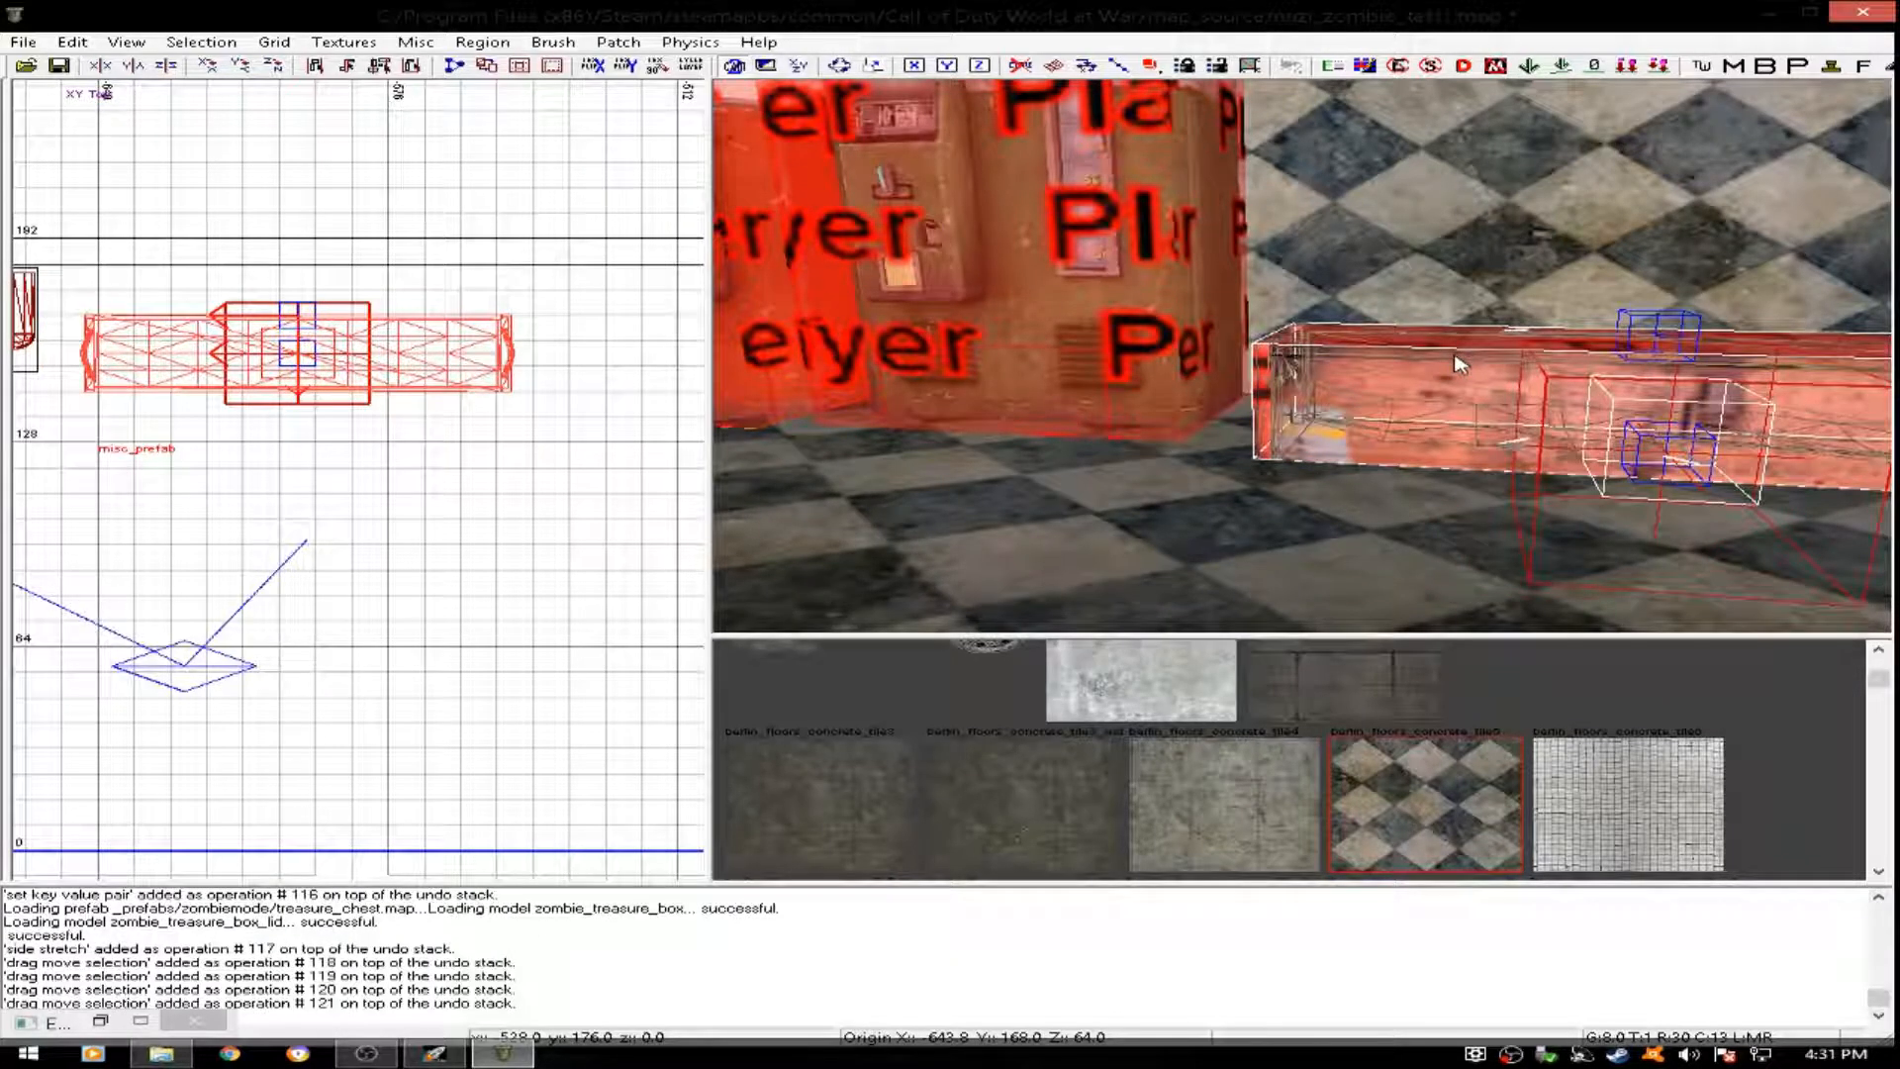
# - Move the treasure chest north to y 176, close to the north wall, and deselect it
pyautogui.press('Escape')
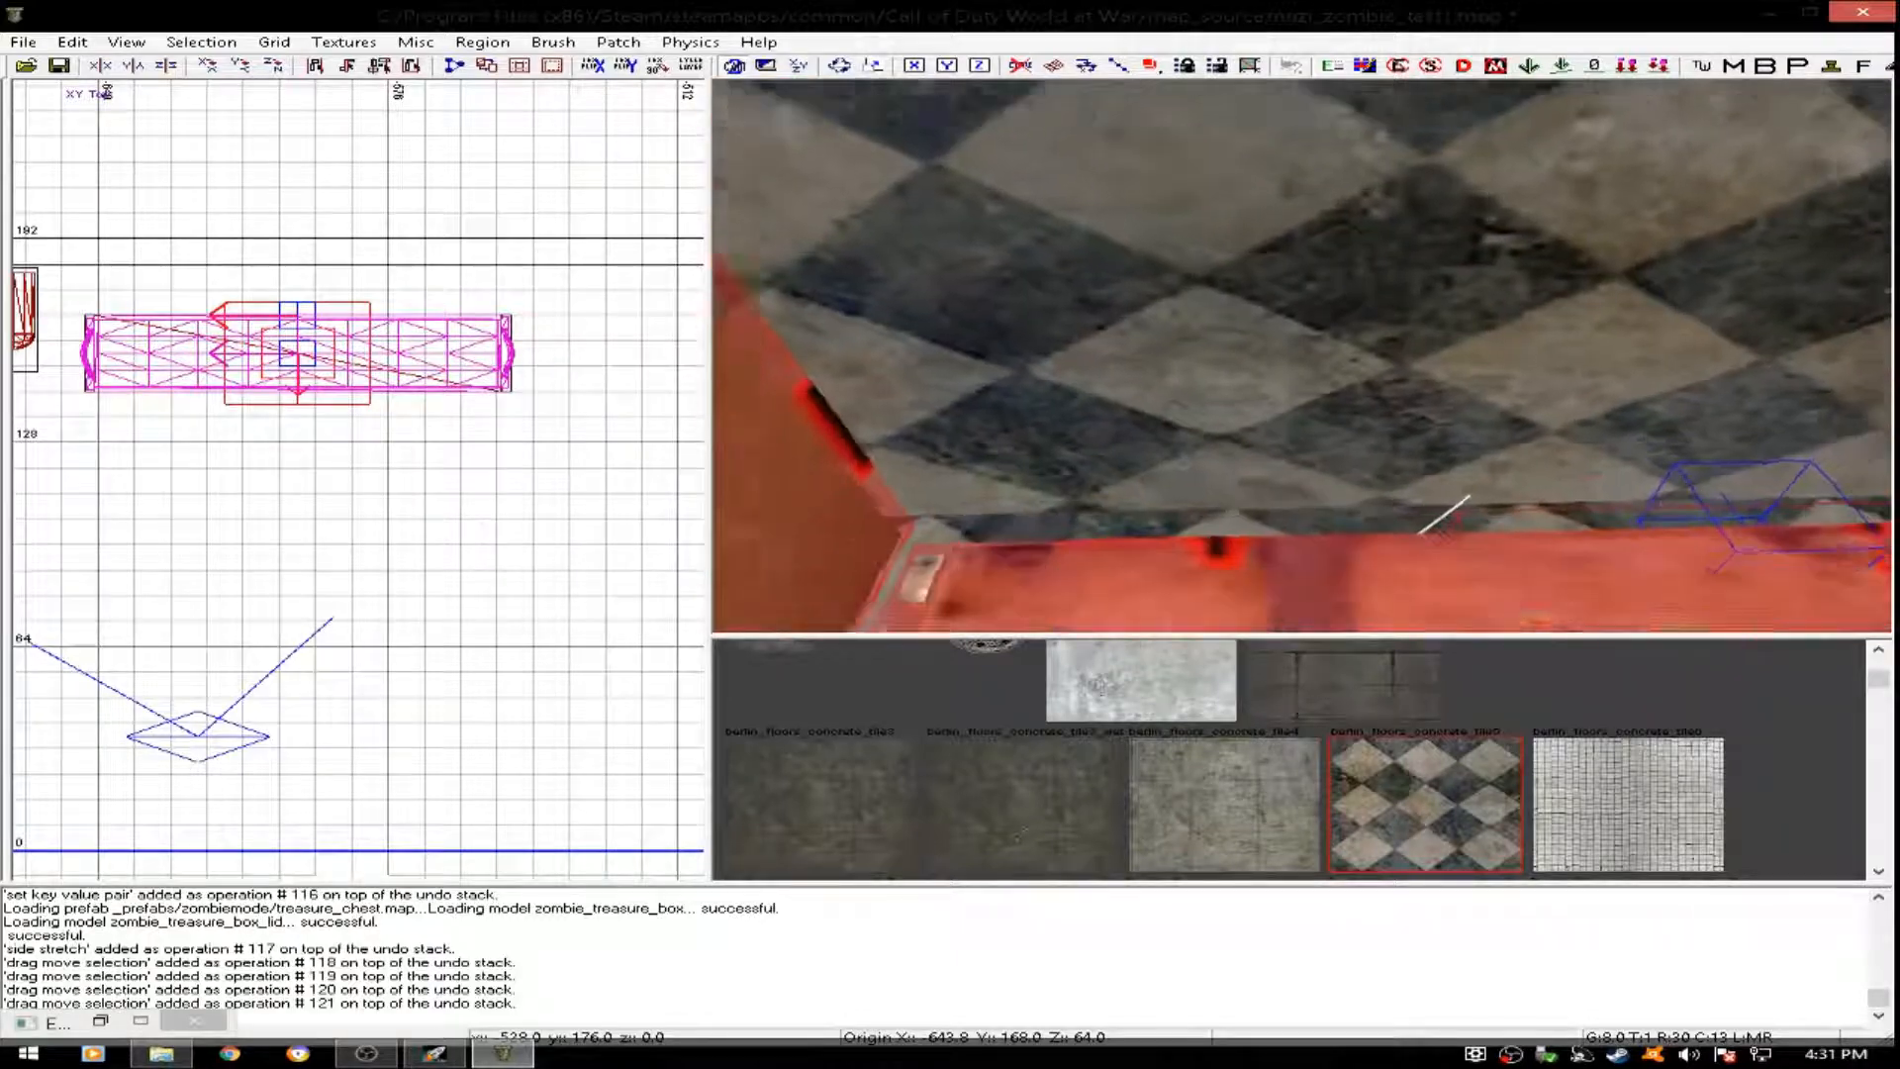
pyautogui.keyDown('shift'); pyautogui.click(1426, 346); pyautogui.keyUp('shift')
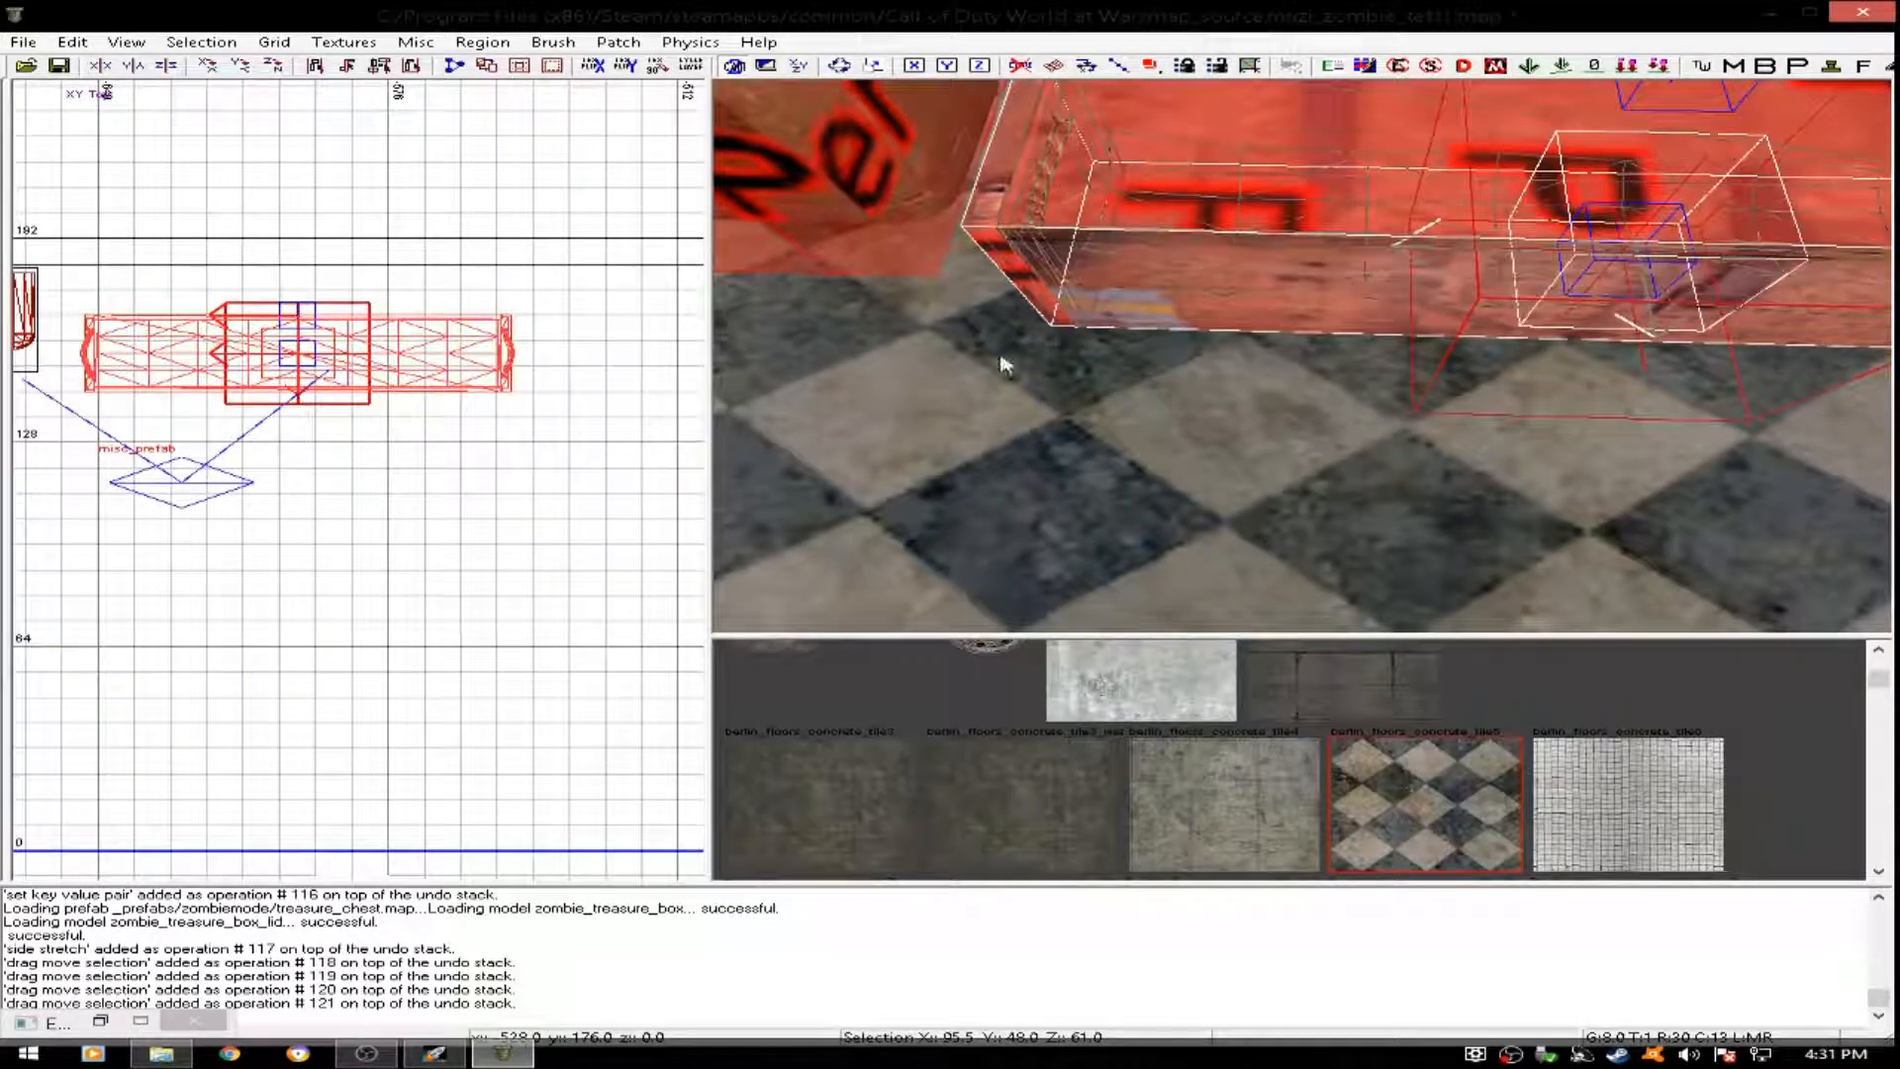
pyautogui.moveTo(396, 348); pyautogui.dragTo(396, 322)
pyautogui.press('Escape')
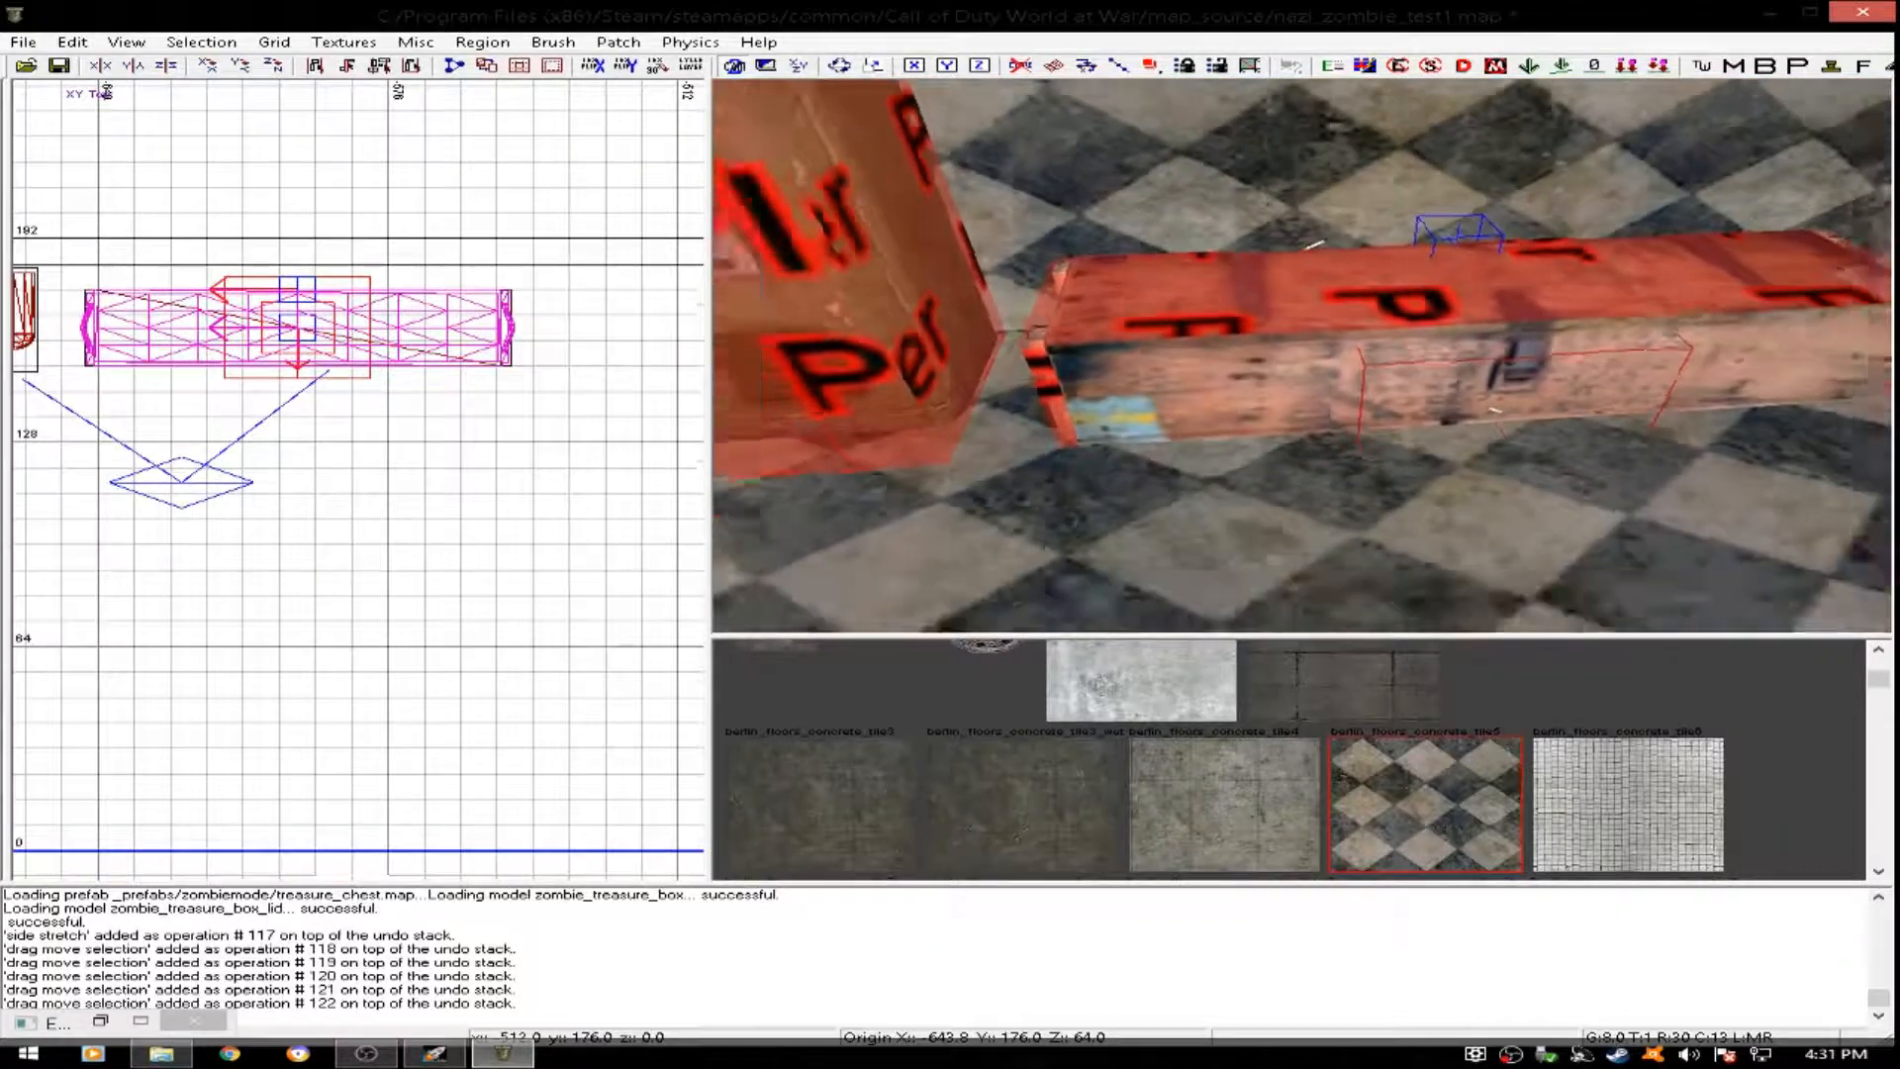
pyautogui.moveTo(1302, 396); pyautogui.dragTo(1148, 227, button='right')
pyautogui.moveTo(1275, 248); pyautogui.dragTo(1275, 297, button='right')
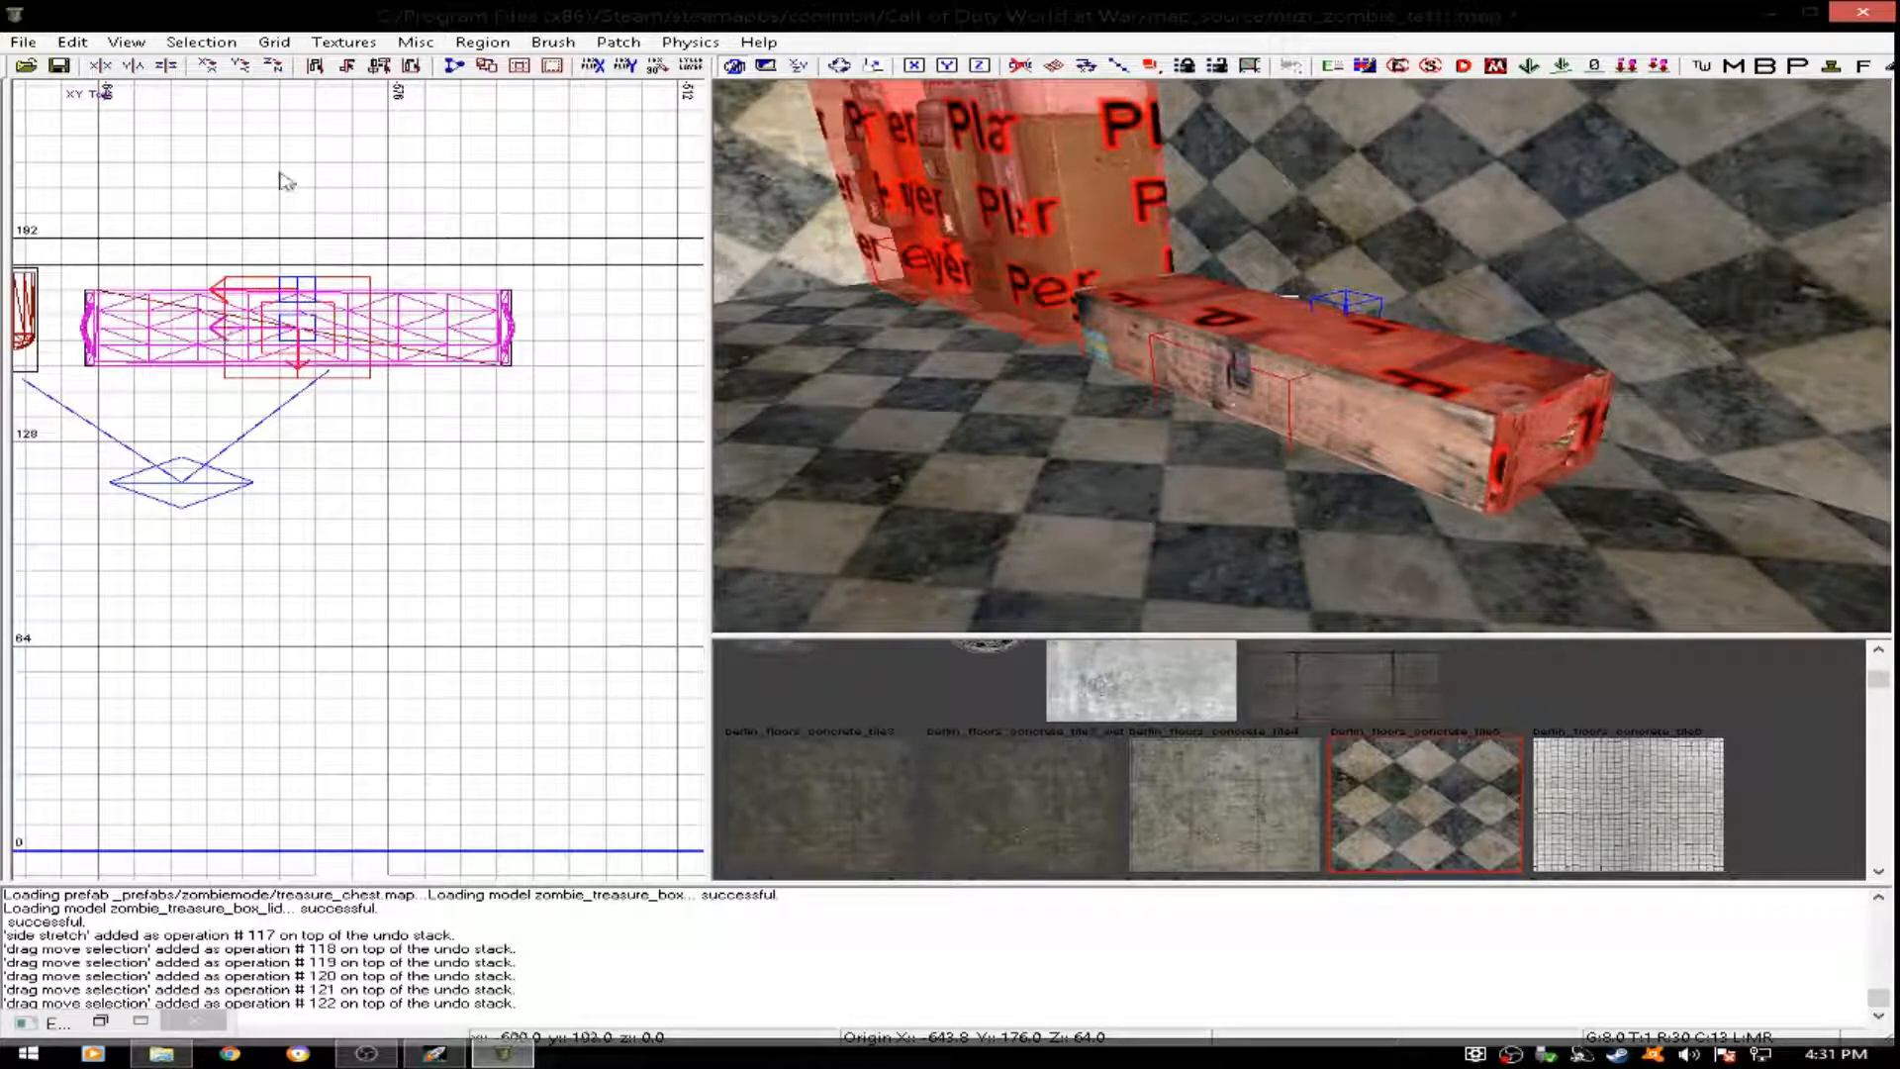
# - Filter the textures to the tools usage and pick the clip texture
pyautogui.click(341, 43)
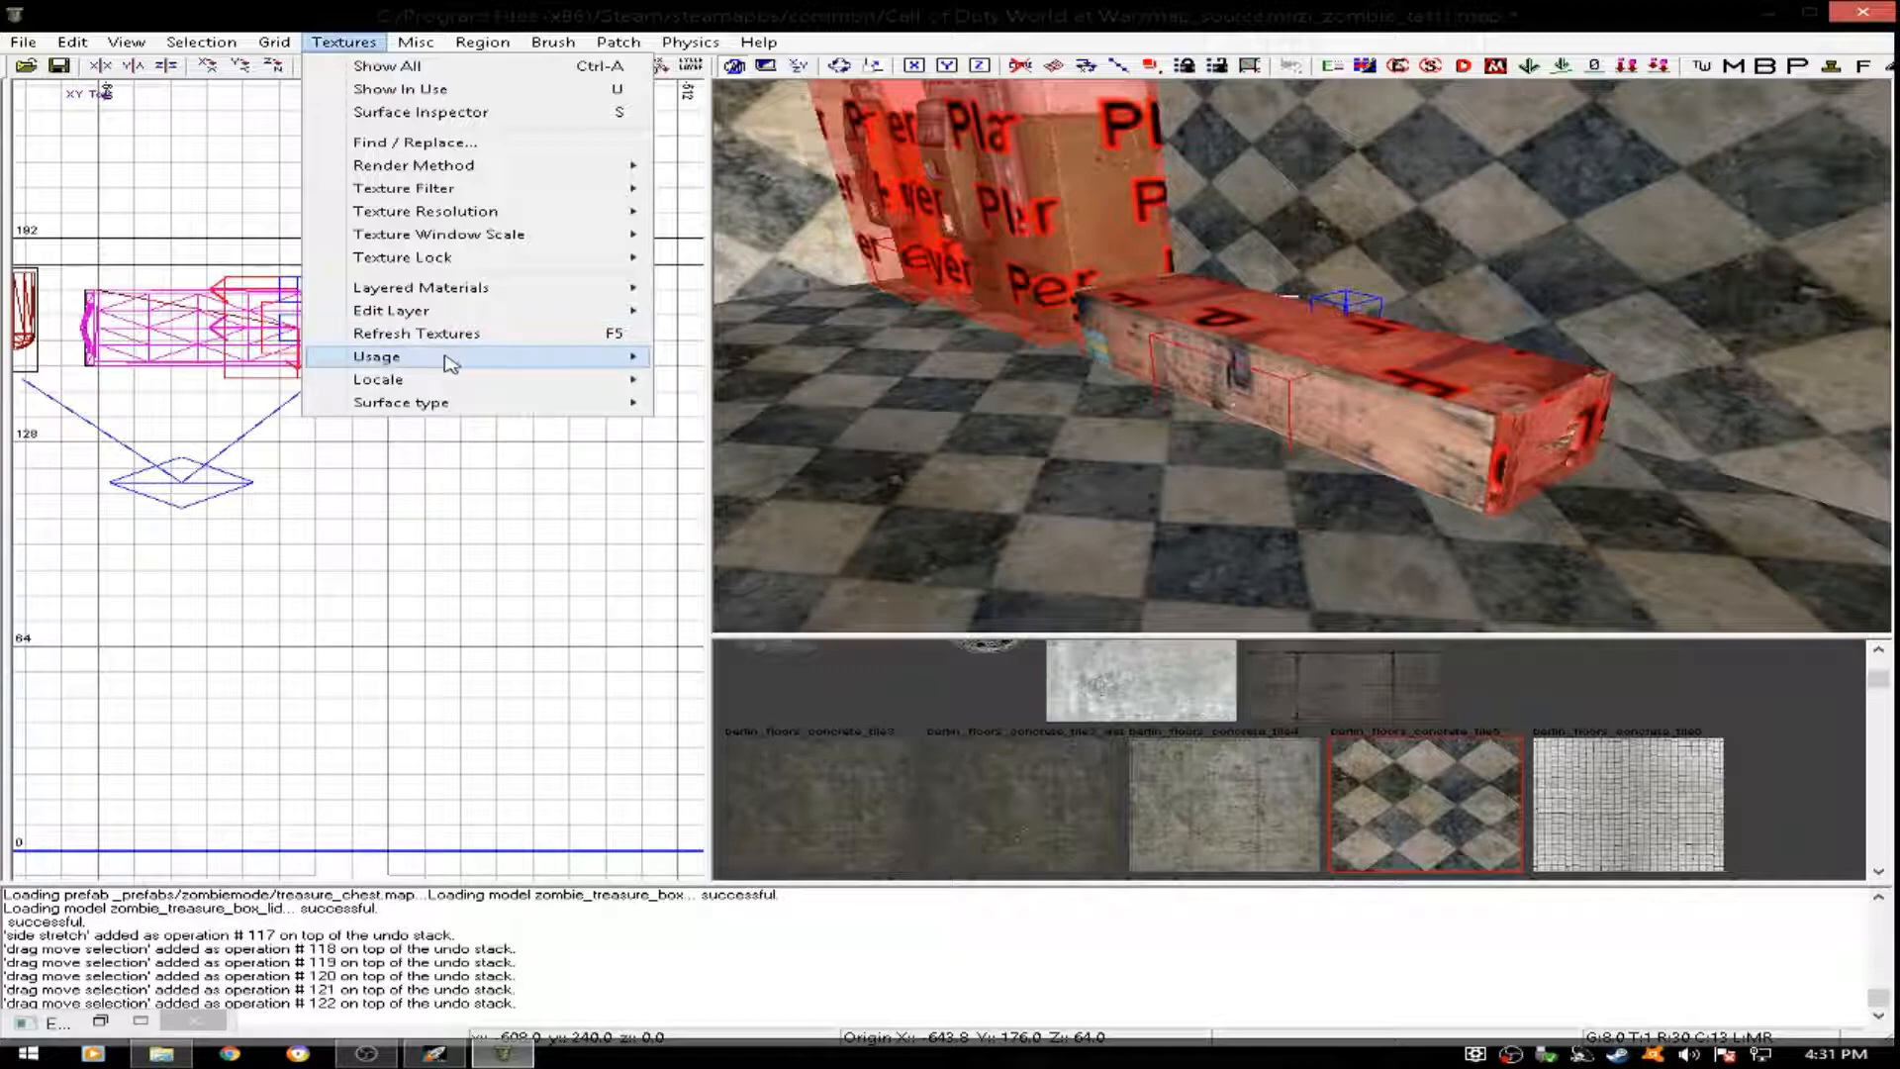
pyautogui.moveTo(590, 365)
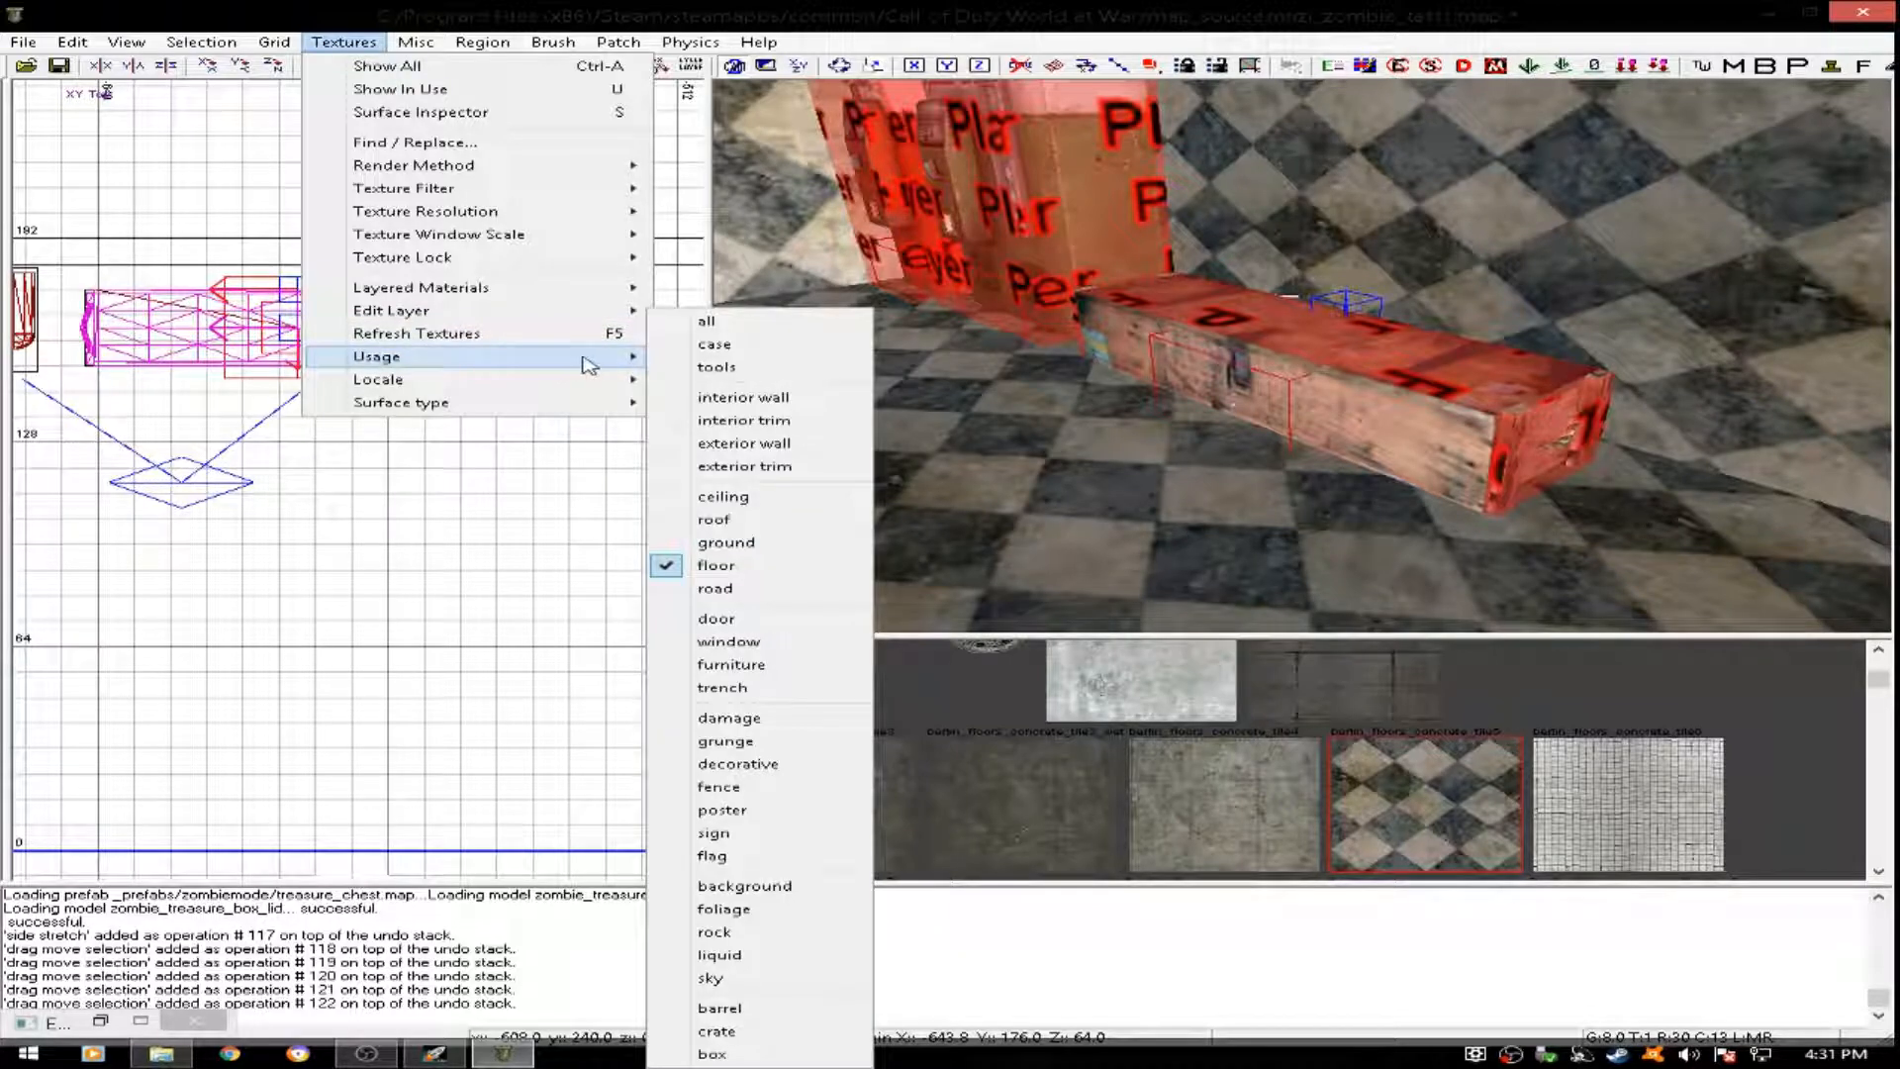
pyautogui.click(734, 371)
pyautogui.scroll(-2, 1070, 732)
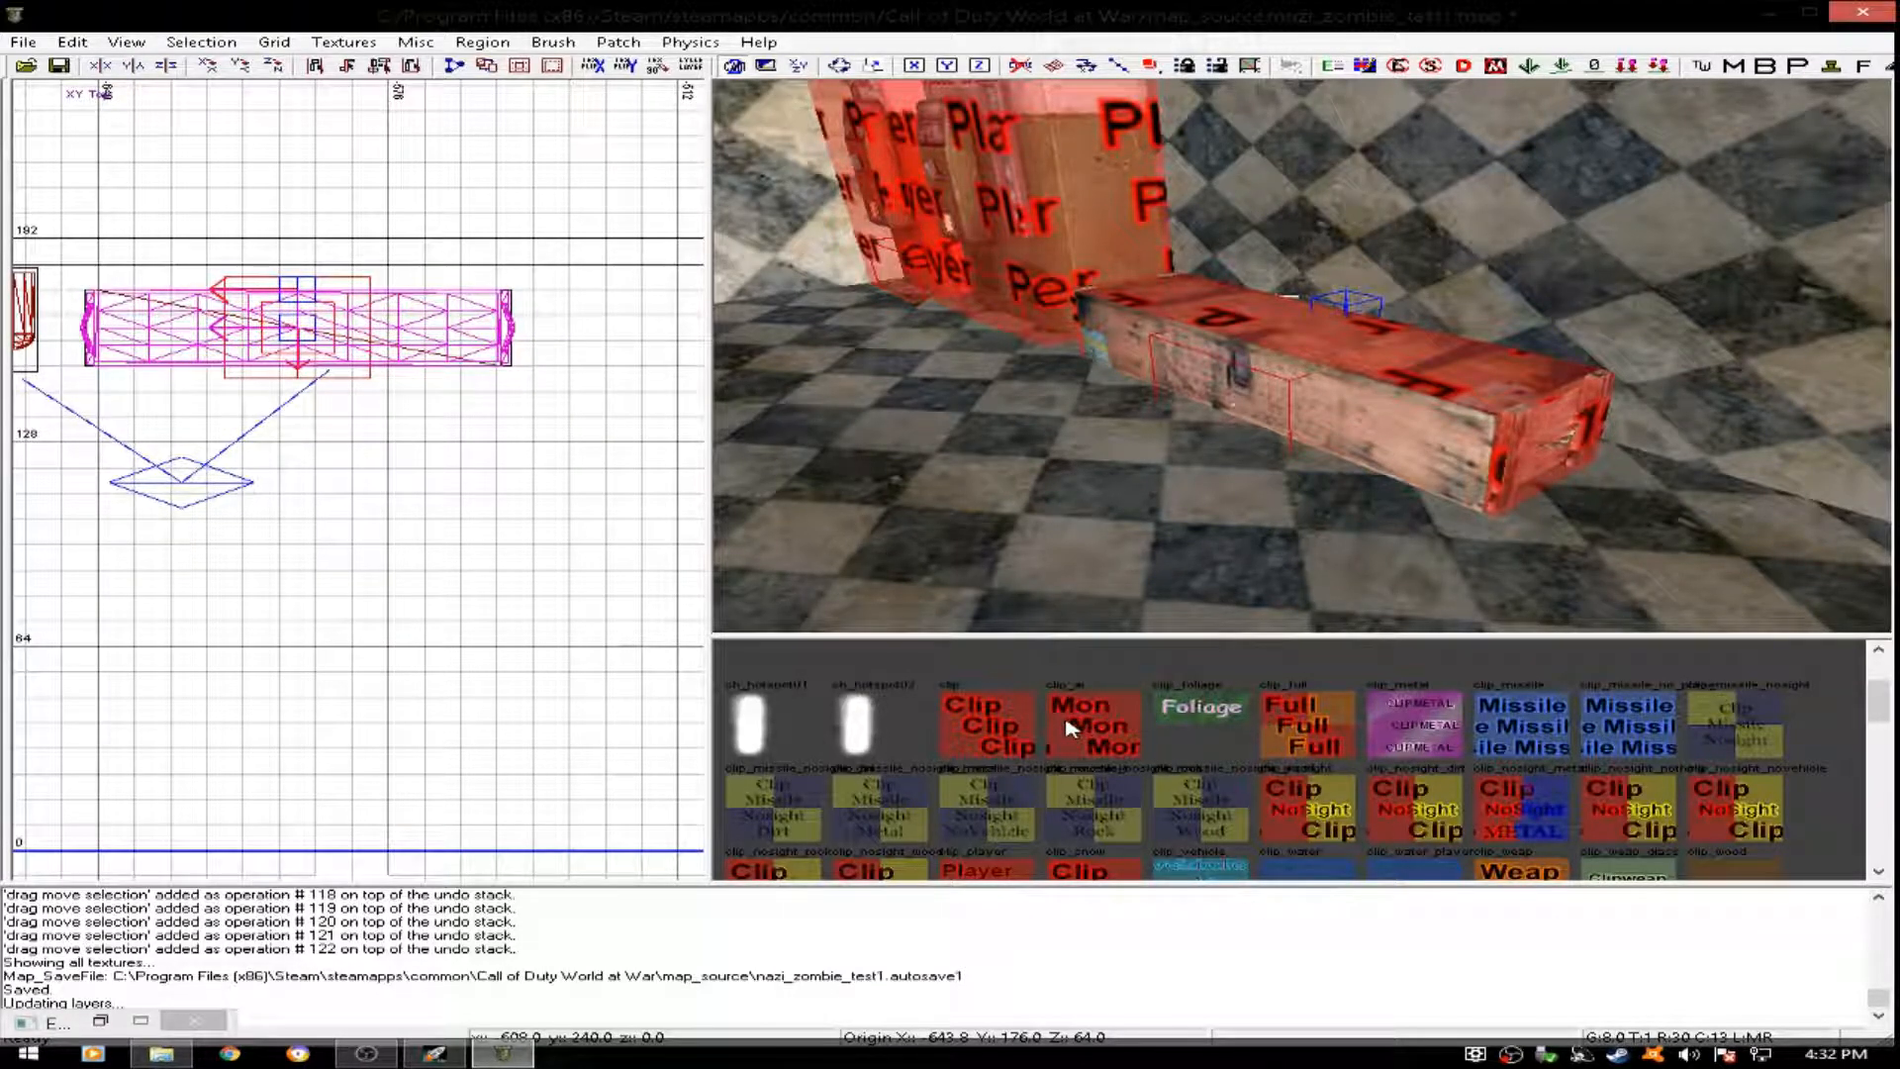
pyautogui.scroll(-1, 1057, 693)
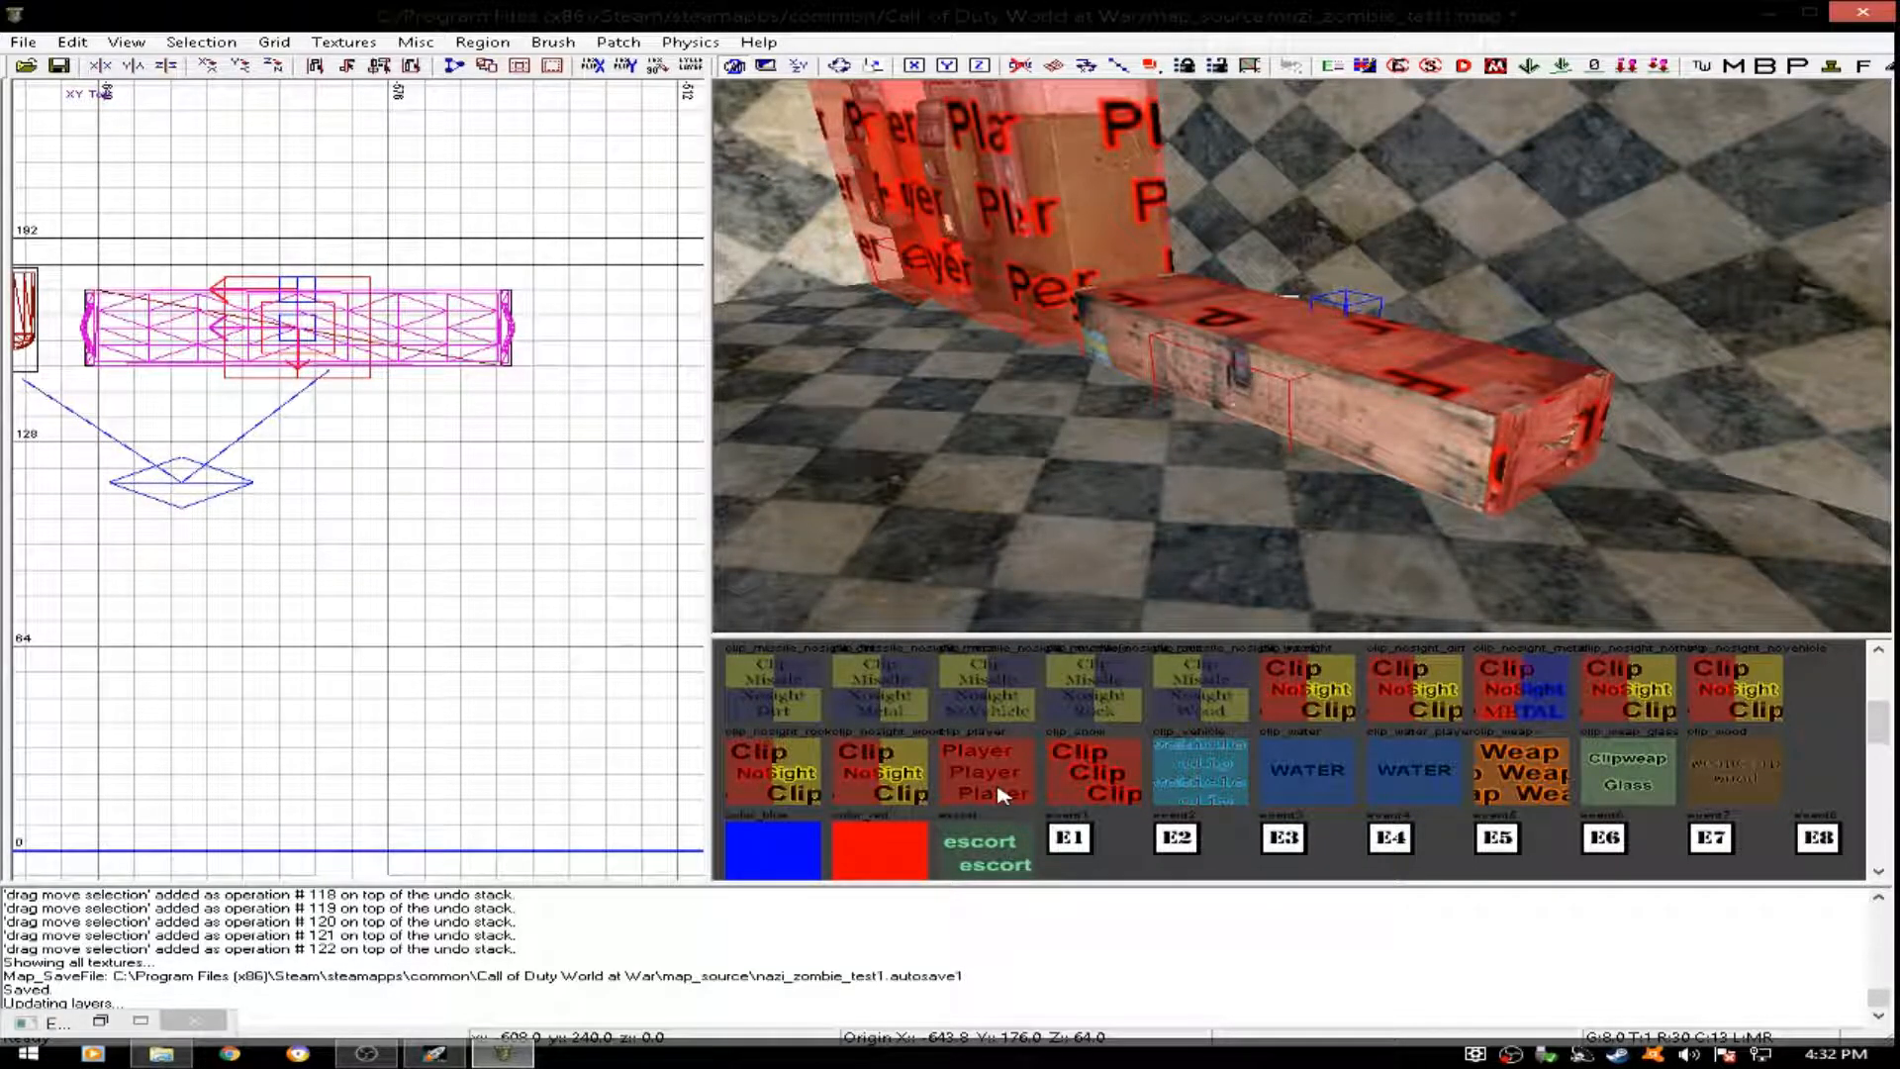
pyautogui.scroll(1, 1002, 795)
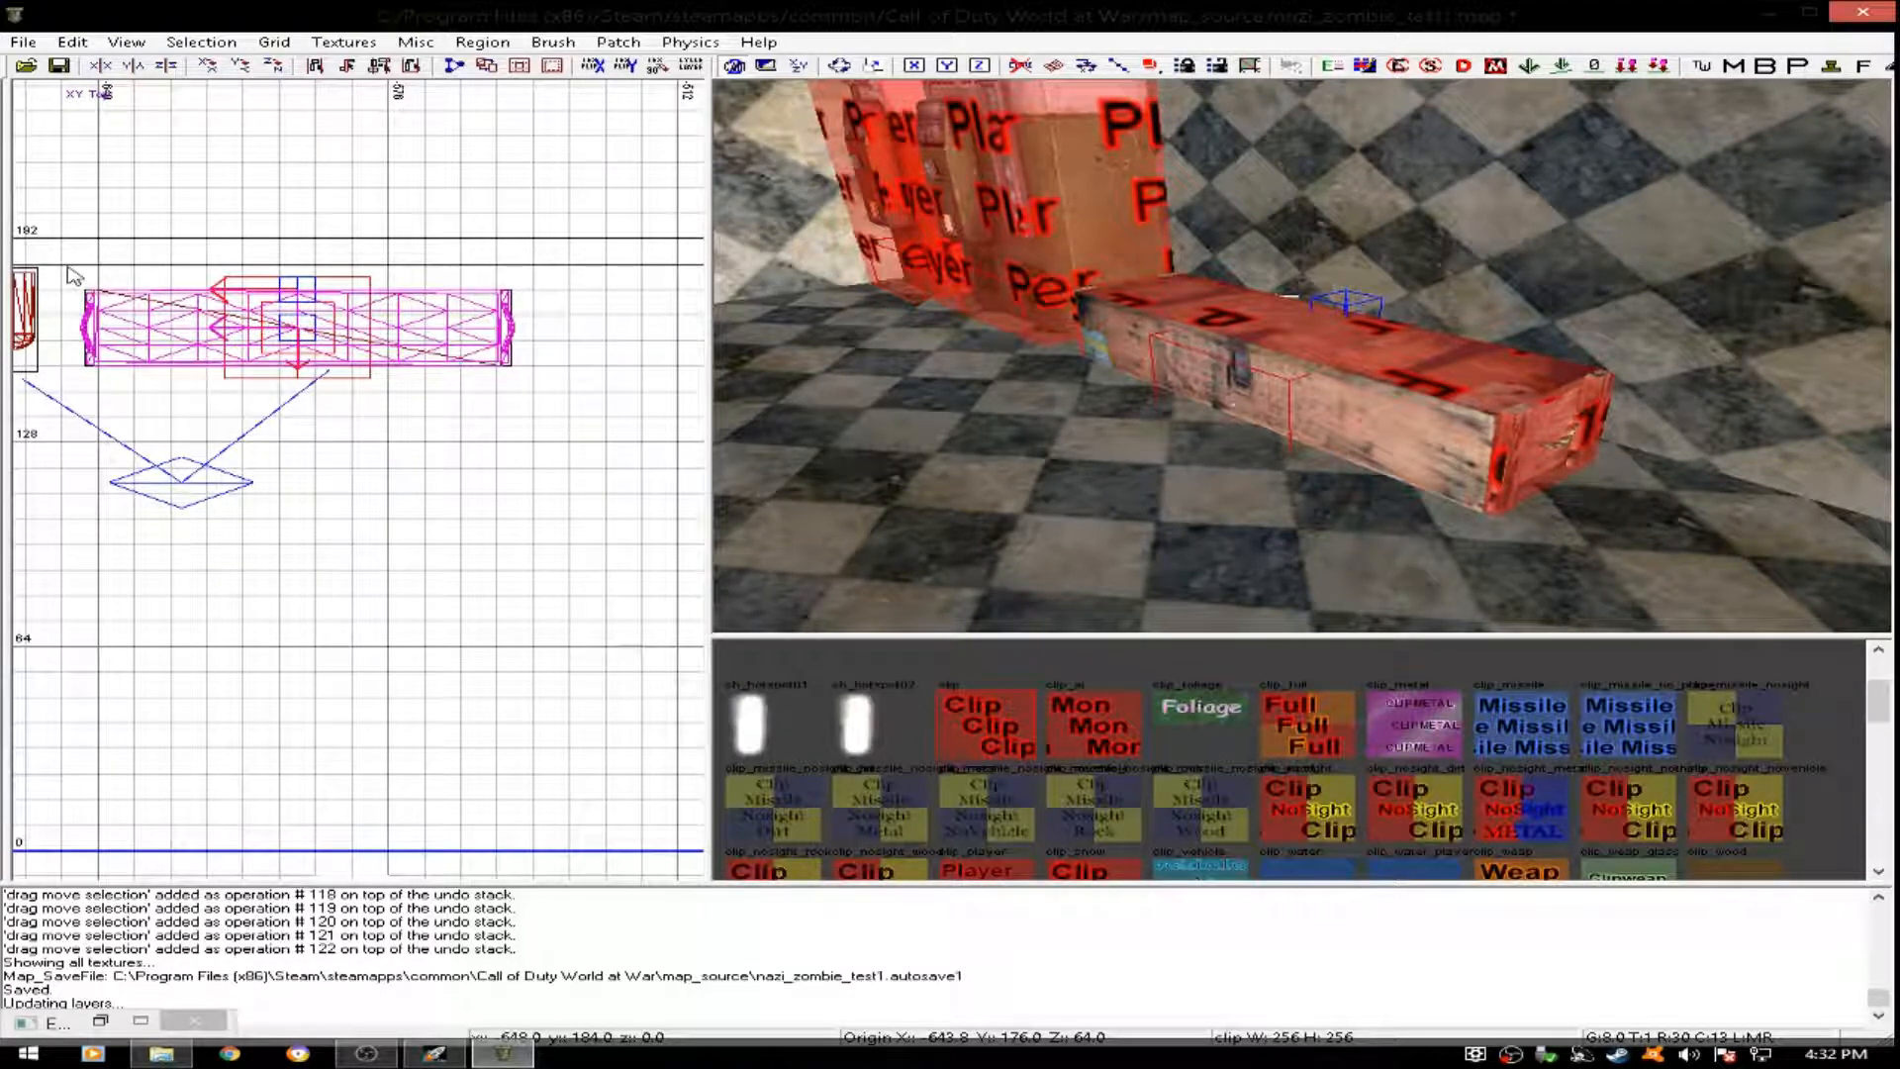
# - Draw a clip brush around the treasure chest, then move and stretch it to enclose the chest
pyautogui.moveTo(92, 279)
pyautogui.mouseDown()
pyautogui.moveTo(138, 341)
pyautogui.moveTo(297, 387)
pyautogui.moveTo(485, 374)
pyautogui.moveTo(554, 397)
pyautogui.mouseUp()
pyautogui.moveTo(1378, 419)
pyautogui.mouseDown(button='right')
pyautogui.moveTo(1378, 465)
pyautogui.moveTo(1375, 336)
pyautogui.moveTo(1370, 405)
pyautogui.mouseUp(button='right')
pyautogui.moveTo(1204, 226)
pyautogui.mouseDown()
pyautogui.moveTo(1207, 301)
pyautogui.moveTo(1227, 186)
pyautogui.mouseUp()
pyautogui.press('Escape')
# - Delete an entity among the cubes in the main room
pyautogui.moveTo(1221, 264)
pyautogui.mouseDown(button='right')
pyautogui.moveTo(1221, 396)
pyautogui.moveTo(1219, 285)
pyautogui.moveTo(1170, 279)
pyautogui.moveTo(1331, 289)
pyautogui.moveTo(1370, 267)
pyautogui.moveTo(1291, 265)
pyautogui.moveTo(1288, 321)
pyautogui.moveTo(1272, 288)
pyautogui.moveTo(1168, 325)
pyautogui.moveTo(1348, 345)
pyautogui.moveTo(1286, 348)
pyautogui.moveTo(1252, 540)
pyautogui.mouseUp(button='right')
pyautogui.keyDown('shift'); pyautogui.click(1207, 344); pyautogui.keyUp('shift')
pyautogui.press('BackSpace')
# - Spread three script_struct entities across the main room, to about x 80, y 152; x -176, y 0; and x 80, y -136
pyautogui.keyDown('shift'); pyautogui.click(1277, 529); pyautogui.keyUp('shift')
pyautogui.scroll(-5, 424, 347)
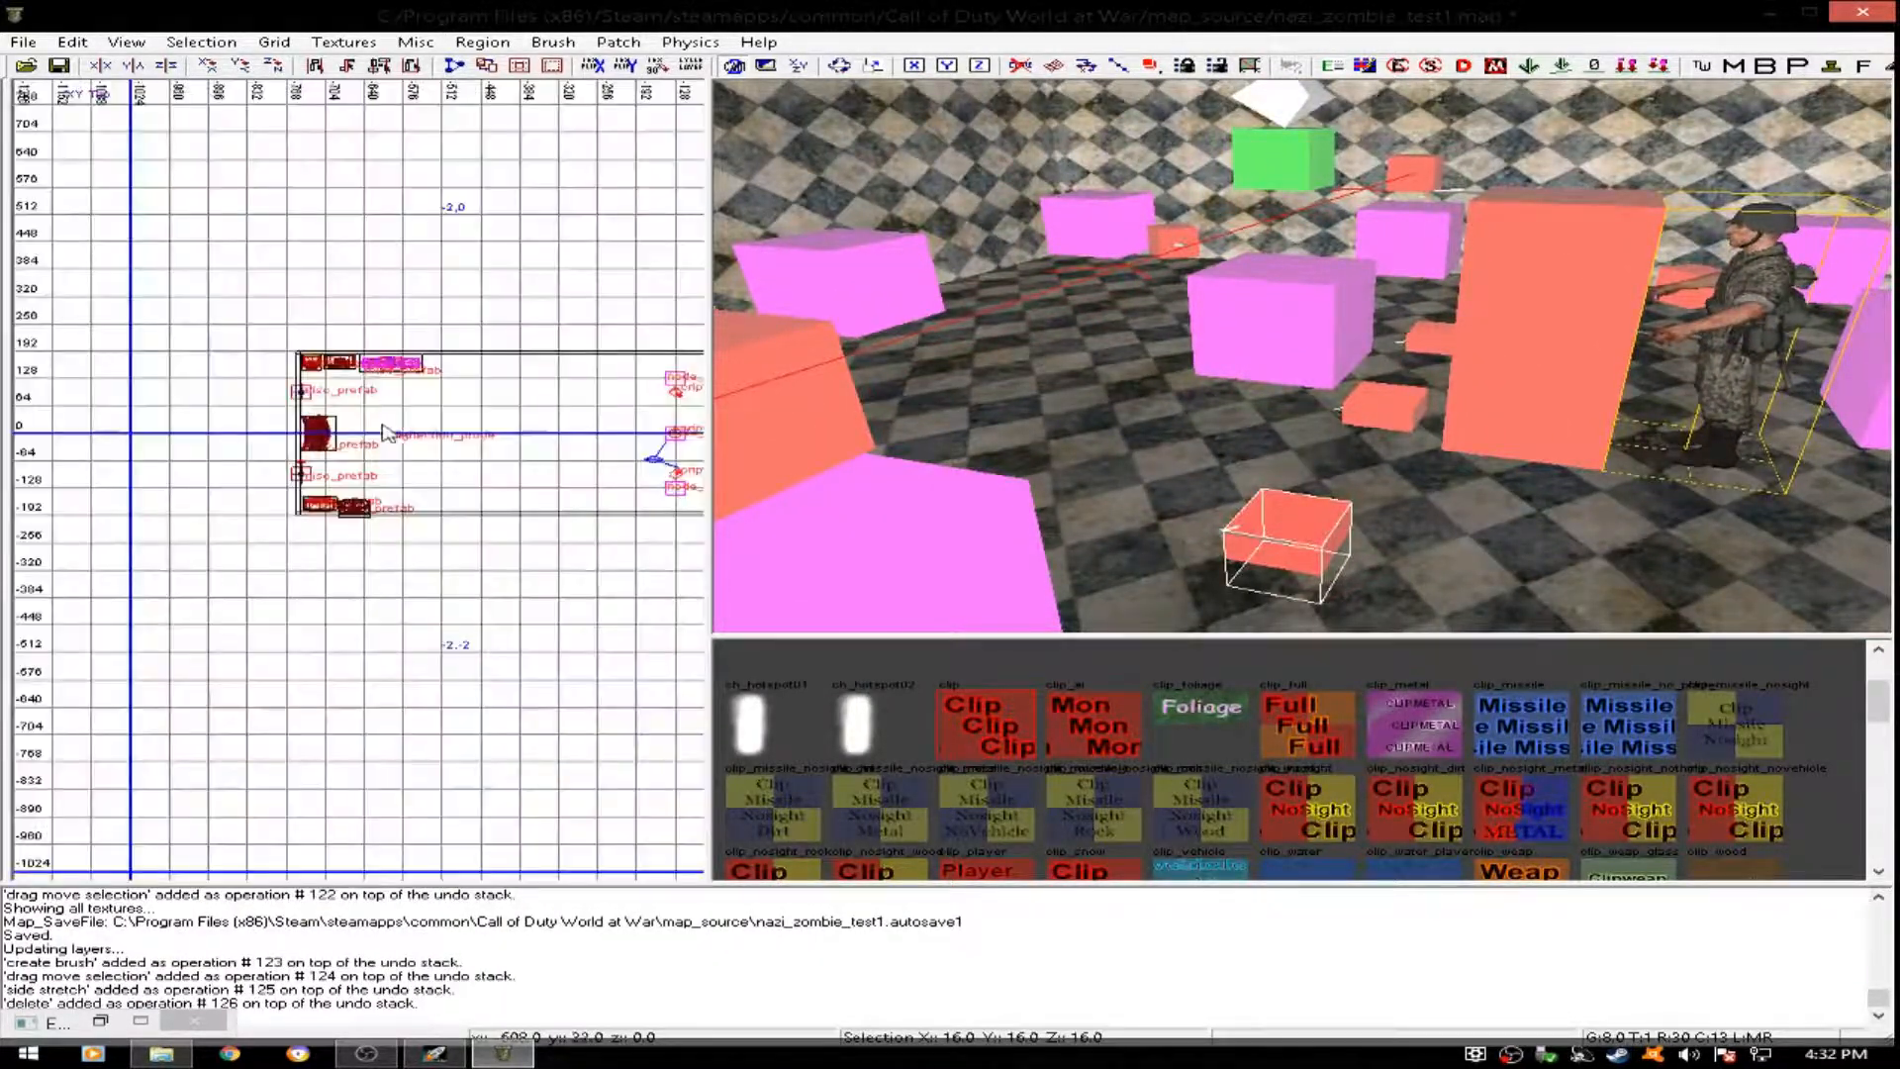
pyautogui.moveTo(400, 439); pyautogui.dragTo(626, 262)
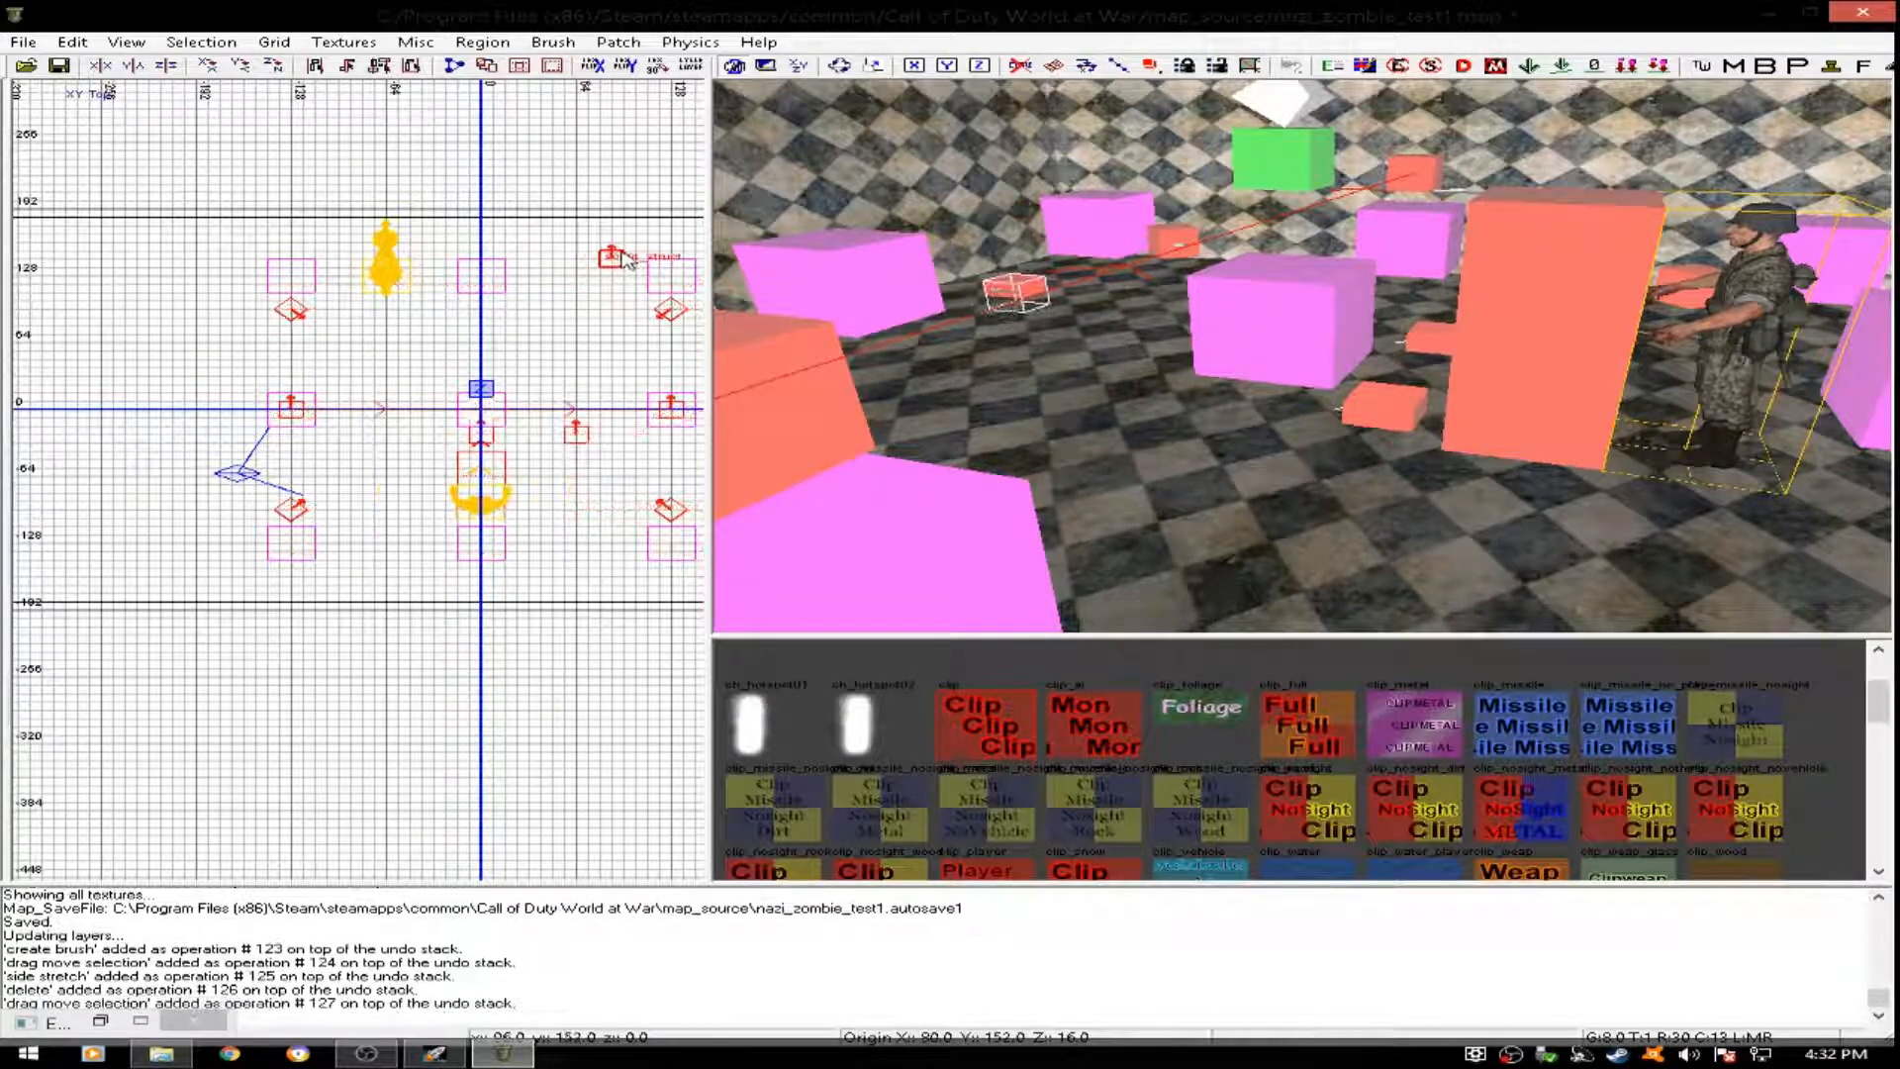
pyautogui.moveTo(483, 435); pyautogui.dragTo(231, 414)
pyautogui.keyDown('shift'); pyautogui.click(1432, 348); pyautogui.keyUp('shift')
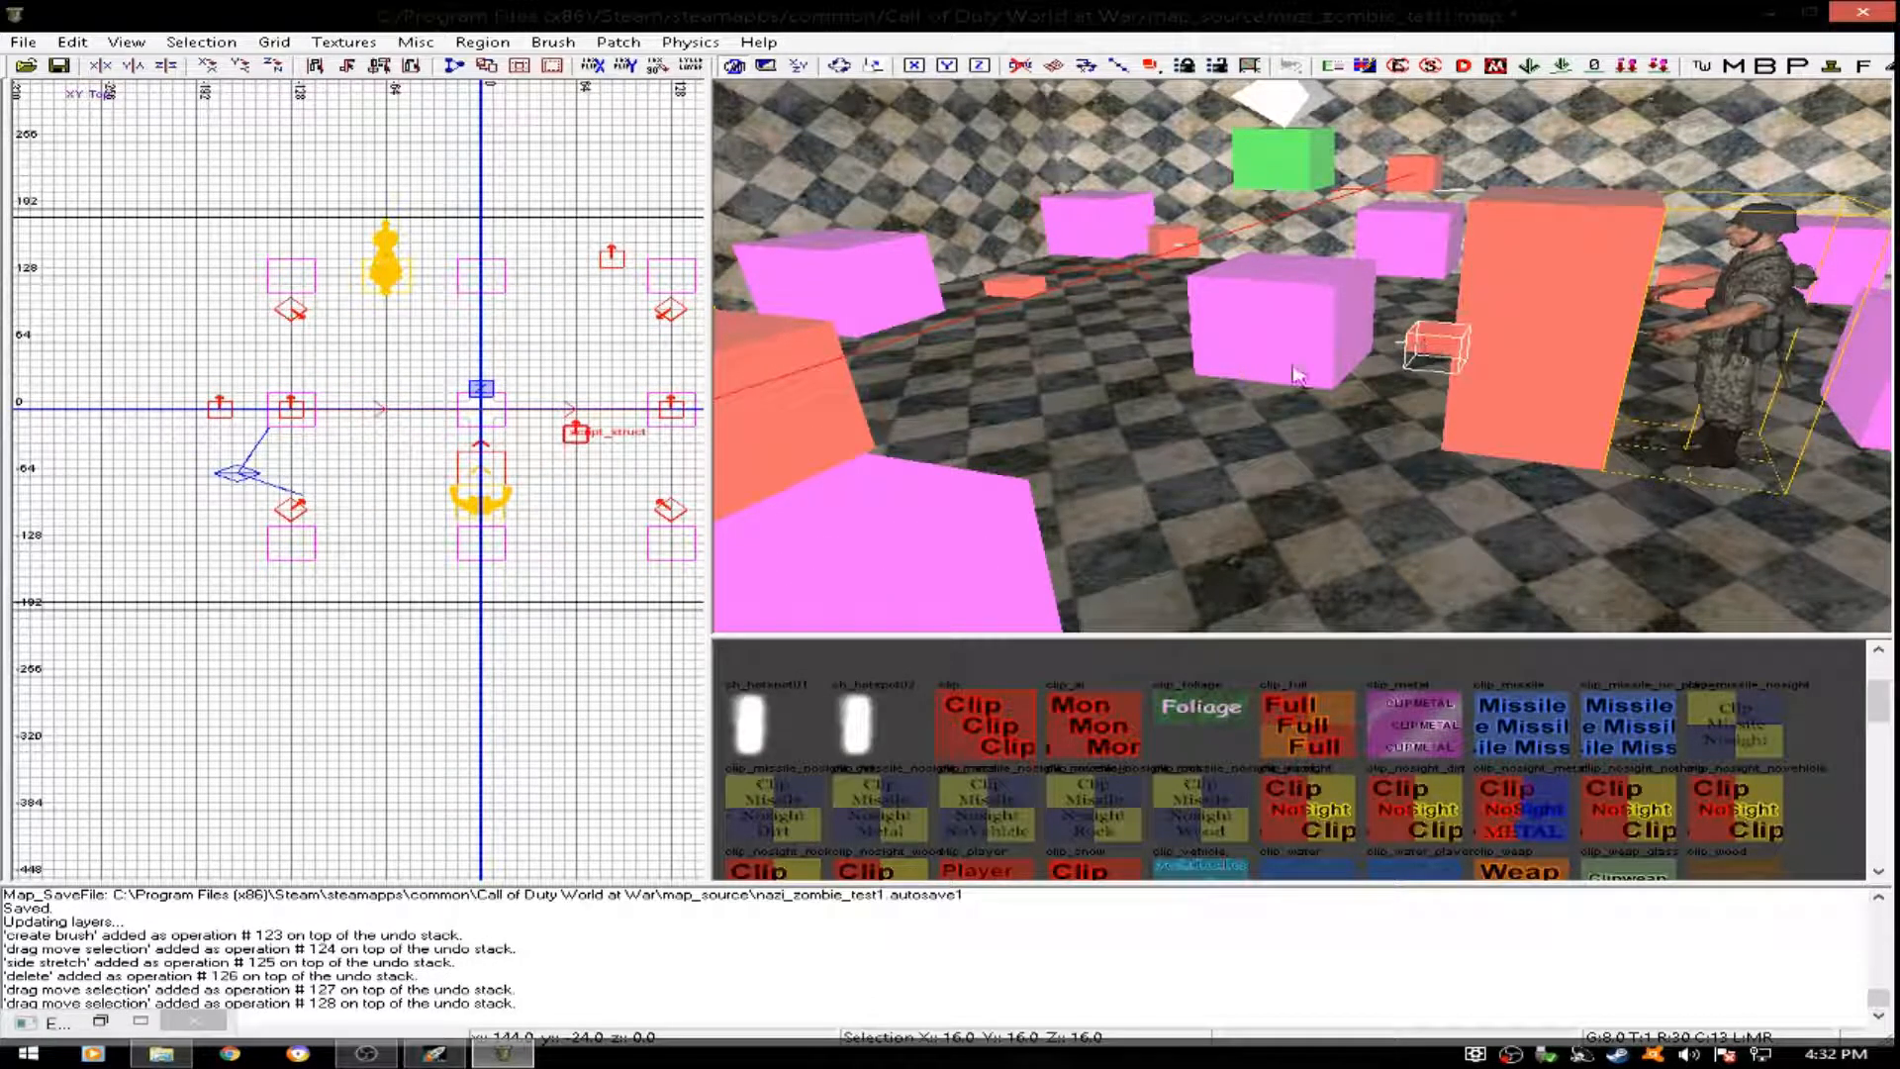
pyautogui.moveTo(573, 430); pyautogui.dragTo(599, 546)
pyautogui.press('Escape')
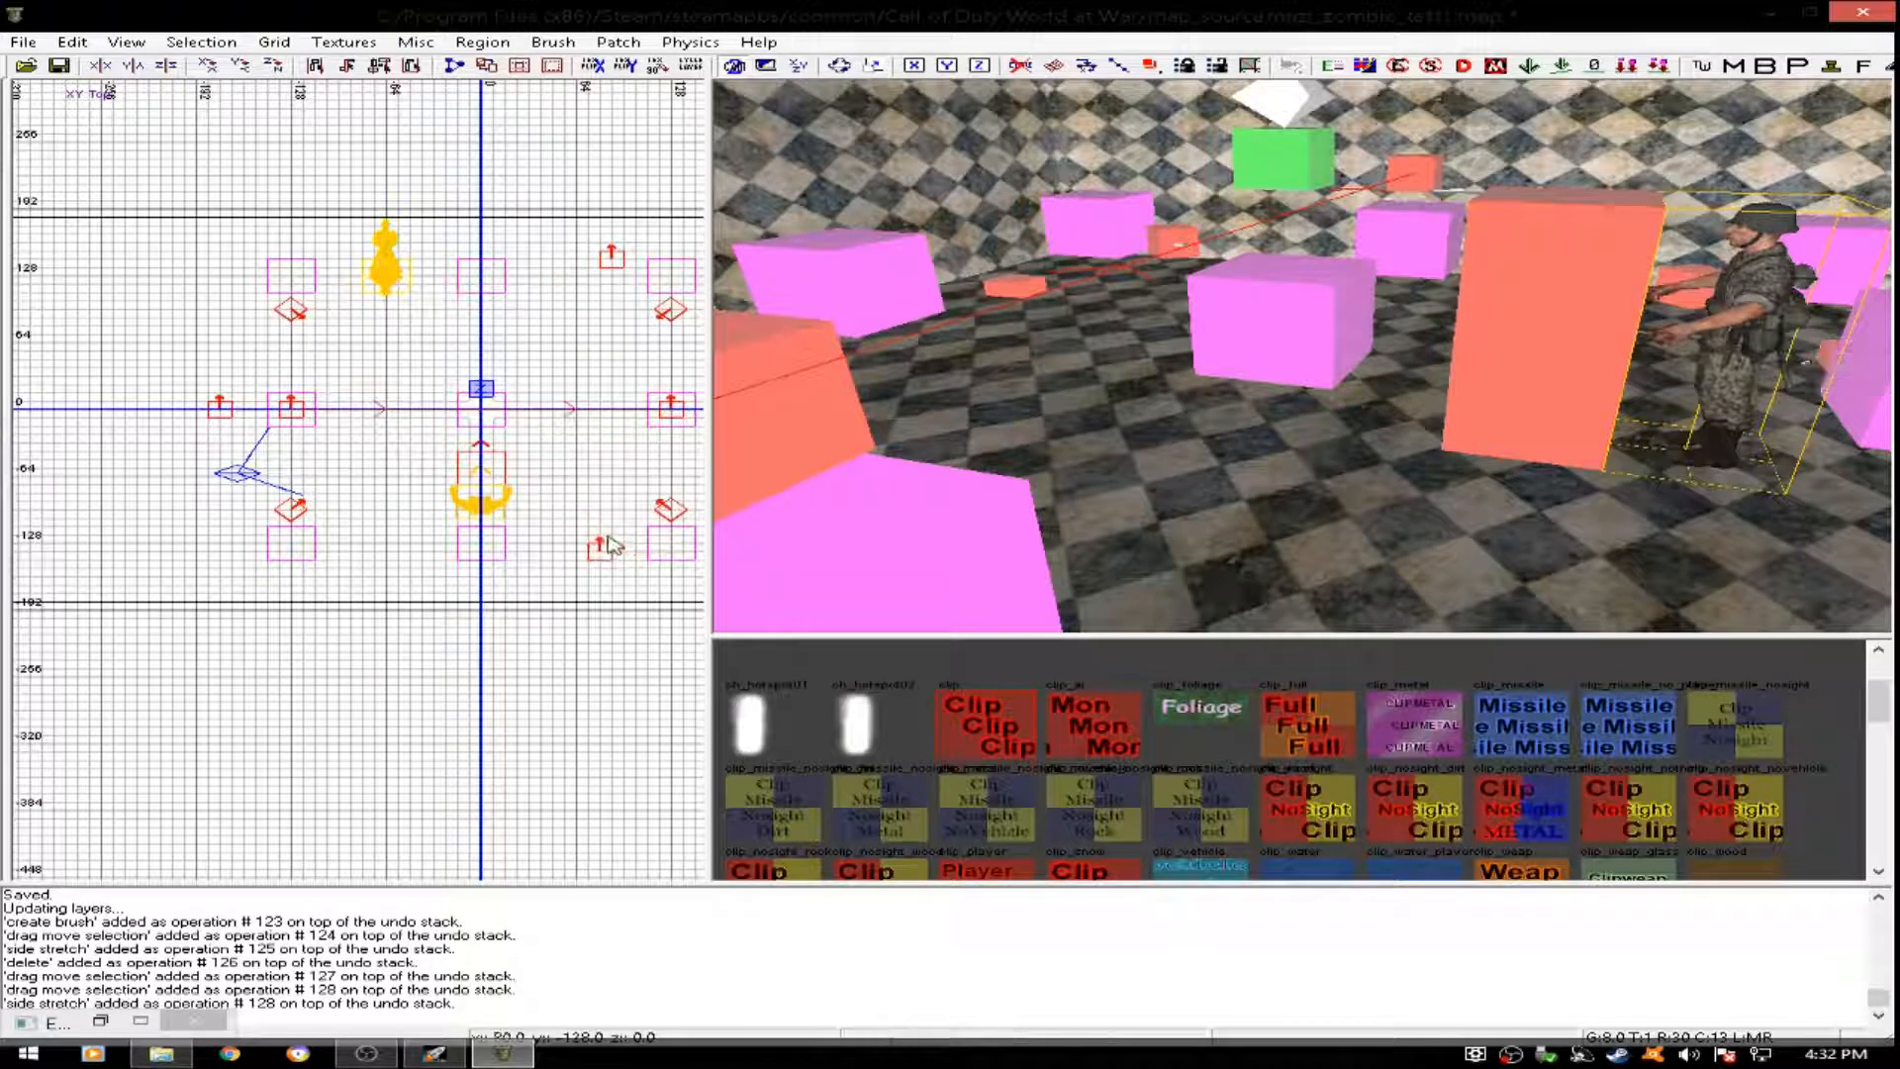
# - Move the info_player_start west into the room extension, to about x -408, y 0
pyautogui.moveTo(1560, 367); pyautogui.dragTo(1588, 381, button='right')
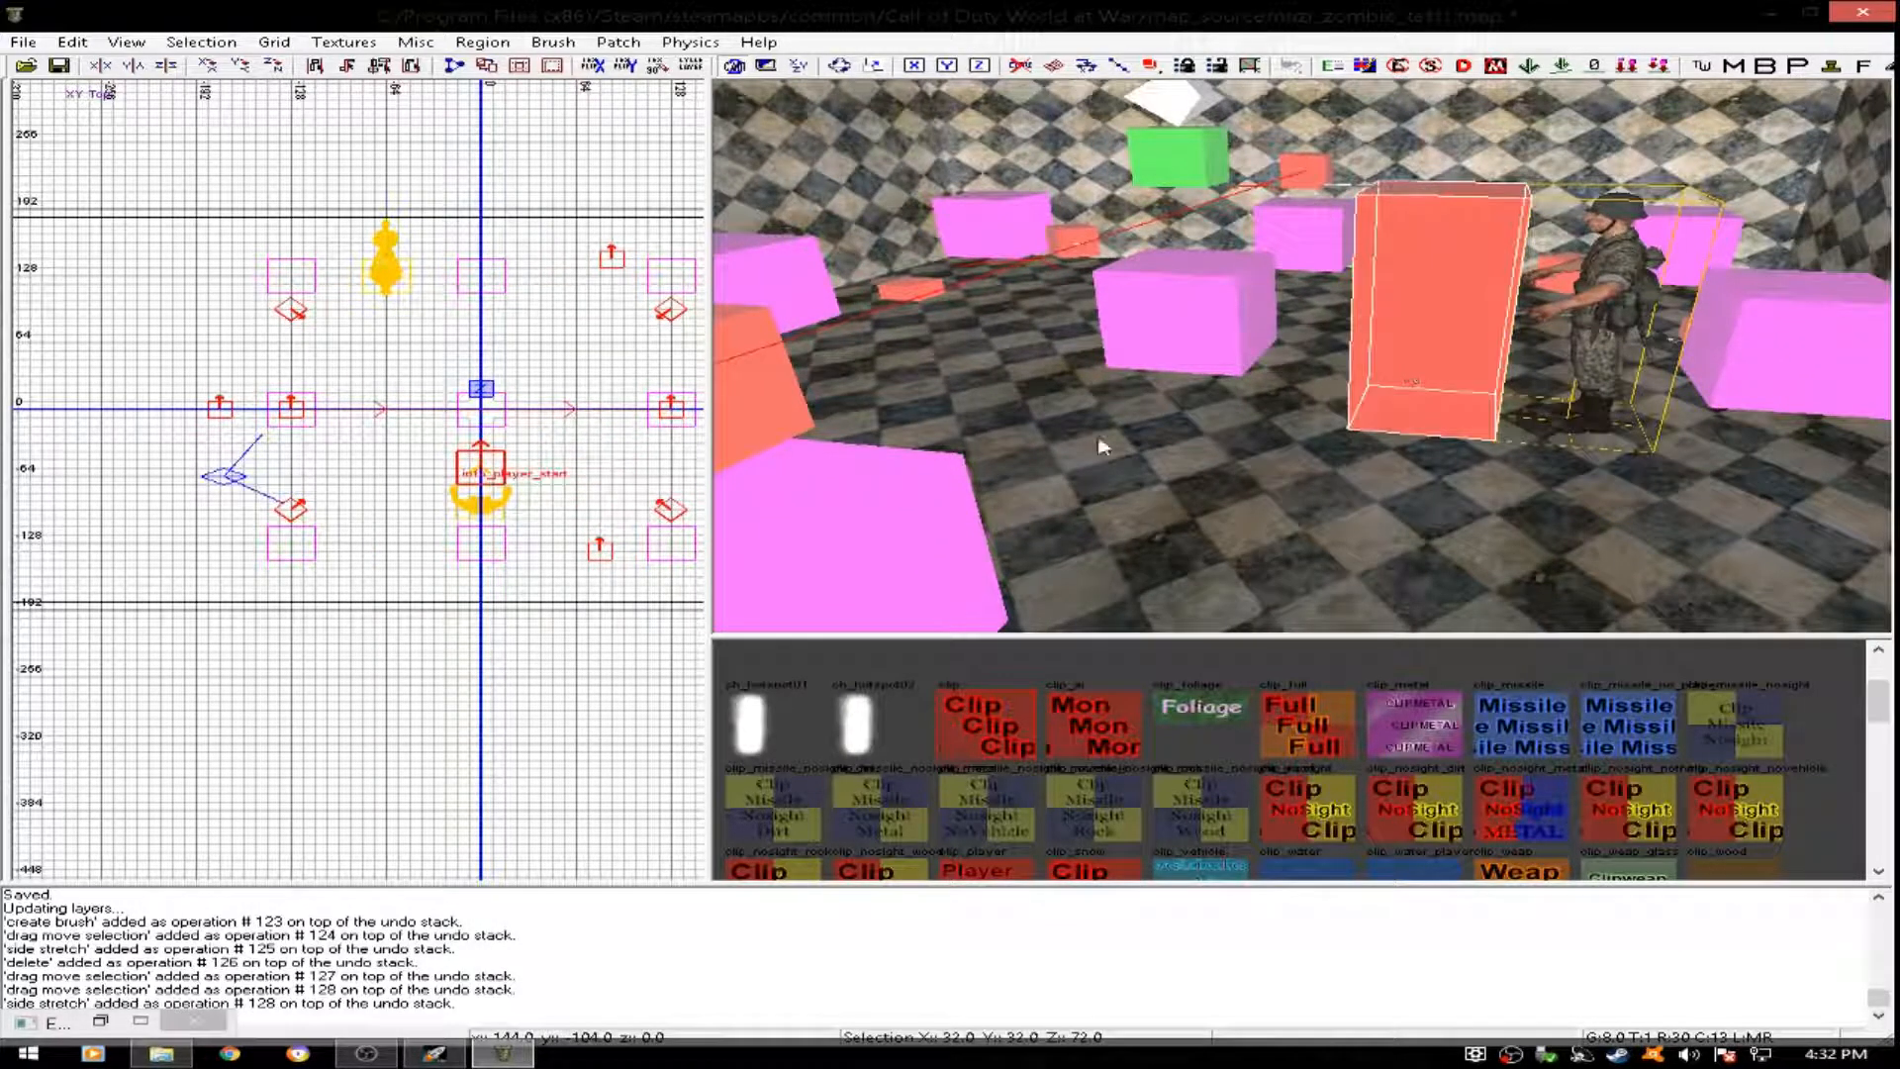
pyautogui.scroll(-3, 195, 456)
pyautogui.moveTo(195, 456); pyautogui.dragTo(260, 443)
# - Duplicate a pink cube entity from the main room and move the copy west toward the extension
pyautogui.moveTo(1144, 381); pyautogui.dragTo(831, 386, button='right')
pyautogui.moveTo(1227, 490); pyautogui.dragTo(1121, 461, button='right')
pyautogui.moveTo(1267, 427); pyautogui.dragTo(950, 297, button='right')
pyautogui.moveTo(1306, 392); pyautogui.dragTo(1039, 277, button='right')
pyautogui.moveTo(1311, 356); pyautogui.dragTo(1321, 345, button='right')
pyautogui.keyDown('shift'); pyautogui.click(1291, 359); pyautogui.keyUp('shift')
pyautogui.press('space')
pyautogui.moveTo(472, 440)
pyautogui.mouseDown()
pyautogui.moveTo(394, 435)
pyautogui.moveTo(379, 353)
pyautogui.moveTo(346, 491)
pyautogui.moveTo(255, 509)
pyautogui.moveTo(206, 483)
pyautogui.moveTo(272, 426)
pyautogui.moveTo(236, 356)
pyautogui.moveTo(162, 409)
pyautogui.moveTo(162, 436)
pyautogui.mouseUp()
# - Place further copies of the pink cube entity throughout the west extension and delete the surplus copy
pyautogui.press('space')
pyautogui.press('space')
pyautogui.press('space')
pyautogui.press('space')
pyautogui.press('space')
pyautogui.press('space')
pyautogui.press('space')
pyautogui.moveTo(162, 436); pyautogui.dragTo(102, 361)
pyautogui.moveTo(100, 370); pyautogui.dragTo(278, 404, button='right')
pyautogui.moveTo(314, 421); pyautogui.dragTo(295, 531)
pyautogui.press('space')
pyautogui.moveTo(295, 530)
pyautogui.mouseDown()
pyautogui.moveTo(206, 518)
pyautogui.moveTo(212, 420)
pyautogui.moveTo(247, 441)
pyautogui.mouseUp()
pyautogui.press('space')
pyautogui.press('space')
pyautogui.press('BackSpace')
pyautogui.moveTo(1060, 342); pyautogui.dragTo(1036, 419, button='right')
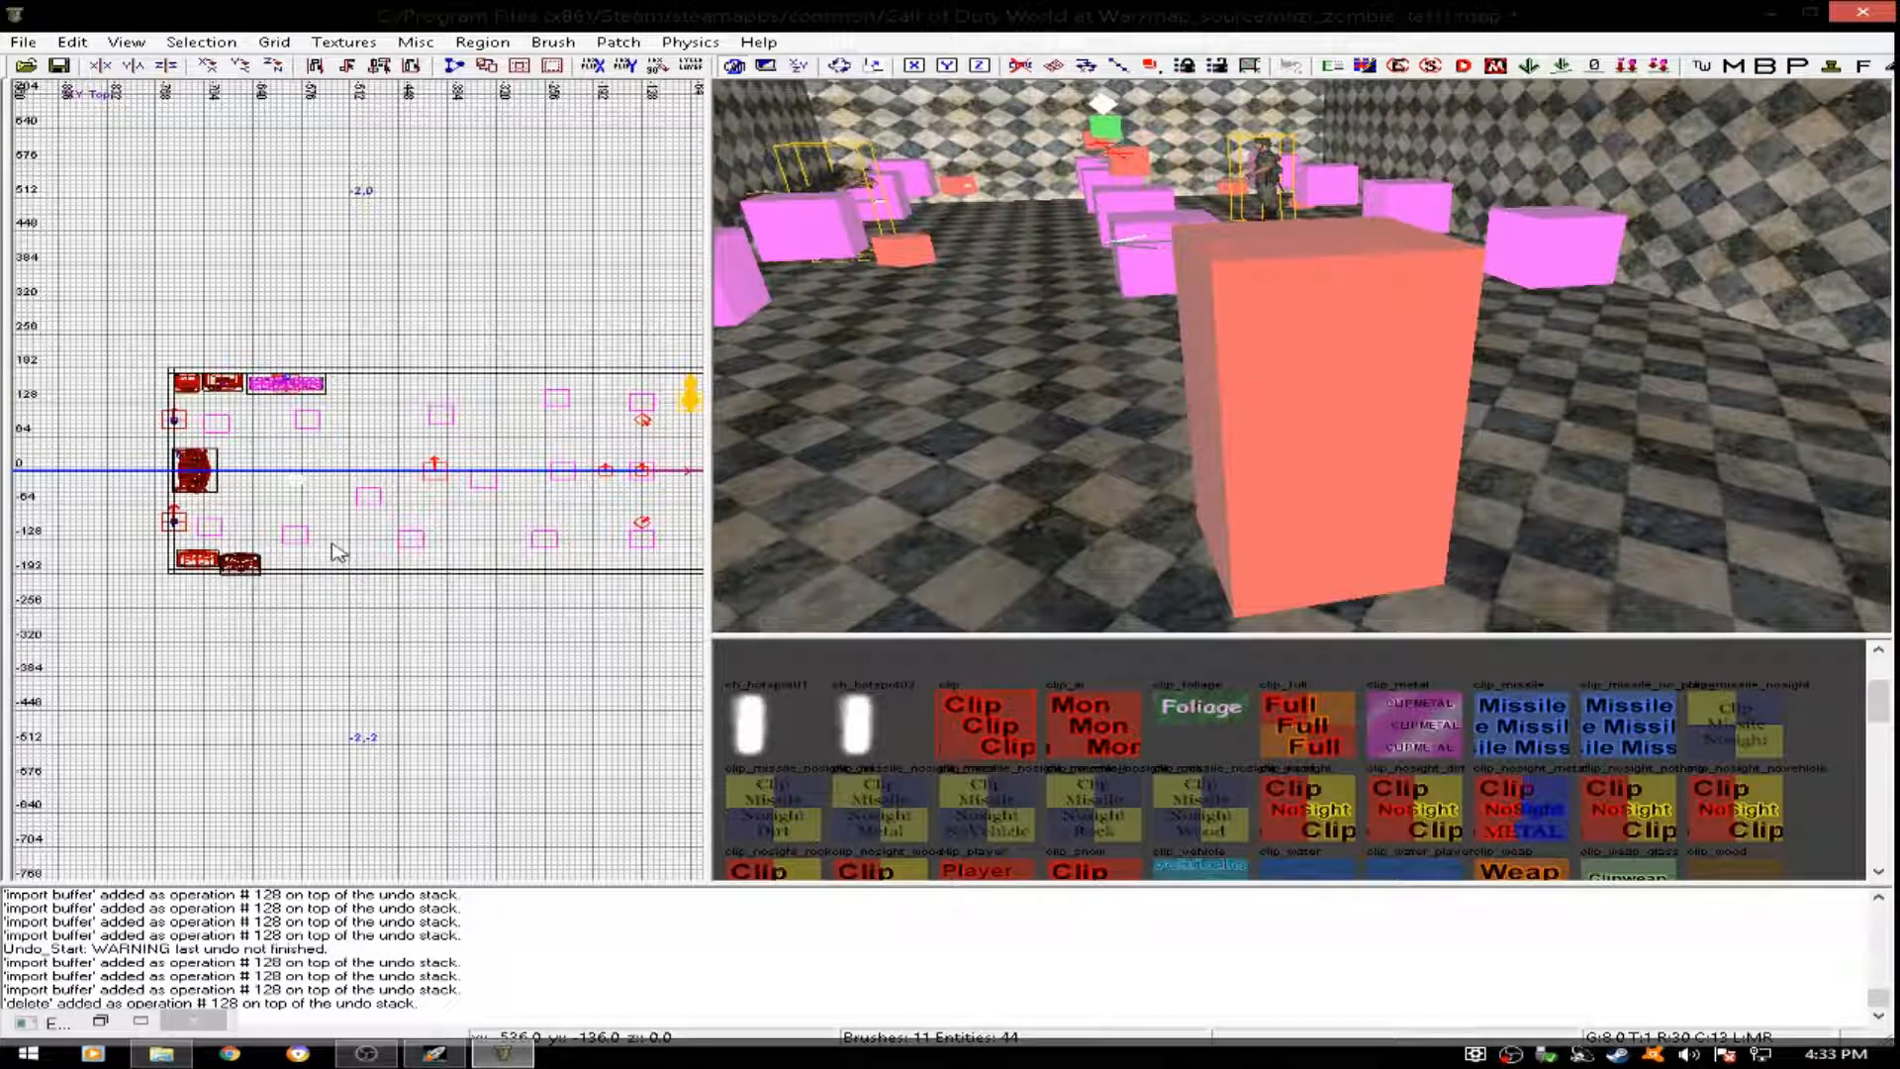
pyautogui.hotkey('ctrl', 'Tab')
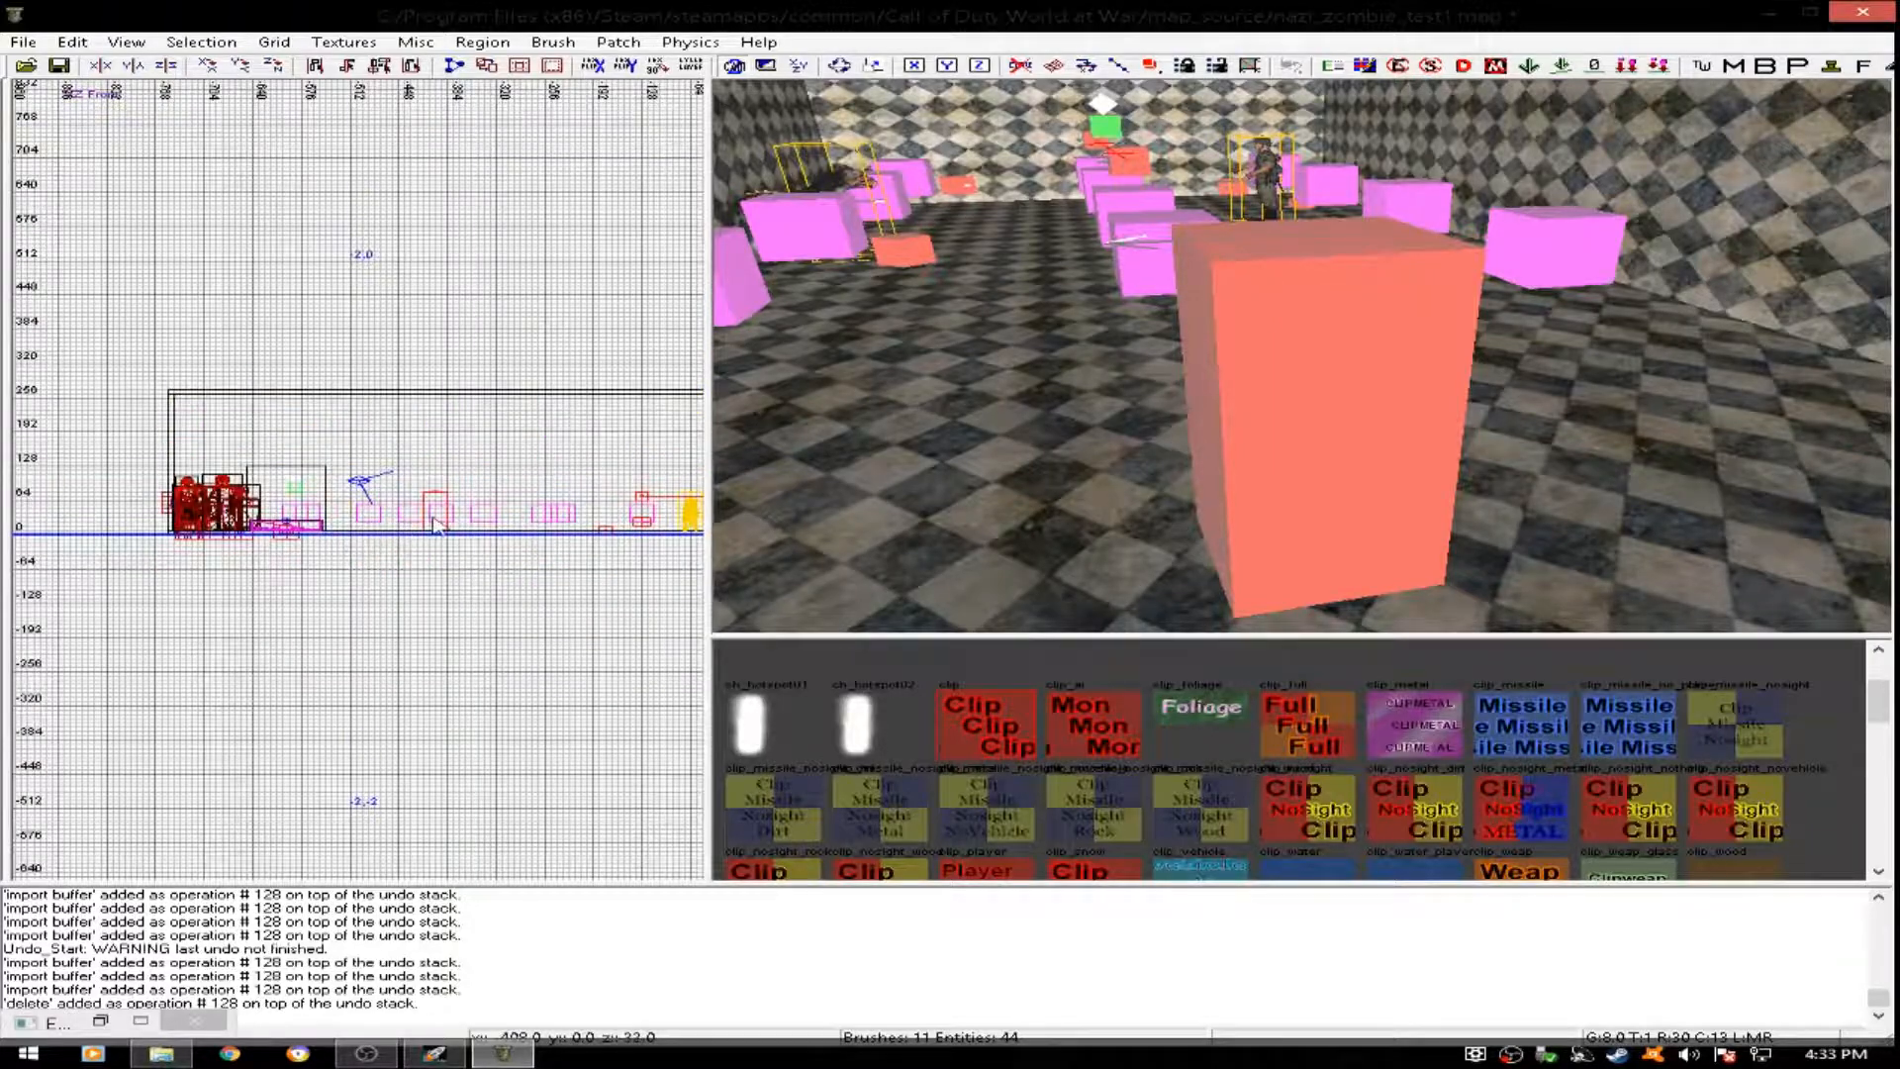
pyautogui.scroll(9, 435, 524)
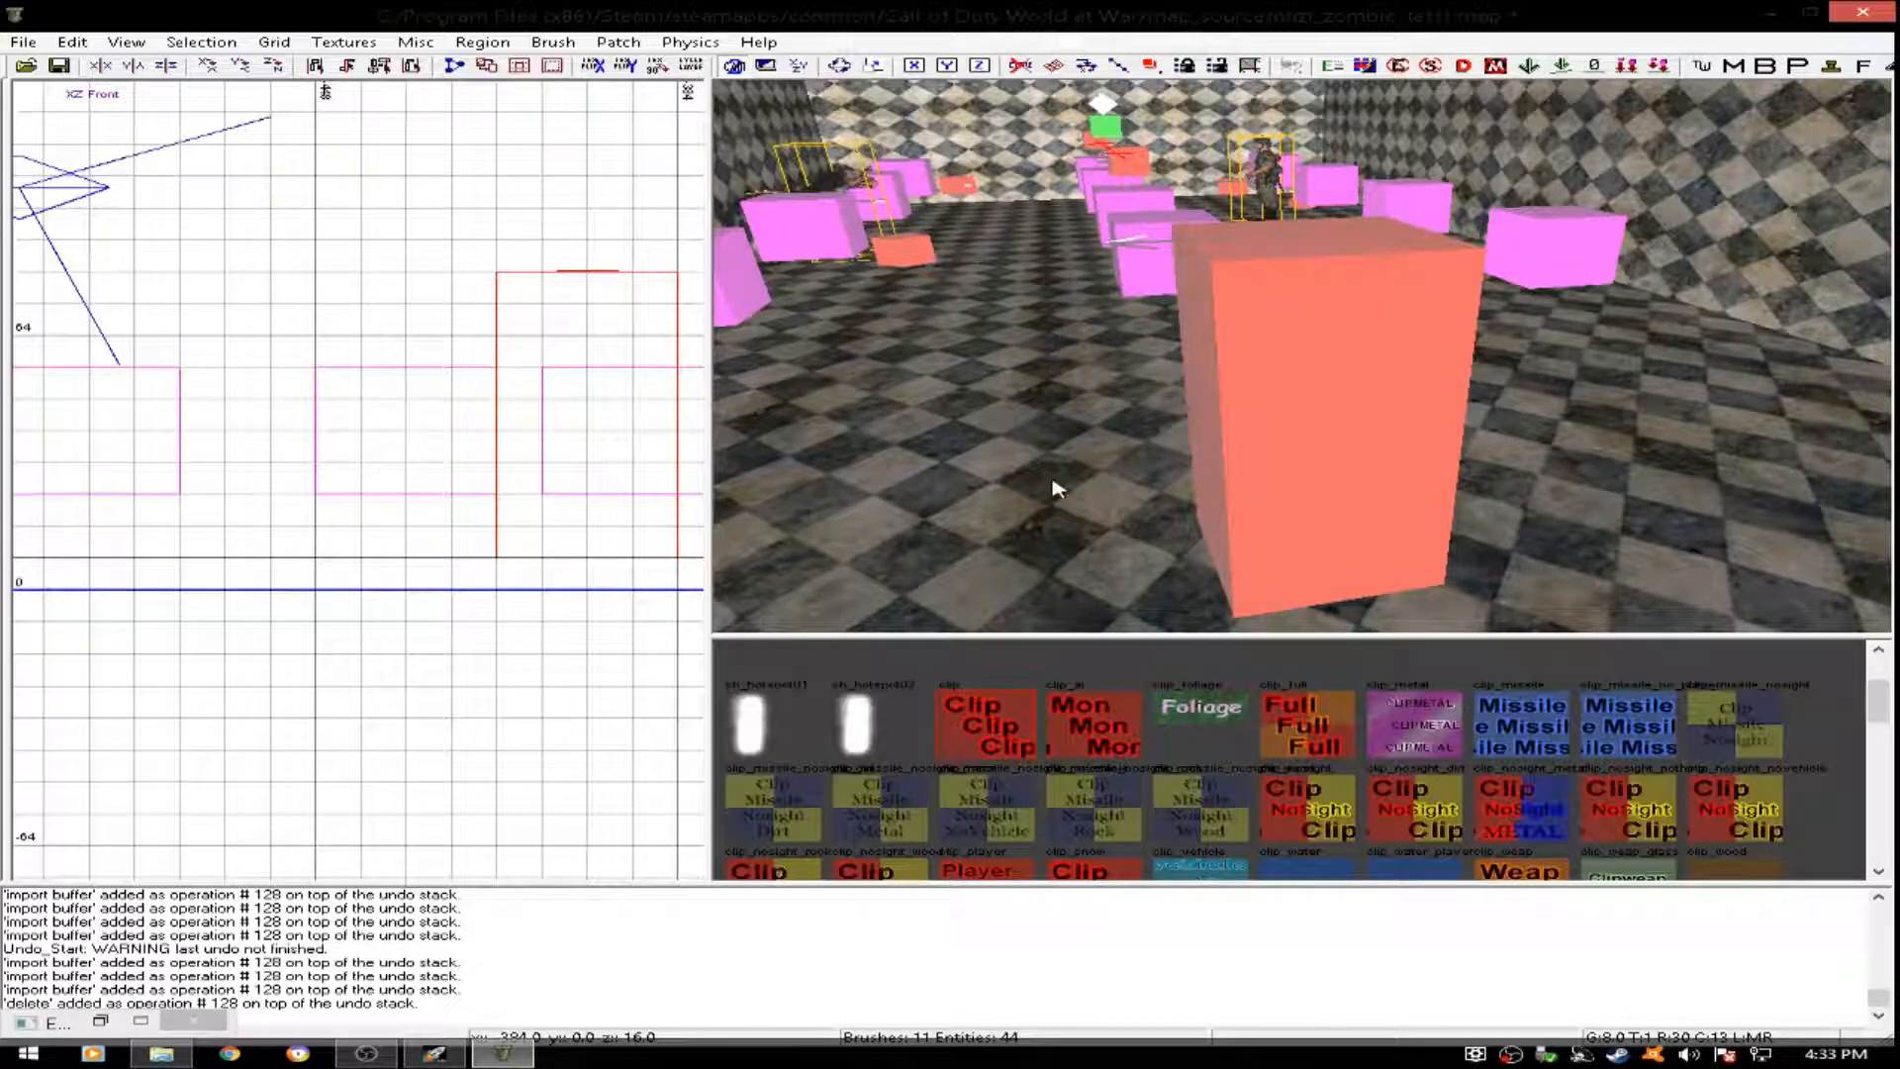
pyautogui.moveTo(1413, 331); pyautogui.dragTo(1237, 240, button='right')
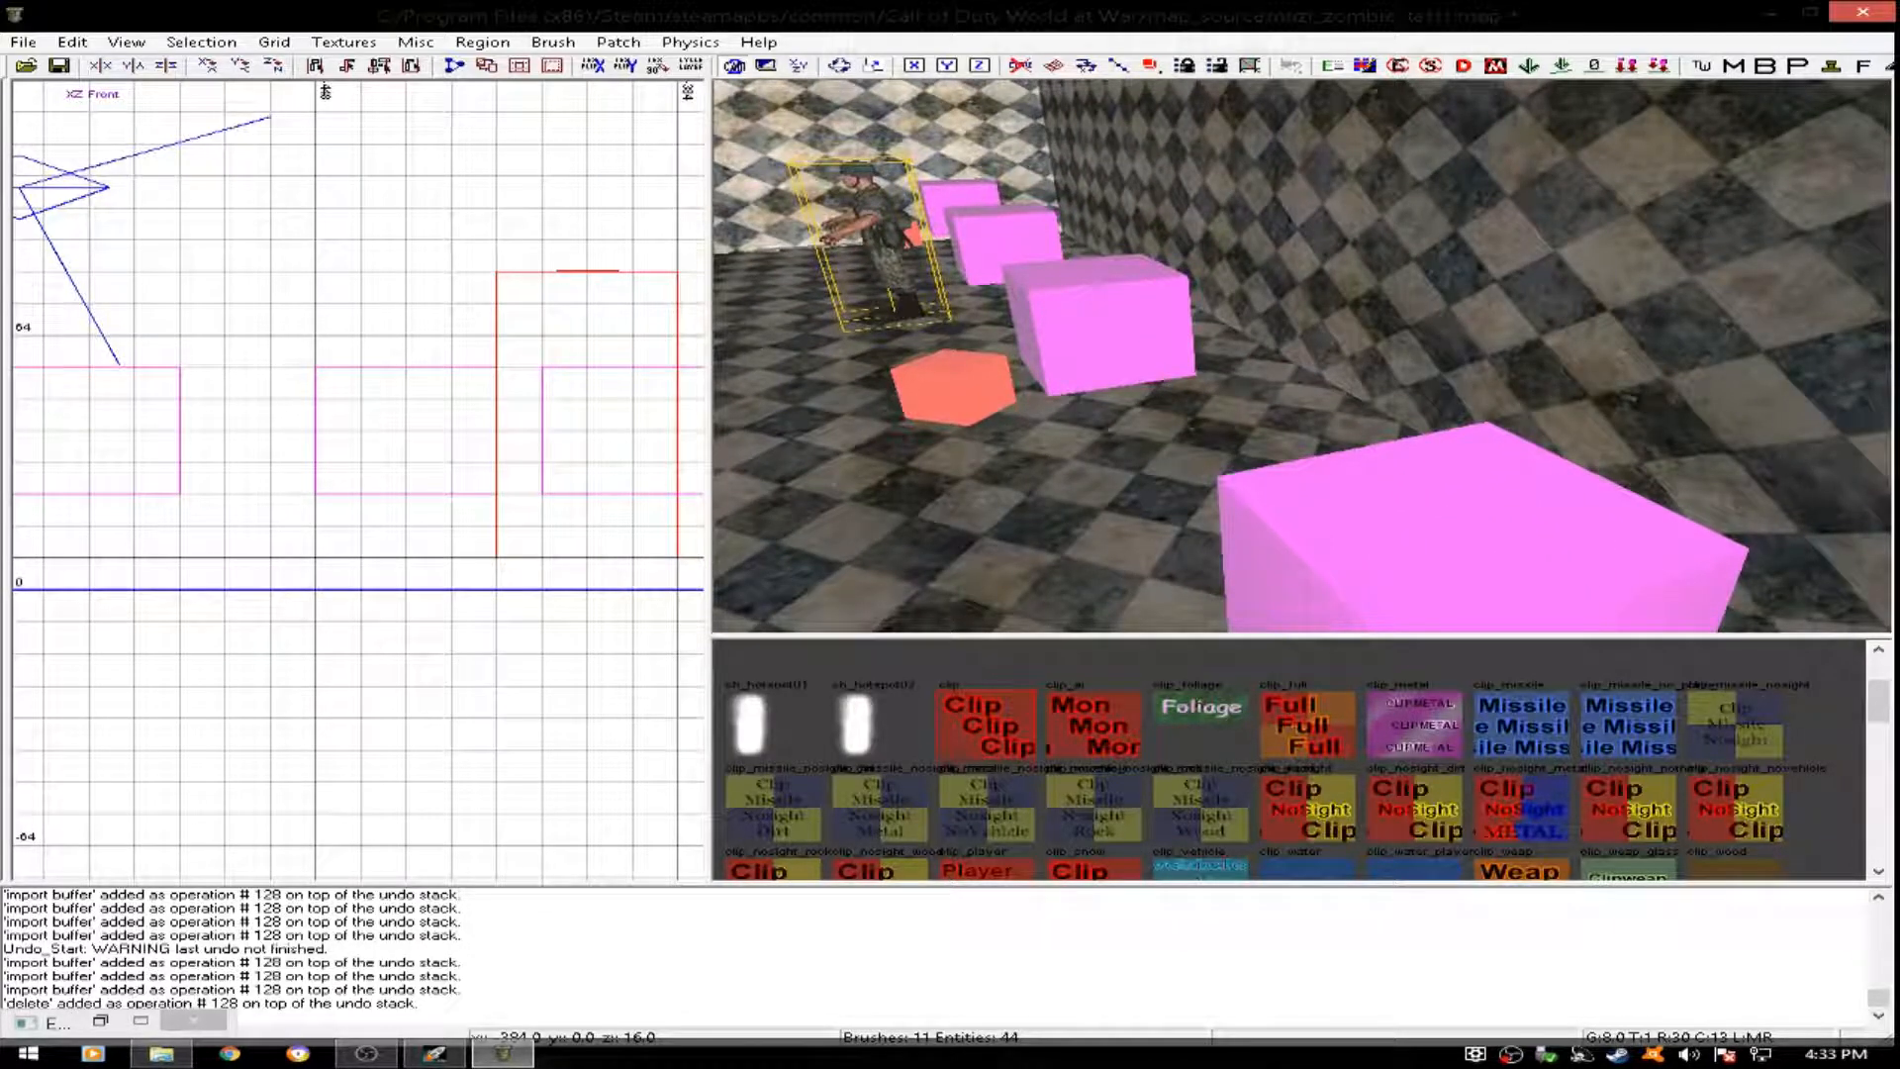
pyautogui.moveTo(1237, 240); pyautogui.dragTo(1422, 339, button='right')
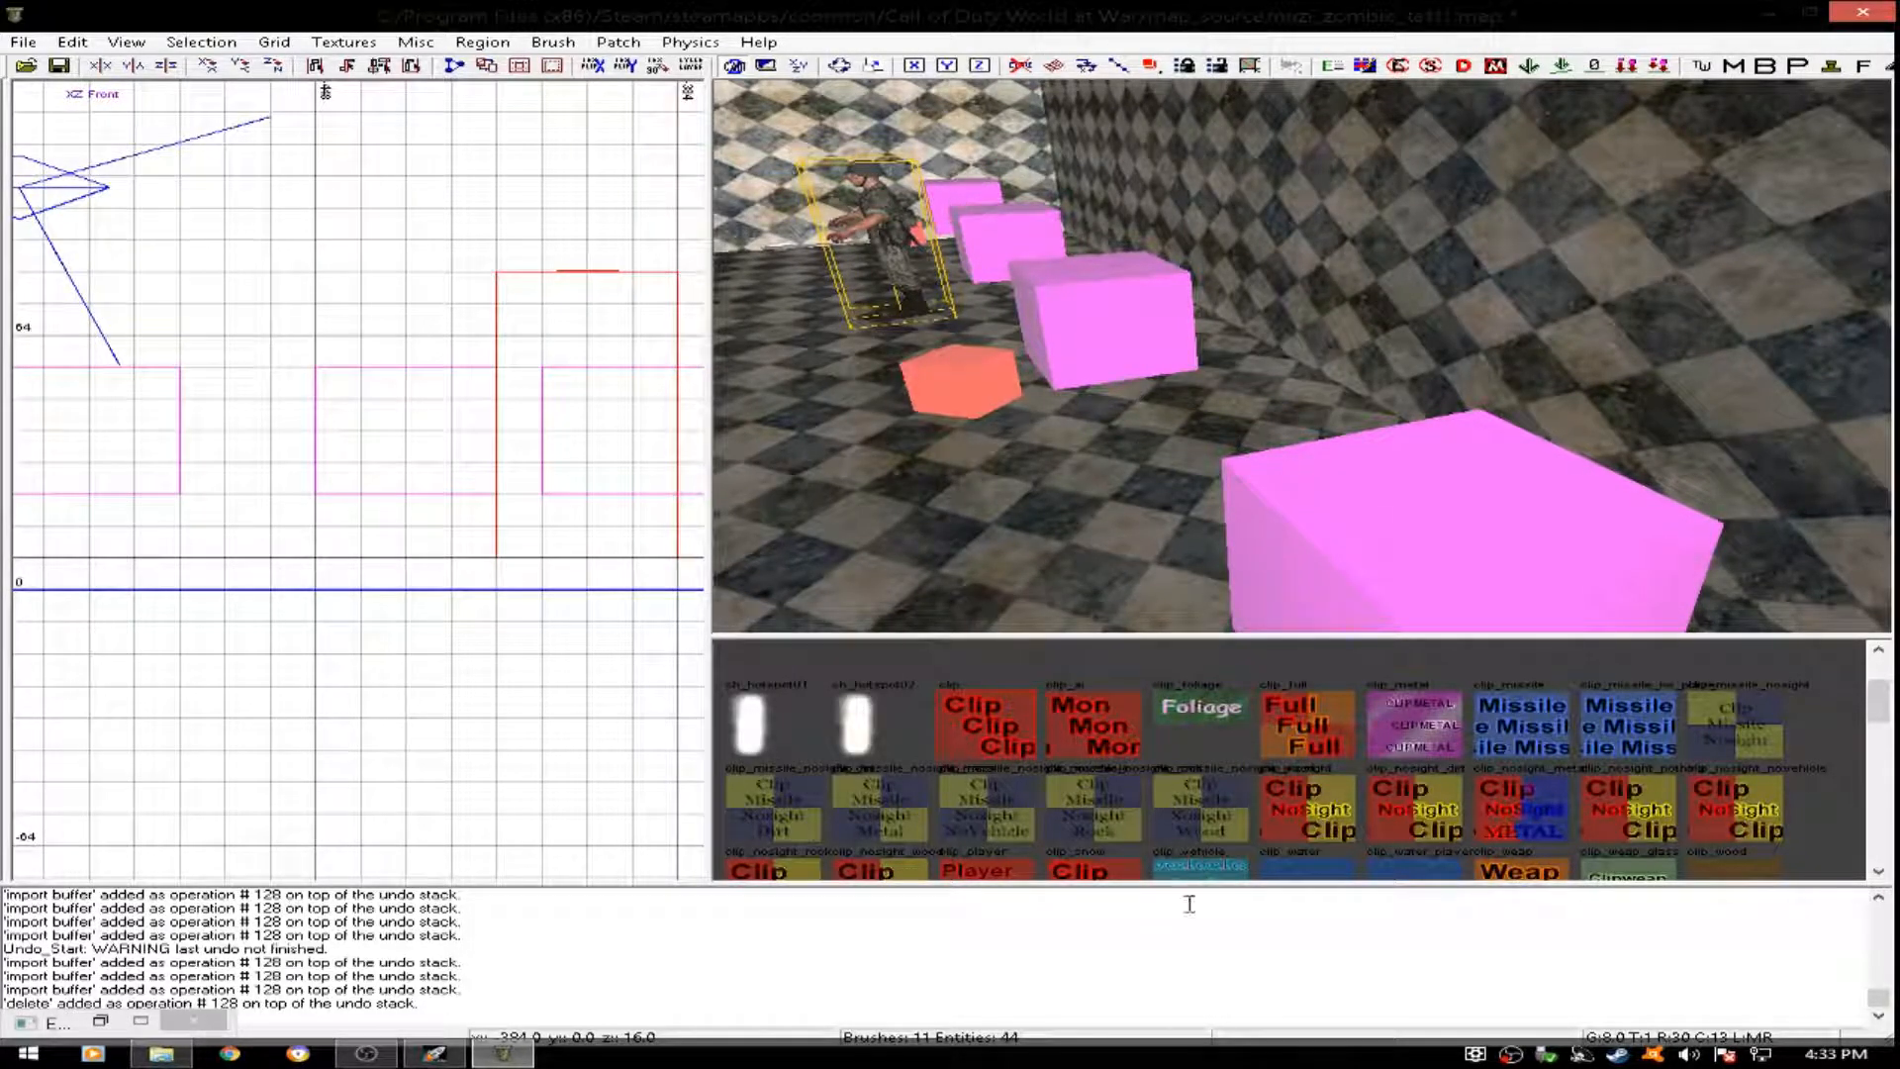
# - Switch the grid to the top view and create a misc model entity in the middle of the west extension
pyautogui.moveTo(1244, 492); pyautogui.dragTo(1207, 515, button='right')
pyautogui.moveTo(1405, 484); pyautogui.dragTo(1118, 463, button='right')
pyautogui.moveTo(1287, 465); pyautogui.dragTo(1089, 470, button='right')
pyautogui.moveTo(1302, 356); pyautogui.dragTo(1035, 356, button='right')
pyautogui.scroll(-3, 582, 523)
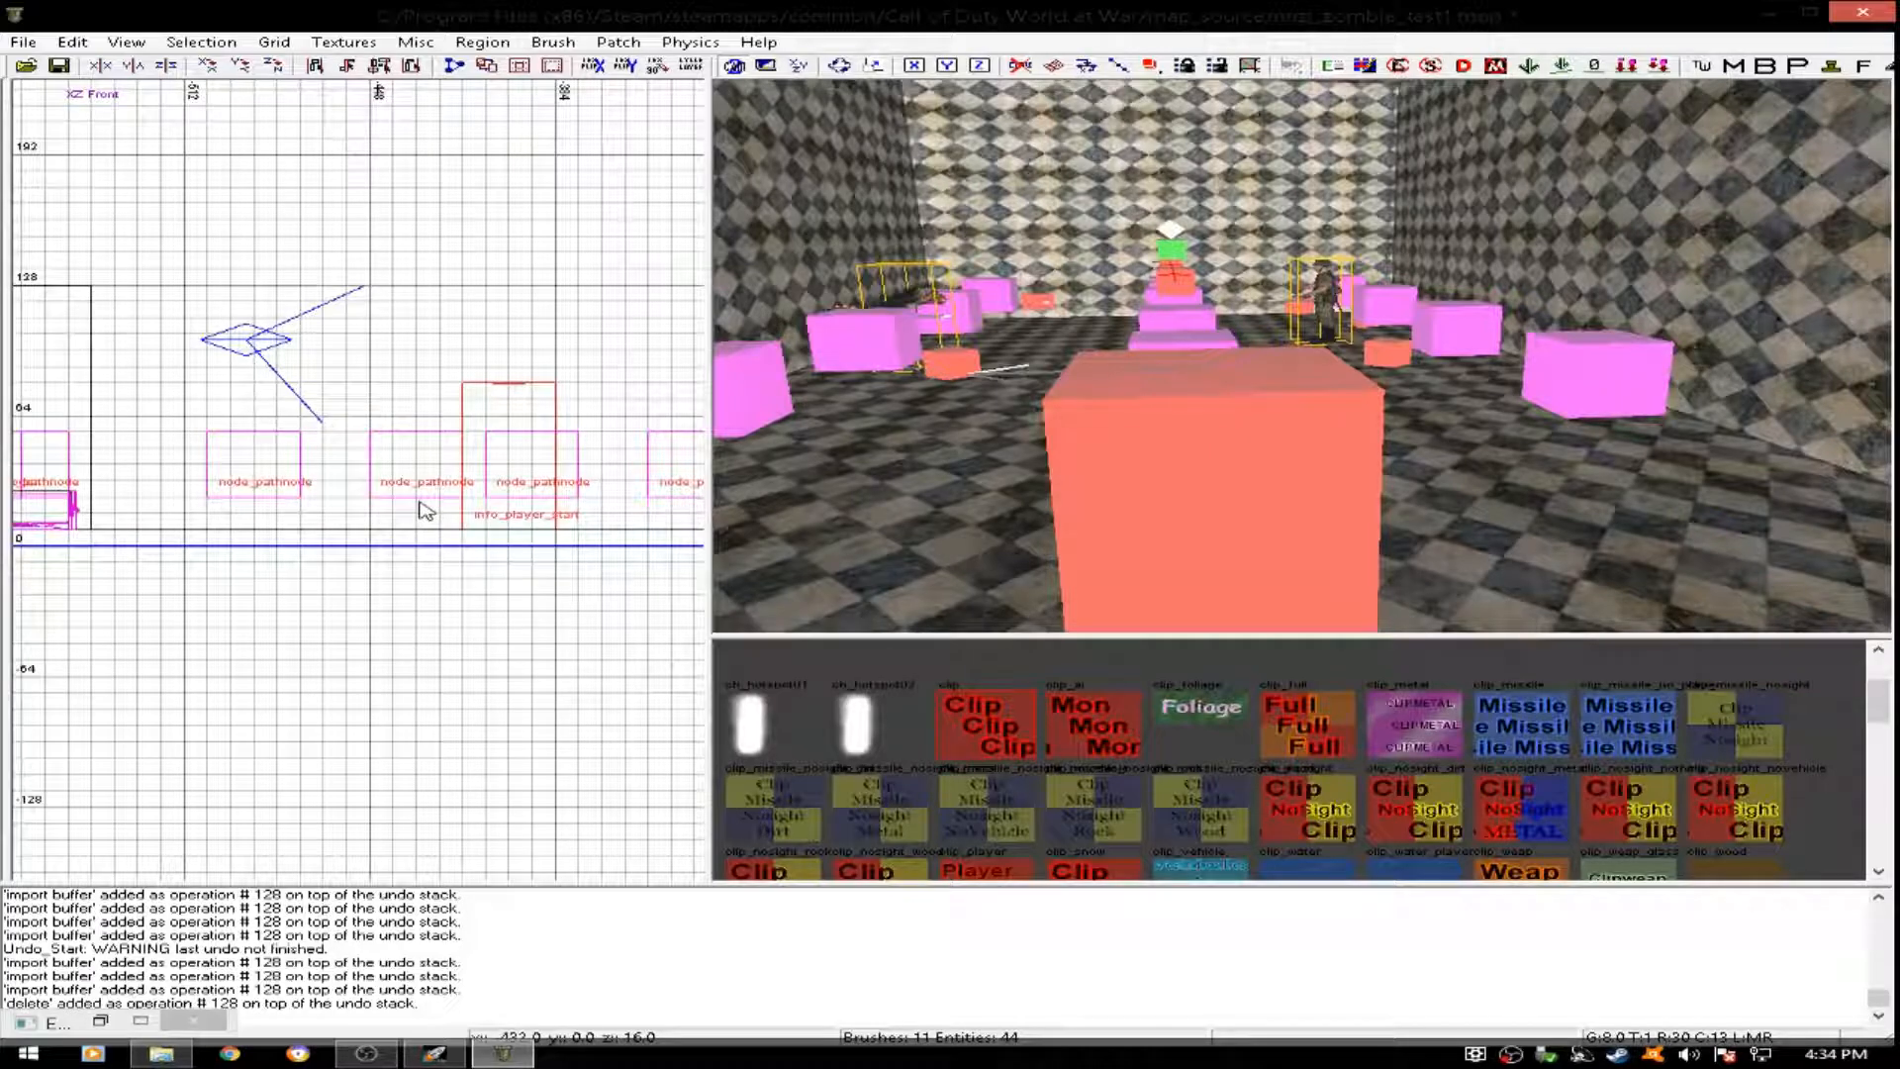
pyautogui.hotkey('ctrl', 'Tab')
pyautogui.hotkey('ctrl', 'Tab')
pyautogui.scroll(-6, 408, 525)
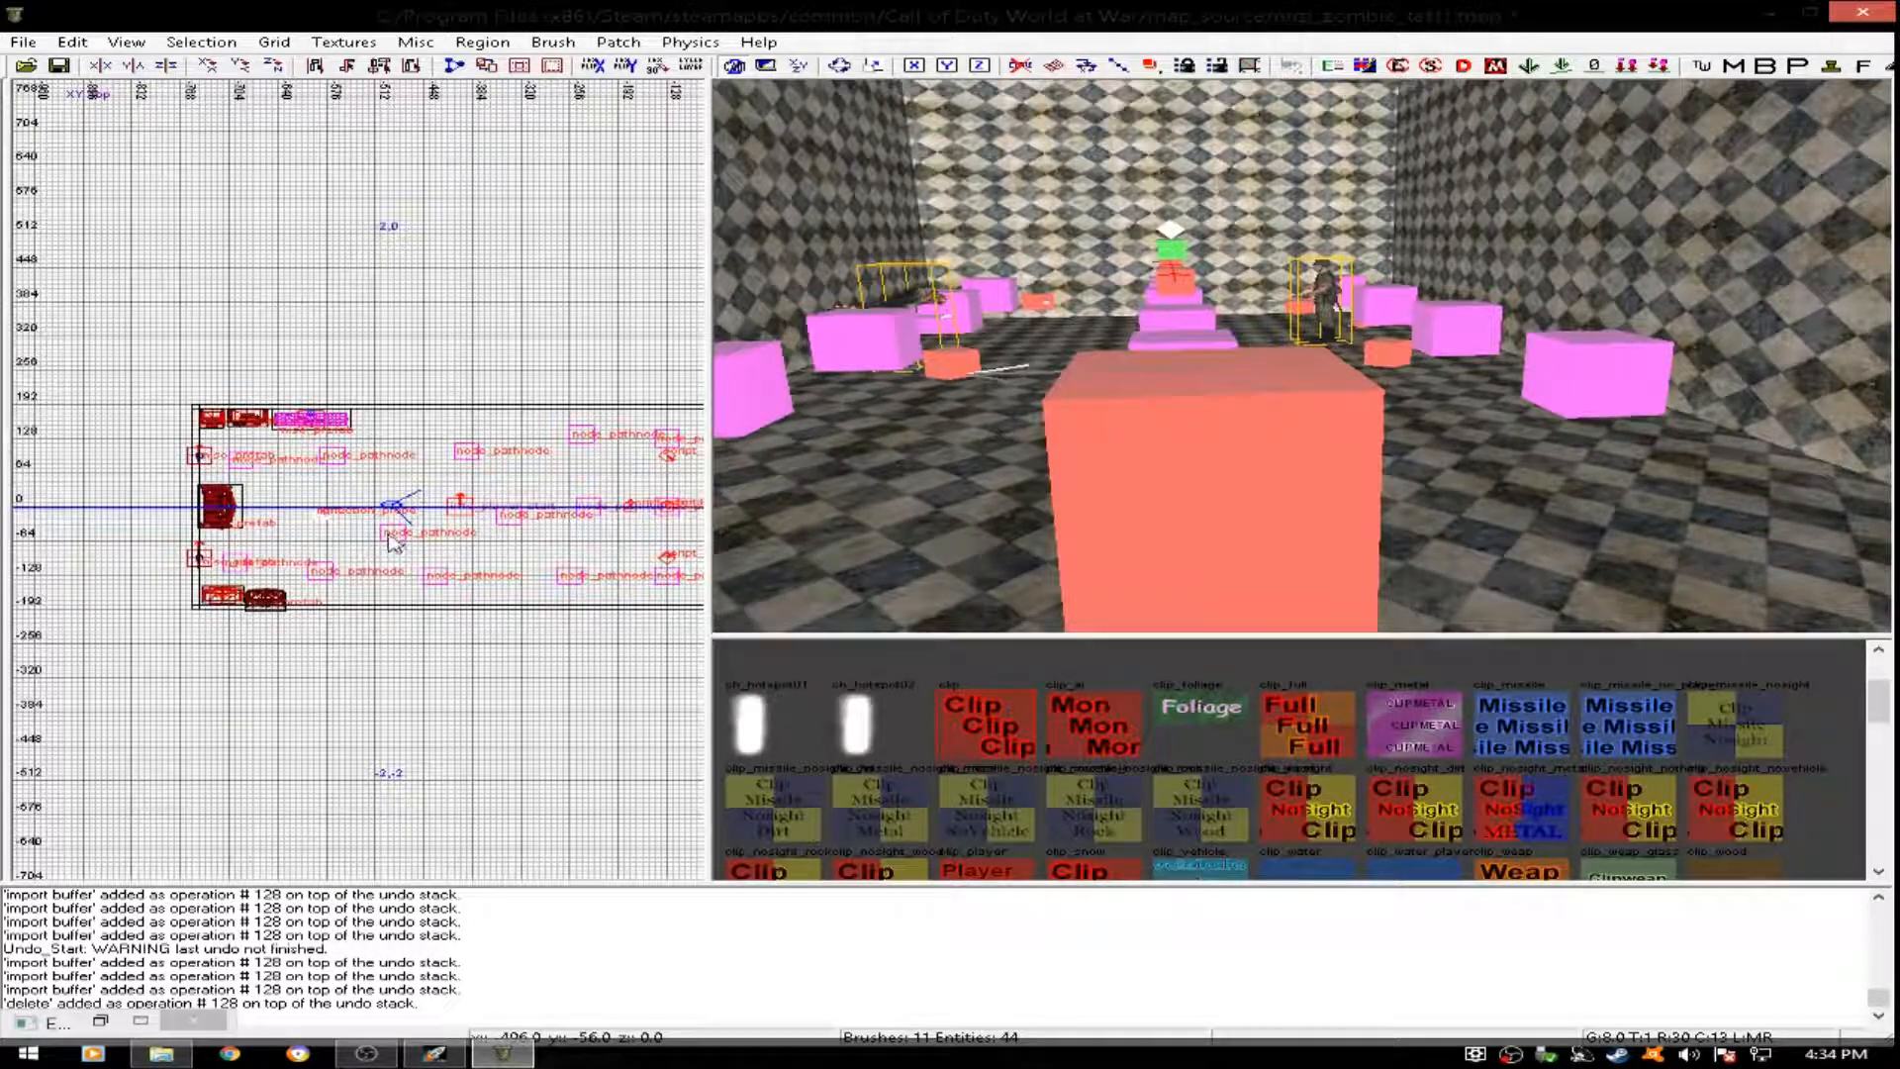
pyautogui.rightClick(363, 345)
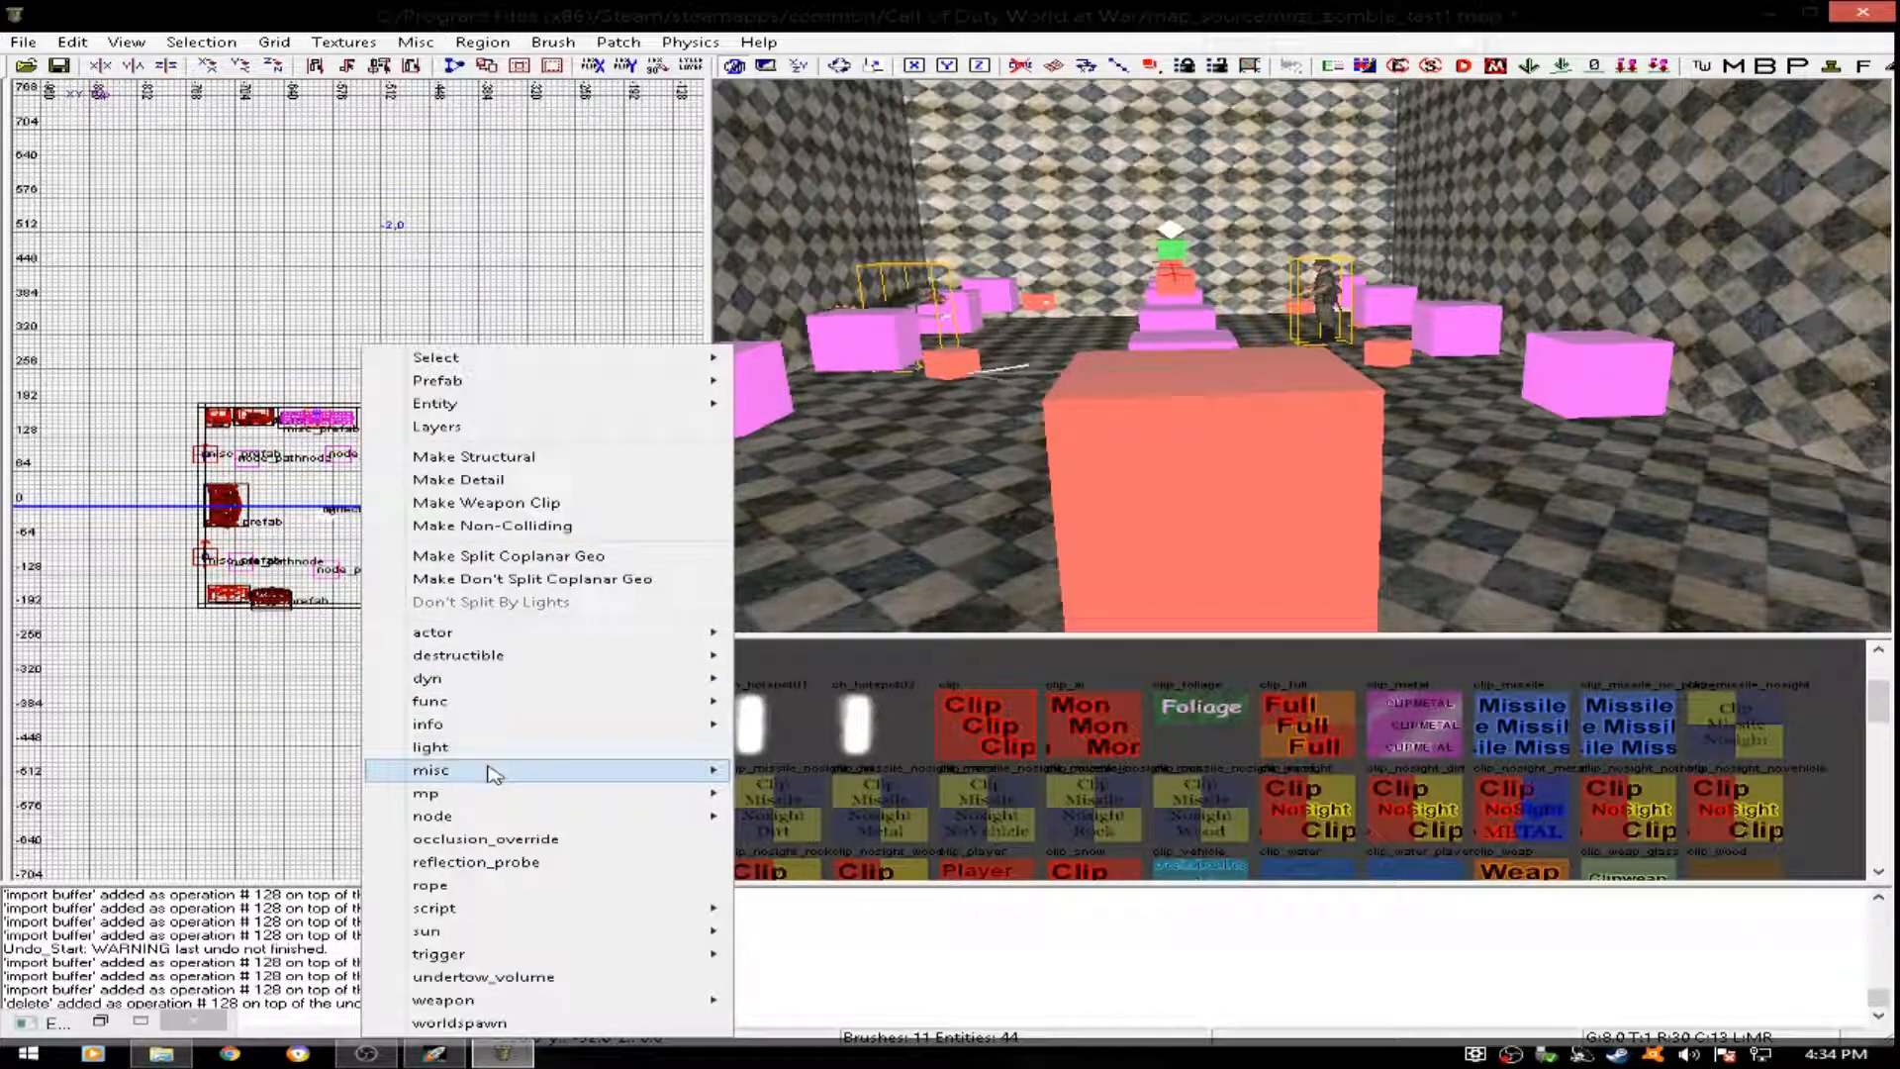
pyautogui.moveTo(535, 775)
pyautogui.click(751, 771)
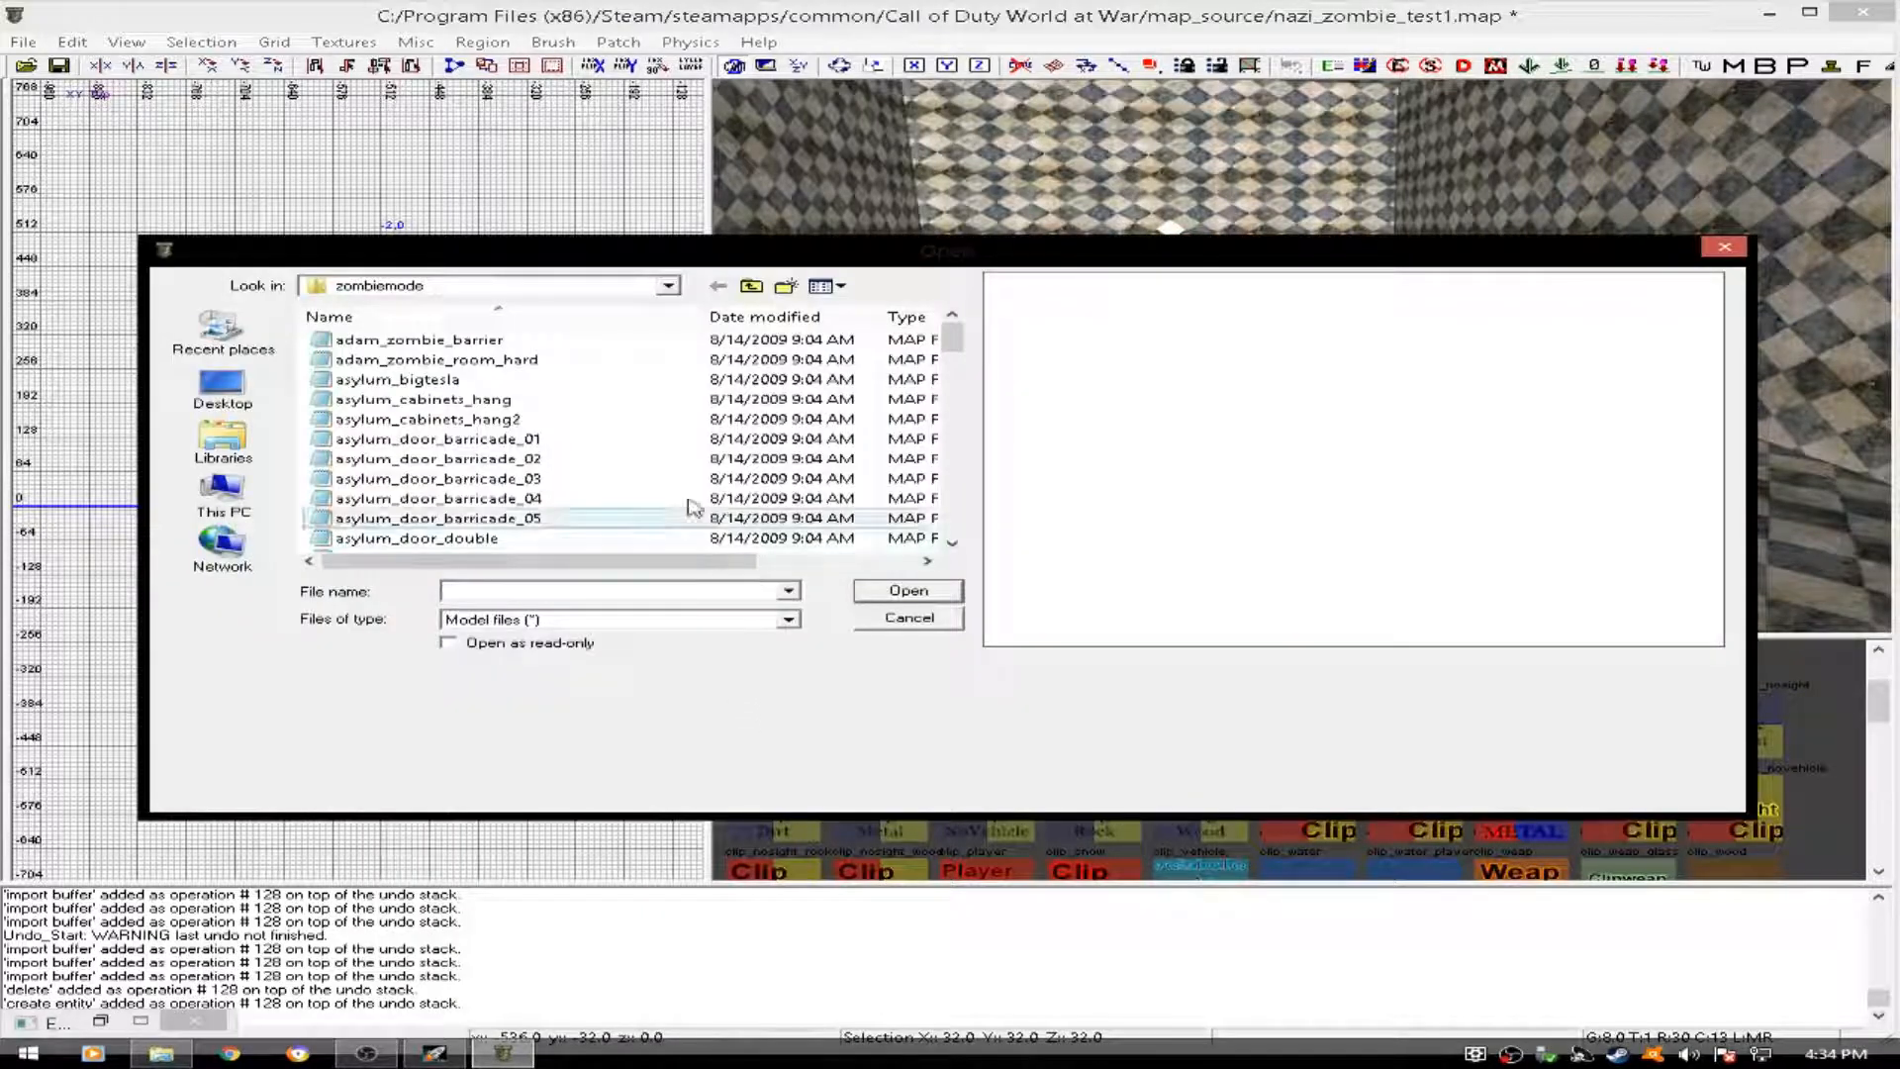
# - Browse from the prefab folder to the game's raw/xmodel folder to find a model for the new entity
pyautogui.click(665, 286)
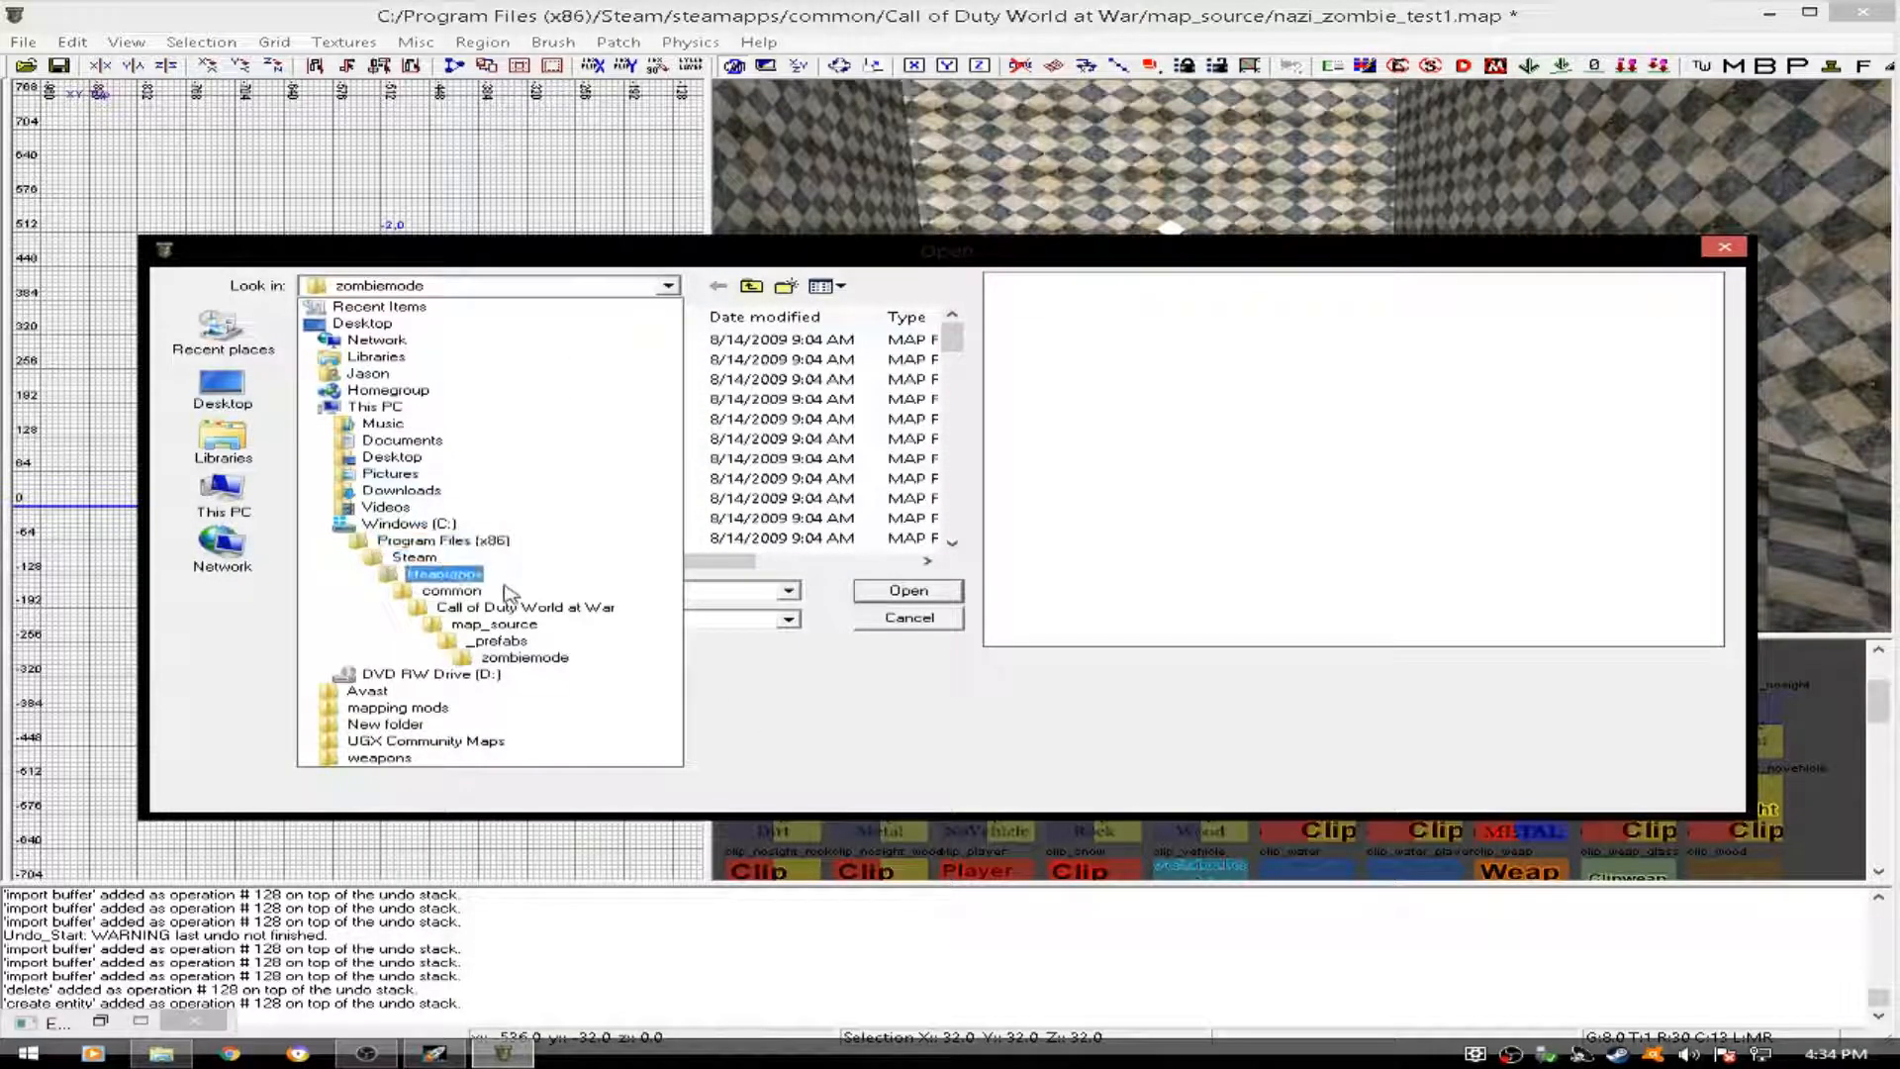
pyautogui.click(485, 607)
pyautogui.moveTo(952, 367); pyautogui.dragTo(950, 435)
pyautogui.doubleClick(357, 379)
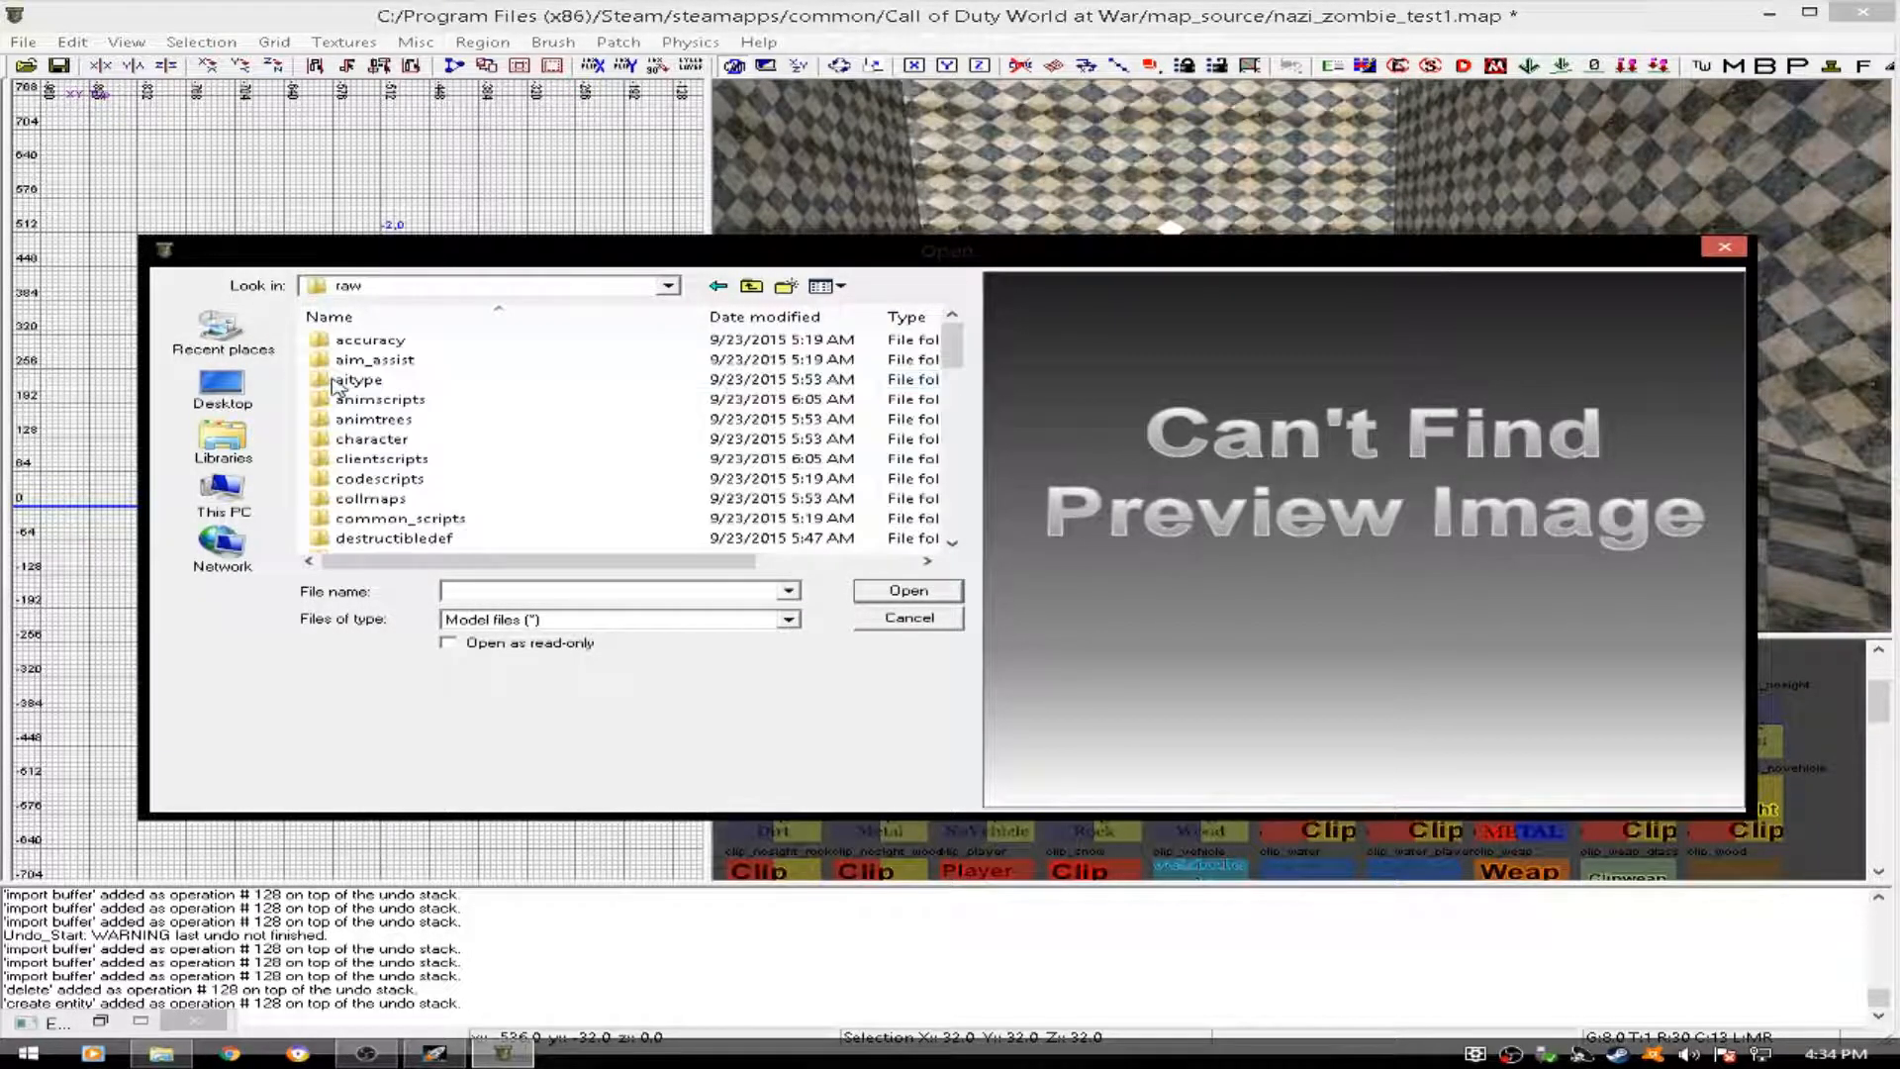
pyautogui.scroll(-15, 450, 426)
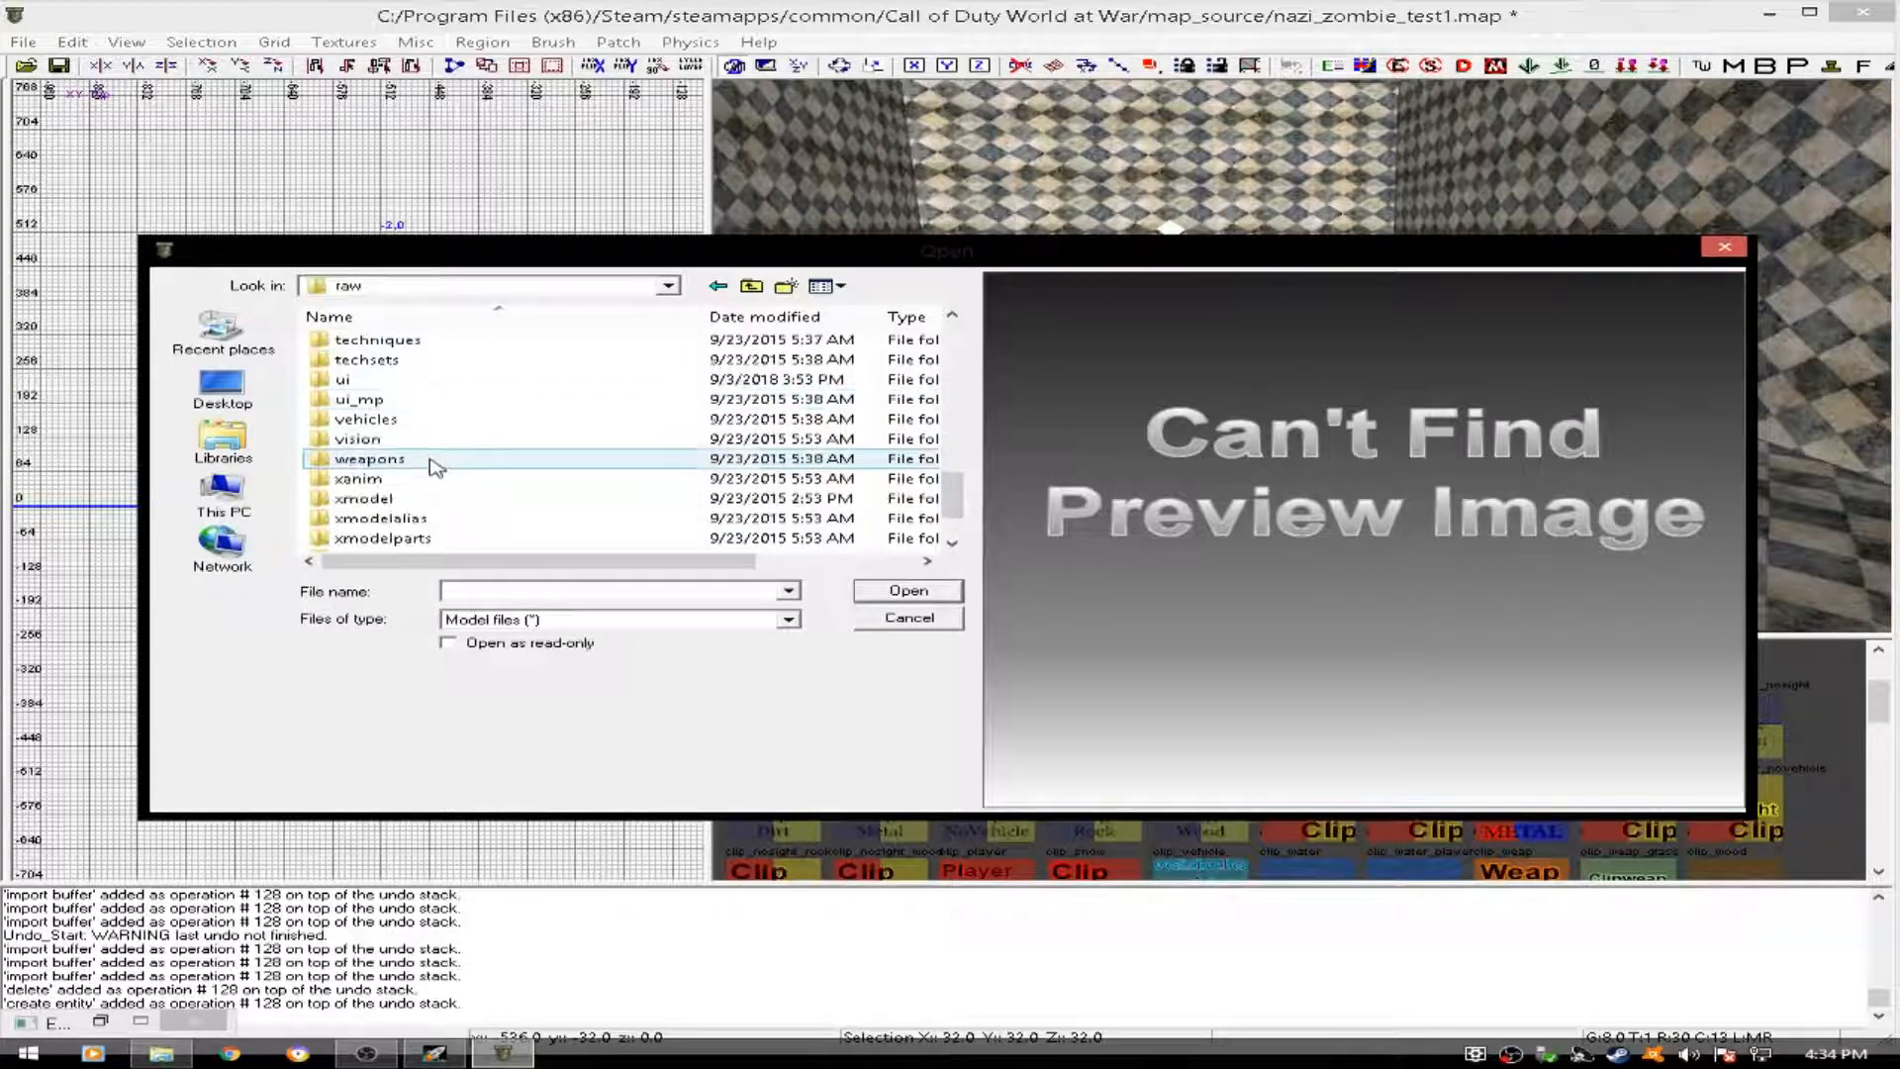
pyautogui.doubleClick(363, 439)
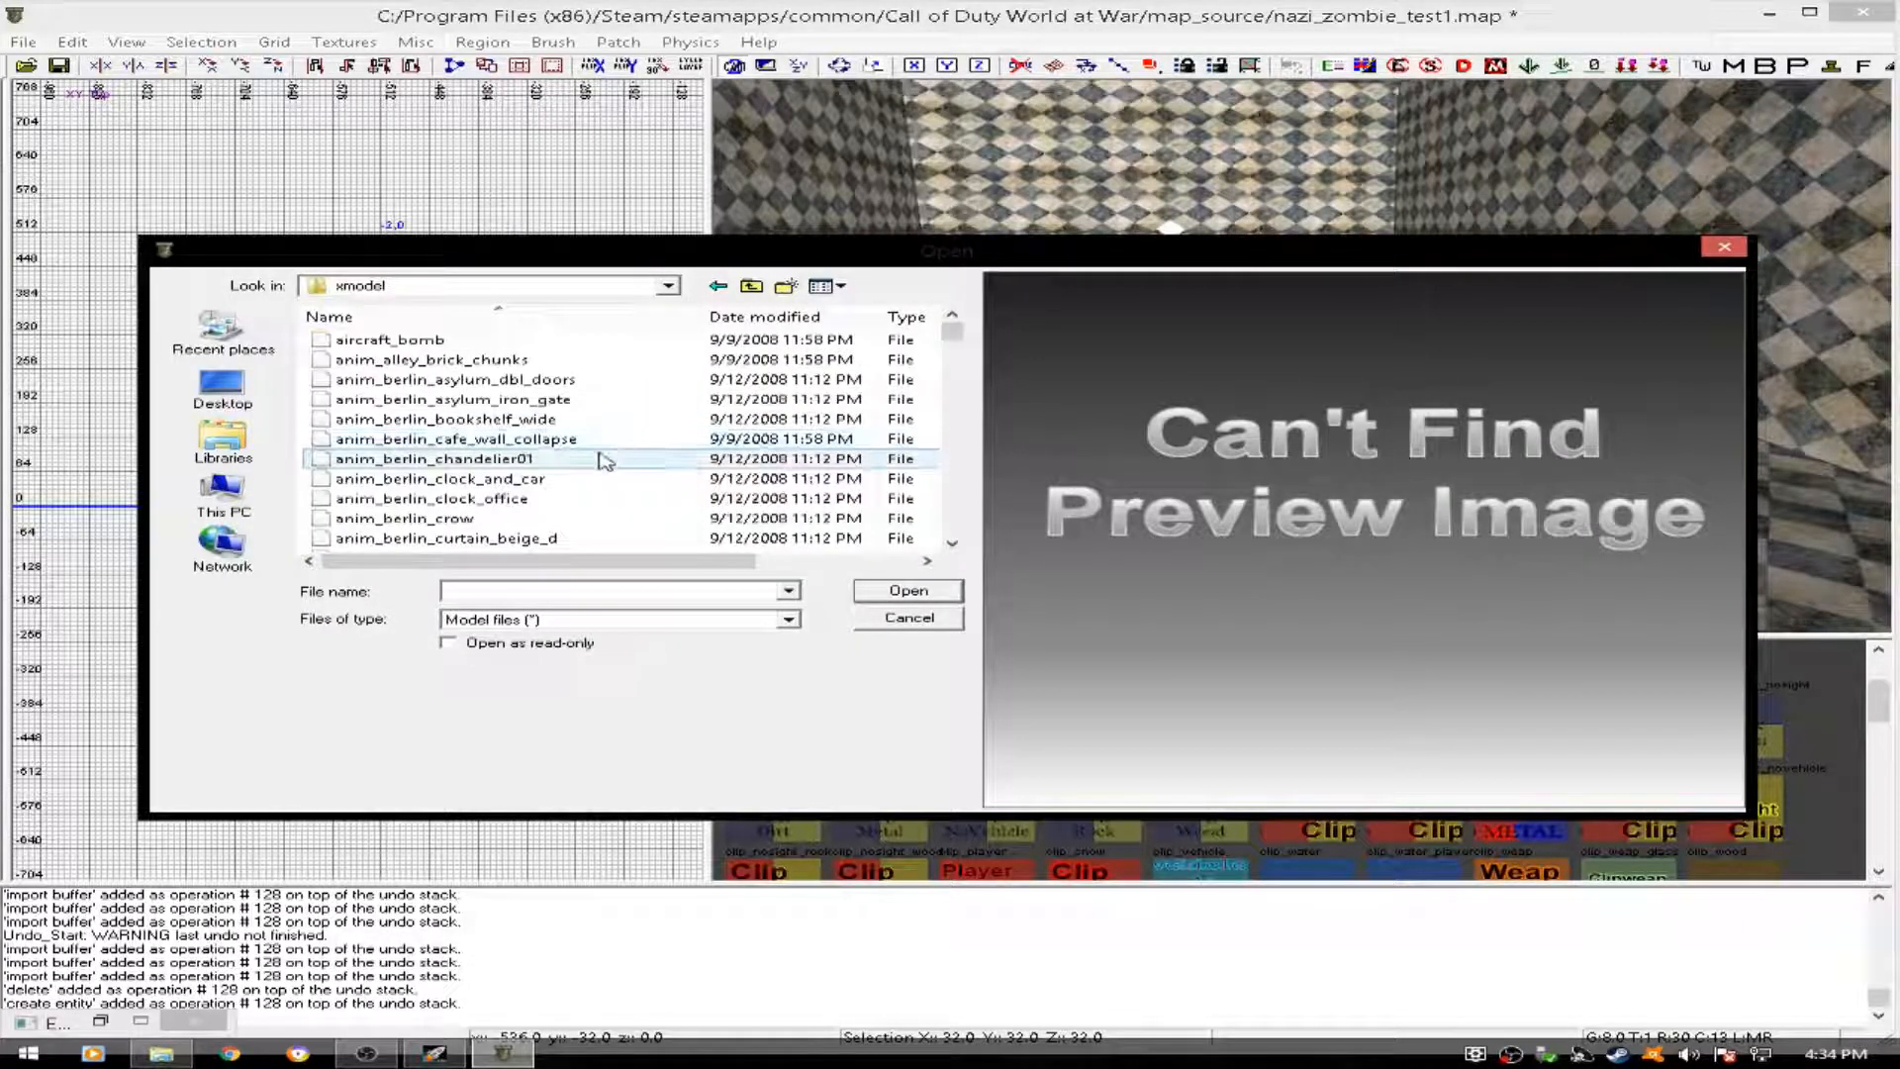
# - Preview anim_berlin_crow, search the models for static_berlin names and load static_berlin_bed_iron
pyautogui.click(593, 458)
pyautogui.click(502, 500)
pyautogui.click(499, 517)
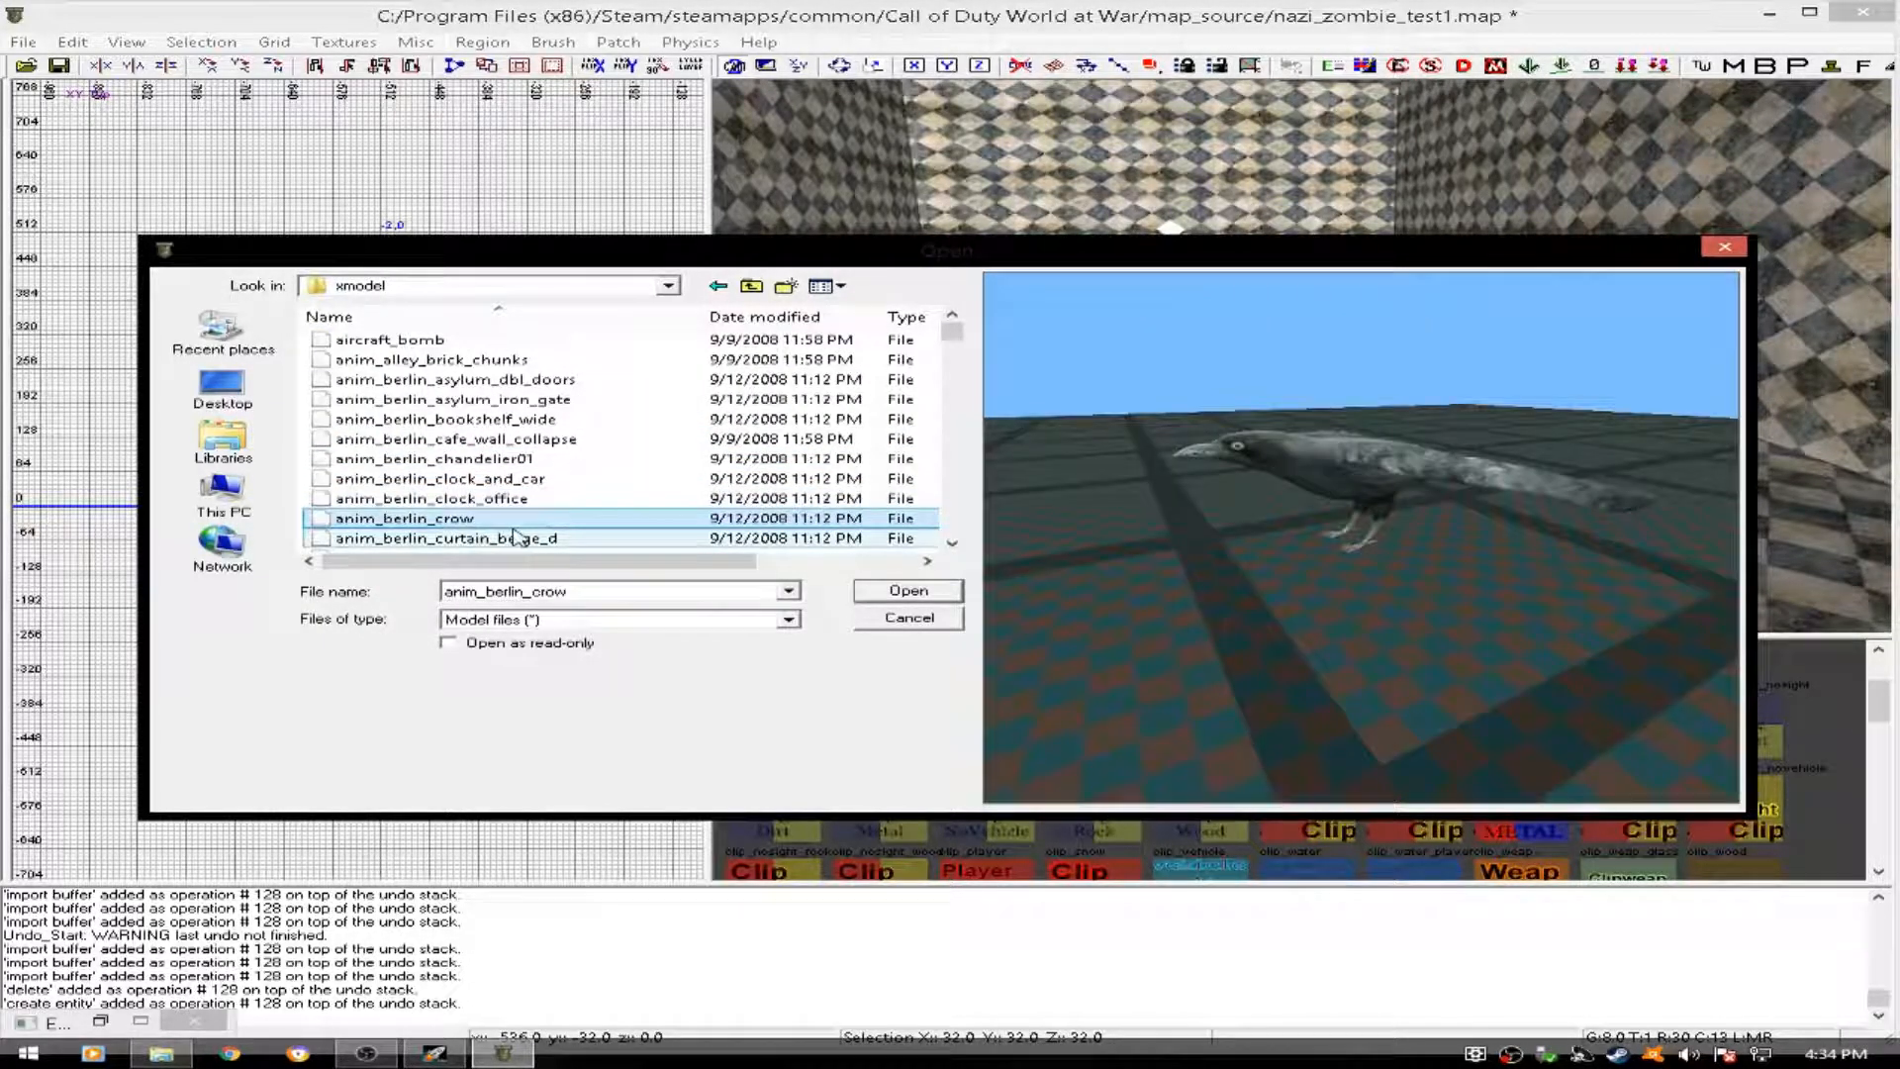
pyautogui.doubleClick(594, 588)
pyautogui.press('BackSpace')
pyautogui.press('BackSpace')
pyautogui.press('BackSpace')
pyautogui.press('BackSpace')
pyautogui.press('BackSpace')
pyautogui.press('BackSpace')
pyautogui.press('BackSpace')
pyautogui.press('BackSpace')
pyautogui.press('BackSpace')
pyautogui.press('BackSpace')
pyautogui.press('BackSpace')
pyautogui.press('BackSpace')
pyautogui.press('BackSpace')
pyautogui.press('BackSpace')
pyautogui.press('BackSpace')
pyautogui.press('BackSpace')
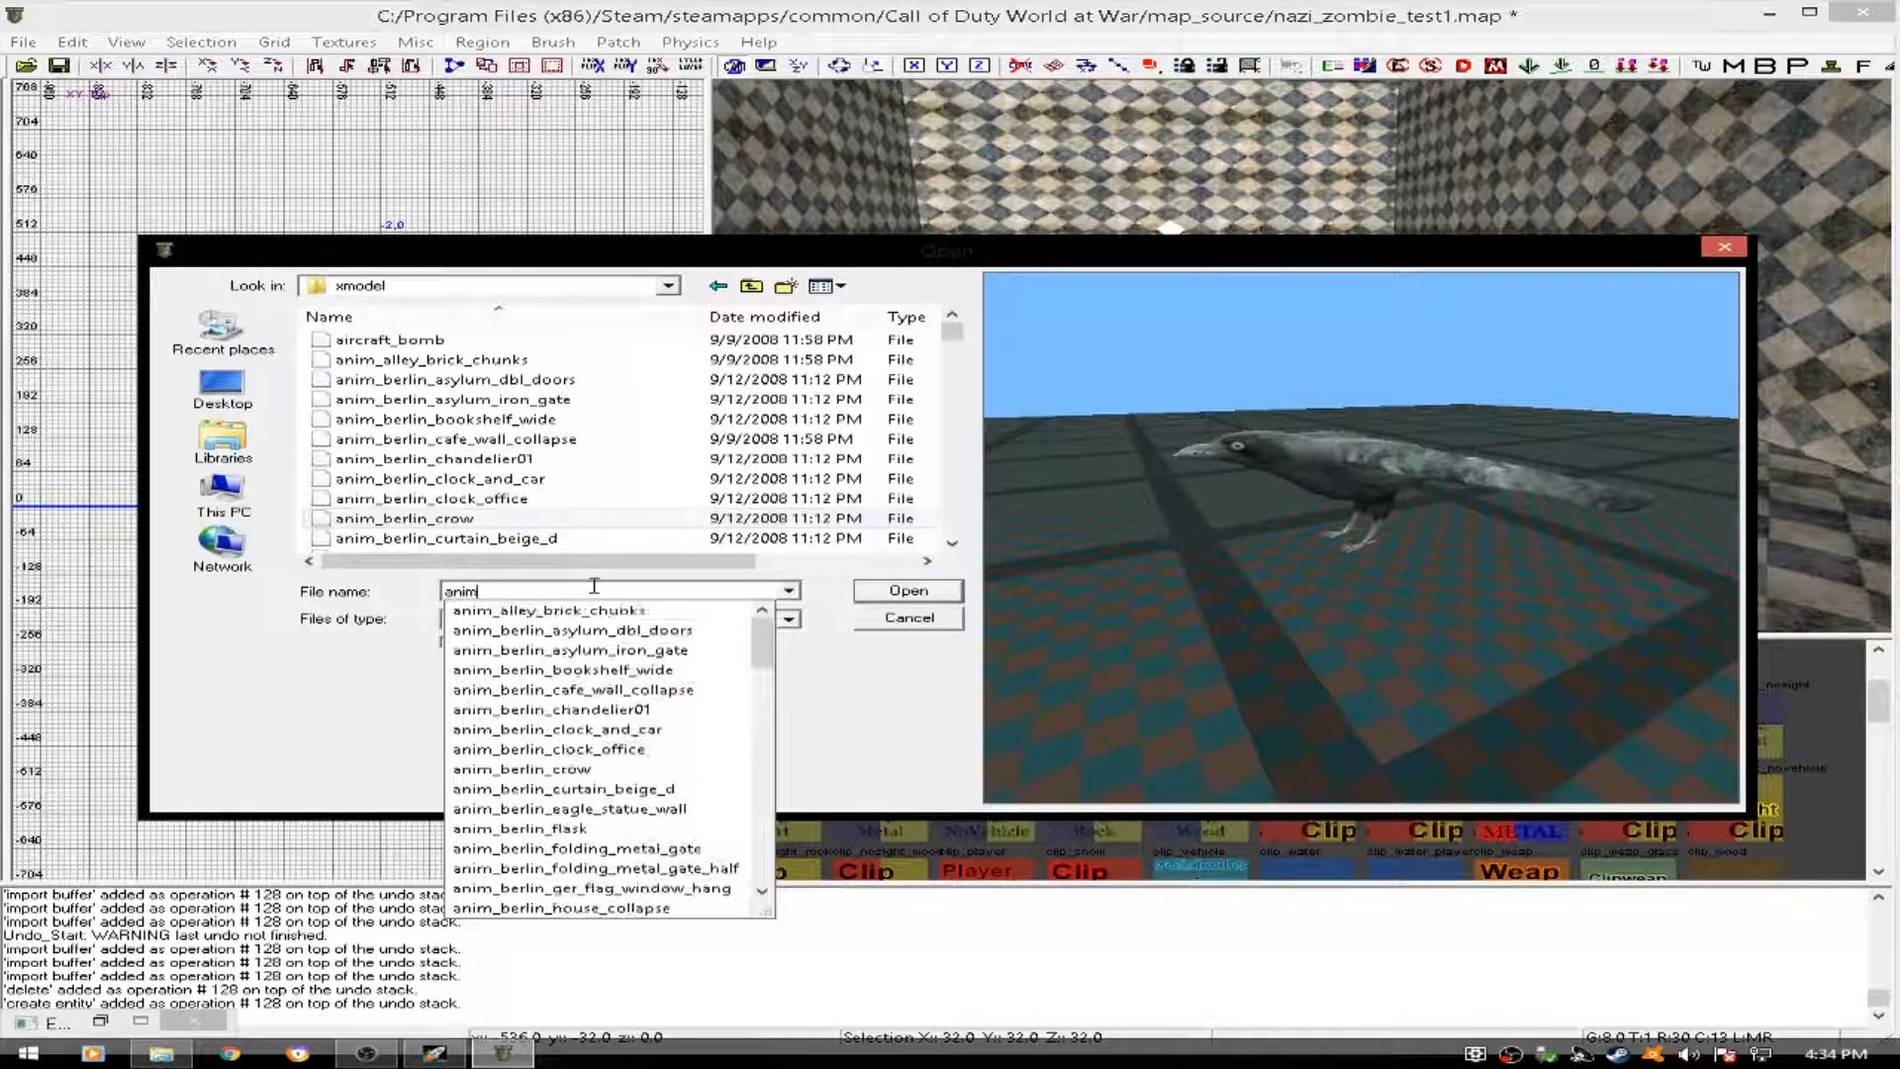
pyautogui.write('st')
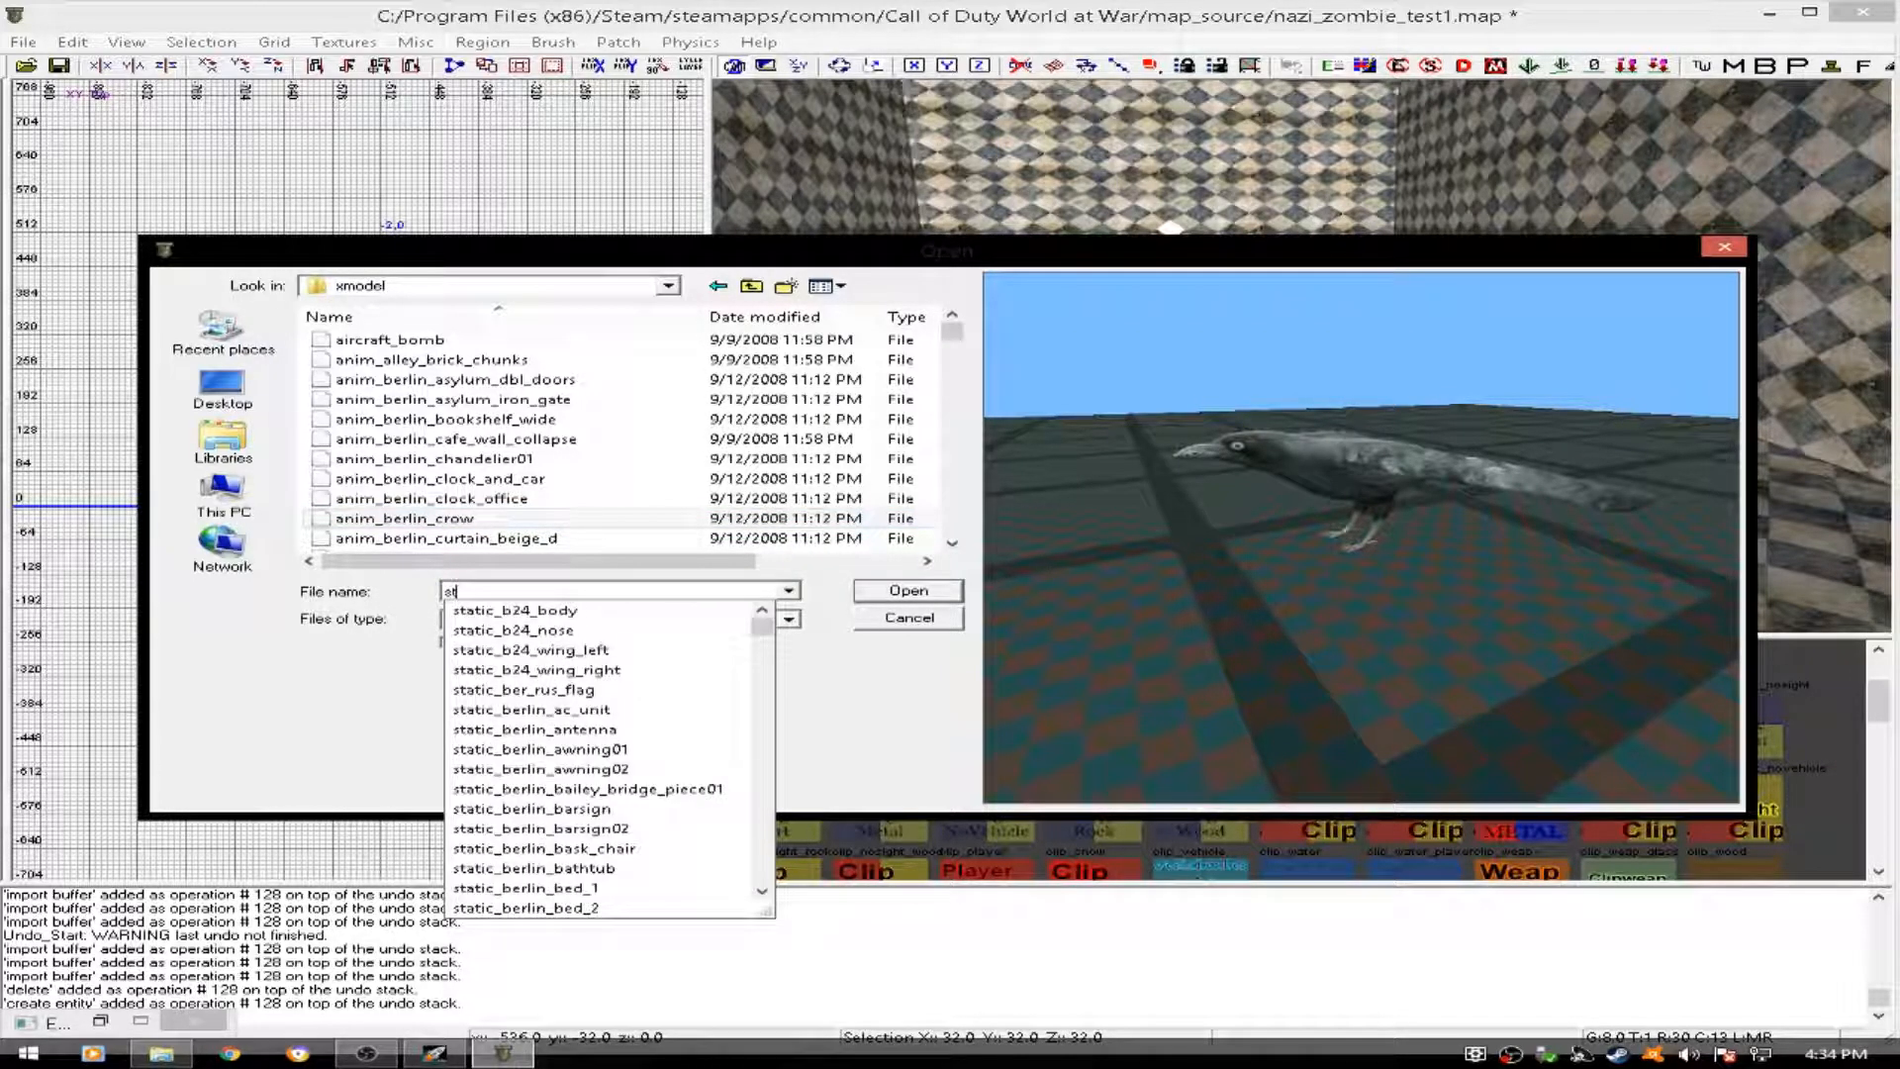
pyautogui.write('atic')
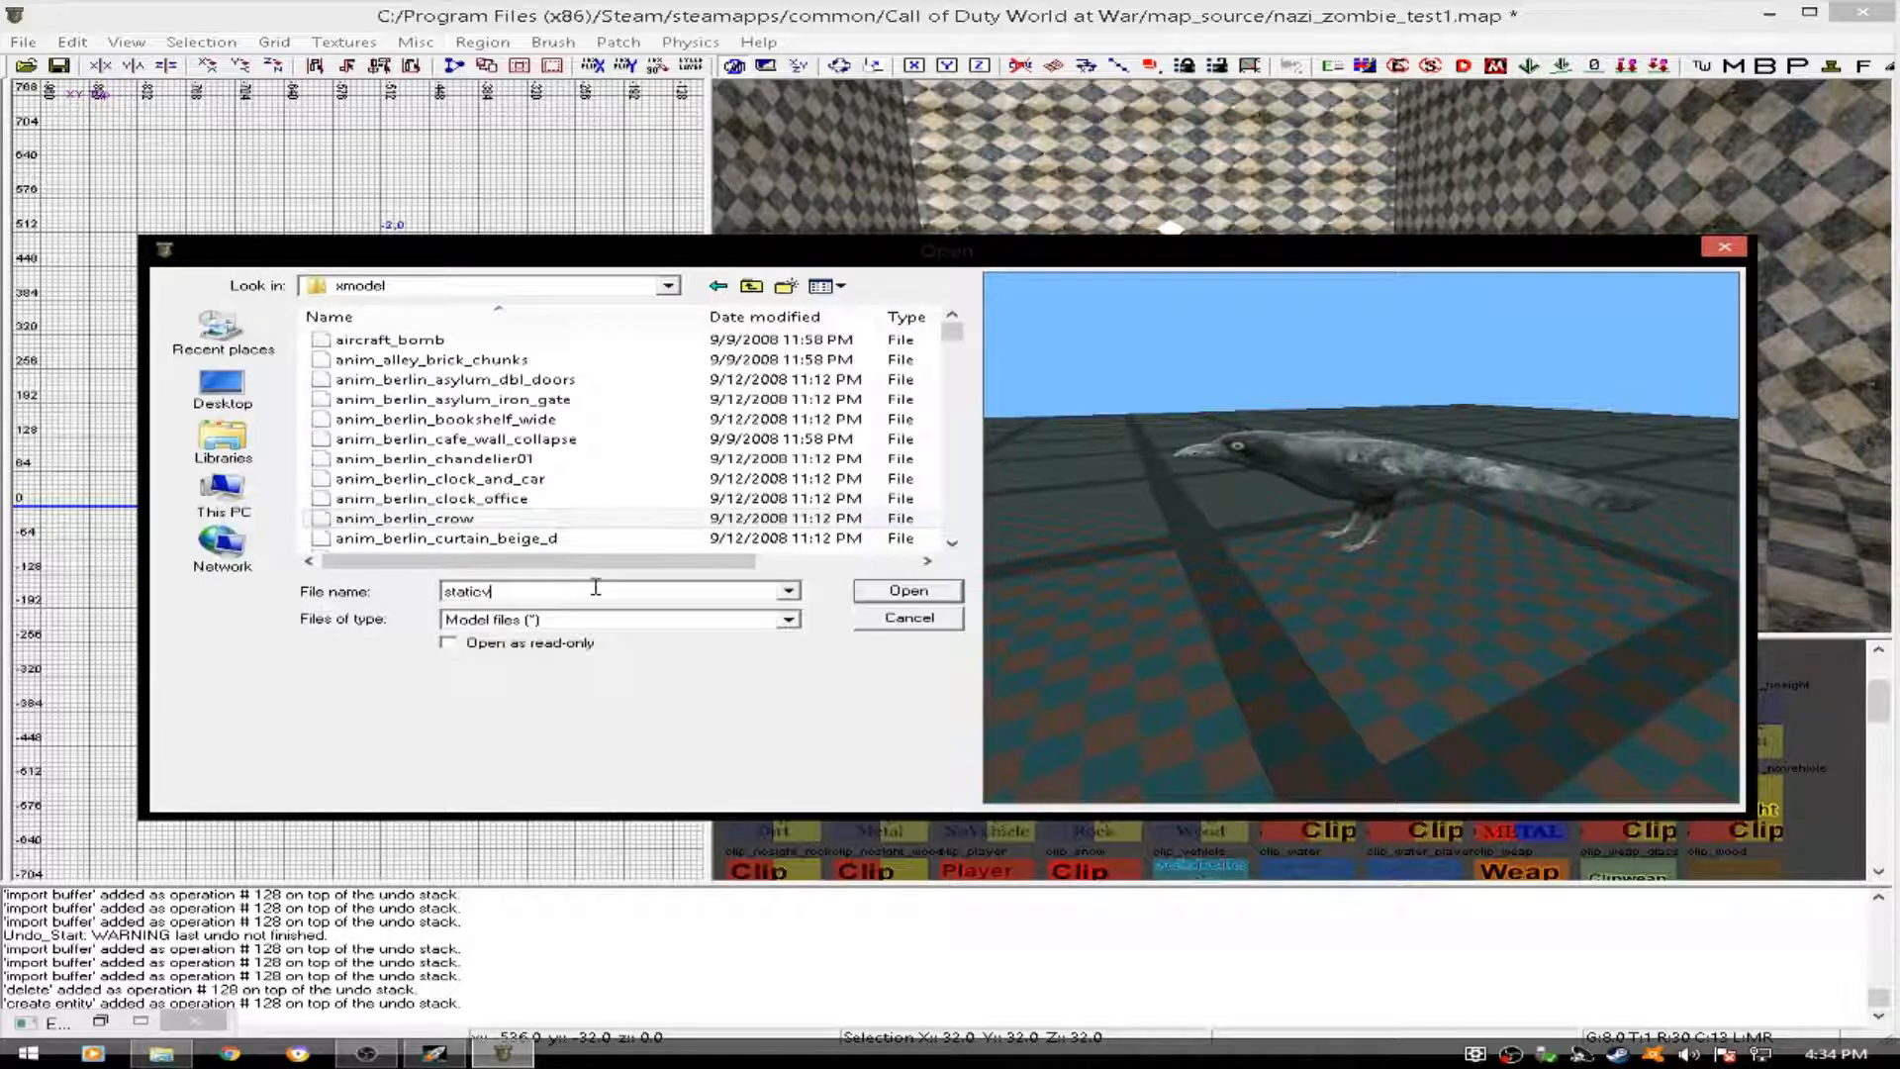
pyautogui.write('_berlin_')
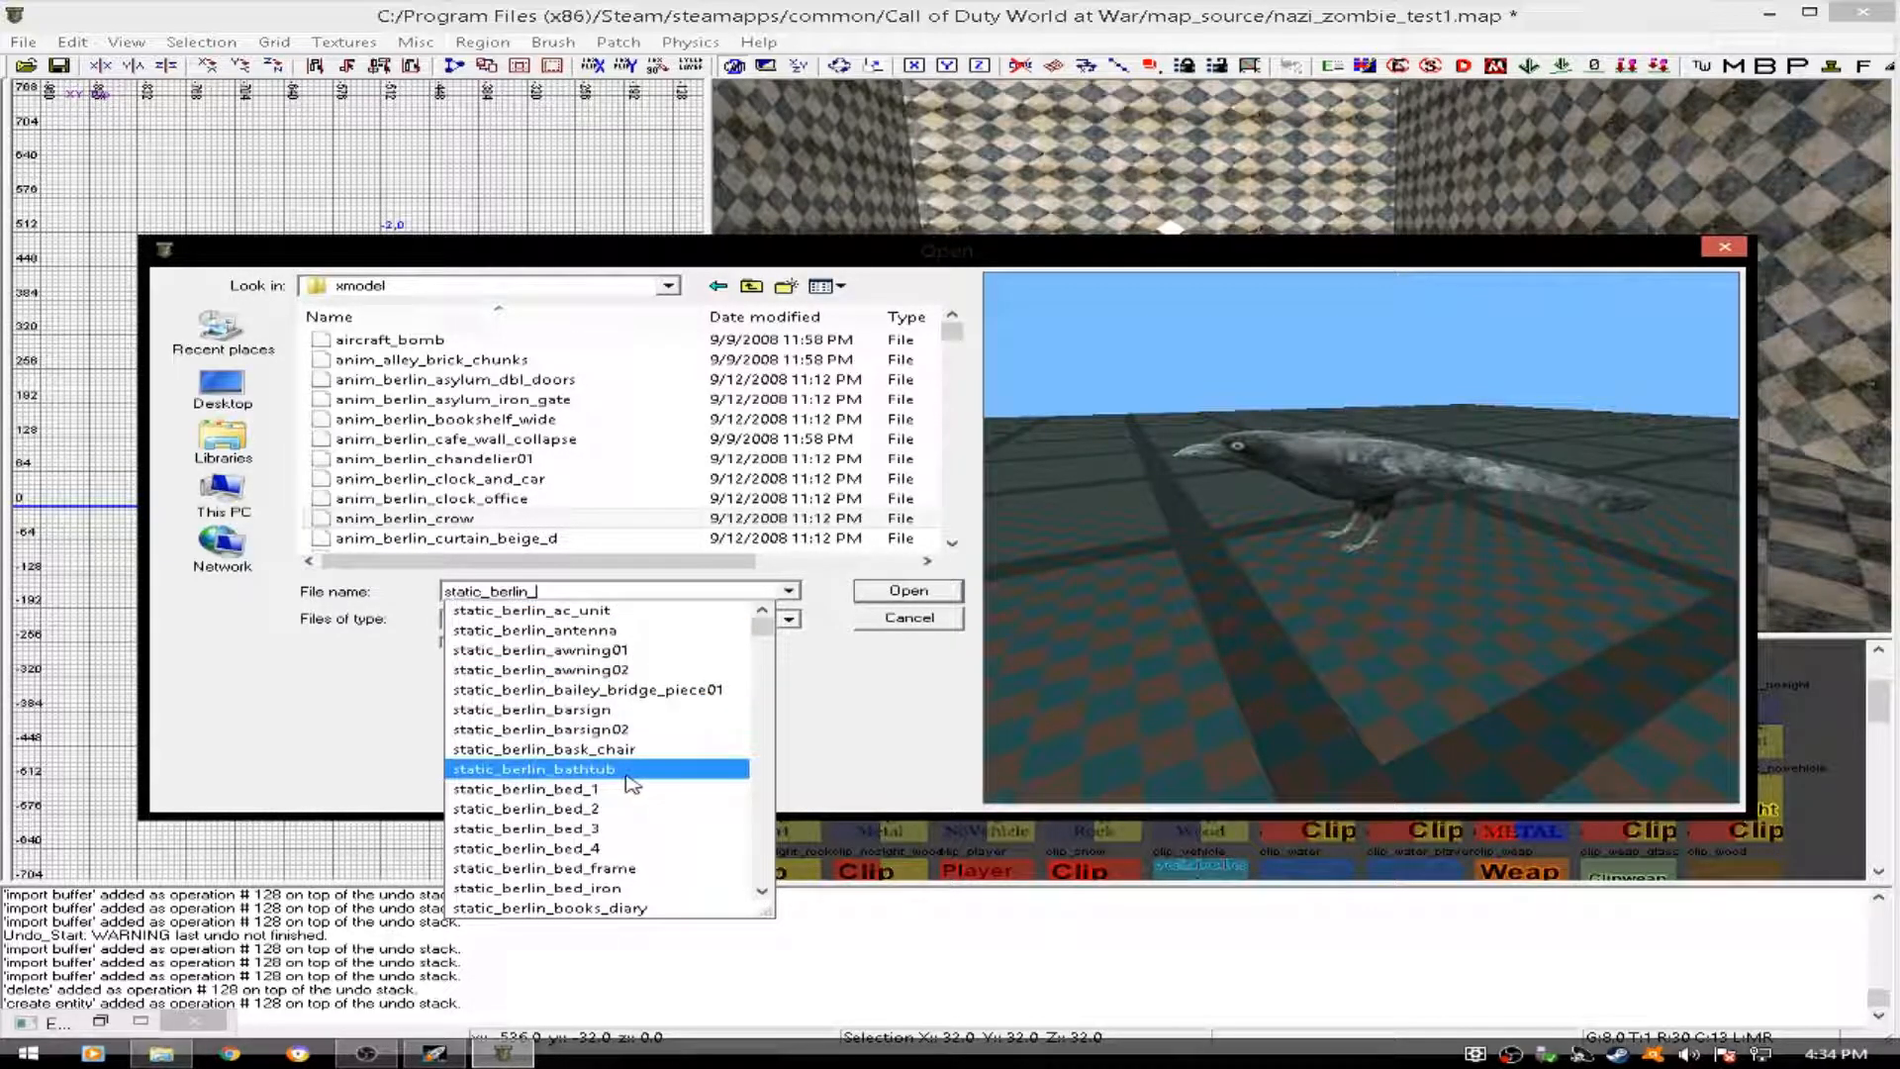
pyautogui.click(554, 888)
pyautogui.click(876, 592)
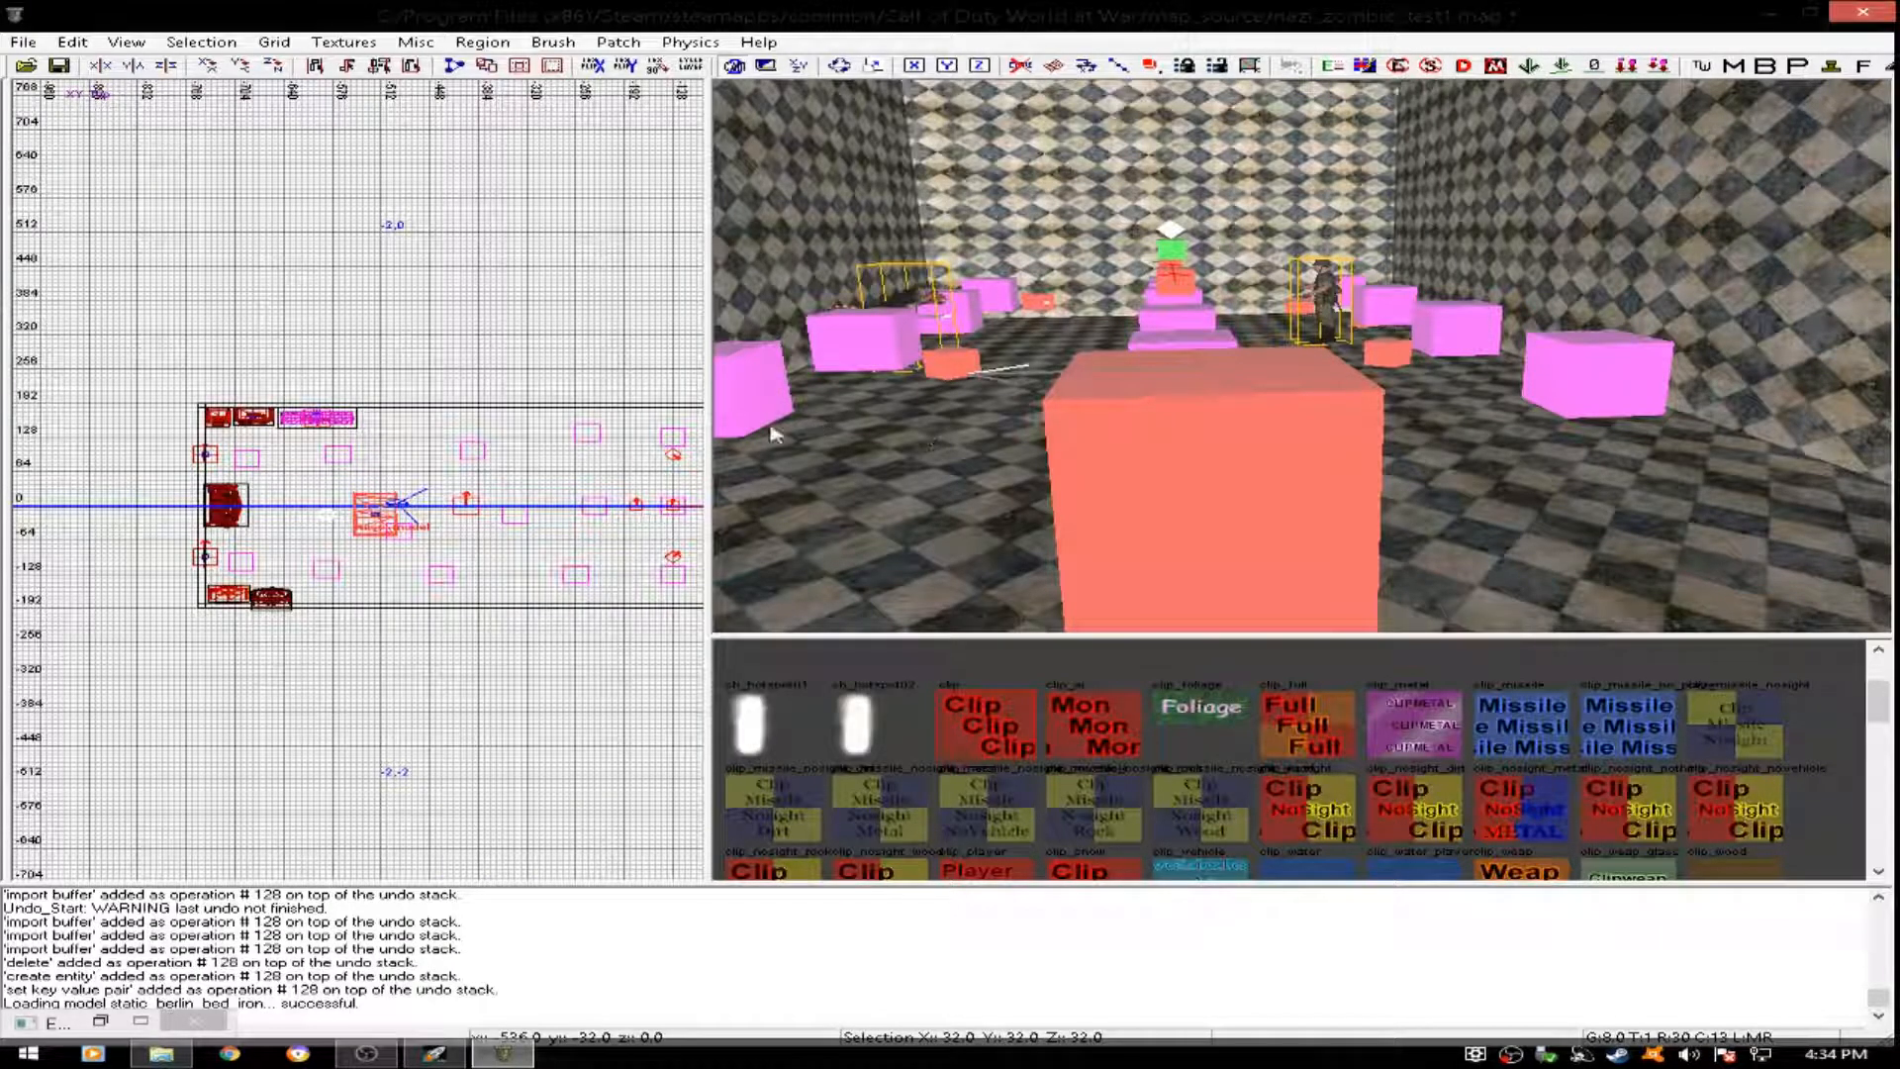
# - Rotate the iron bed lengthwise along the extension's north wall, at about x -497, y 181, and lower it onto the floor
pyautogui.moveTo(351, 517); pyautogui.dragTo(484, 428)
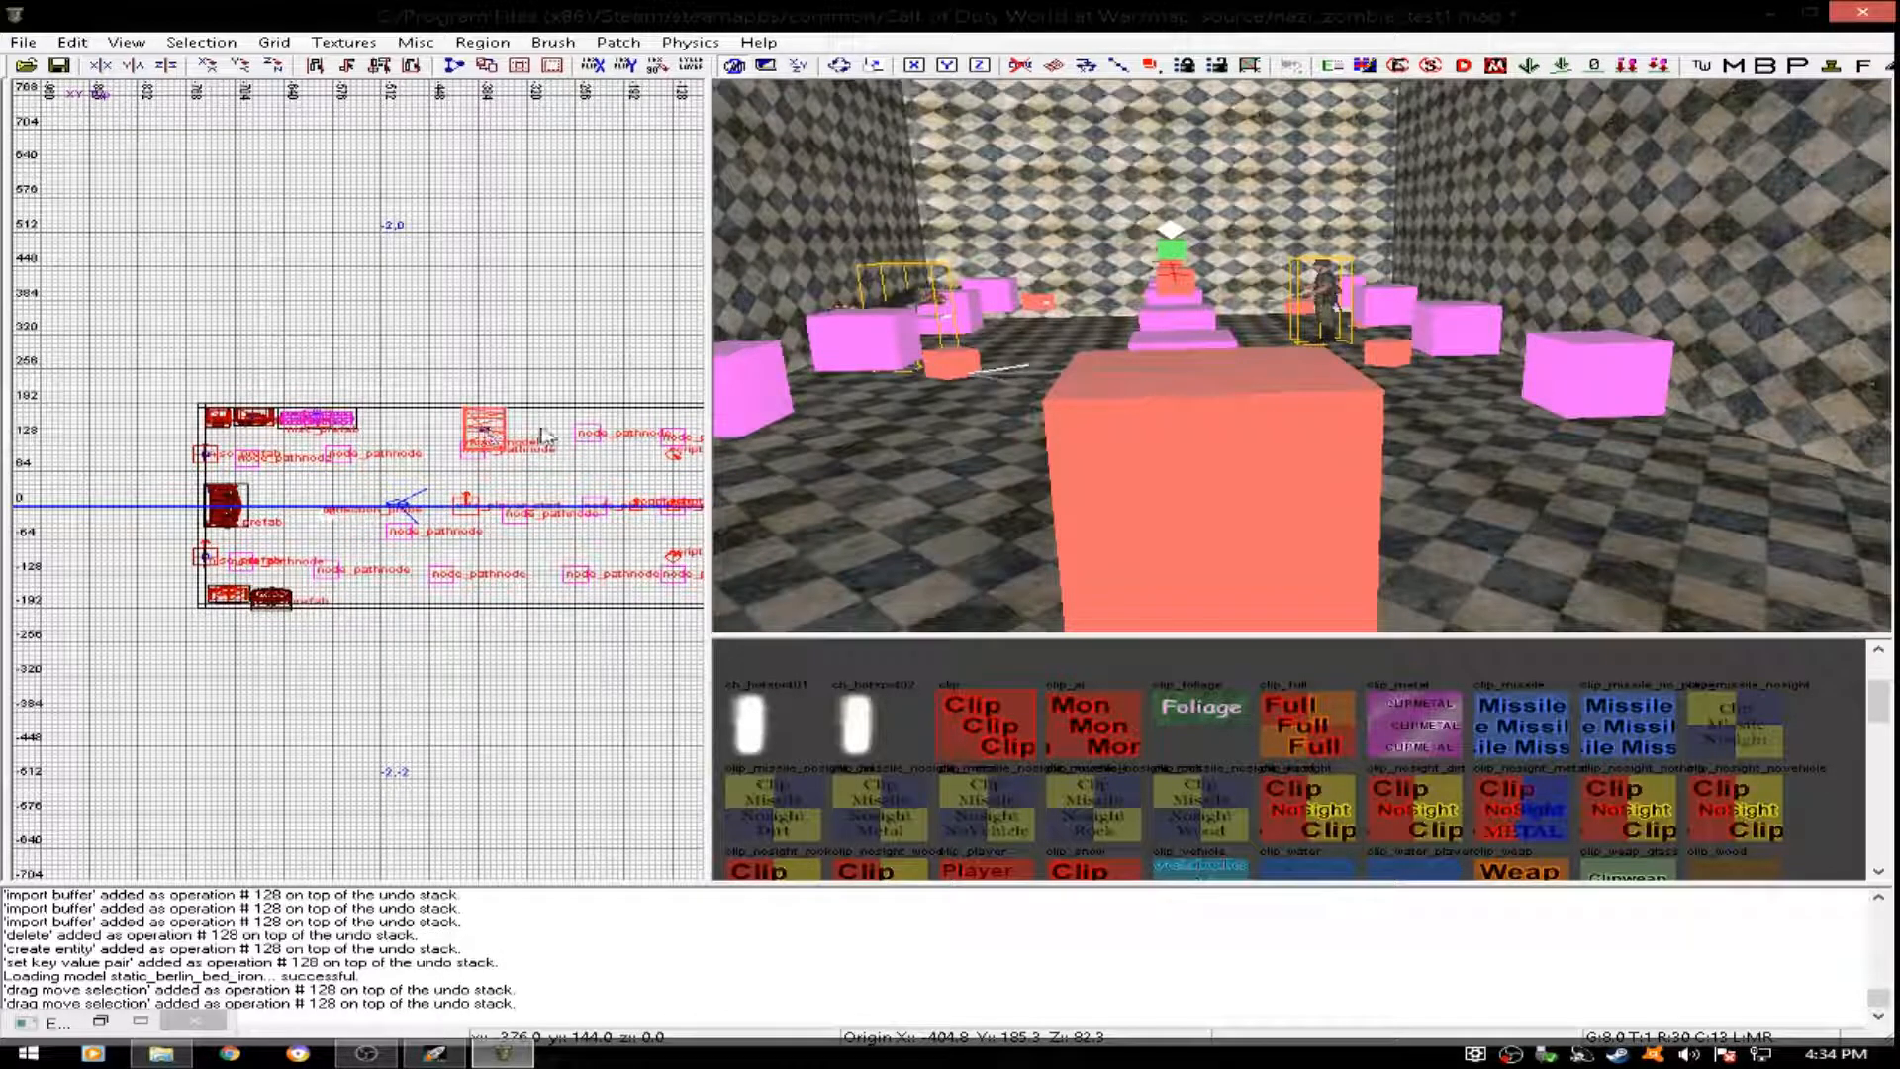
pyautogui.moveTo(1227, 381); pyautogui.dragTo(1178, 385, button='right')
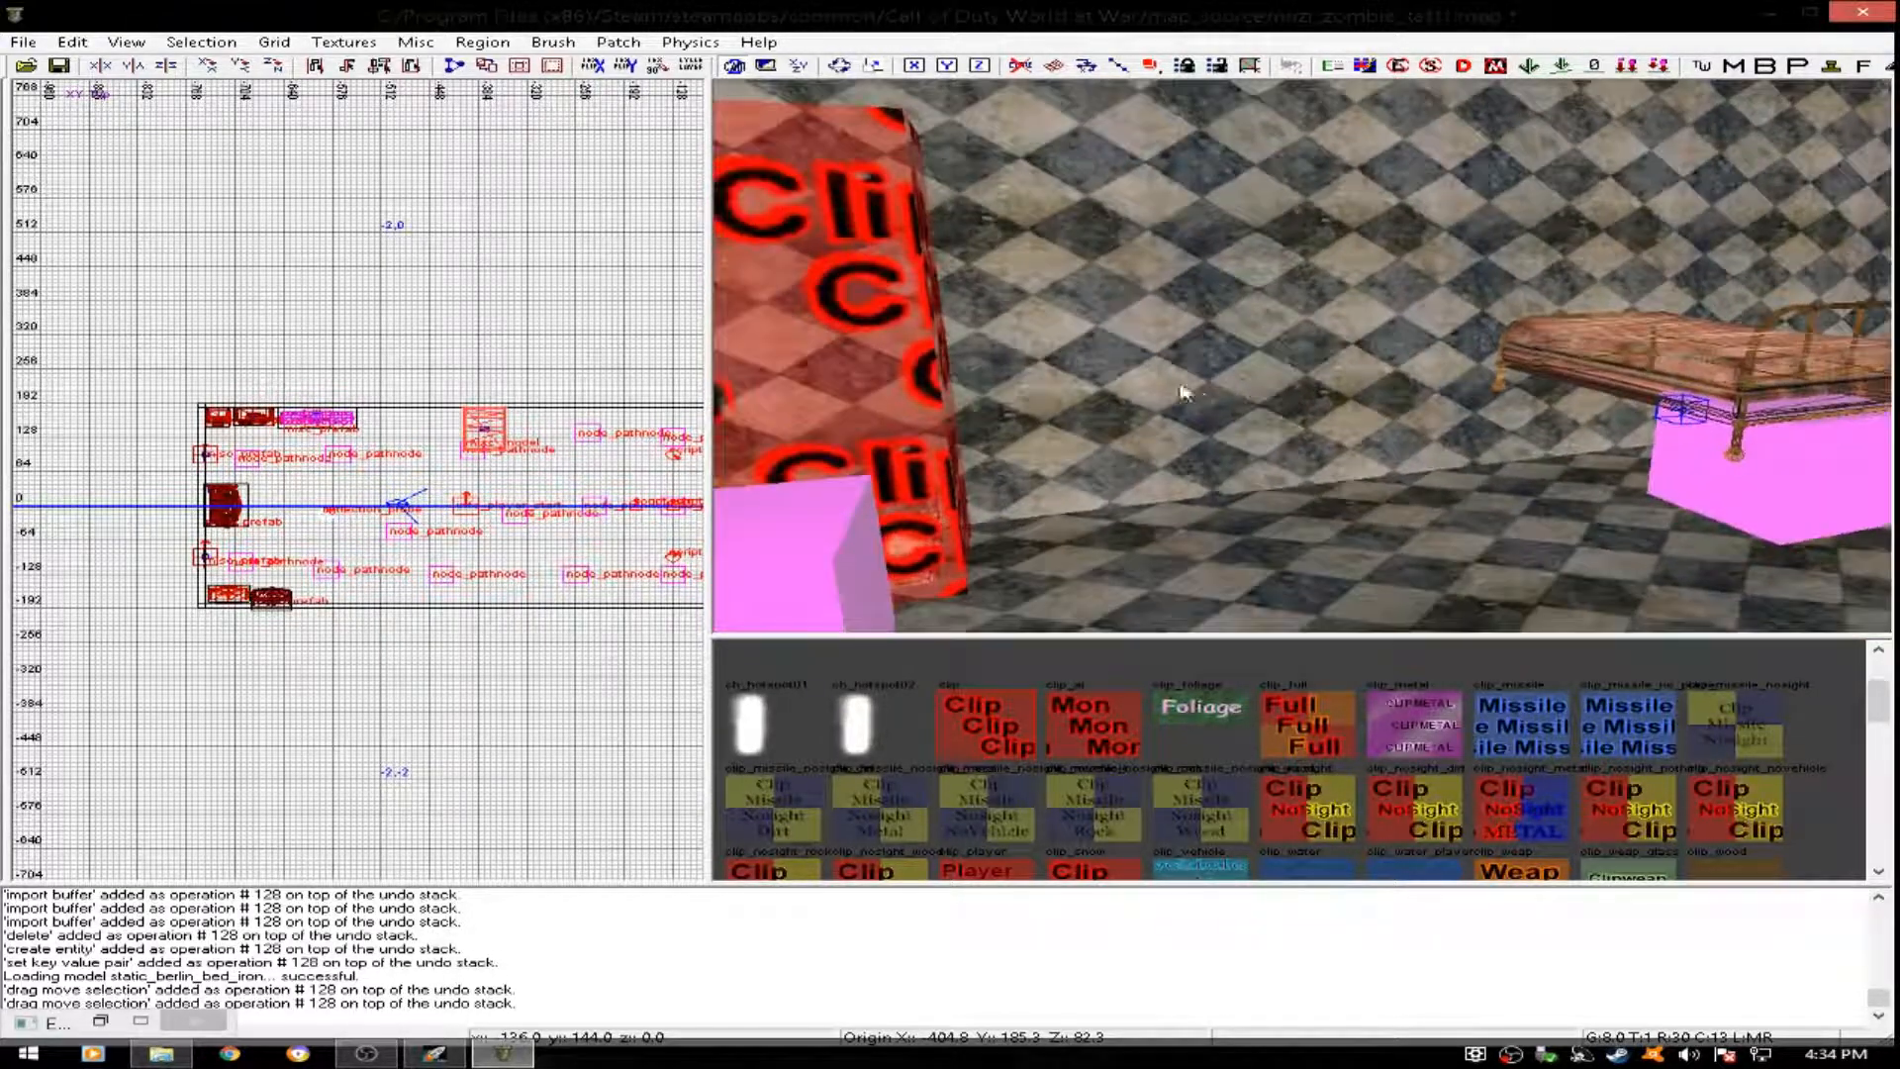
pyautogui.moveTo(571, 408); pyautogui.dragTo(430, 430)
pyautogui.rightClick(457, 427)
pyautogui.click(425, 421)
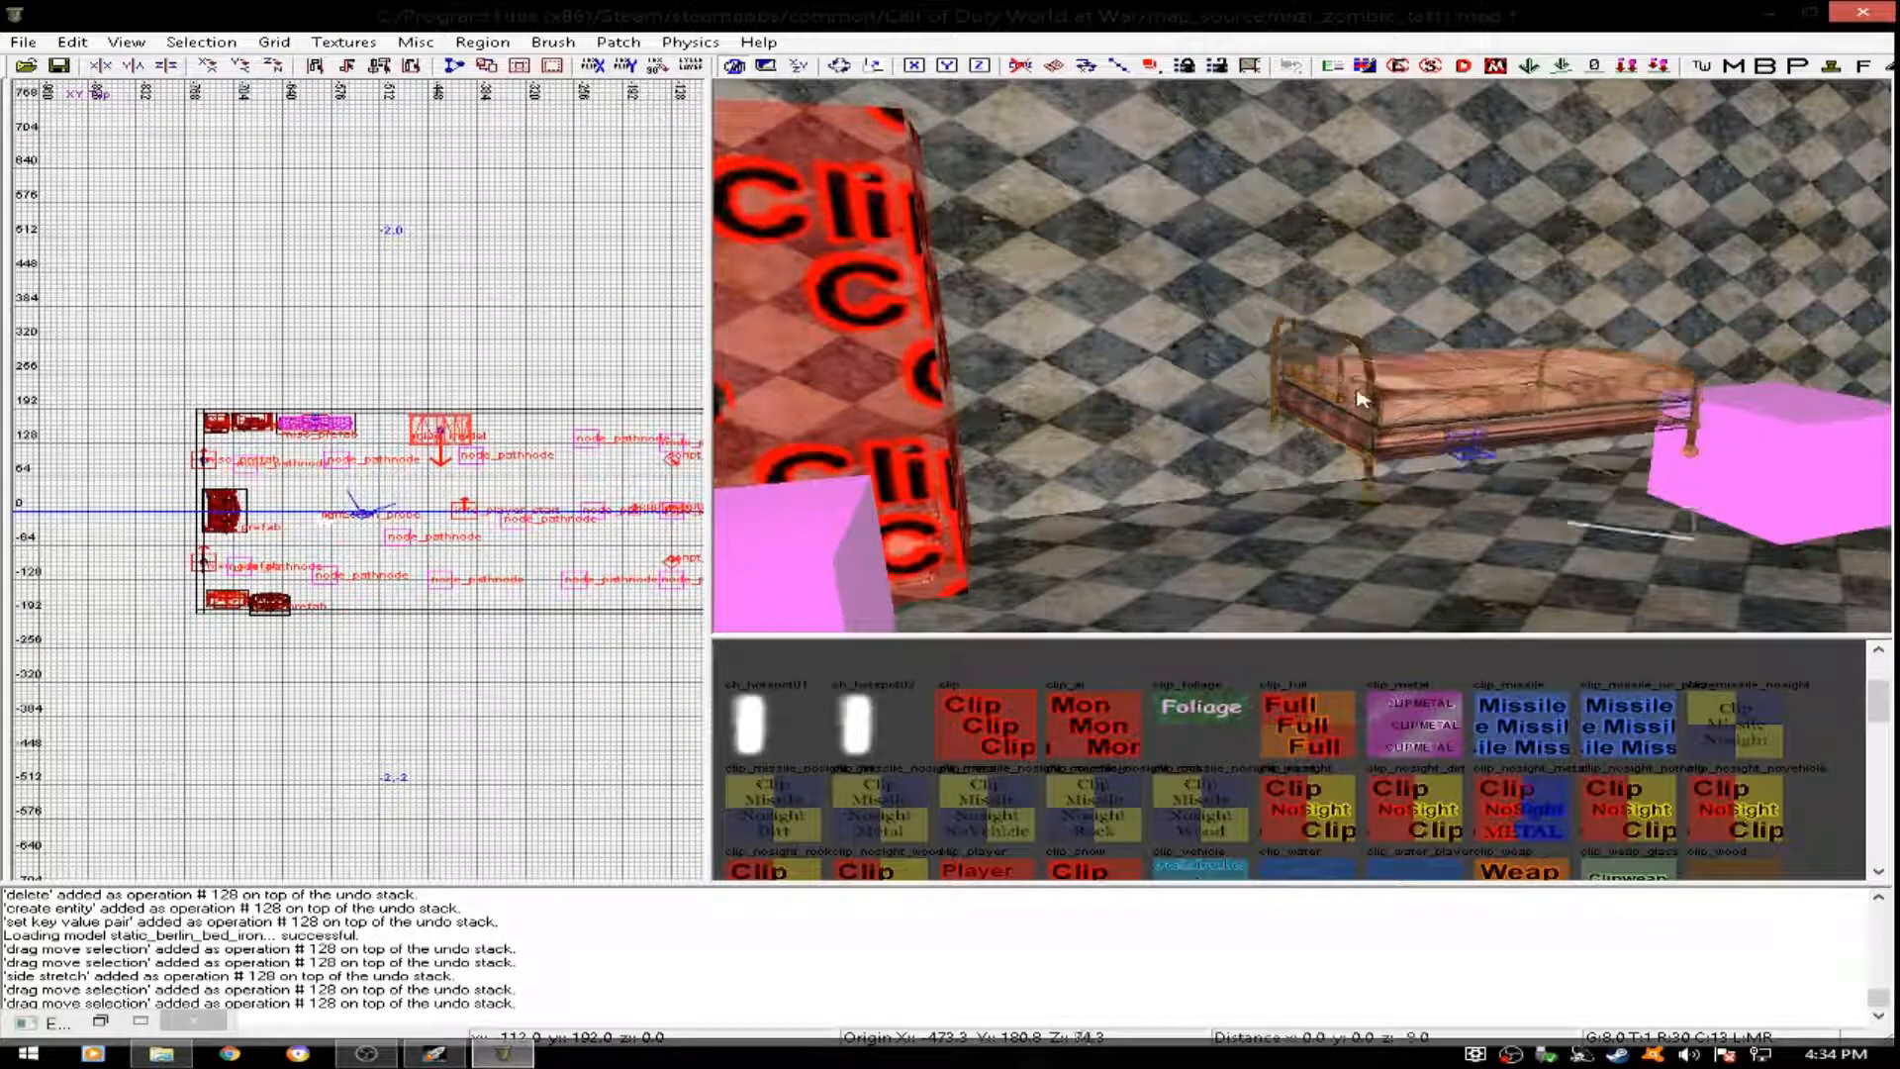
pyautogui.moveTo(1346, 406); pyautogui.dragTo(1348, 414)
pyautogui.keyDown('ctrl'); pyautogui.moveTo(1347, 414); pyautogui.dragTo(1517, 319, button='right'); pyautogui.keyUp('ctrl')
pyautogui.moveTo(1448, 359); pyautogui.dragTo(1421, 366)
pyautogui.press('Escape')
pyautogui.moveTo(1410, 364)
pyautogui.mouseDown(button='right')
pyautogui.moveTo(1494, 371)
pyautogui.moveTo(1420, 381)
pyautogui.moveTo(1390, 416)
pyautogui.moveTo(1386, 371)
pyautogui.moveTo(1316, 381)
pyautogui.moveTo(1257, 425)
pyautogui.moveTo(1415, 415)
pyautogui.moveTo(1202, 426)
pyautogui.moveTo(1202, 500)
pyautogui.mouseUp(button='right')
# - Create another misc model entity in the extension, preview several xmodels and load peleliu_underwater_obstacle_d
pyautogui.rightClick(454, 545)
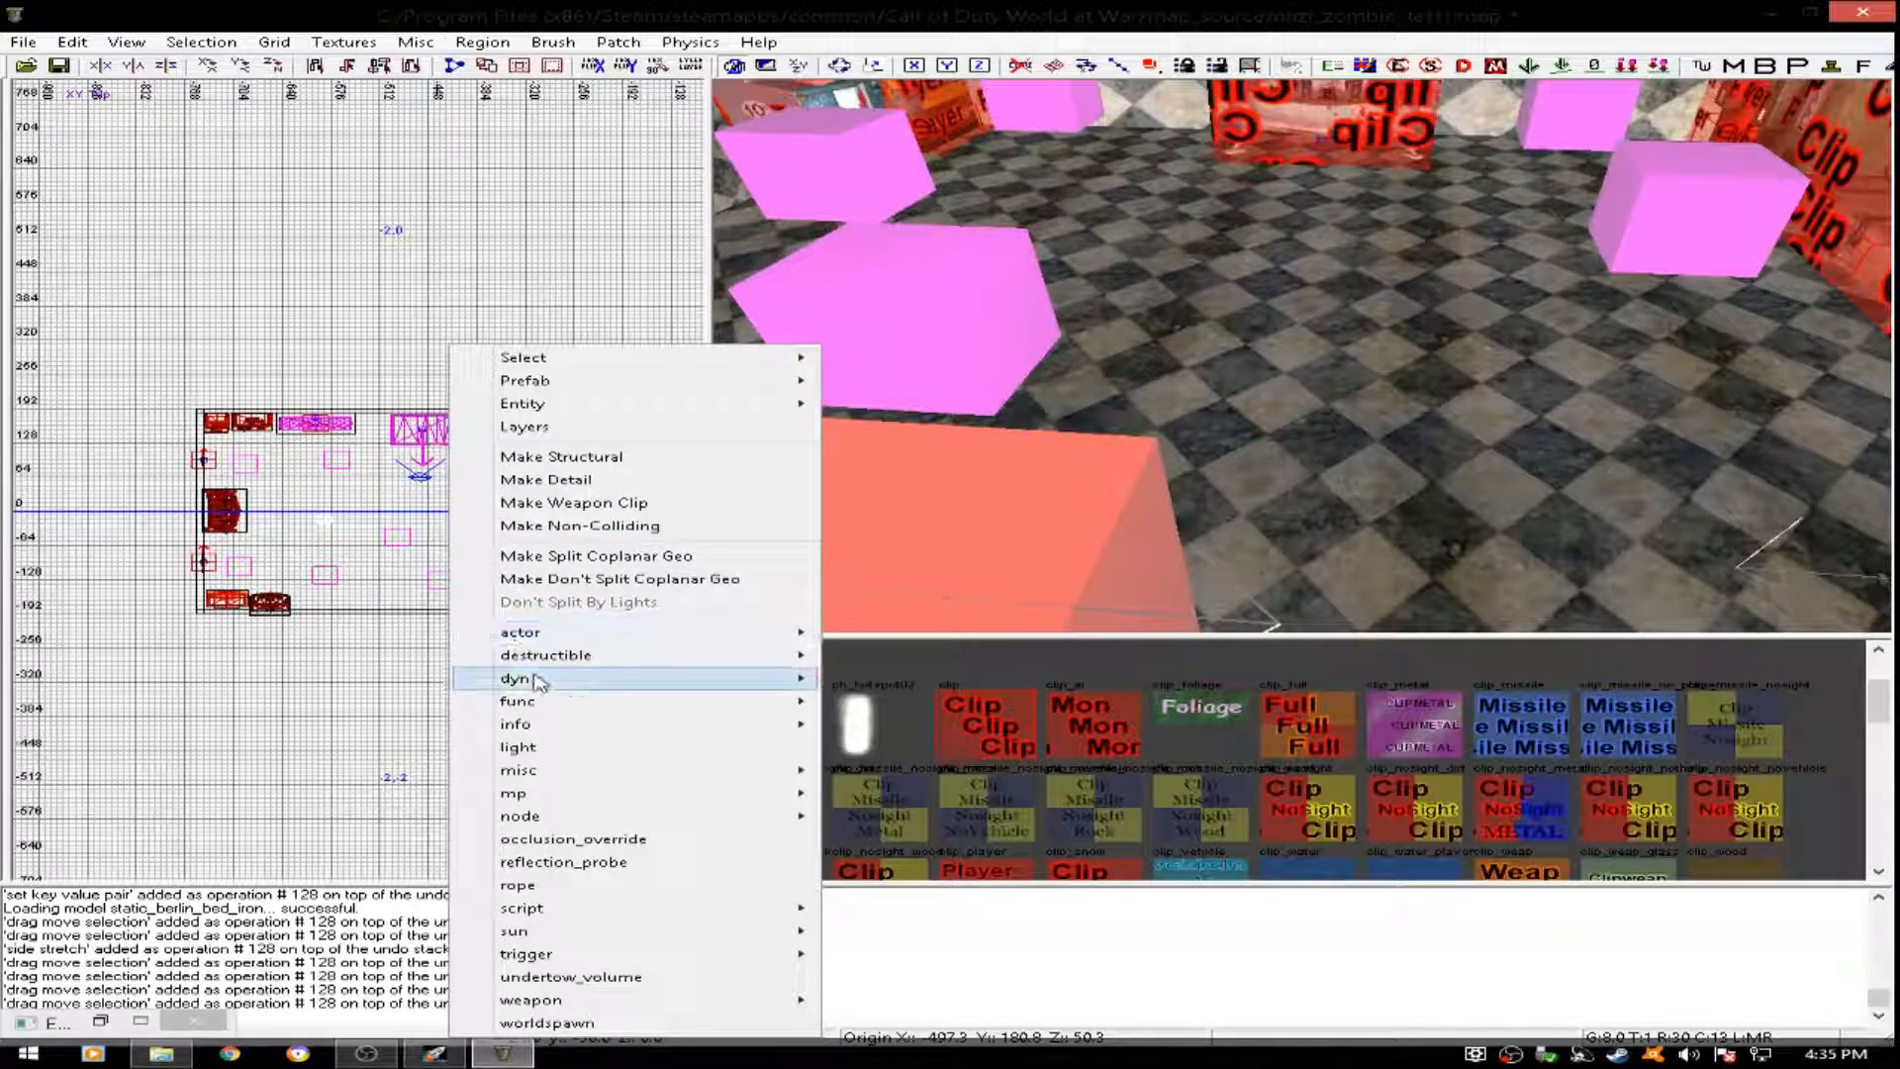
pyautogui.moveTo(611, 777)
pyautogui.click(888, 771)
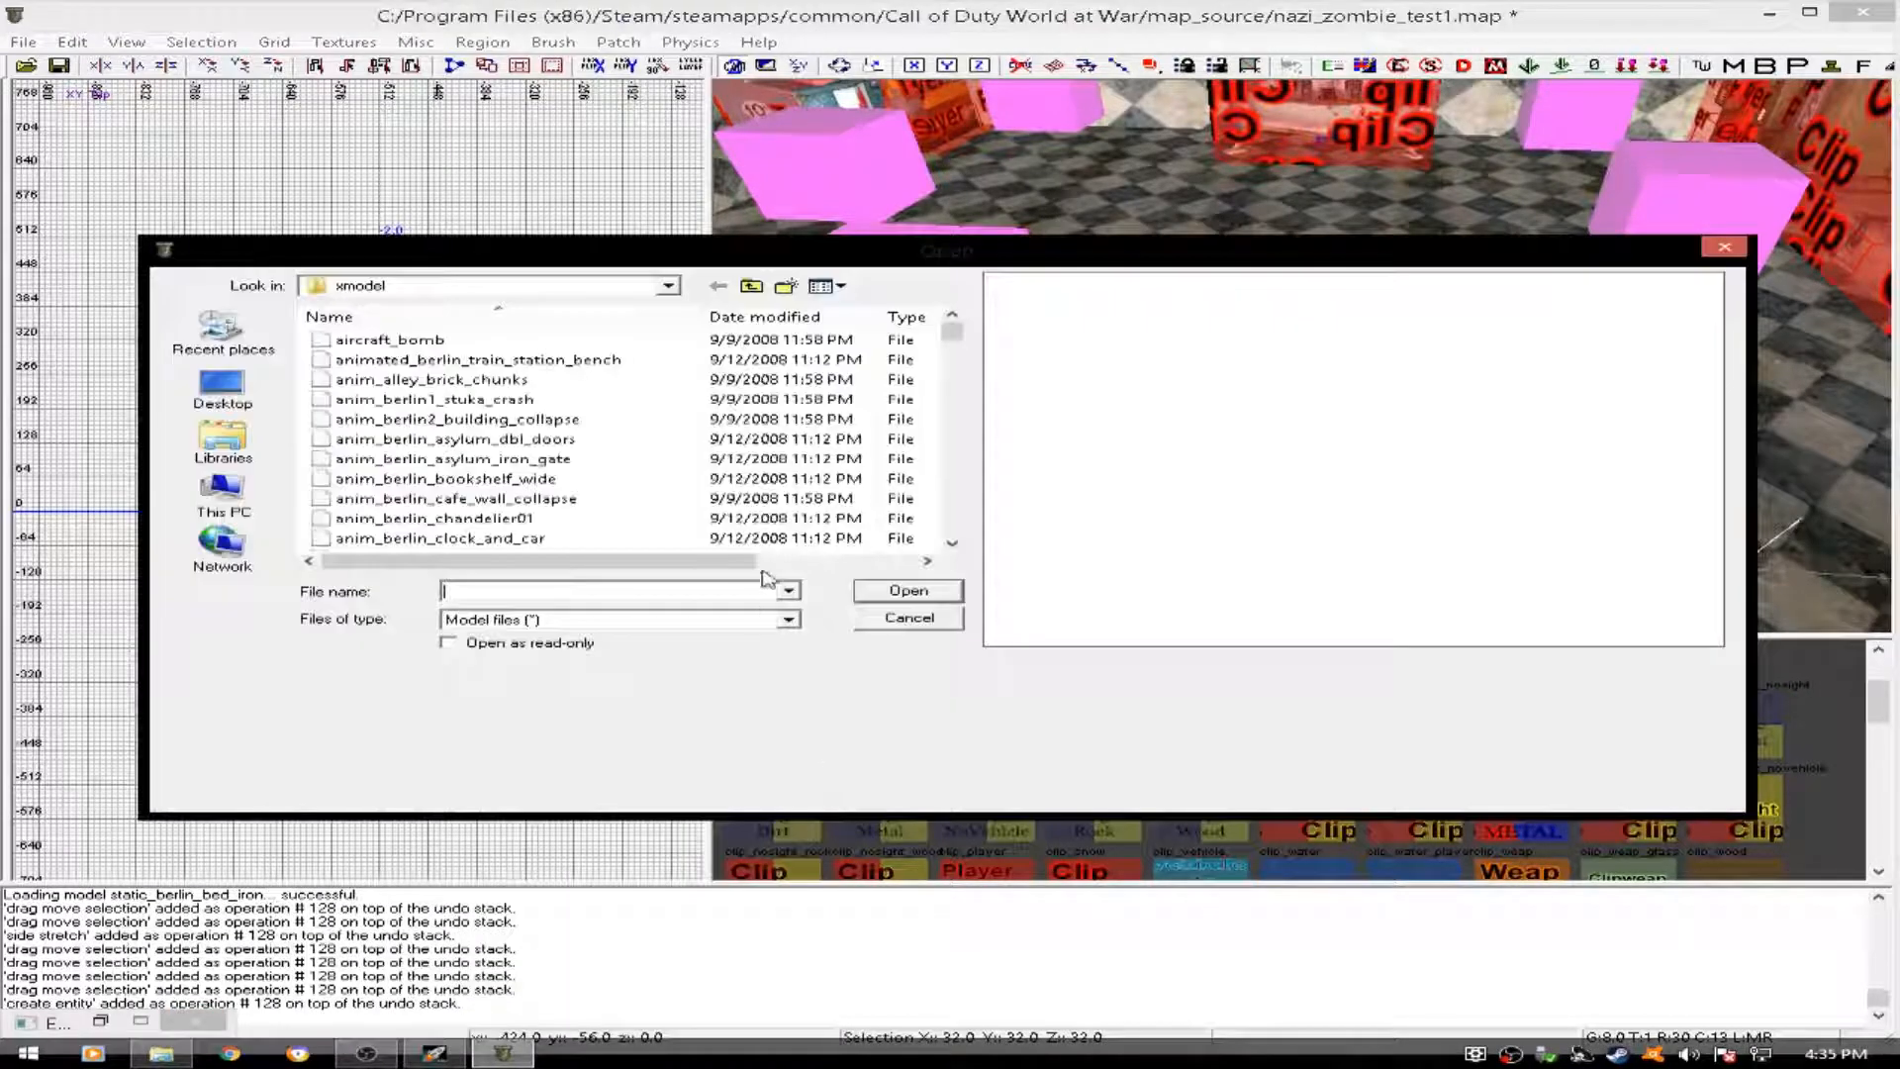
pyautogui.moveTo(956, 345); pyautogui.dragTo(960, 401)
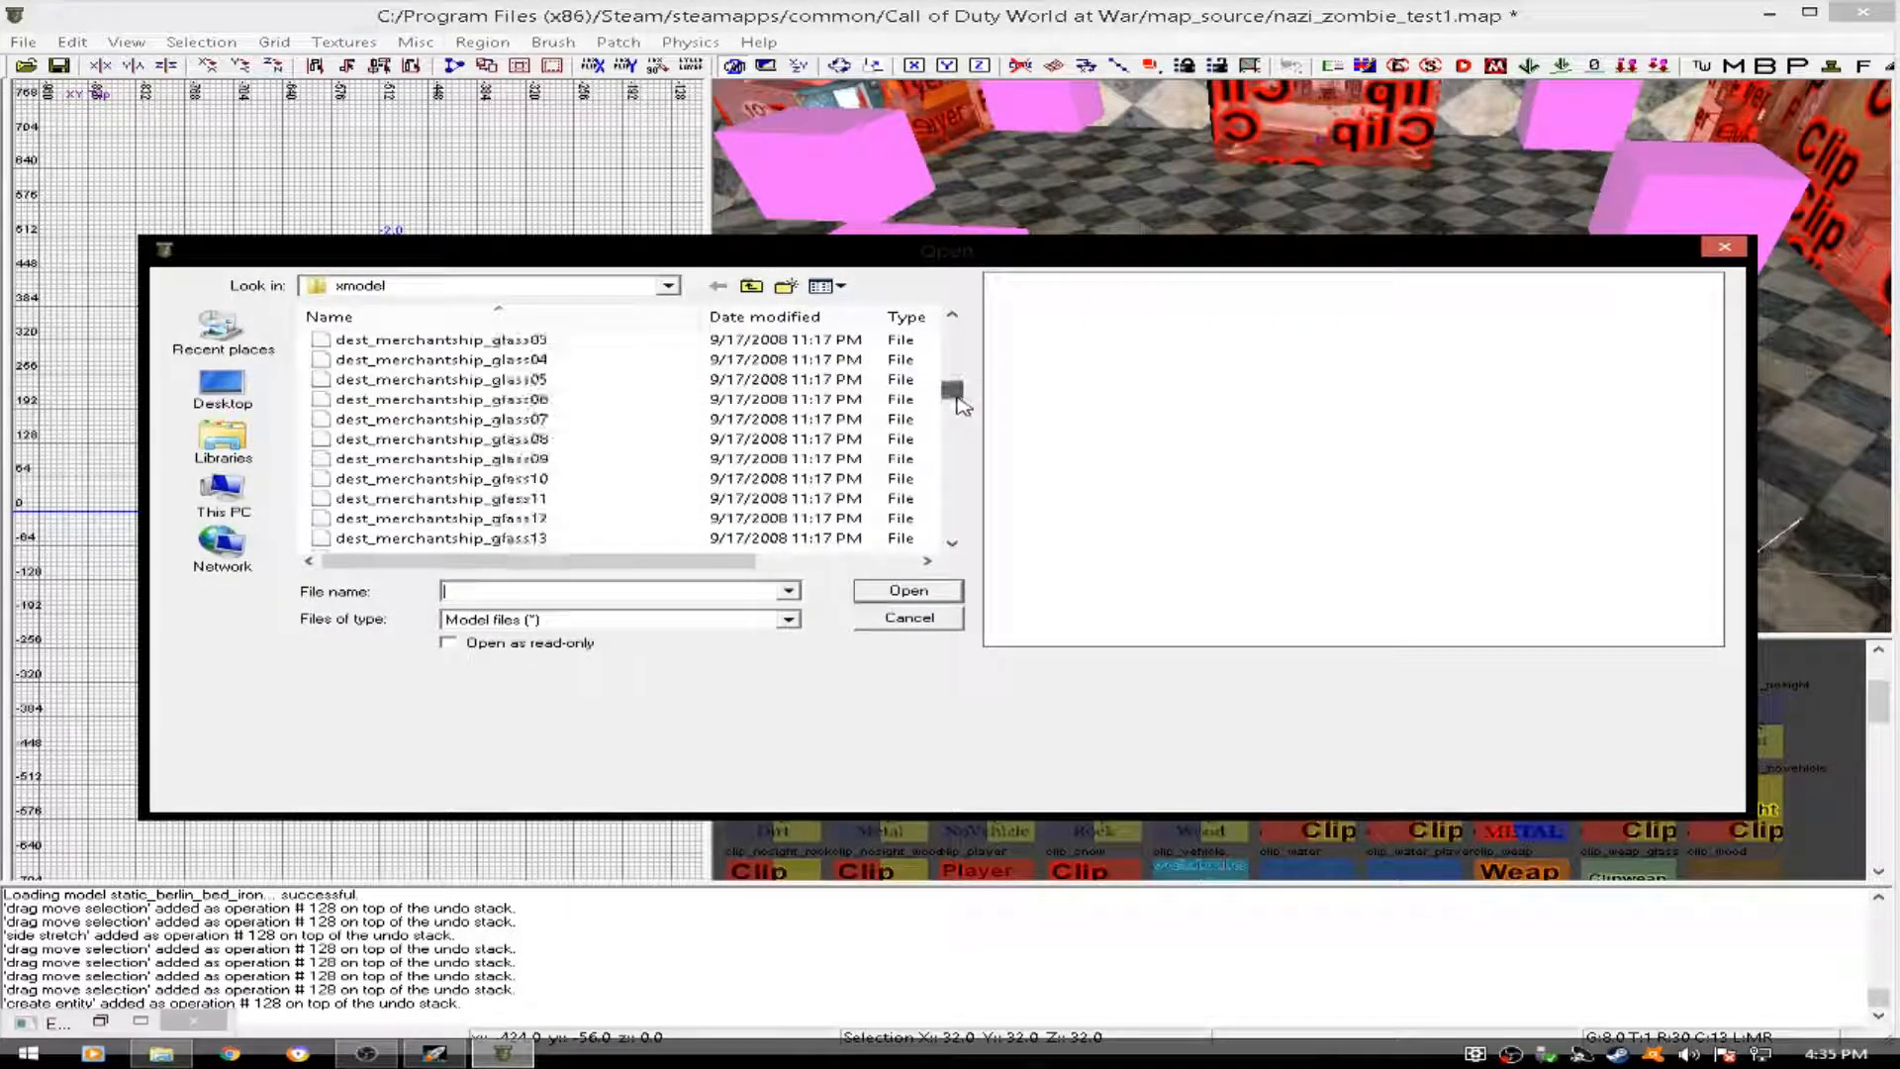
pyautogui.click(663, 458)
pyautogui.click(594, 517)
pyautogui.scroll(-5, 554, 465)
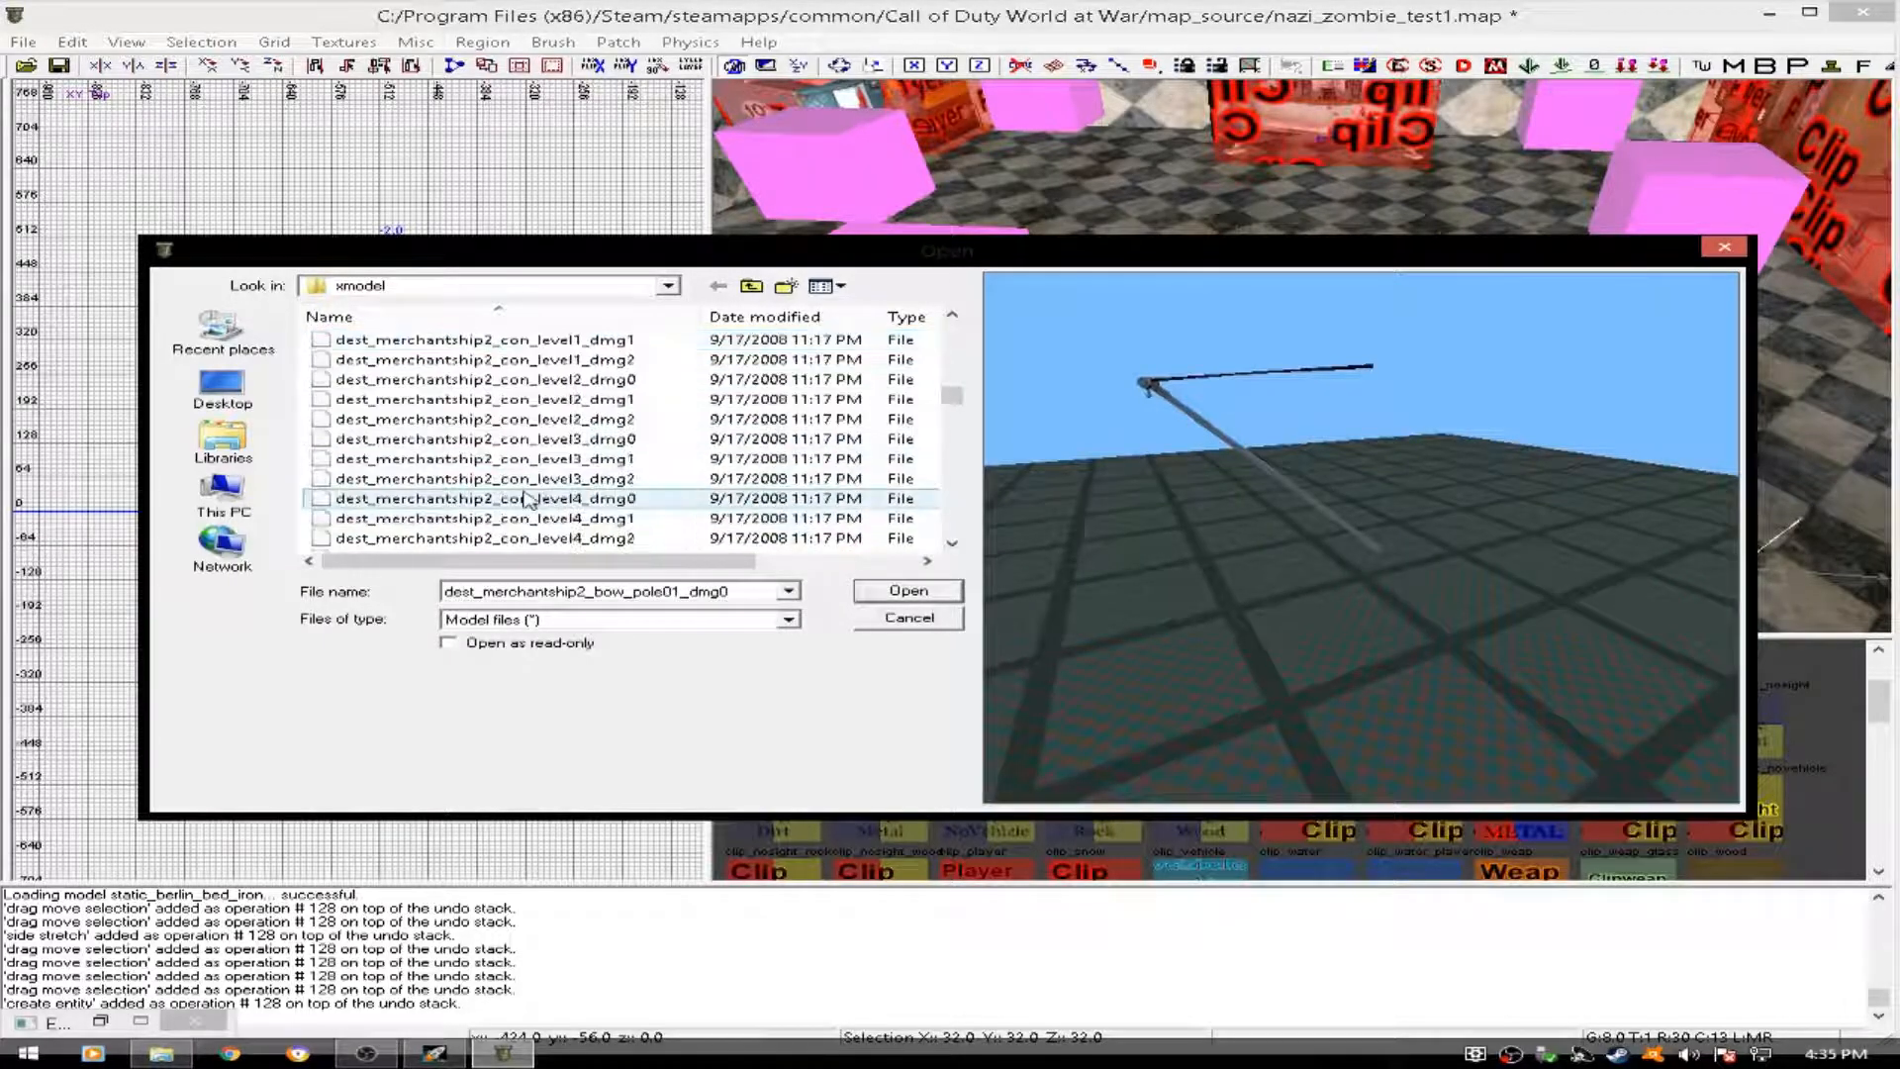
pyautogui.scroll(-10, 534, 458)
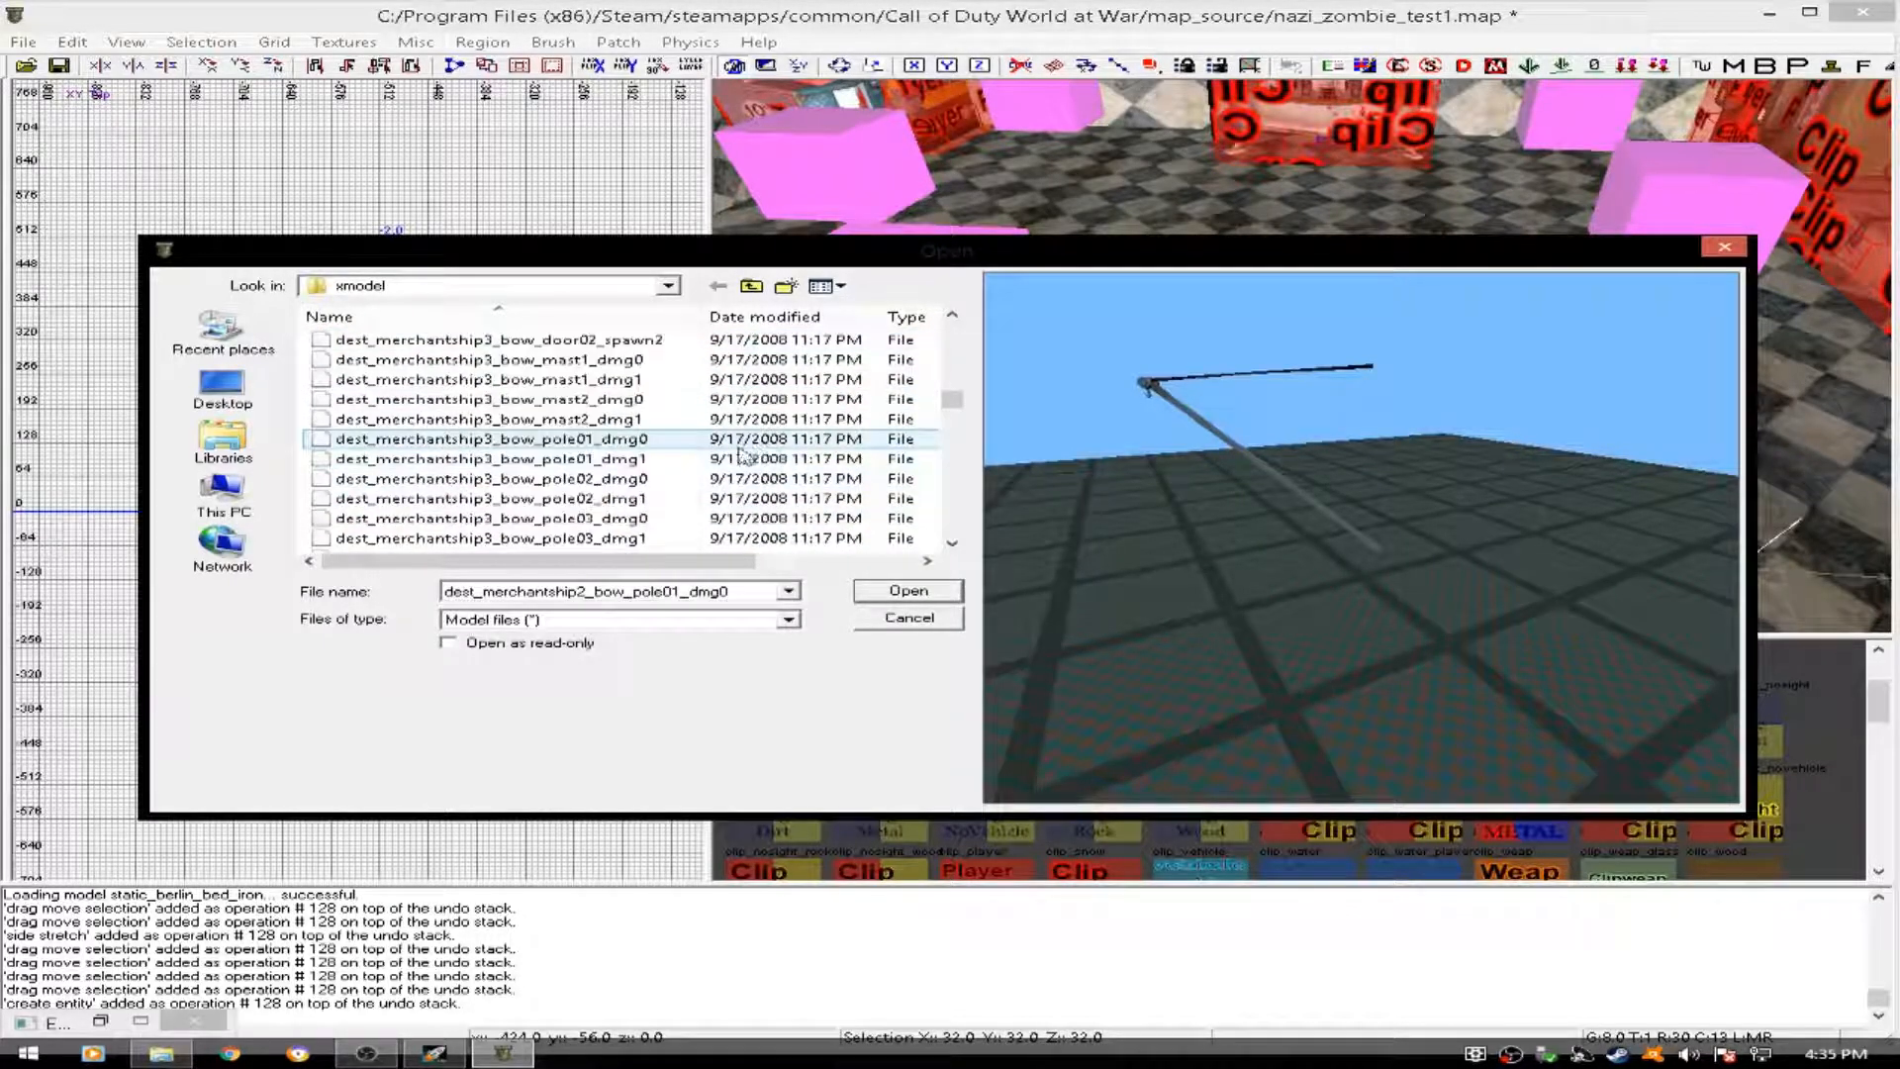
pyautogui.scroll(-20, 930, 415)
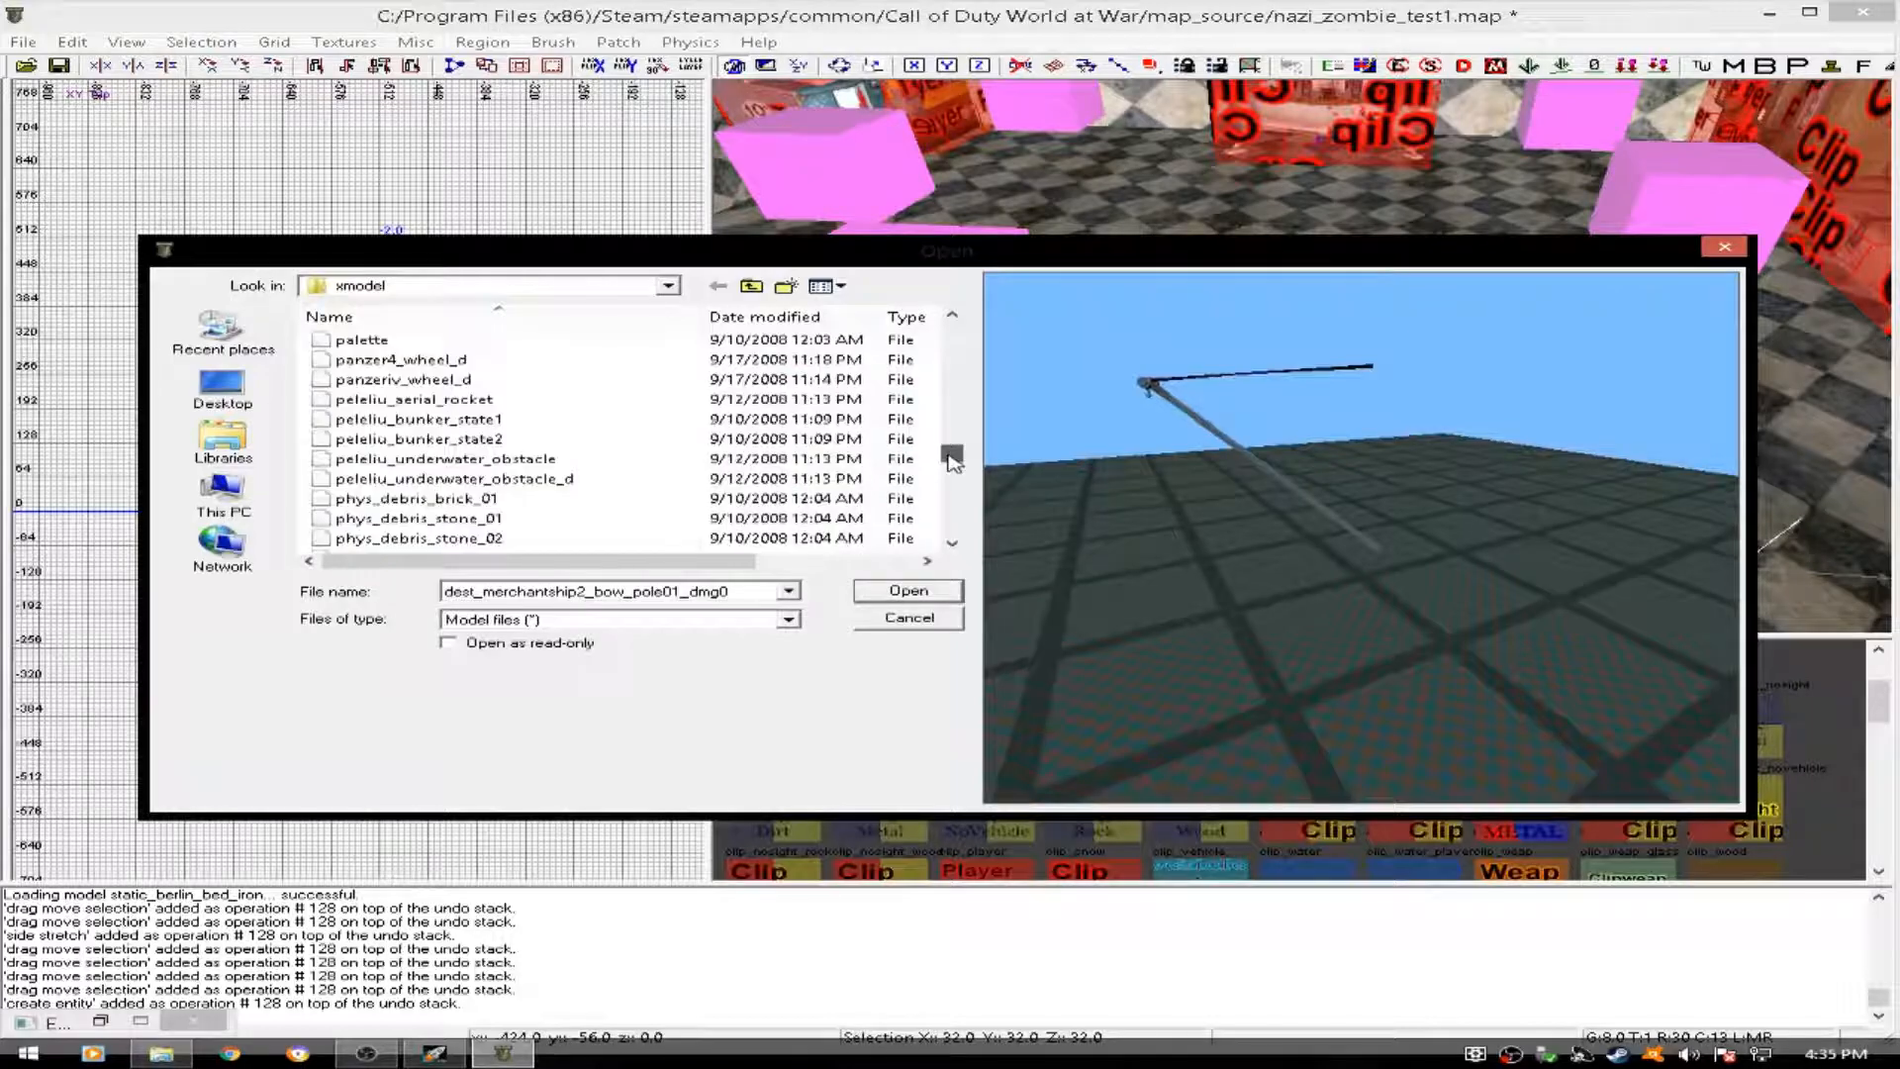
pyautogui.click(441, 458)
pyautogui.click(448, 520)
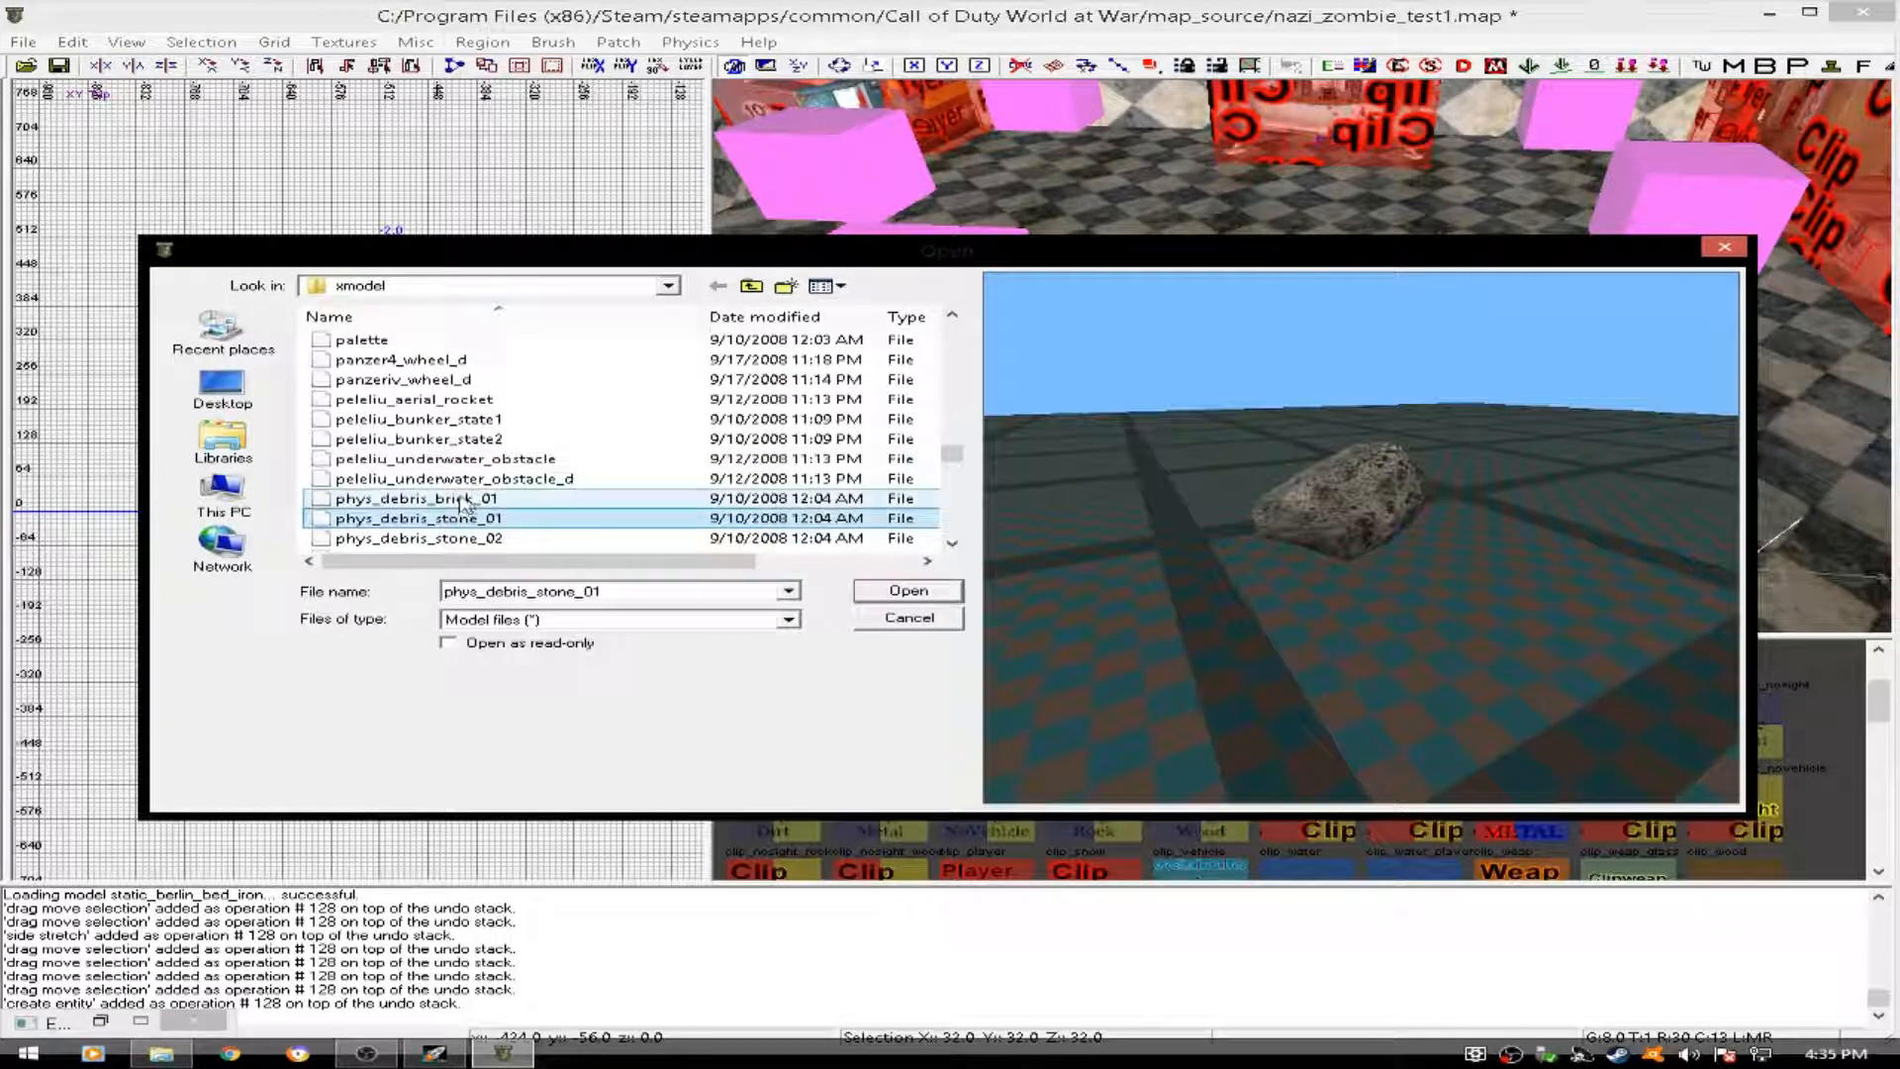
pyautogui.click(460, 482)
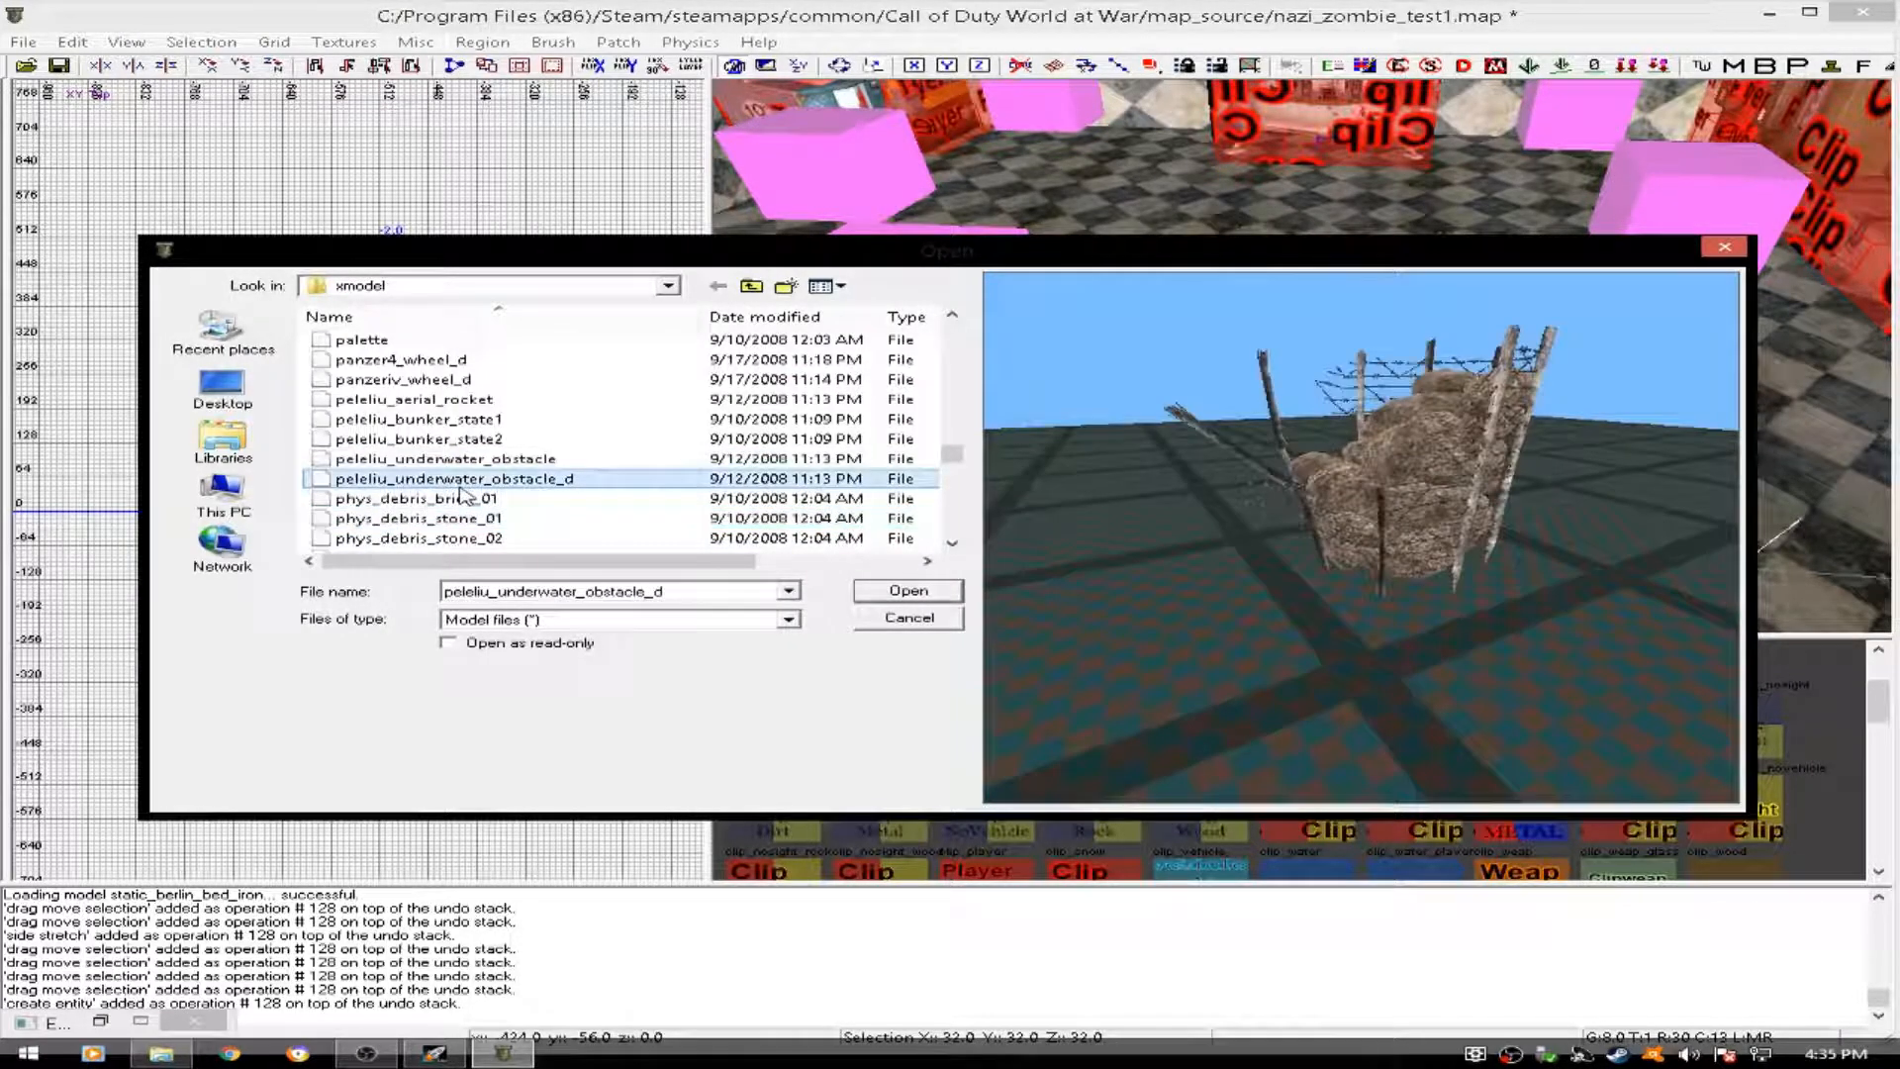
pyautogui.click(906, 590)
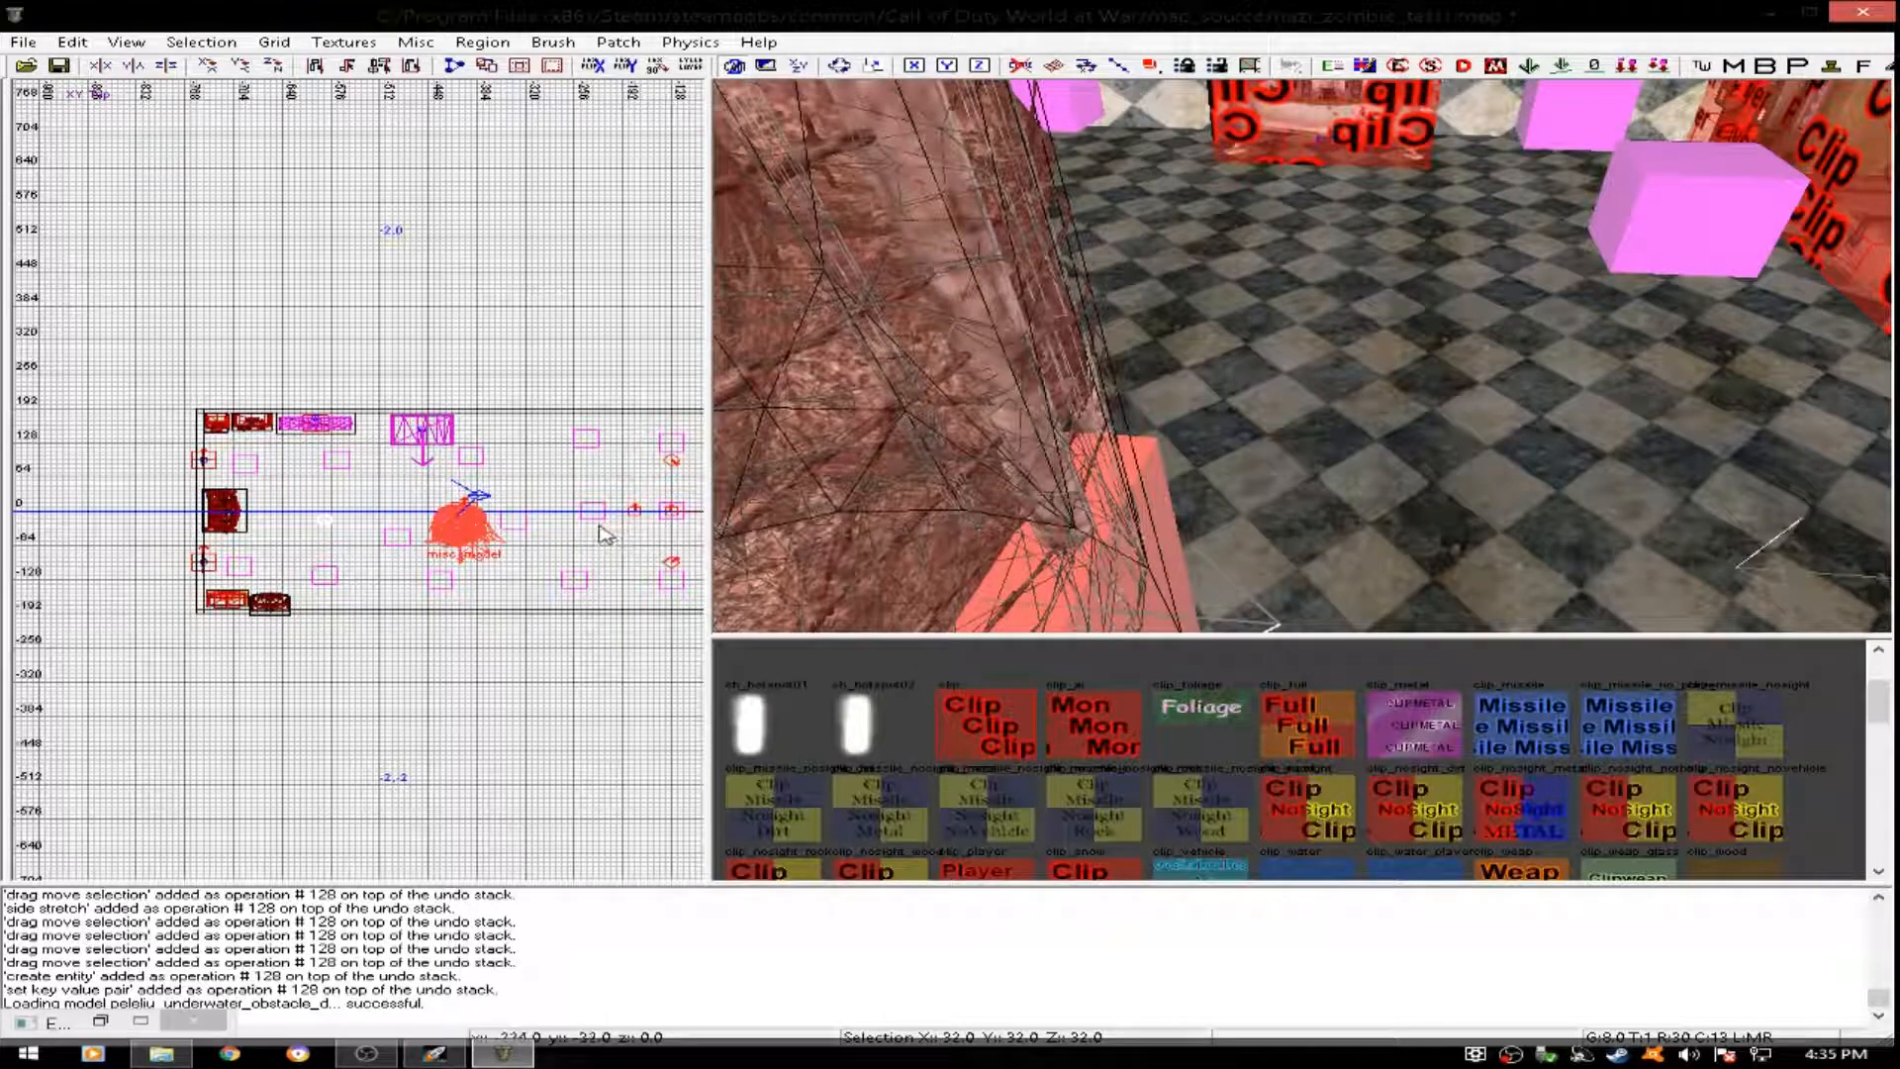
# - Move the underwater obstacle model east into the main room and delete it
pyautogui.scroll(-1, 554, 524)
pyautogui.moveTo(463, 515)
pyautogui.mouseDown()
pyautogui.moveTo(437, 546)
pyautogui.moveTo(372, 544)
pyautogui.moveTo(408, 479)
pyautogui.moveTo(665, 539)
pyautogui.moveTo(473, 542)
pyautogui.mouseUp()
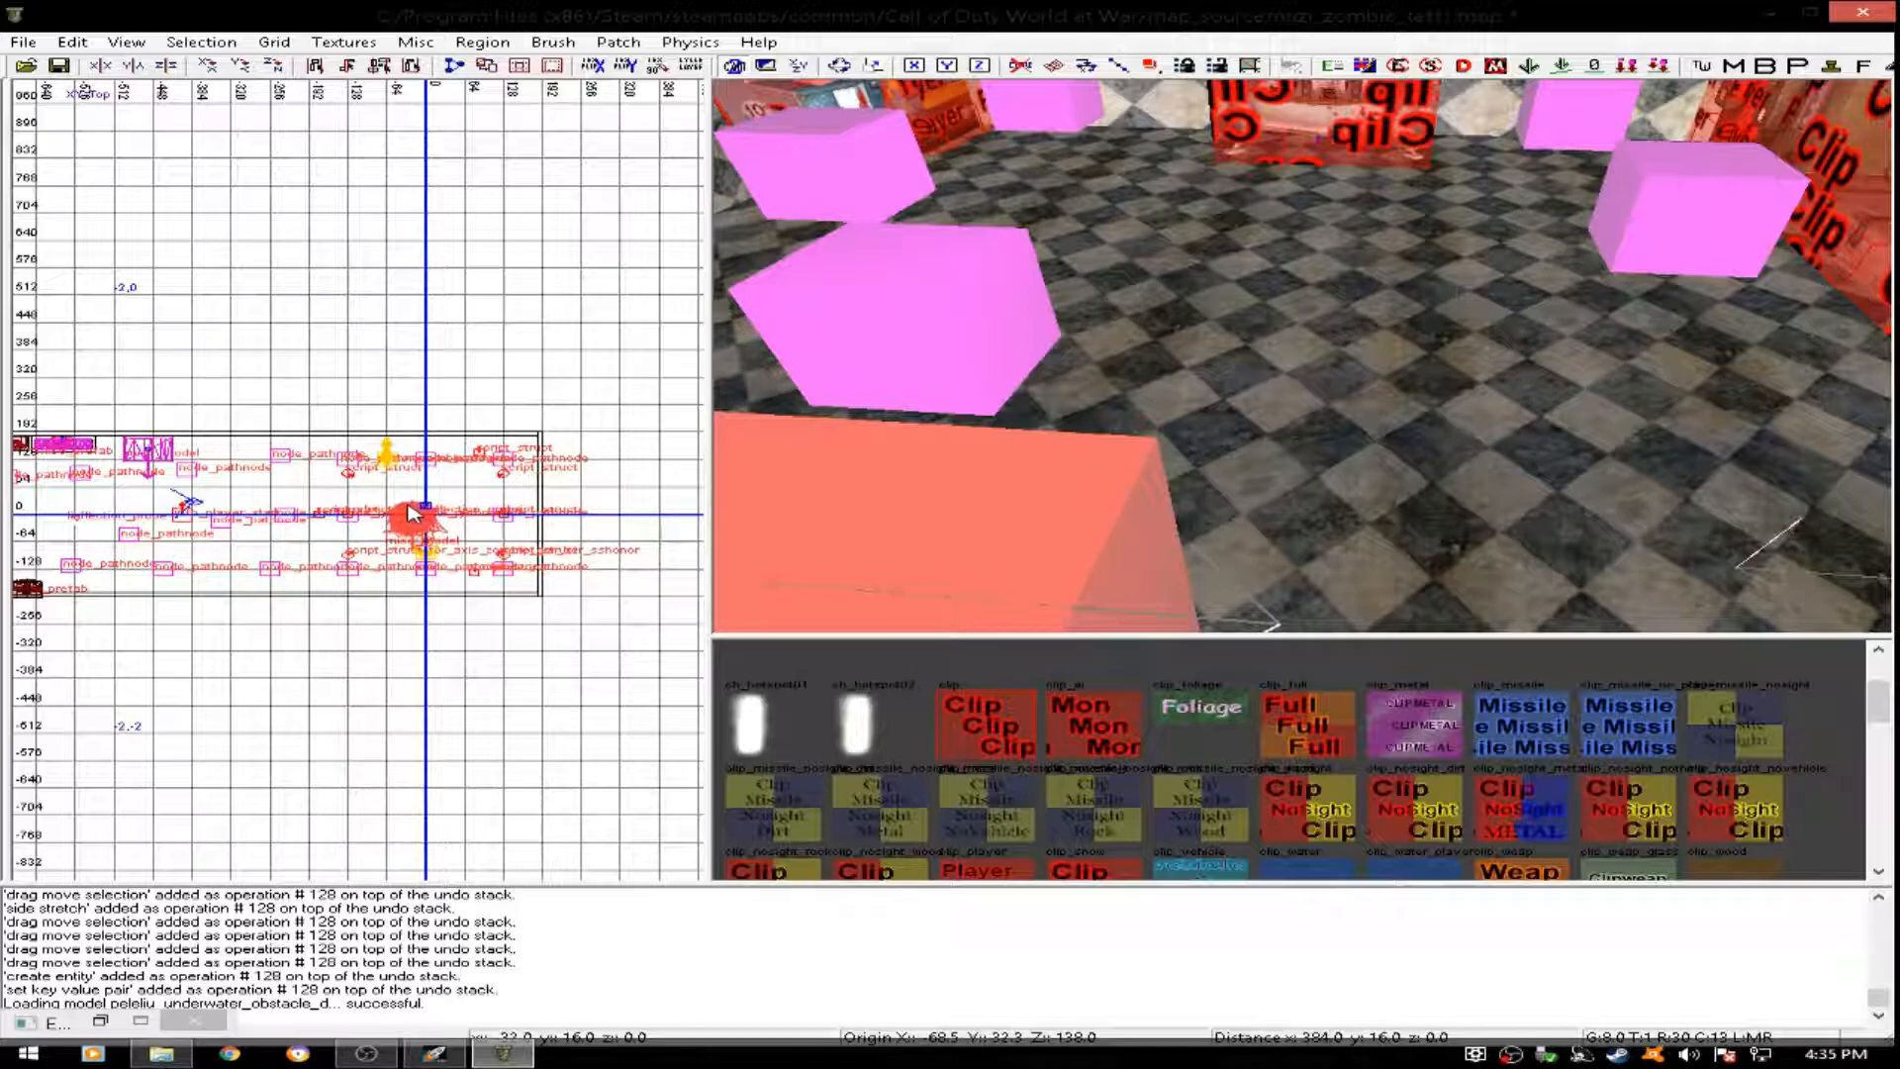
pyautogui.press('Delete')
# - Enable the Triggers filter so that the main room's trigger brushes are displayed
pyautogui.moveTo(1312, 333); pyautogui.dragTo(1312, 332, button='right')
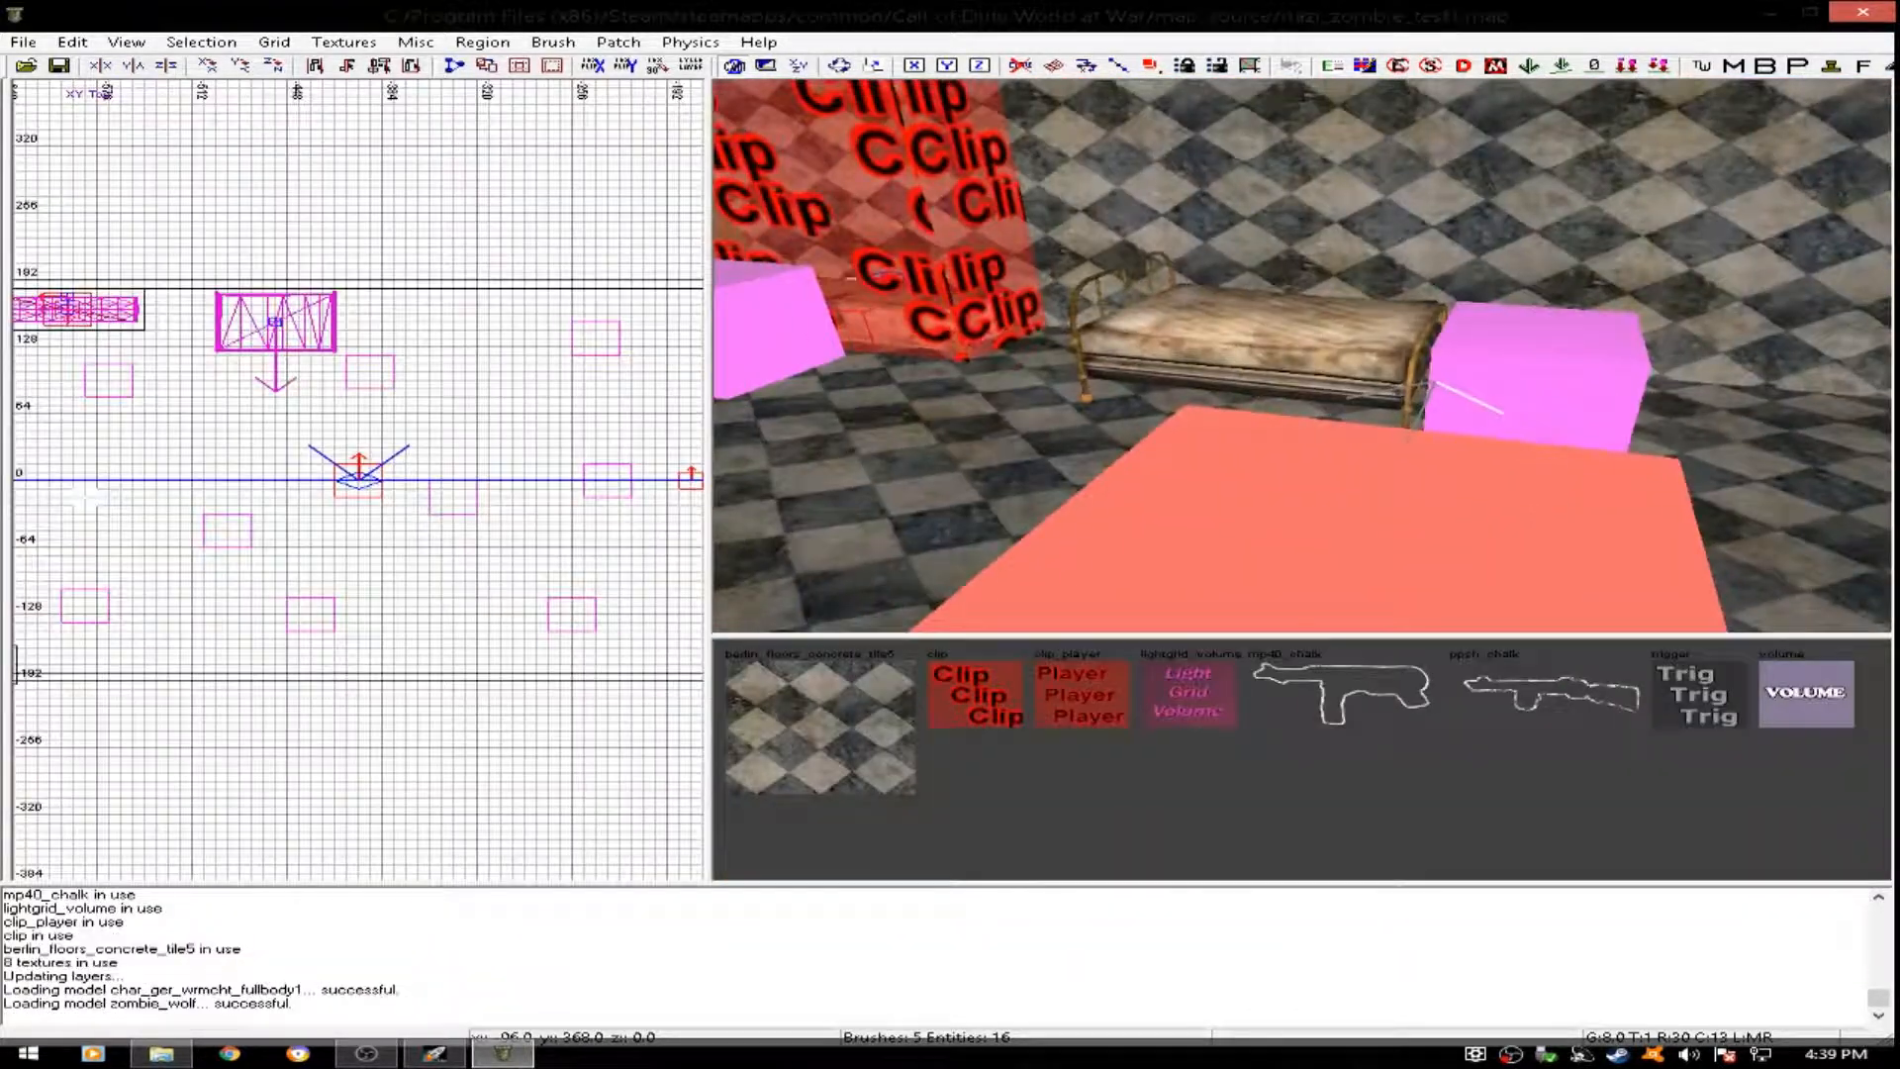
pyautogui.moveTo(1310, 552); pyautogui.dragTo(1310, 552, button='right')
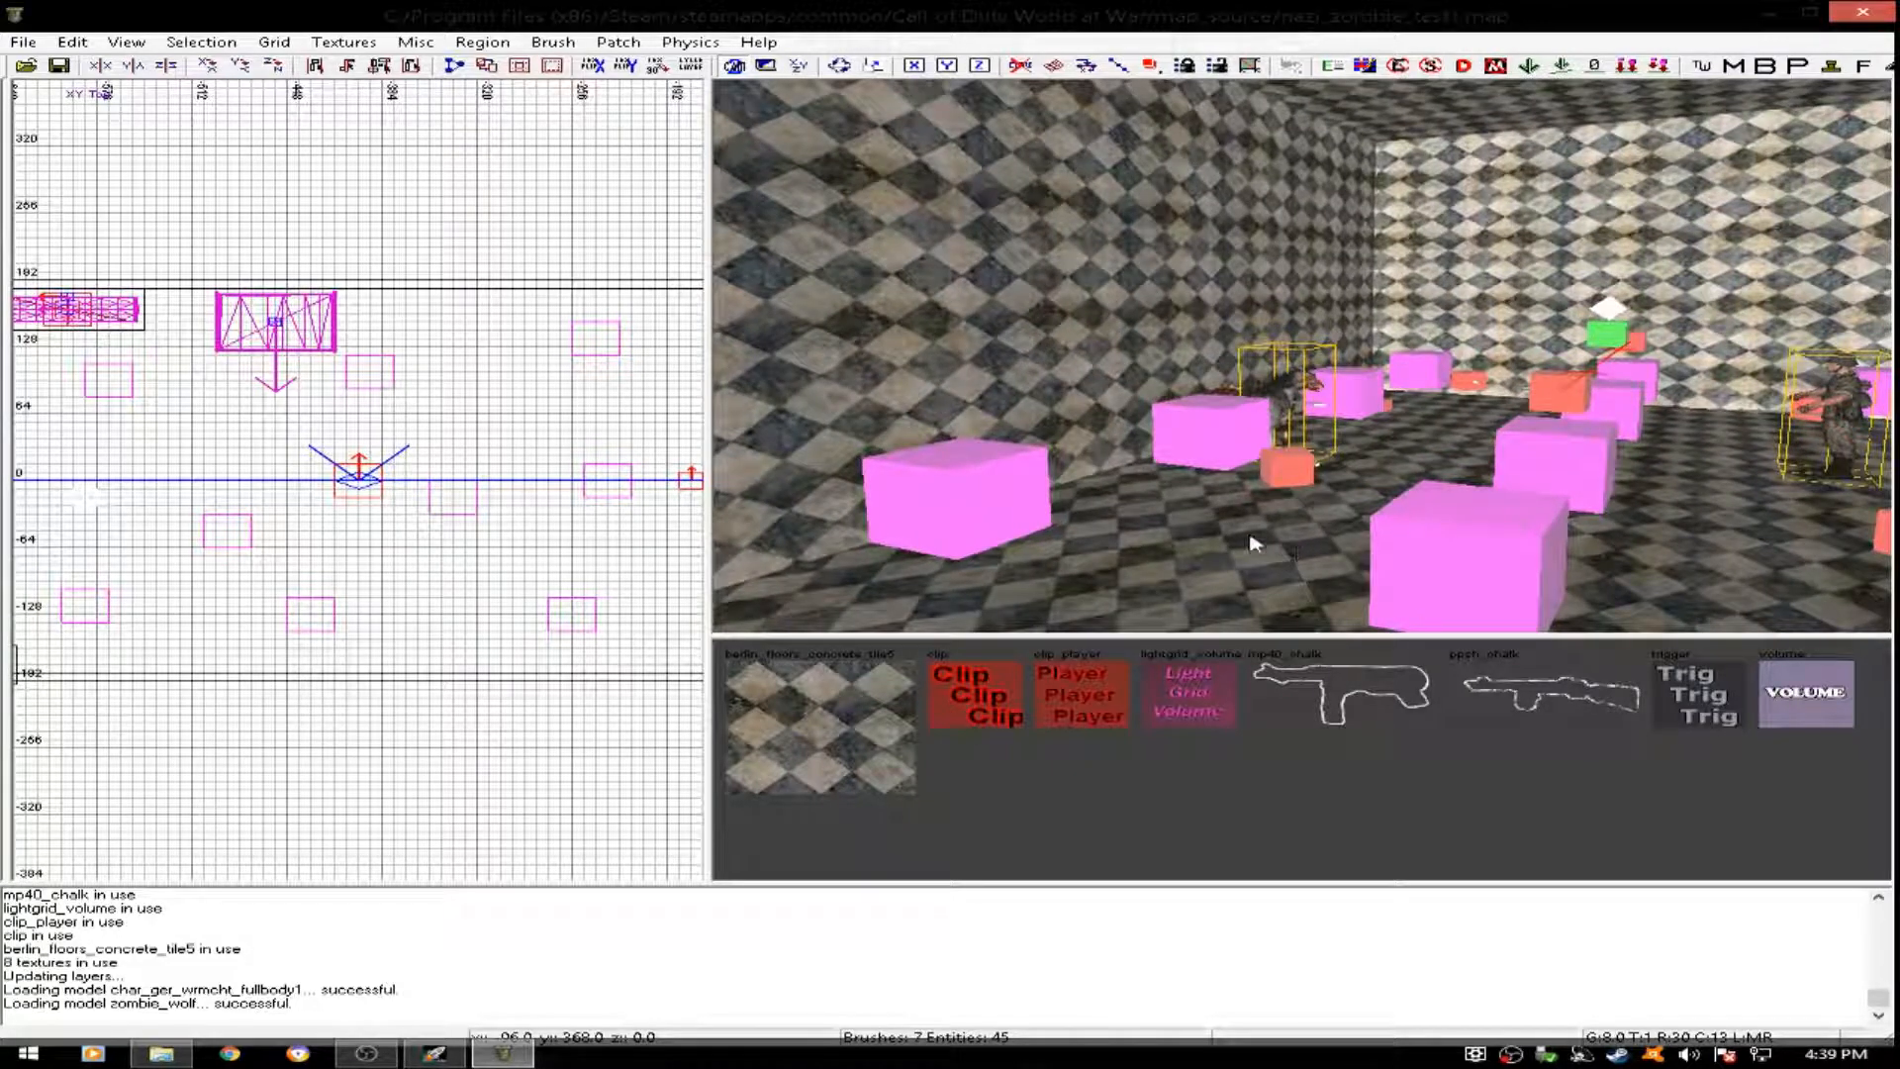
pyautogui.press('f')
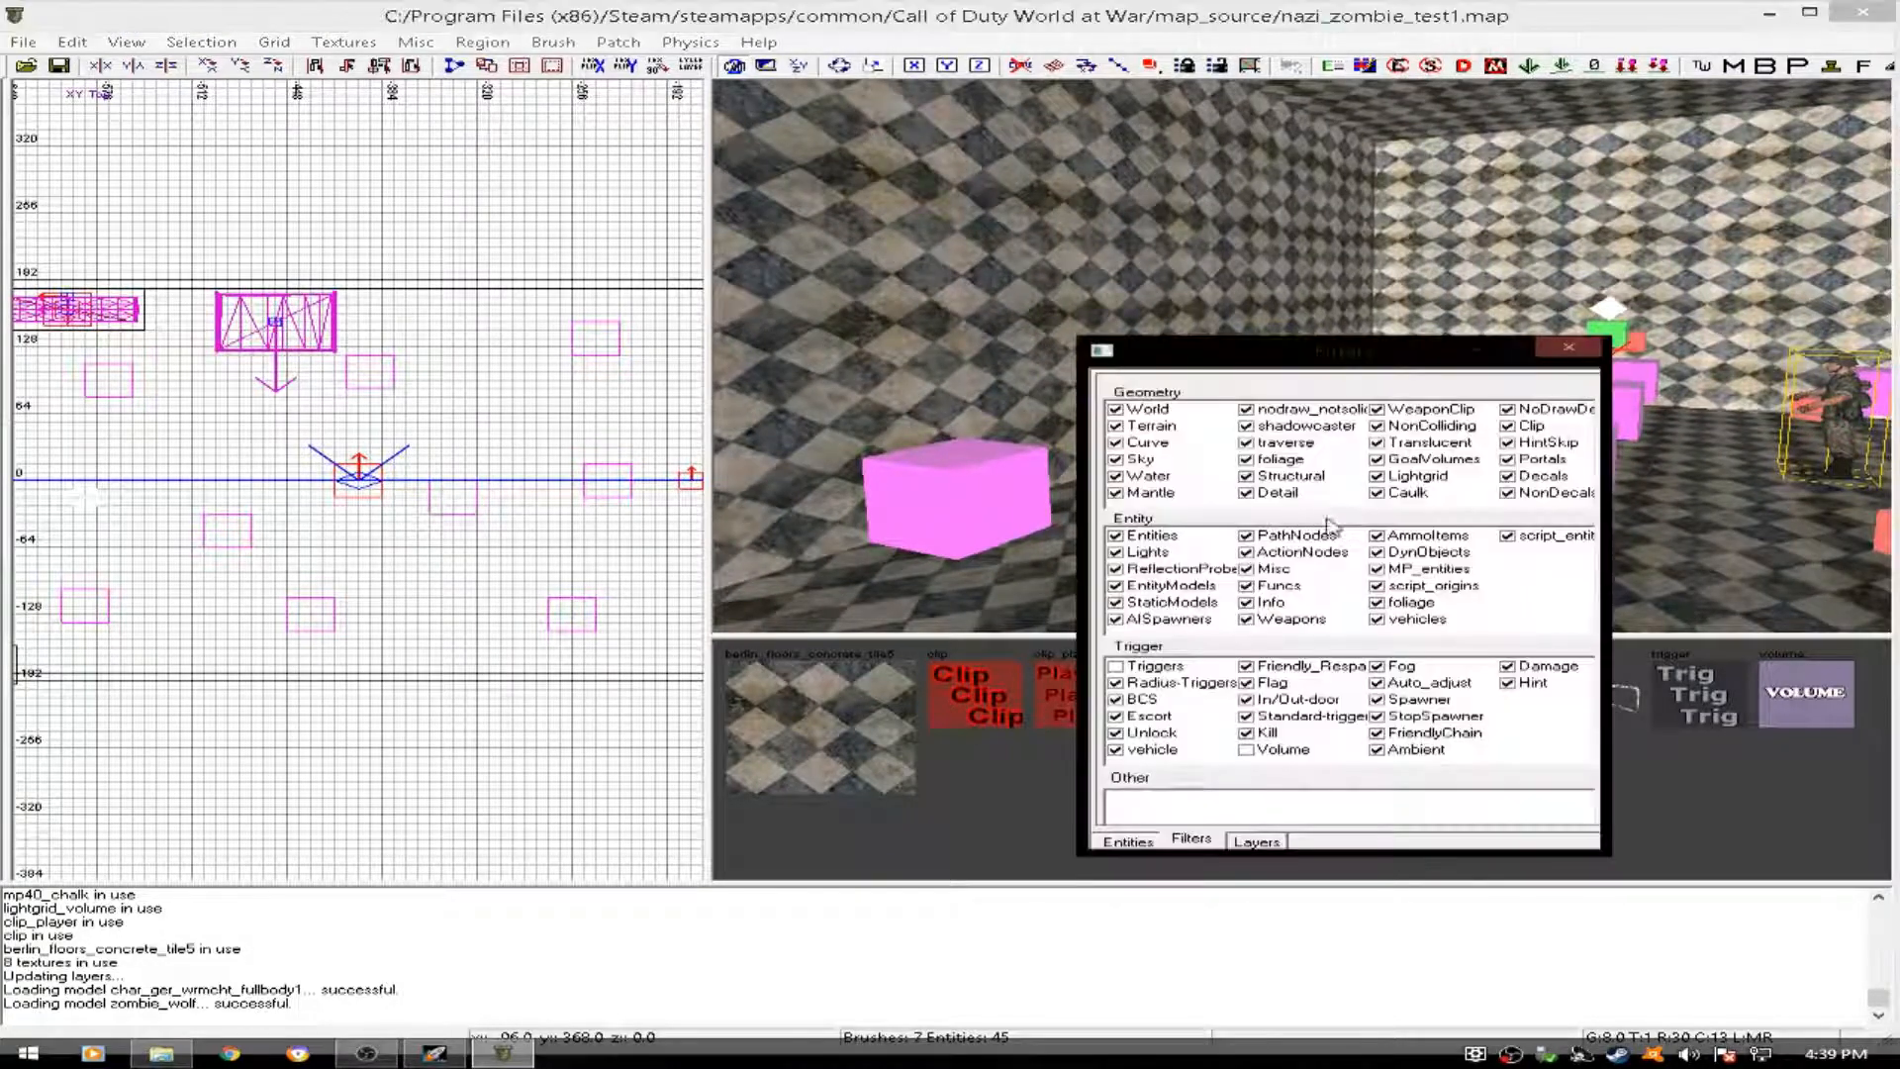
pyautogui.click(1117, 666)
pyautogui.press('f')
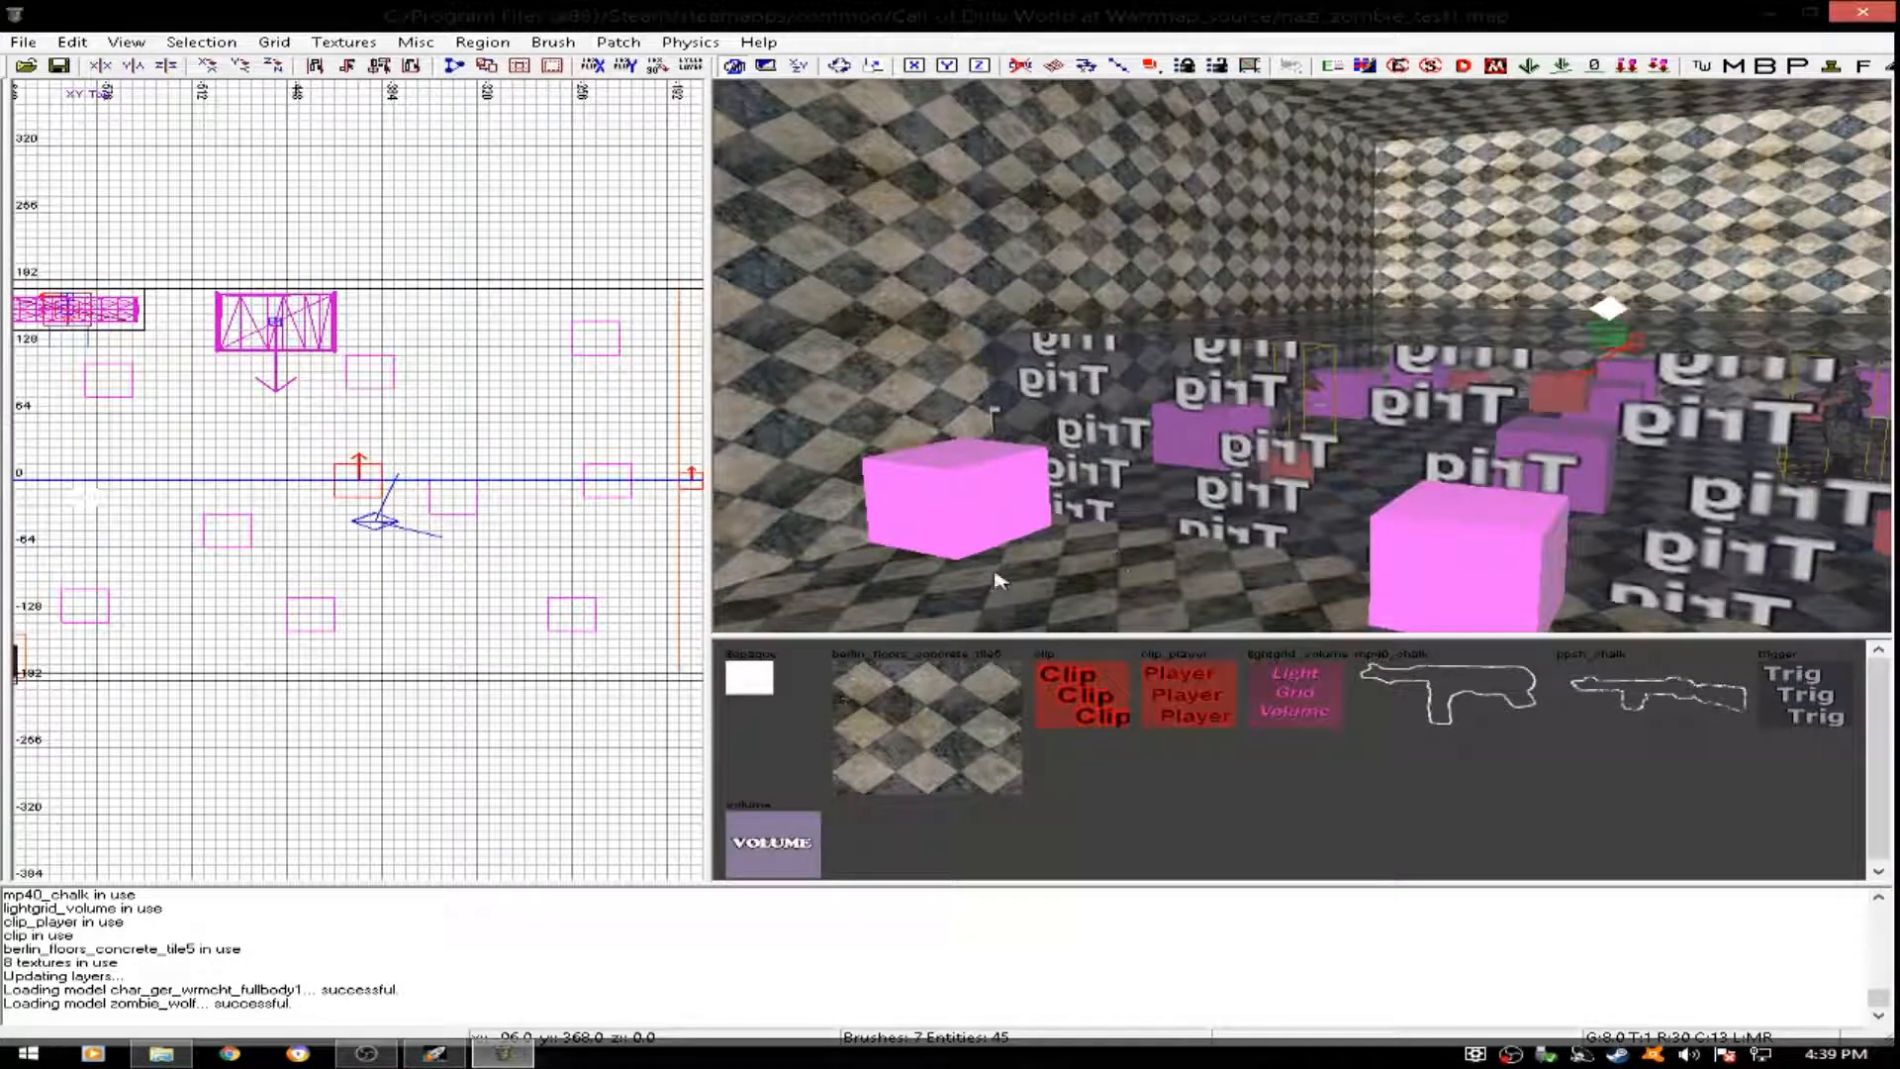
pyautogui.moveTo(1024, 556); pyautogui.dragTo(1025, 556, button='right')
# - Select the main room's trigger brush and stretch its west side through the extension
pyautogui.keyDown('shift'); pyautogui.click(1150, 454); pyautogui.keyUp('shift')
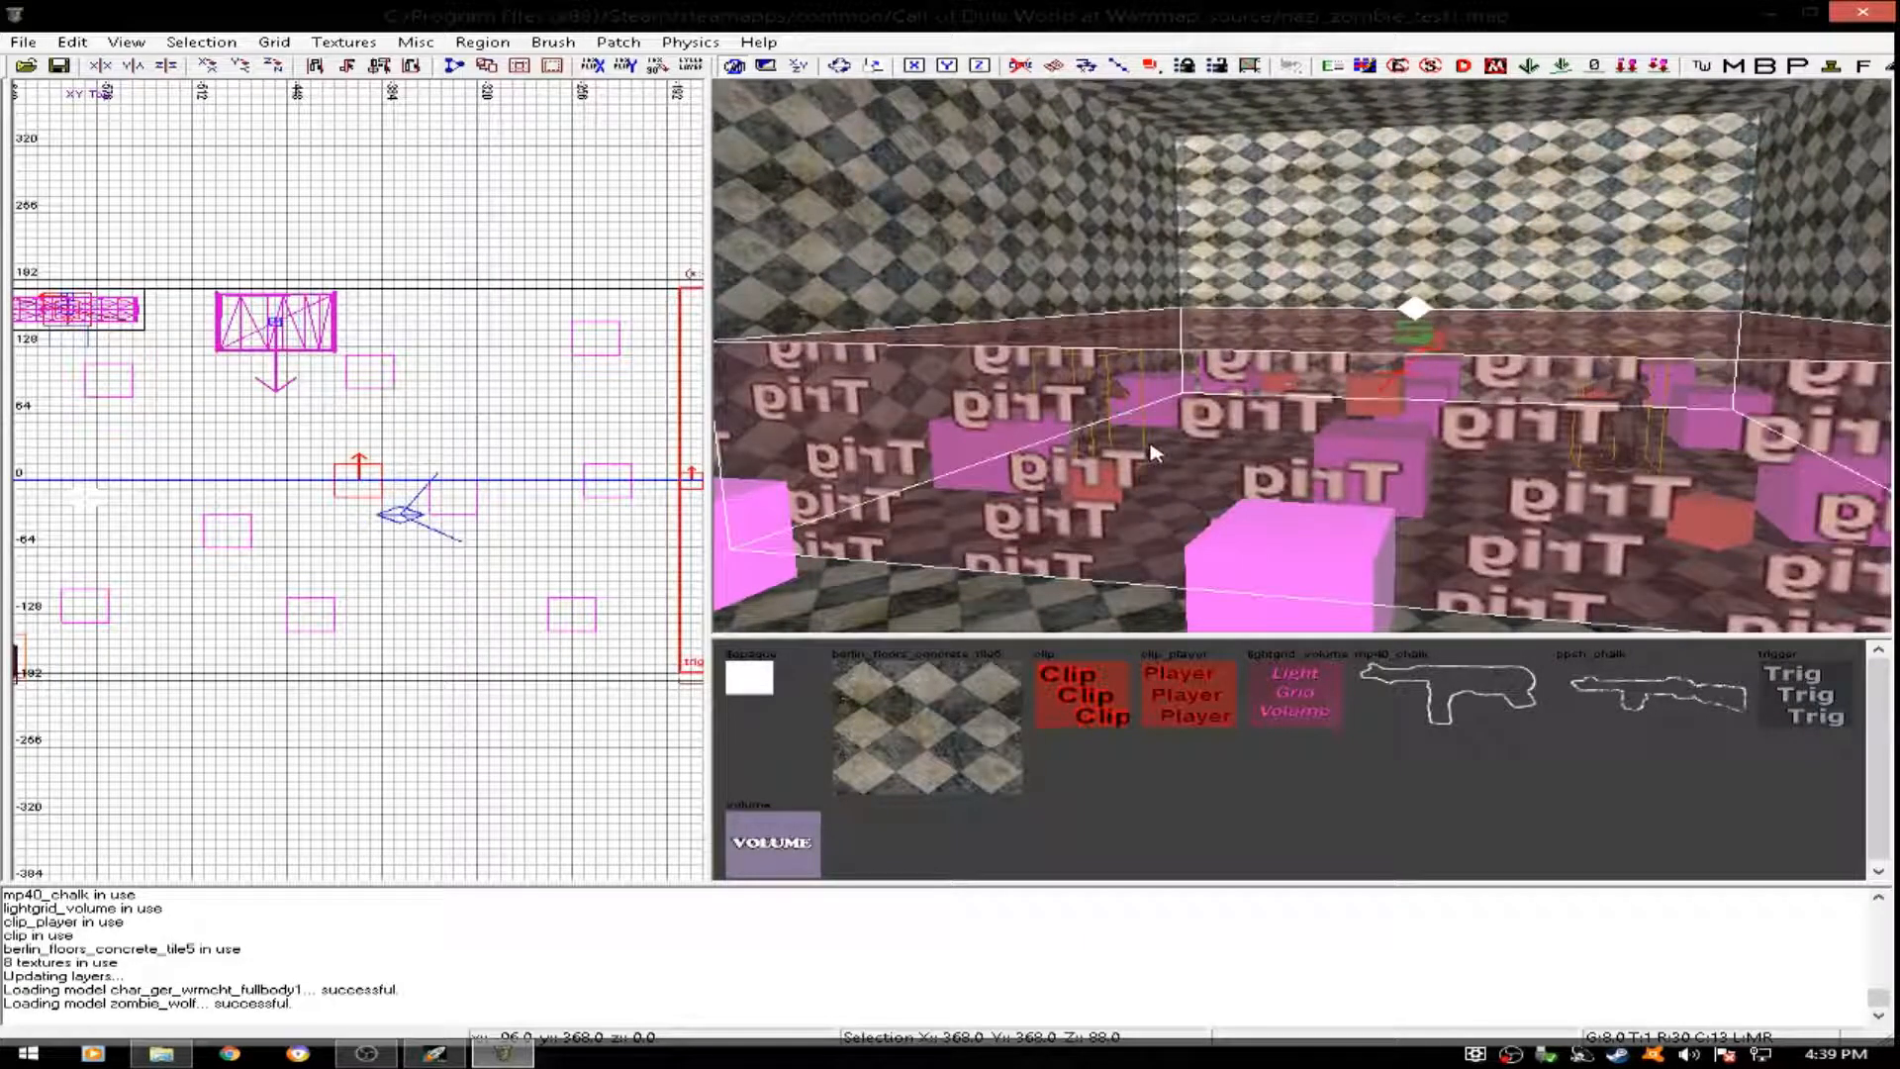
pyautogui.scroll(-2, 505, 519)
pyautogui.moveTo(508, 515)
pyautogui.mouseDown()
pyautogui.moveTo(59, 546)
pyautogui.moveTo(141, 552)
pyautogui.mouseUp()
pyautogui.moveTo(1484, 478); pyautogui.dragTo(1349, 458, button='right')
pyautogui.press('Escape')
# - Hide Triggers and show Volume brushes in the display filters
pyautogui.press('f')
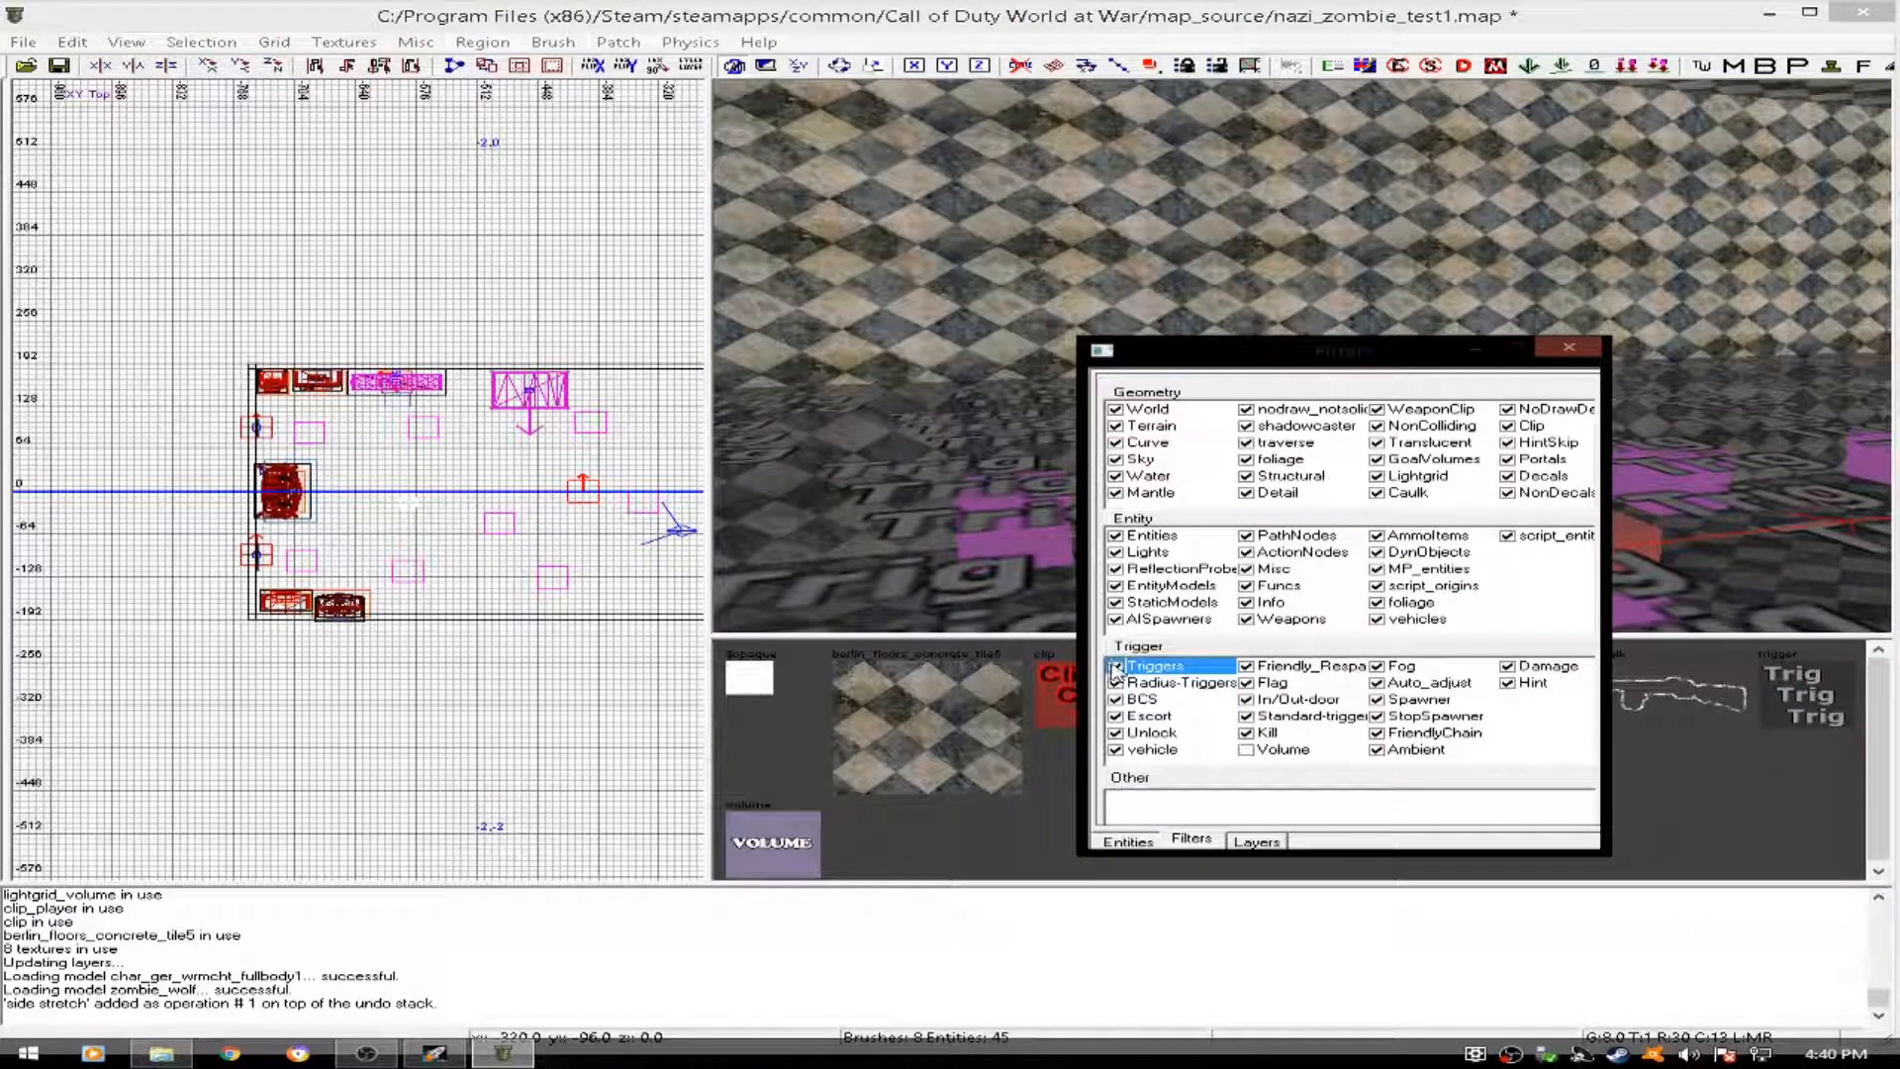
pyautogui.click(1116, 668)
pyautogui.click(1246, 750)
pyautogui.press('f')
pyautogui.moveTo(1135, 534); pyautogui.dragTo(1004, 533, button='right')
pyautogui.moveTo(1176, 500); pyautogui.dragTo(1177, 498, button='right')
# - Stretch the main room's volume brush west through the extension, to about x -688
pyautogui.scroll(-2, 531, 517)
pyautogui.moveTo(530, 517); pyautogui.dragTo(535, 507, button='right')
pyautogui.moveTo(495, 503); pyautogui.dragTo(296, 521)
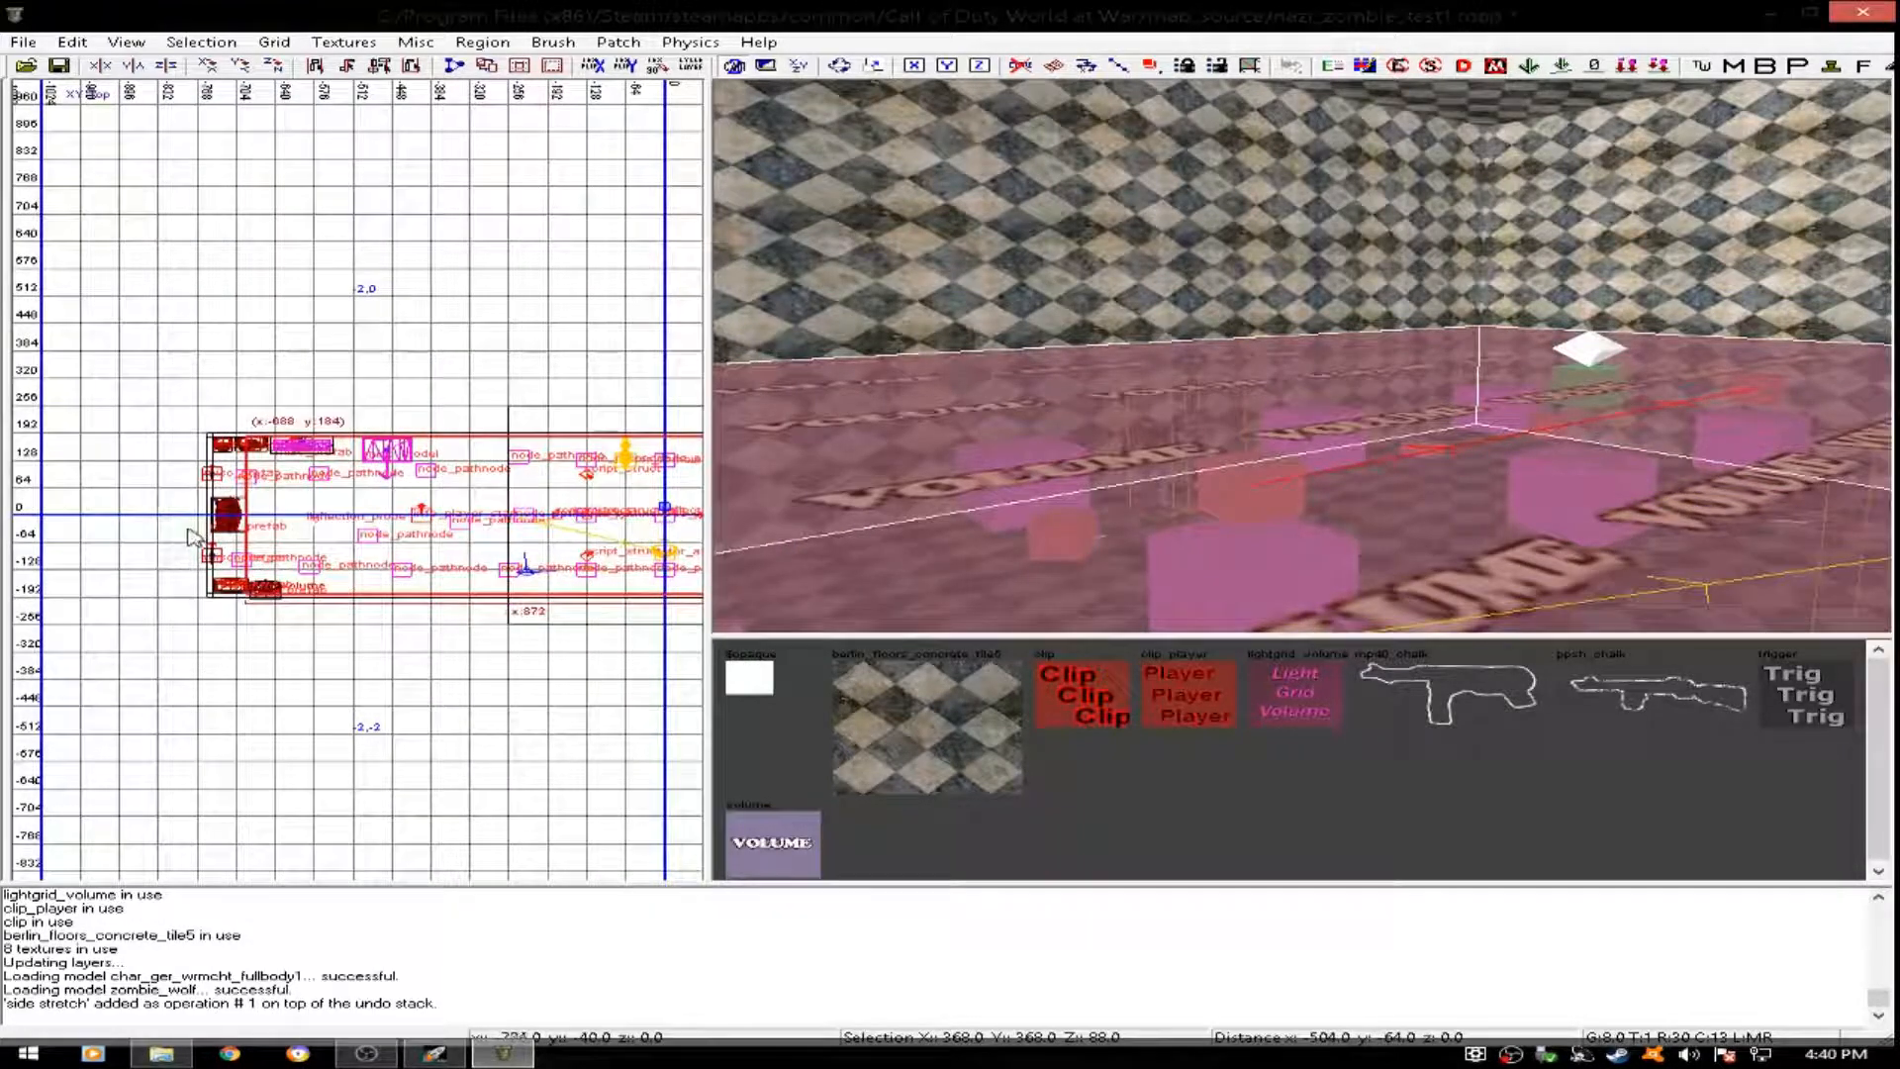
pyautogui.moveTo(1280, 455); pyautogui.dragTo(1249, 468, button='right')
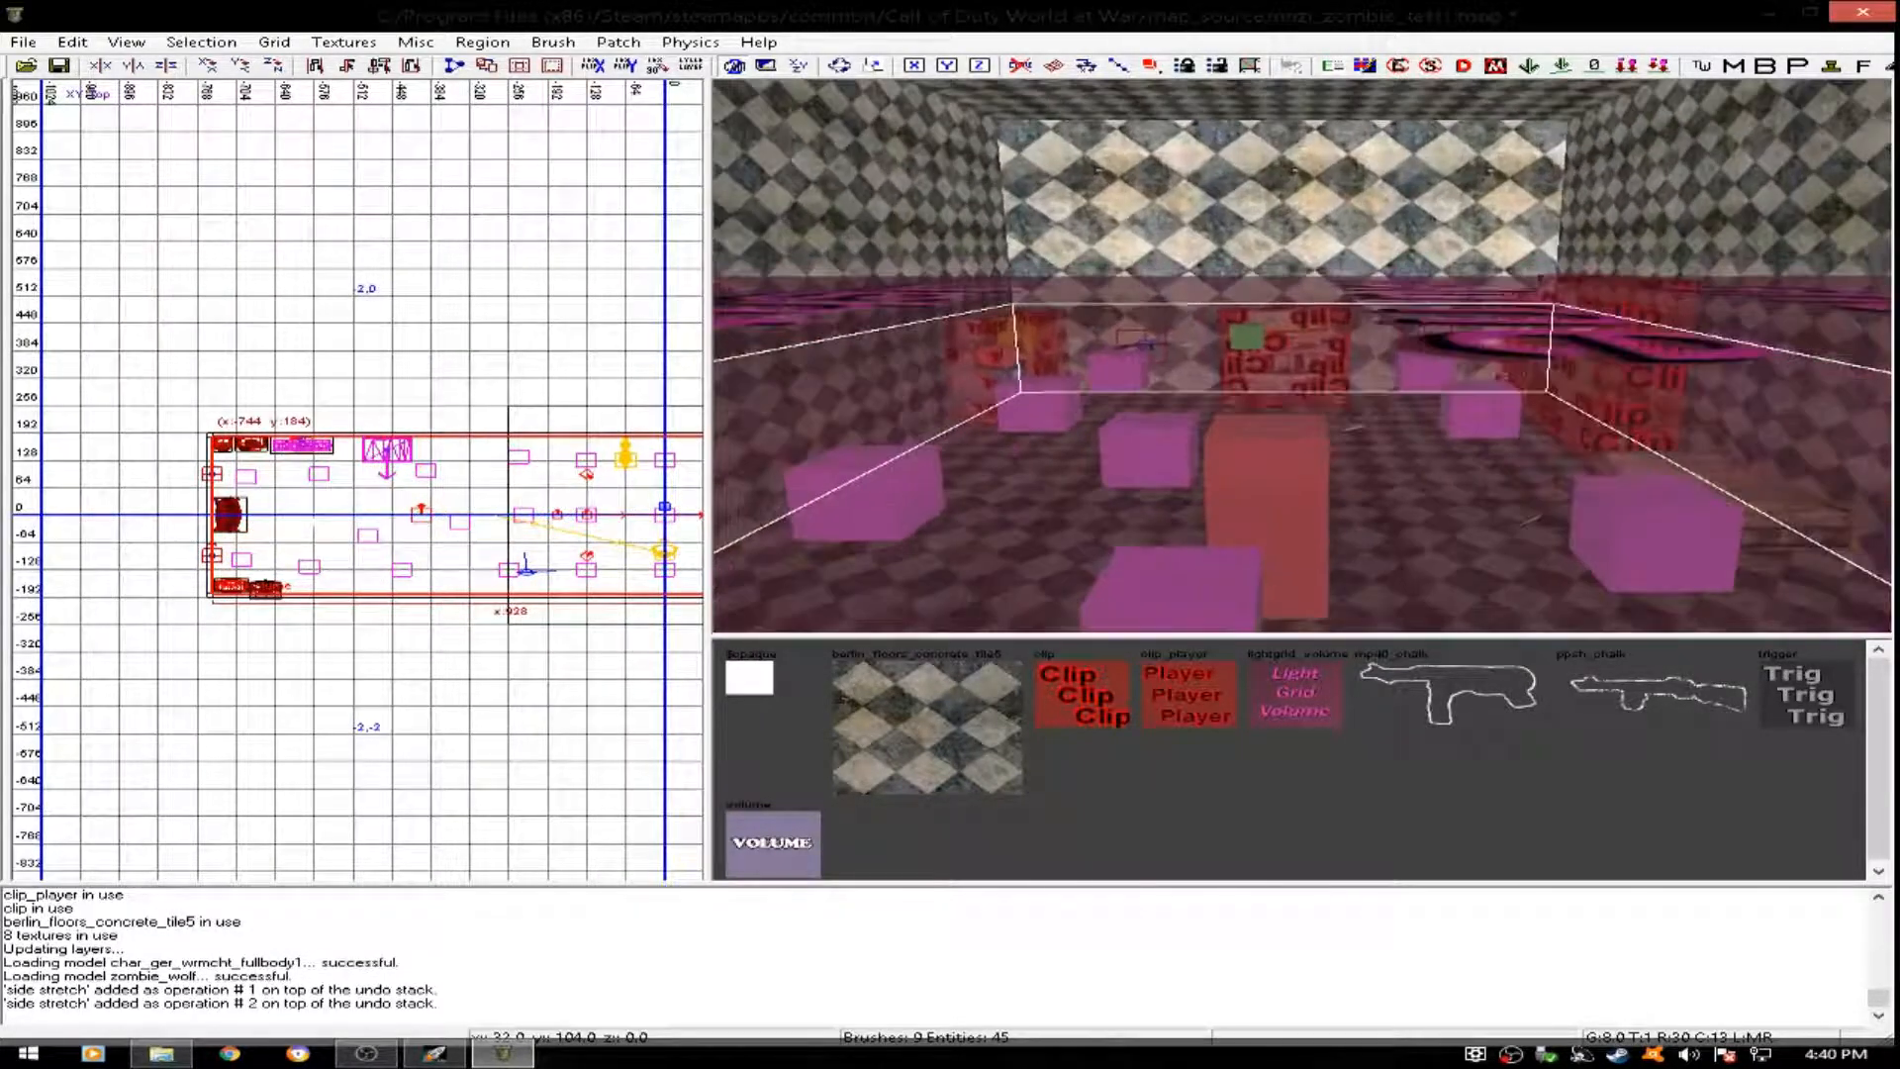
pyautogui.press('Escape')
# - Select the light grid volume enclosing the main room and examine its extent from outside the map
pyautogui.keyDown('shift'); pyautogui.click(1248, 467); pyautogui.keyUp('shift')
pyautogui.moveTo(1279, 369); pyautogui.dragTo(1302, 164)
pyautogui.moveTo(1302, 163); pyautogui.dragTo(1255, 339, button='right')
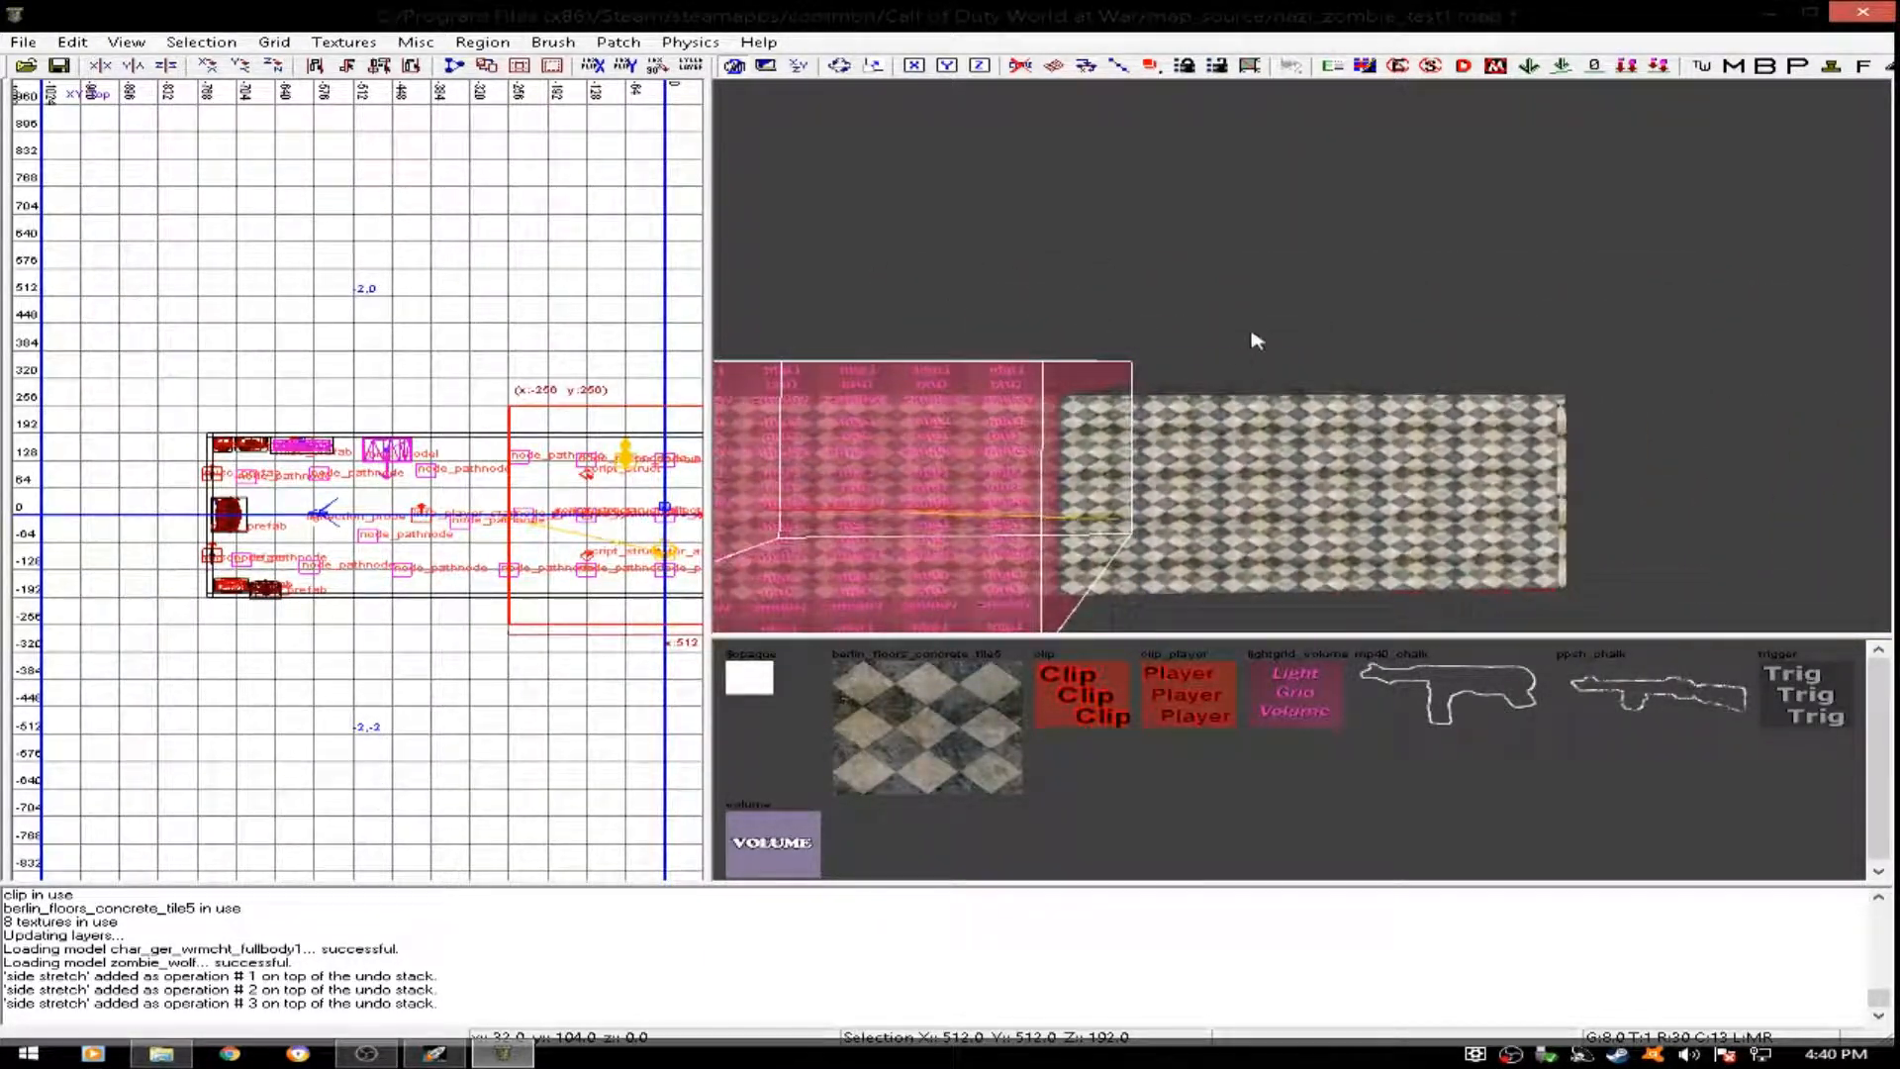
pyautogui.moveTo(1234, 424); pyautogui.dragTo(1808, 450)
pyautogui.press('Escape')
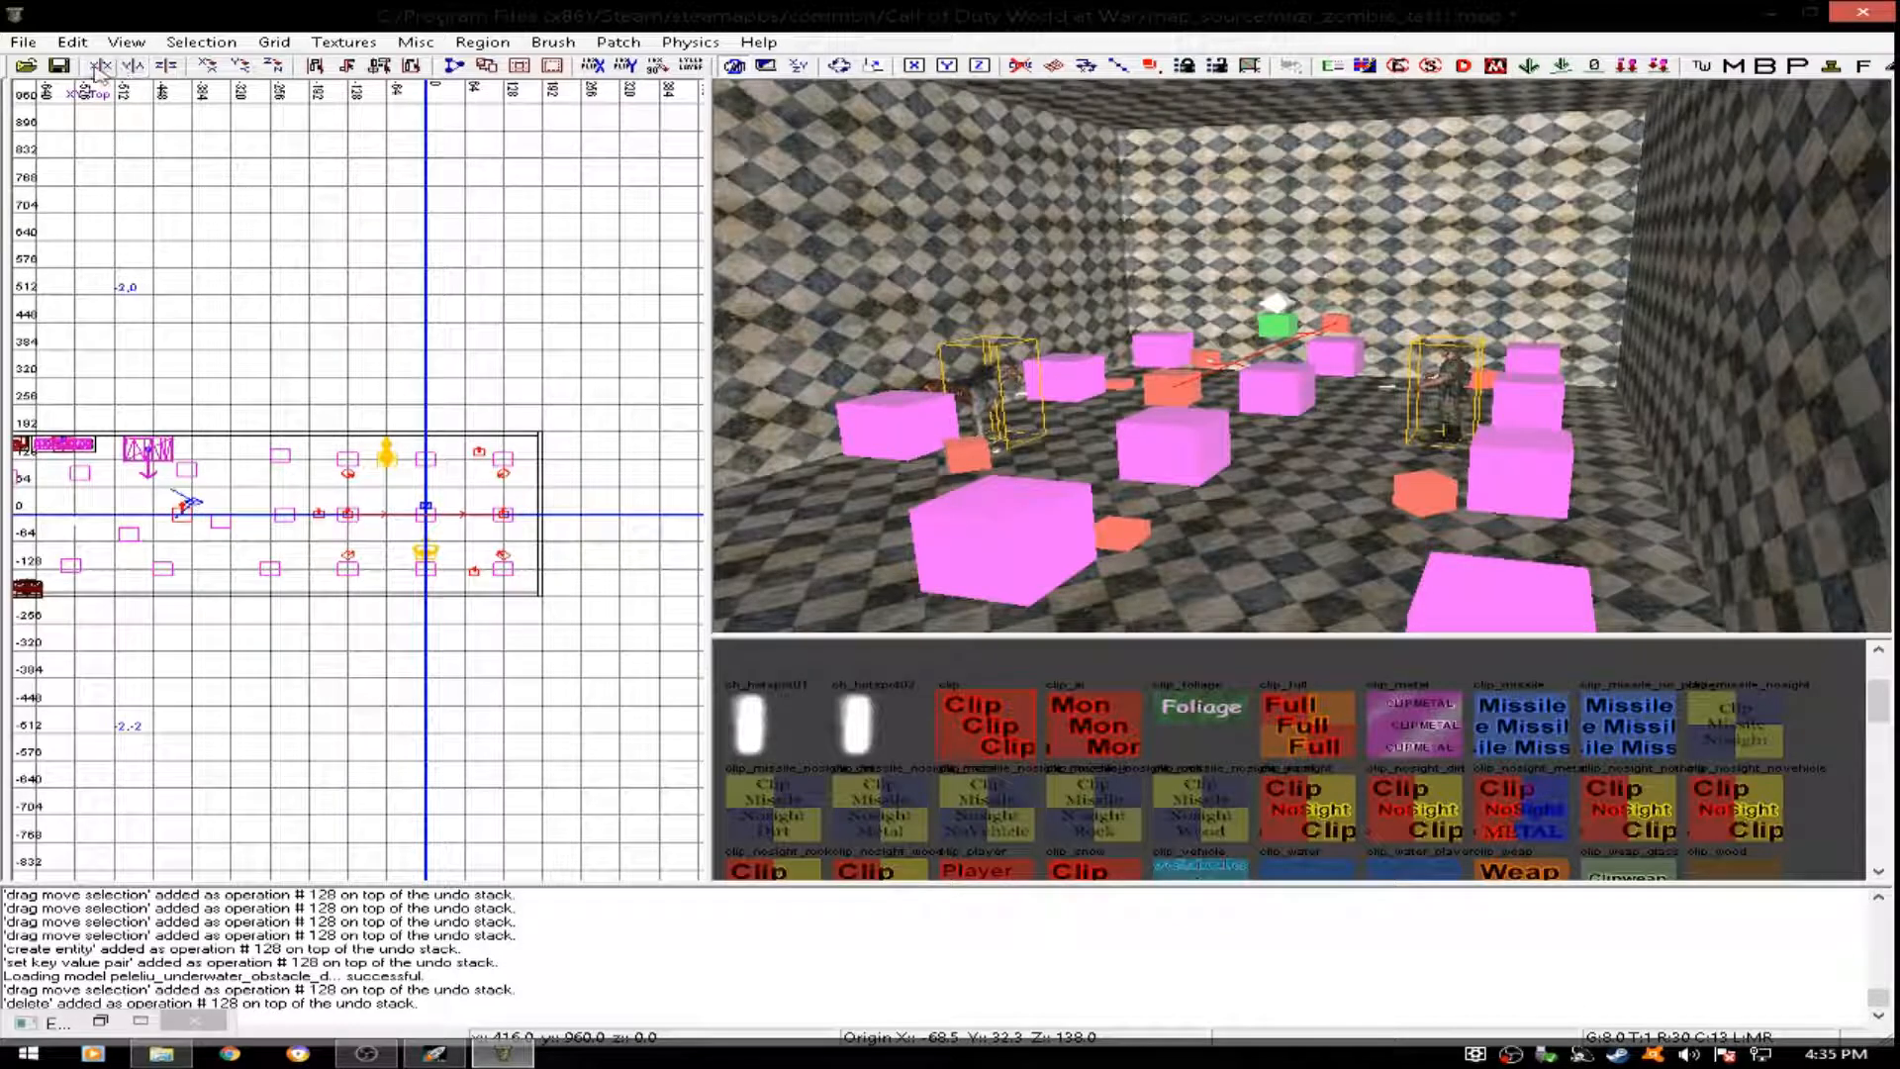
# - Save the nazi_zombie_test1 map and close the map editor
pyautogui.click(61, 68)
pyautogui.click(61, 68)
pyautogui.click(62, 67)
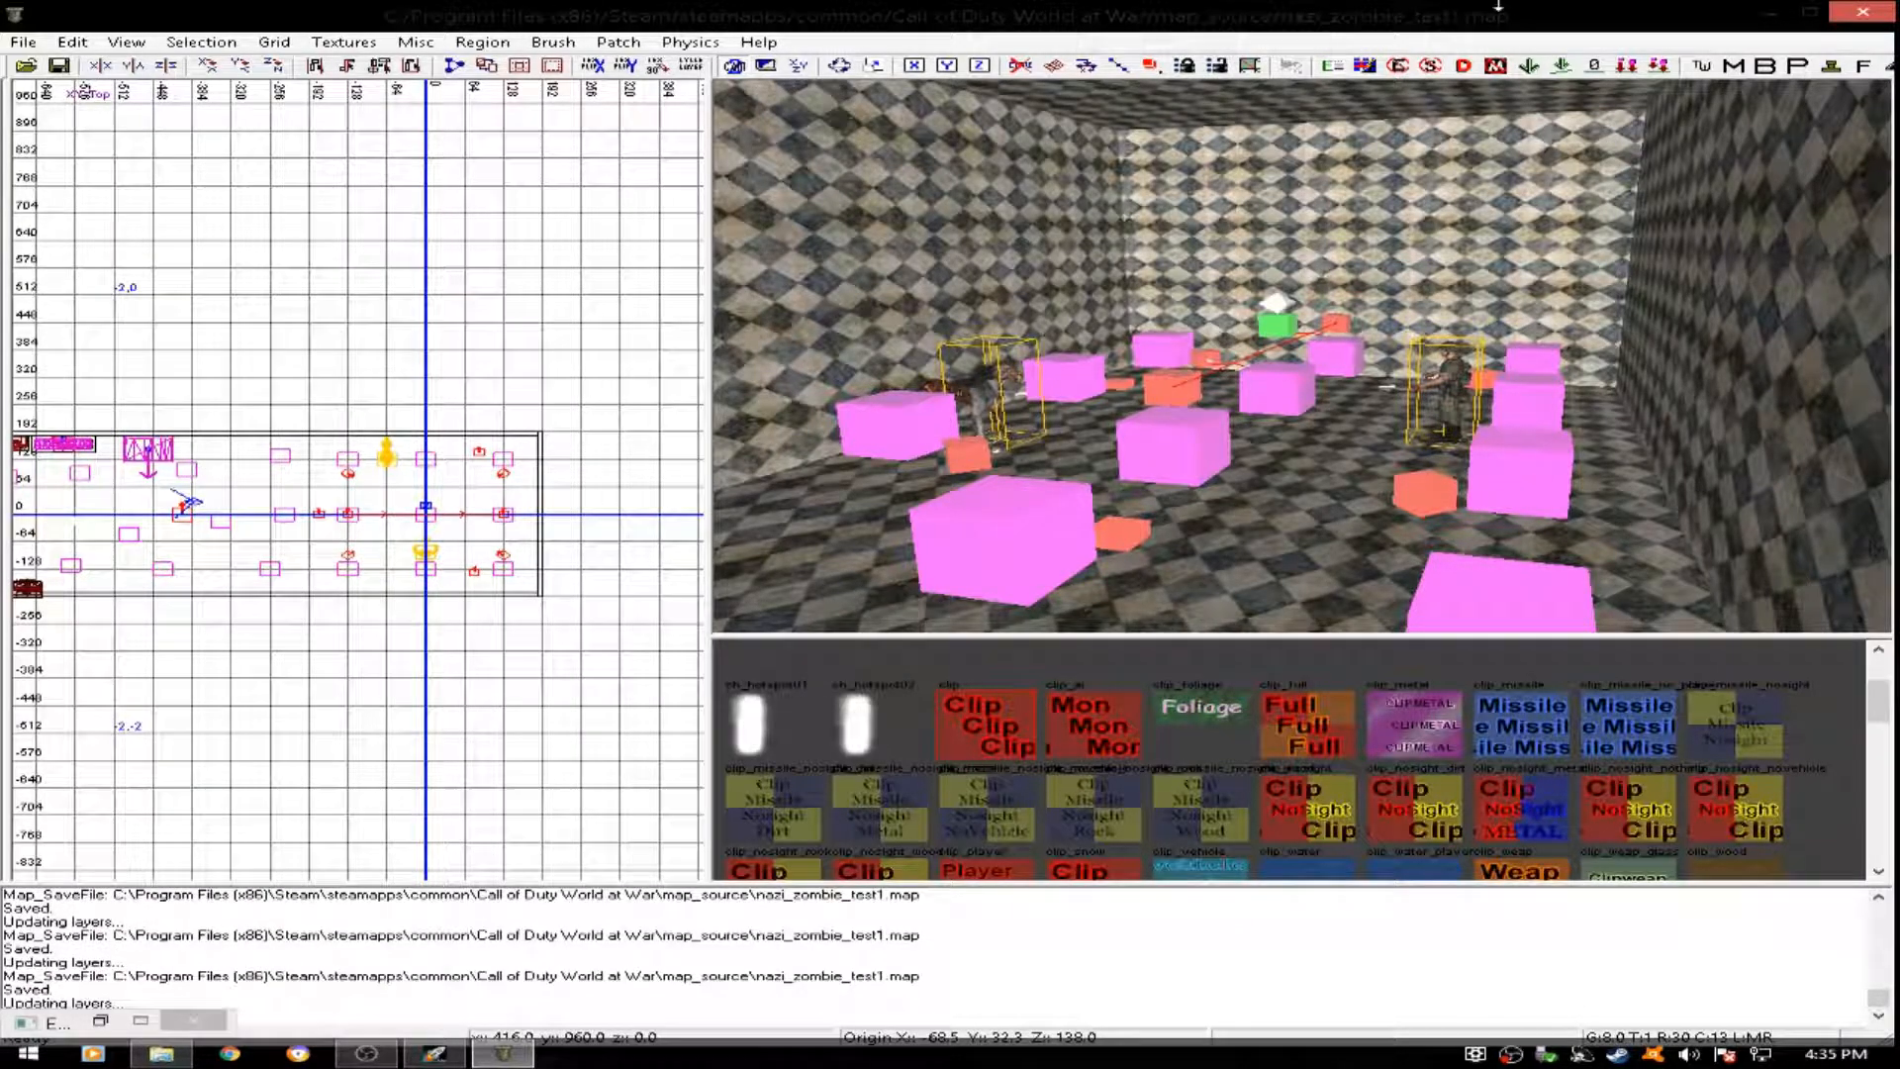
pyautogui.click(1868, 13)
# - Build the nazi_zombie_test1 mod with both its mod.ff fastfile and its IWD file
pyautogui.click(749, 209)
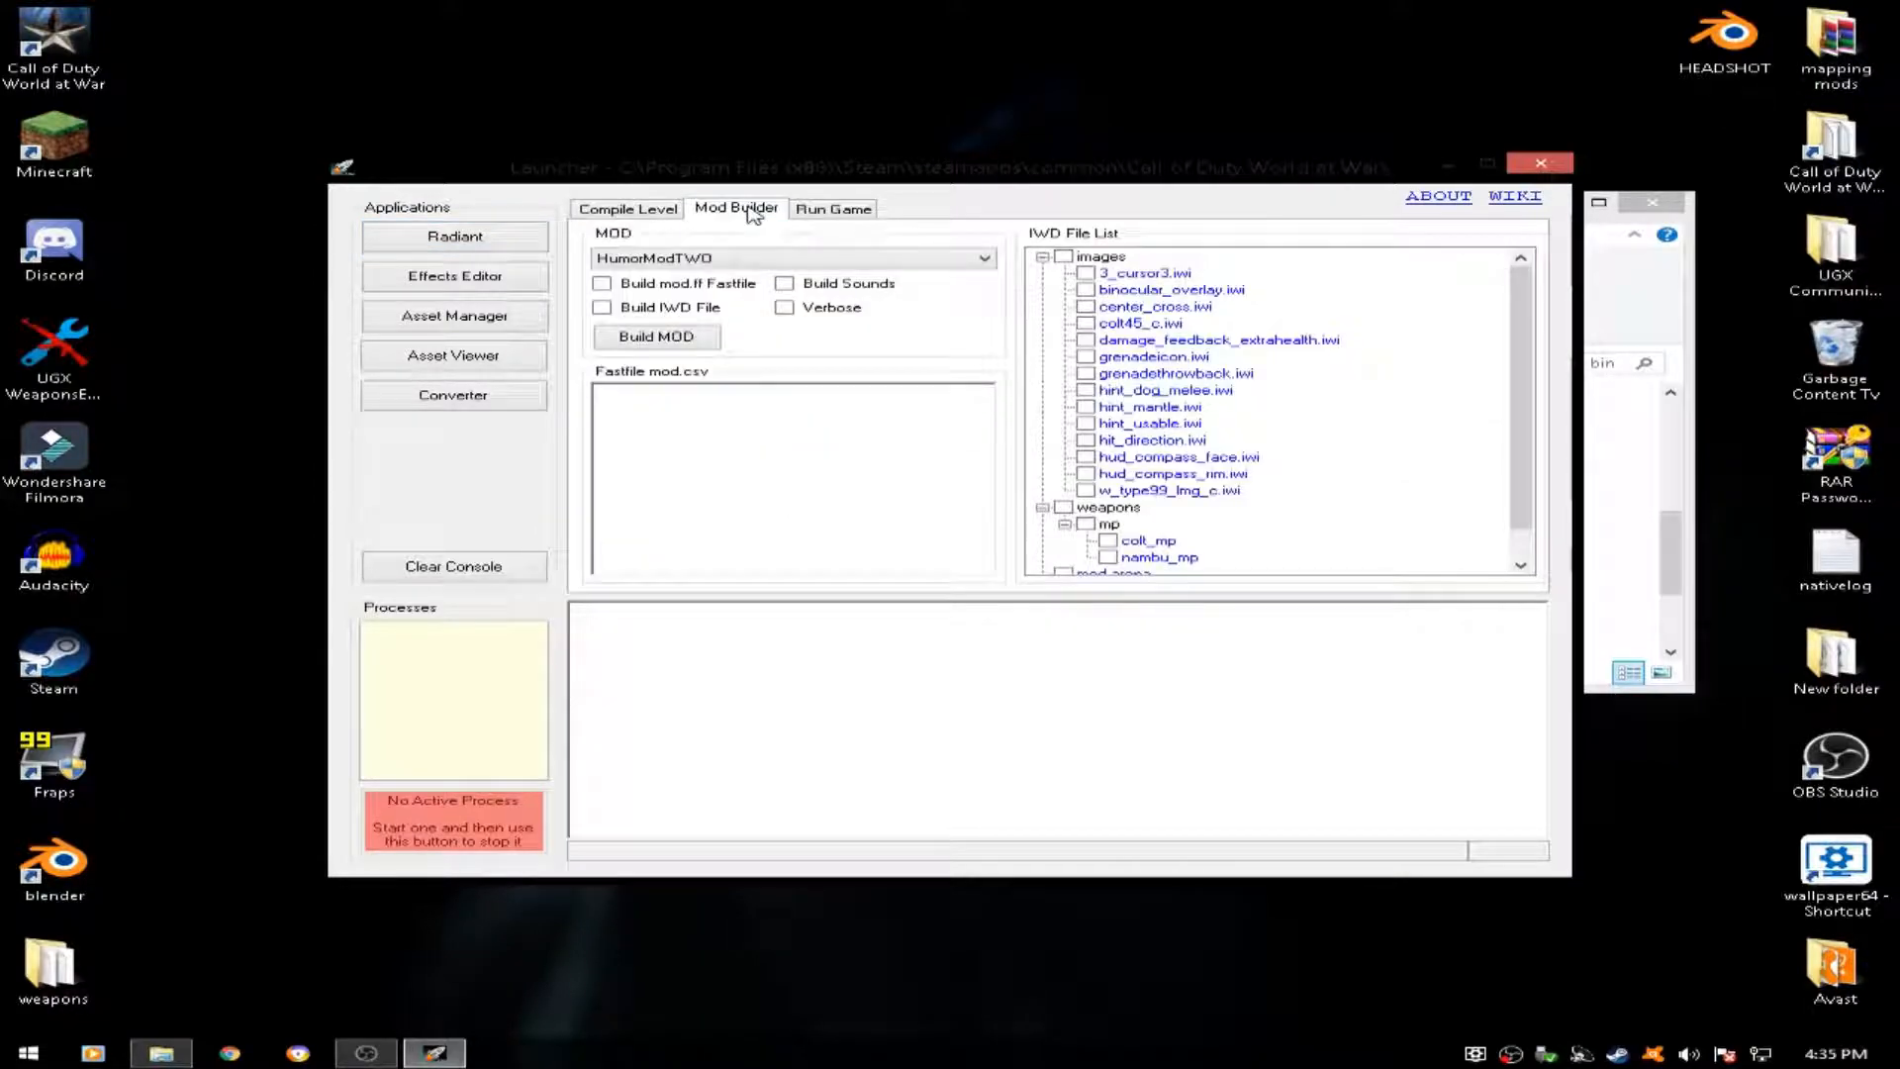
pyautogui.click(720, 259)
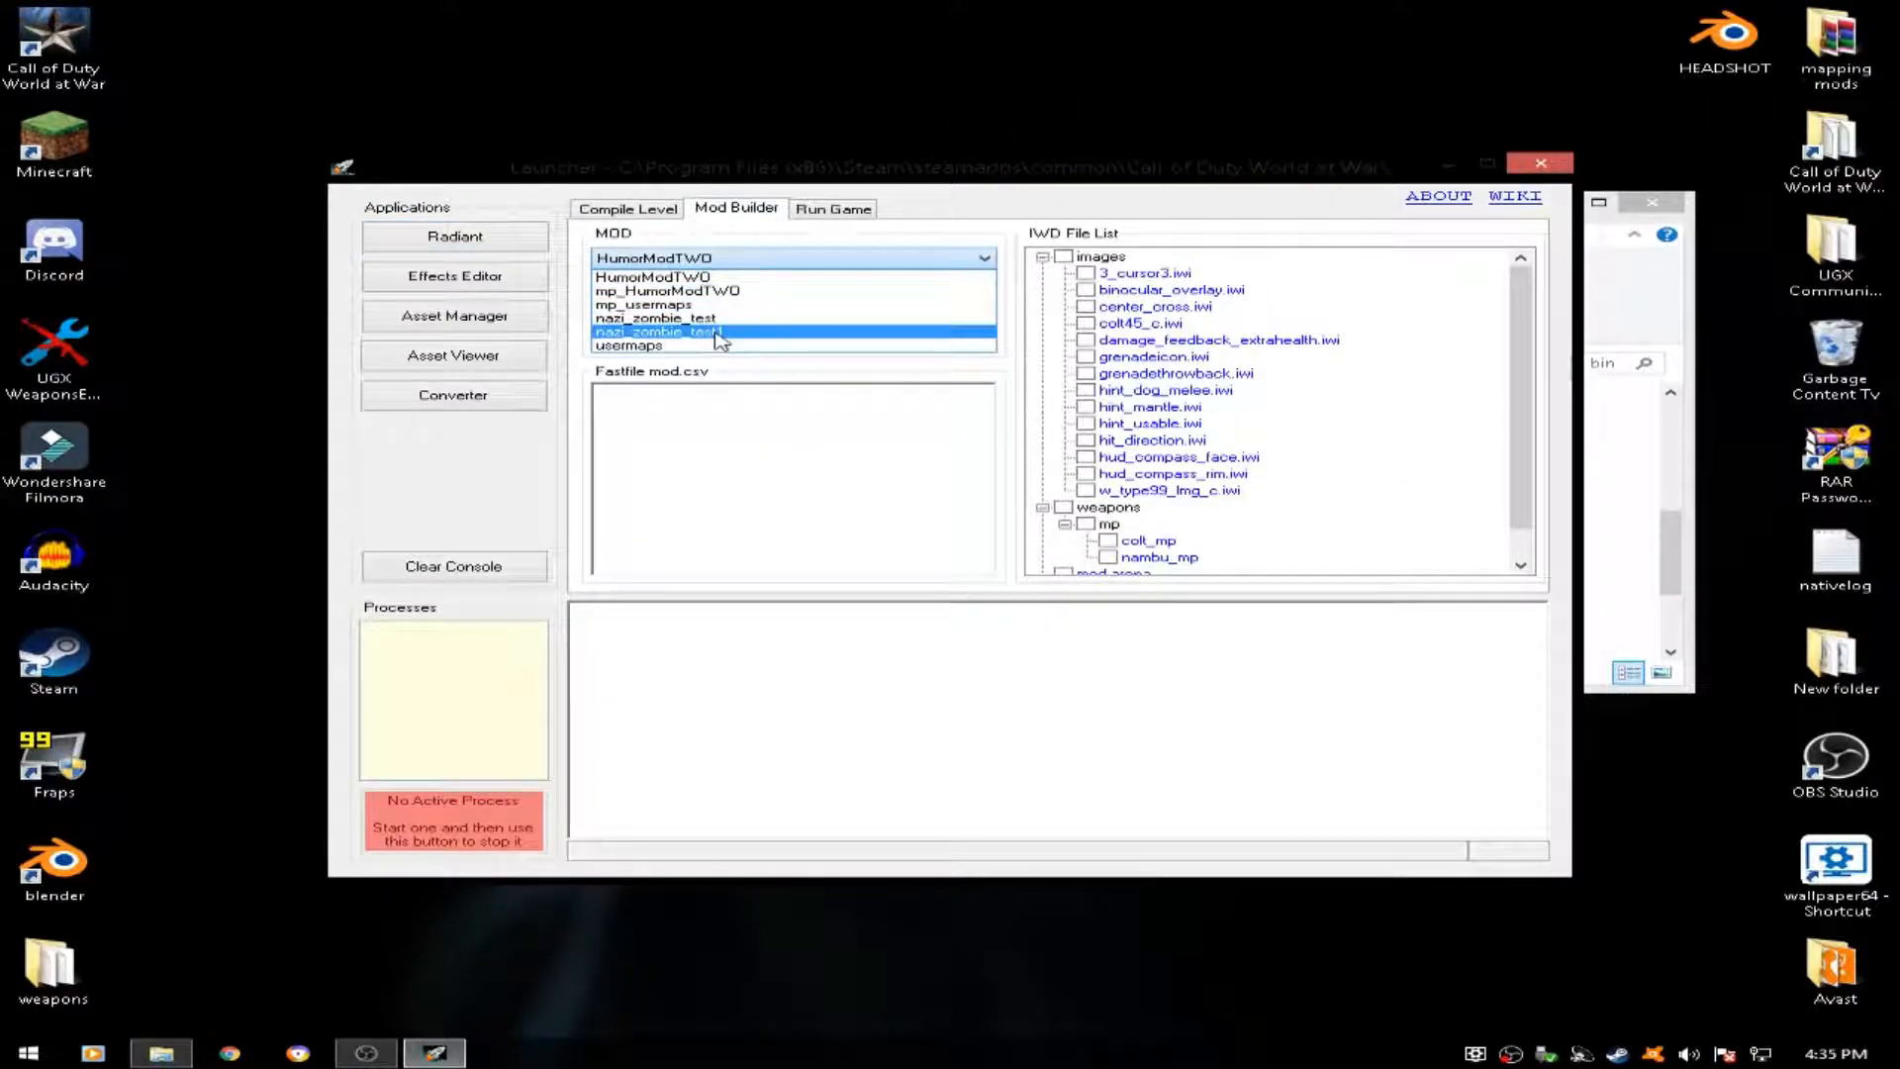
pyautogui.click(720, 332)
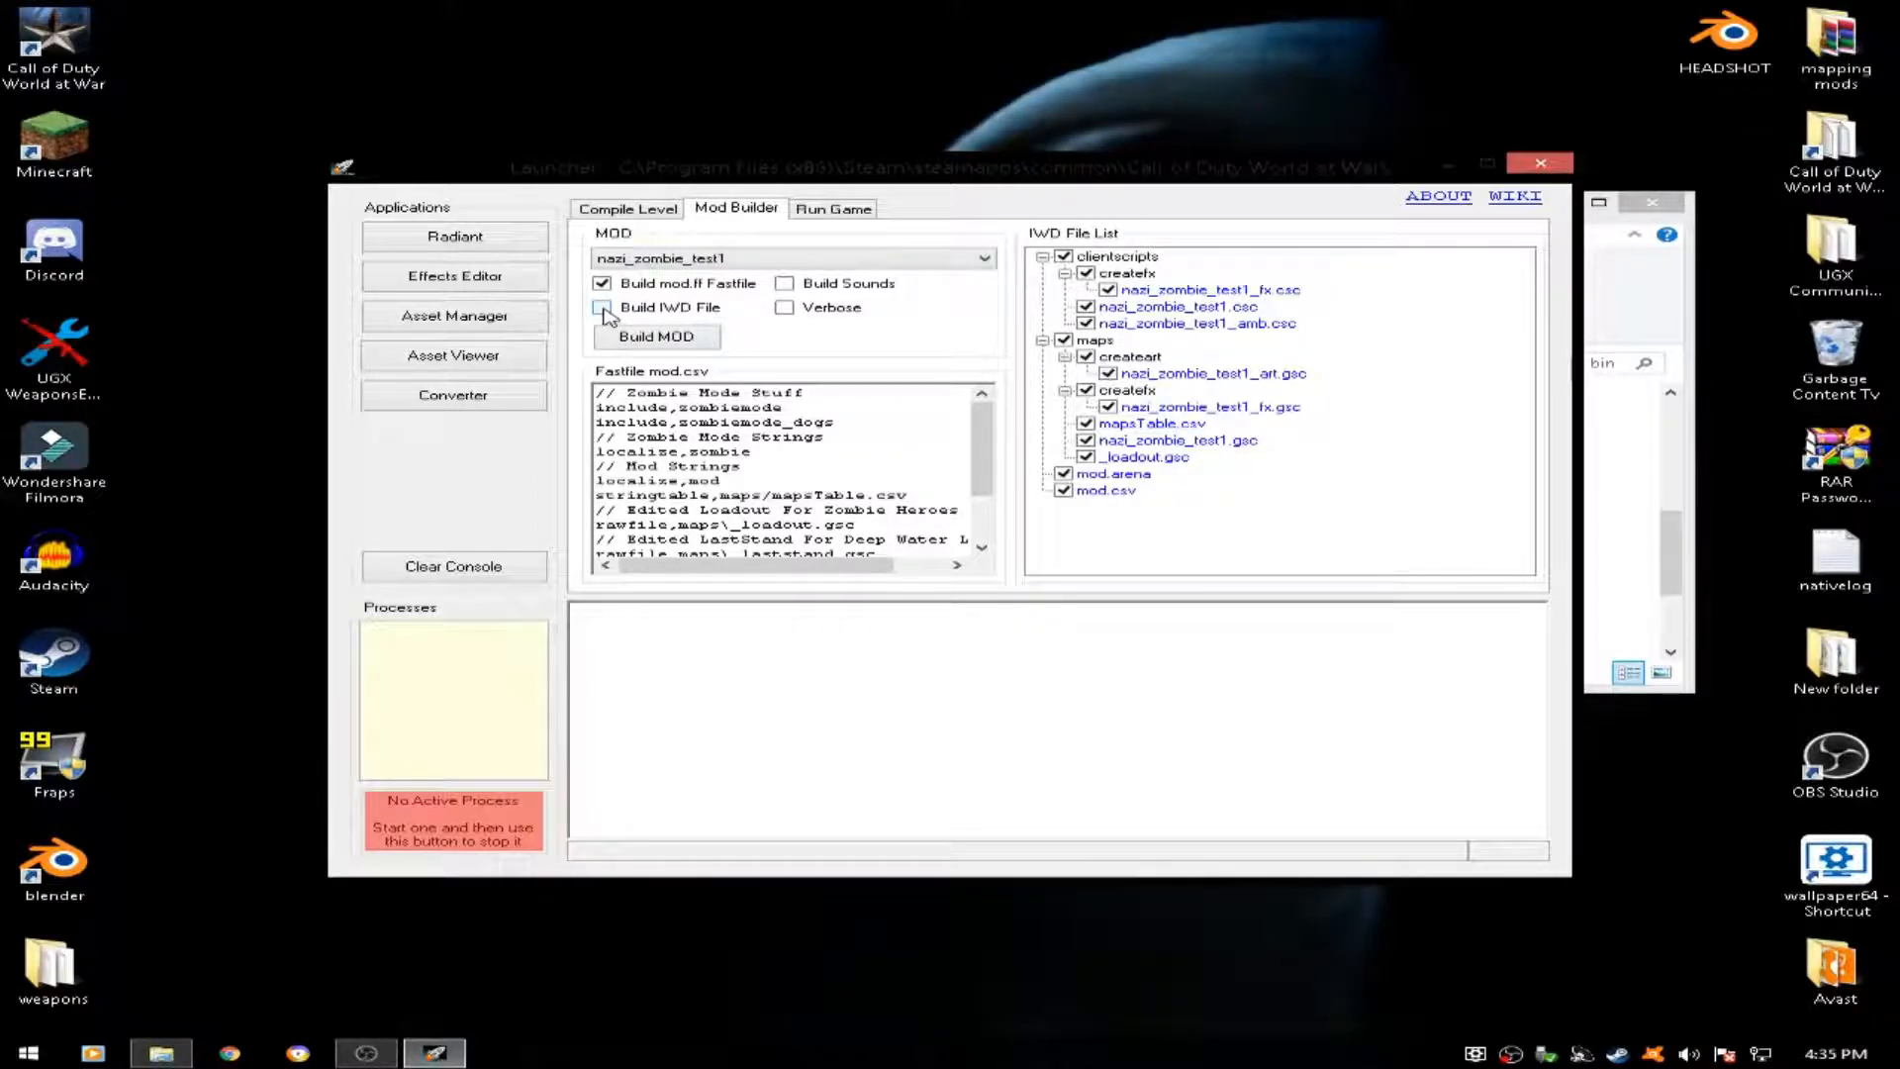
pyautogui.click(602, 308)
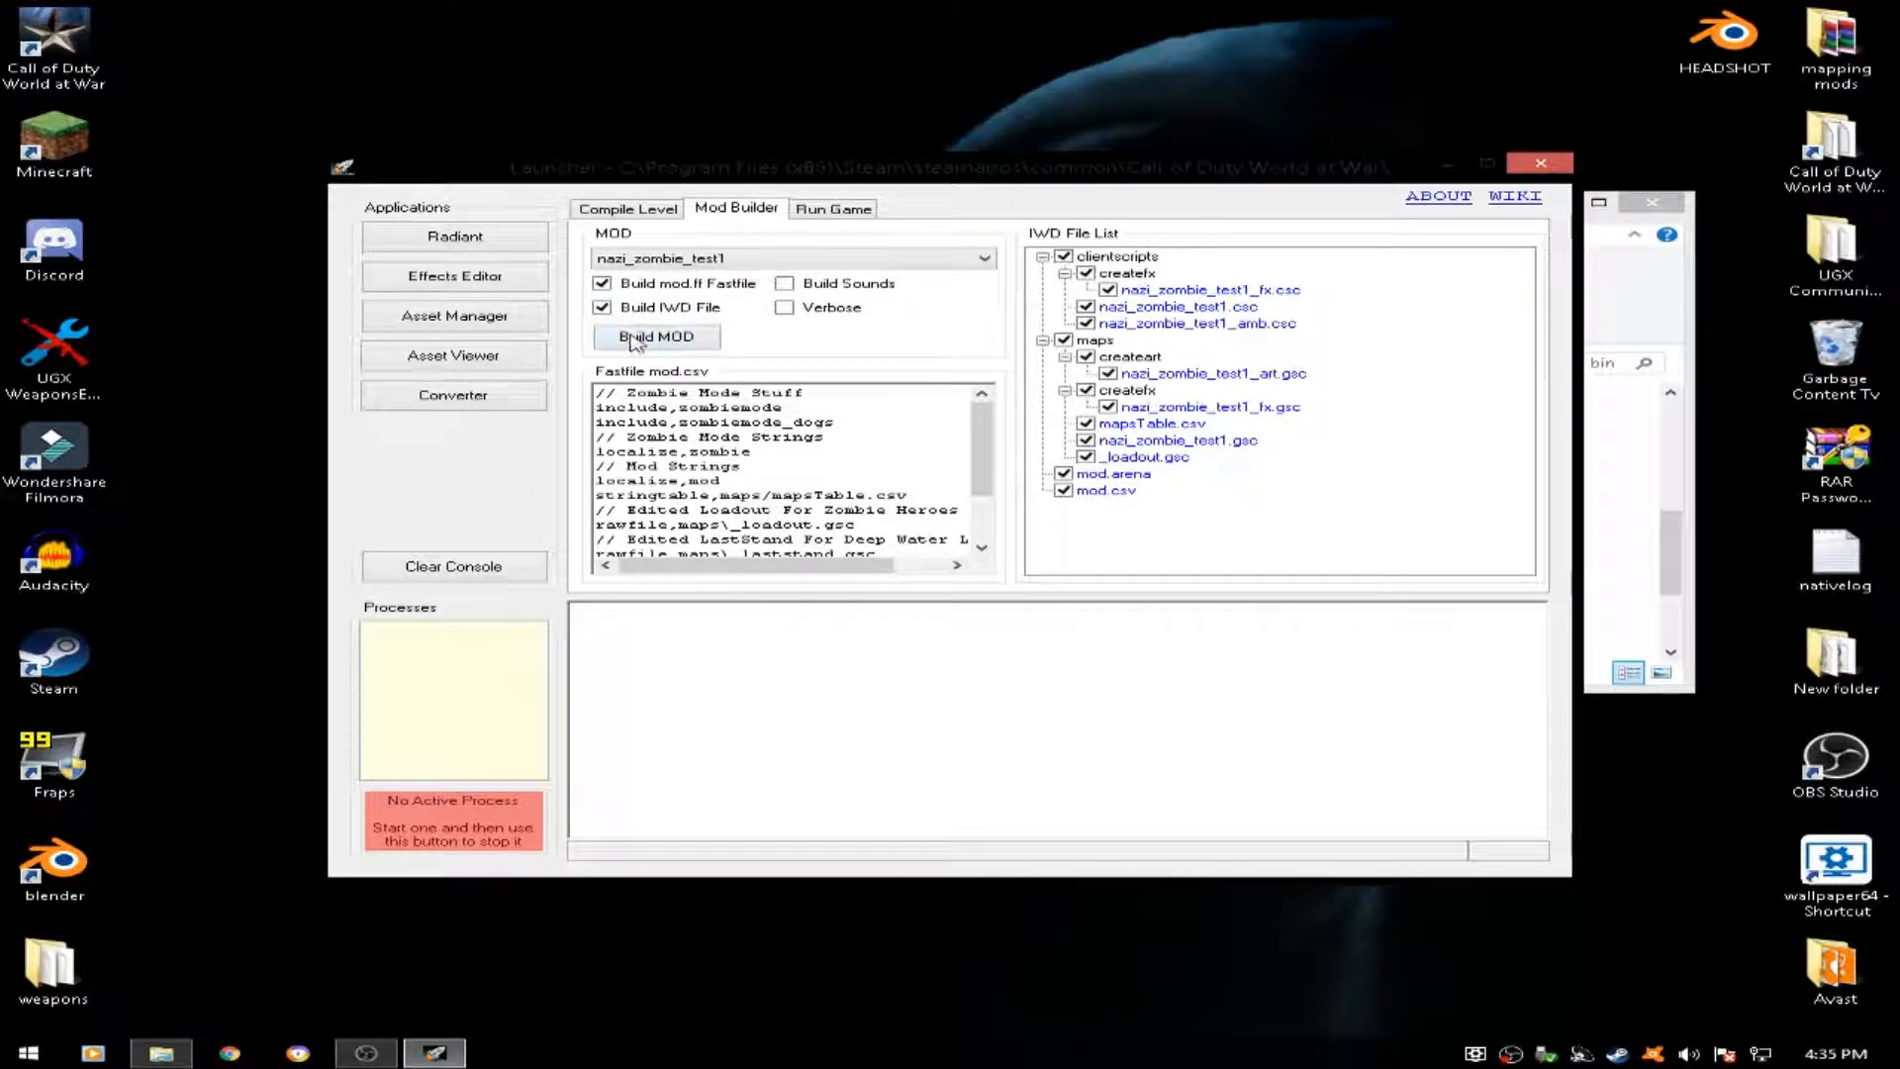
pyautogui.click(656, 336)
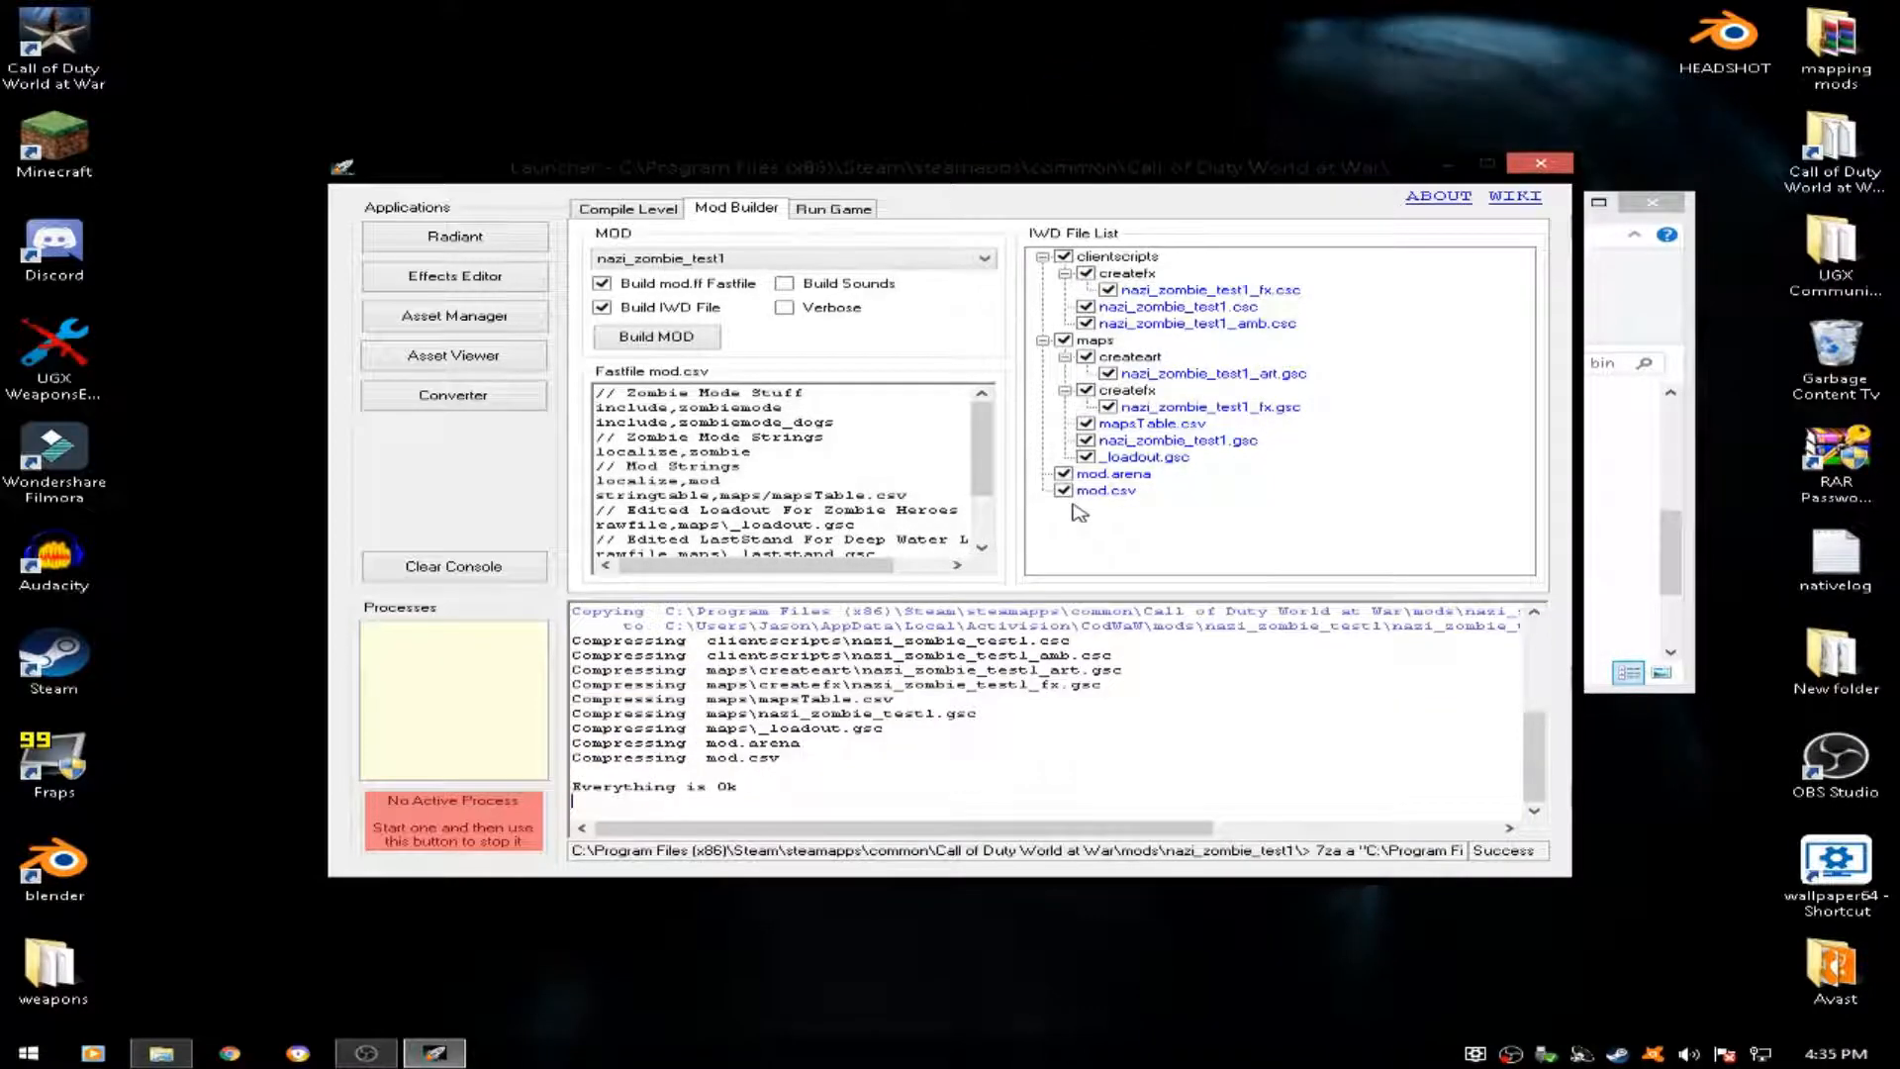
# - Compile the nazi_zombie_test1 level with BSP, lights, connected paths, reflections and fastfiles for the nazi_zombie_test1 mod
pyautogui.click(662, 211)
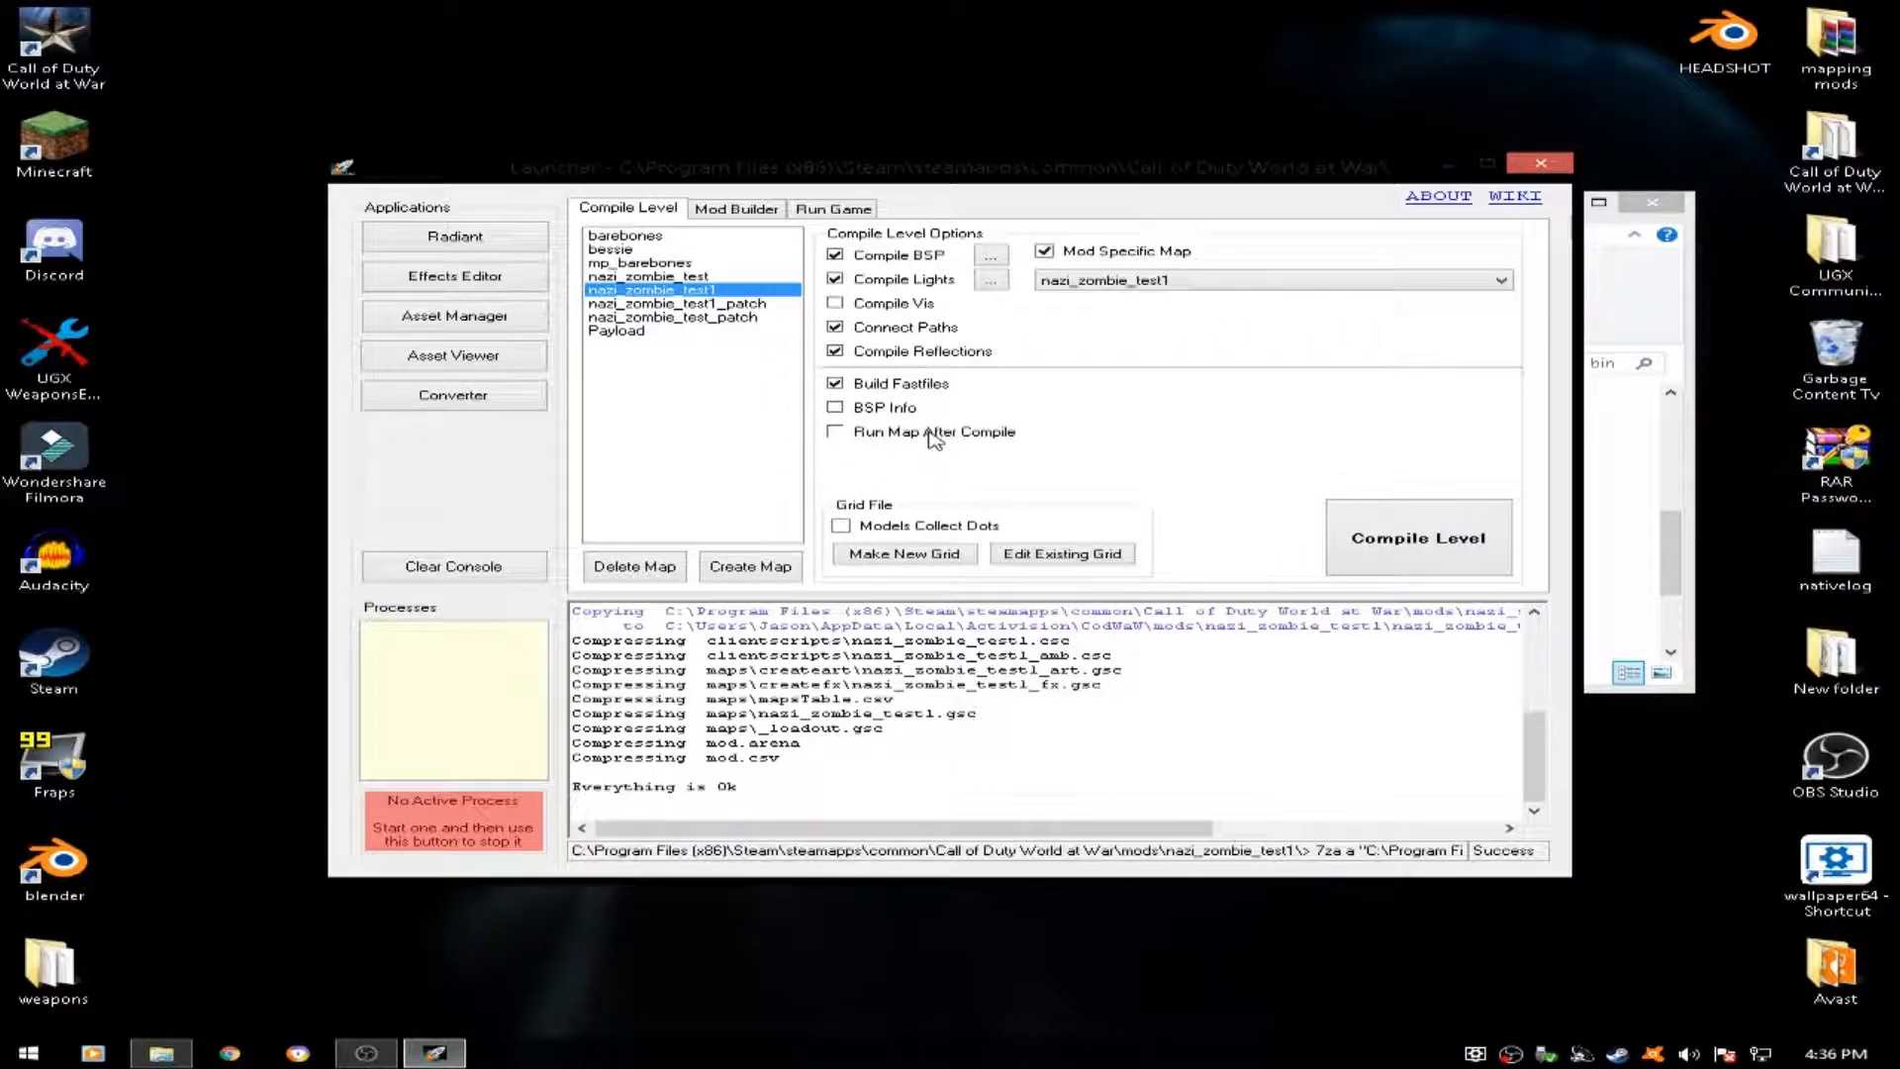
pyautogui.click(1426, 539)
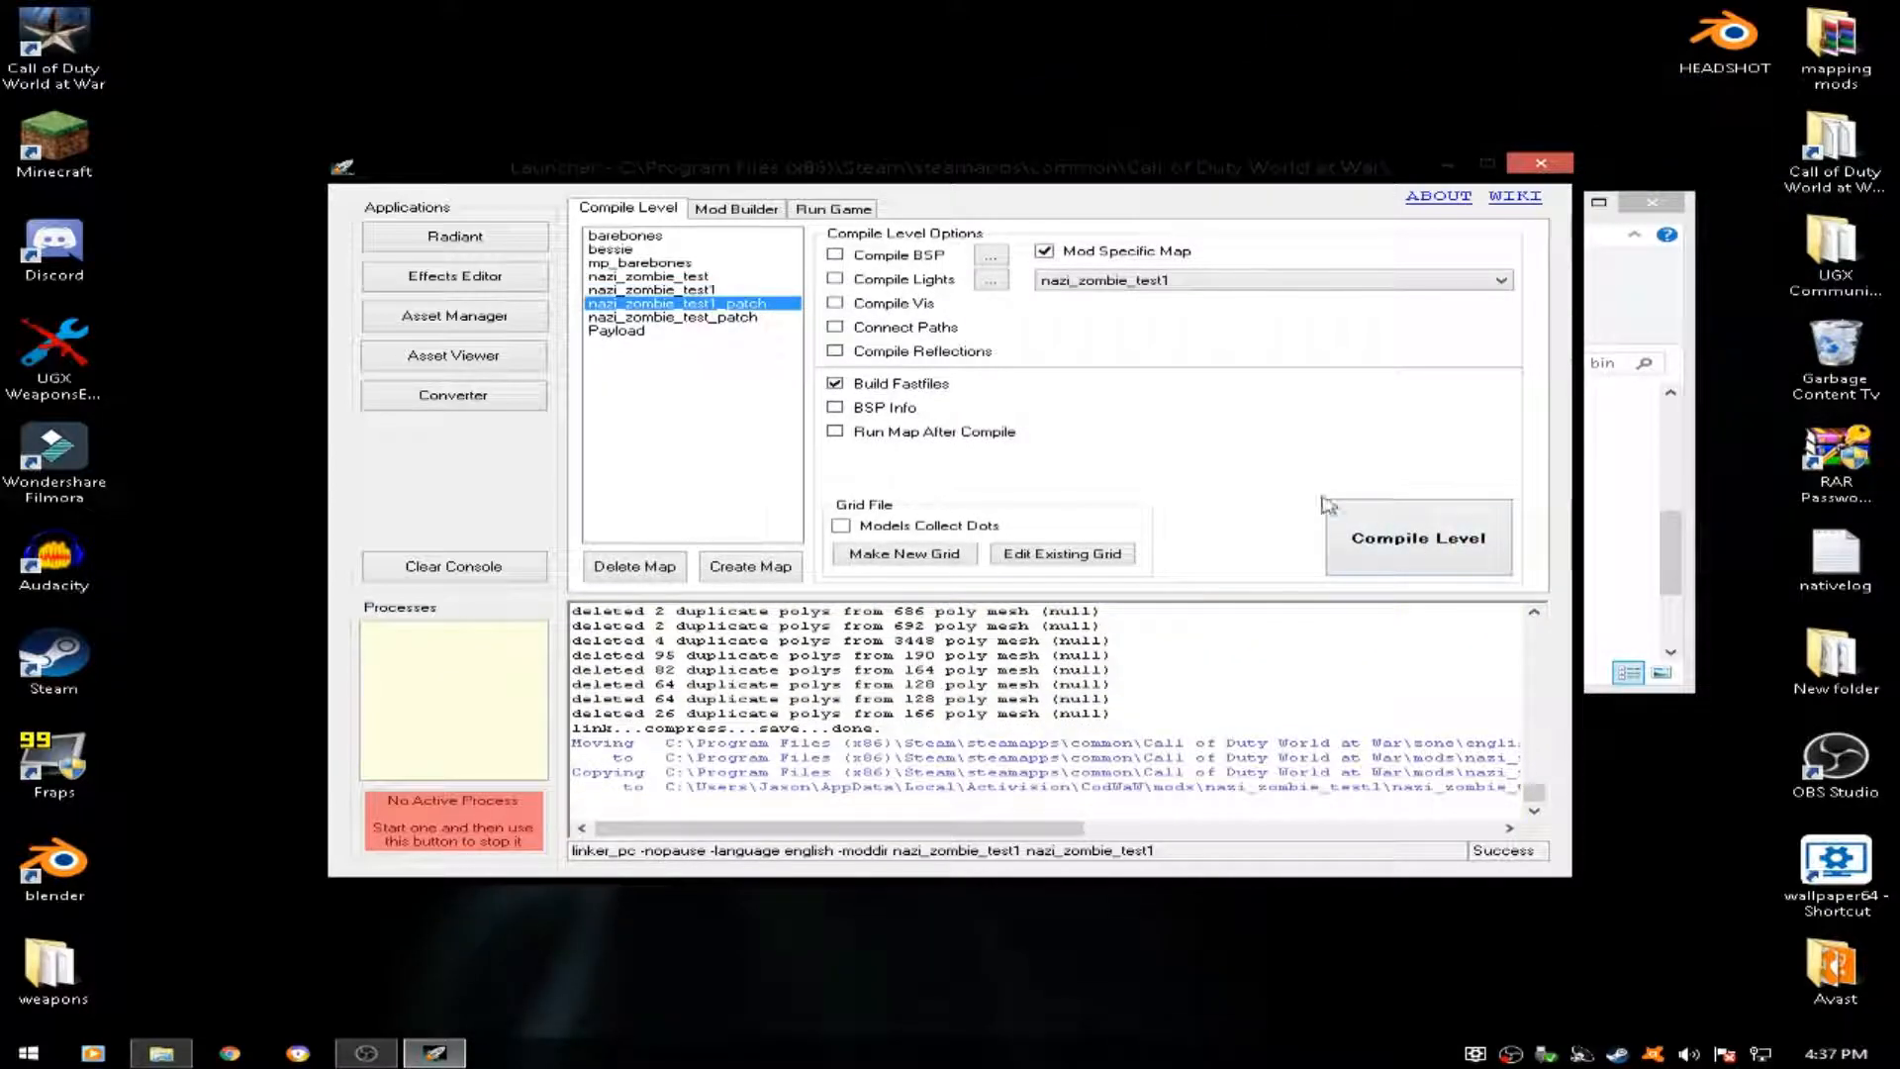
# - Compile nazi_zombie_test1_patch with only Build Fastfiles enabled, and close the launcher and the bin folder window
pyautogui.click(1412, 518)
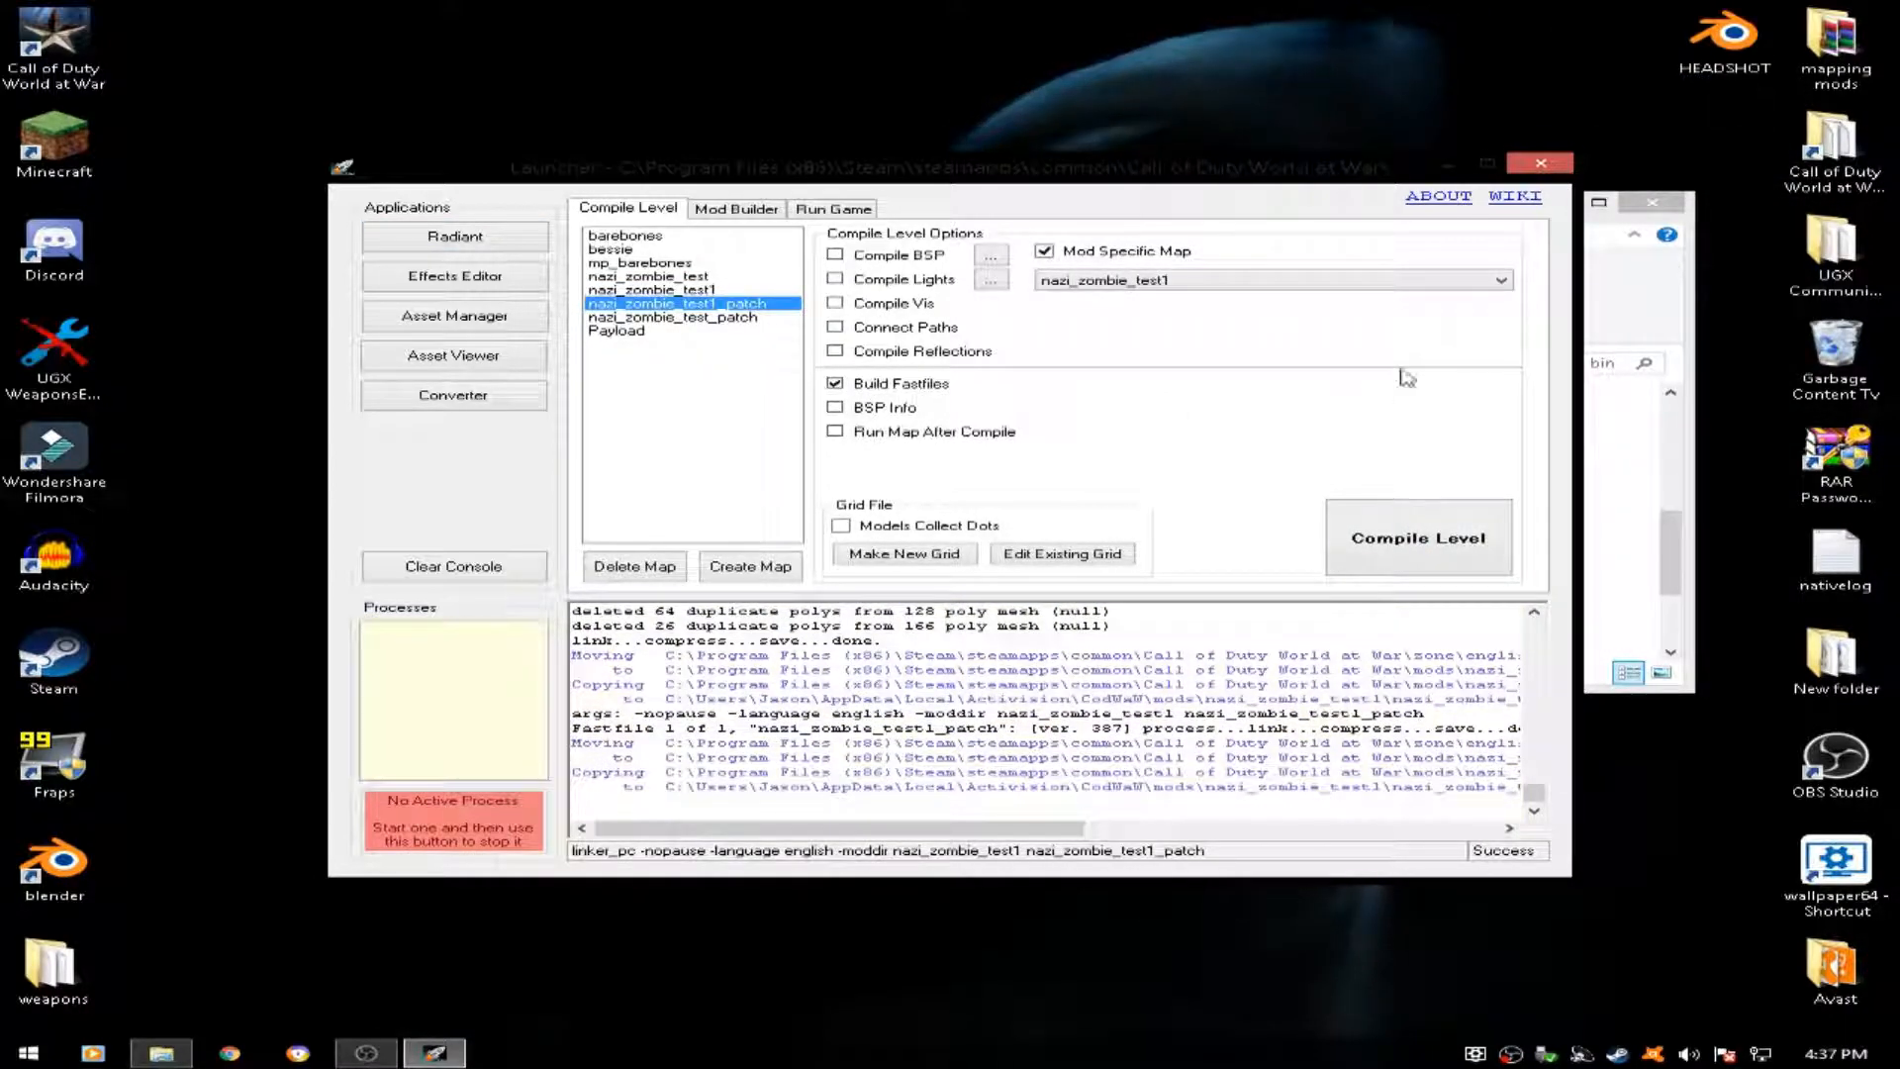
pyautogui.click(1549, 168)
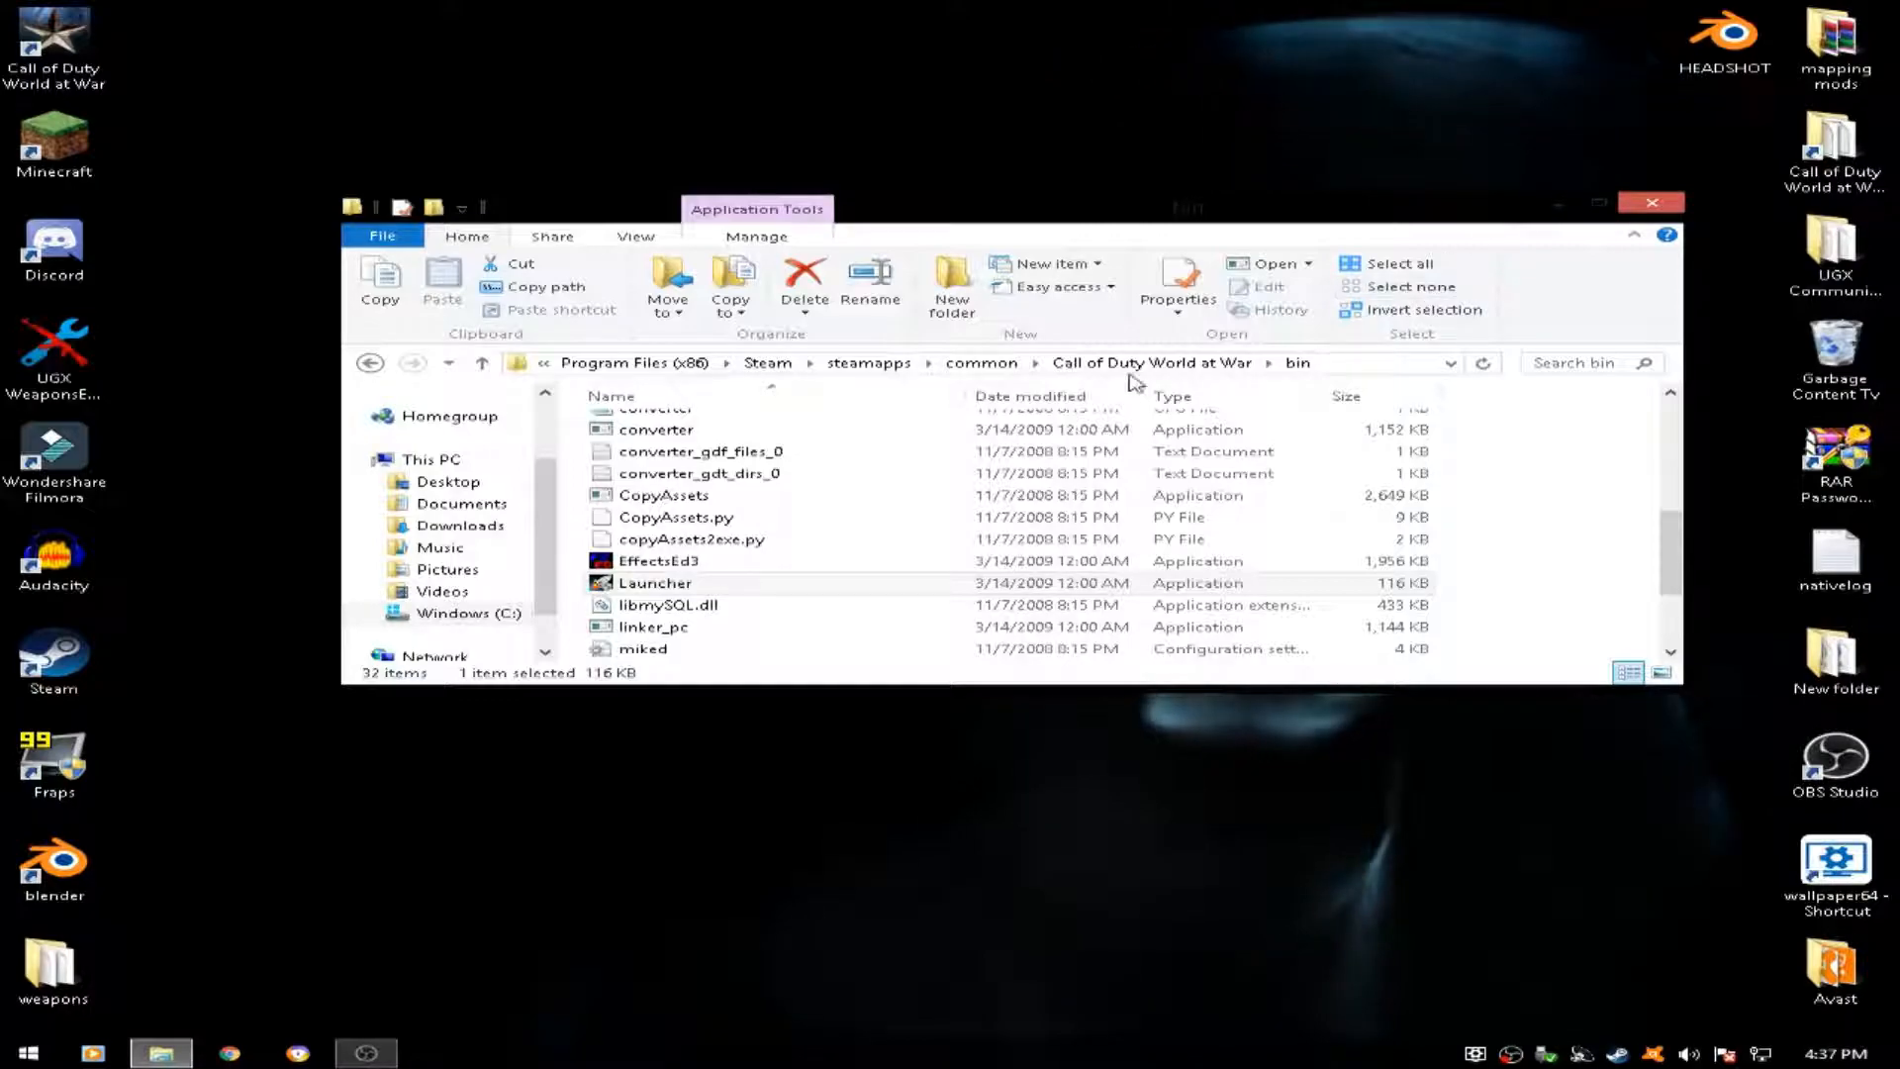
pyautogui.click(1635, 205)
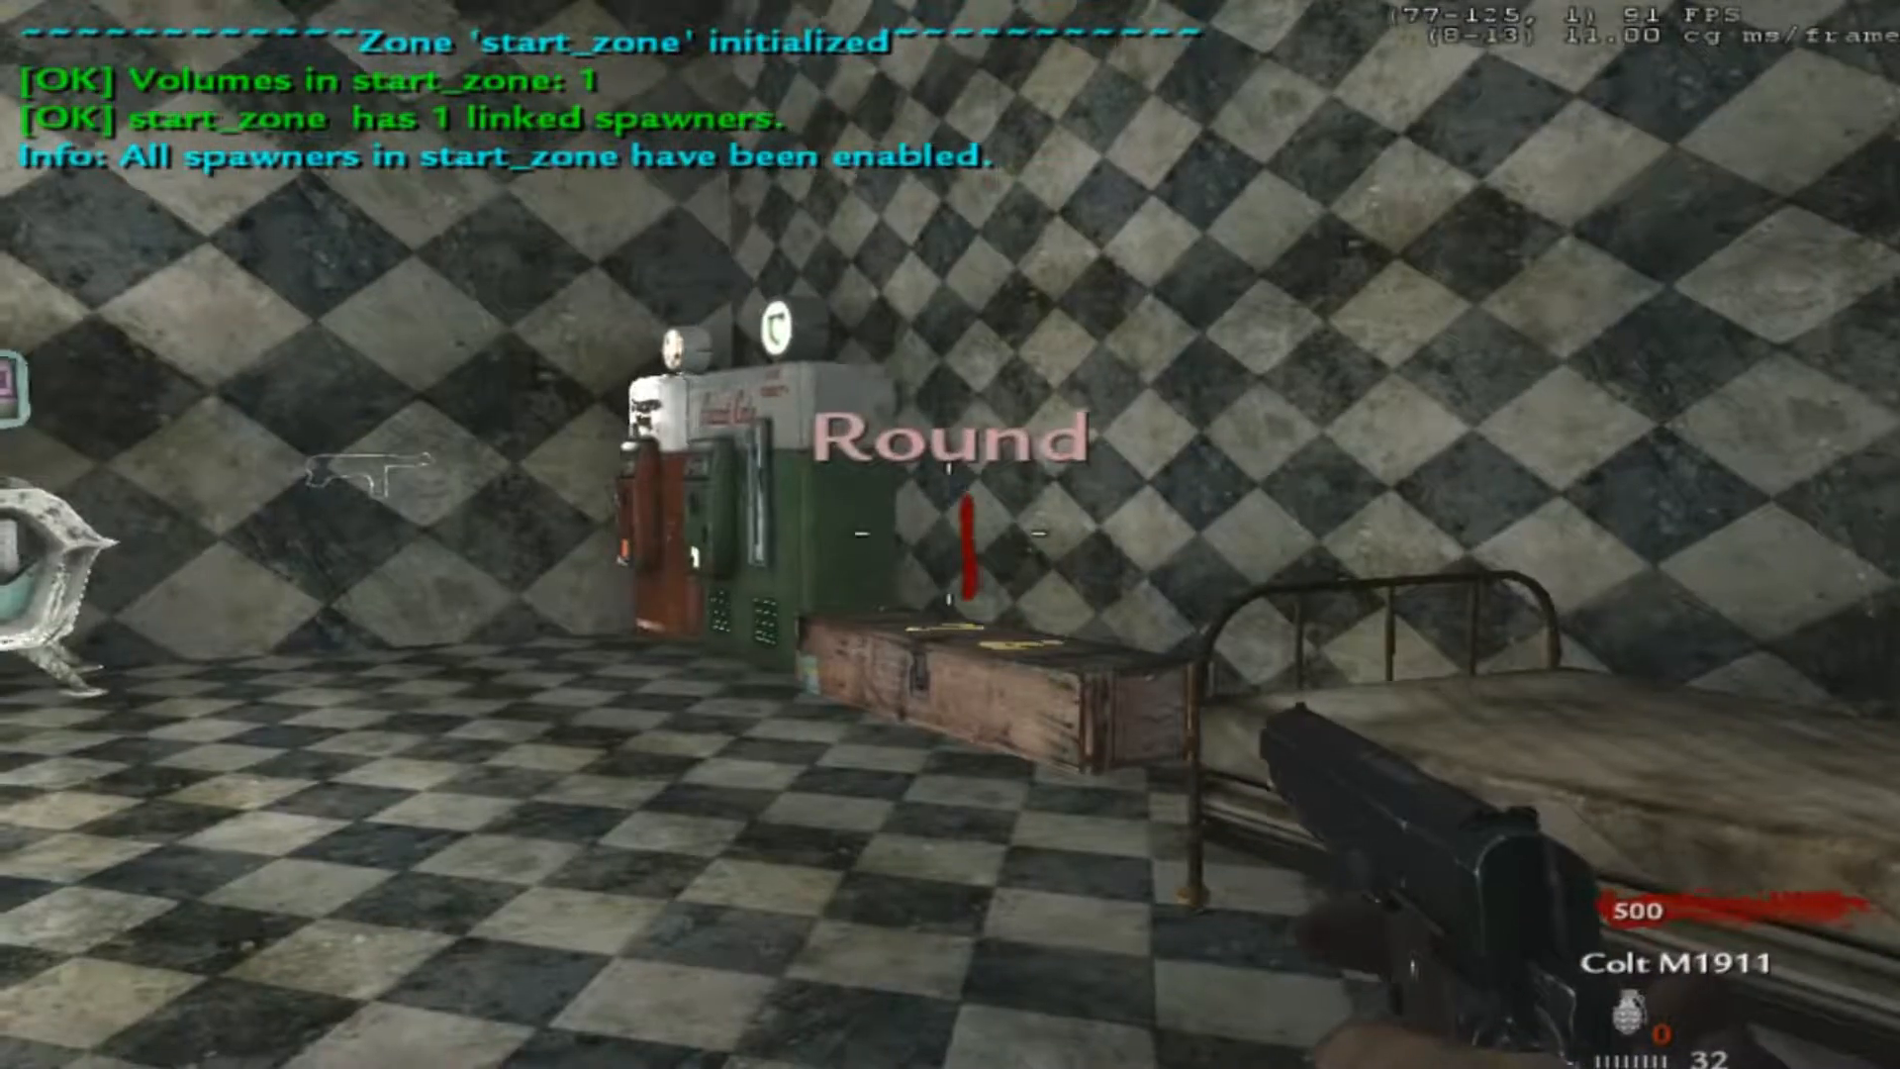
pyautogui.press('s')
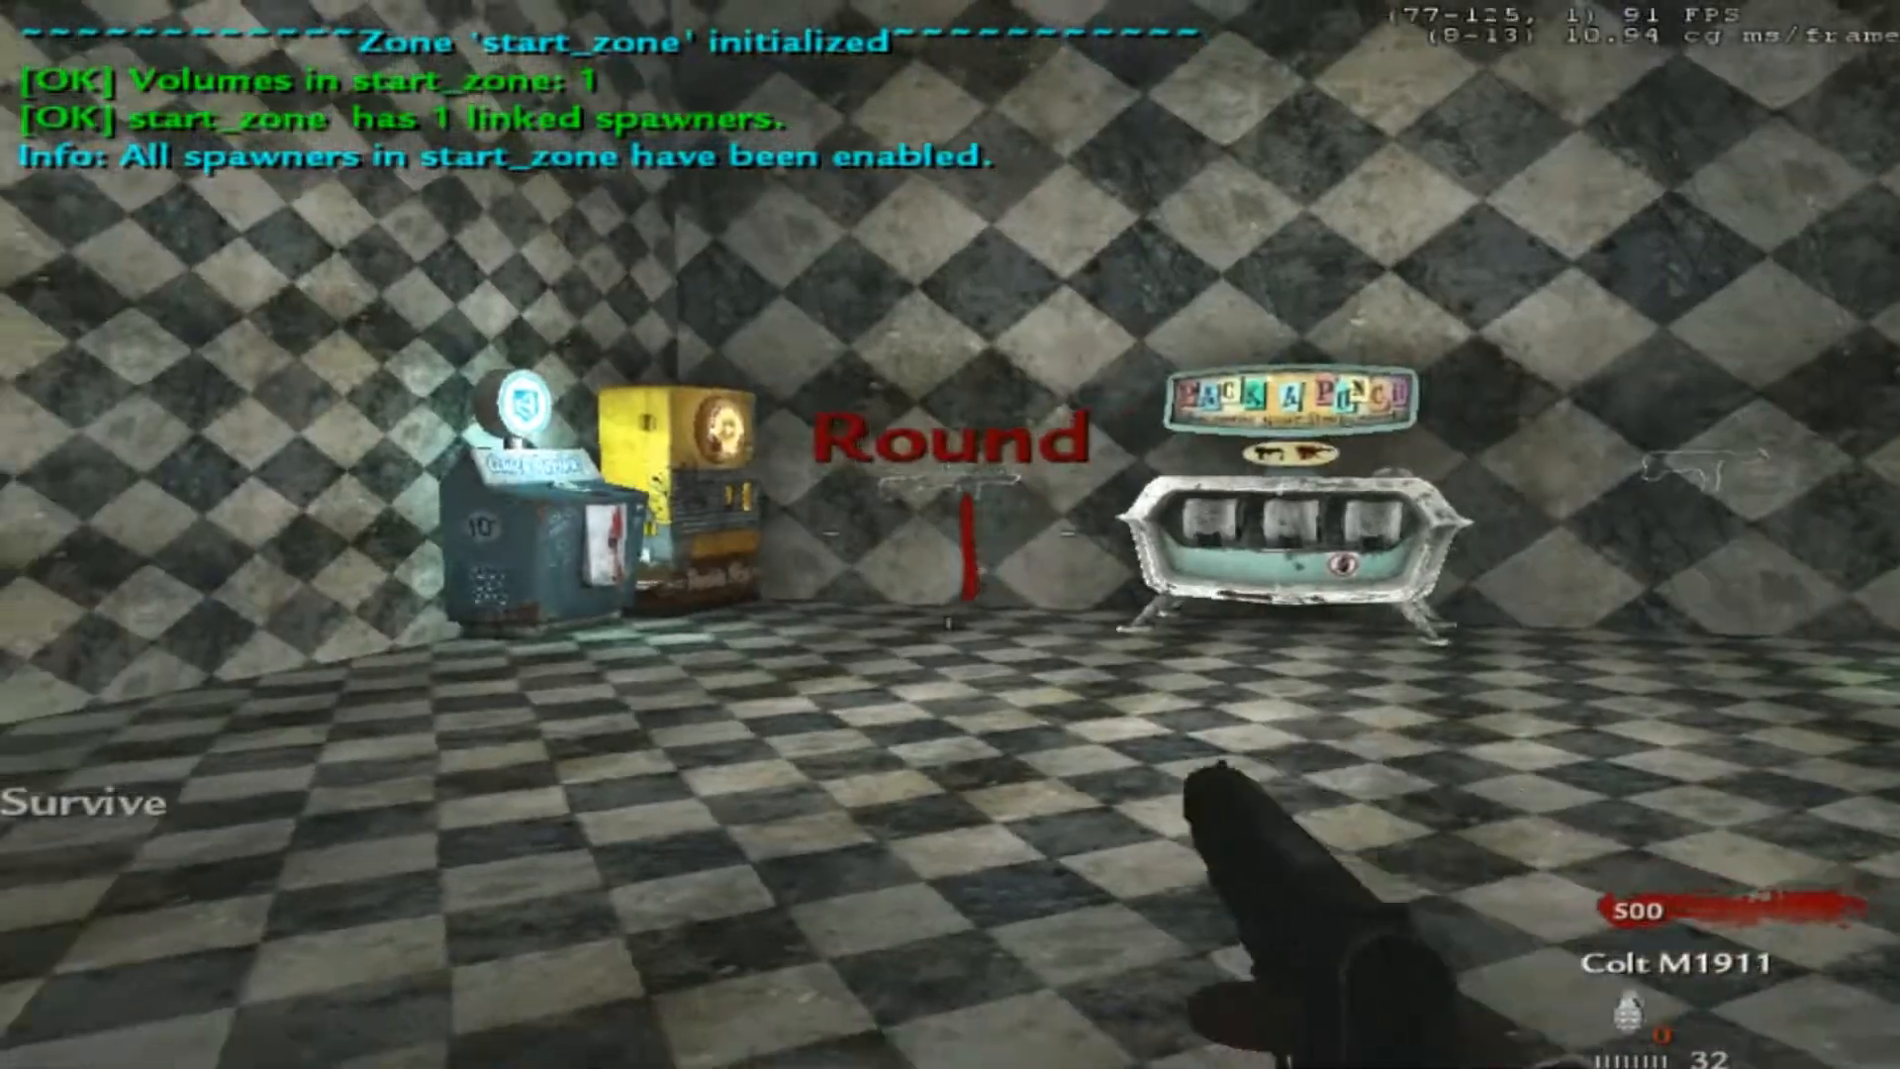
pyautogui.press('w')
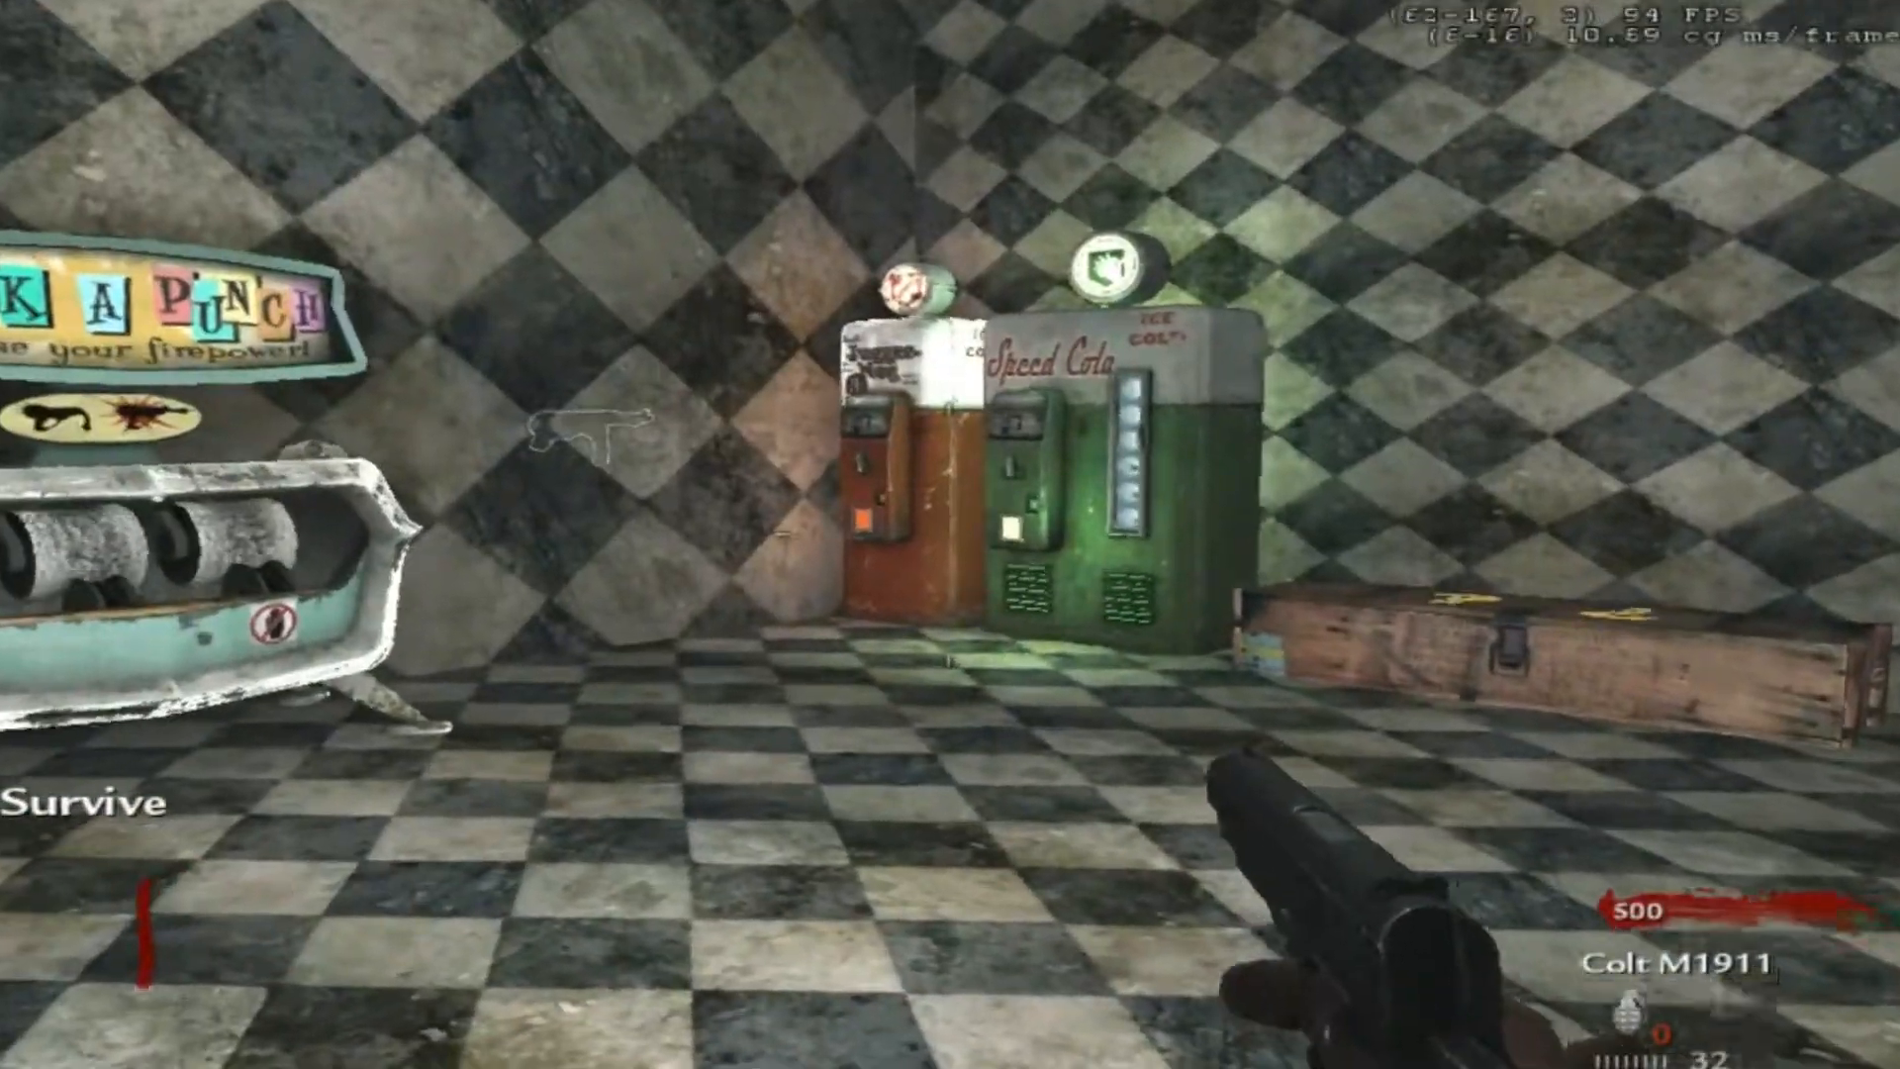
pyautogui.press('w')
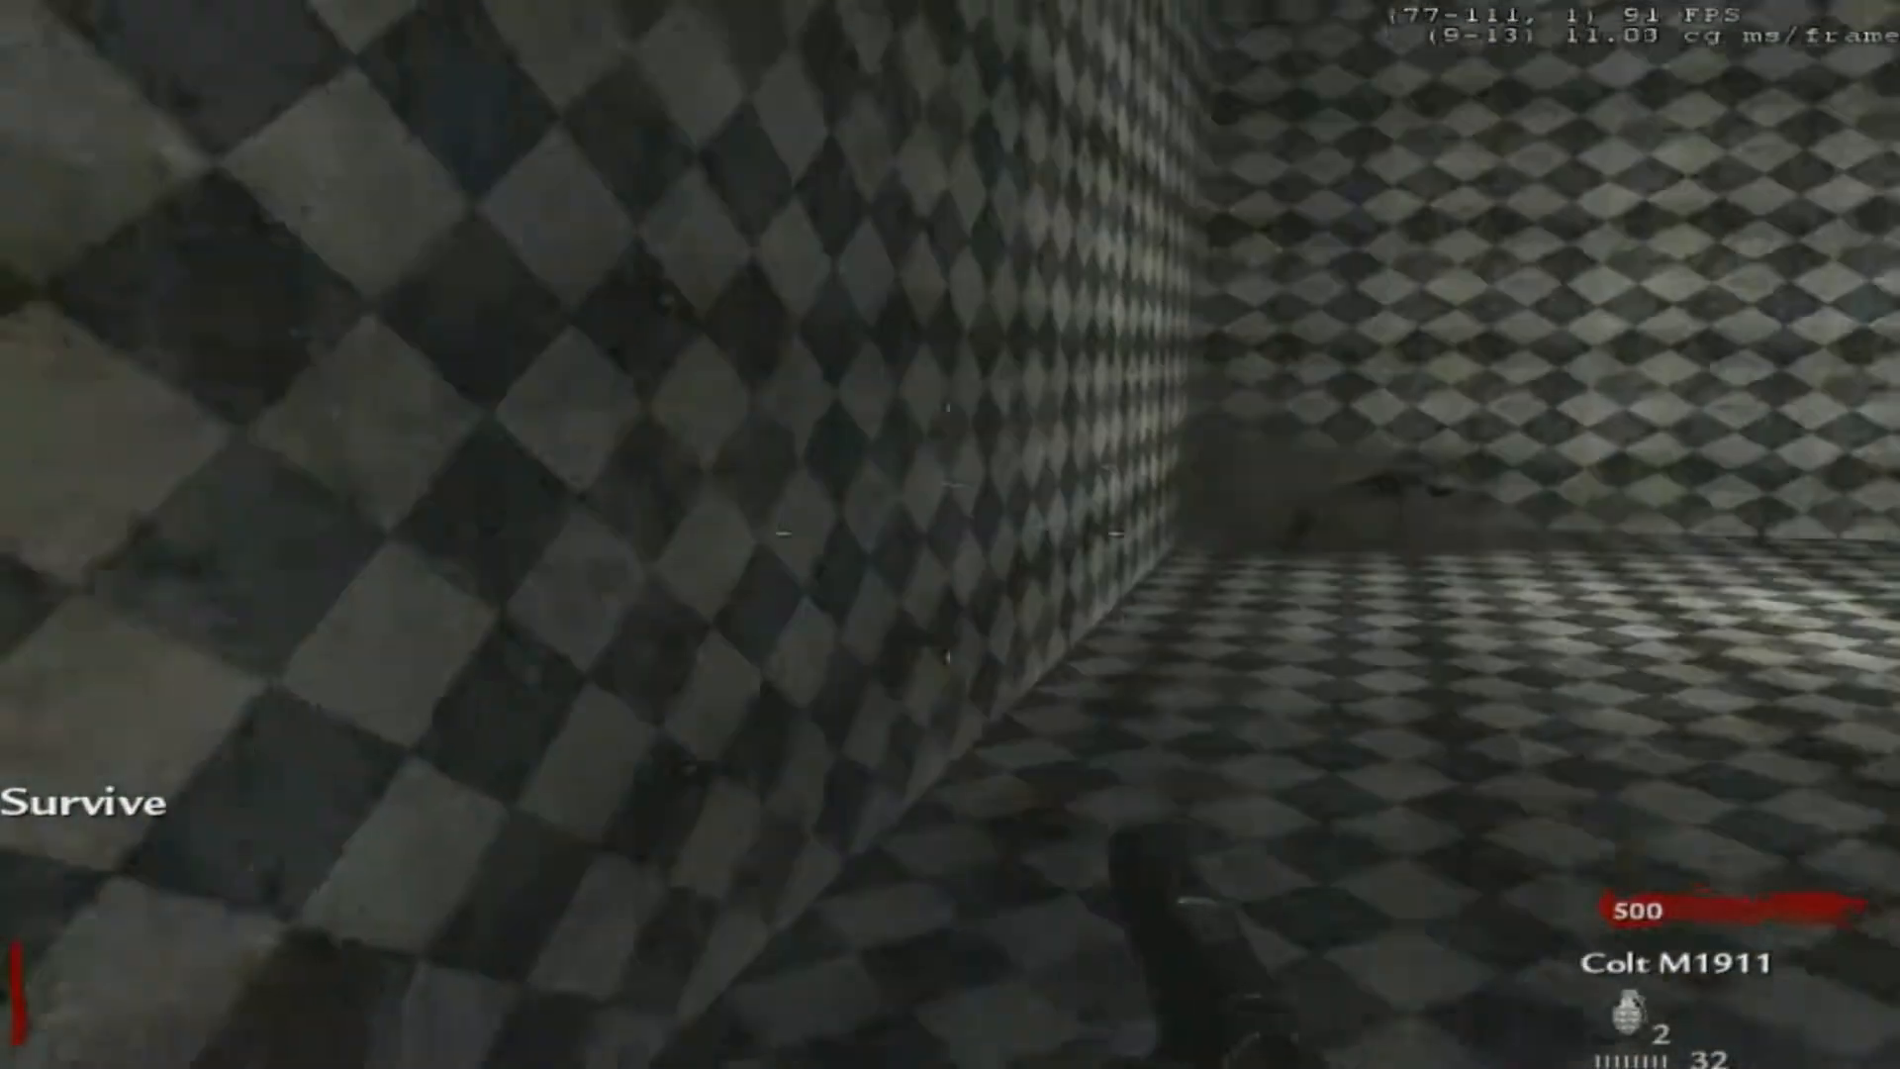
pyautogui.press('w')
pyautogui.rightClick(950, 534)
pyautogui.click(950, 534)
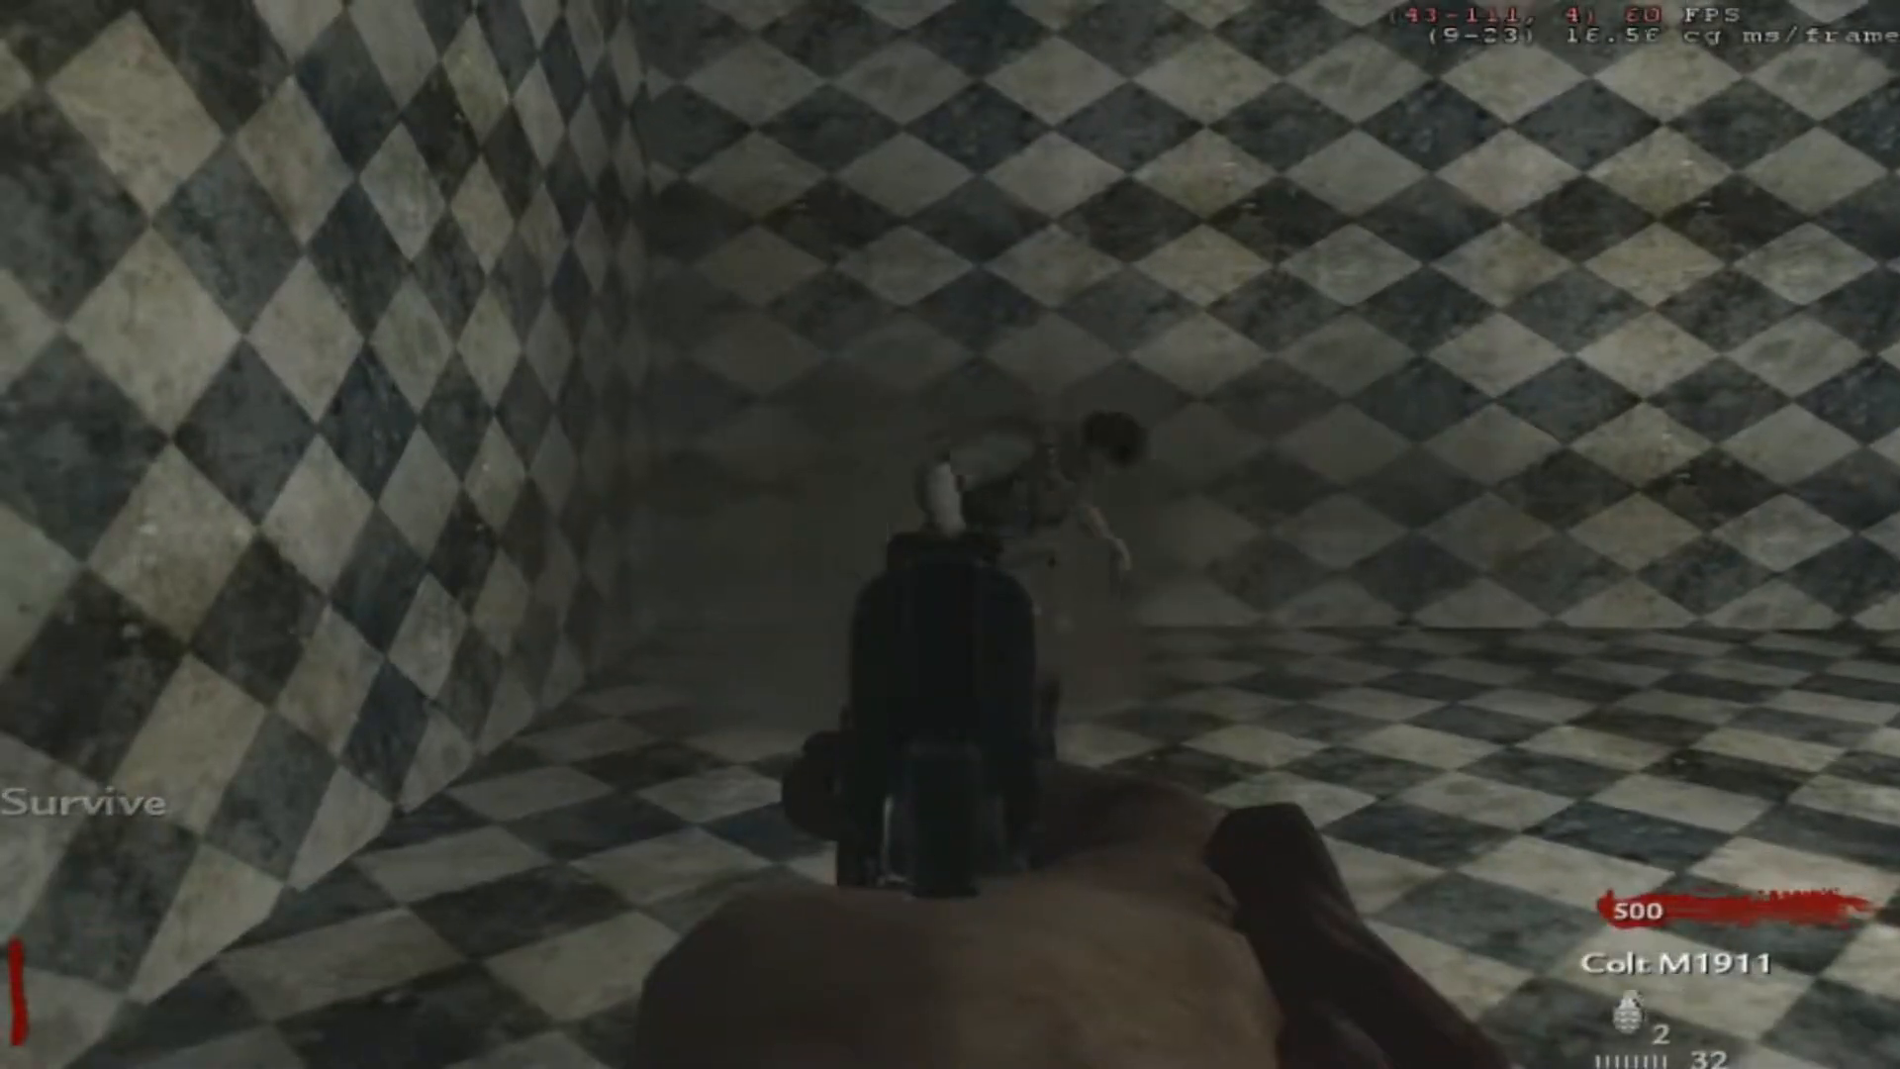
pyautogui.click(950, 535)
pyautogui.click(949, 534)
pyautogui.click(950, 534)
pyautogui.click(950, 534)
pyautogui.press('v')
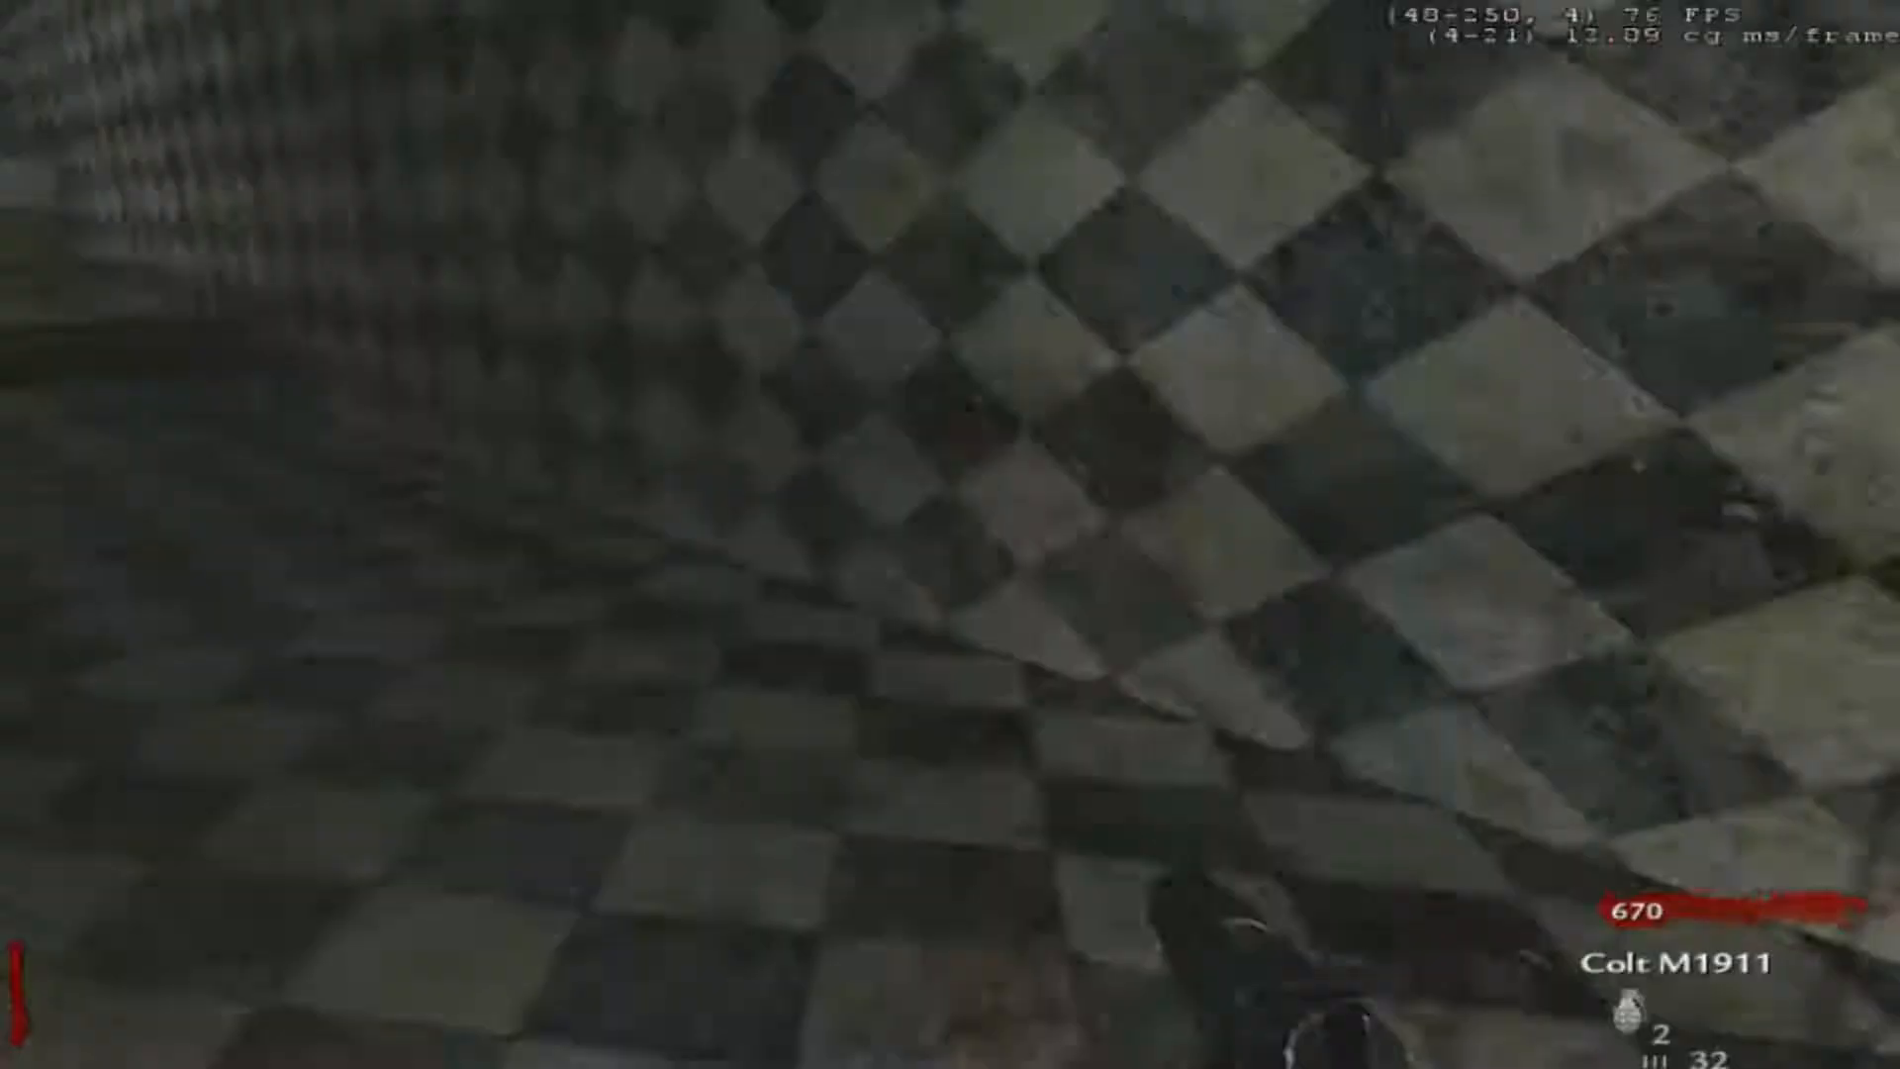
pyautogui.press('w')
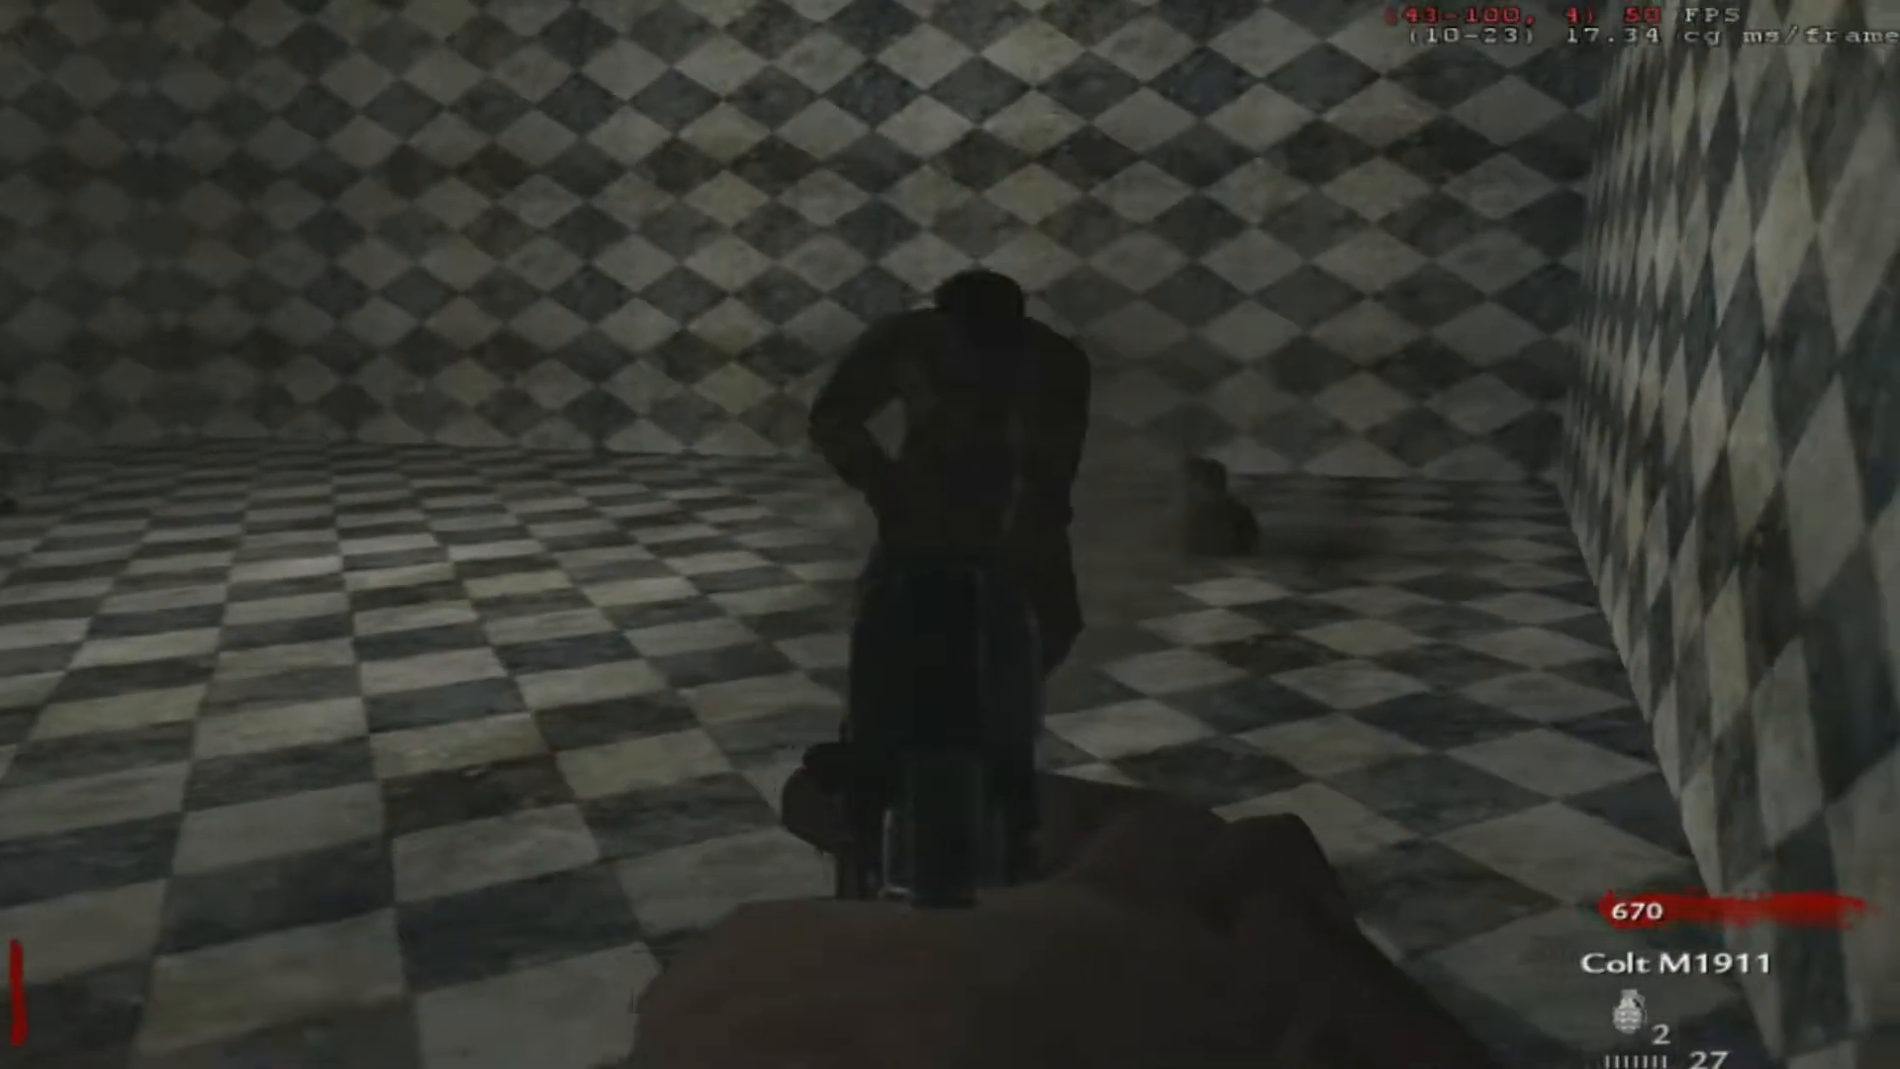
pyautogui.click(950, 534)
pyautogui.click(950, 534)
pyautogui.click(950, 534)
pyautogui.click(950, 534)
pyautogui.press('v')
pyautogui.press('d')
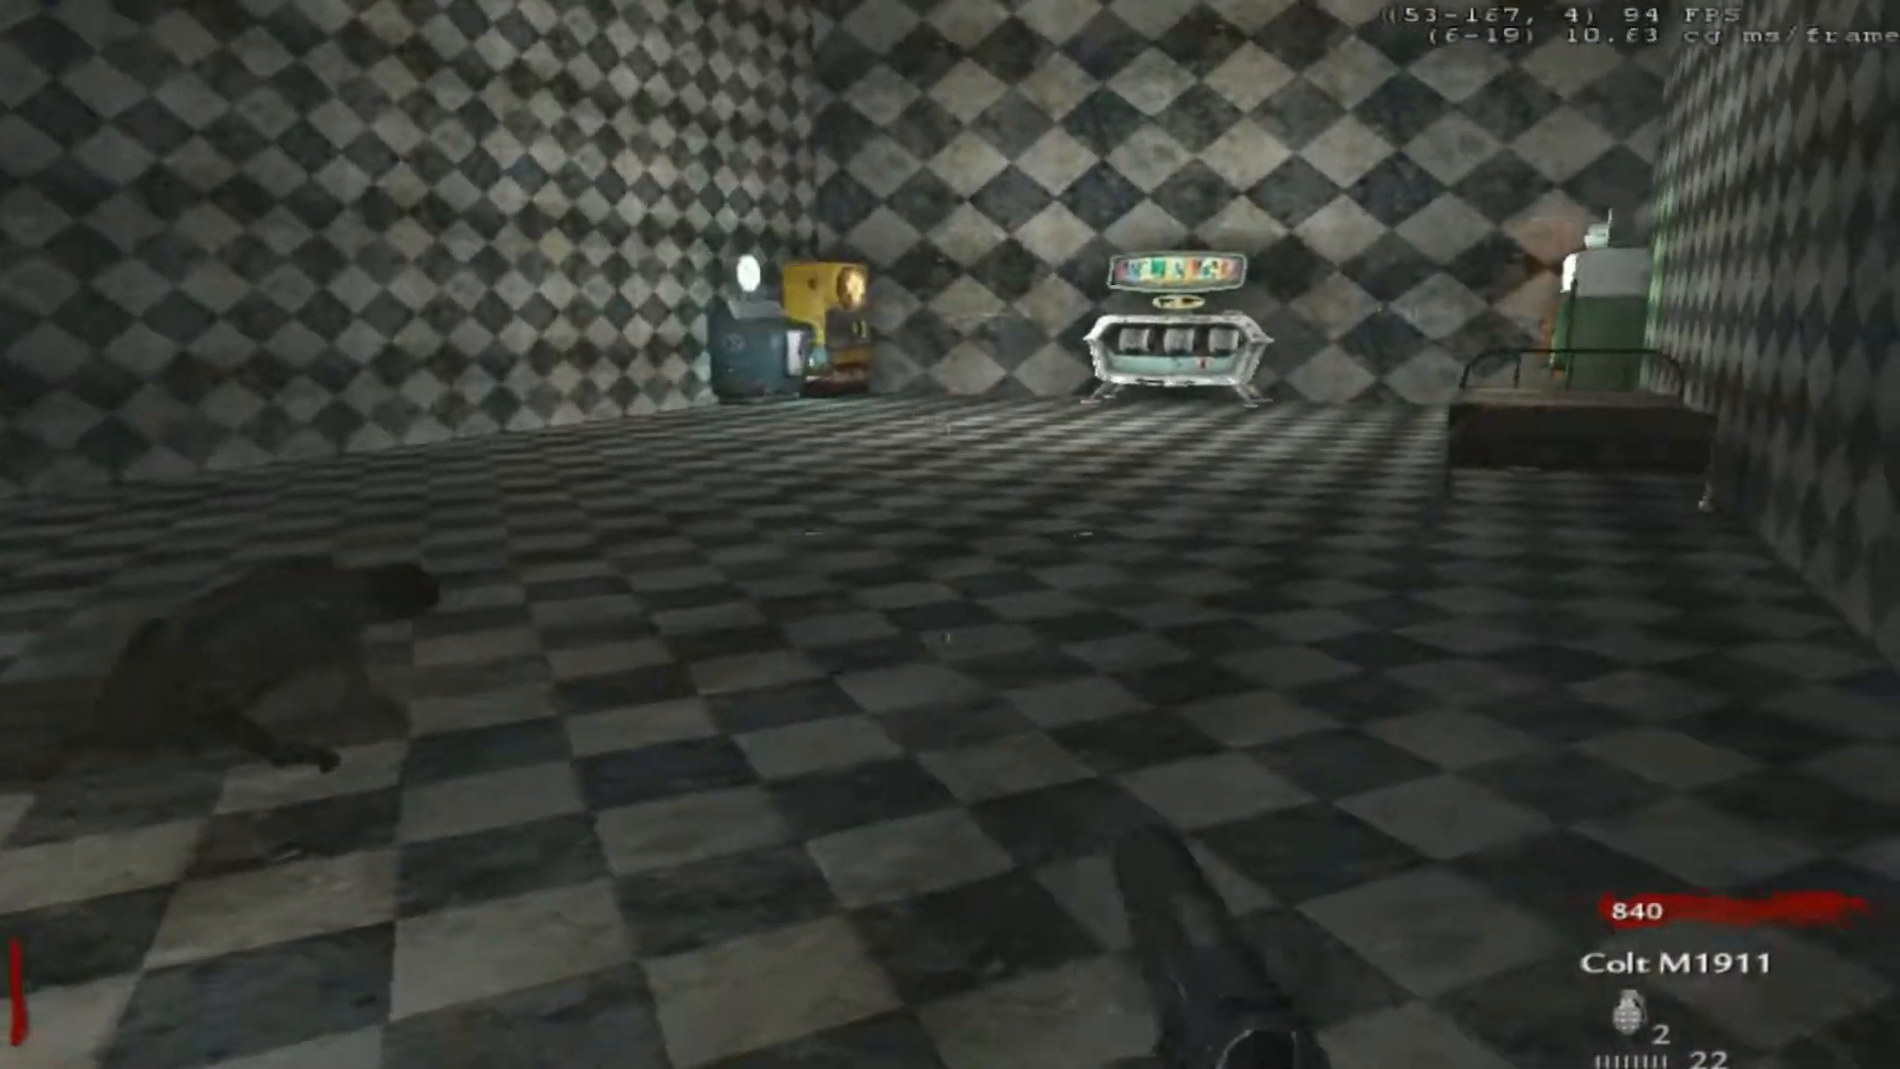
pyautogui.press('w')
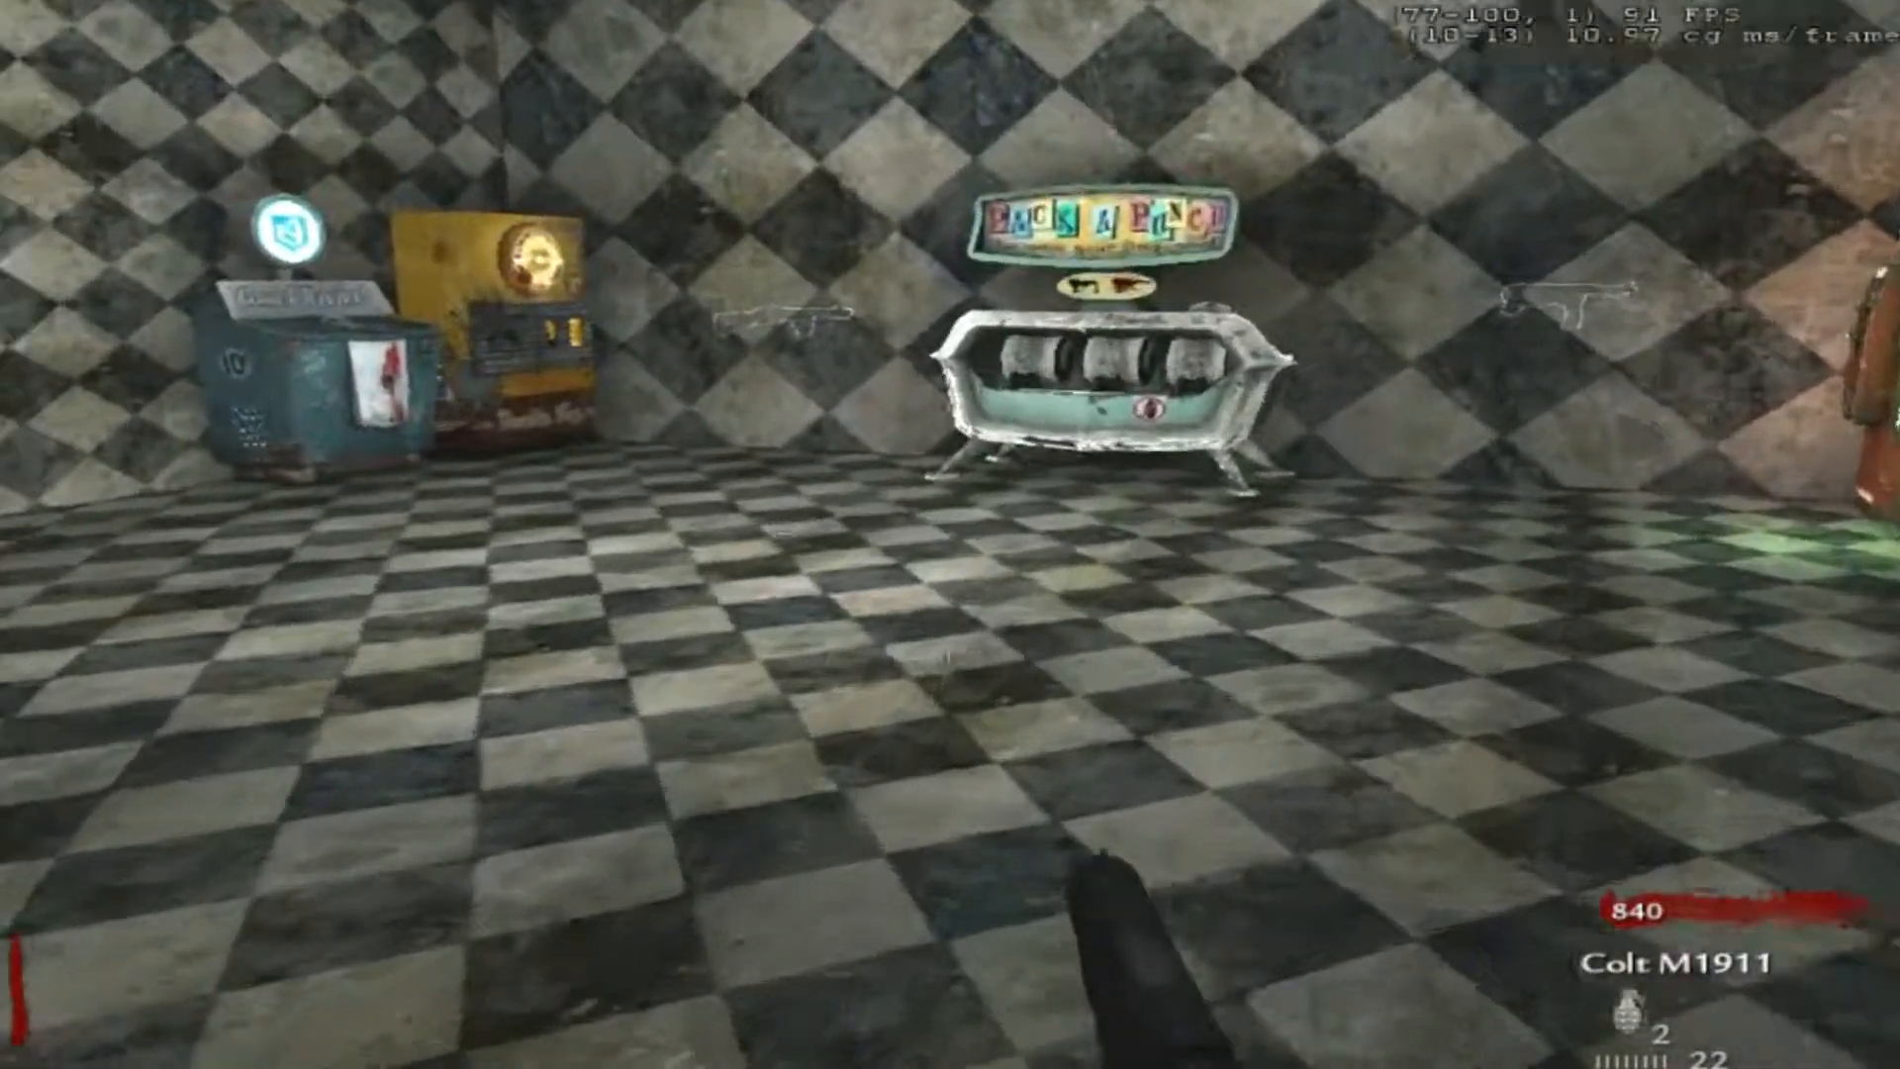
pyautogui.rightClick(950, 534)
pyautogui.press('s')
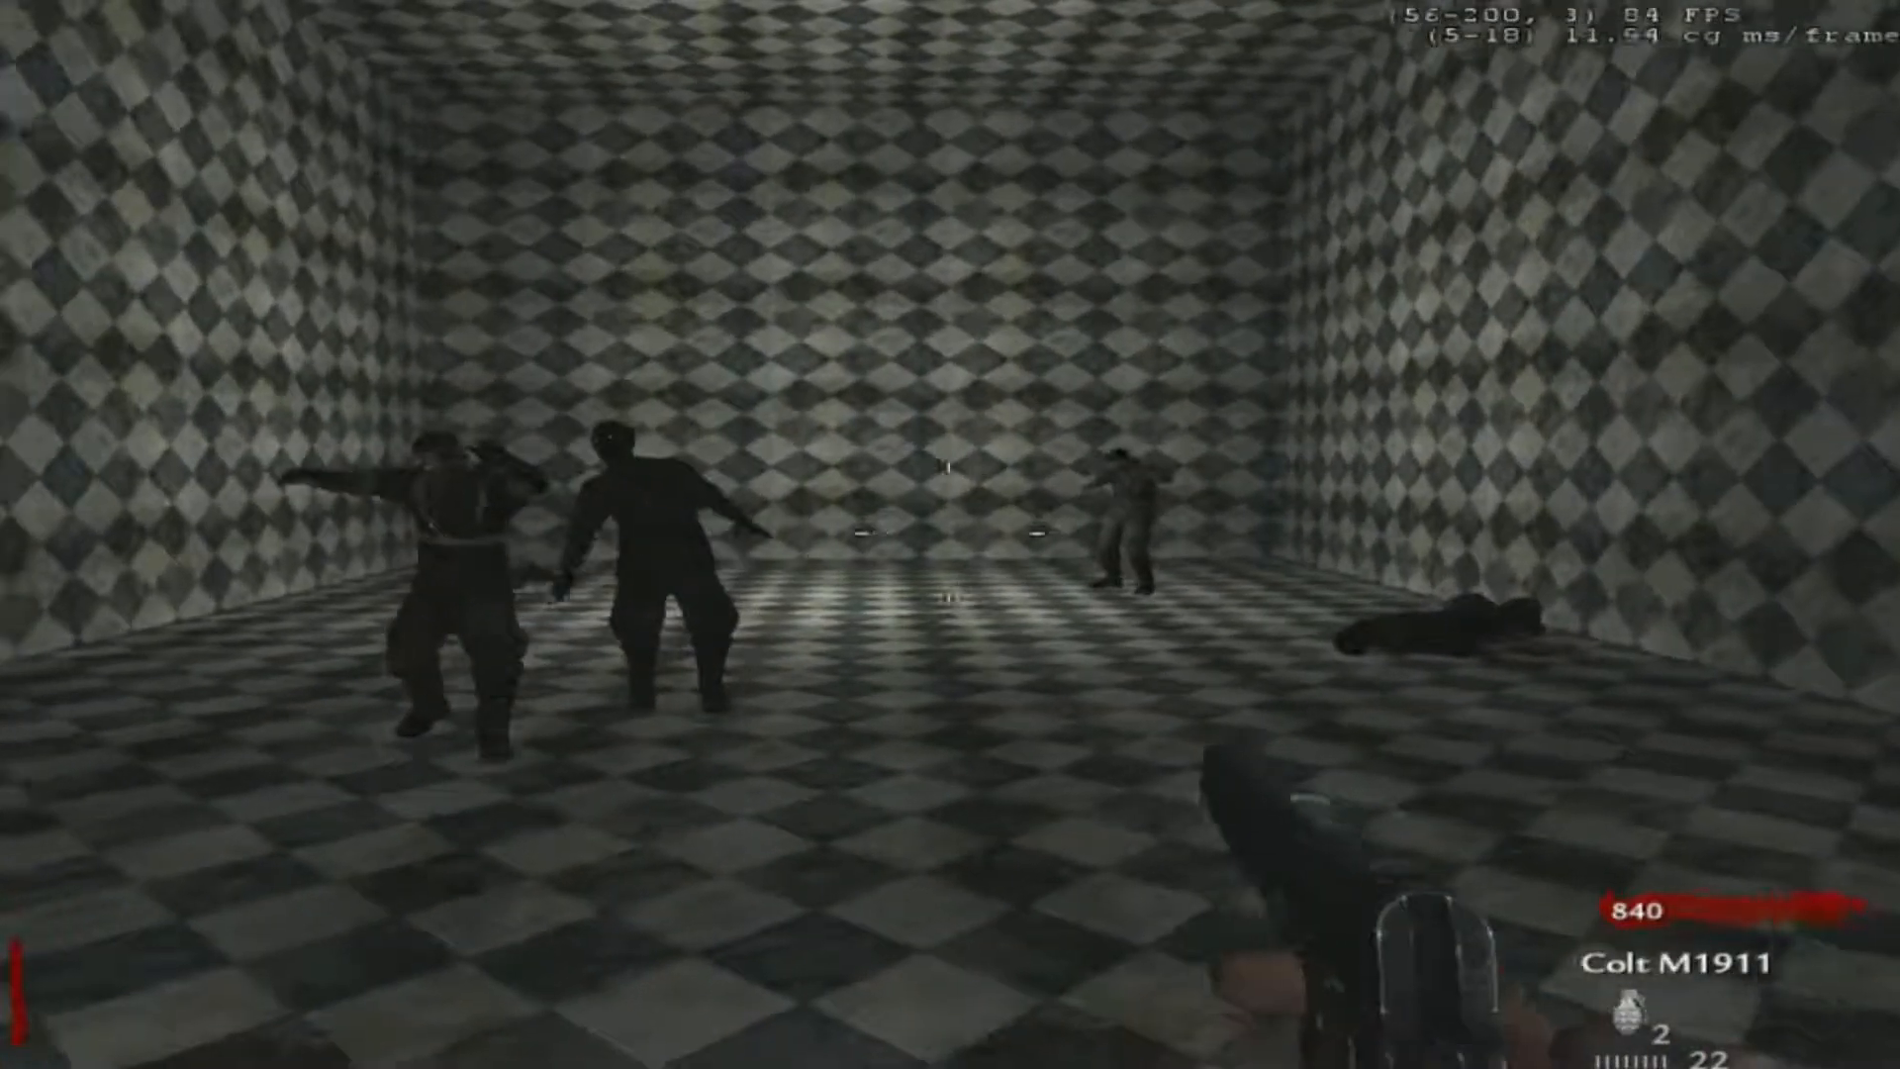
pyautogui.rightClick(950, 534)
pyautogui.click(950, 534)
pyautogui.click(950, 534)
pyautogui.click(950, 534)
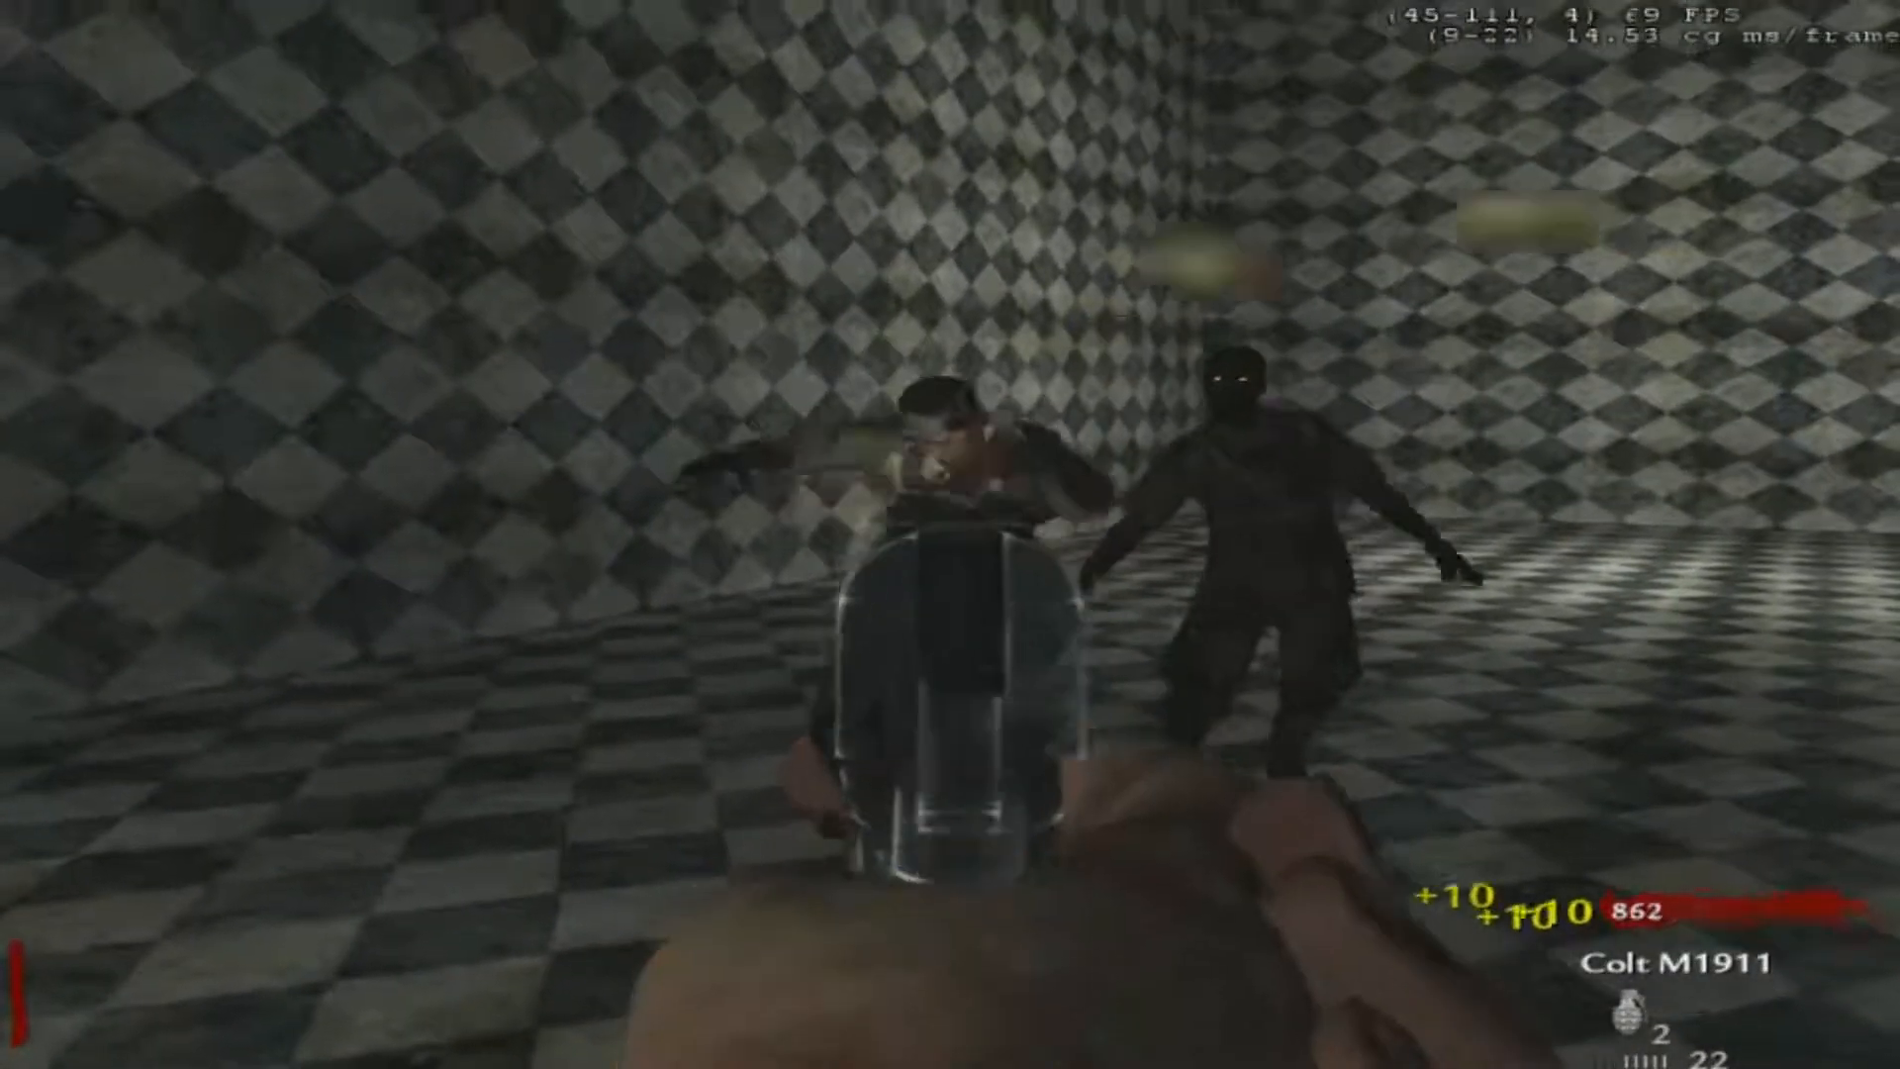
pyautogui.press('v')
pyautogui.press('v')
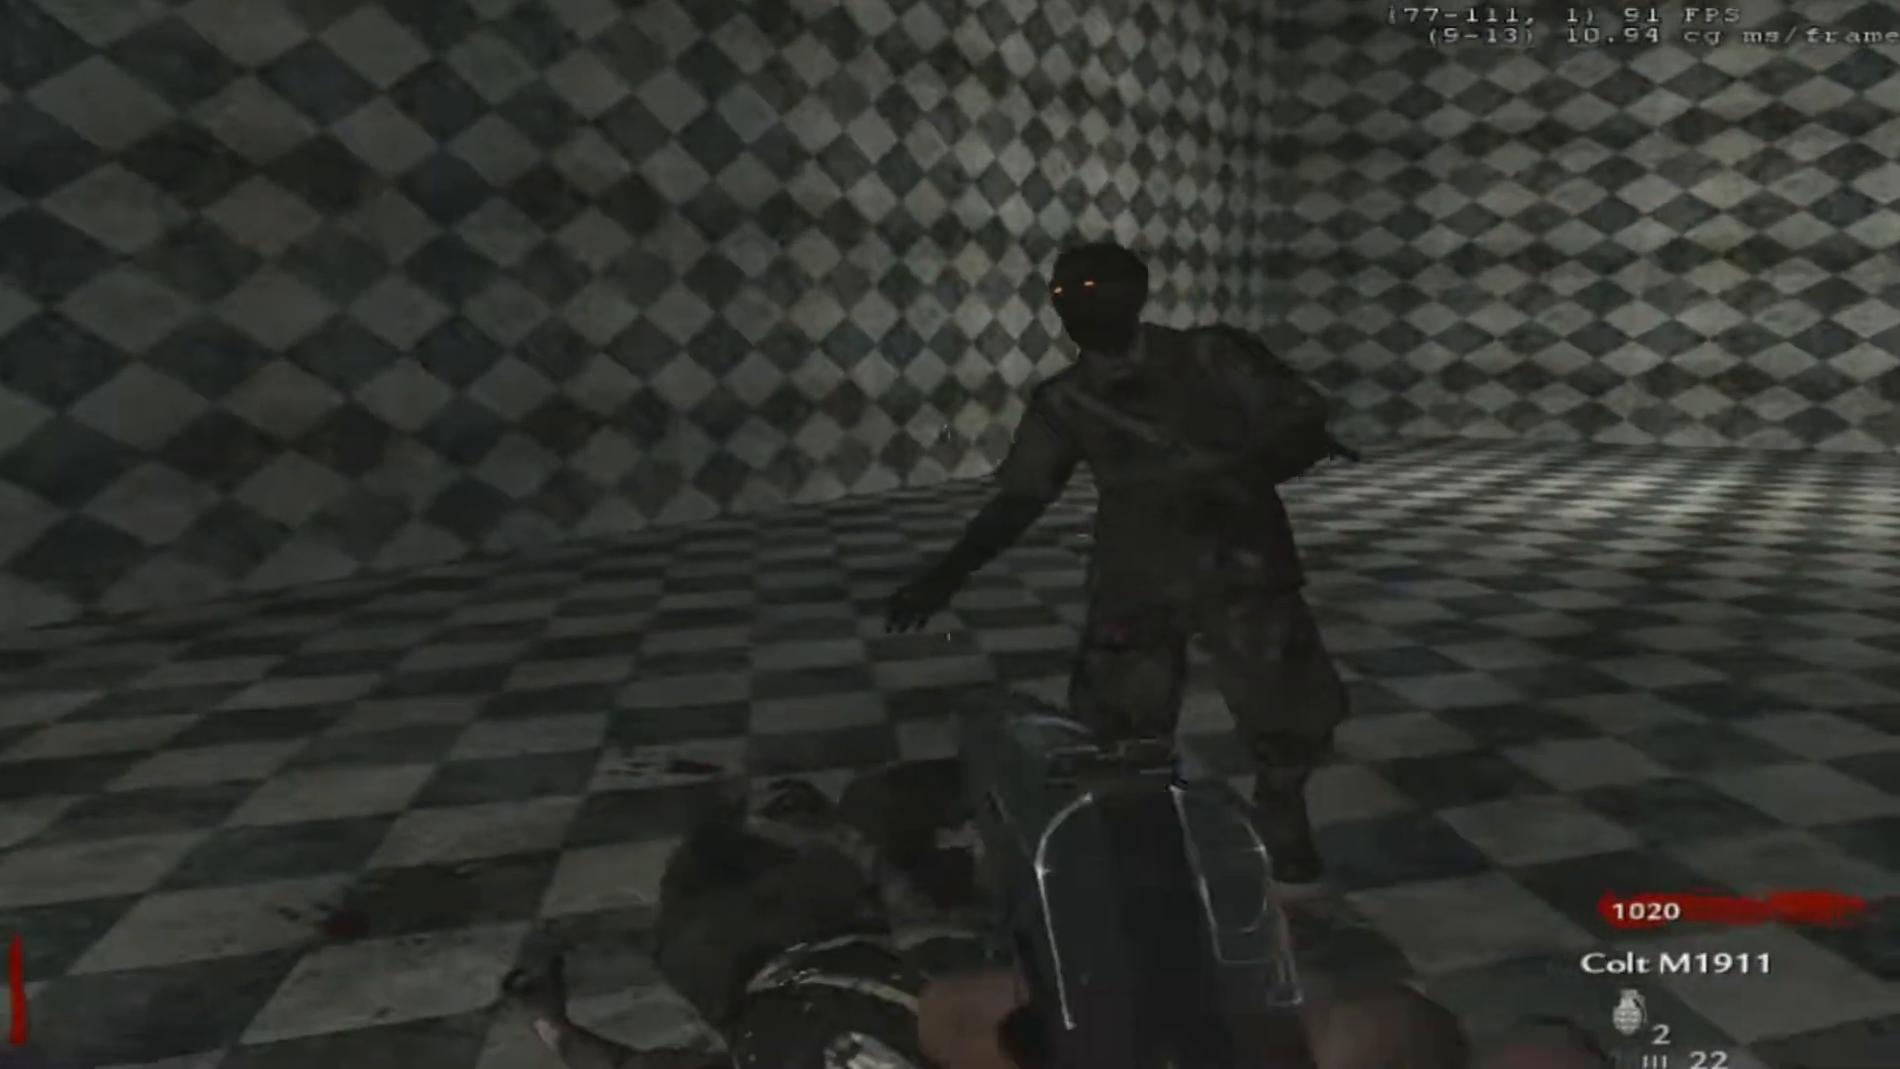
pyautogui.click(949, 535)
pyautogui.click(950, 534)
pyautogui.click(950, 534)
pyautogui.press('v')
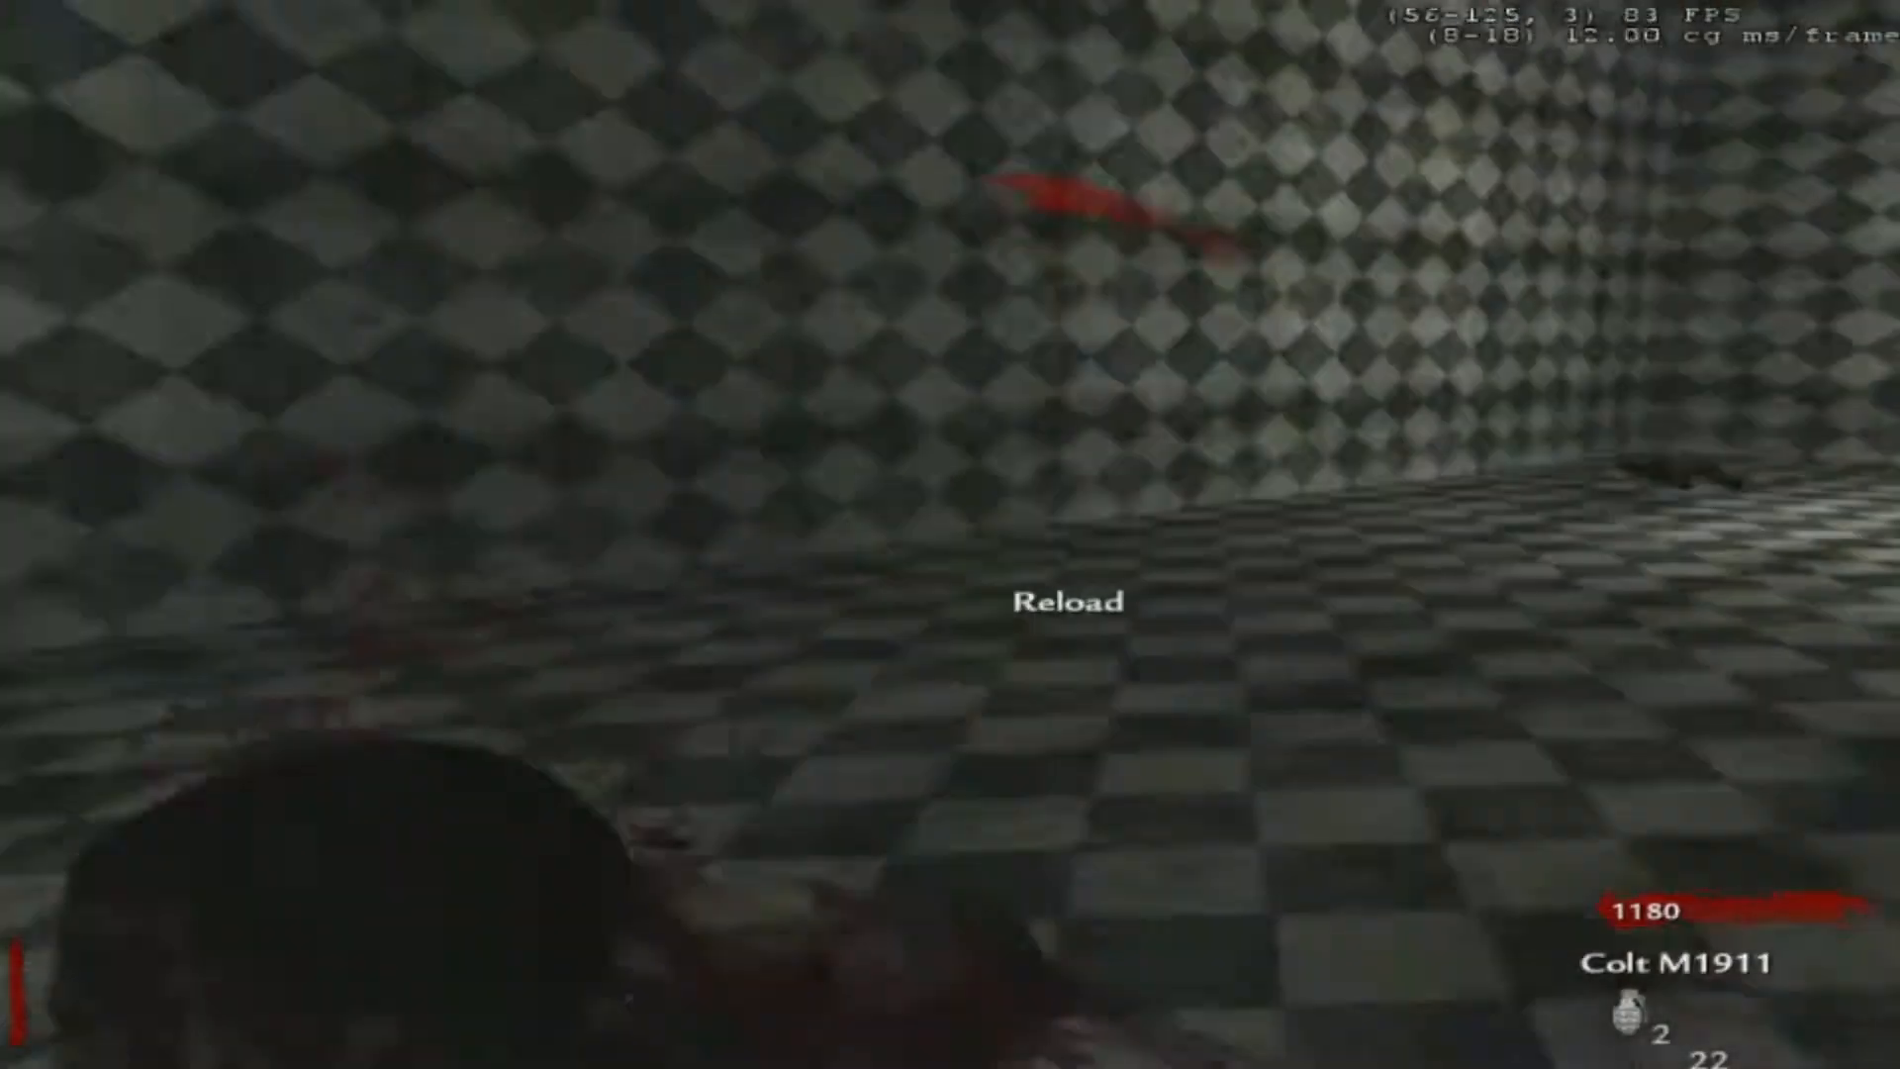
pyautogui.press('w')
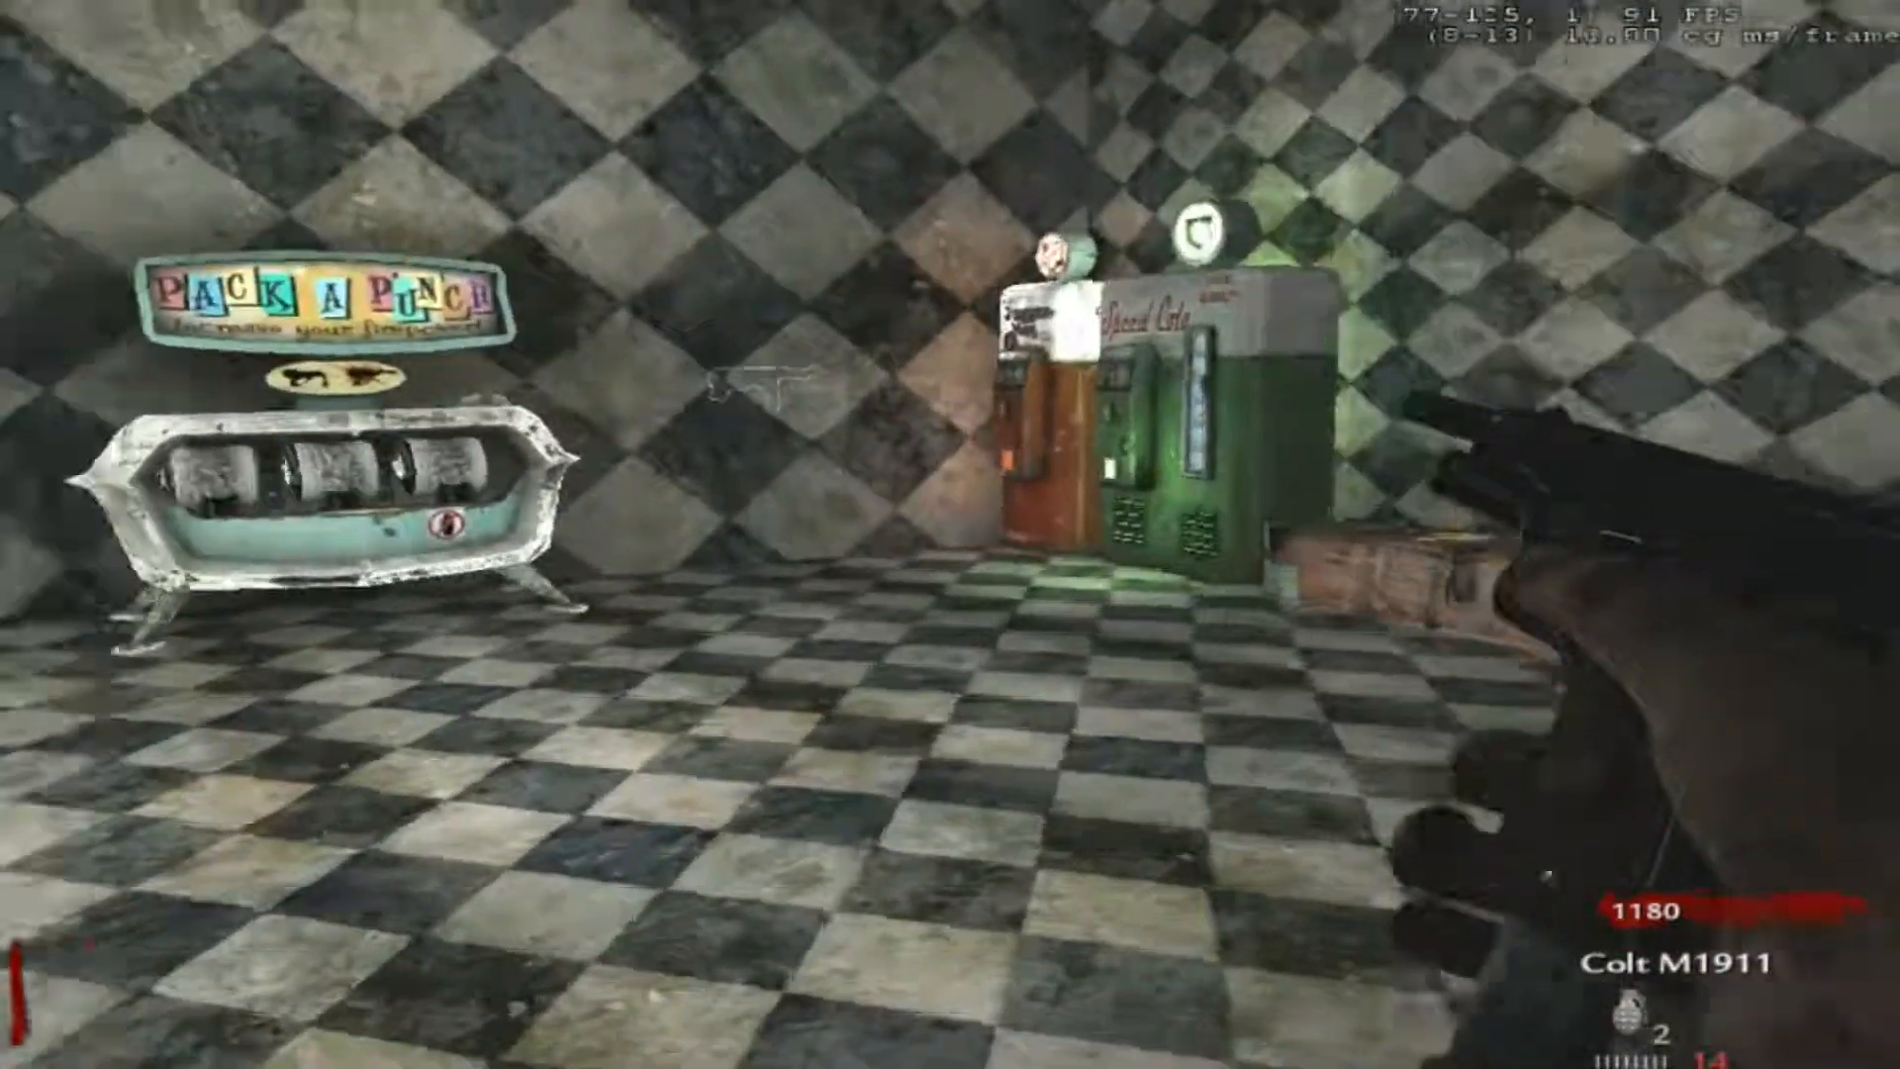
pyautogui.press('f')
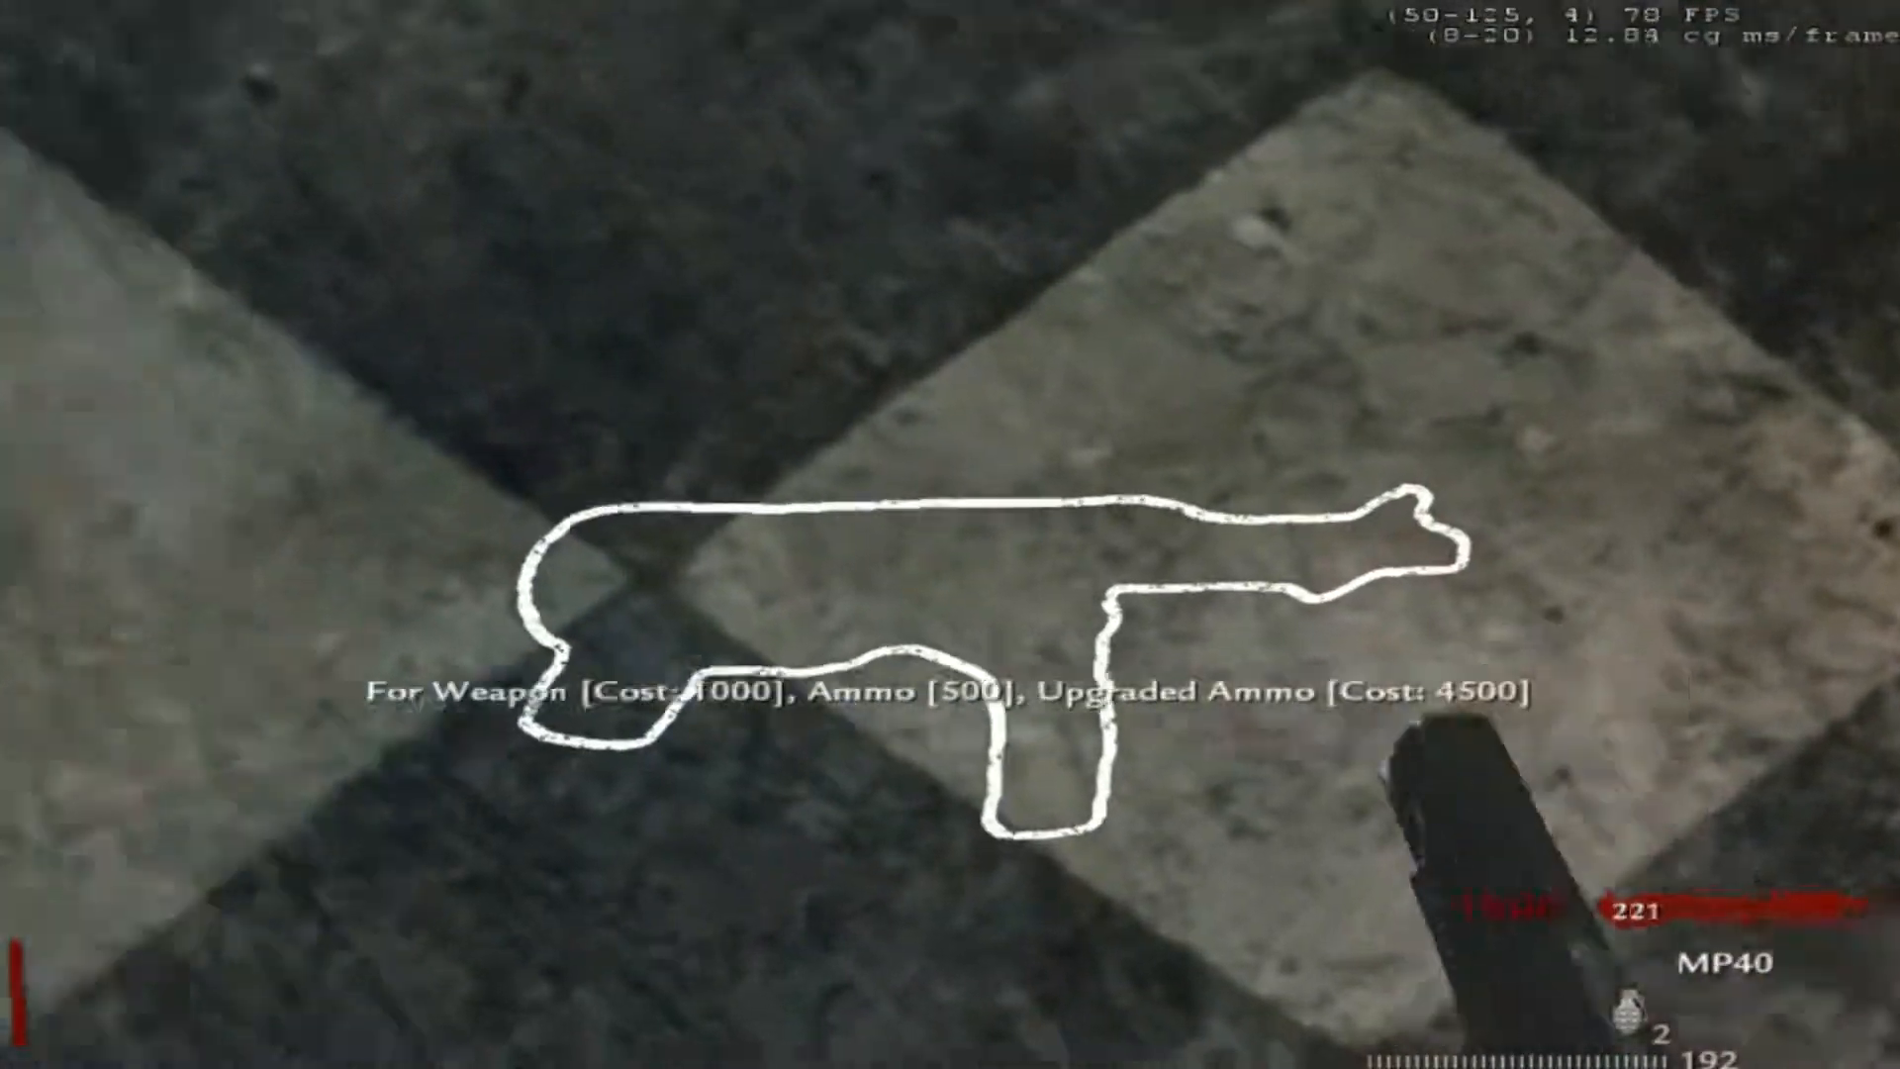
pyautogui.press('r')
pyautogui.press('w')
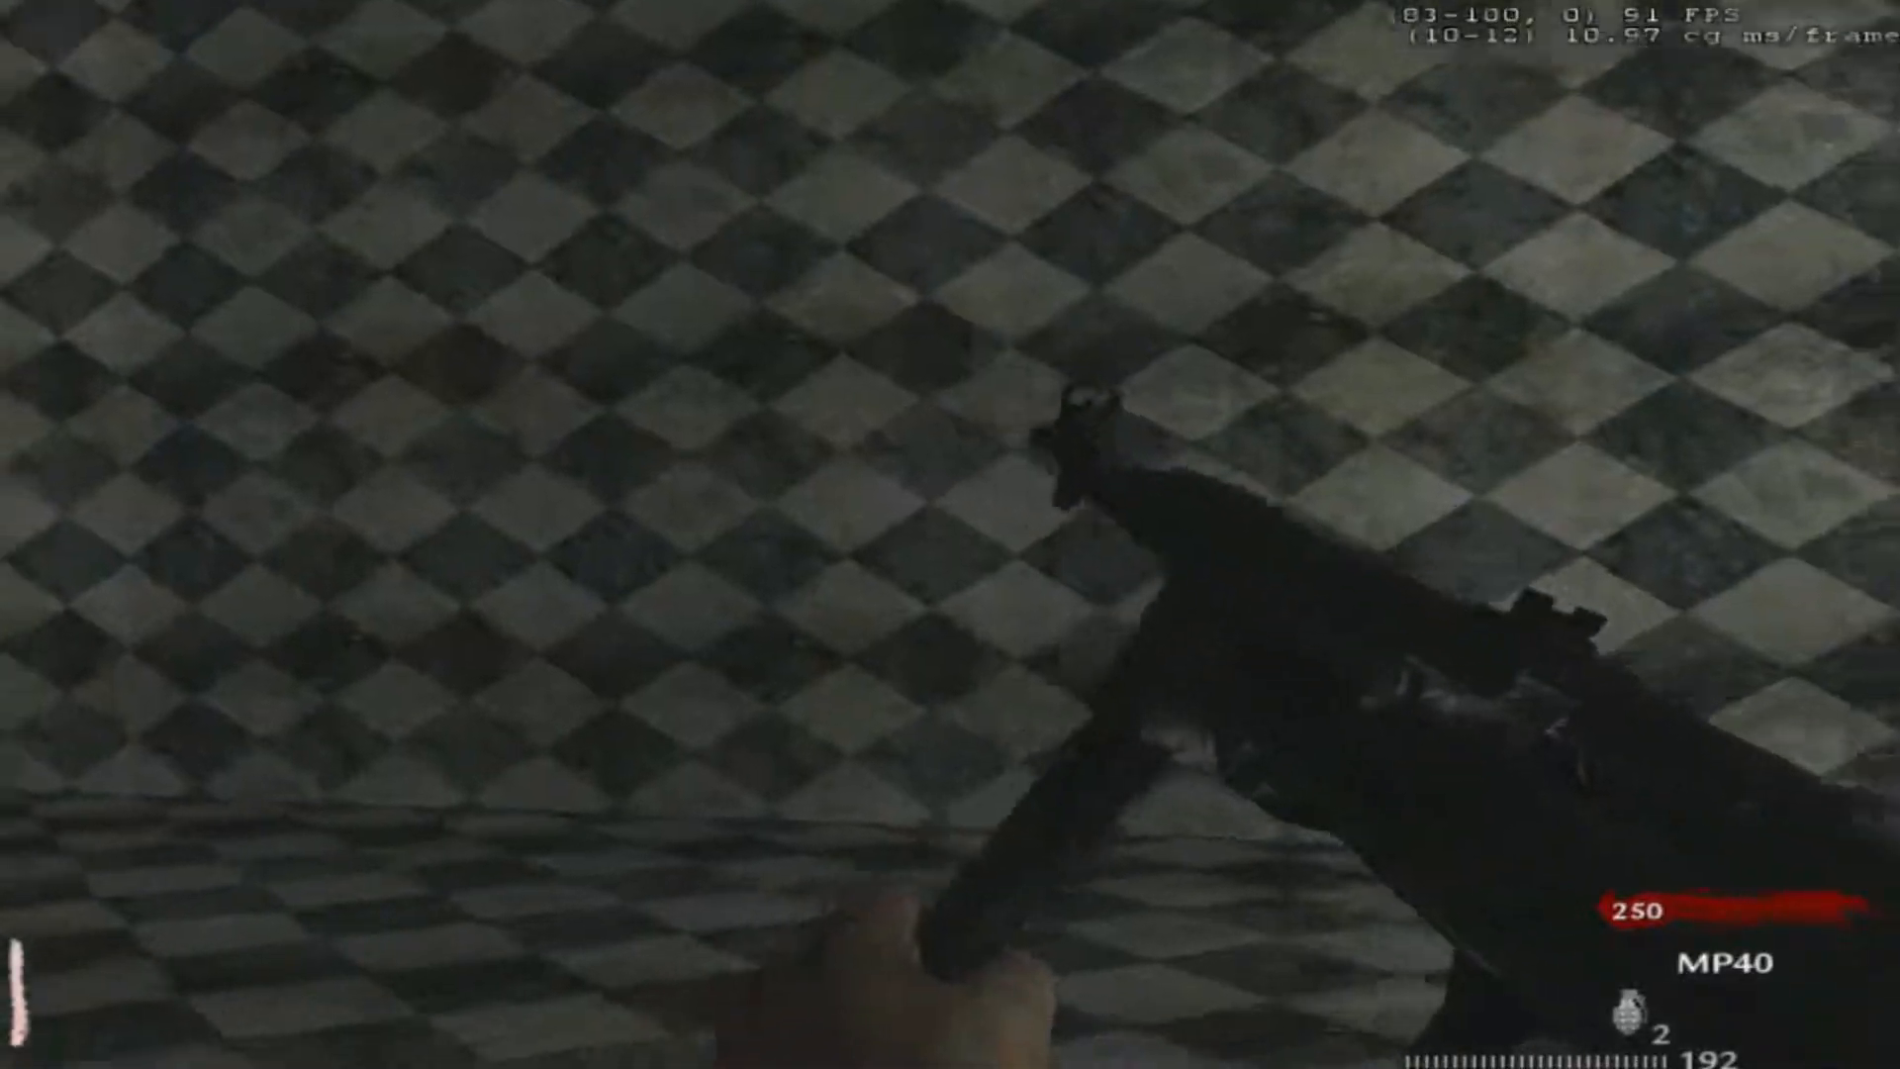
pyautogui.press('1')
pyautogui.press('w')
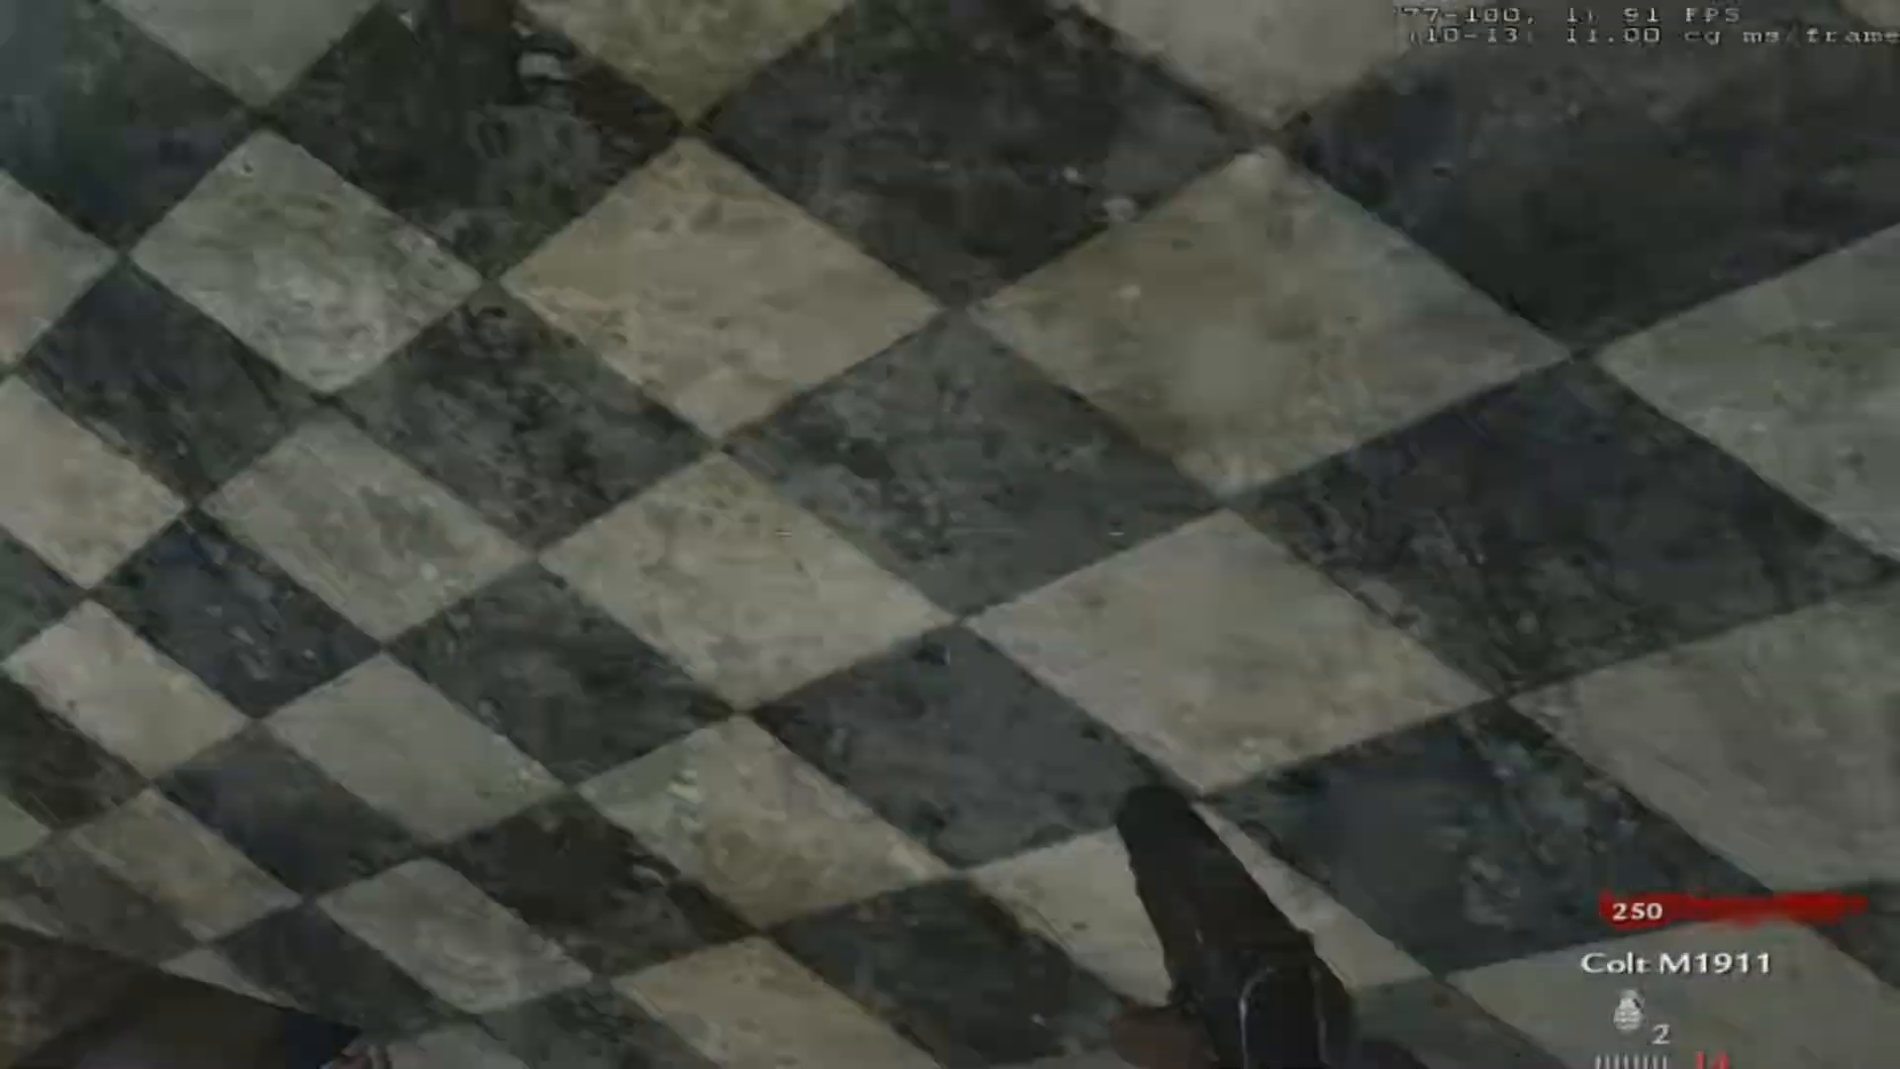
pyautogui.press('w')
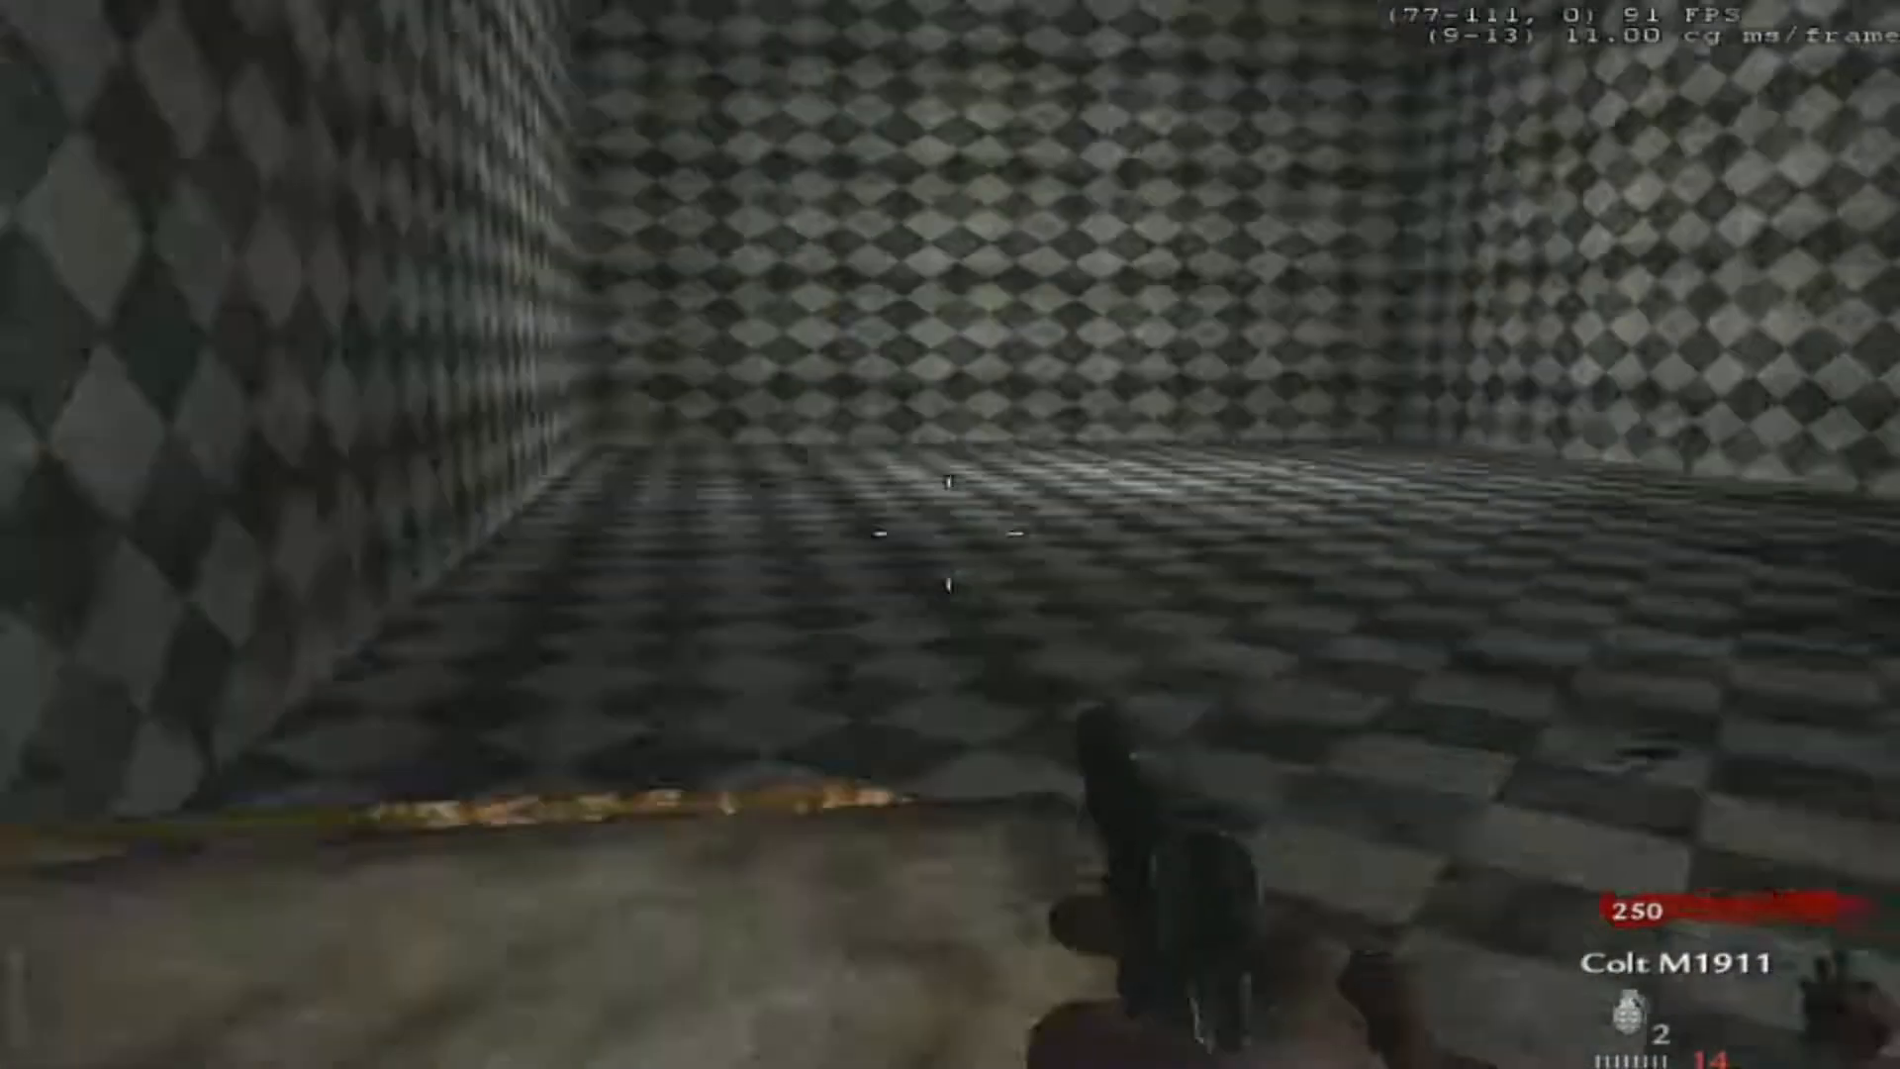
pyautogui.click(950, 534)
pyautogui.click(949, 534)
pyautogui.press('r')
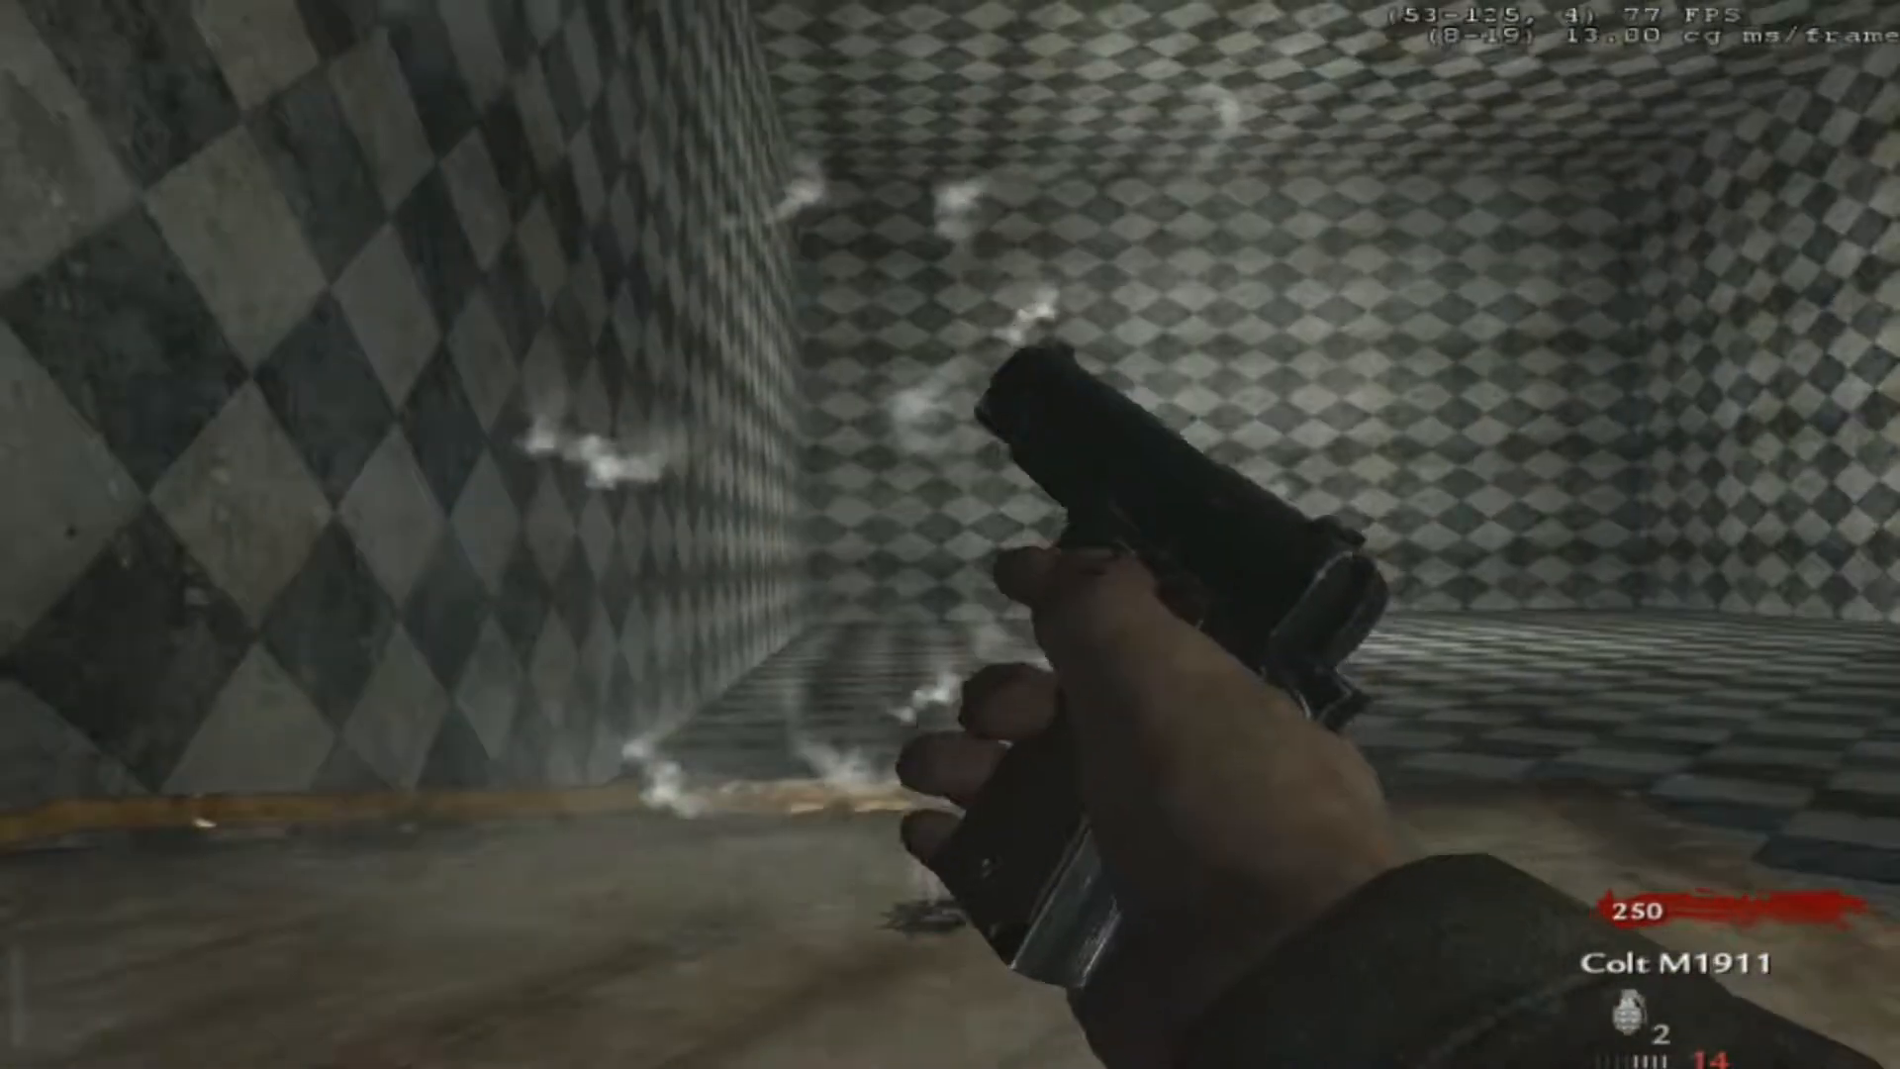
pyautogui.press('w')
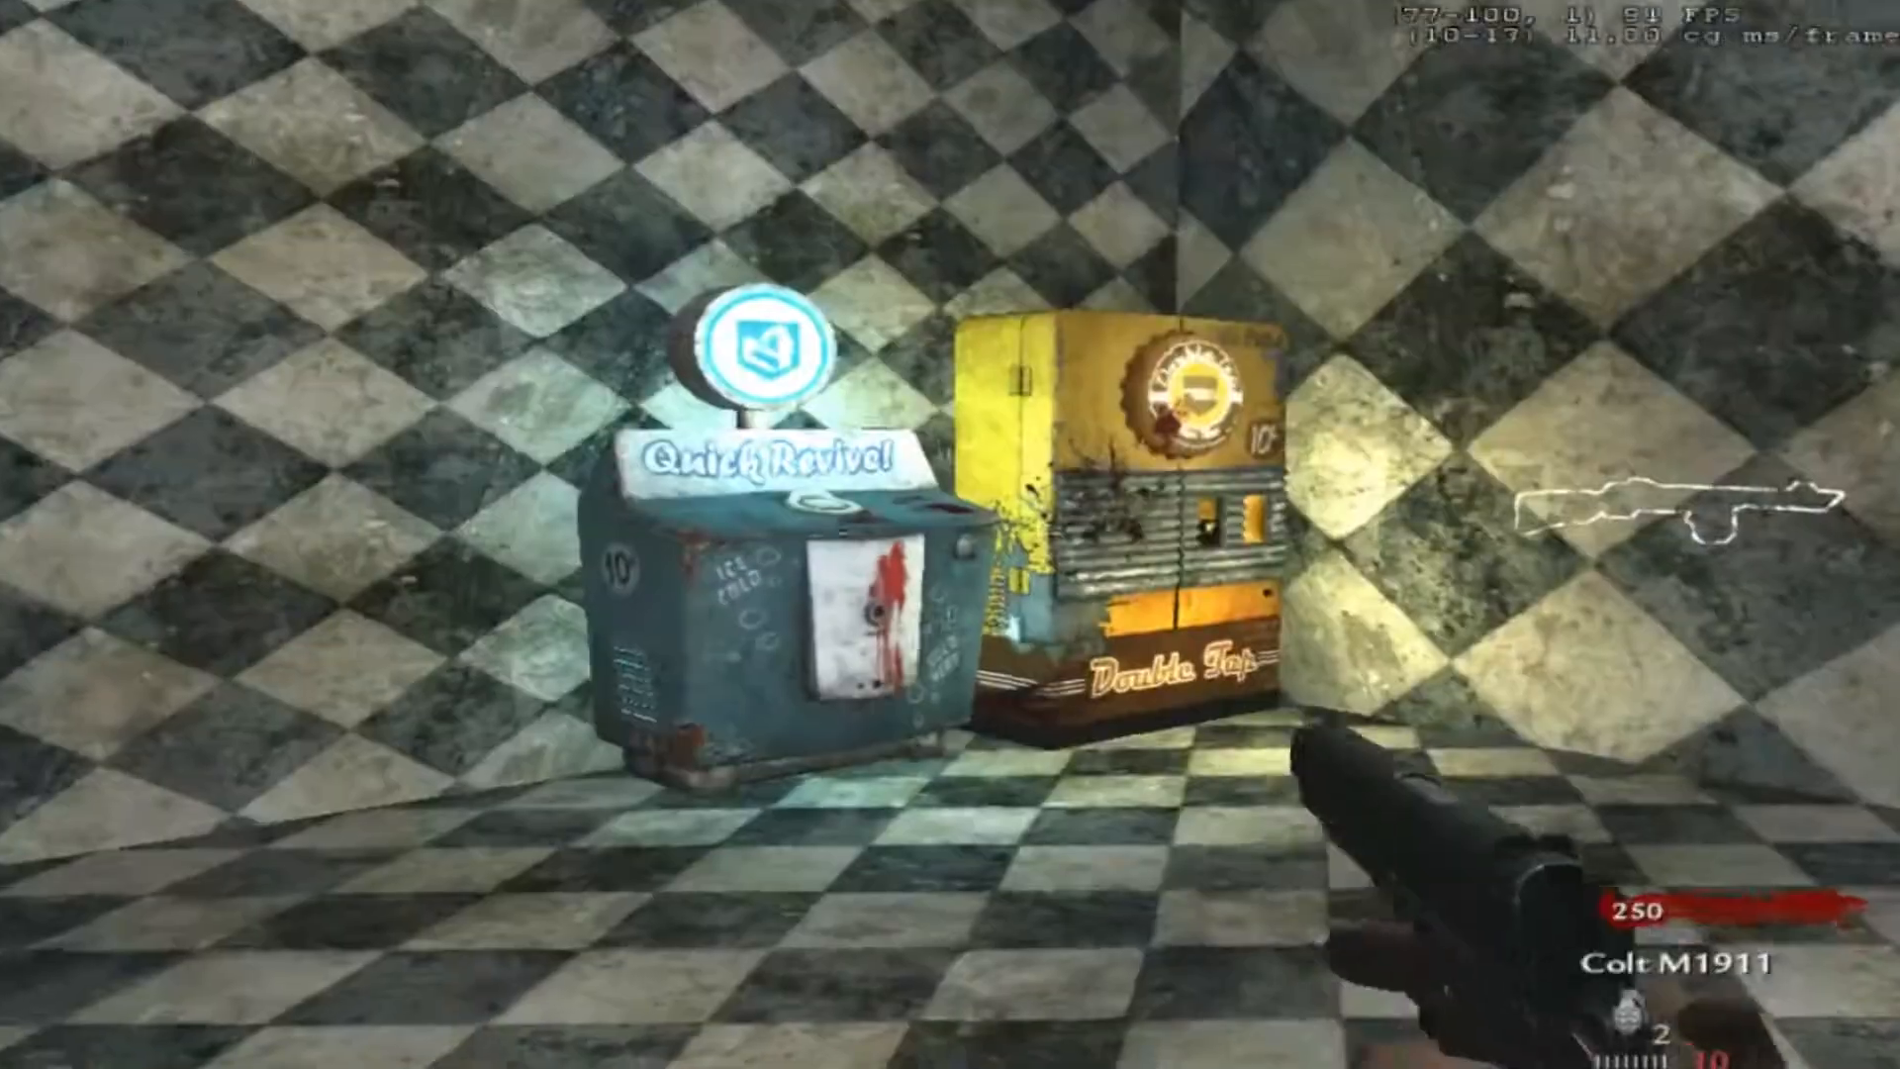
pyautogui.press('w')
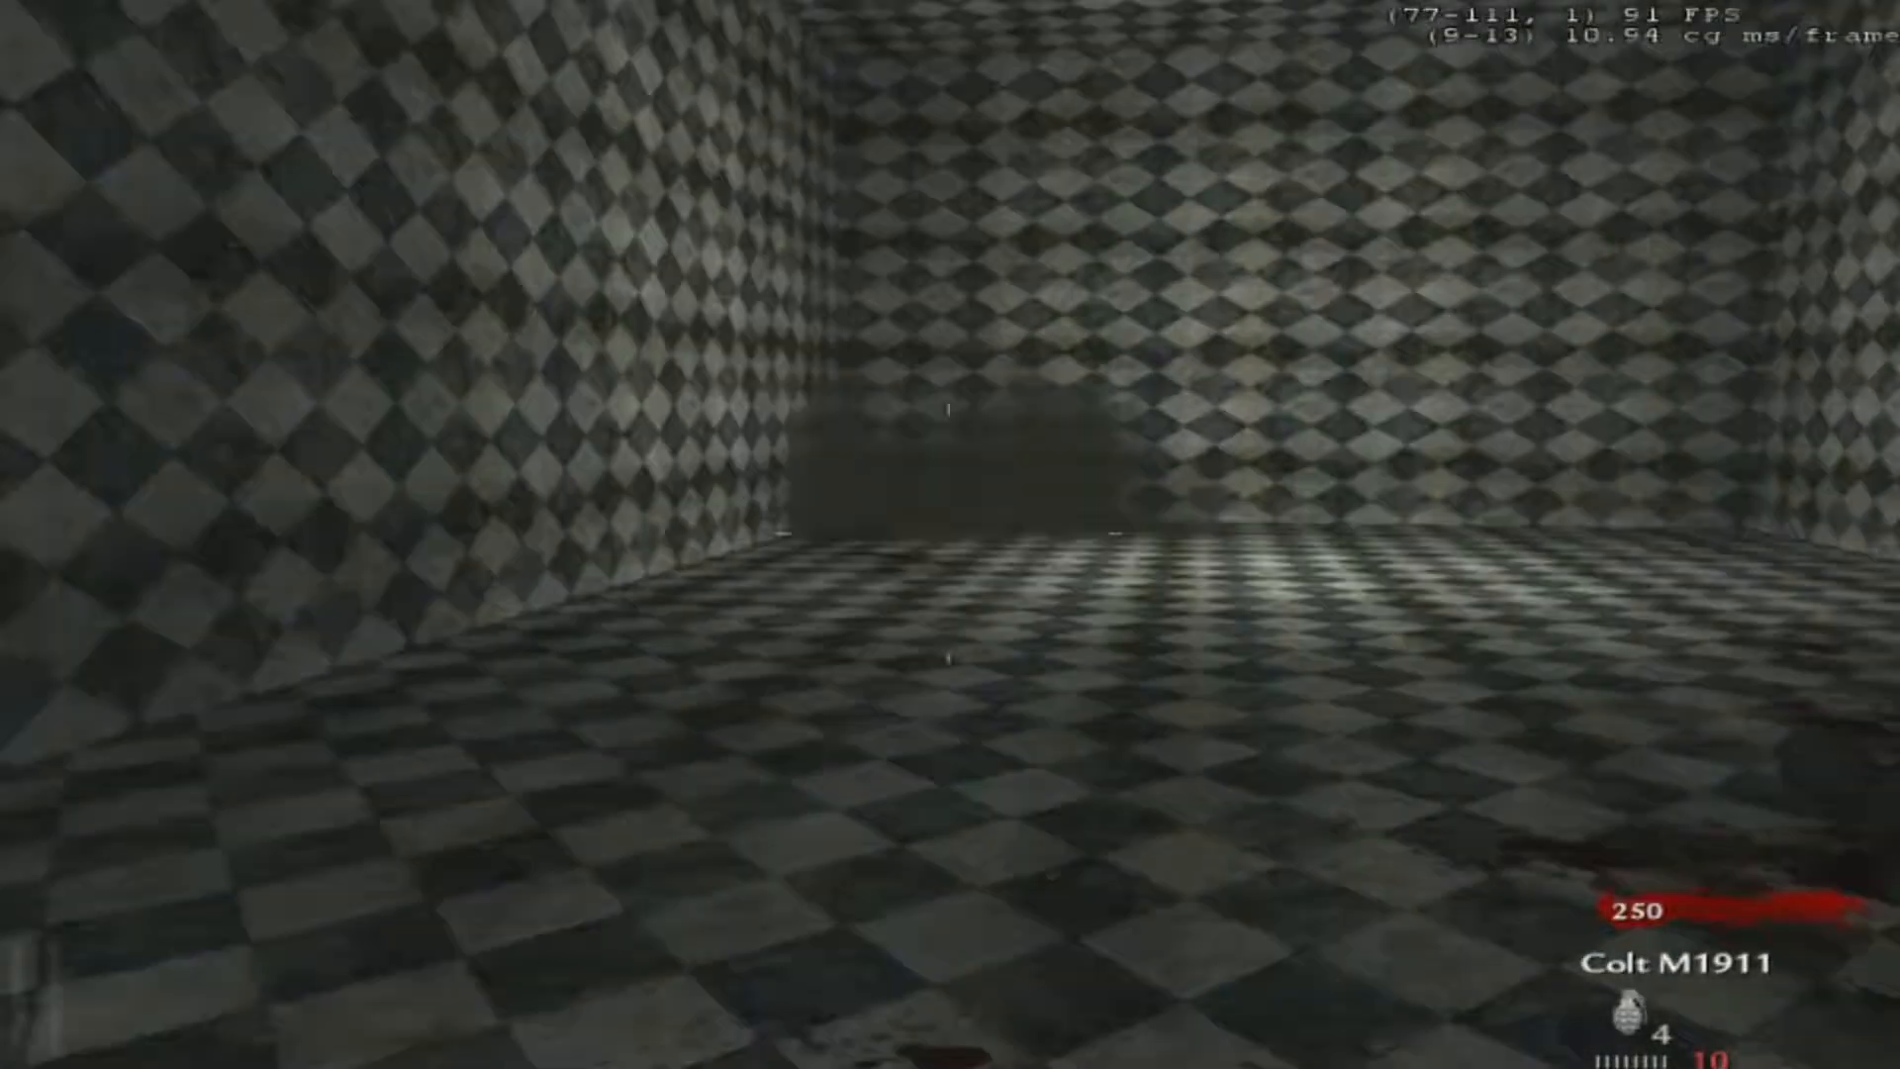
pyautogui.click(950, 534)
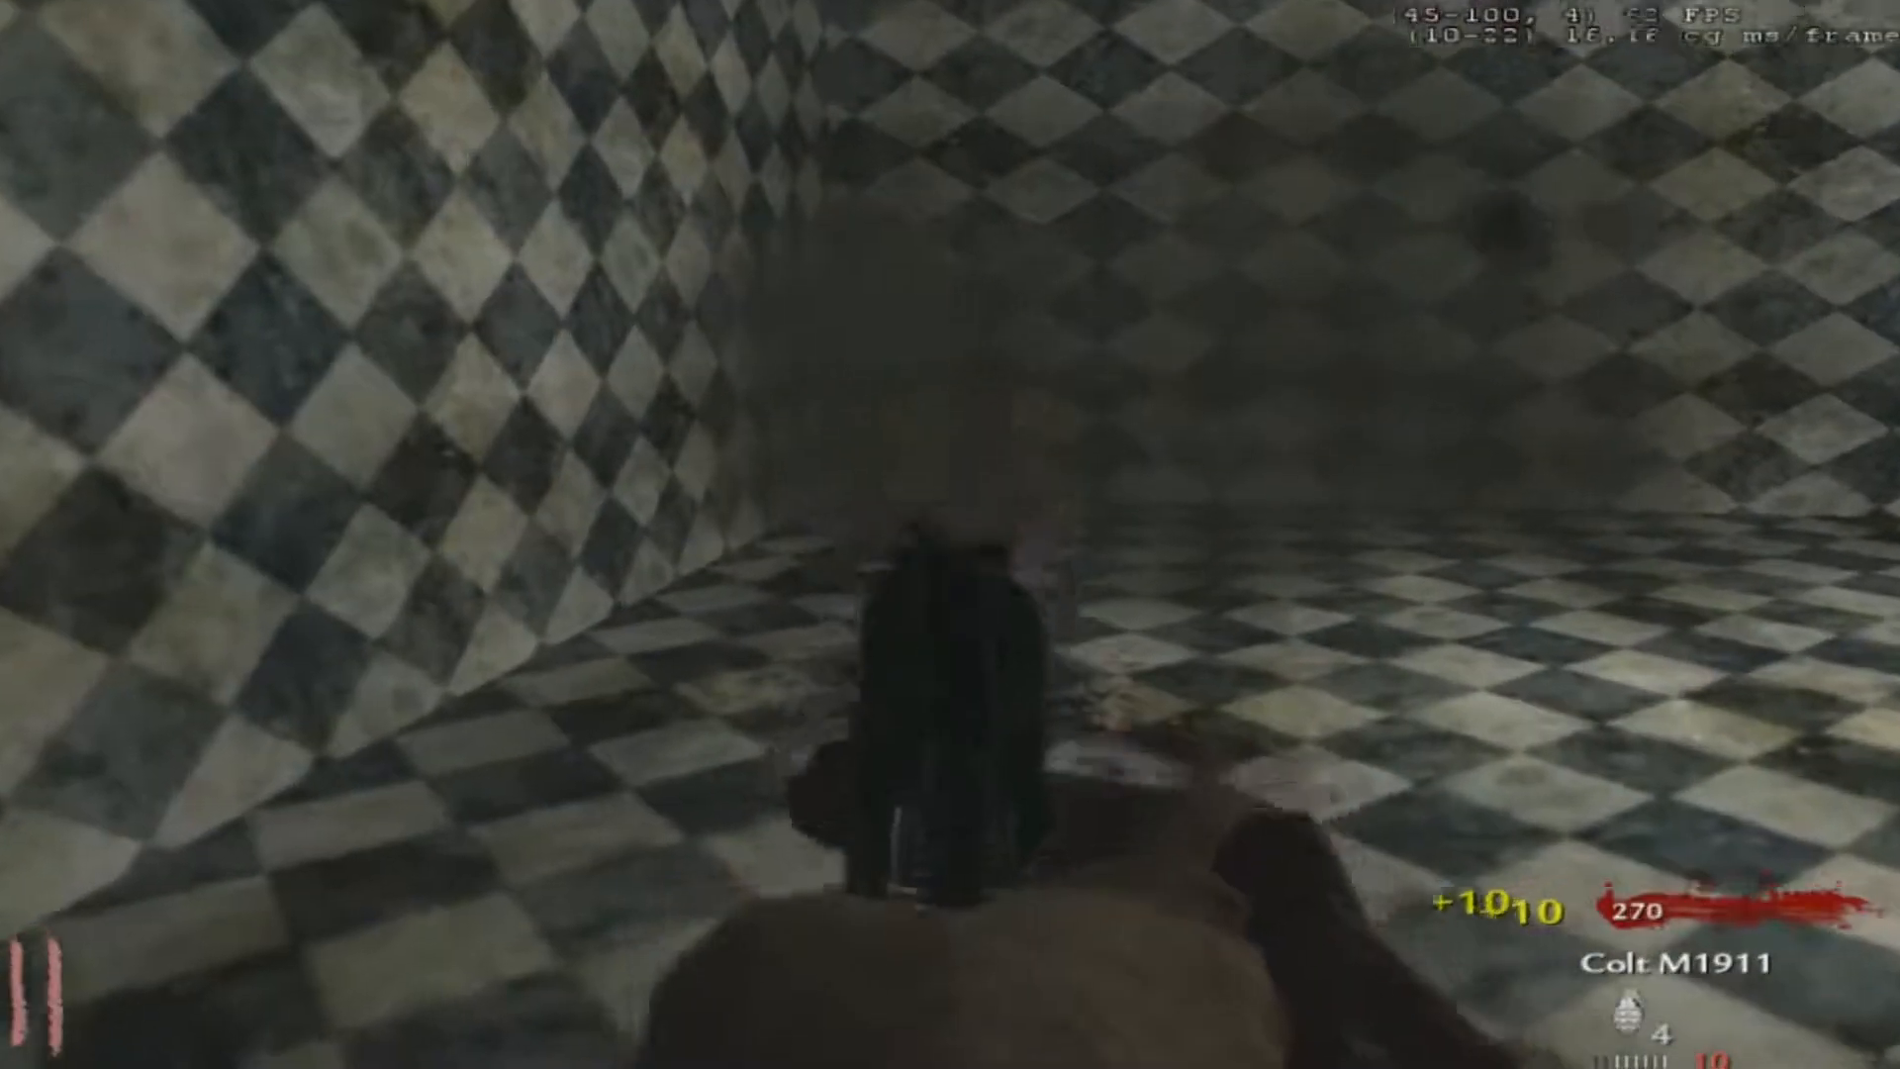
pyautogui.click(950, 534)
pyautogui.click(950, 534)
pyautogui.press('r')
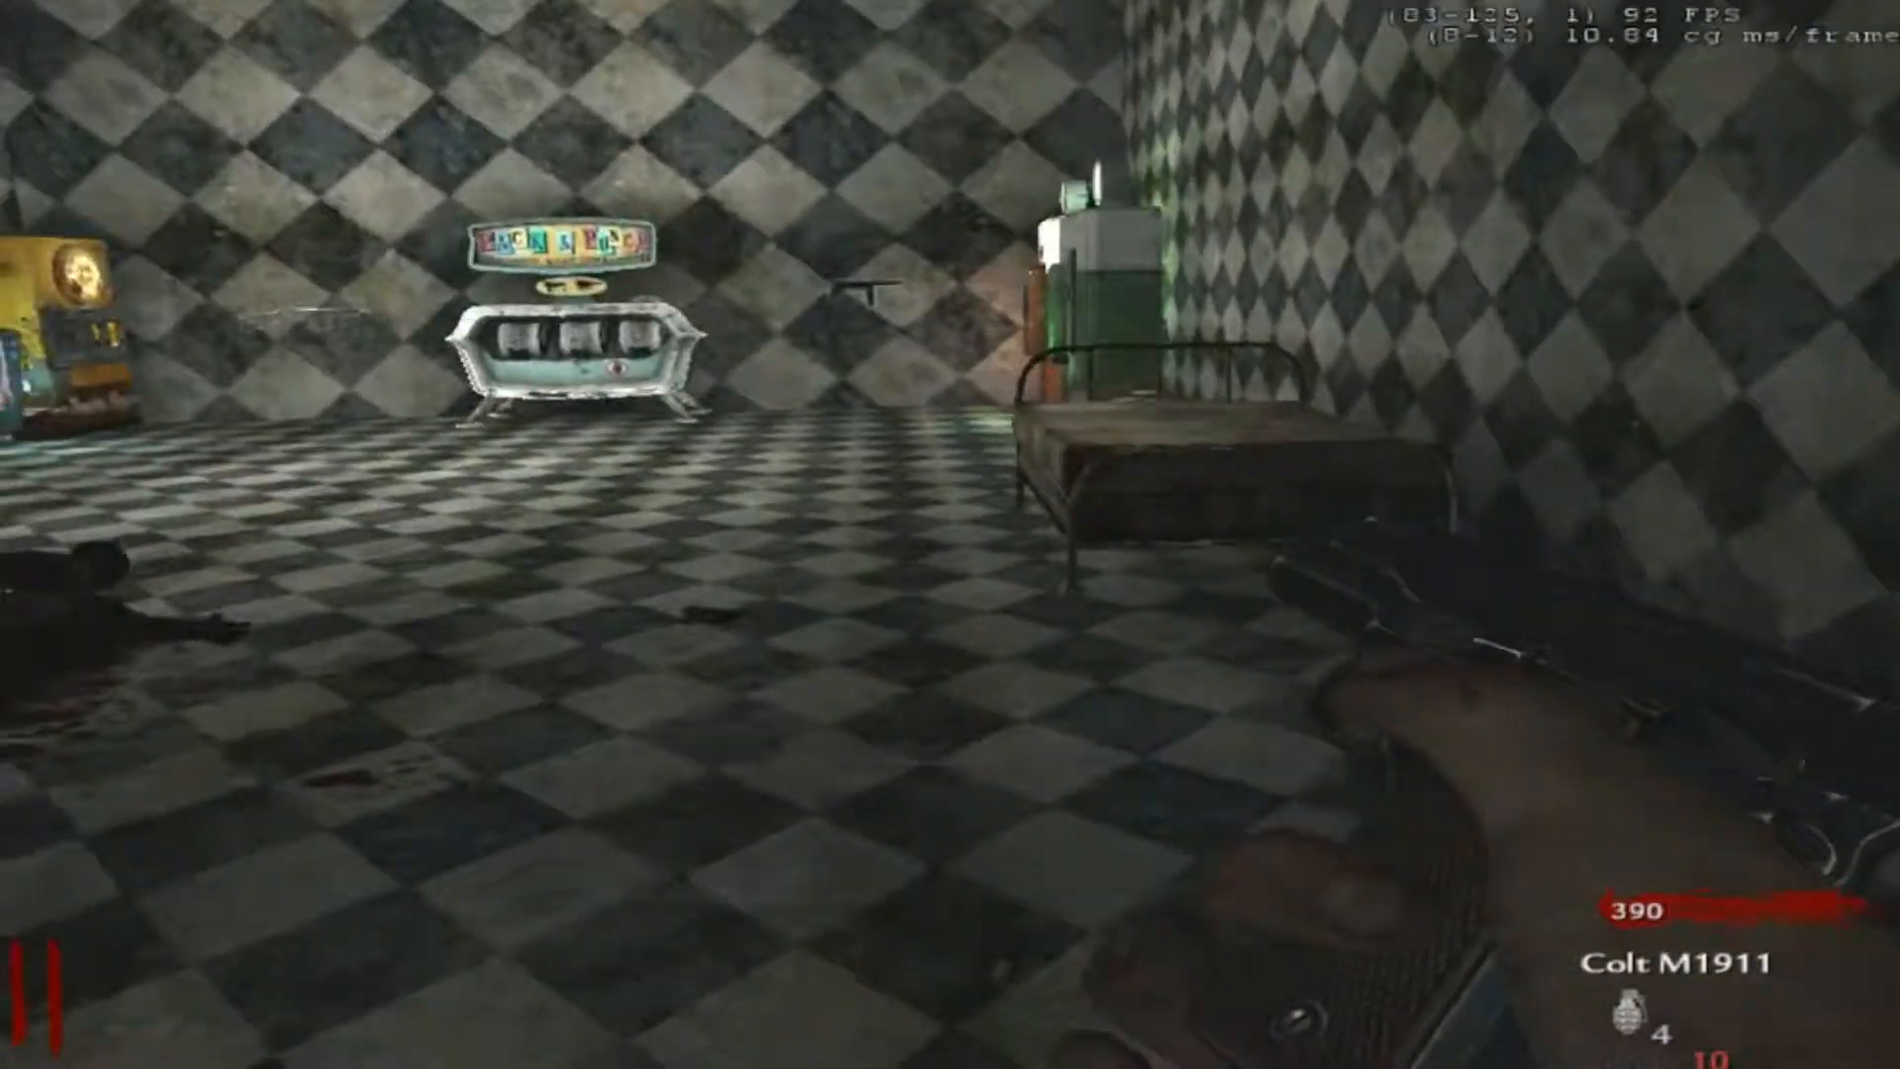
pyautogui.rightClick(950, 534)
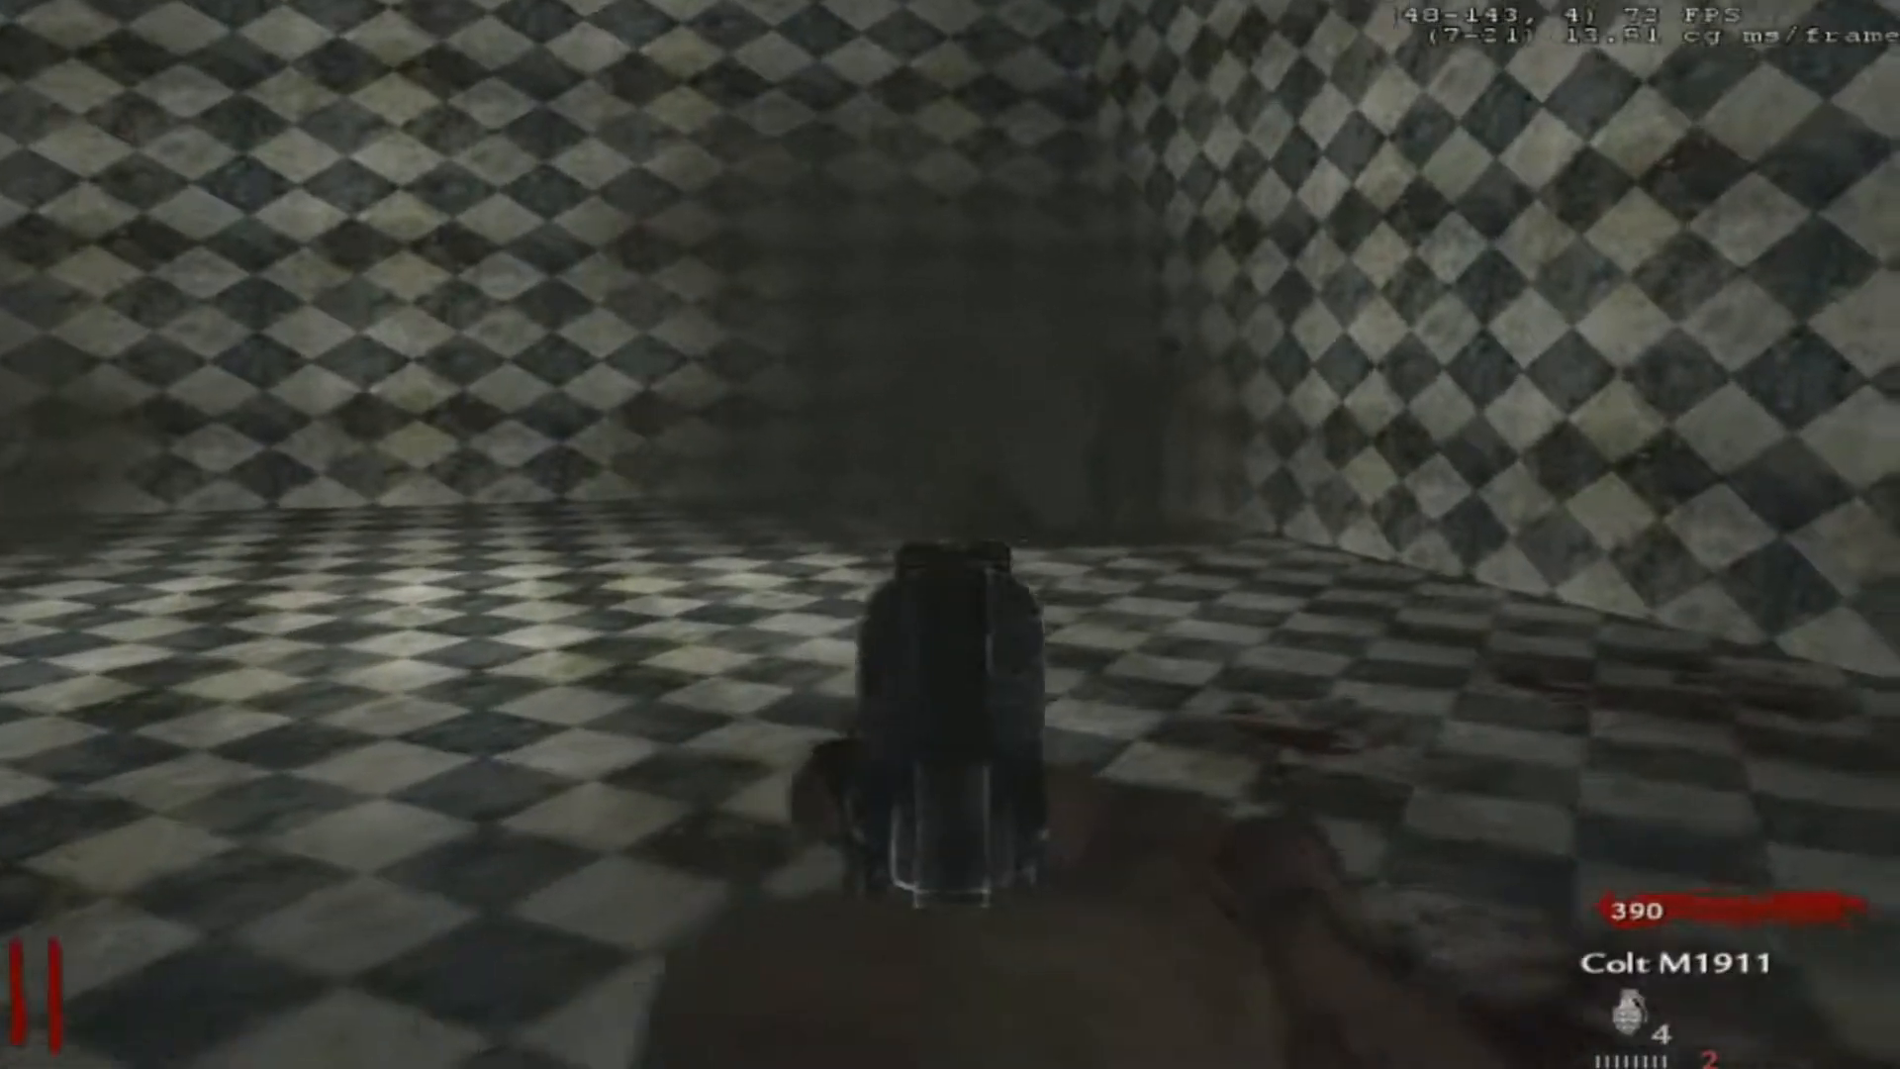
pyautogui.click(950, 534)
pyautogui.click(950, 535)
pyautogui.click(950, 534)
pyautogui.press('1')
pyautogui.rightClick(949, 534)
pyautogui.click(950, 534)
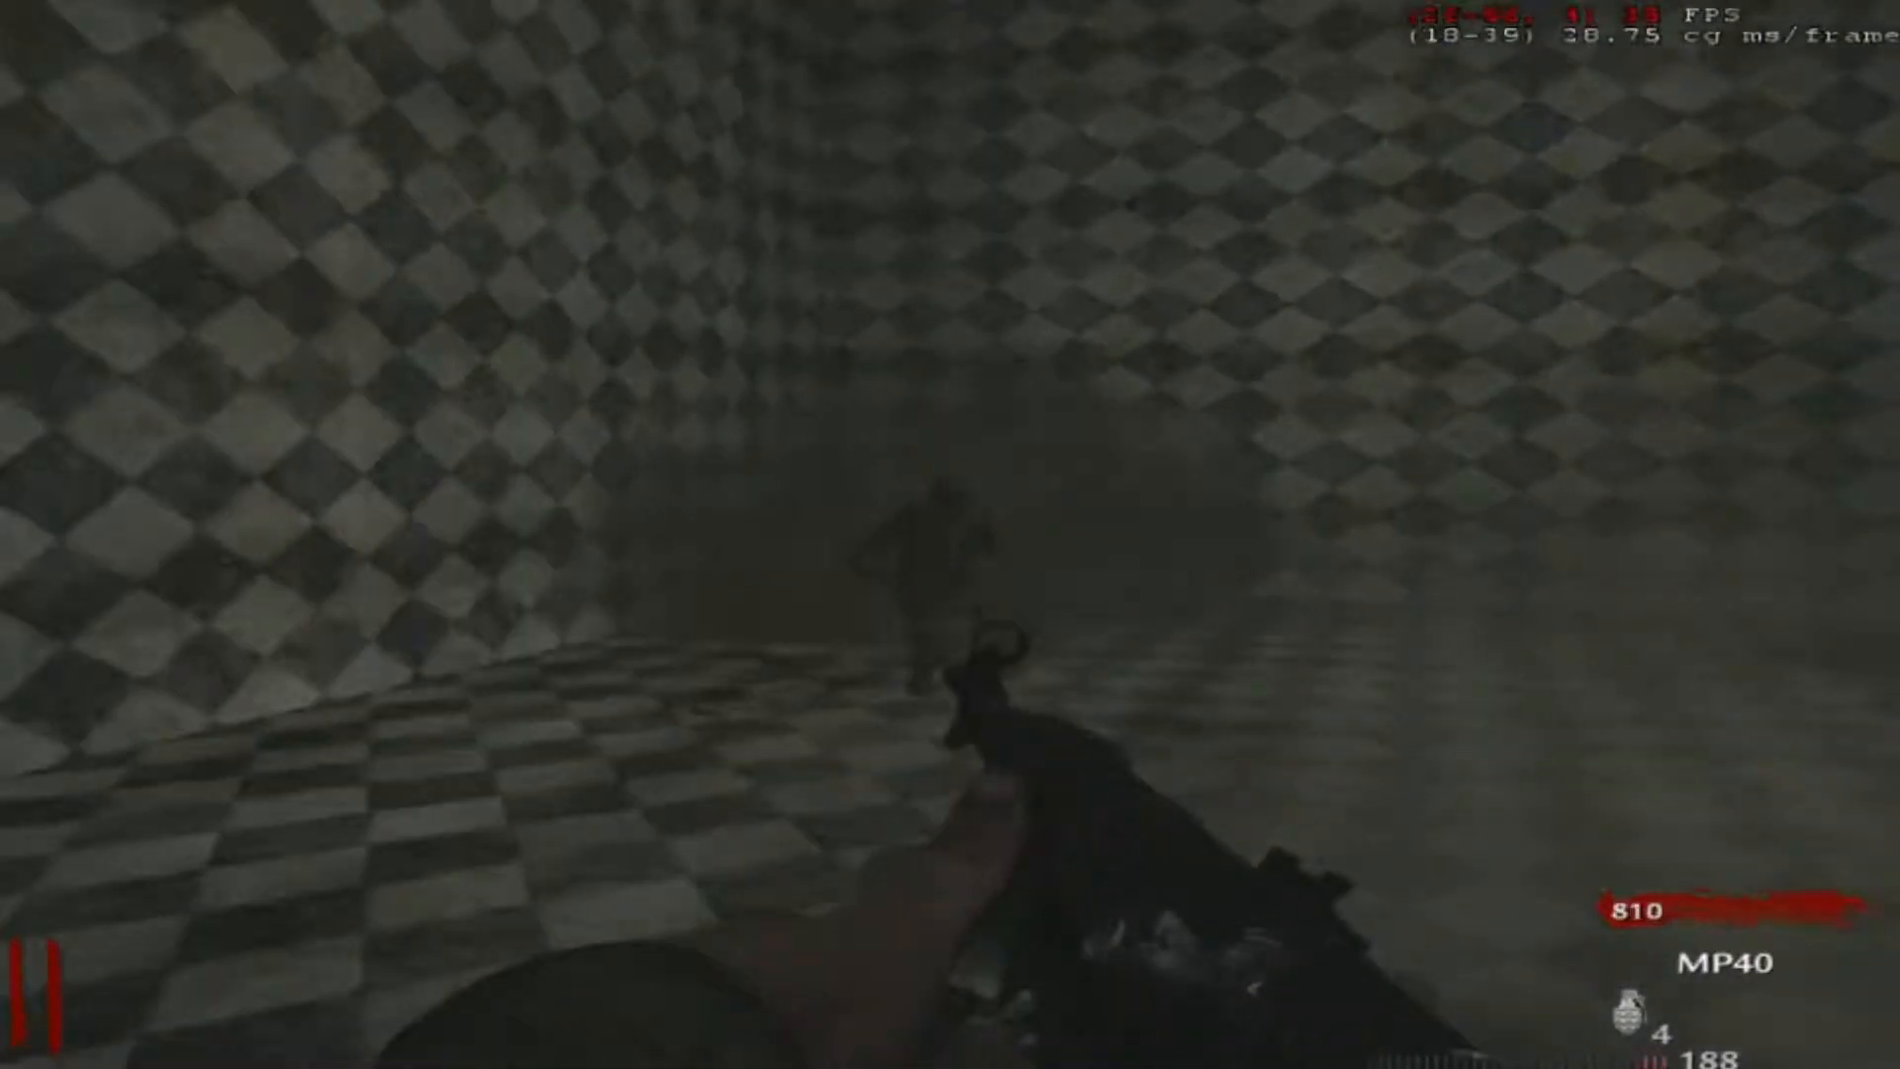
# - Quit the running map test and return to the game's main menu
pyautogui.press('Escape')
pyautogui.click(1393, 329)
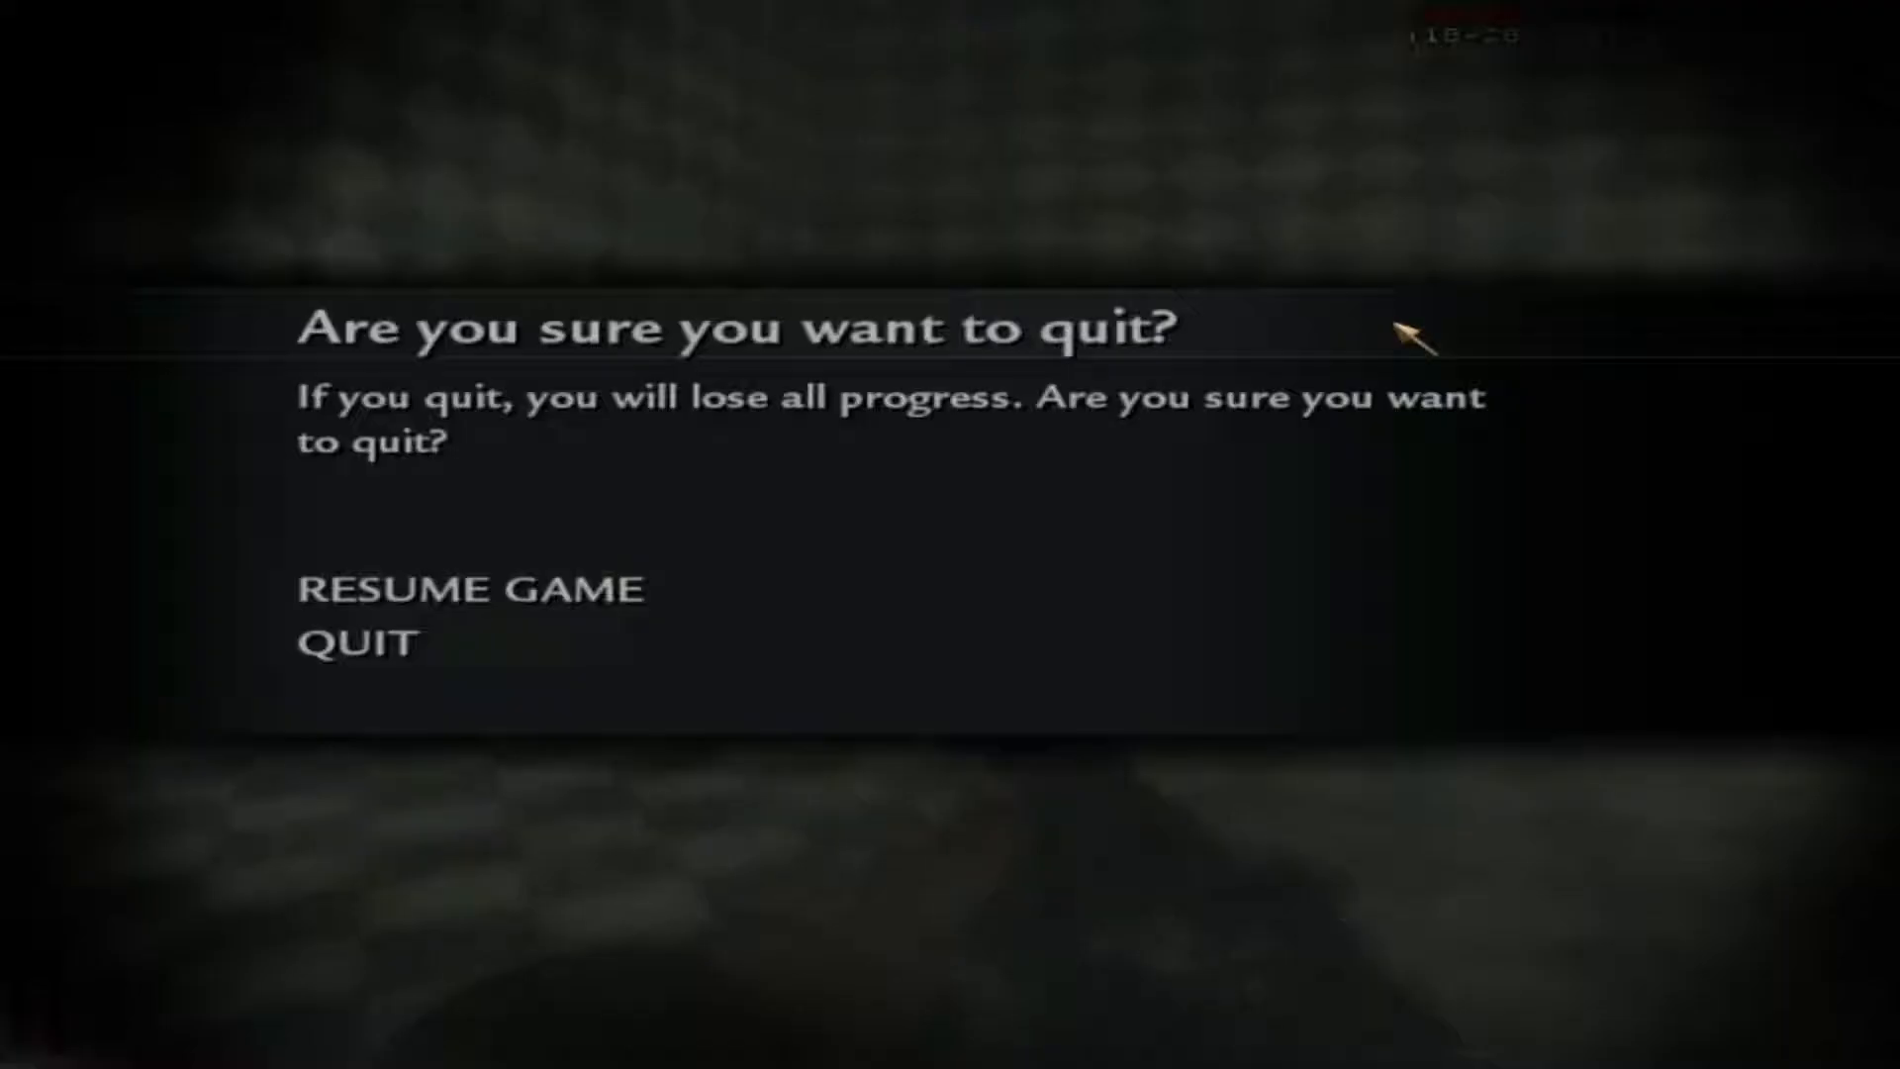
pyautogui.click(532, 657)
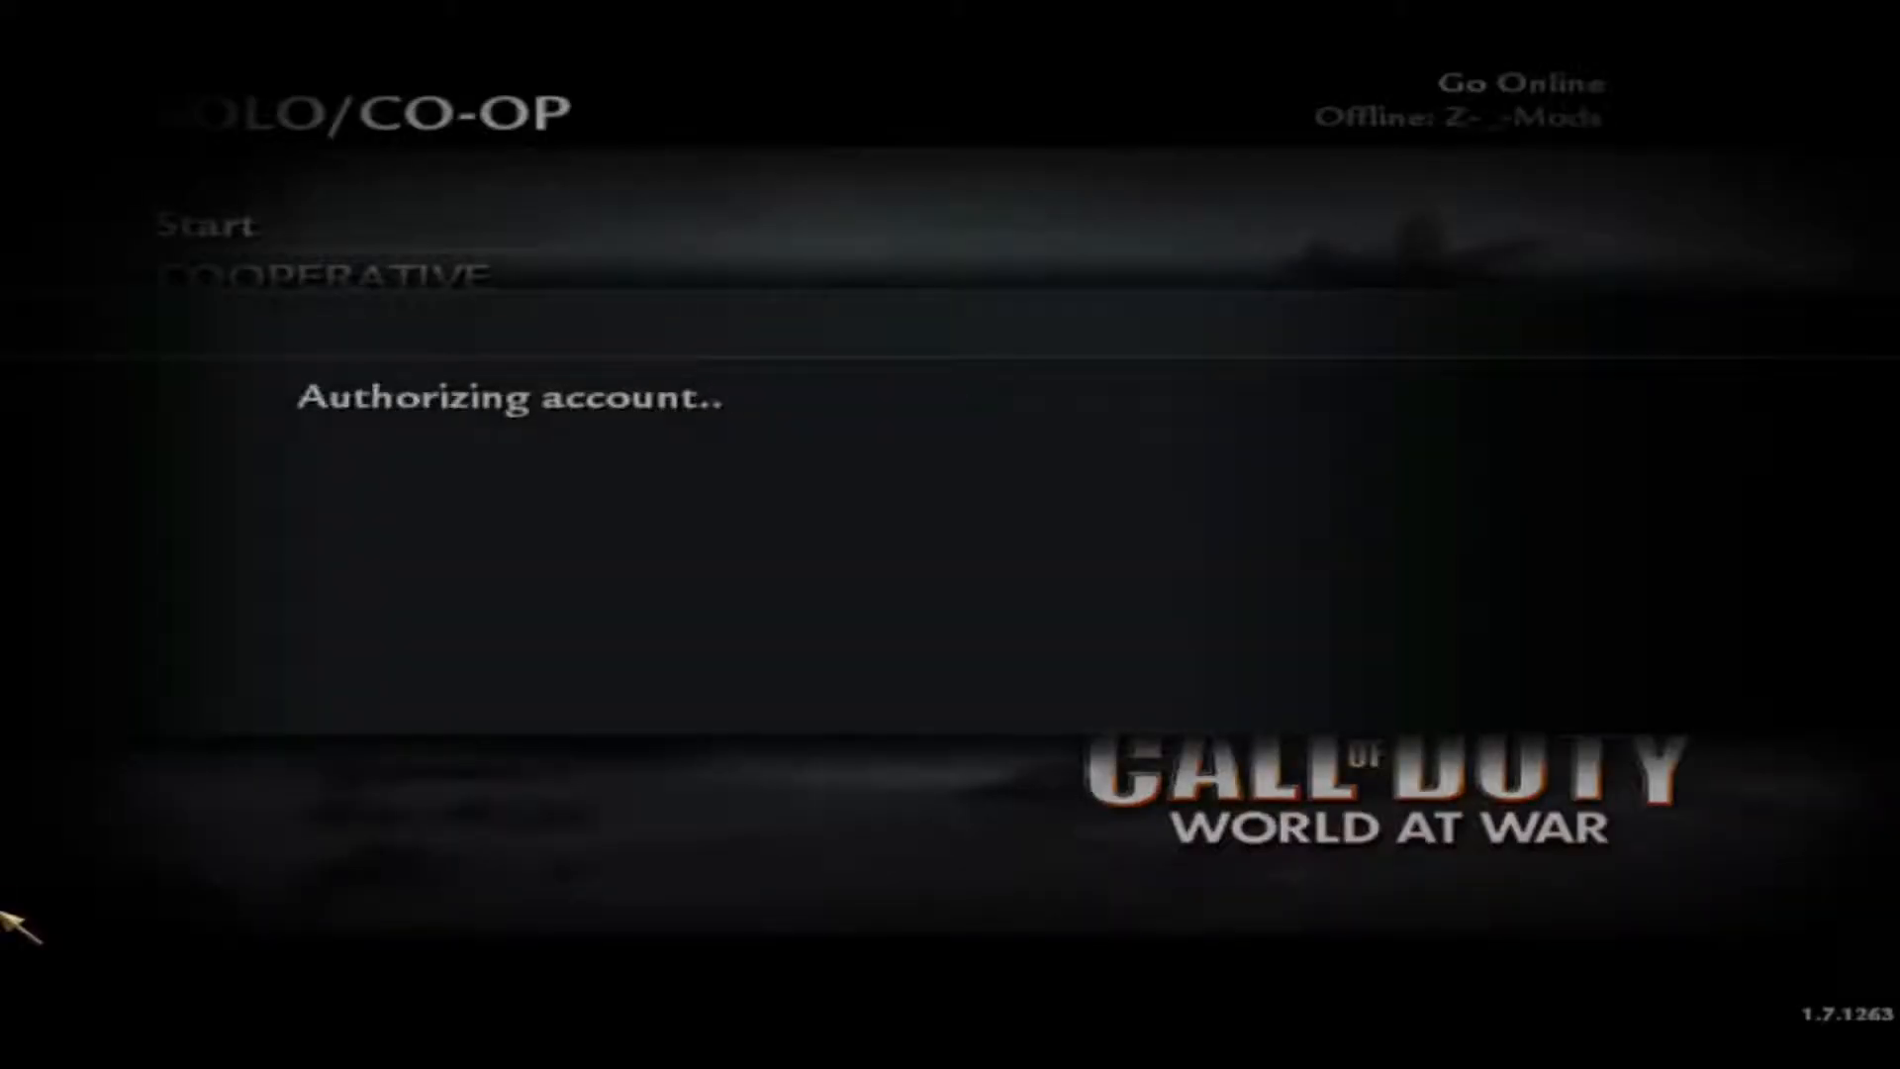